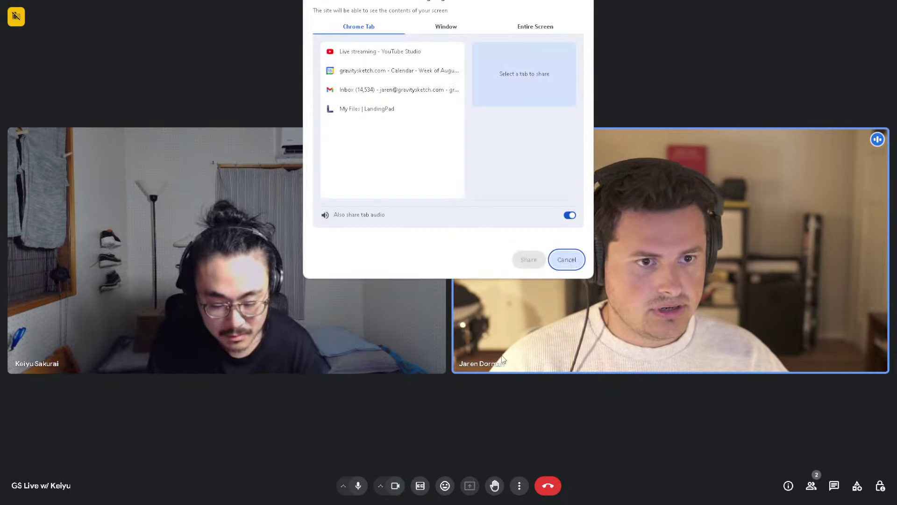
# - Share the Media Player window with the meeting participants
pyautogui.click(446, 27)
pyautogui.click(363, 154)
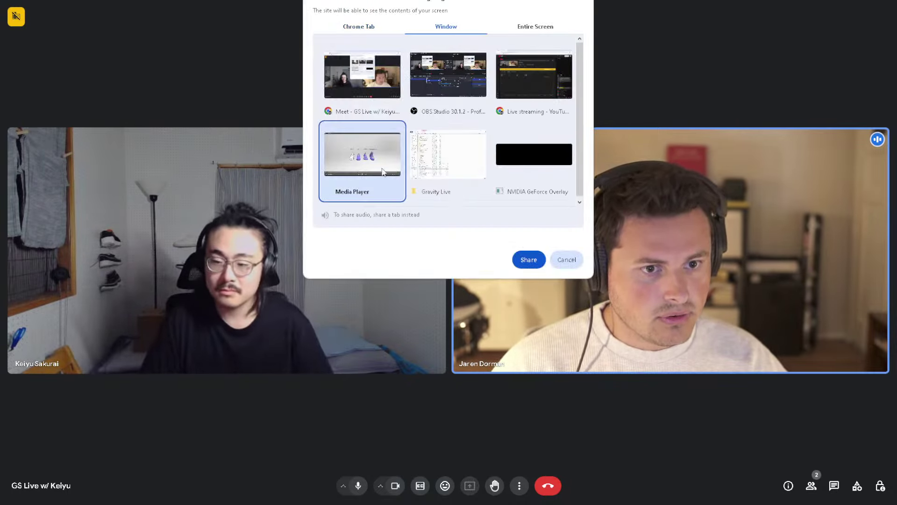
pyautogui.click(528, 260)
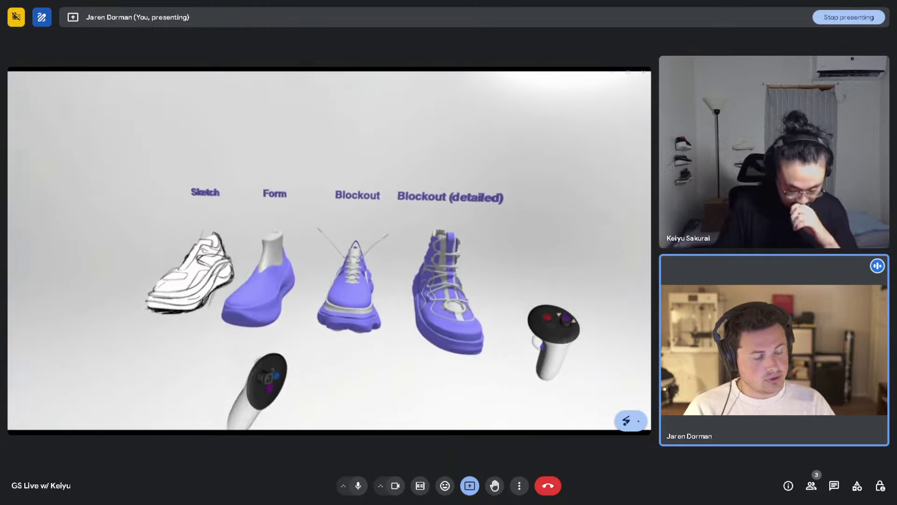
# - Stop presenting the Media Player window in the meeting
pyautogui.click(470, 486)
pyautogui.click(506, 458)
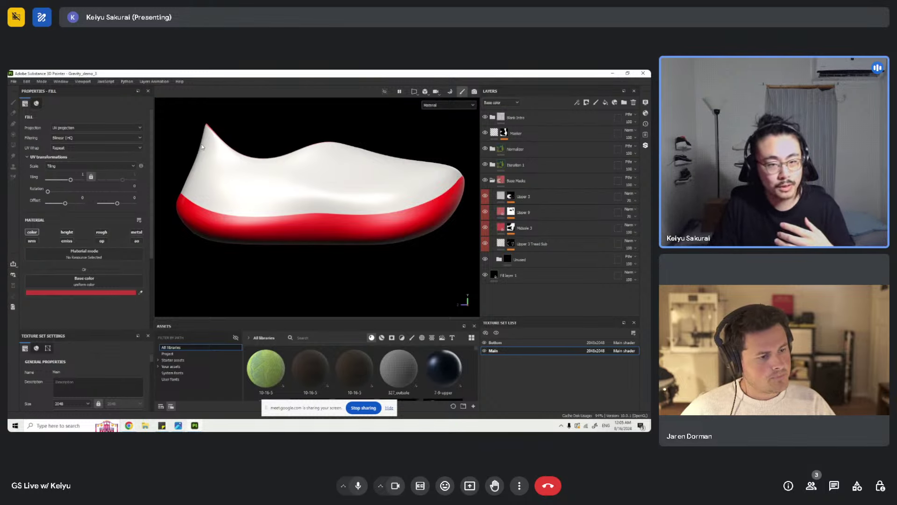
# - In Substance 3D Painter, review the mesh map baking settings, keep the output size at 2048, and return to painting mode
pyautogui.moveTo(218, 169)
pyautogui.keyDown('alt'); pyautogui.mouseDown()
pyautogui.moveTo(296, 163)
pyautogui.moveTo(250, 153)
pyautogui.mouseUp(); pyautogui.keyUp('alt')
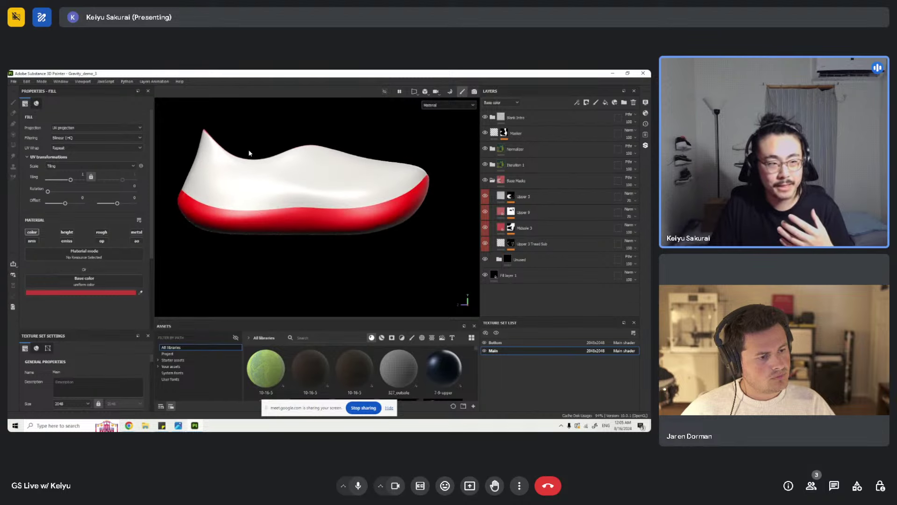
pyautogui.click(41, 81)
pyautogui.click(59, 94)
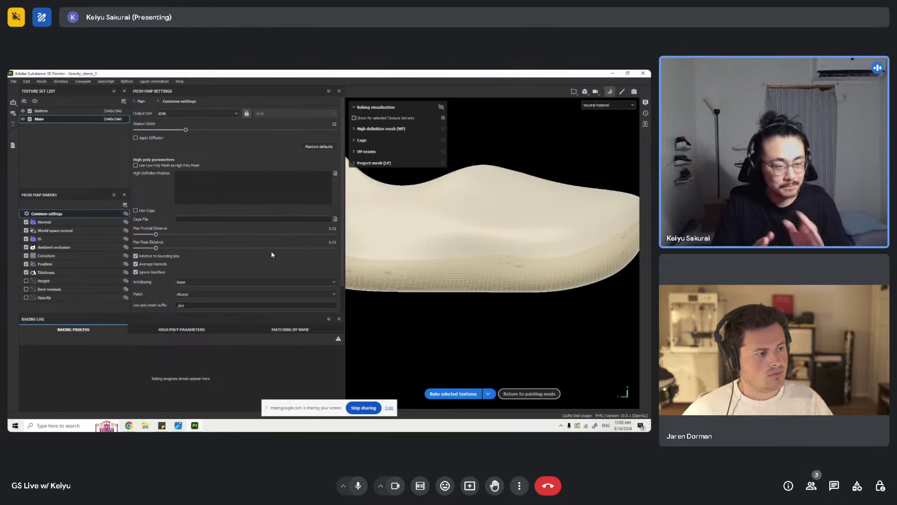
pyautogui.click(202, 117)
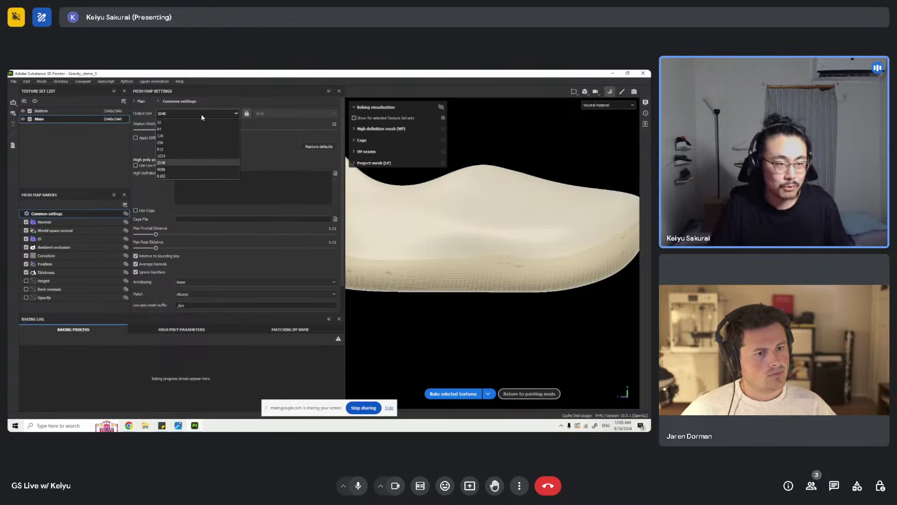
pyautogui.click(199, 165)
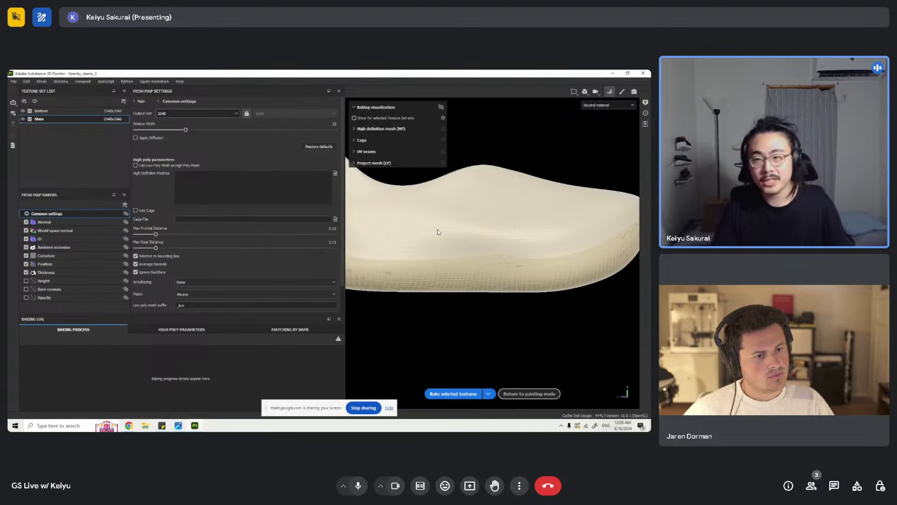
pyautogui.click(643, 74)
pyautogui.click(405, 260)
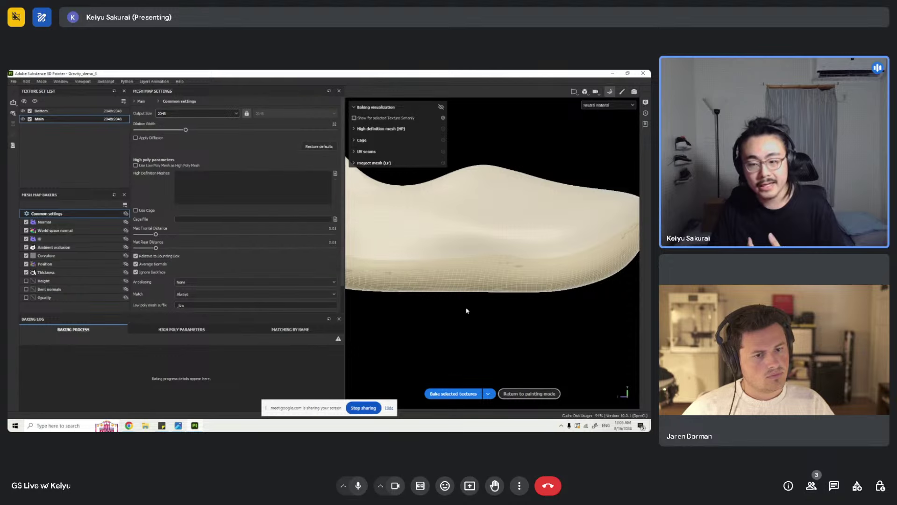
pyautogui.click(531, 395)
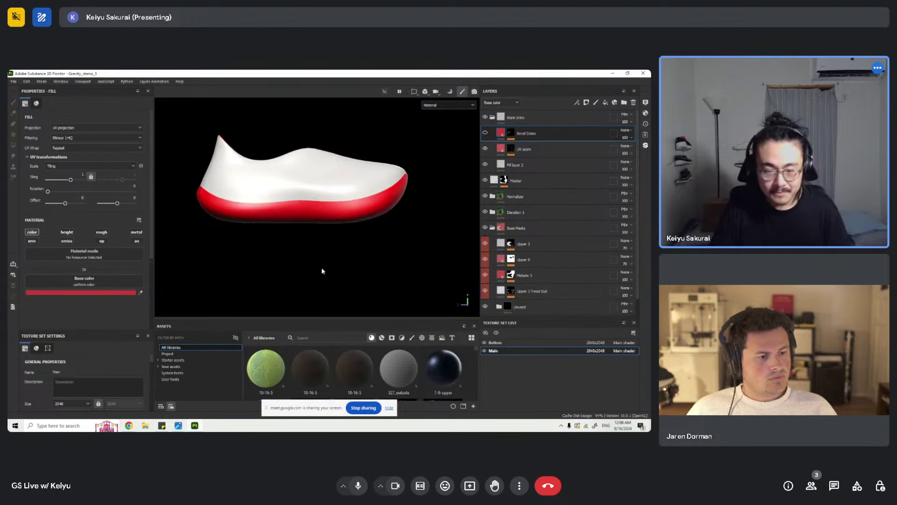
# - Hide the Bottom texture set and inspect the red seam line along the shoe's lower edge
pyautogui.scroll(3, 331, 174)
pyautogui.moveTo(330, 177); pyautogui.dragTo(361, 198, button='middle')
pyautogui.moveTo(361, 198)
pyautogui.keyDown('alt'); pyautogui.mouseDown()
pyautogui.moveTo(320, 196)
pyautogui.moveTo(330, 196)
pyautogui.mouseUp(); pyautogui.keyUp('alt')
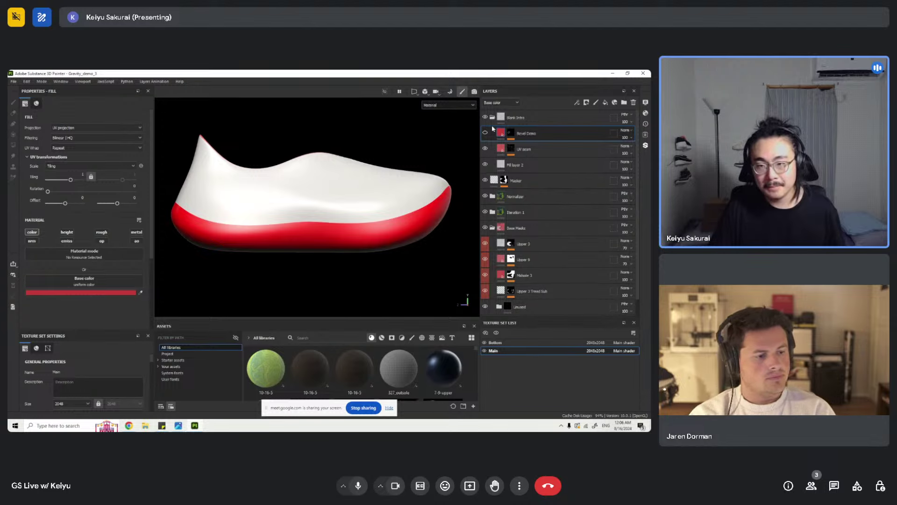
pyautogui.click(485, 343)
pyautogui.scroll(-3, 395, 219)
pyautogui.scroll(3, 351, 233)
pyautogui.scroll(-3, 352, 239)
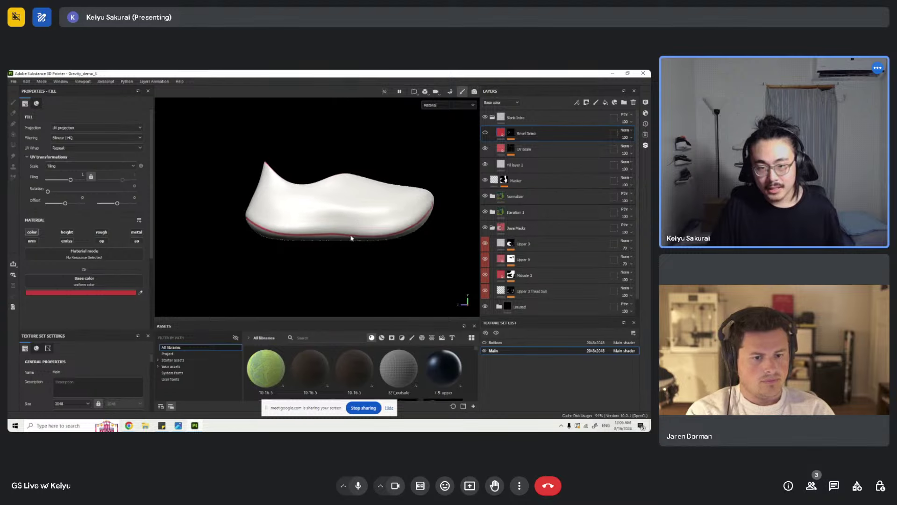
pyautogui.scroll(2, 351, 240)
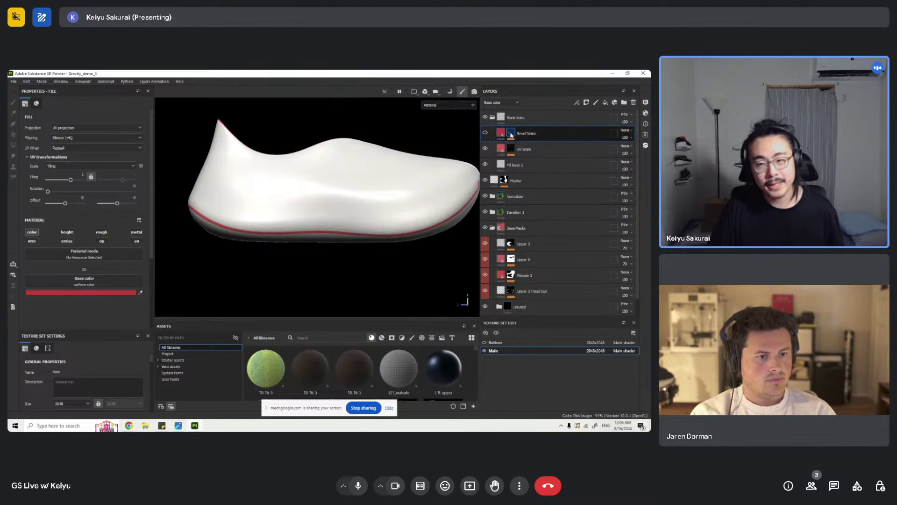
# - Select the Paint effect in the UV seam layer's mask and activate Polygon Fill to inspect the shoe's mesh
pyautogui.click(512, 135)
pyautogui.click(502, 134)
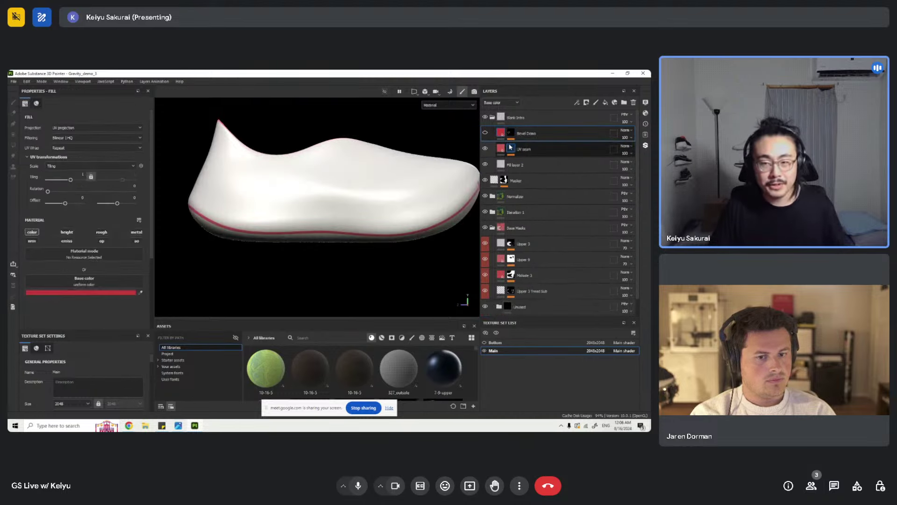
pyautogui.moveTo(510, 148)
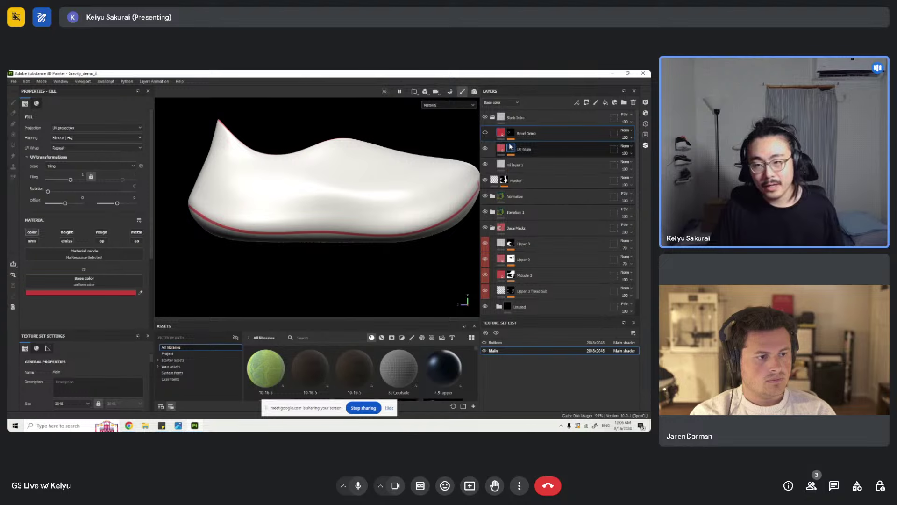
pyautogui.click(511, 148)
pyautogui.click(528, 162)
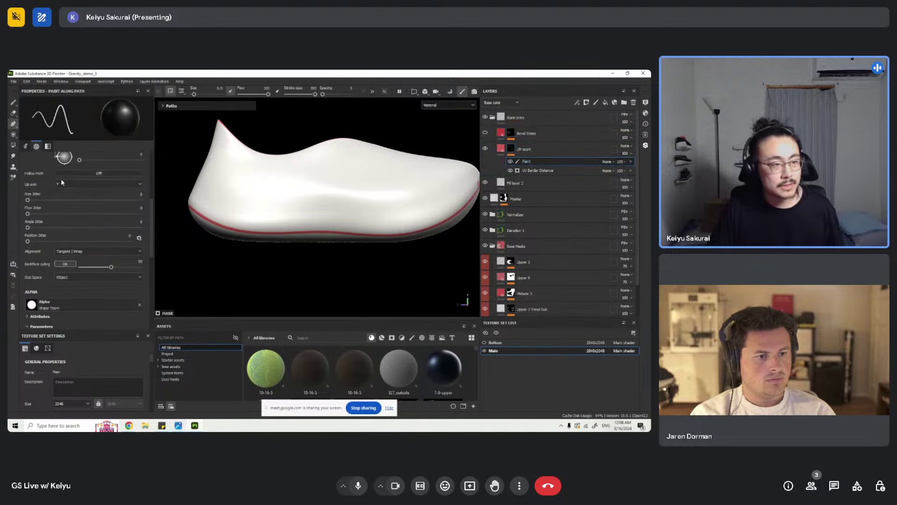
pyautogui.click(13, 146)
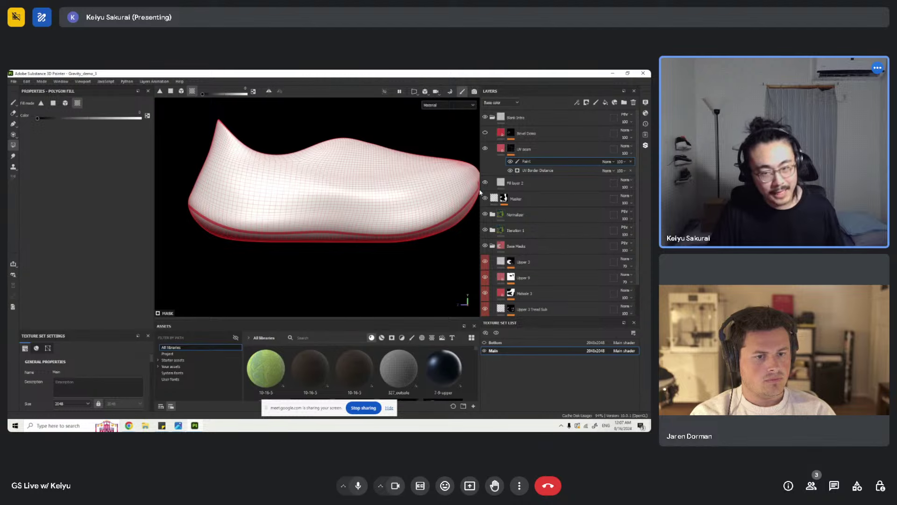
# - Switch to the Bottom texture set, compare it shown and hidden, and examine the red seams around the heel, collar and sole edge
pyautogui.click(502, 148)
pyautogui.click(484, 343)
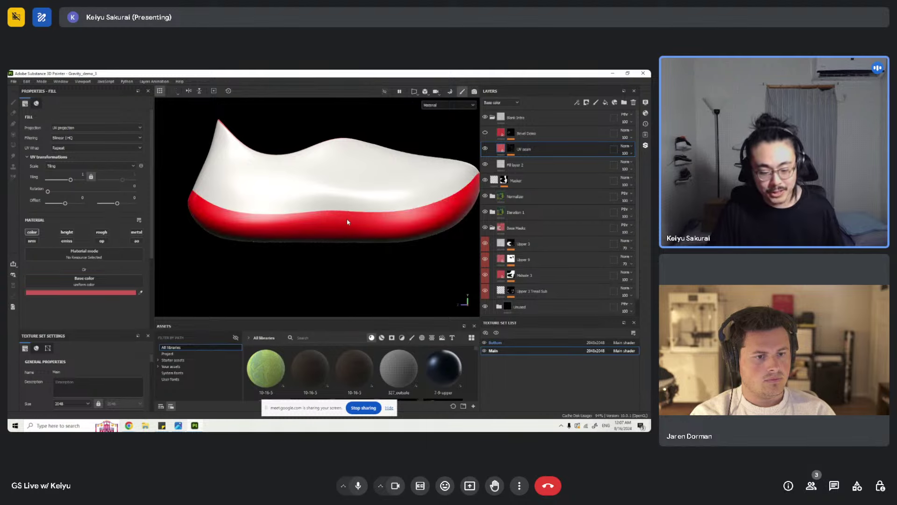
pyautogui.click(485, 343)
pyautogui.keyDown('alt'); pyautogui.moveTo(314, 244); pyautogui.dragTo(315, 214); pyautogui.keyUp('alt')
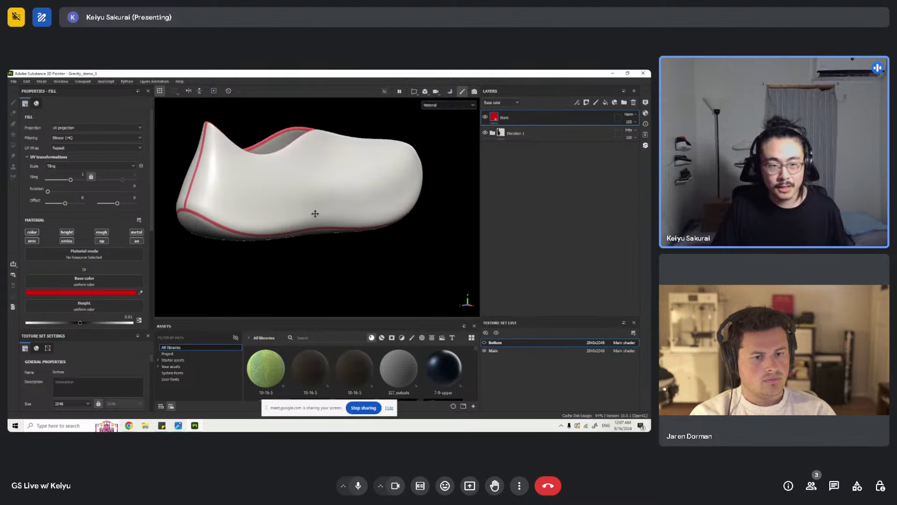
pyautogui.keyDown('alt'); pyautogui.moveTo(315, 214); pyautogui.dragTo(352, 246, button='middle'); pyautogui.keyUp('alt')
pyautogui.moveTo(275, 207)
pyautogui.keyDown('alt'); pyautogui.mouseDown()
pyautogui.moveTo(300, 233)
pyautogui.moveTo(263, 201)
pyautogui.mouseUp(); pyautogui.keyUp('alt')
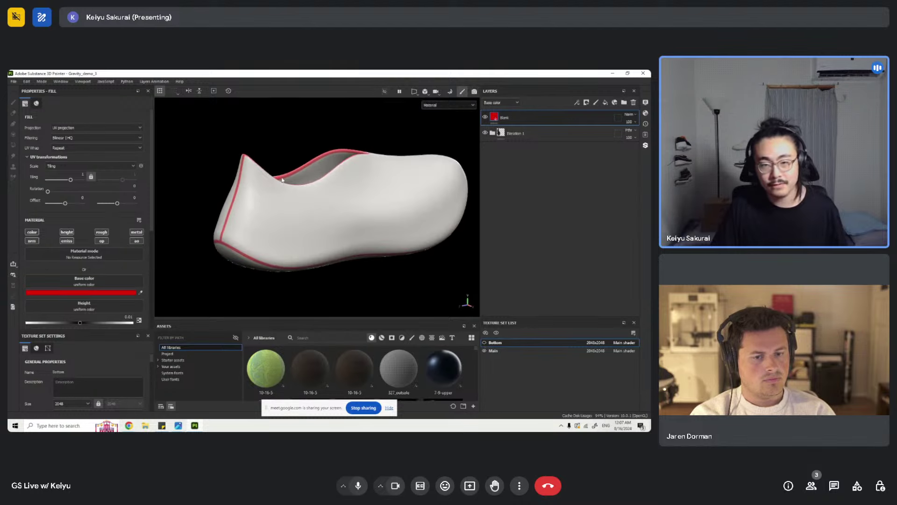
pyautogui.keyDown('alt'); pyautogui.moveTo(336, 154); pyautogui.dragTo(335, 163); pyautogui.keyUp('alt')
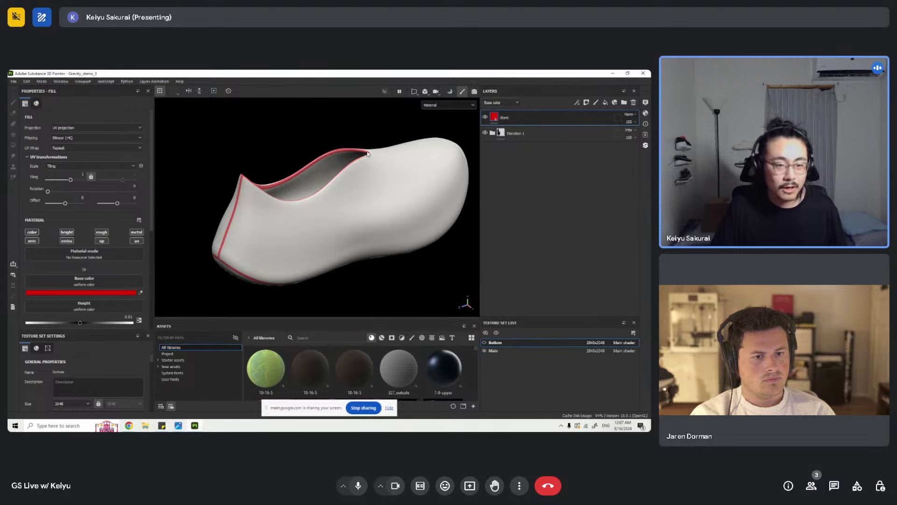
pyautogui.keyDown('alt'); pyautogui.moveTo(329, 243); pyautogui.dragTo(334, 247); pyautogui.keyUp('alt')
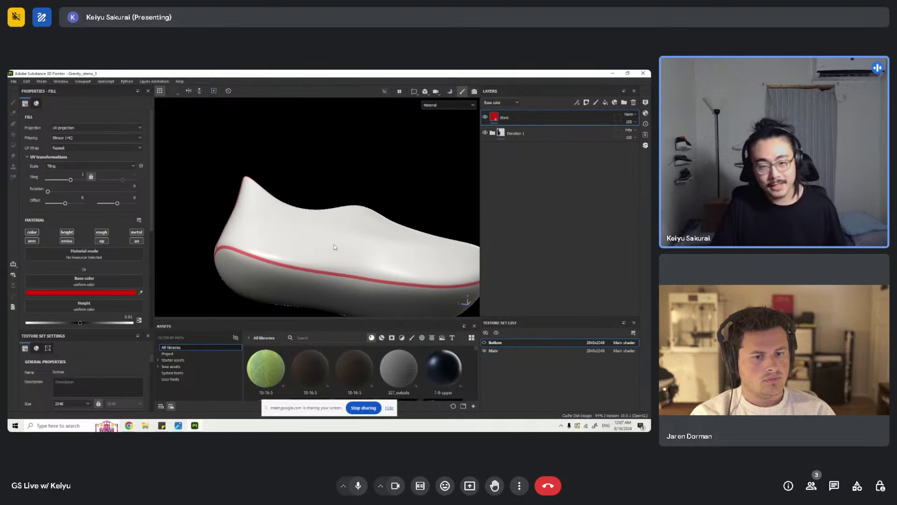
pyautogui.keyDown('alt'); pyautogui.moveTo(380, 279); pyautogui.dragTo(328, 216); pyautogui.keyUp('alt')
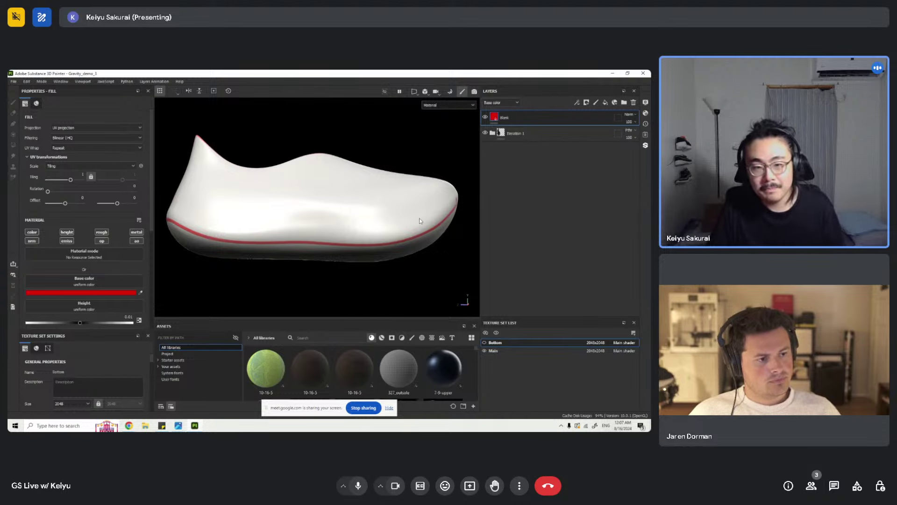
pyautogui.scroll(5, 321, 248)
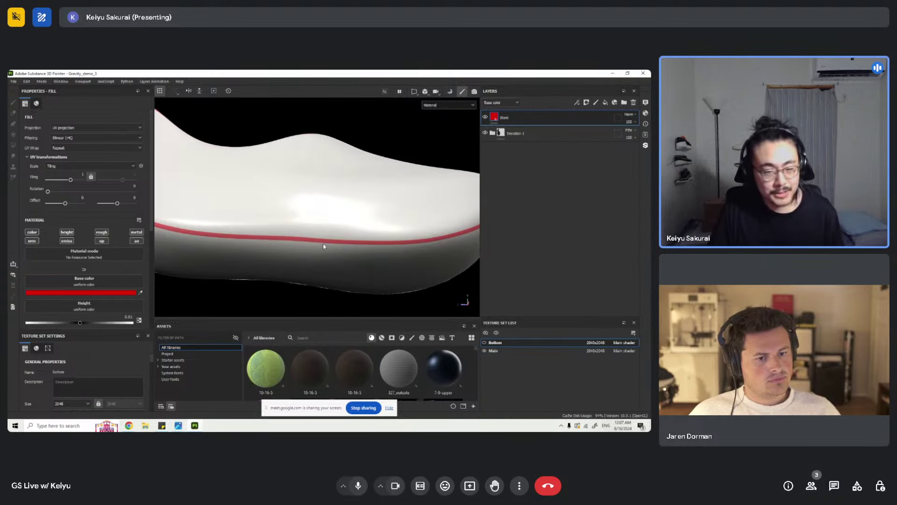
pyautogui.keyDown('alt'); pyautogui.moveTo(303, 241); pyautogui.dragTo(335, 230); pyautogui.keyUp('alt')
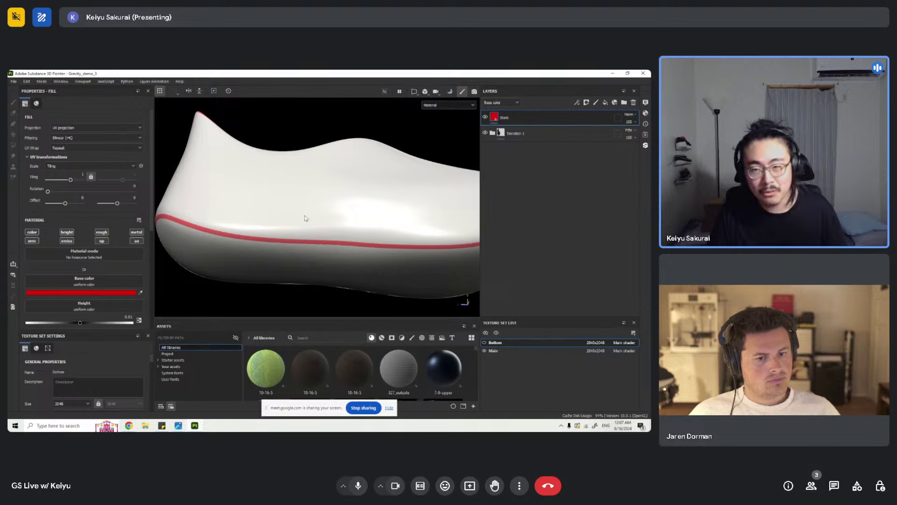
pyautogui.scroll(-3, 269, 220)
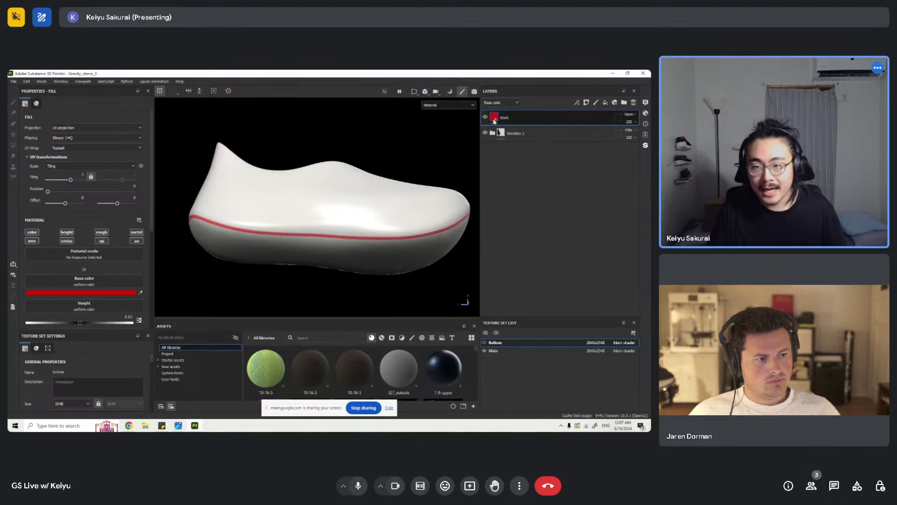
# - Show the Bottom texture set to check the red sole from the side, and hide it again
pyautogui.click(485, 344)
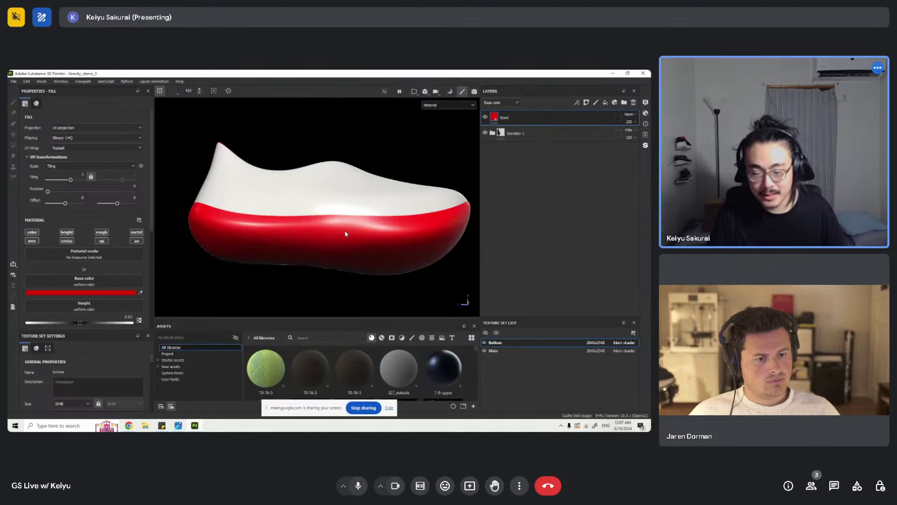
pyautogui.moveTo(346, 234)
pyautogui.keyDown('alt'); pyautogui.mouseDown()
pyautogui.moveTo(360, 230)
pyautogui.moveTo(364, 259)
pyautogui.moveTo(366, 192)
pyautogui.moveTo(348, 251)
pyautogui.mouseUp(); pyautogui.keyUp('alt')
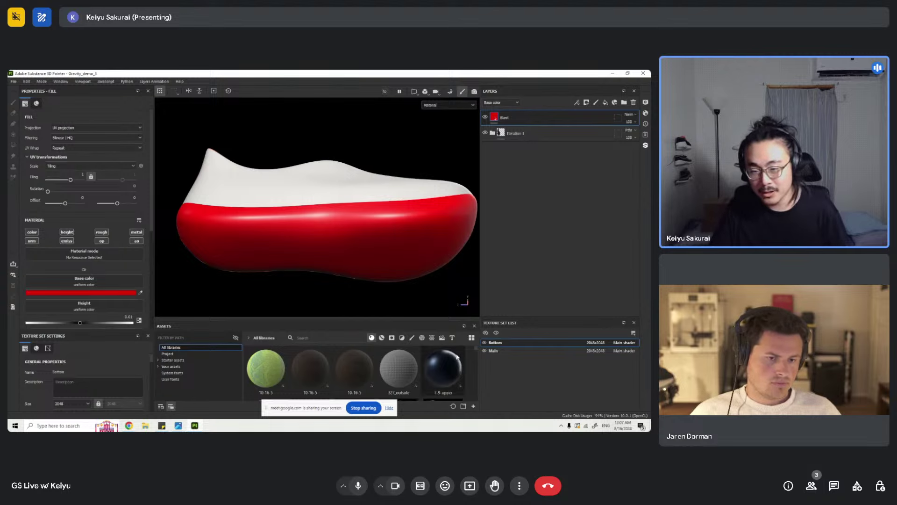
pyautogui.click(484, 342)
pyautogui.scroll(-3, 318, 221)
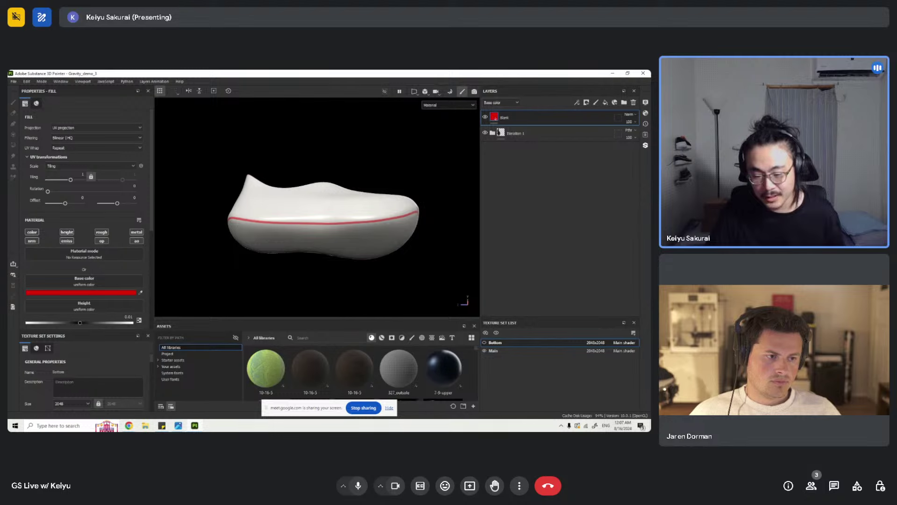
pyautogui.moveTo(337, 240)
pyautogui.keyDown('alt'); pyautogui.mouseDown()
pyautogui.moveTo(344, 244)
pyautogui.moveTo(344, 192)
pyautogui.moveTo(333, 207)
pyautogui.mouseUp(); pyautogui.keyUp('alt')
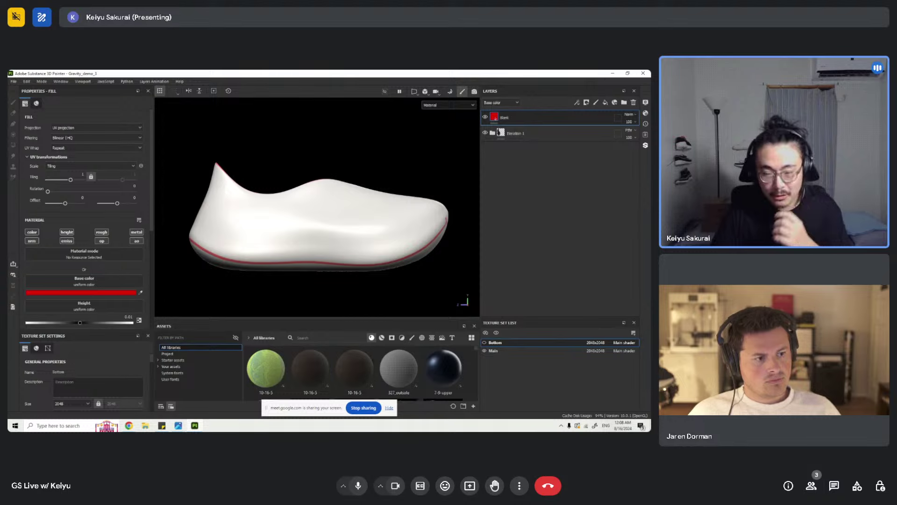
# - Review the displacement and tessellation options in the Main shader's settings
pyautogui.scroll(1, 395, 206)
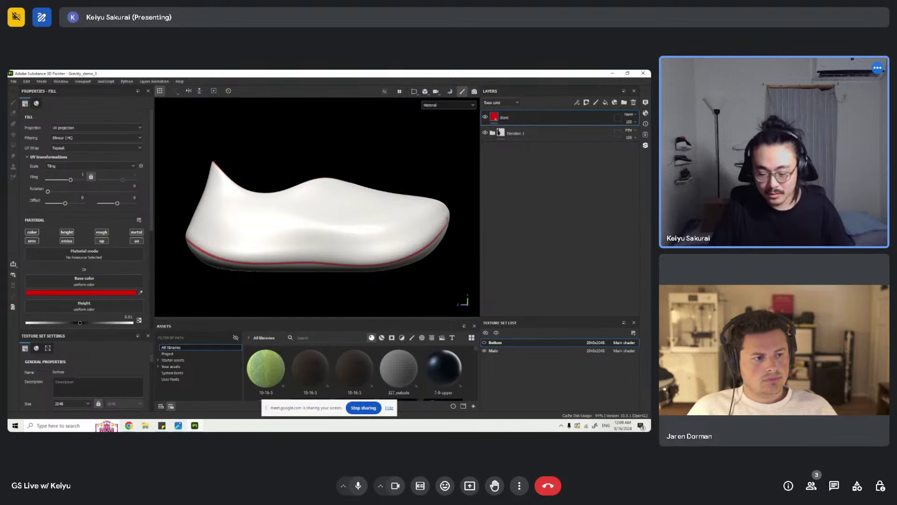
pyautogui.click(646, 113)
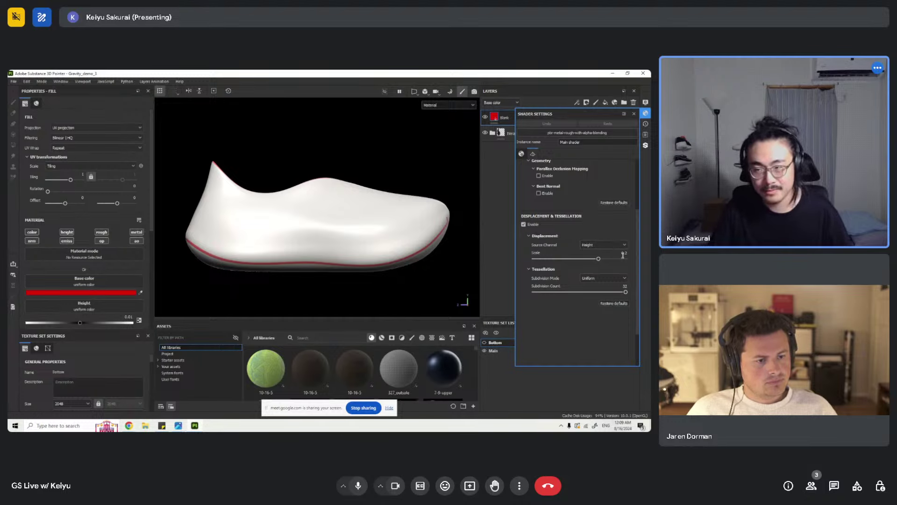
pyautogui.click(646, 114)
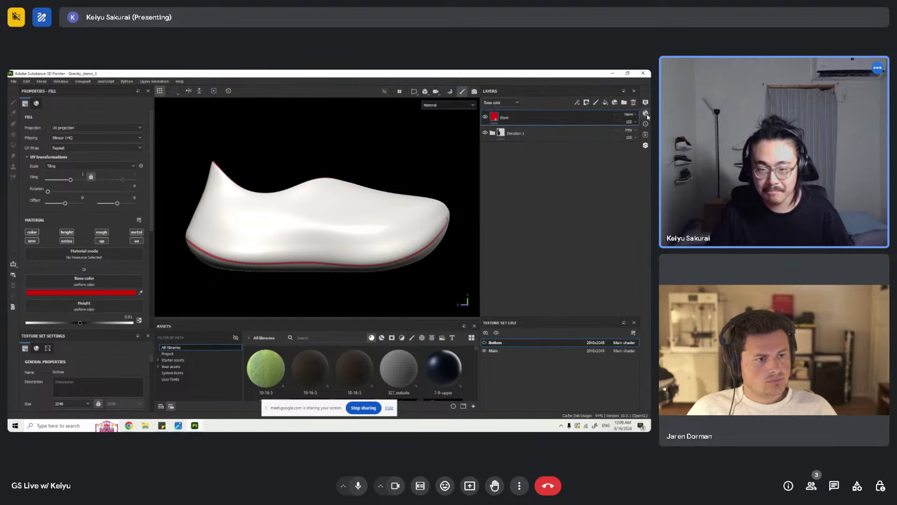
# - Hide the Blank fill layer in the Bottom texture set and check the shoe model
pyautogui.click(486, 118)
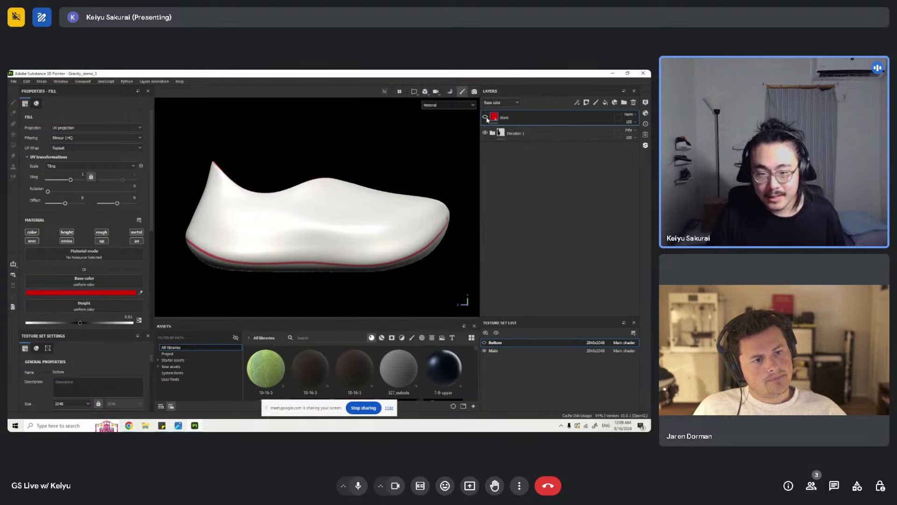
pyautogui.scroll(-2, 370, 224)
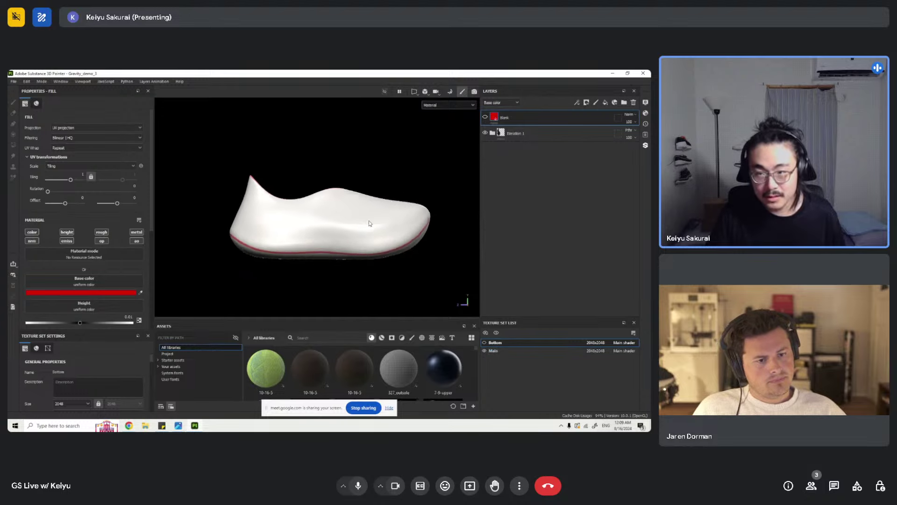
pyautogui.scroll(2, 370, 224)
pyautogui.scroll(2, 407, 261)
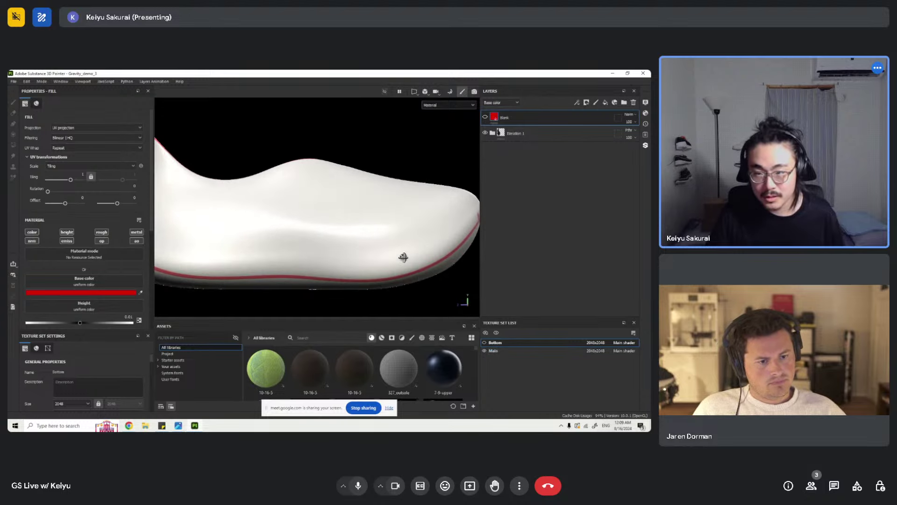
# - Switch to the Main texture set, then hide and collapse its topmost blank group to reveal the textured shoe
pyautogui.click(485, 350)
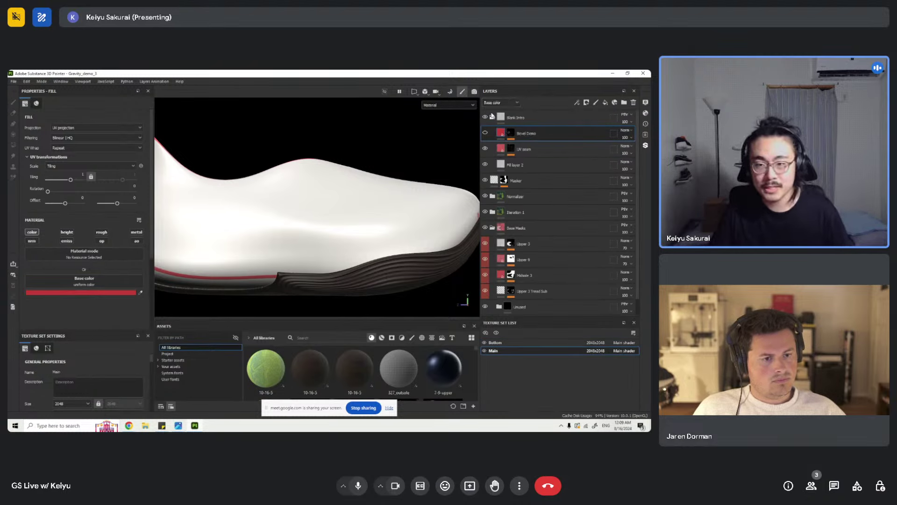
pyautogui.click(485, 116)
pyautogui.click(493, 116)
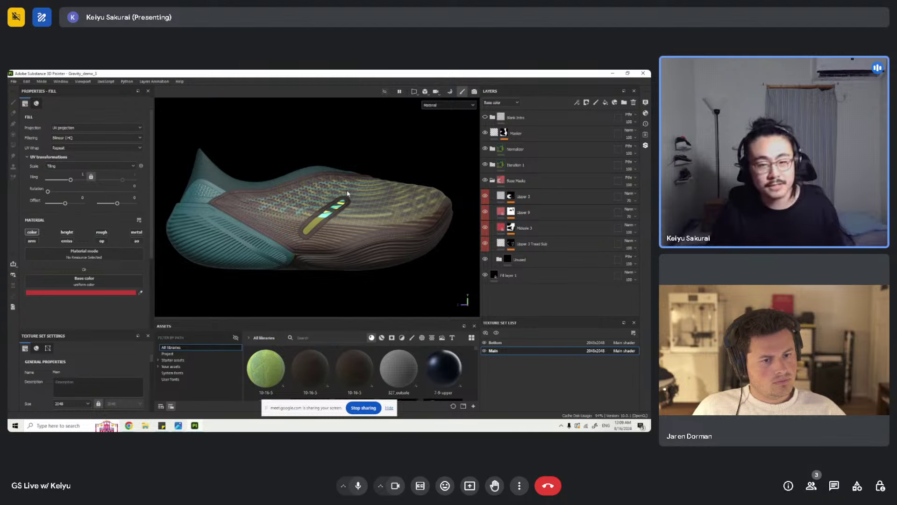
# - Examine the fully textured shoe from the side, from above and on the sole
pyautogui.moveTo(350, 180)
pyautogui.keyDown('alt'); pyautogui.mouseDown()
pyautogui.moveTo(355, 157)
pyautogui.moveTo(358, 182)
pyautogui.mouseUp(); pyautogui.keyUp('alt')
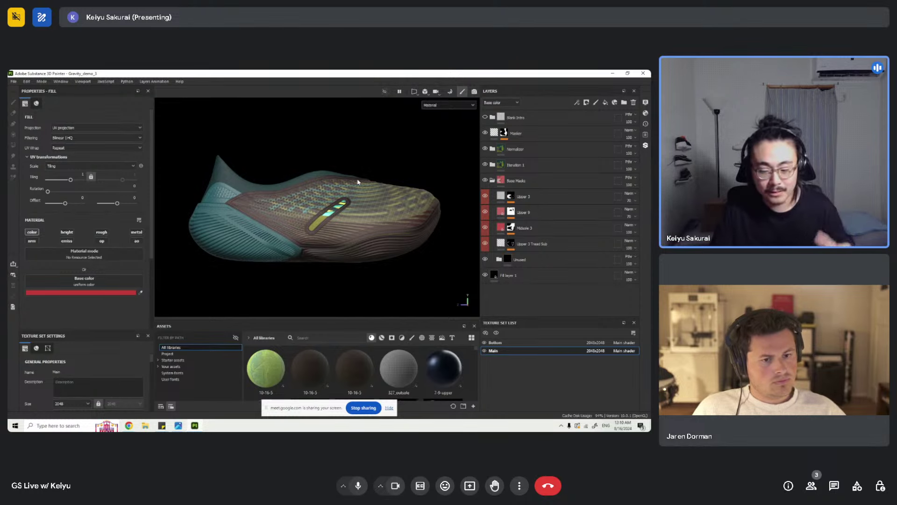
pyautogui.keyDown('alt'); pyautogui.moveTo(400, 146); pyautogui.dragTo(406, 212); pyautogui.keyUp('alt')
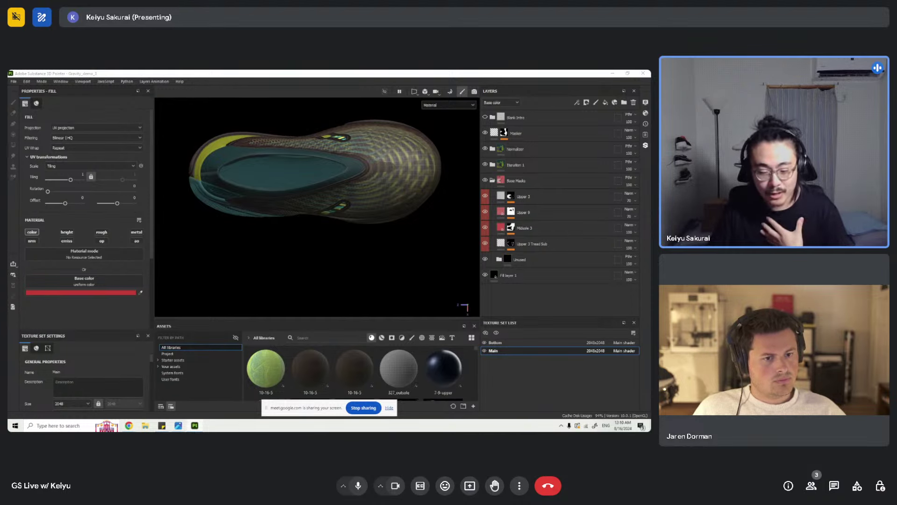
pyautogui.click(344, 294)
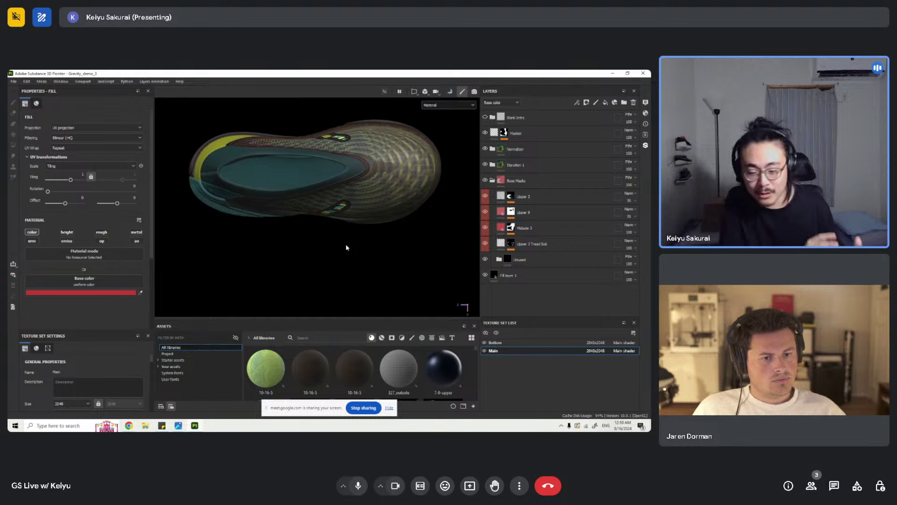
pyautogui.keyDown('alt'); pyautogui.moveTo(351, 230); pyautogui.dragTo(352, 182); pyautogui.keyUp('alt')
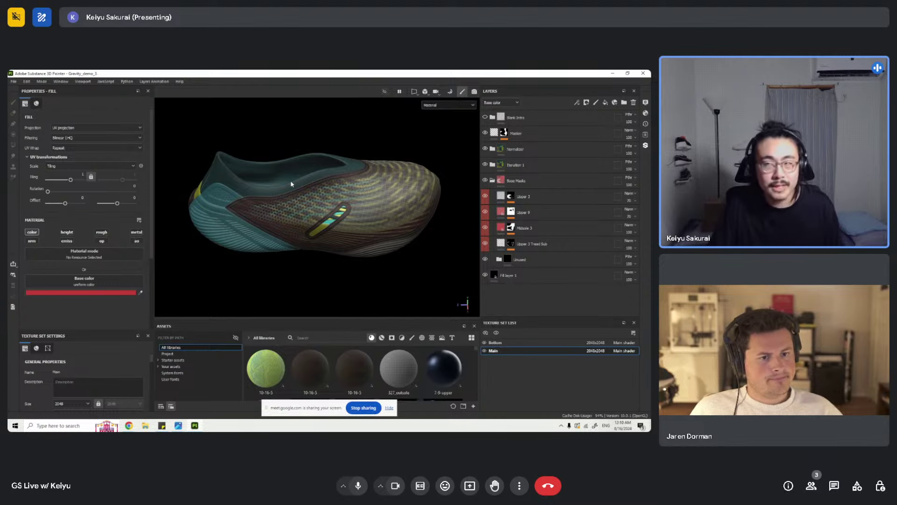
pyautogui.moveTo(293, 183)
pyautogui.keyDown('alt'); pyautogui.mouseDown()
pyautogui.moveTo(288, 191)
pyautogui.moveTo(325, 182)
pyautogui.mouseUp(); pyautogui.keyUp('alt')
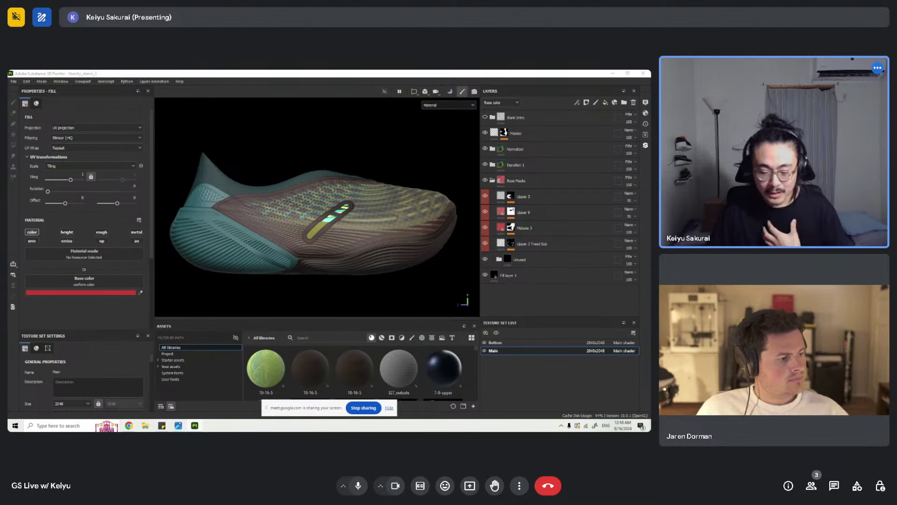
pyautogui.click(311, 310)
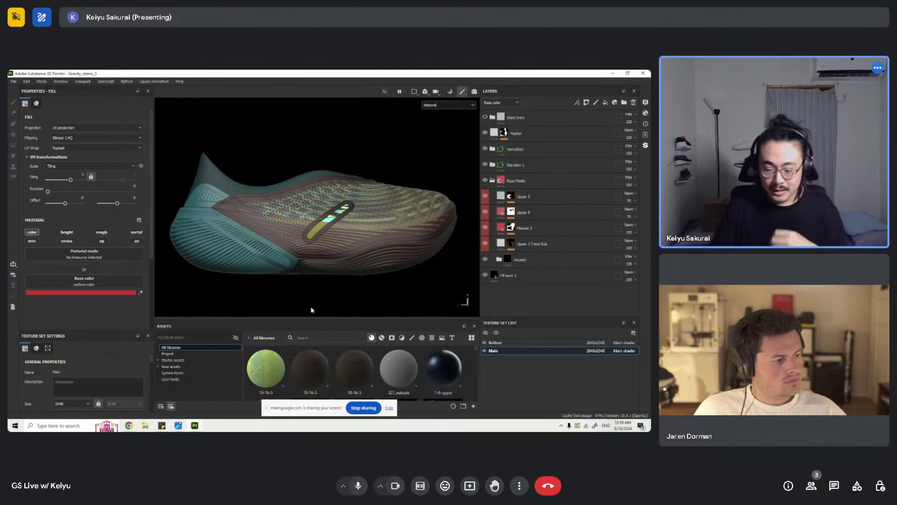
pyautogui.keyDown('alt'); pyautogui.moveTo(350, 196); pyautogui.dragTo(248, 196); pyautogui.keyUp('alt')
pyautogui.keyDown('alt'); pyautogui.moveTo(316, 236); pyautogui.dragTo(313, 166); pyautogui.keyUp('alt')
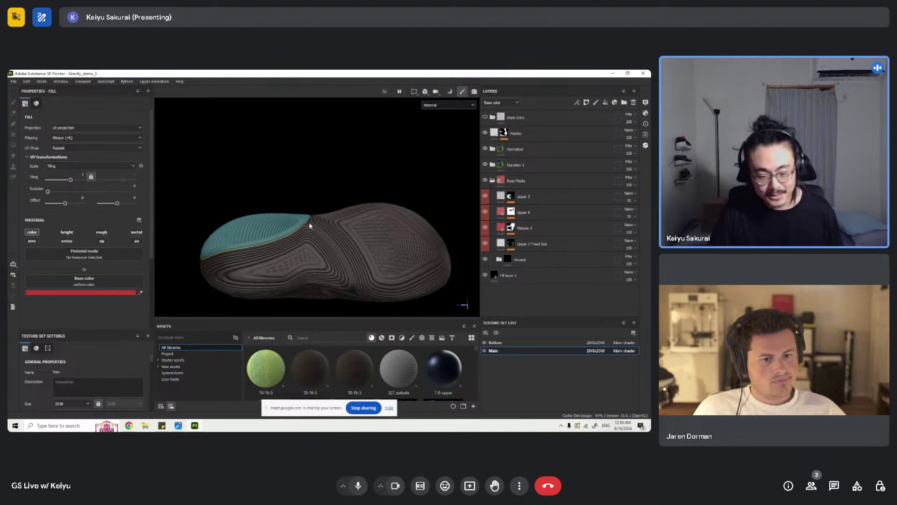
pyautogui.keyDown('alt'); pyautogui.moveTo(310, 197); pyautogui.dragTo(391, 234); pyautogui.keyUp('alt')
pyautogui.keyDown('alt'); pyautogui.moveTo(378, 202); pyautogui.dragTo(322, 197); pyautogui.keyUp('alt')
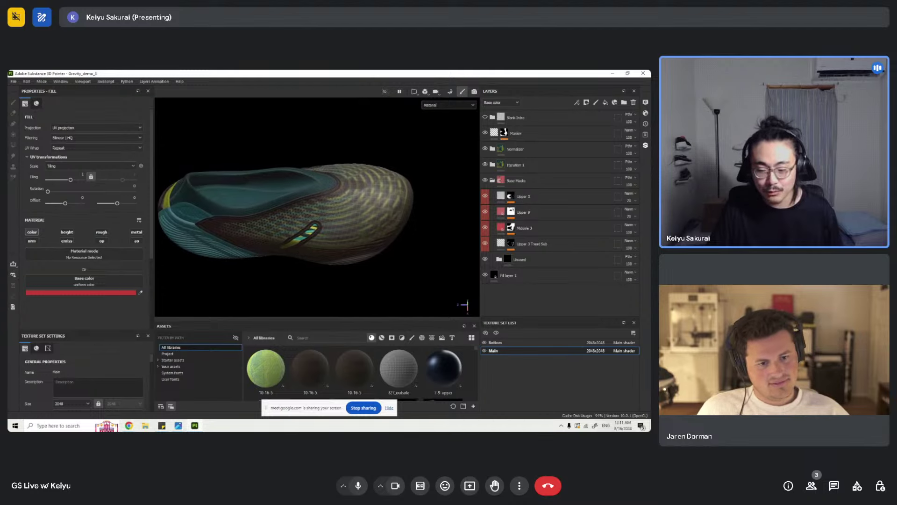
pyautogui.keyDown('alt'); pyautogui.moveTo(396, 280); pyautogui.dragTo(384, 237); pyautogui.keyUp('alt')
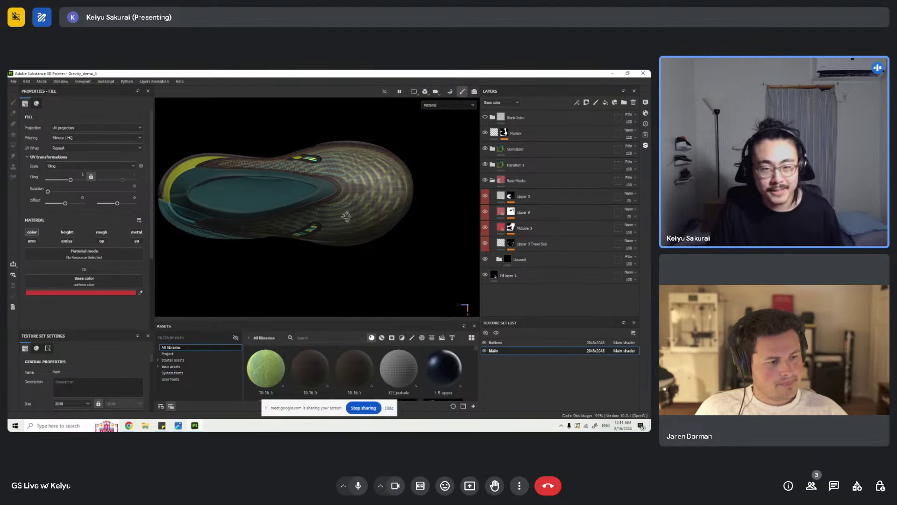
pyautogui.keyDown('alt'); pyautogui.moveTo(346, 216); pyautogui.dragTo(361, 191); pyautogui.keyUp('alt')
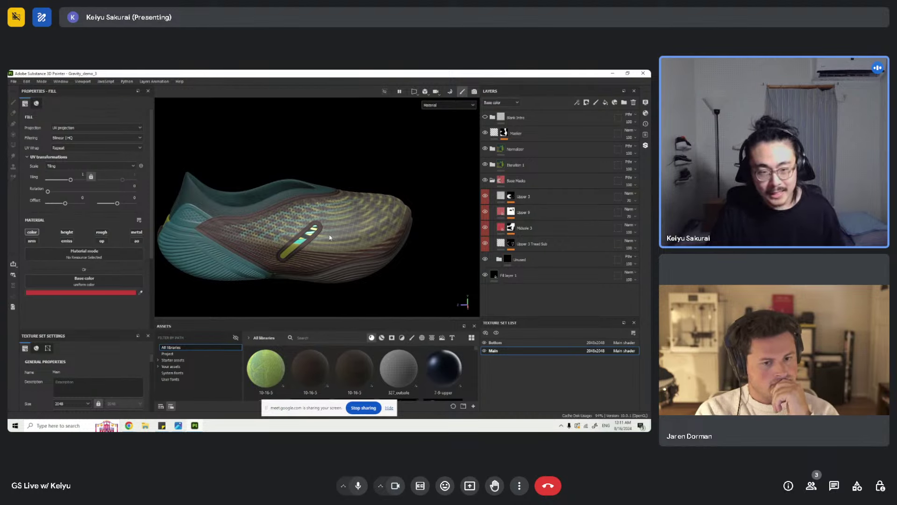
# - Expand the Iteration 1 group and compare the upper with its overlay group hidden and shown
pyautogui.scroll(5, 330, 237)
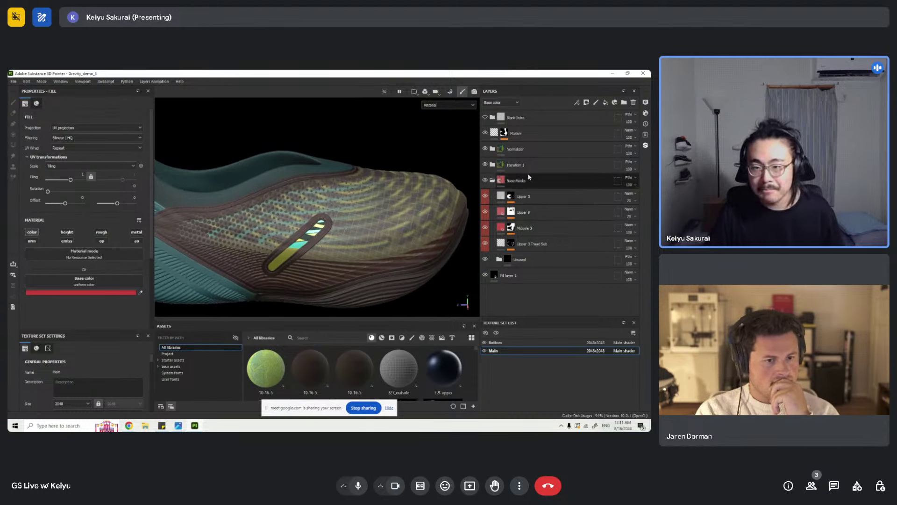
pyautogui.click(493, 165)
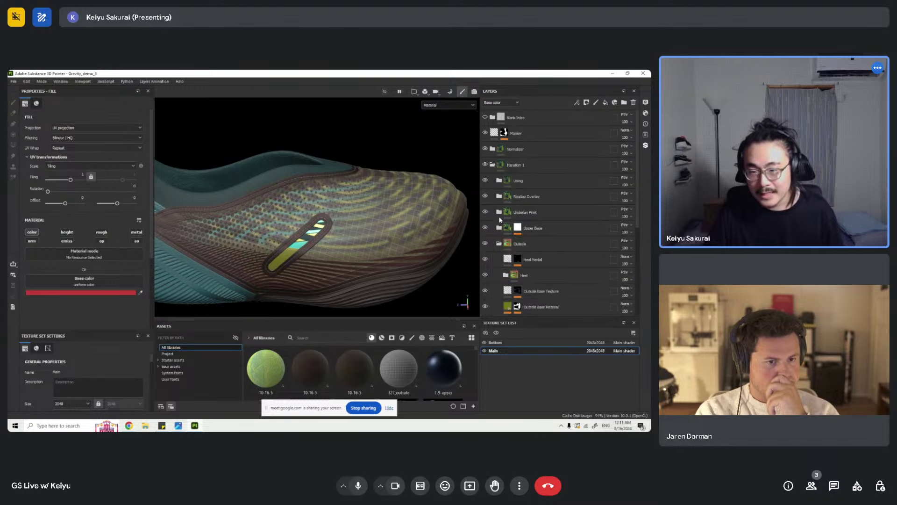
pyautogui.click(484, 197)
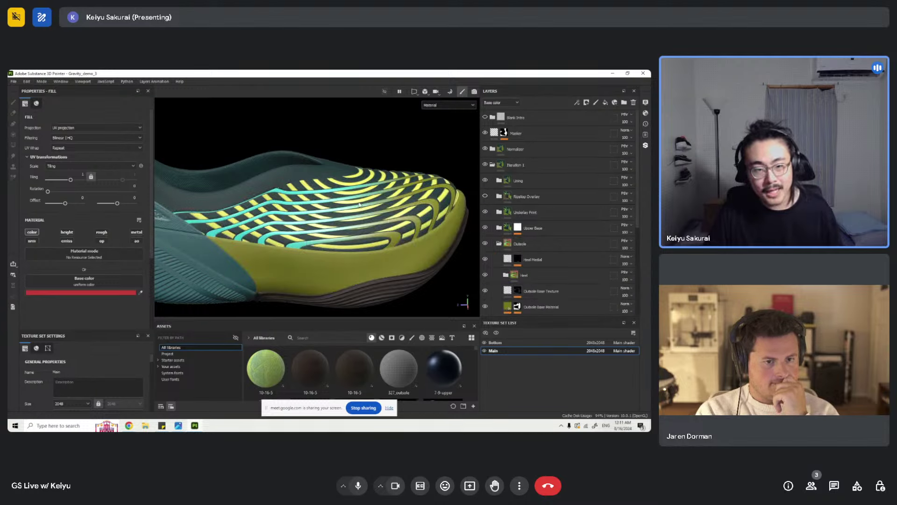
pyautogui.moveTo(360, 205)
pyautogui.keyDown('alt'); pyautogui.mouseDown()
pyautogui.moveTo(394, 217)
pyautogui.moveTo(353, 204)
pyautogui.moveTo(363, 189)
pyautogui.mouseUp(); pyautogui.keyUp('alt')
pyautogui.click(484, 197)
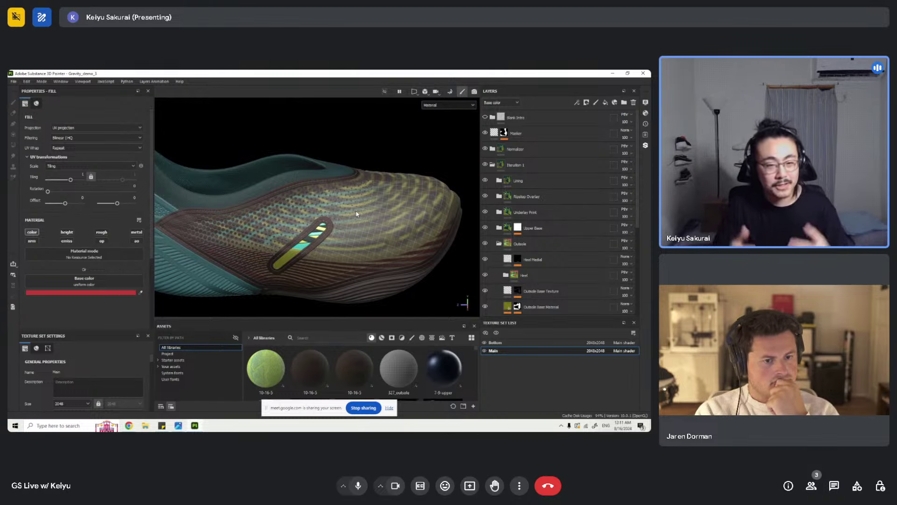
# - Collapse the outsole subgroup, the Iteration 1 group and the base masks group in the layer stack
pyautogui.click(499, 243)
pyautogui.scroll(-2, 498, 187)
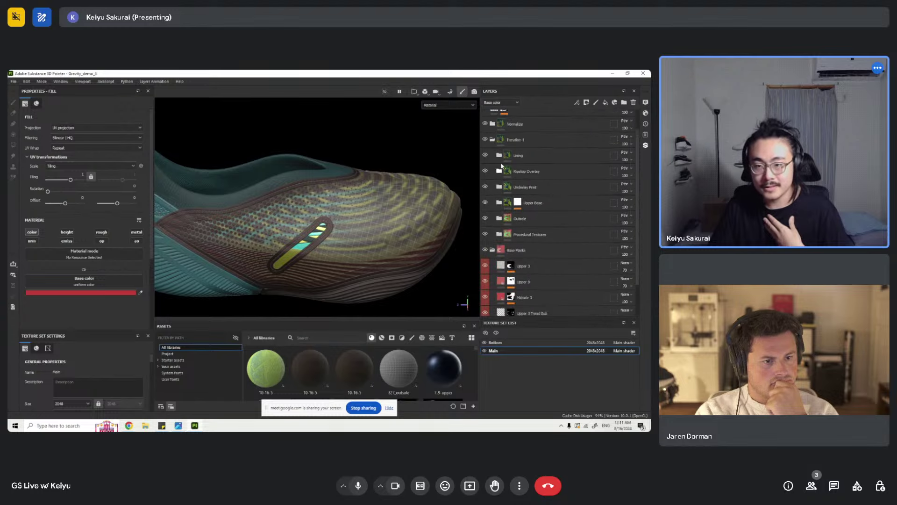
pyautogui.click(495, 140)
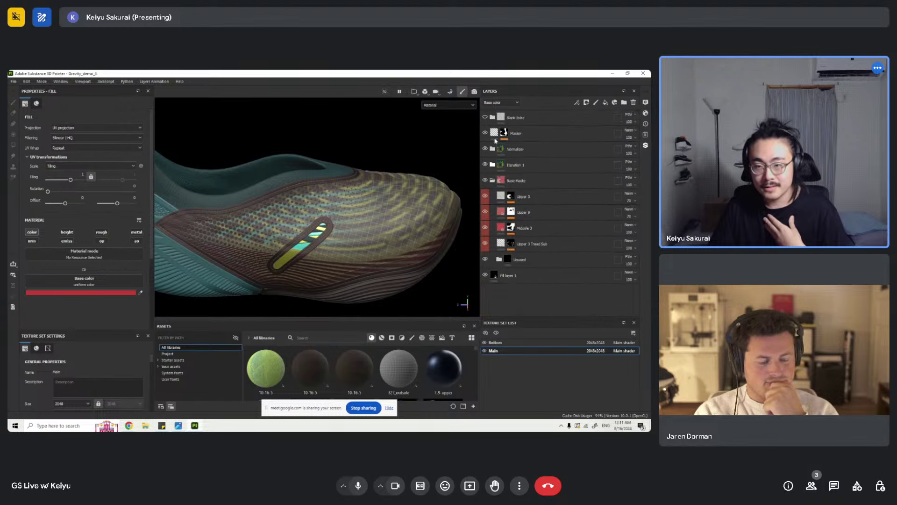
pyautogui.click(493, 180)
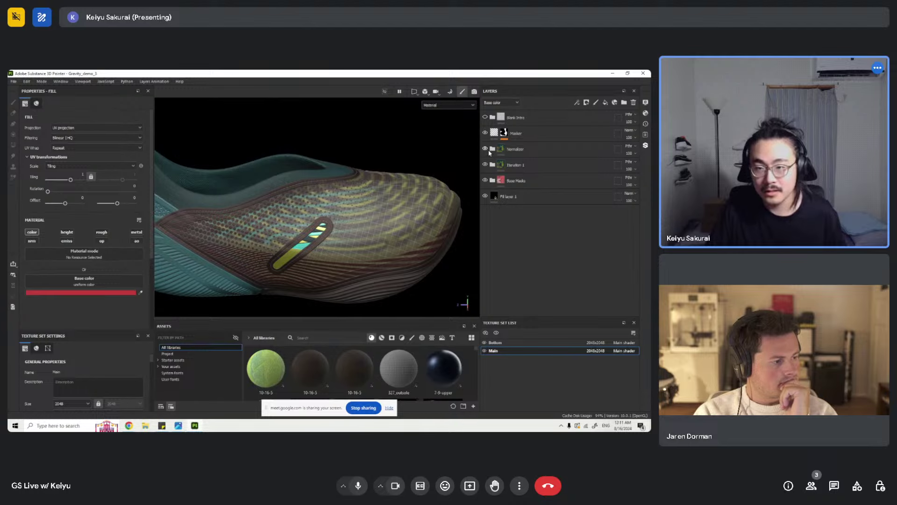
# - Hide the Iteration 1 group and the Bottom texture set to expose the base masks on the shoe
pyautogui.click(486, 165)
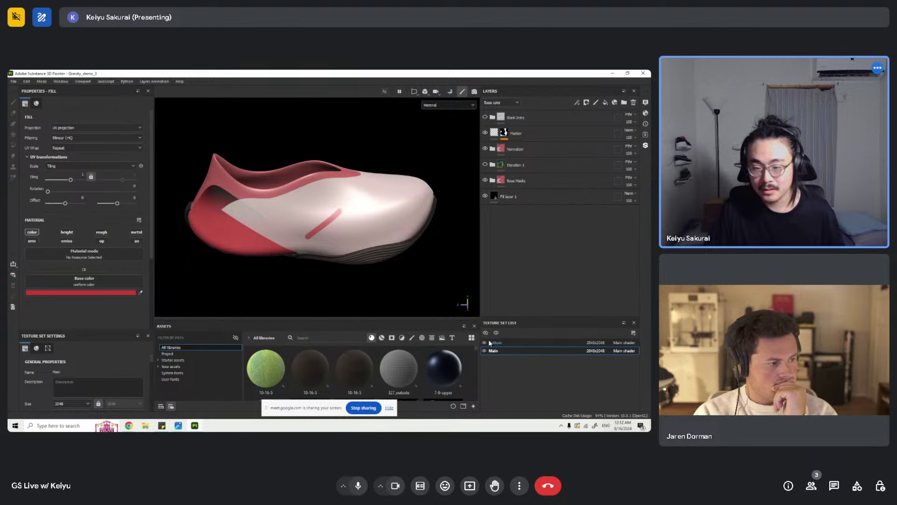
pyautogui.keyDown('alt'); pyautogui.moveTo(381, 261); pyautogui.dragTo(384, 236); pyautogui.keyUp('alt')
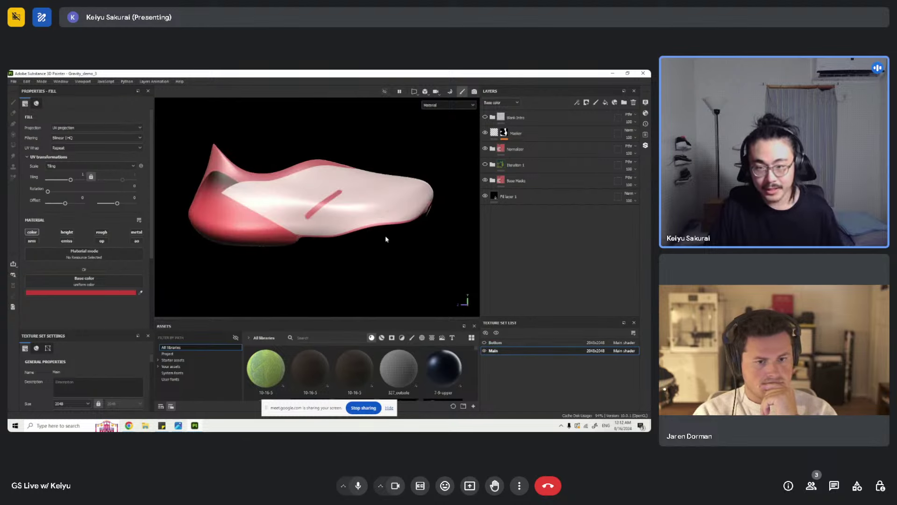
# - Hide the first layer inside the Normalizer group and collapse the group again
pyautogui.click(495, 147)
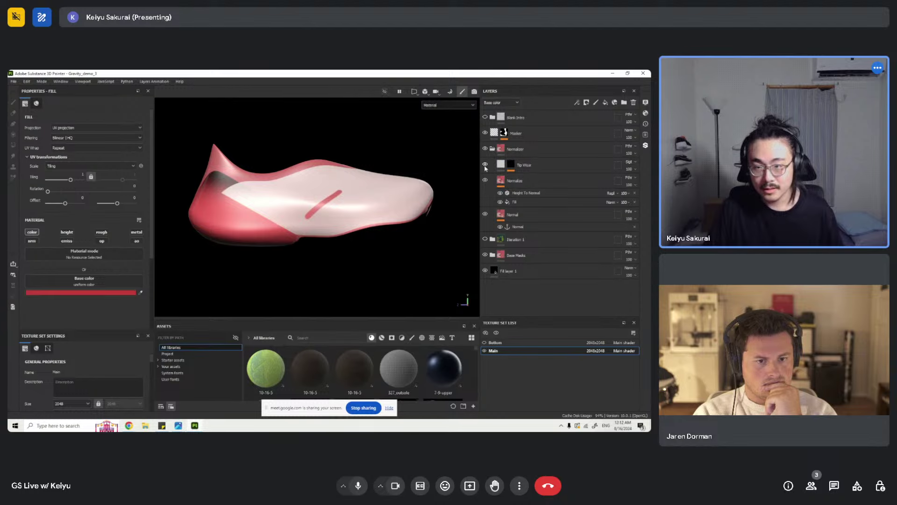
pyautogui.click(494, 150)
pyautogui.click(494, 150)
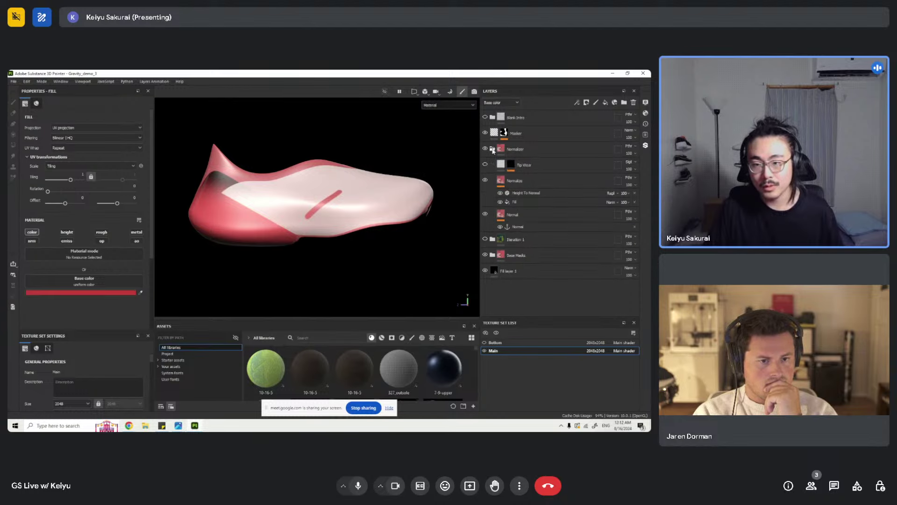
pyautogui.click(486, 165)
pyautogui.click(493, 150)
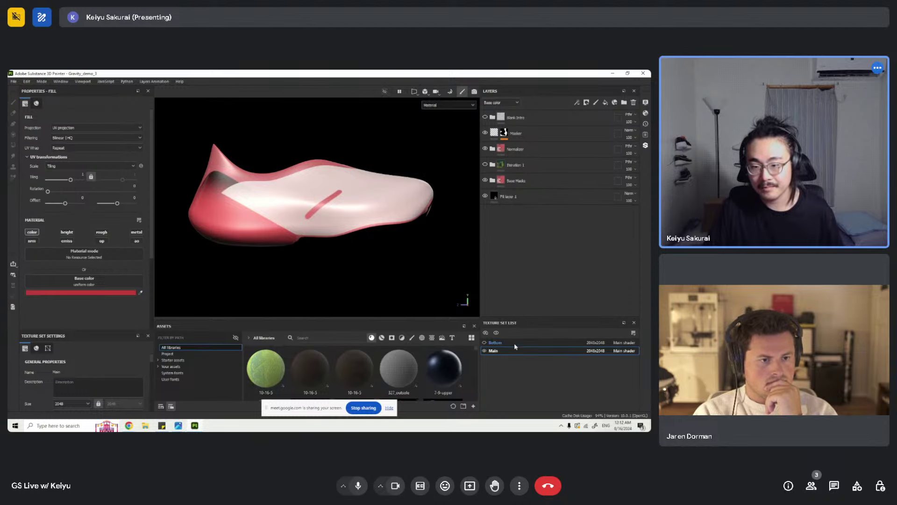
# - Hide the masking layer above the Normalizer group to show the complete shoe shape
pyautogui.scroll(3, 311, 214)
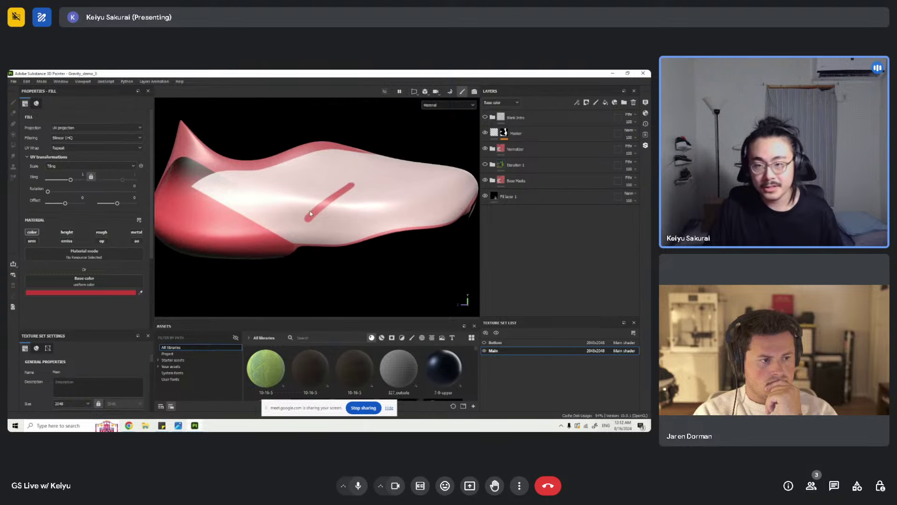
pyautogui.click(485, 133)
pyautogui.scroll(-3, 397, 195)
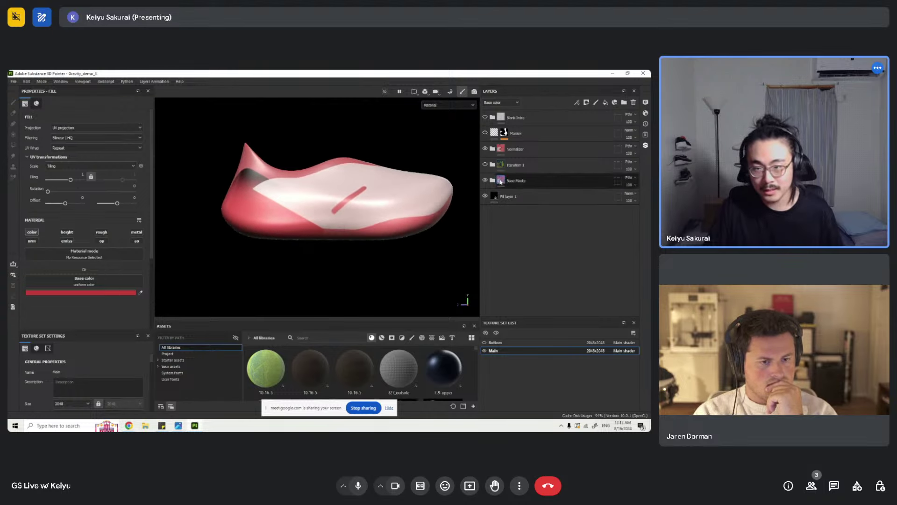
# - Expand the base masks group, hide its upper and midsole mask layers, and open the Unused subgroup
pyautogui.click(493, 180)
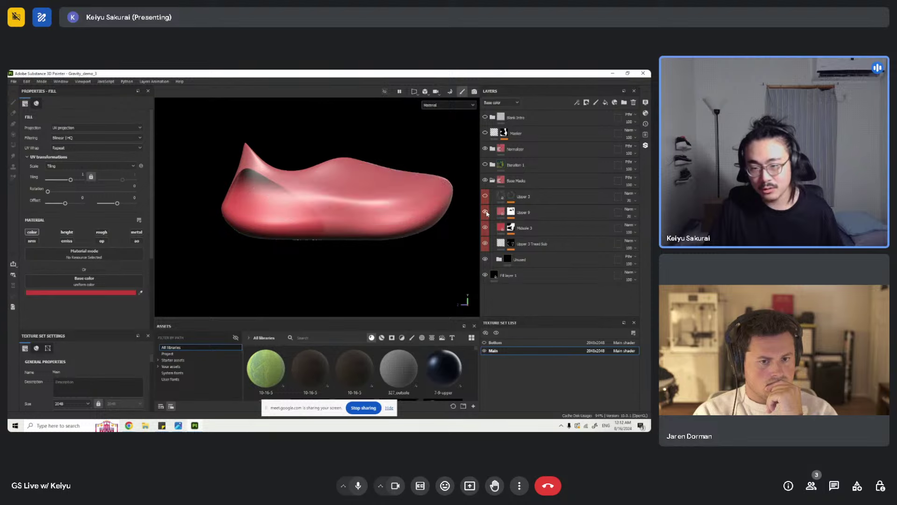
pyautogui.click(499, 260)
pyautogui.scroll(-2, 514, 234)
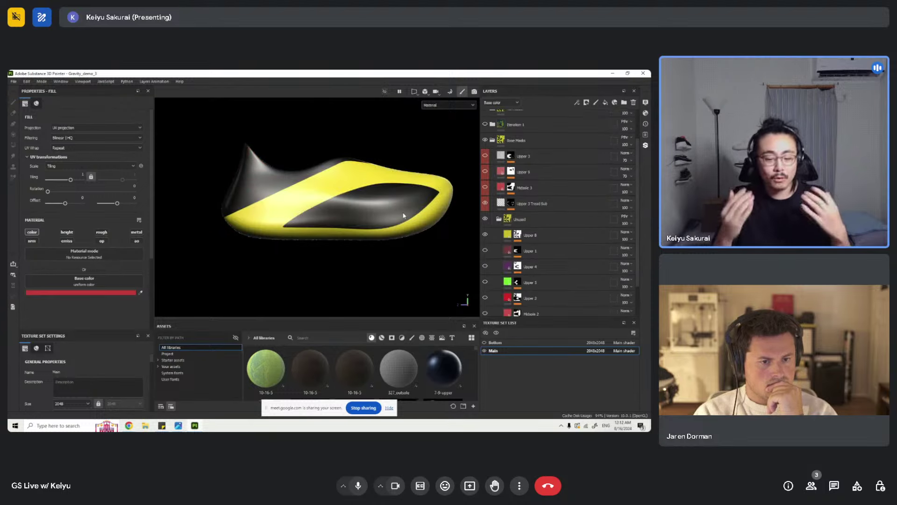
# - Preview the upper mask layers in the Unused group one at a time, from the yellow one down to the red Upper 2
pyautogui.click(485, 235)
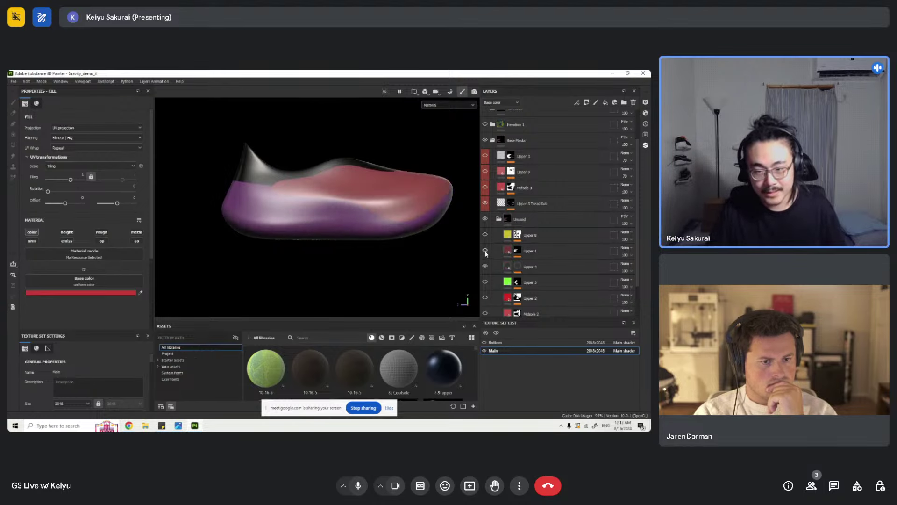
pyautogui.click(485, 282)
pyautogui.scroll(-2, 487, 276)
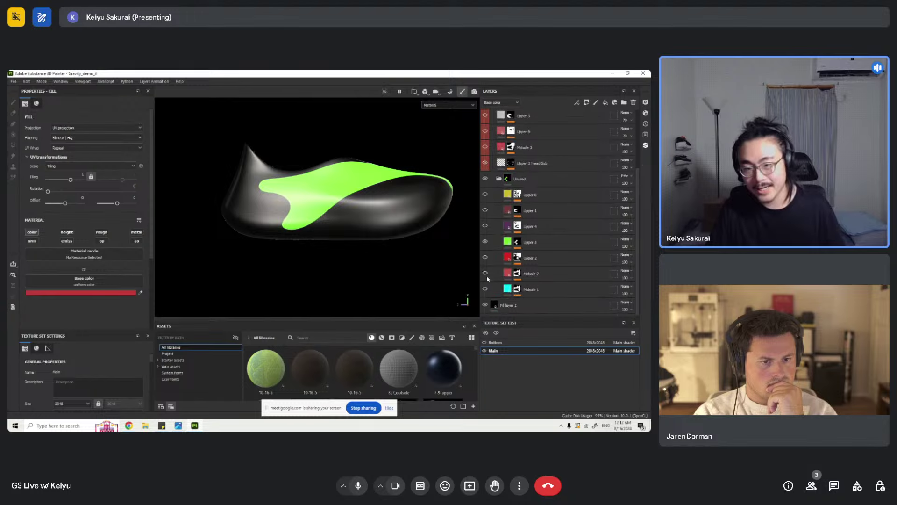
pyautogui.click(485, 241)
pyautogui.click(485, 257)
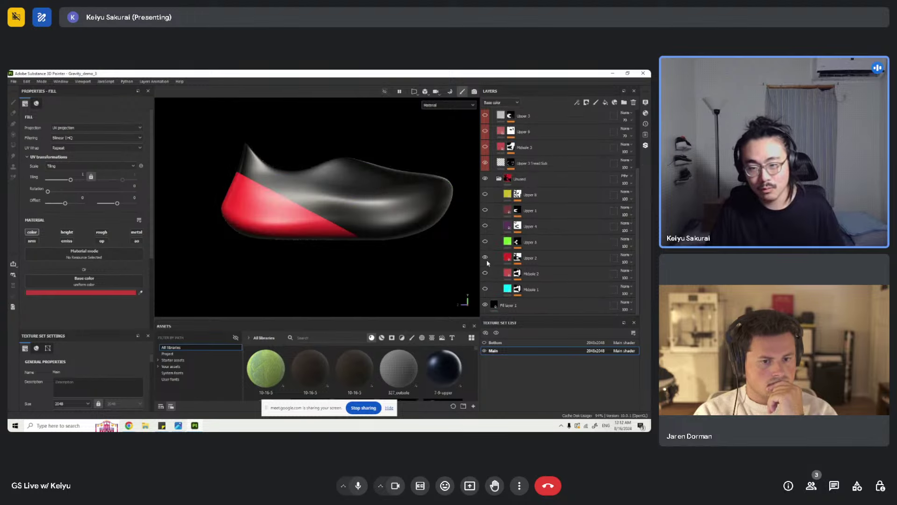
pyautogui.click(486, 257)
# - Preview the Midsole 2 and Midsole 1 mask layers separately and together, and hide both again
pyautogui.click(485, 274)
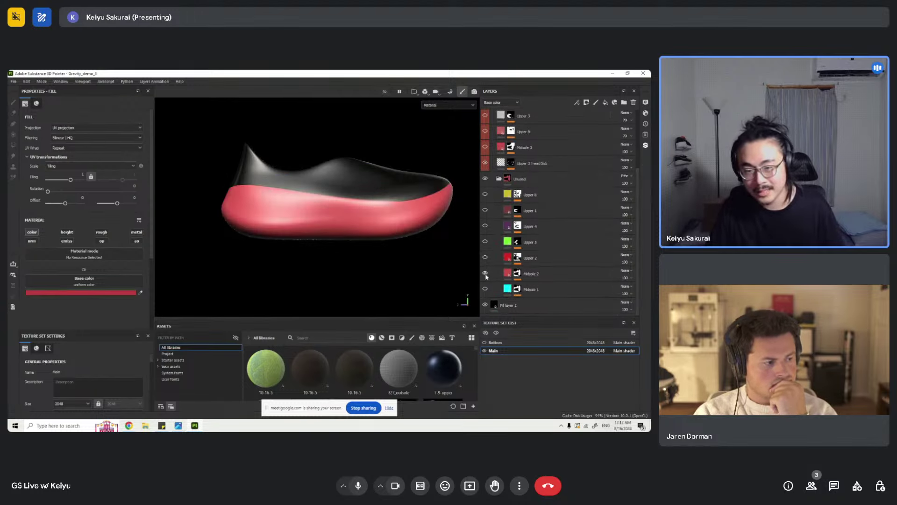
pyautogui.click(486, 274)
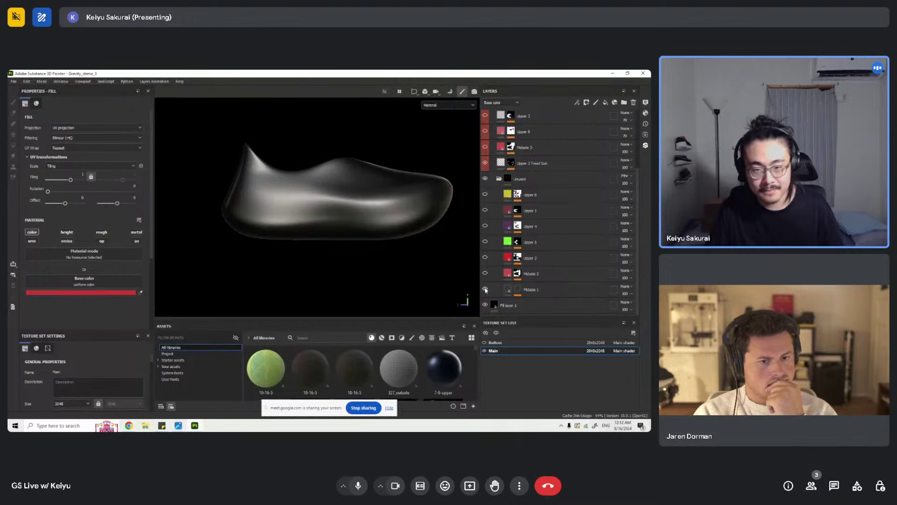
pyautogui.click(485, 289)
pyautogui.click(486, 274)
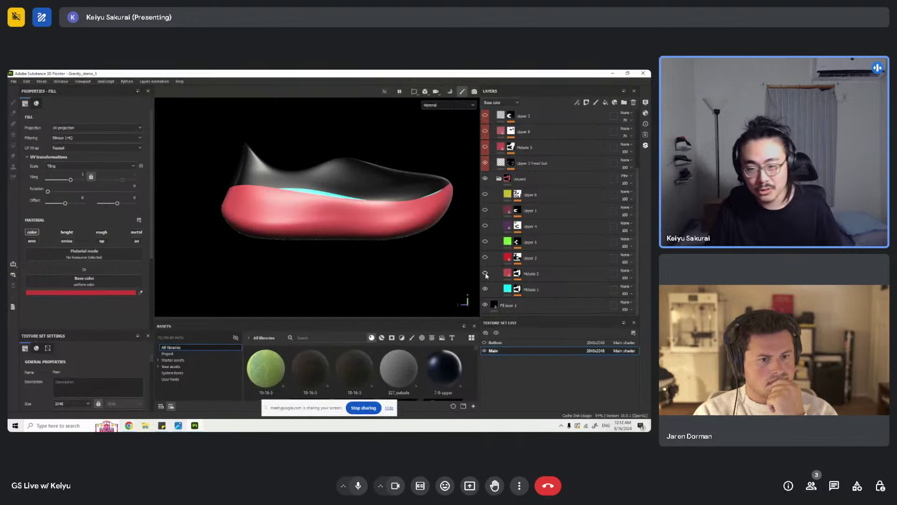
pyautogui.click(485, 274)
pyautogui.click(486, 288)
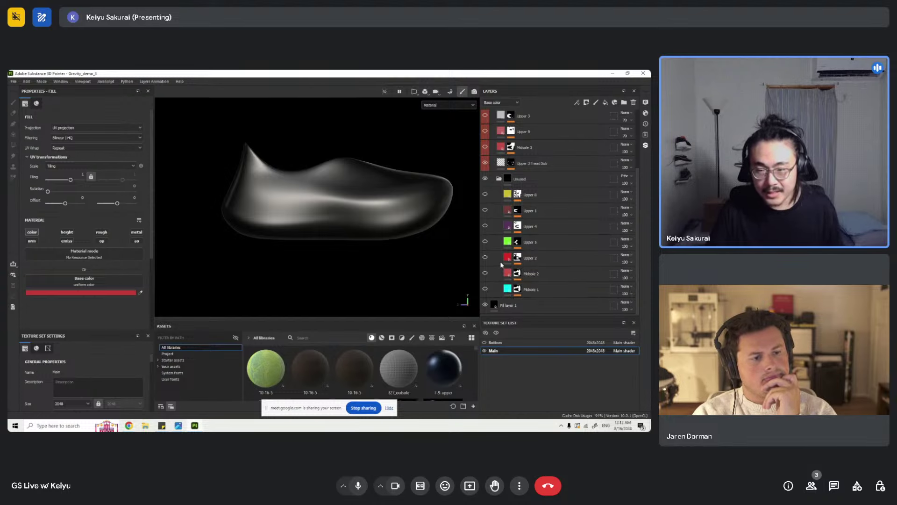
# - Preview the yellow upper mask and the Upper 1 mask in the Unused group one at a time, hiding each again
pyautogui.click(486, 193)
pyautogui.click(487, 194)
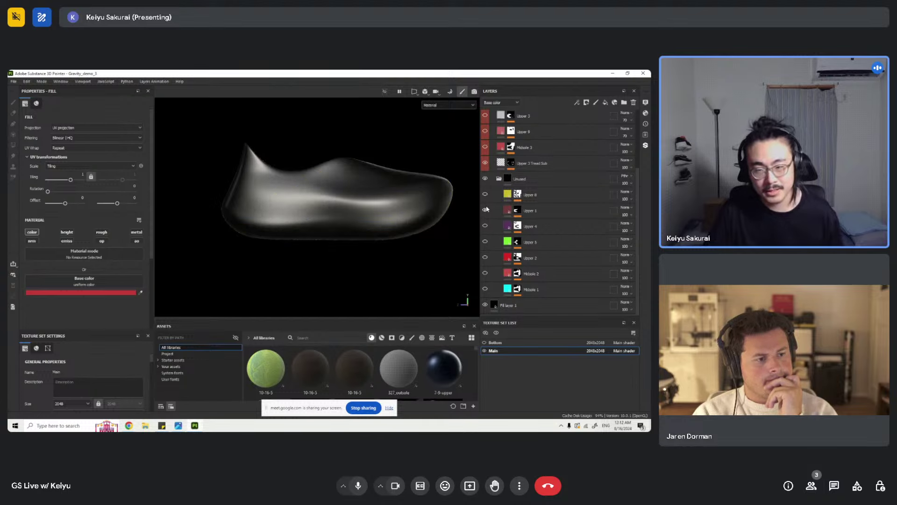
pyautogui.click(486, 210)
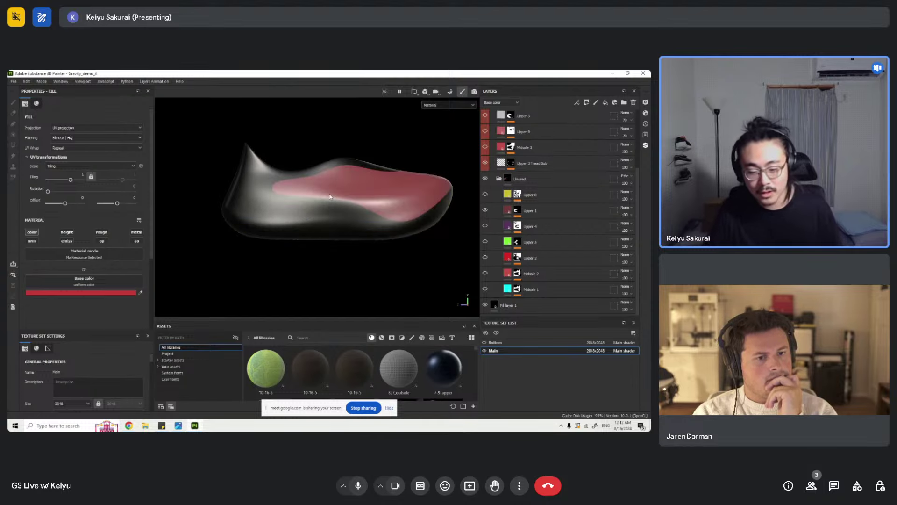
pyautogui.click(485, 210)
pyautogui.keyDown('alt'); pyautogui.moveTo(311, 226); pyautogui.dragTo(326, 167); pyautogui.keyUp('alt')
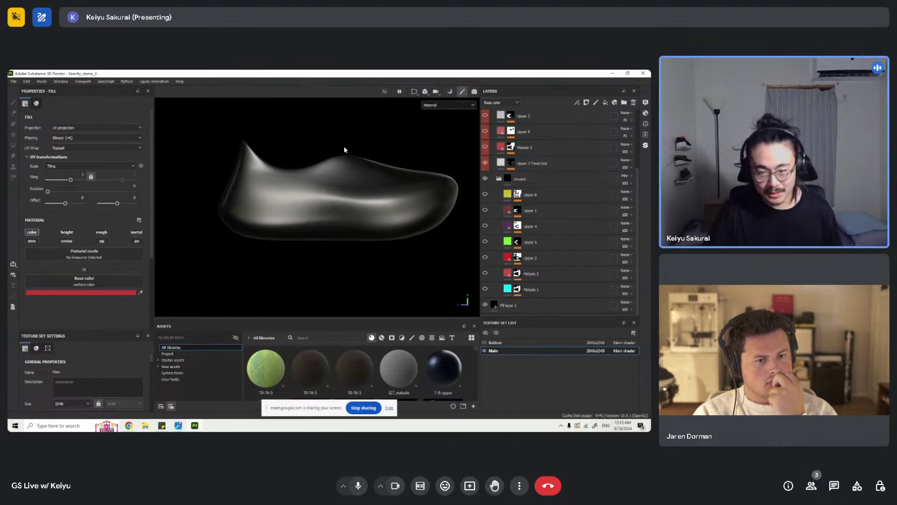
pyautogui.keyDown('alt'); pyautogui.moveTo(344, 149); pyautogui.dragTo(320, 160, button='middle'); pyautogui.keyUp('alt')
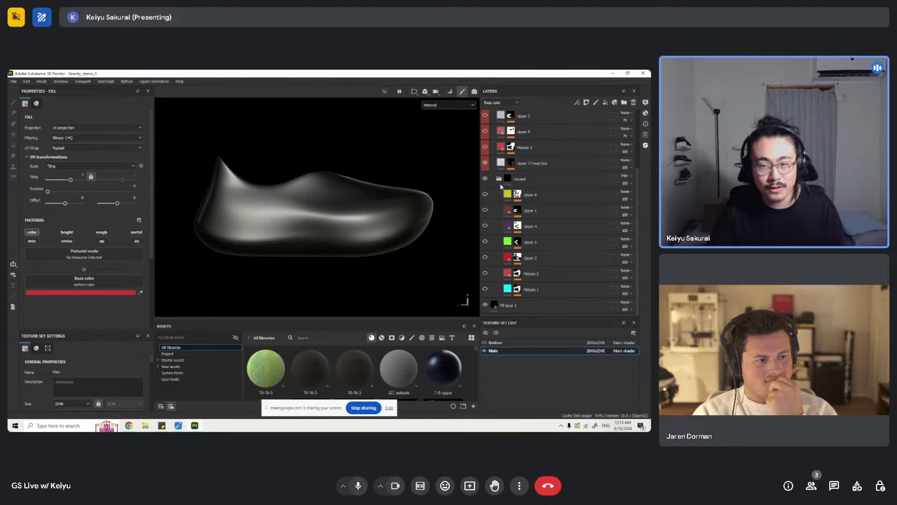
# - Preview the green upper mask and the purple Upper 4 mask together on the shoe, and hide both again
pyautogui.click(486, 240)
pyautogui.click(487, 227)
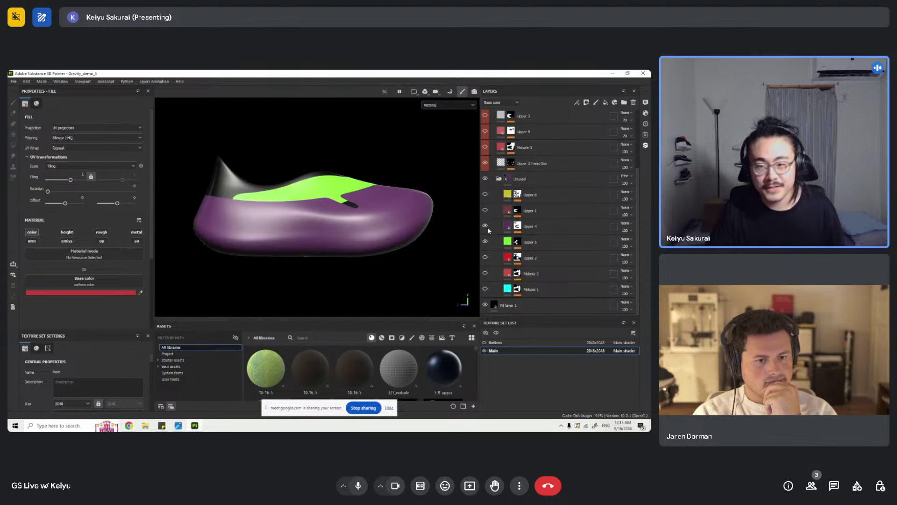
pyautogui.click(486, 226)
pyautogui.click(486, 241)
# - Preview the Upper 1 and Upper 4 masks together to check how they overlap, and hide both again
pyautogui.click(486, 210)
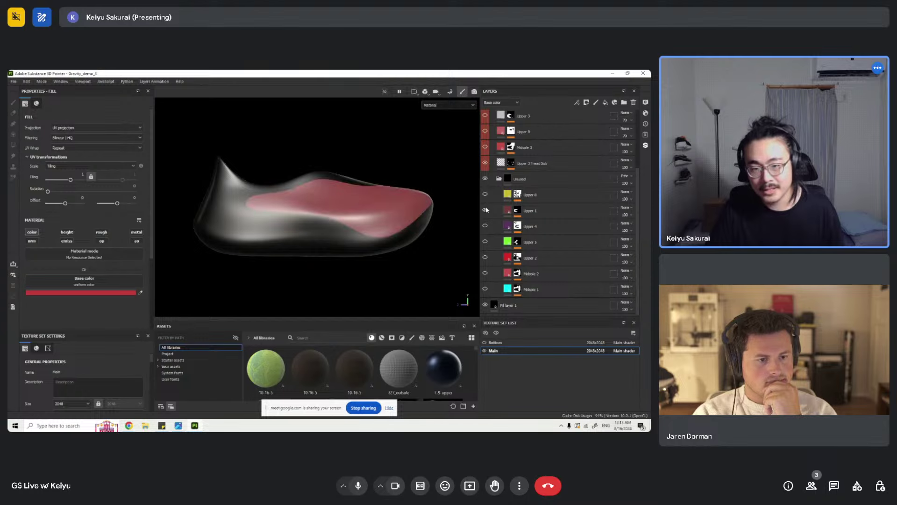
pyautogui.click(487, 226)
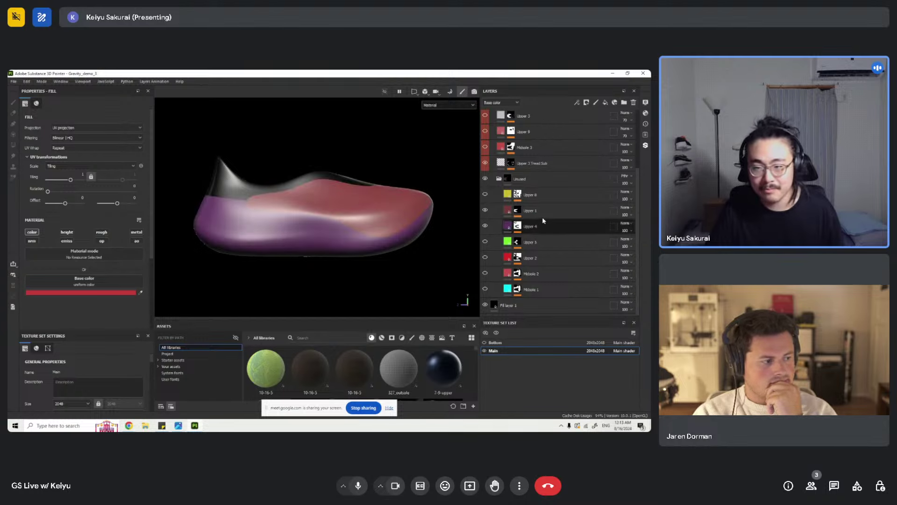
pyautogui.click(486, 210)
pyautogui.click(486, 226)
# - Show the Upper 3 layer and the red upper layer beneath it in the base masks group, leaving the midsole layer hidden
pyautogui.scroll(2, 507, 229)
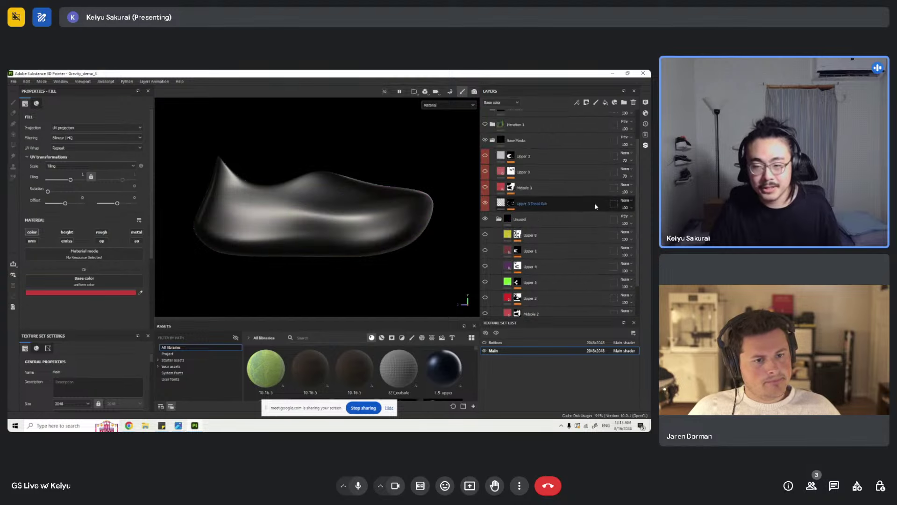
pyautogui.click(485, 188)
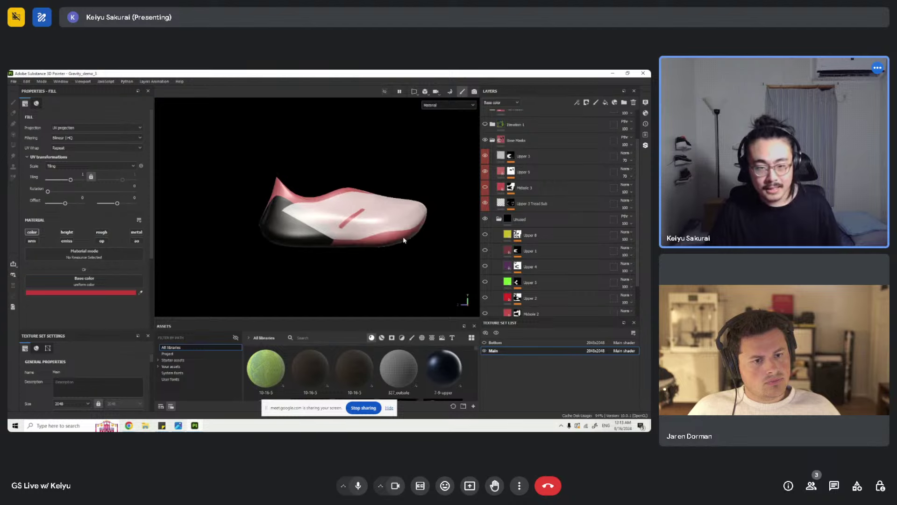
pyautogui.keyDown('alt'); pyautogui.moveTo(403, 238); pyautogui.dragTo(370, 206); pyautogui.keyUp('alt')
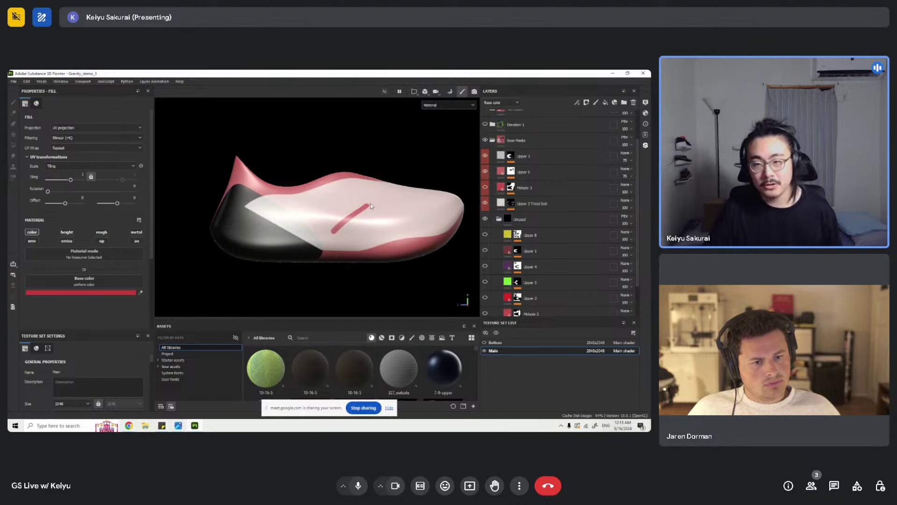
# - Hide the Upper 3 base mask and select the red upper layer beneath it to examine its coverage of the shoe
pyautogui.click(485, 156)
pyautogui.click(529, 173)
pyautogui.scroll(5, 231, 237)
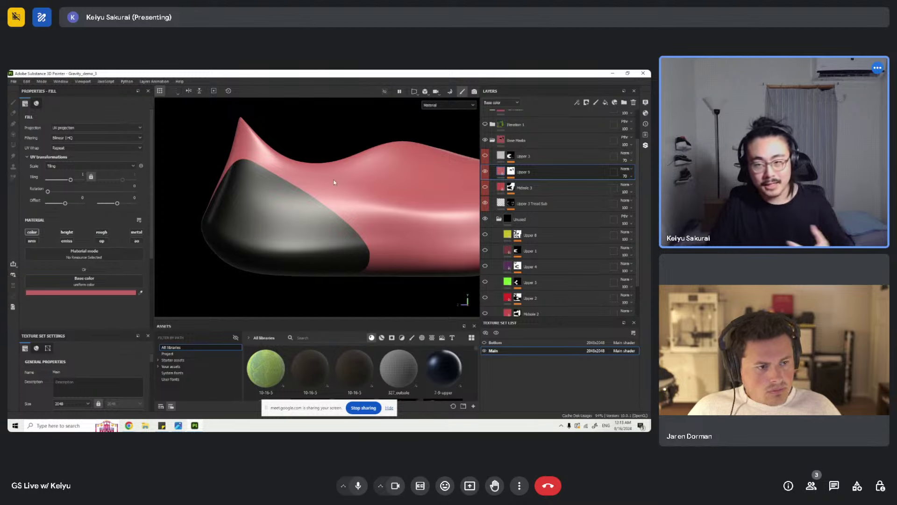
pyautogui.scroll(-3, 335, 183)
pyautogui.keyDown('alt'); pyautogui.moveTo(299, 209); pyautogui.dragTo(440, 187); pyautogui.keyUp('alt')
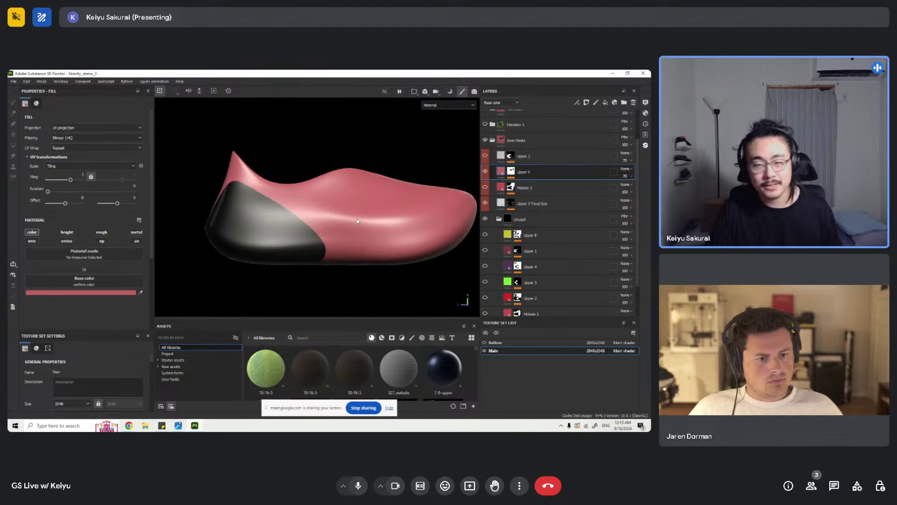
# - Show and select the Upper 3 layer again to examine how it sits over the red upper layer
pyautogui.click(485, 154)
pyautogui.click(537, 156)
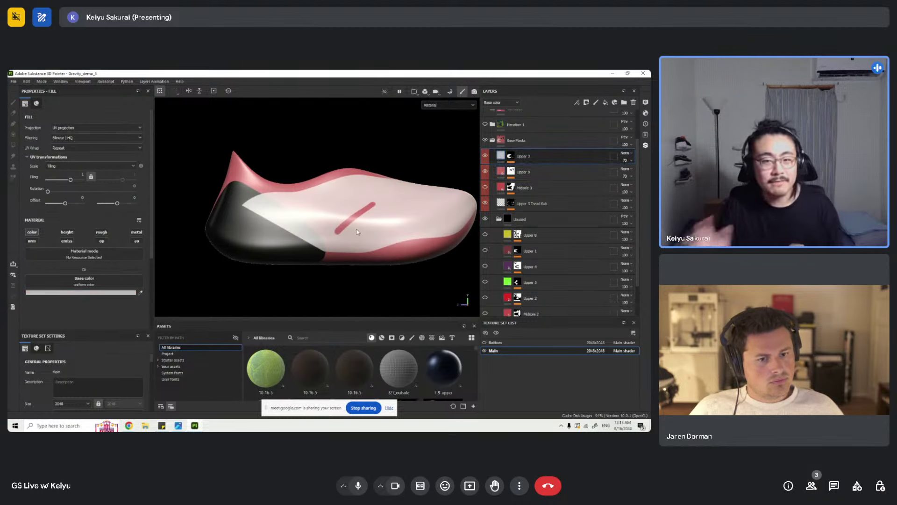
pyautogui.keyDown('alt'); pyautogui.moveTo(357, 232); pyautogui.dragTo(369, 200); pyautogui.keyUp('alt')
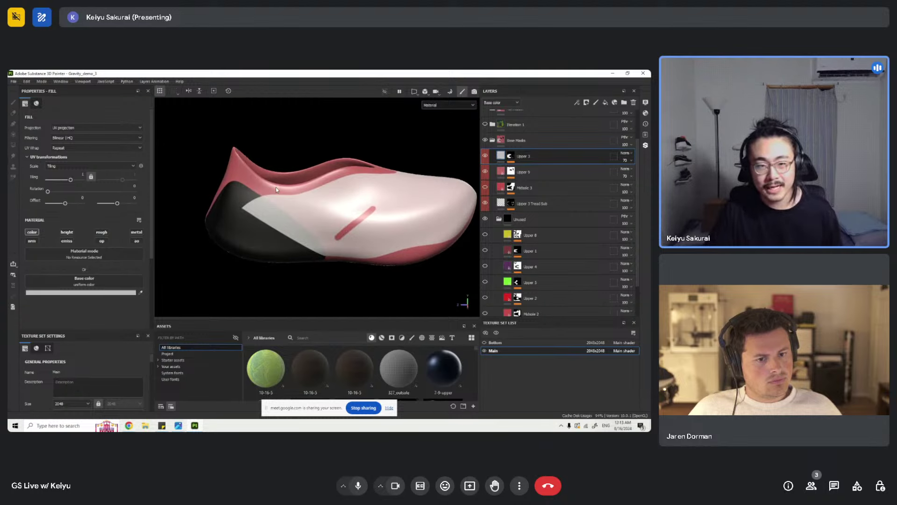
pyautogui.keyDown('alt'); pyautogui.moveTo(276, 187); pyautogui.dragTo(305, 188); pyautogui.keyUp('alt')
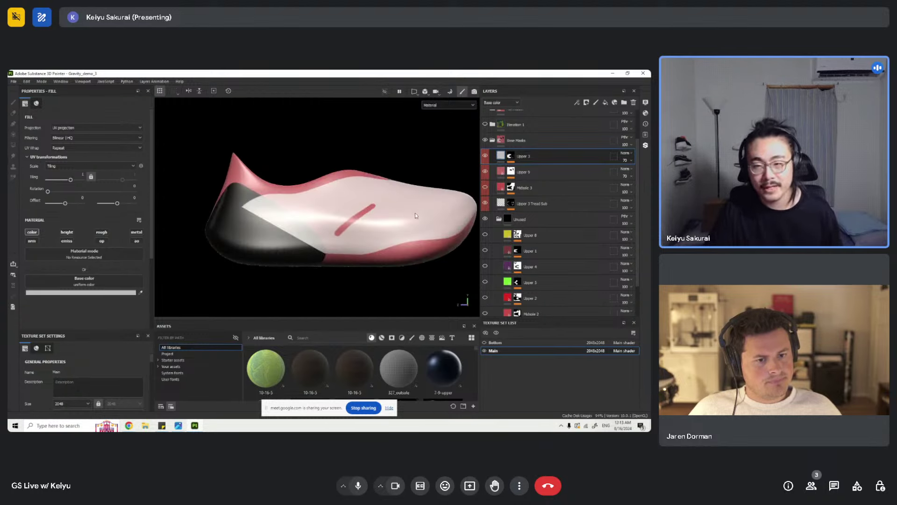
pyautogui.keyDown('alt'); pyautogui.moveTo(416, 215); pyautogui.dragTo(389, 201, button='middle'); pyautogui.keyUp('alt')
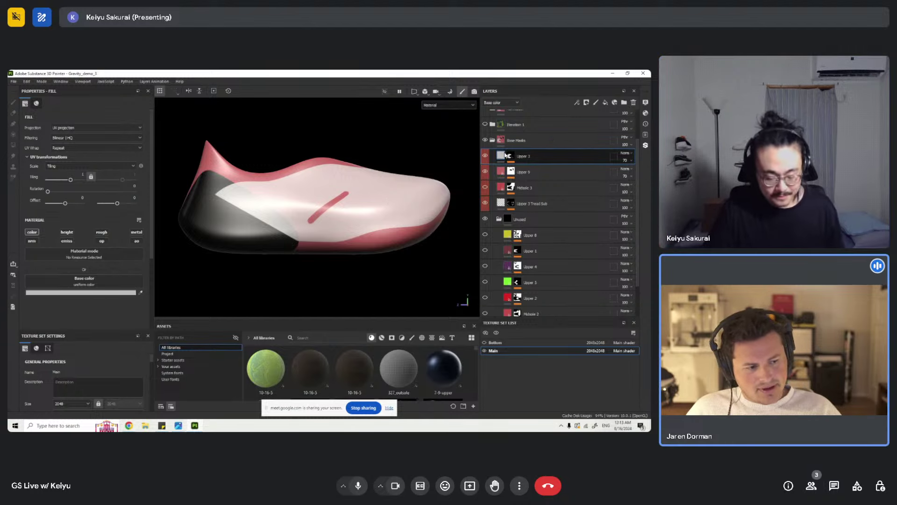
pyautogui.moveTo(505, 155)
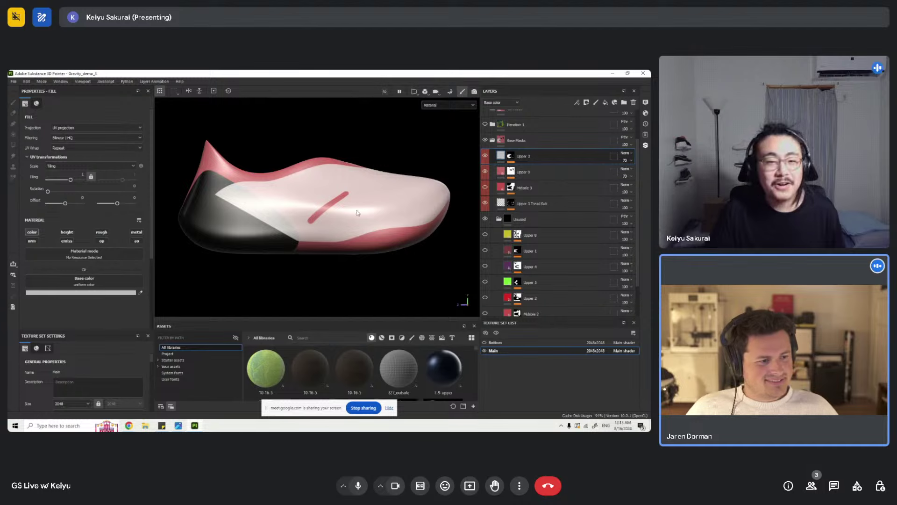
pyautogui.scroll(2, 432, 190)
pyautogui.scroll(-1, 374, 203)
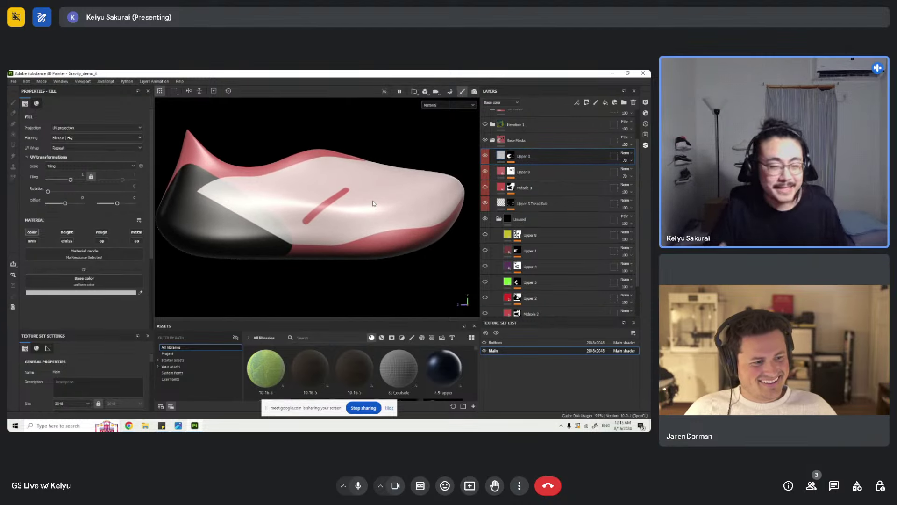
pyautogui.click(626, 160)
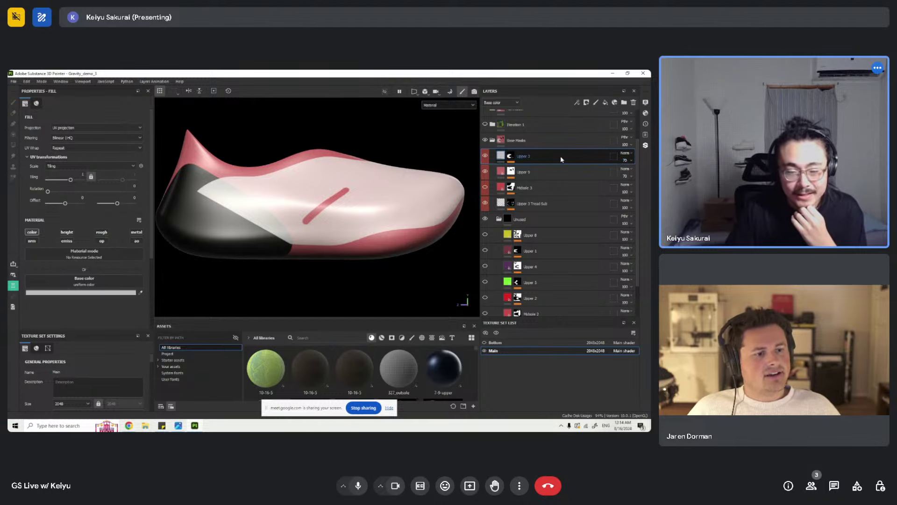
# - Open the Upper 3 layer's mask to read through its effect stack, and return to the layer's fill content
pyautogui.scroll(3, 561, 158)
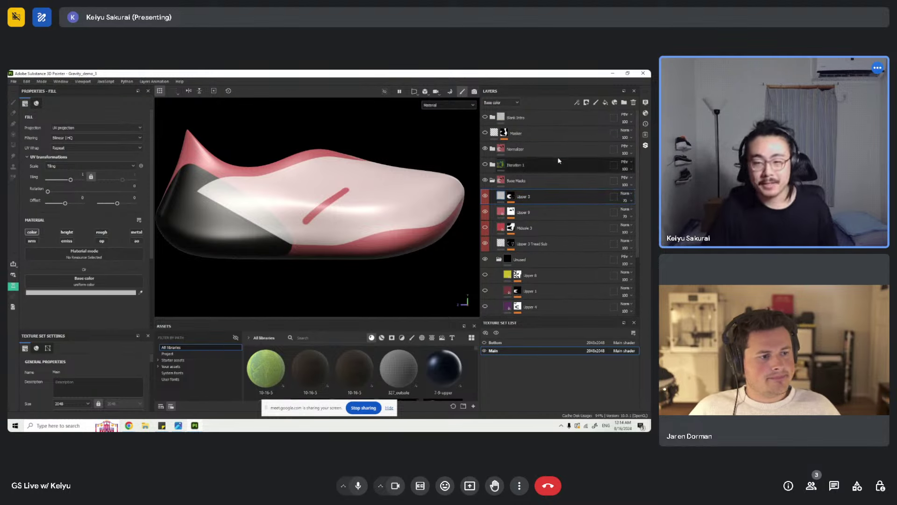
pyautogui.click(510, 197)
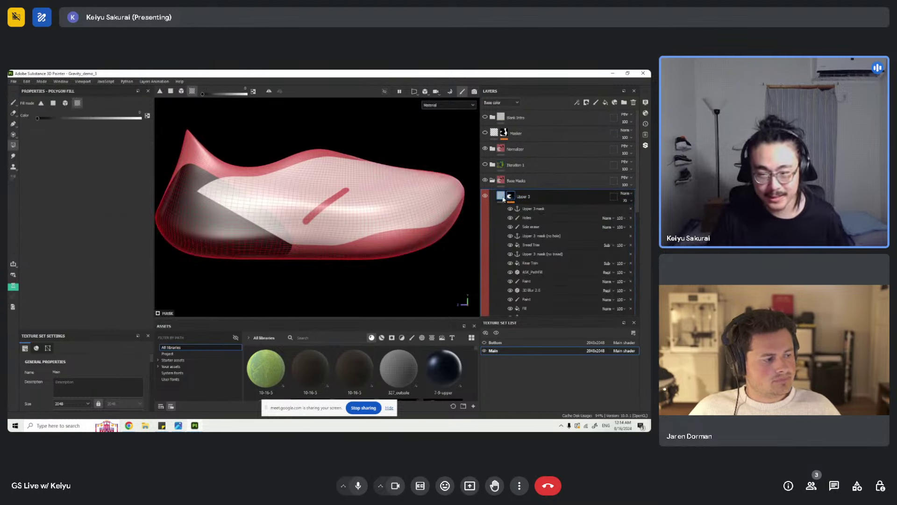
pyautogui.moveTo(504, 198)
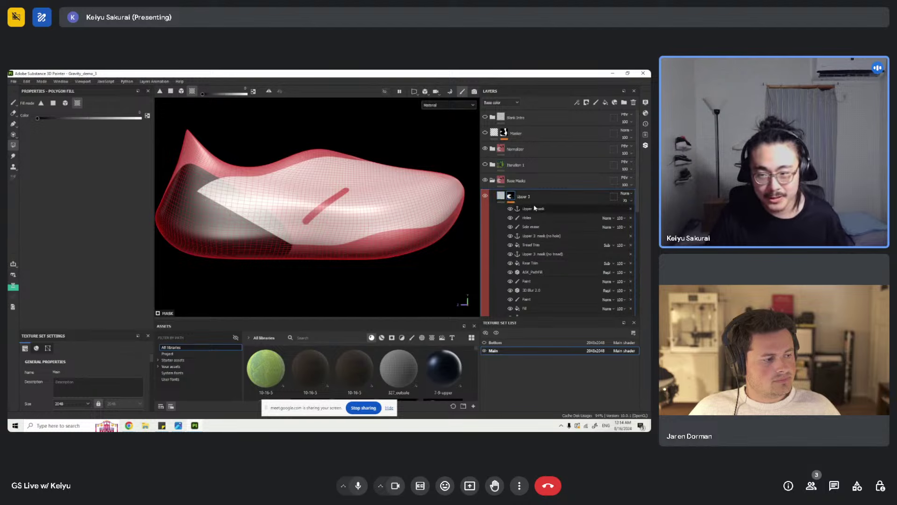
pyautogui.scroll(-2, 524, 268)
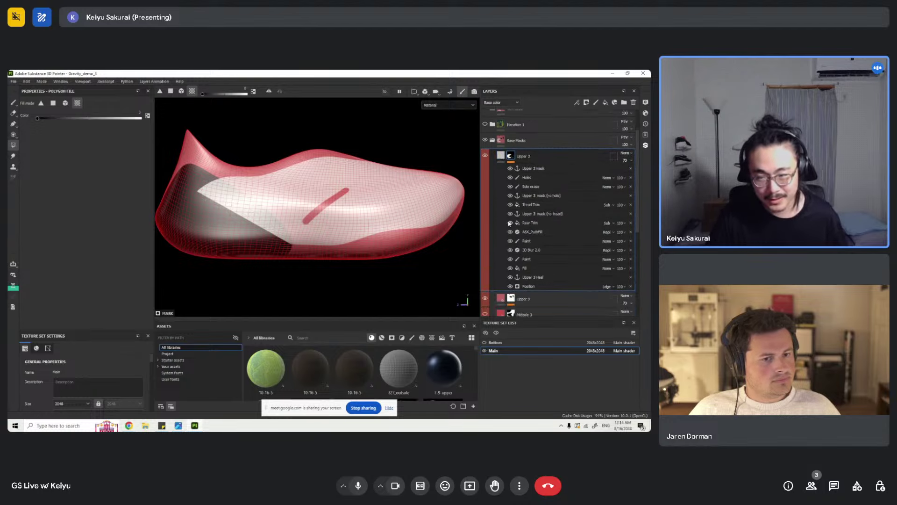
pyautogui.scroll(2, 552, 201)
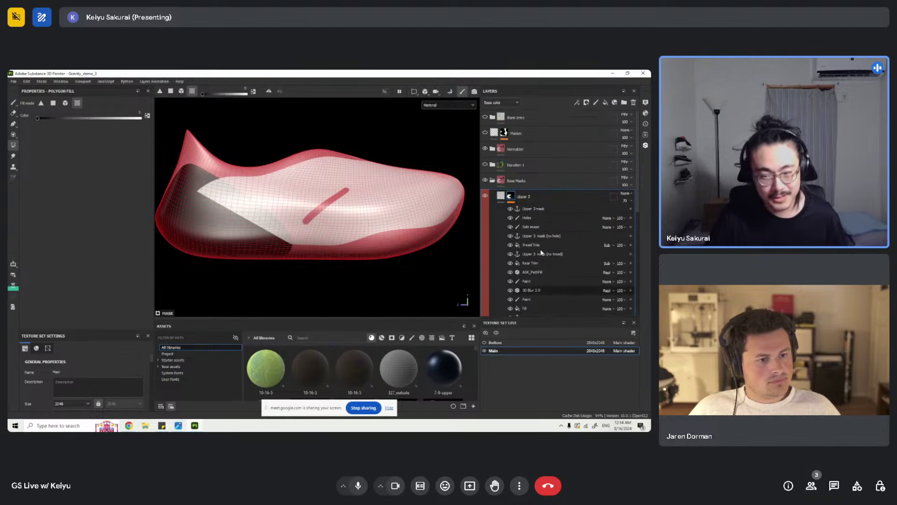
pyautogui.click(500, 196)
pyautogui.moveTo(364, 171)
pyautogui.keyDown('alt'); pyautogui.mouseDown()
pyautogui.moveTo(336, 190)
pyautogui.moveTo(366, 203)
pyautogui.moveTo(372, 180)
pyautogui.mouseUp(); pyautogui.keyUp('alt')
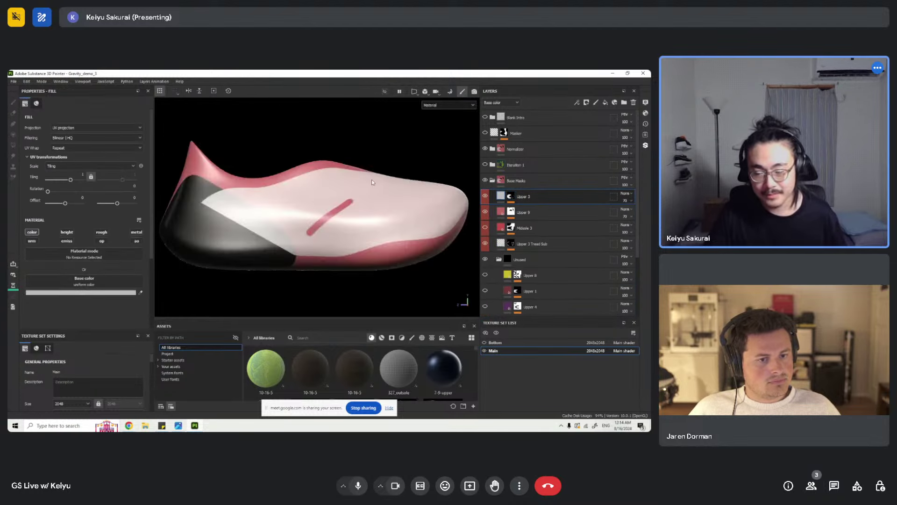
# - Isolate the Upper 3 layer's mask, inspect its Upper 3 mask anchor point and references, and return to the material view
pyautogui.click(511, 197)
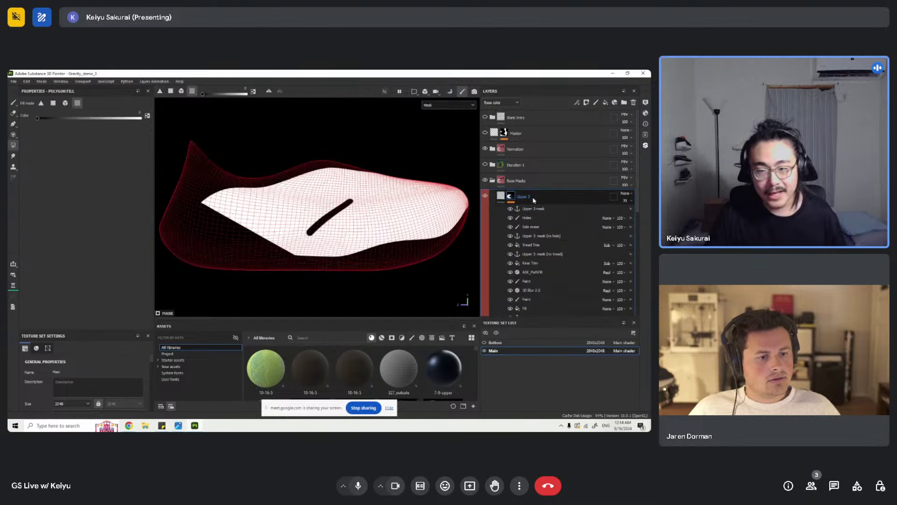
pyautogui.click(544, 209)
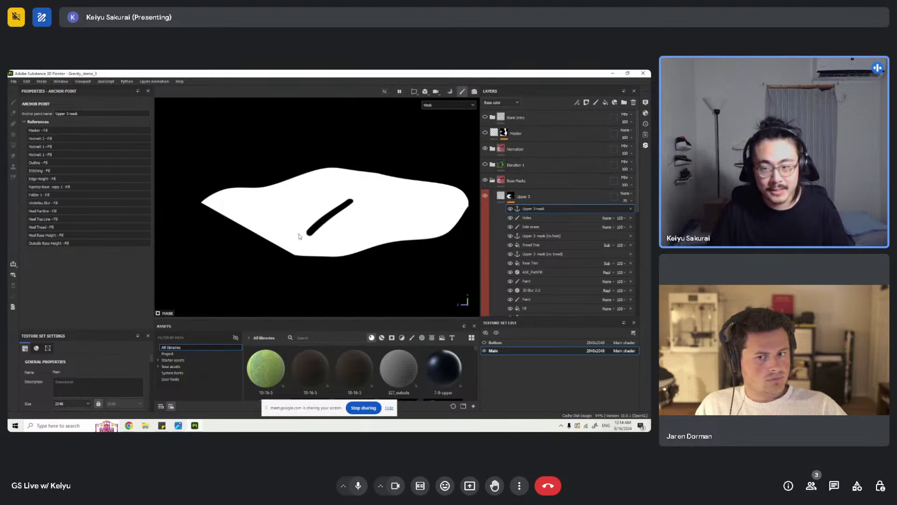
pyautogui.click(500, 198)
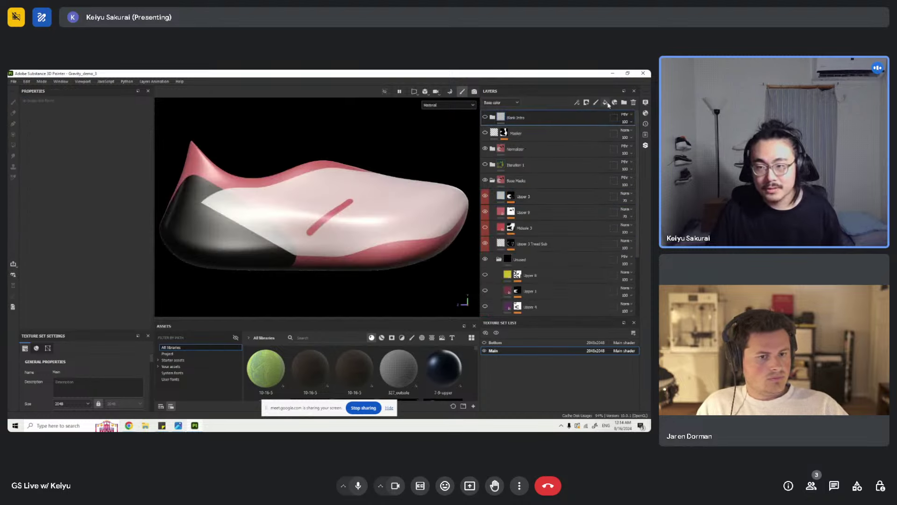
# - Add a fill layer at the top of the stack with only the color and height channels enabled
pyautogui.click(606, 103)
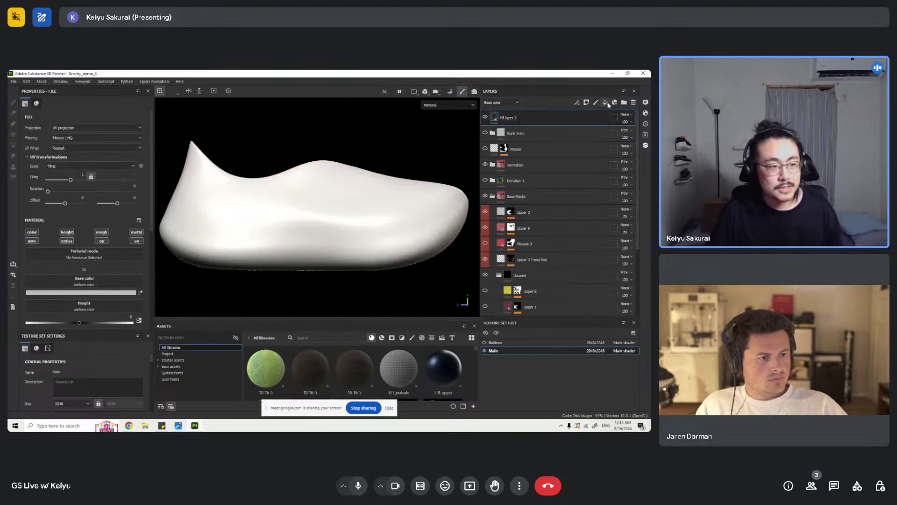
pyautogui.click(31, 232)
pyautogui.click(68, 233)
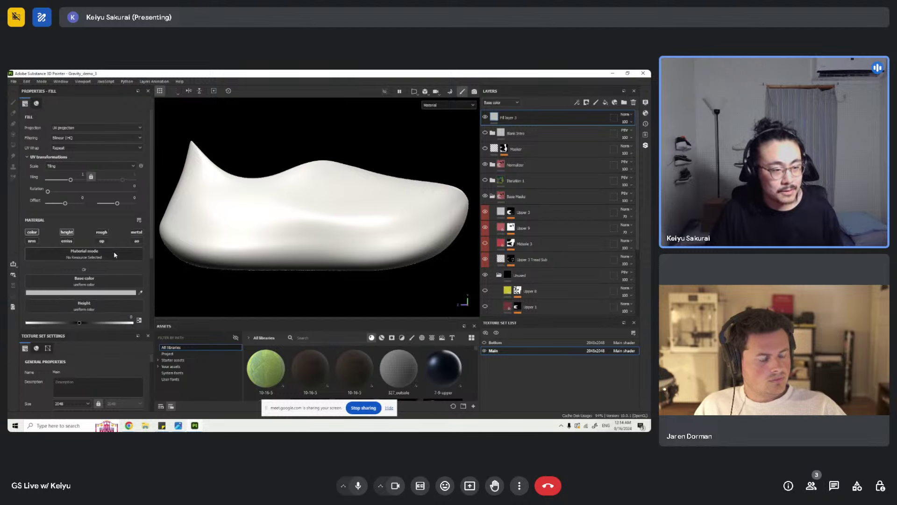
# - Set the new fill layer's base color to red and raise its height to about 0.08
pyautogui.scroll(-2, 114, 255)
pyautogui.click(93, 232)
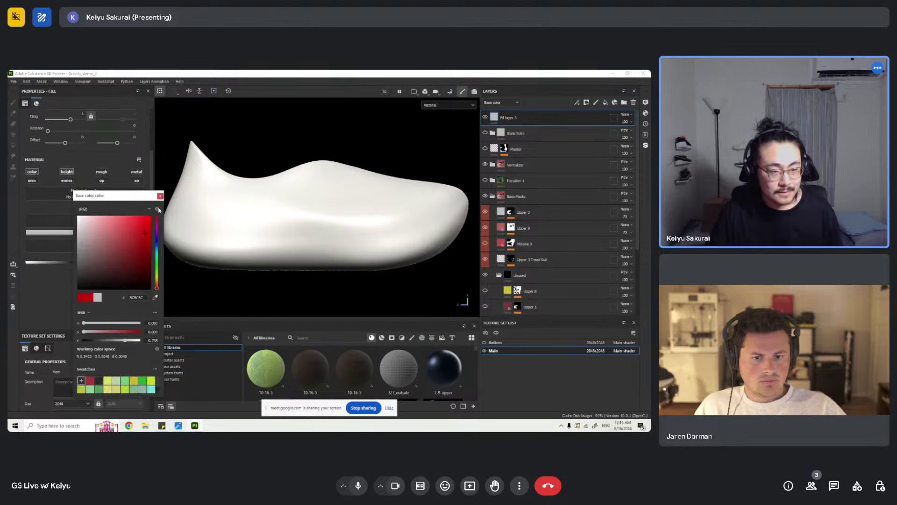
pyautogui.click(160, 196)
pyautogui.moveTo(90, 265); pyautogui.dragTo(85, 265)
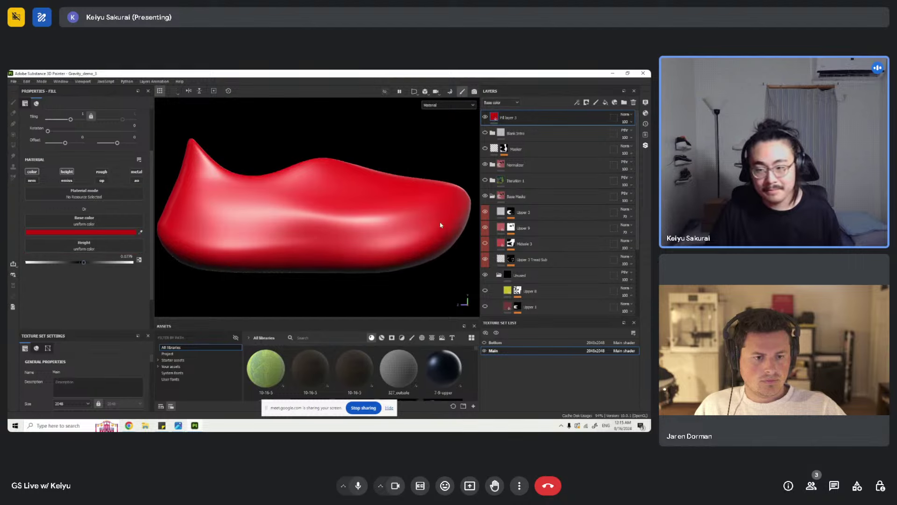
# - Check the anchor point in the Upper 3 layer's isolated mask again and go back to the top of the layer stack
pyautogui.scroll(-4, 515, 187)
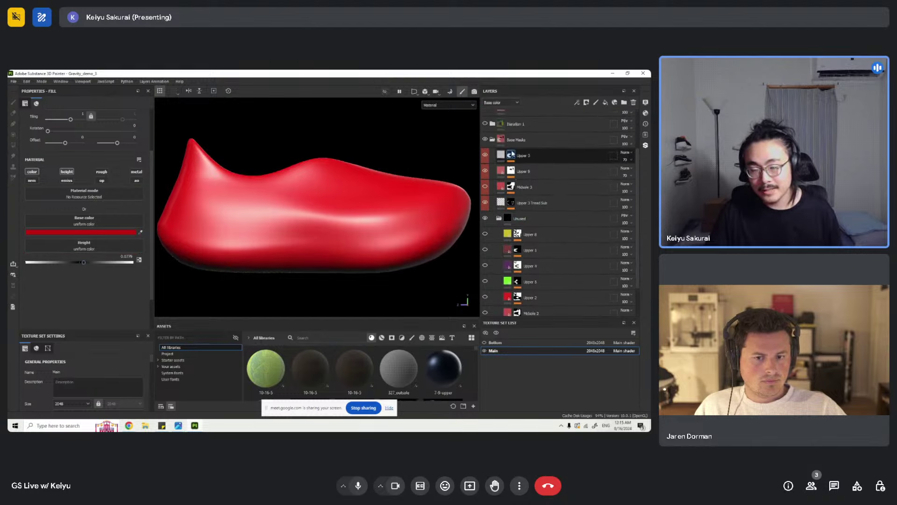
pyautogui.keyDown('alt'); pyautogui.click(512, 156); pyautogui.keyUp('alt')
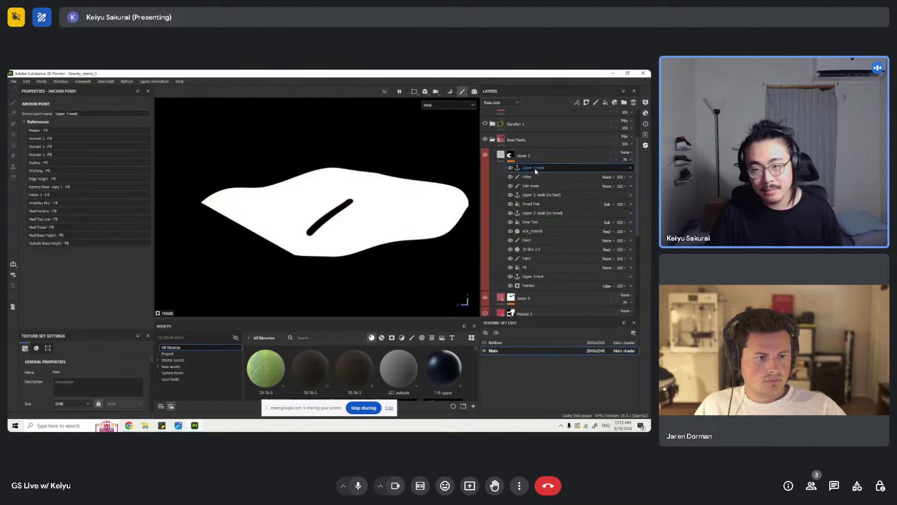
pyautogui.click(500, 156)
pyautogui.scroll(4, 526, 149)
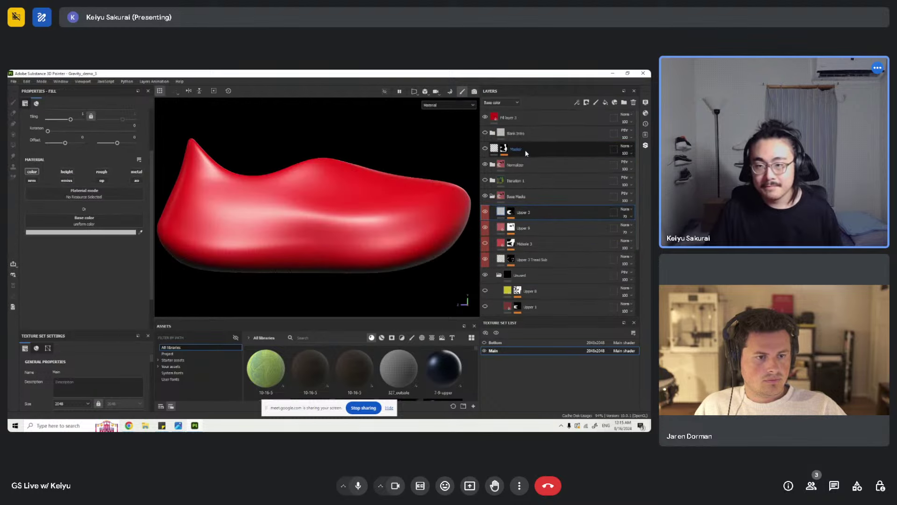
# - Add a black mask with a fill effect to the red fill layer at the top of the stack
pyautogui.click(518, 112)
pyautogui.rightClick(518, 113)
pyautogui.click(531, 125)
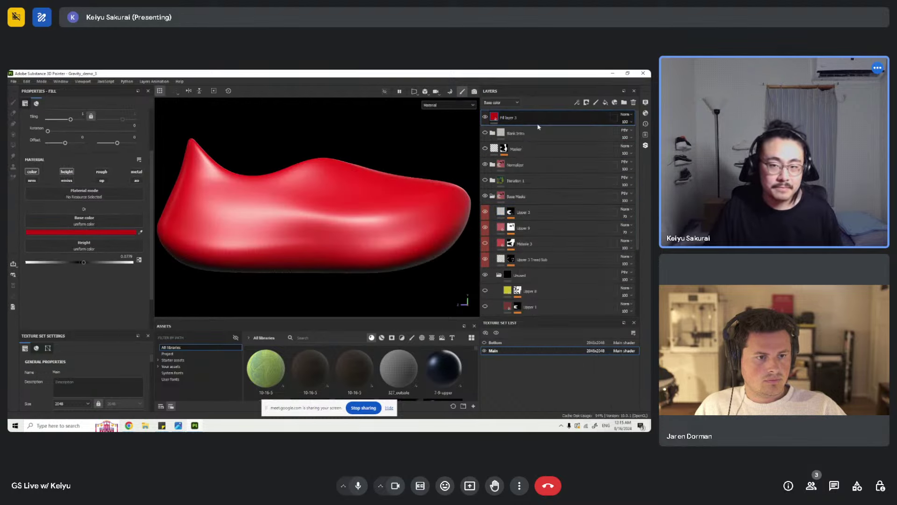
pyautogui.rightClick(503, 118)
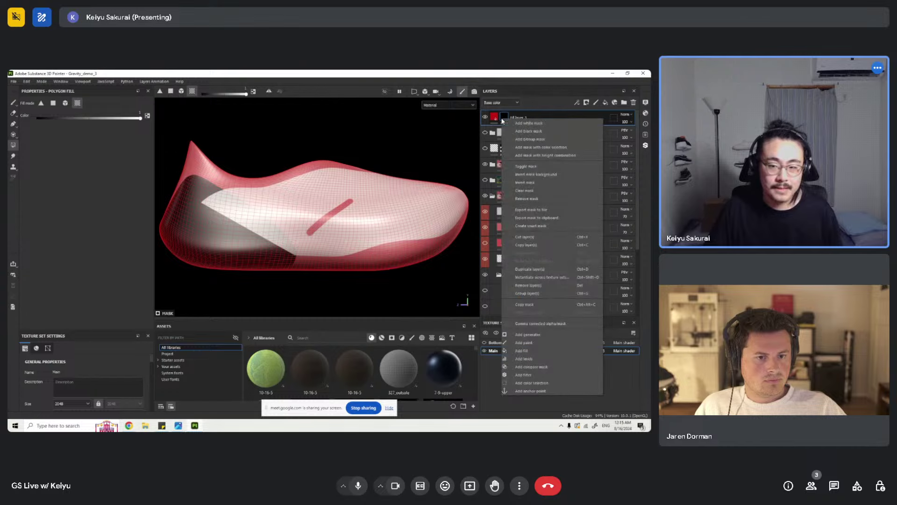
pyautogui.click(532, 351)
# - Set the grayscale source of the mask's fill effect to the Upper 3 mask anchor point
pyautogui.click(81, 174)
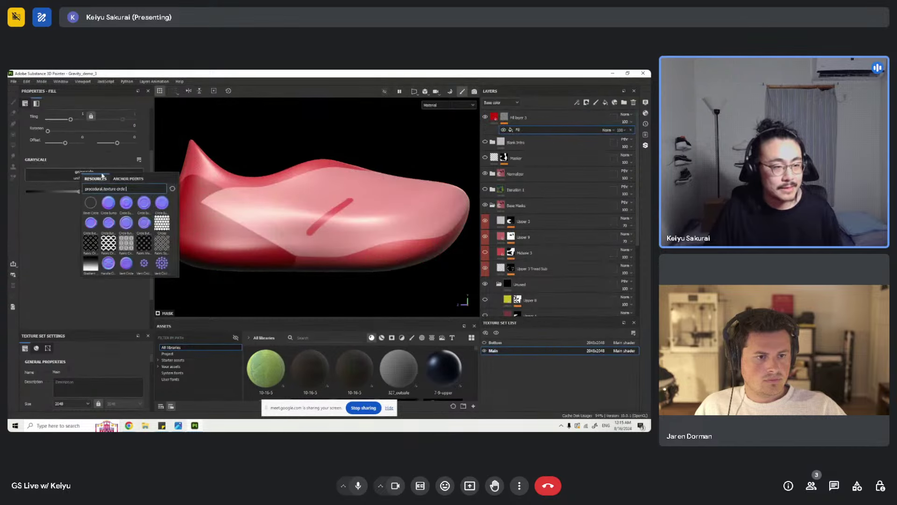
pyautogui.click(126, 179)
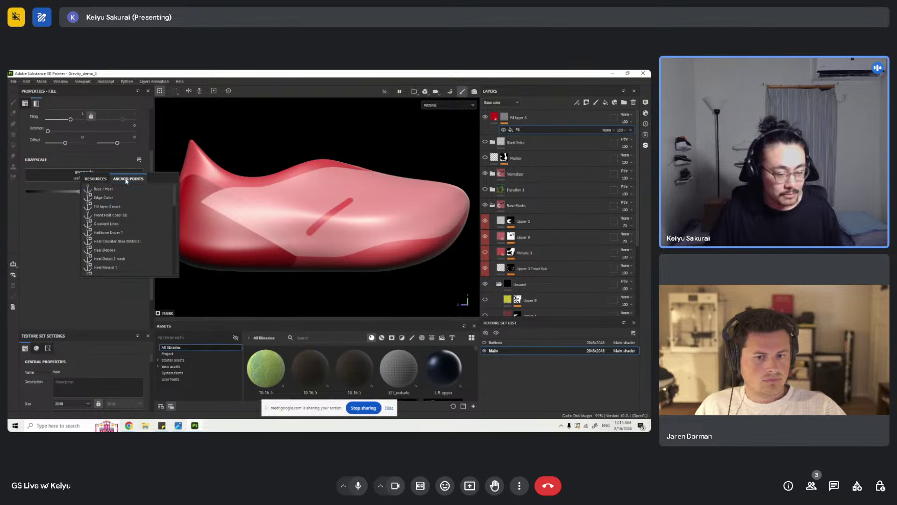
pyautogui.scroll(-5, 127, 219)
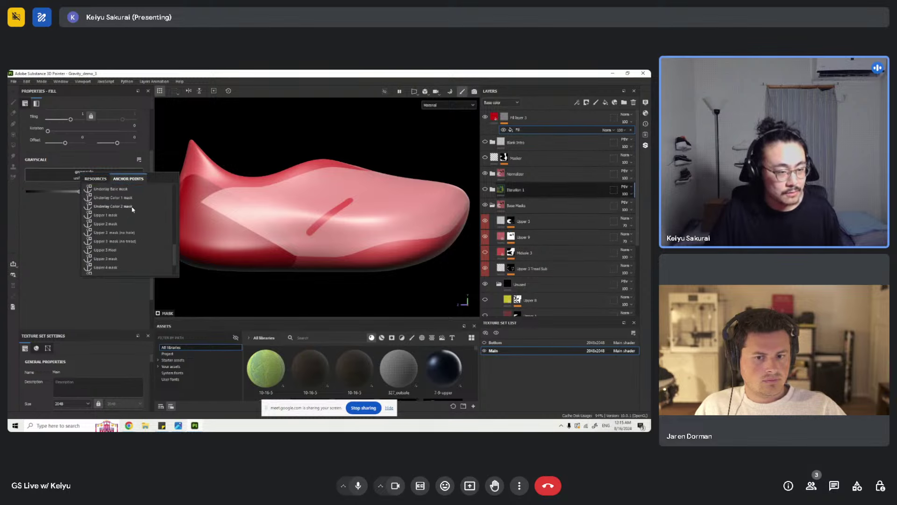
pyautogui.click(127, 259)
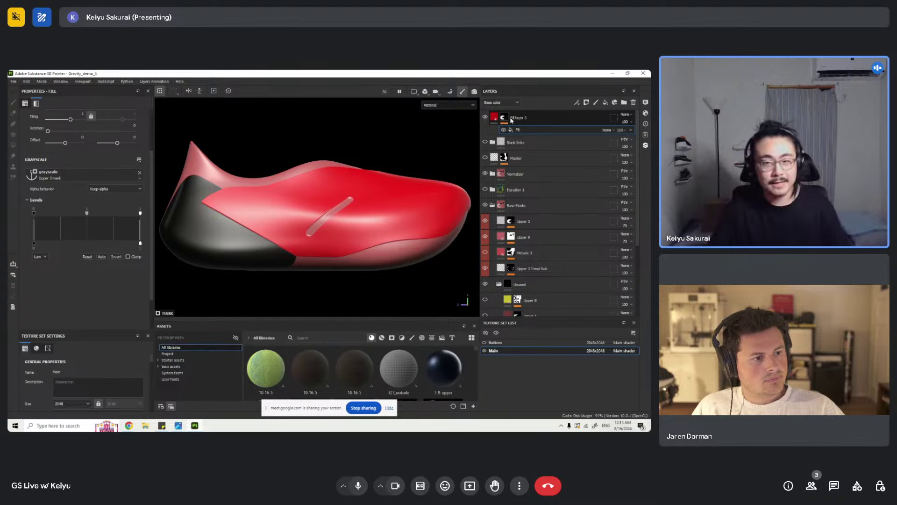
# - Delete the red fill layer from the top of the layer stack
pyautogui.click(496, 117)
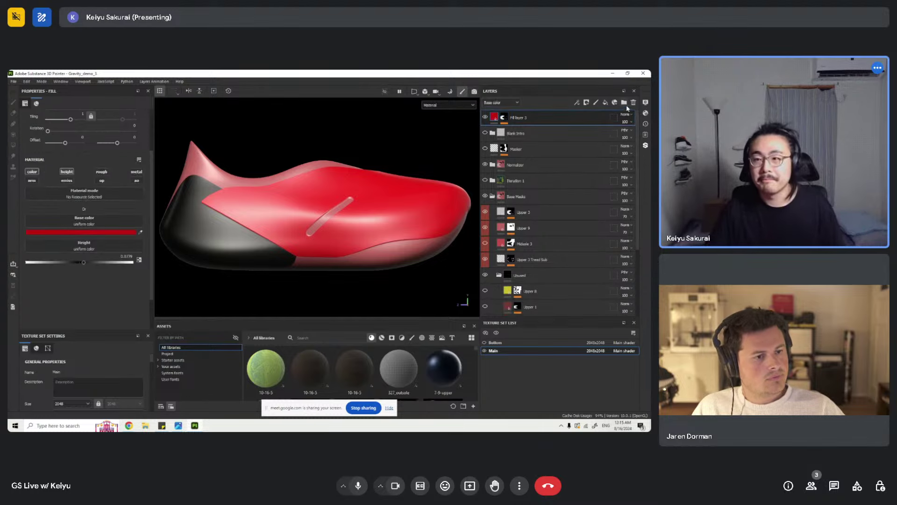
pyautogui.click(634, 103)
# - Make the Midsole 3 layer in the Base Masks folder visible and view its mask in isolation
pyautogui.scroll(-3, 547, 195)
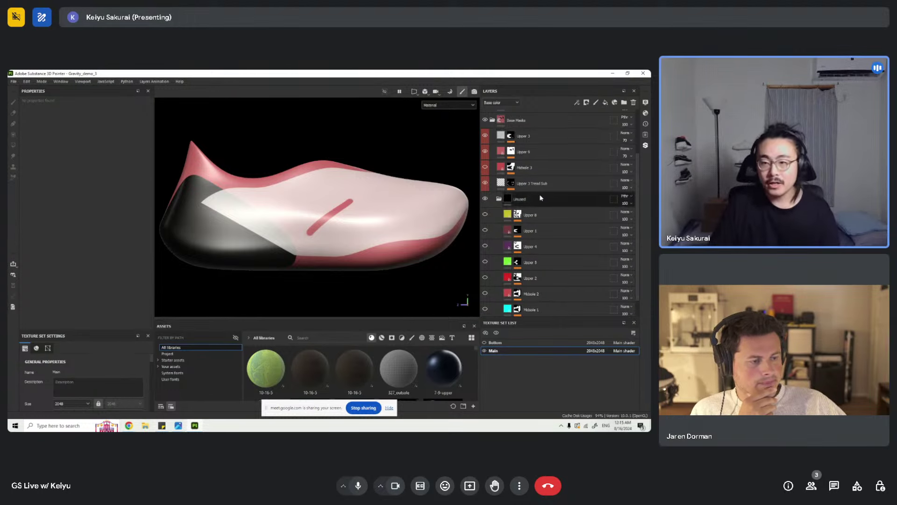
pyautogui.click(486, 167)
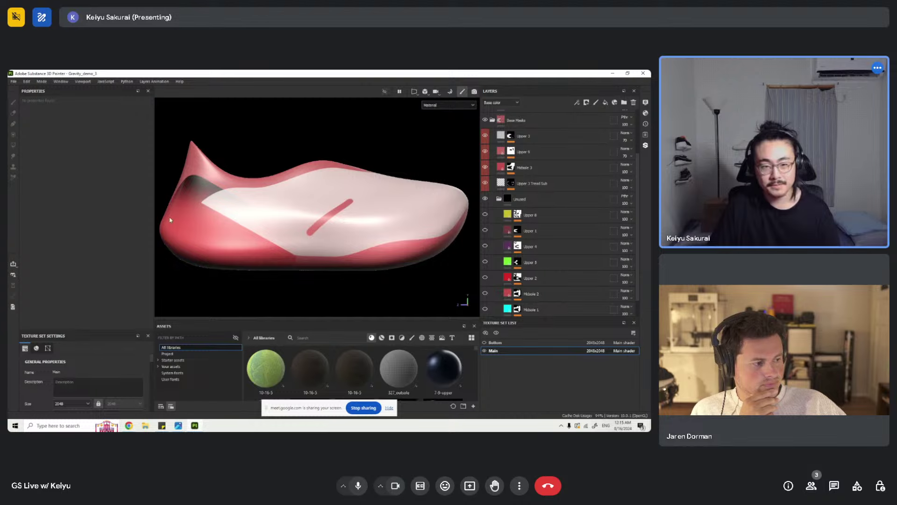
pyautogui.moveTo(318, 227); pyautogui.dragTo(349, 220, button='middle')
pyautogui.click(511, 168)
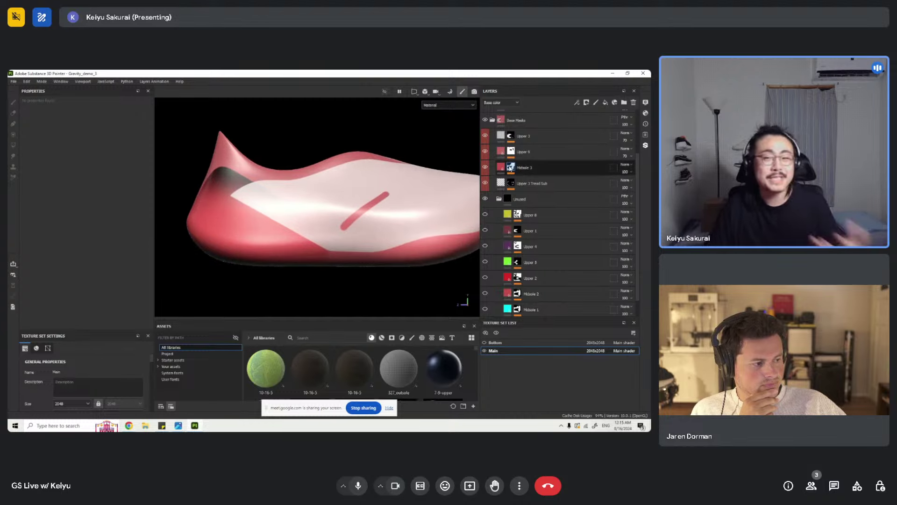
pyautogui.click(511, 167)
pyautogui.keyDown('alt'); pyautogui.moveTo(344, 274); pyautogui.dragTo(336, 178); pyautogui.keyUp('alt')
# - Add a Histogram Scan filter above the Midsole 3 mask blur anchor point and set its contrast to 1
pyautogui.click(556, 184)
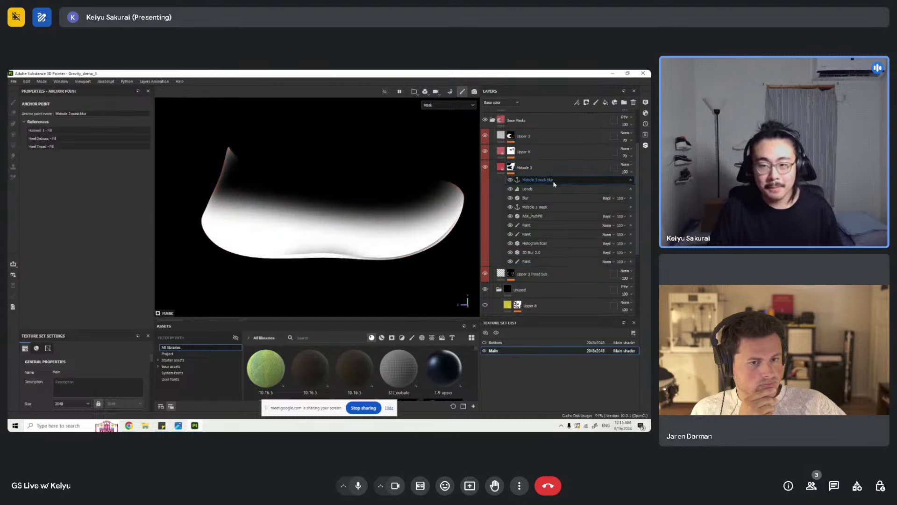
pyautogui.rightClick(556, 184)
pyautogui.click(575, 220)
pyautogui.click(114, 122)
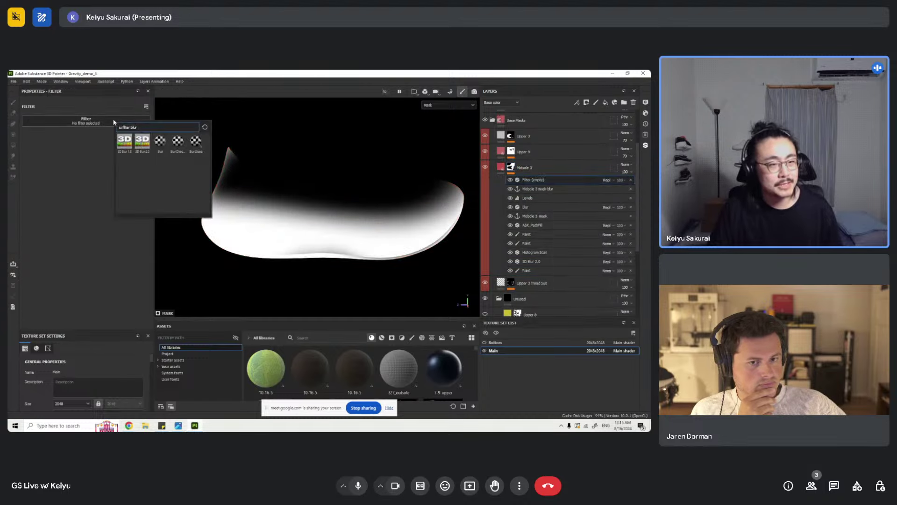
pyautogui.write('his')
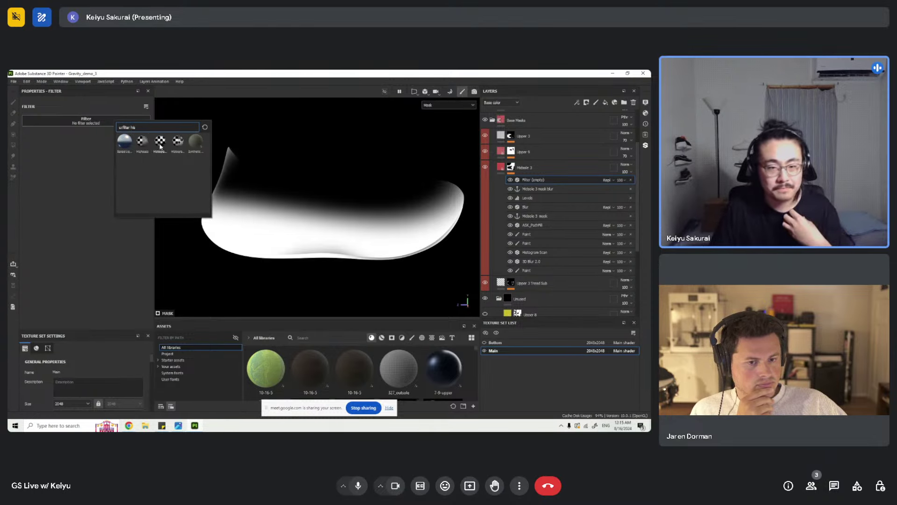
pyautogui.click(160, 142)
pyautogui.moveTo(49, 168); pyautogui.dragTo(208, 168)
pyautogui.scroll(-2, 297, 230)
pyautogui.scroll(3, 314, 238)
pyautogui.keyDown('alt'); pyautogui.moveTo(327, 235); pyautogui.dragTo(321, 218); pyautogui.keyUp('alt')
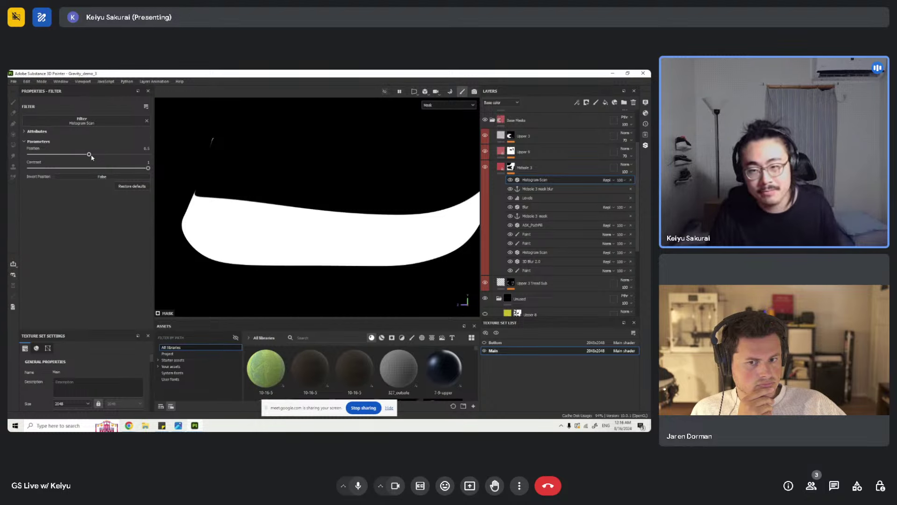
# - Compare the mask with and without the Histogram Scan filter and lower the filter's position to about 0.42
pyautogui.click(510, 180)
pyautogui.click(510, 180)
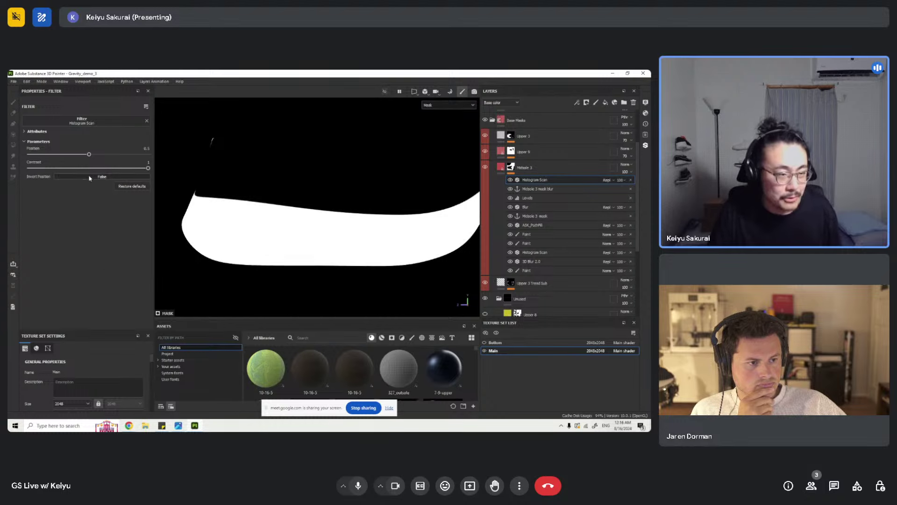
pyautogui.moveTo(89, 154); pyautogui.dragTo(83, 178)
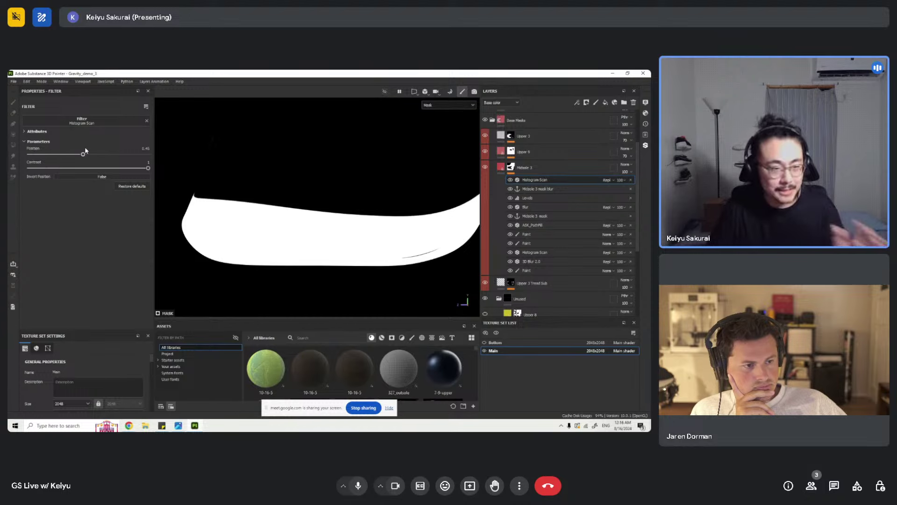
pyautogui.moveTo(82, 155)
pyautogui.mouseDown()
pyautogui.moveTo(71, 155)
pyautogui.moveTo(106, 155)
pyautogui.moveTo(79, 154)
pyautogui.mouseUp()
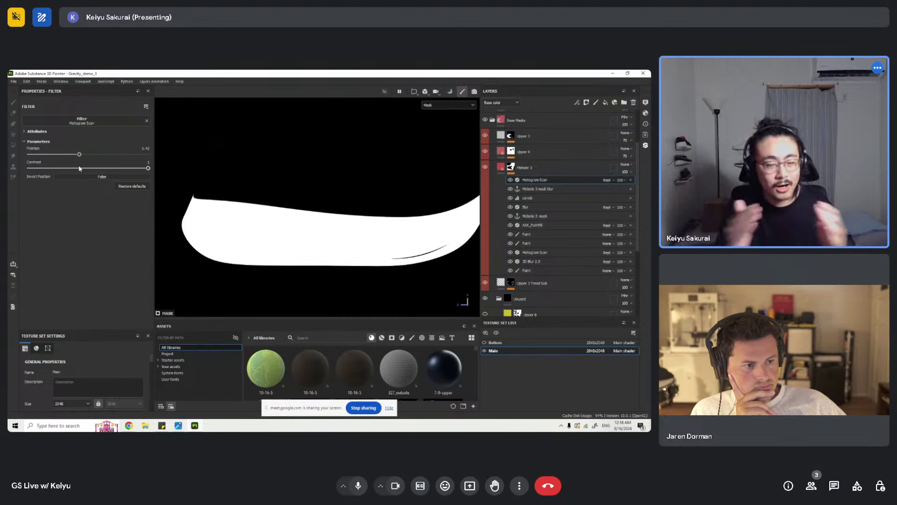
# - Remove the Histogram Scan filter from the Midsole 3 mask and return to the material view
pyautogui.click(630, 180)
pyautogui.click(501, 167)
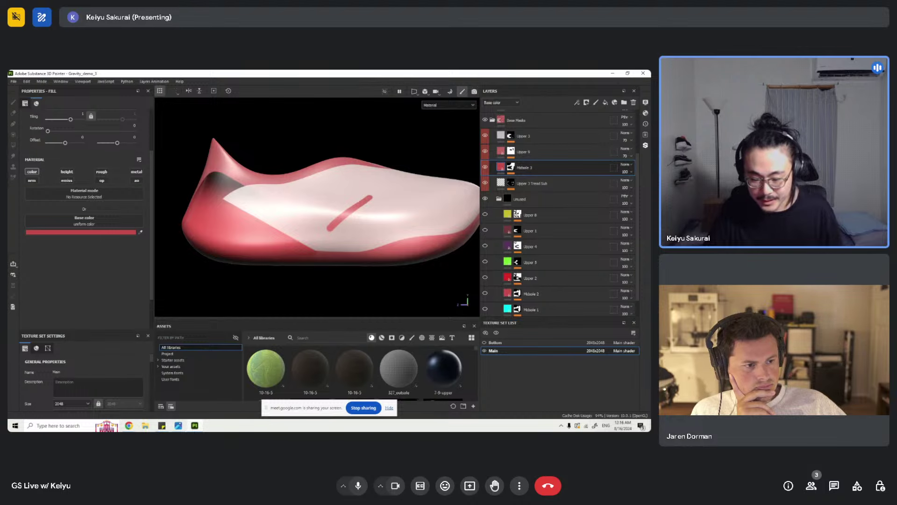
# - Collapse the Unused and Base Masks folders, and expand the Iteration 1 folder and make it visible
pyautogui.scroll(3, 542, 231)
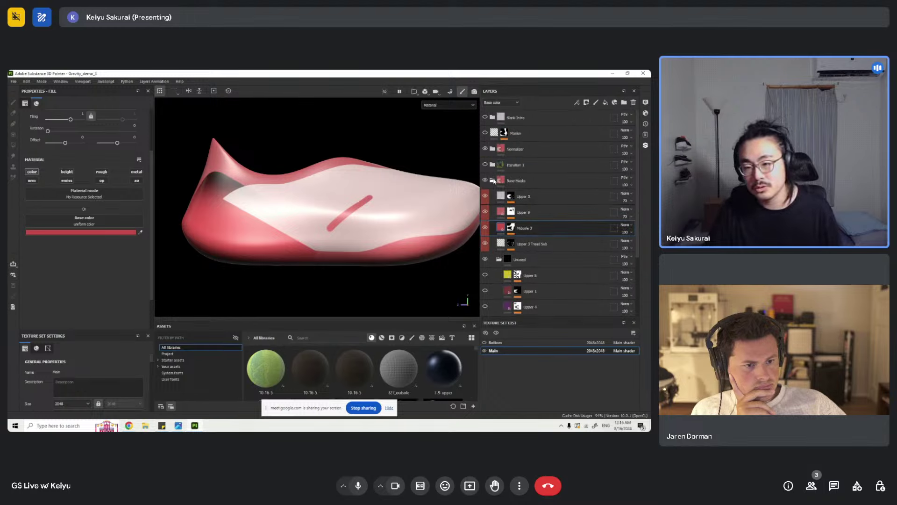
pyautogui.click(499, 259)
pyautogui.click(493, 179)
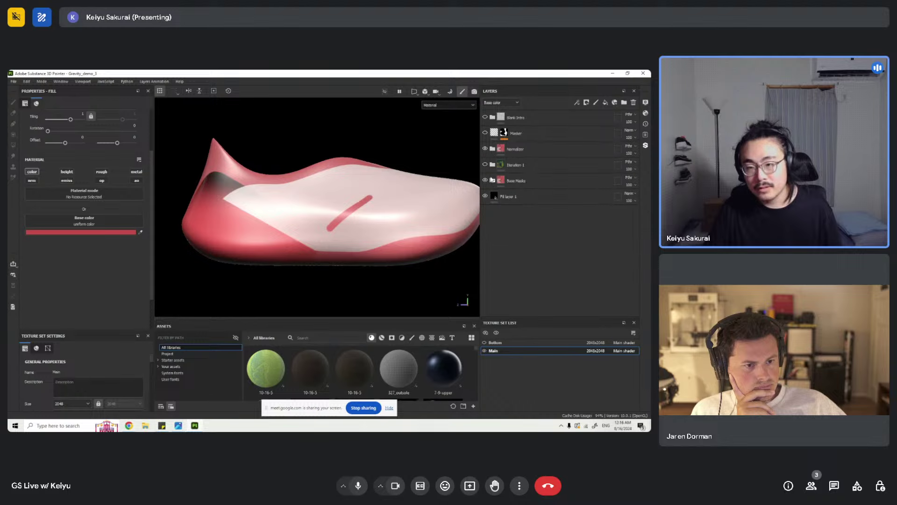
pyautogui.click(492, 164)
pyautogui.click(485, 165)
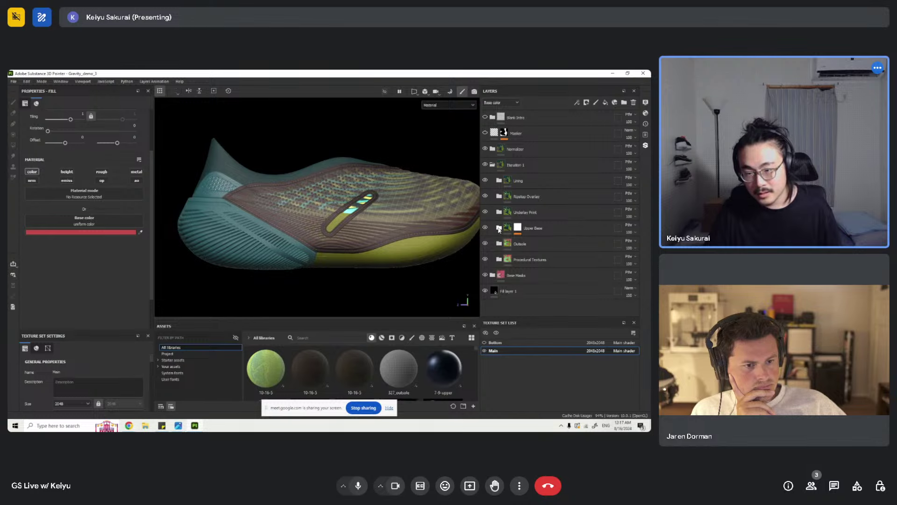
# - Expand the Upper Base folder and hide the Ripstop Overlay, Underlay Print, Outsole and Procedural Textures folders
pyautogui.click(499, 228)
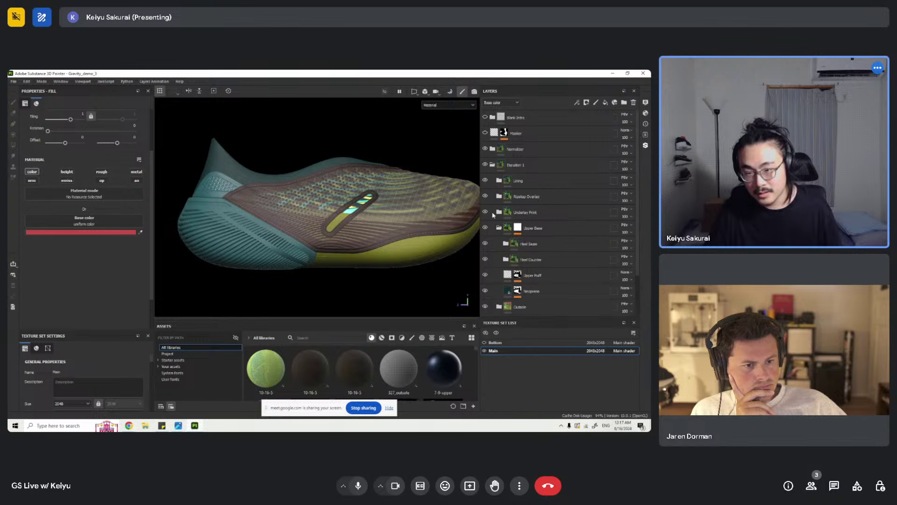
pyautogui.click(486, 196)
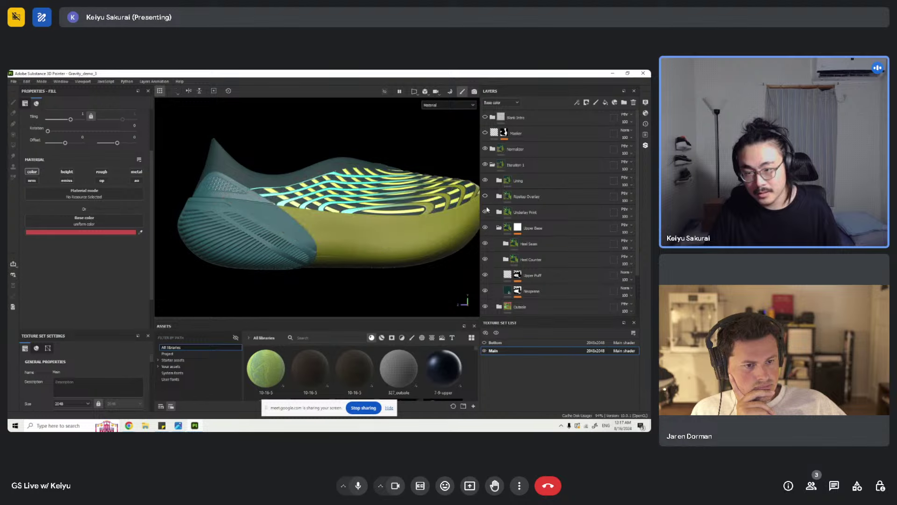
pyautogui.click(486, 212)
pyautogui.scroll(-2, 515, 233)
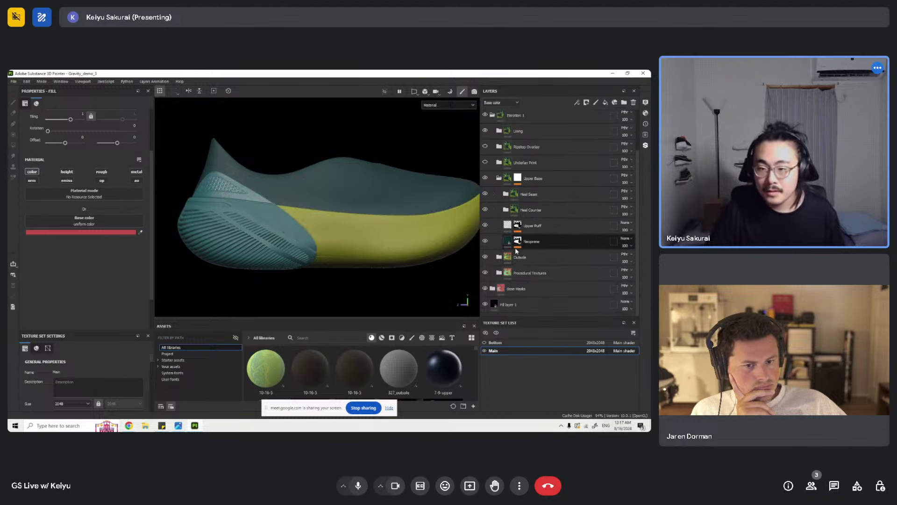
pyautogui.click(510, 220)
pyautogui.click(486, 257)
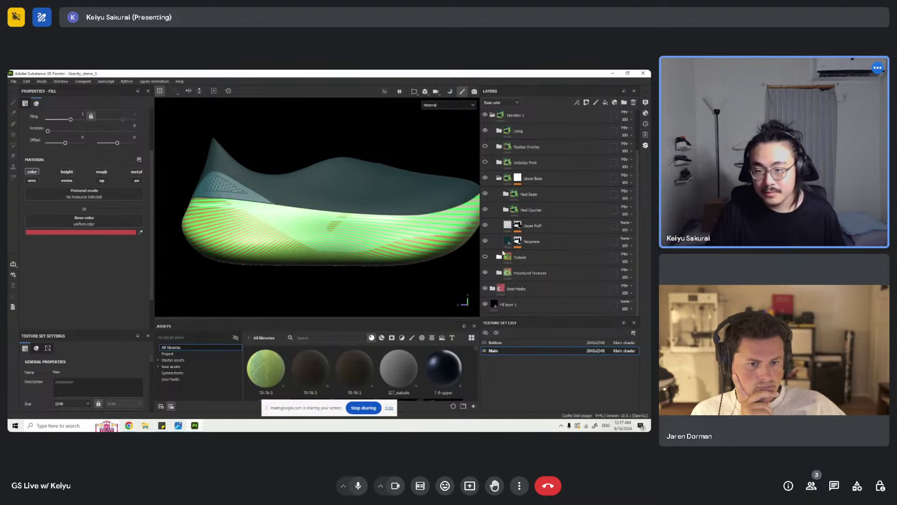
pyautogui.click(486, 272)
# - Examine the Neoprene layer's fill material settings and its appearance on the shoe's upper
pyautogui.click(518, 241)
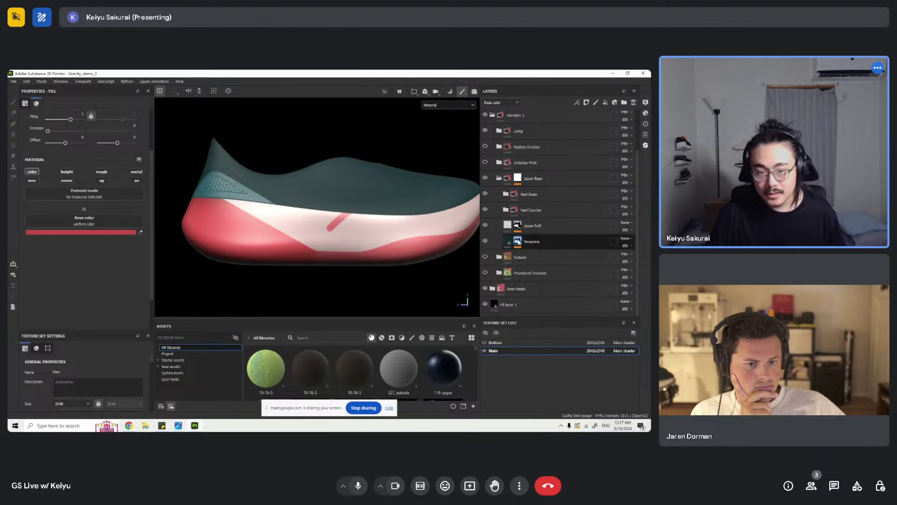
pyautogui.click(508, 242)
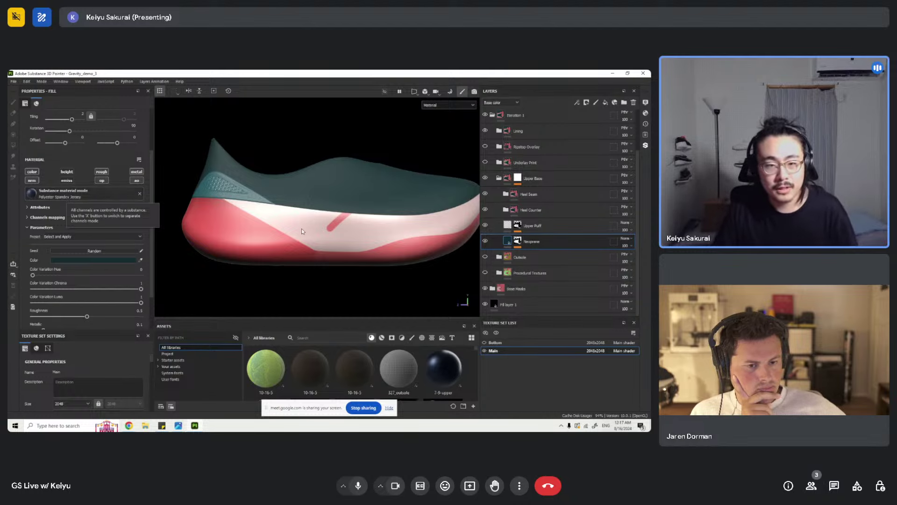
pyautogui.scroll(2, 313, 265)
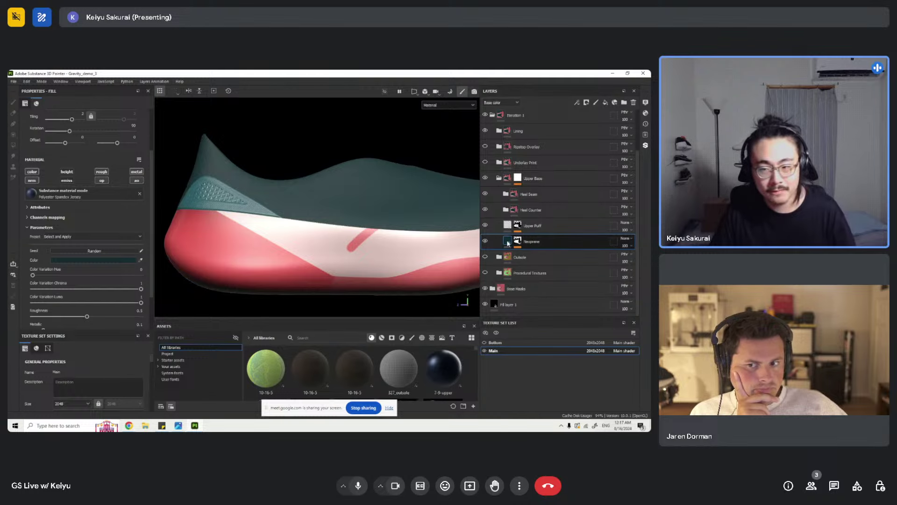
pyautogui.scroll(-3, 277, 250)
pyautogui.scroll(3, 276, 251)
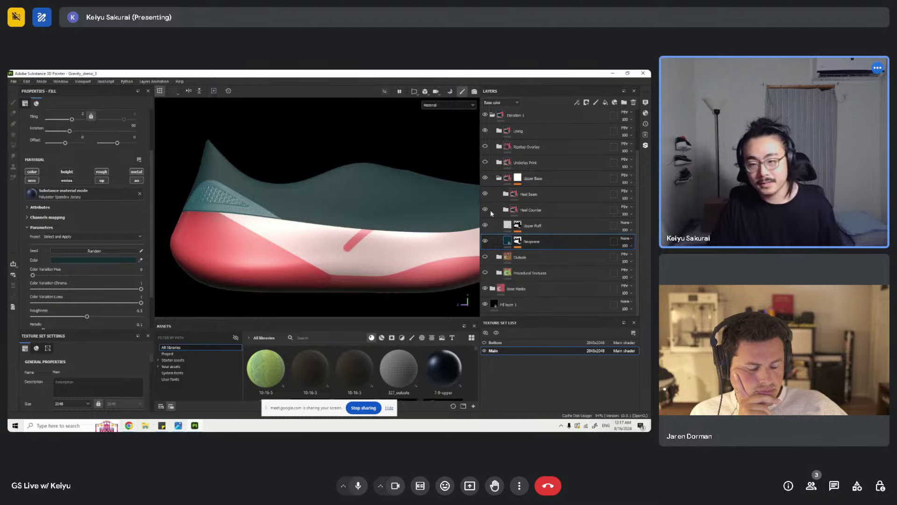
# - In the Neoprene layer's isolated mask, hide the Paint effect and open the Fill effect's properties
pyautogui.click(518, 240)
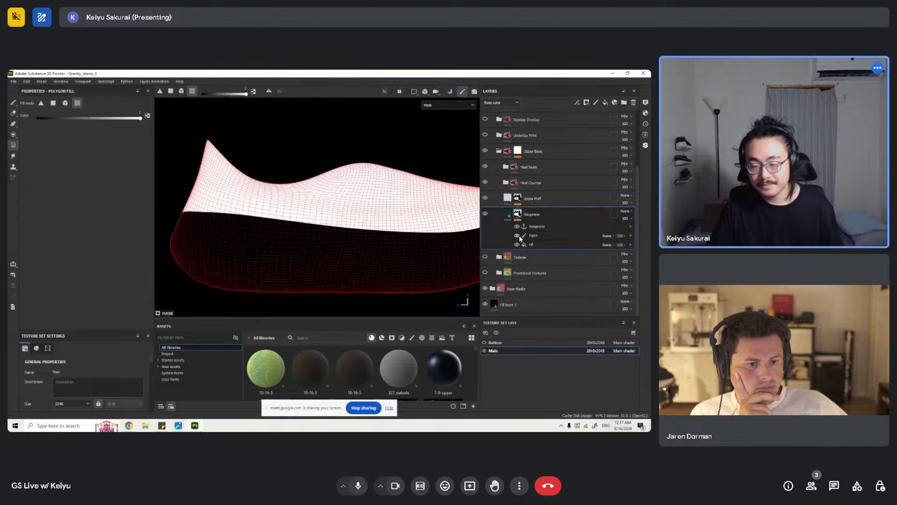
pyautogui.click(517, 235)
pyautogui.click(550, 245)
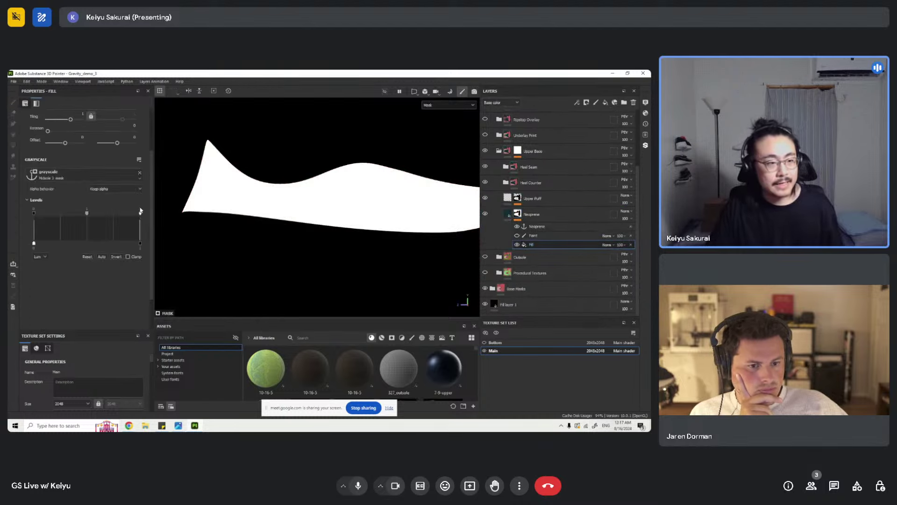
# - Invert the levels of the Neoprene mask's Fill effect to compare both areas, and invert them back
pyautogui.click(120, 258)
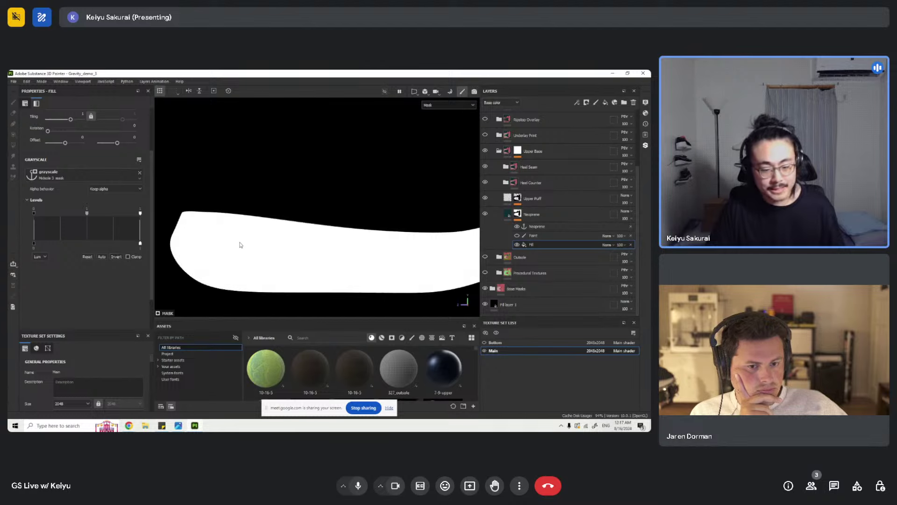
pyautogui.press('f')
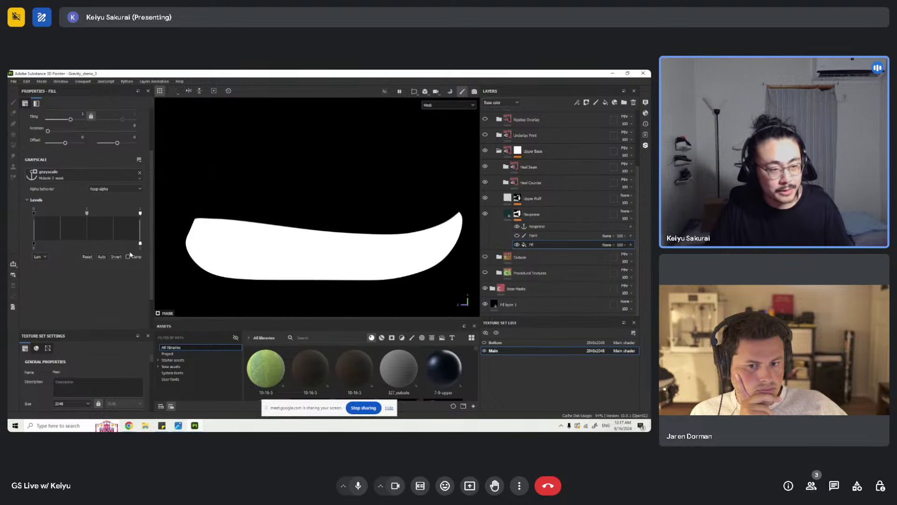
pyautogui.scroll(2, 160, 266)
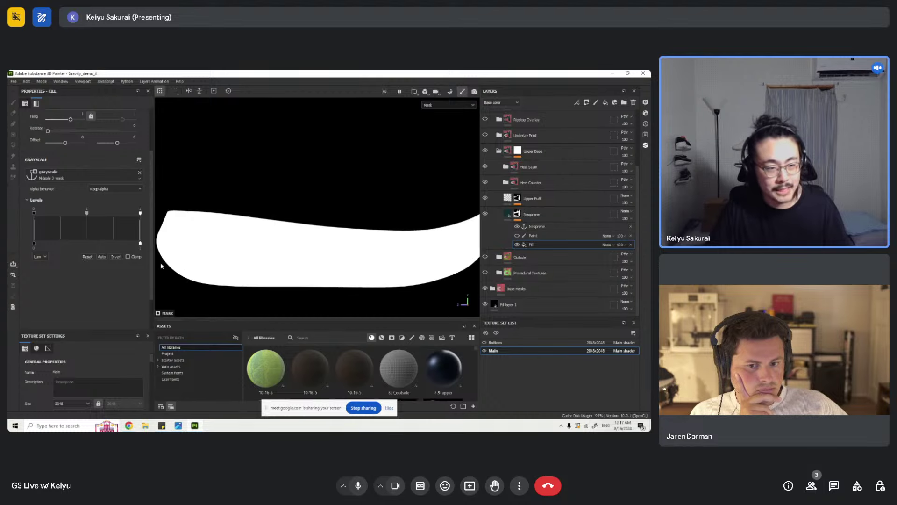
pyautogui.click(120, 257)
pyautogui.moveTo(351, 199)
pyautogui.keyDown('alt'); pyautogui.mouseDown()
pyautogui.moveTo(298, 222)
pyautogui.moveTo(314, 192)
pyautogui.moveTo(342, 210)
pyautogui.moveTo(341, 203)
pyautogui.mouseUp(); pyautogui.keyUp('alt')
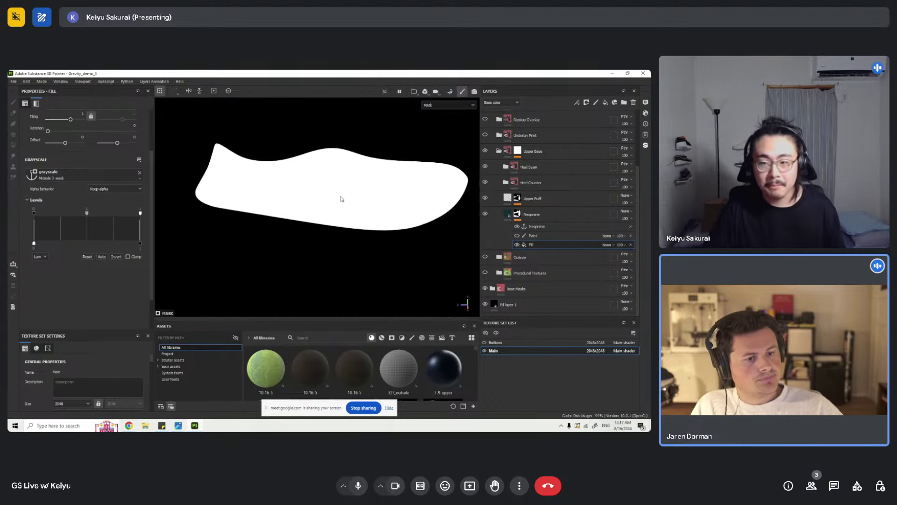
# - Add a new Paint effect above the hidden Paint effect in the Neoprene layer's mask
pyautogui.click(529, 237)
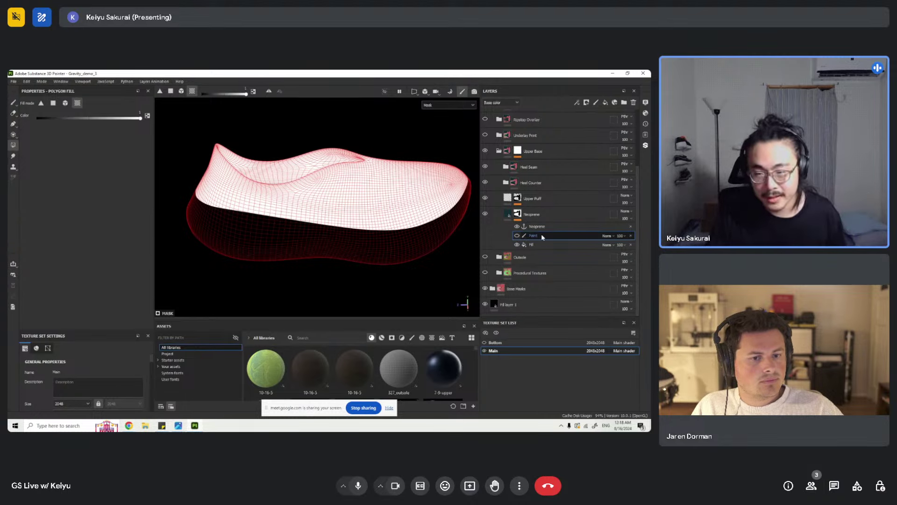
pyautogui.rightClick(541, 237)
pyautogui.click(559, 337)
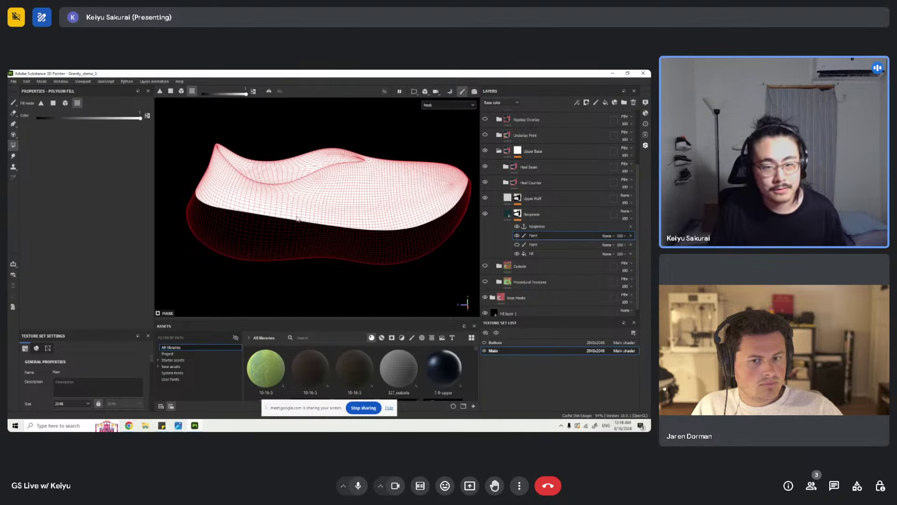
# - Polygon-fill the V-shaped inner lining UV island and the short narrow UV island with black in the Neoprene mask
pyautogui.scroll(5, 297, 219)
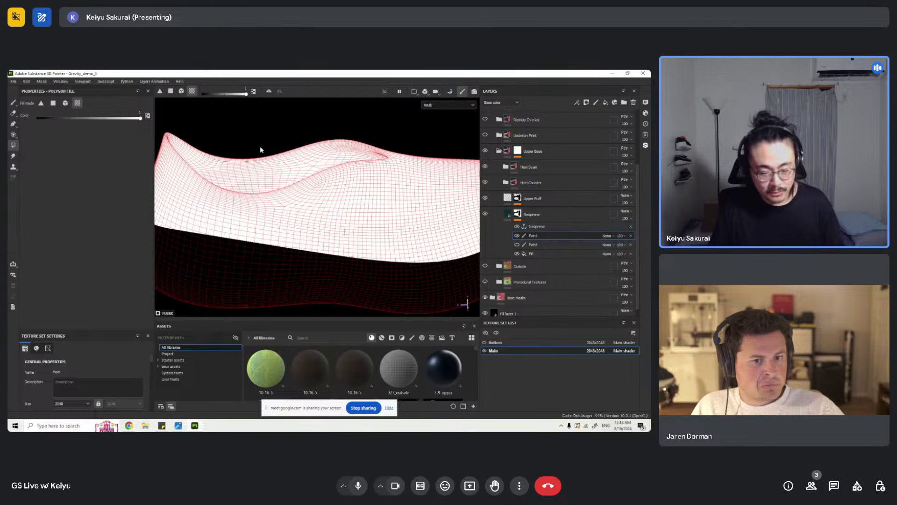
pyautogui.press('F3')
pyautogui.scroll(-2, 281, 157)
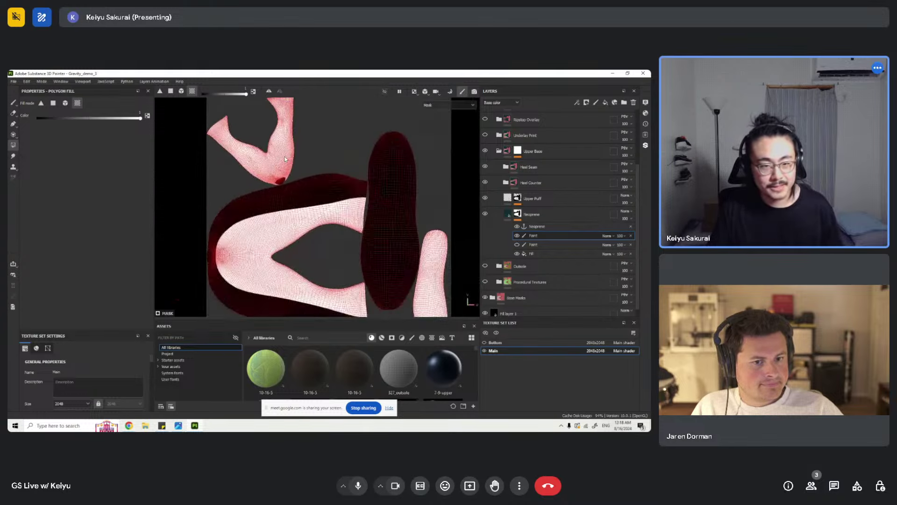
pyautogui.scroll(2, 280, 191)
pyautogui.scroll(2, 270, 213)
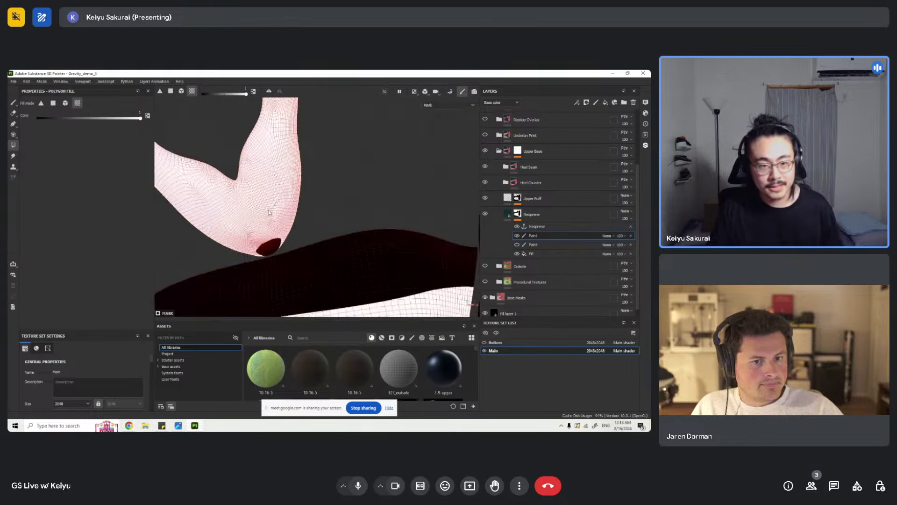
pyautogui.moveTo(270, 214); pyautogui.dragTo(257, 194)
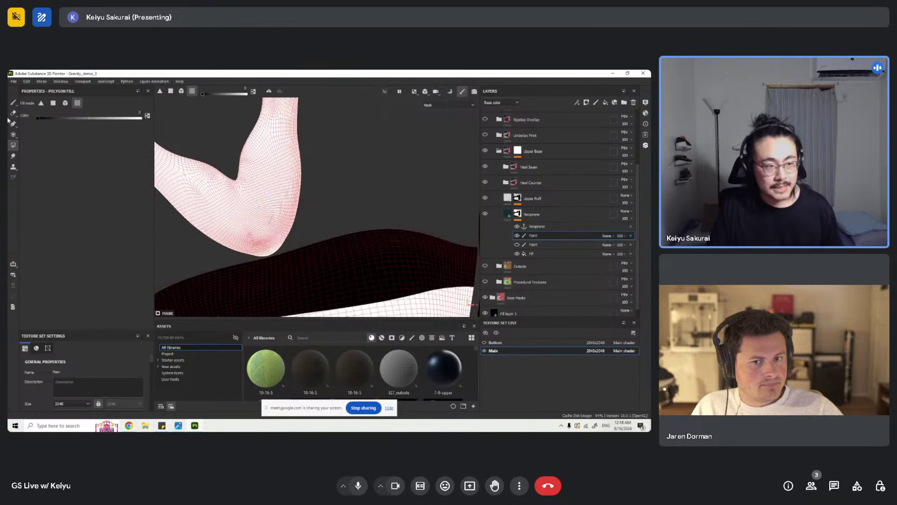
pyautogui.moveTo(281, 226); pyautogui.dragTo(268, 212)
pyautogui.scroll(-5, 242, 166)
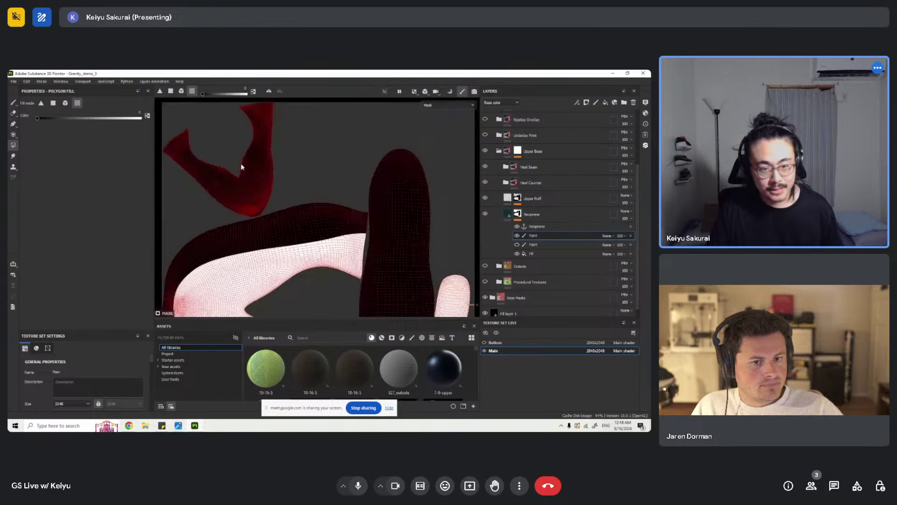
pyautogui.scroll(3, 348, 265)
pyautogui.scroll(-4, 388, 283)
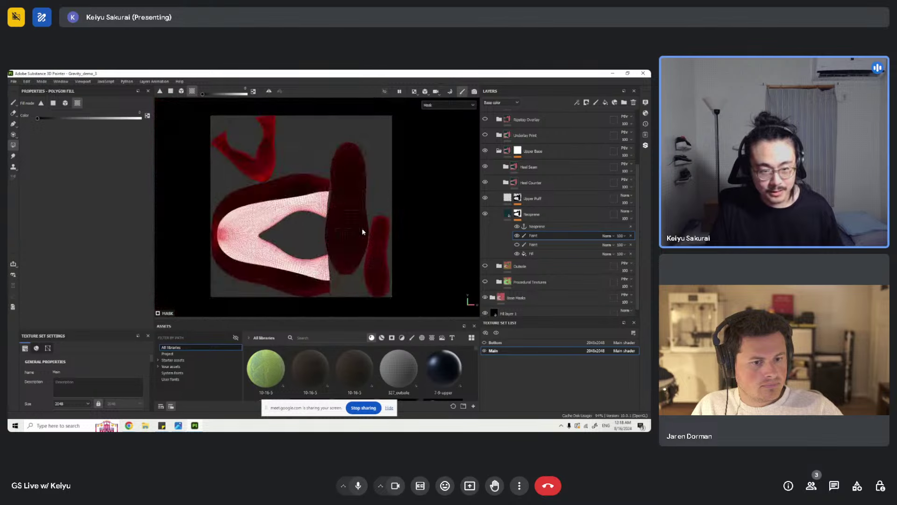
pyautogui.press('F2')
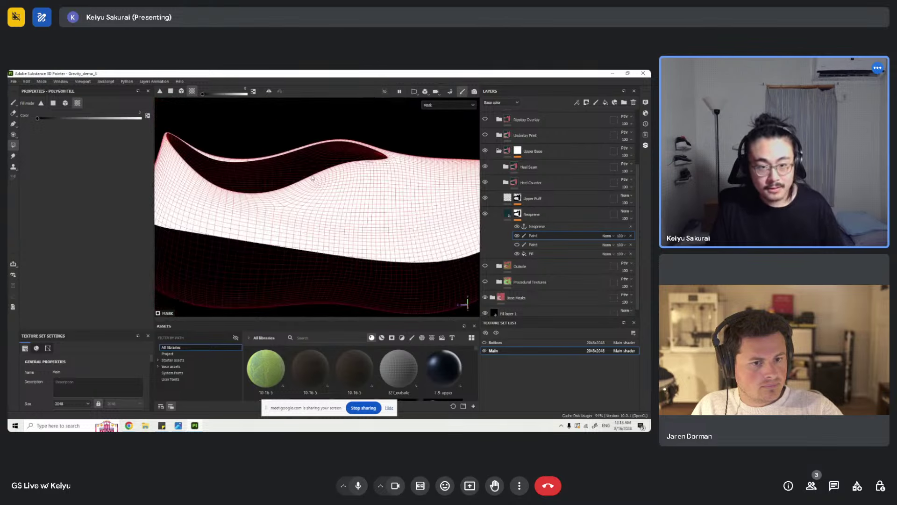
pyautogui.keyDown('alt'); pyautogui.moveTo(311, 153); pyautogui.dragTo(327, 213); pyautogui.keyUp('alt')
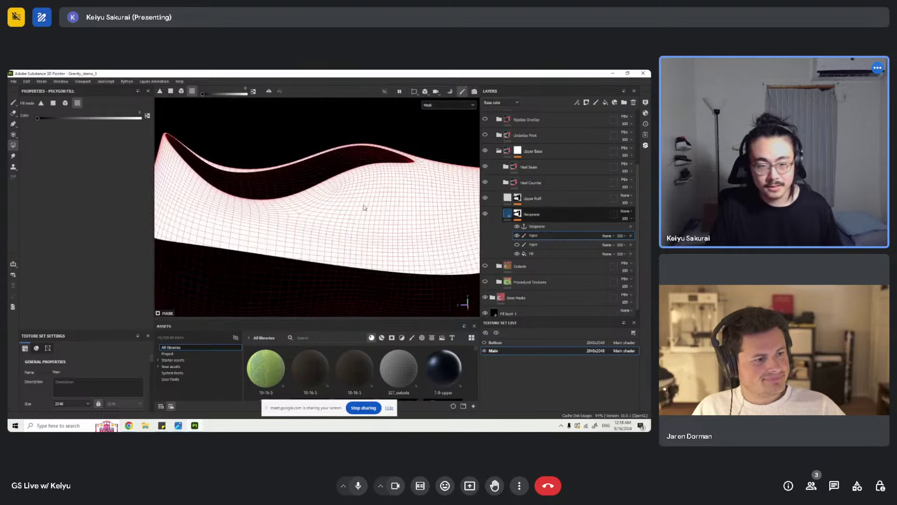
# - Display the Neoprene material on the shoe, check the Upper Puff layer's height fill, and isolate that layer's mask with its effects listed
pyautogui.click(512, 220)
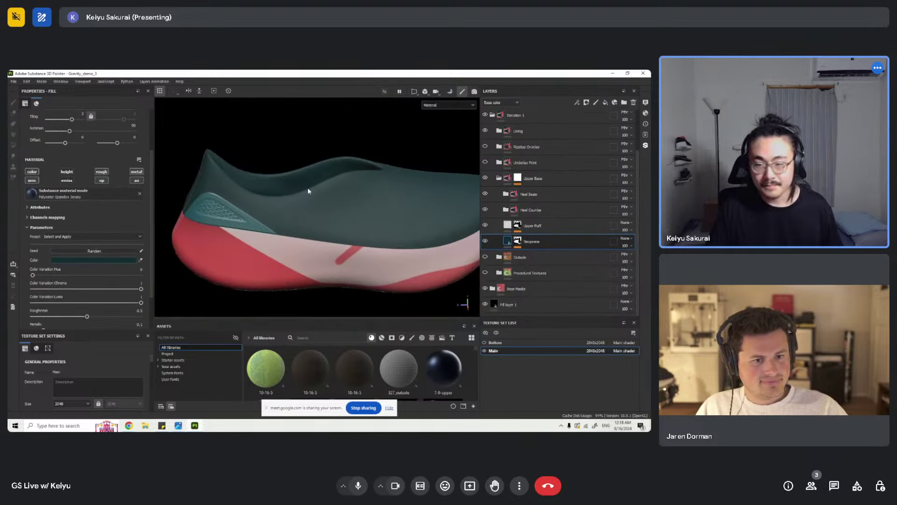
pyautogui.click(509, 226)
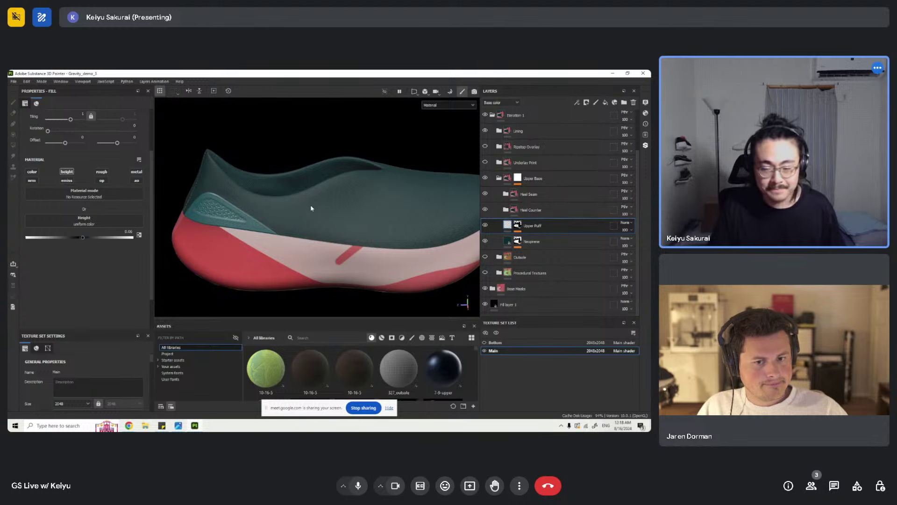
pyautogui.scroll(3, 312, 211)
pyautogui.keyDown('alt'); pyautogui.click(517, 225); pyautogui.keyUp('alt')
pyautogui.click(517, 231)
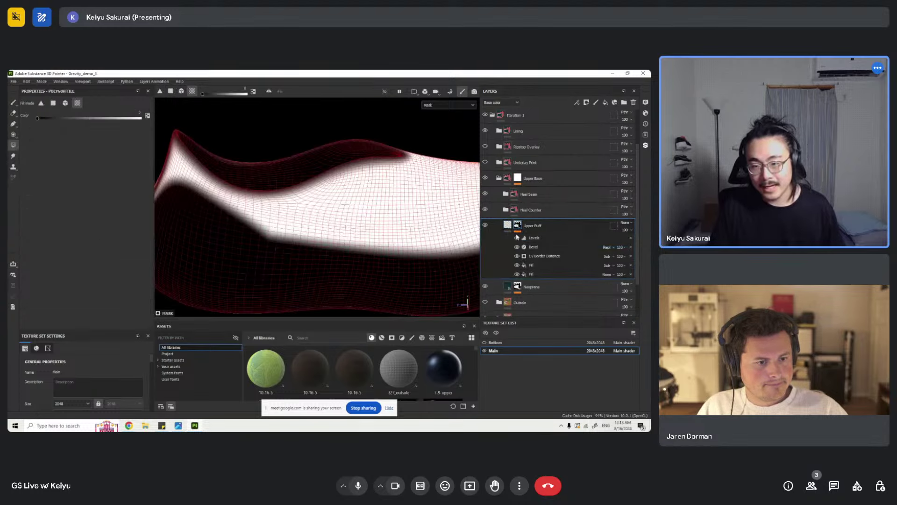
# - Hide the Levels, Bevel, UV Border Distance and upper Fill effects in the Upper Puff mask and open the base Fill's properties
pyautogui.click(517, 238)
pyautogui.click(516, 247)
pyautogui.click(517, 256)
pyautogui.click(517, 265)
pyautogui.click(532, 274)
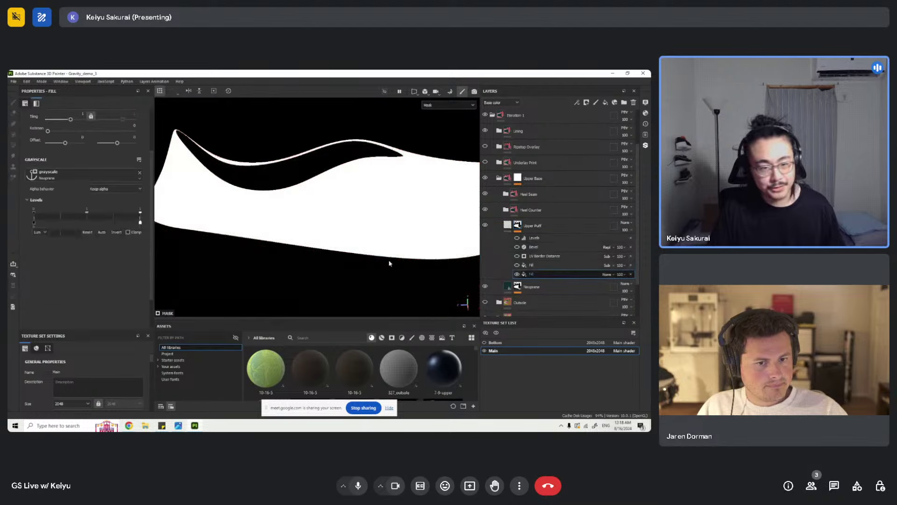
# - Check the Neoprene anchor point's references and the Upper Puff base Fill that uses it, viewing the Upper Puff mask in isolation
pyautogui.click(518, 287)
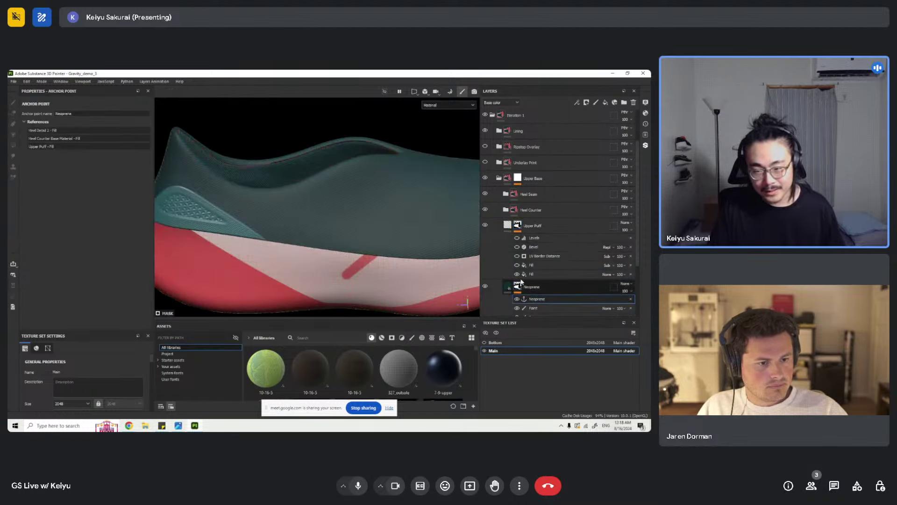
pyautogui.click(537, 274)
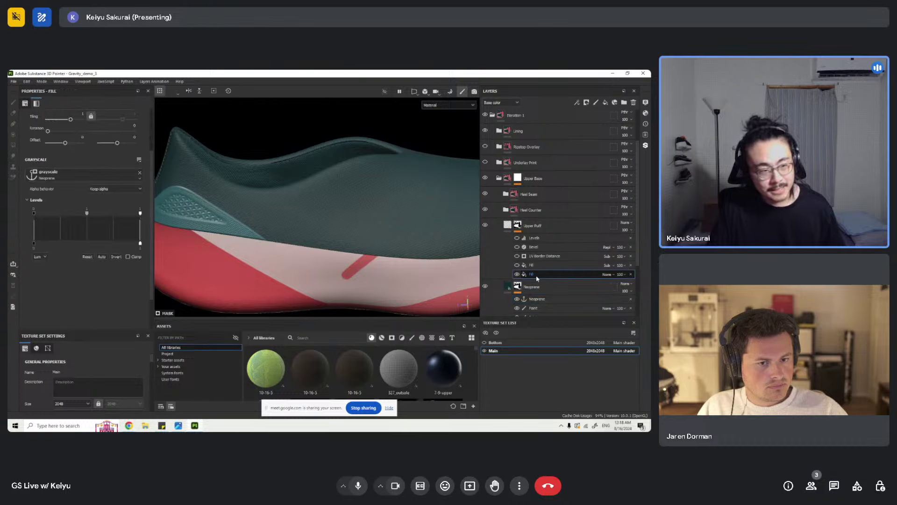
pyautogui.click(517, 226)
pyautogui.scroll(-3, 419, 243)
pyautogui.scroll(3, 419, 243)
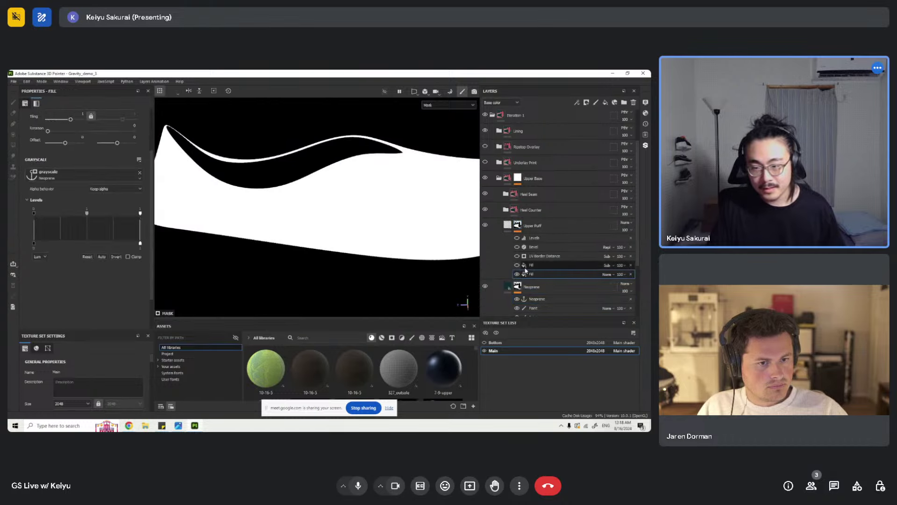
# - Show the upper Fill effect in the Upper Puff mask and set its blending mode to Normal
pyautogui.click(518, 266)
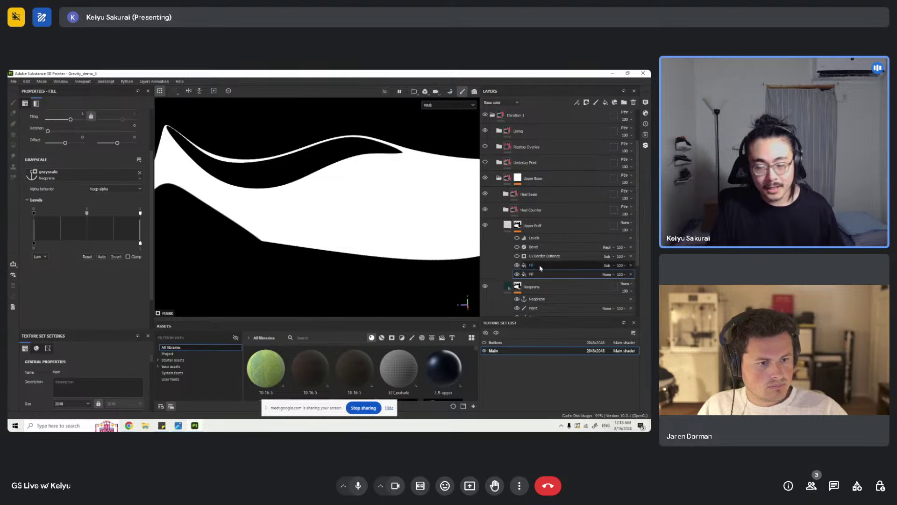
pyautogui.click(607, 266)
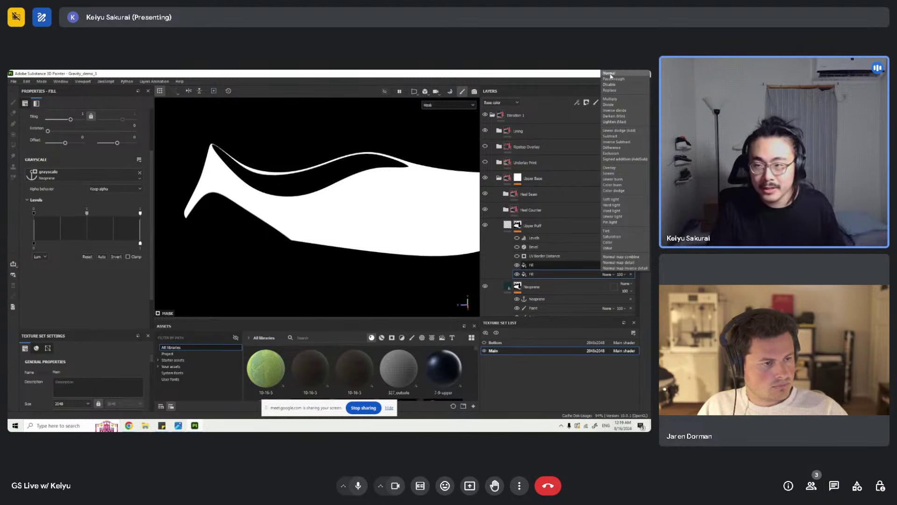
pyautogui.click(609, 74)
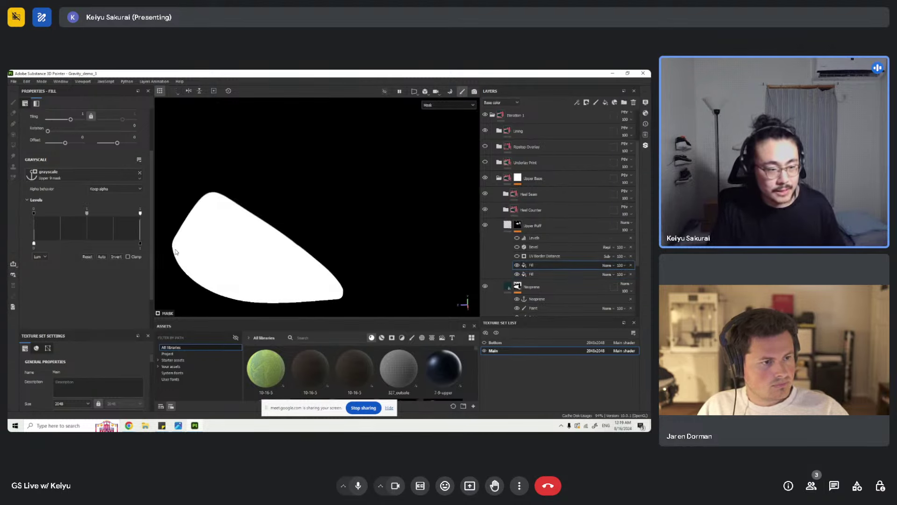
# - Invert the levels of the Upper Puff mask's upper Fill to compare both areas around the heel, and invert them back
pyautogui.click(116, 256)
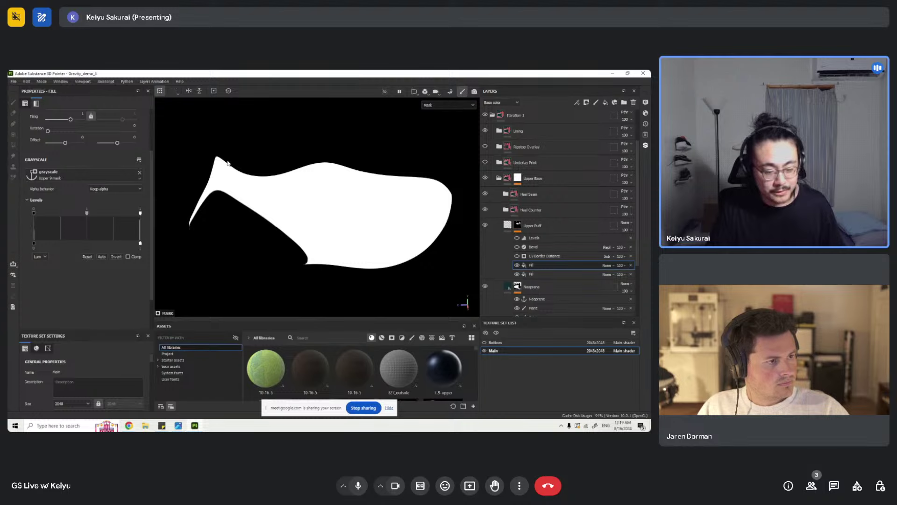
pyautogui.scroll(3, 247, 204)
pyautogui.scroll(-1, 279, 203)
pyautogui.keyDown('alt'); pyautogui.moveTo(282, 215); pyautogui.dragTo(301, 189, button='middle'); pyautogui.keyUp('alt')
pyautogui.scroll(2, 302, 189)
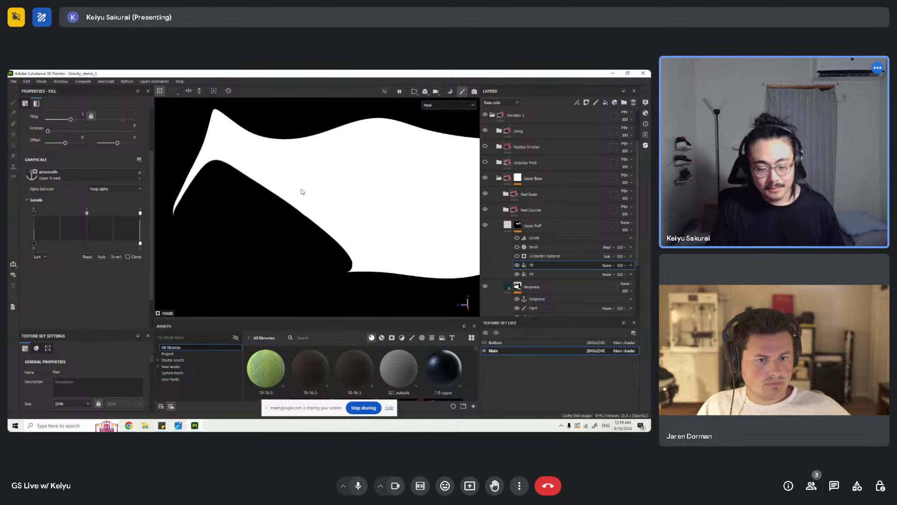
pyautogui.click(119, 257)
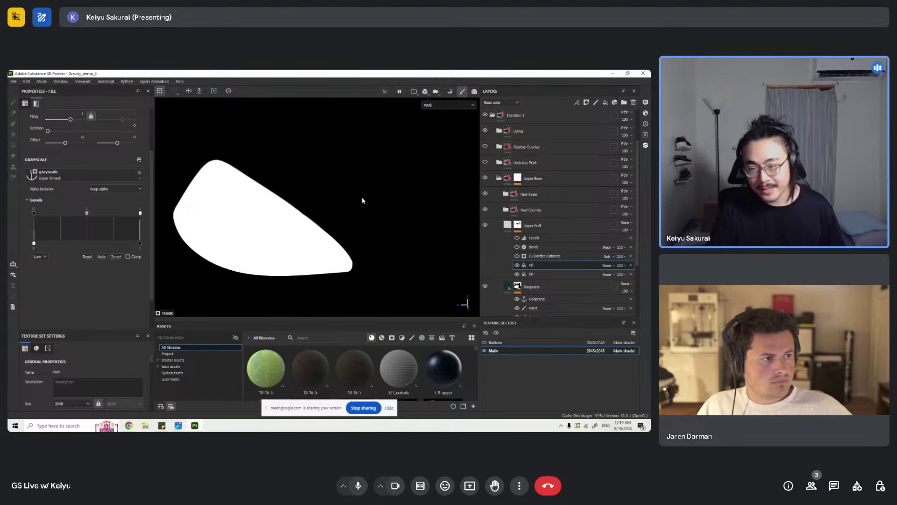
# - Set the upper Fill's blending mode to Subtract and show the UV Border Distance, Bevel and Levels effects of the Upper Puff mask
pyautogui.click(606, 265)
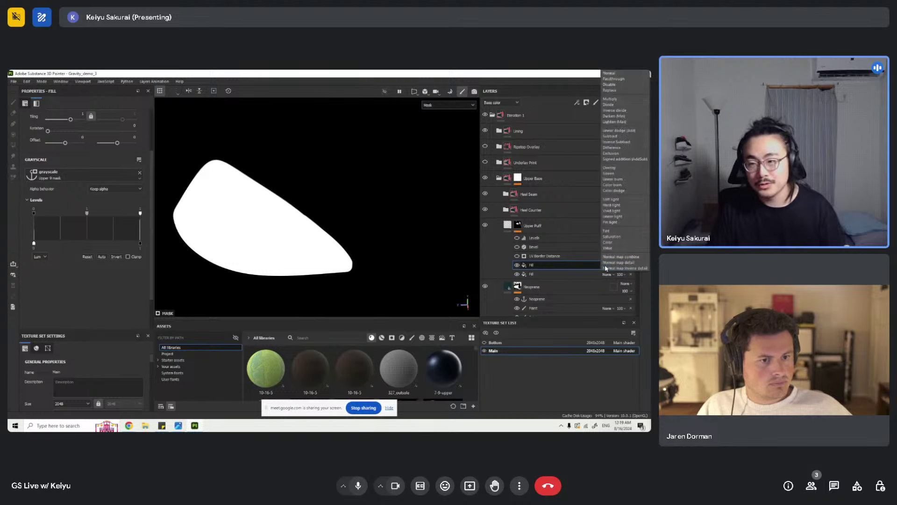
pyautogui.click(611, 136)
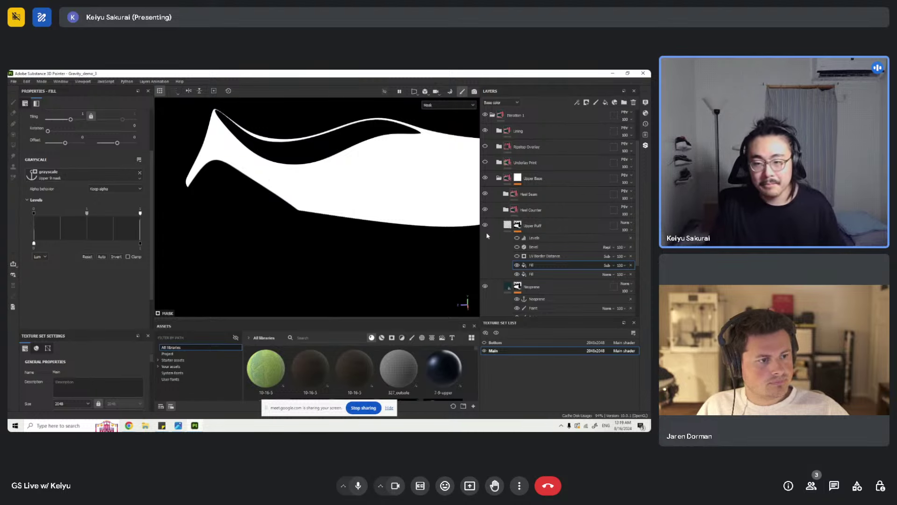
pyautogui.click(517, 257)
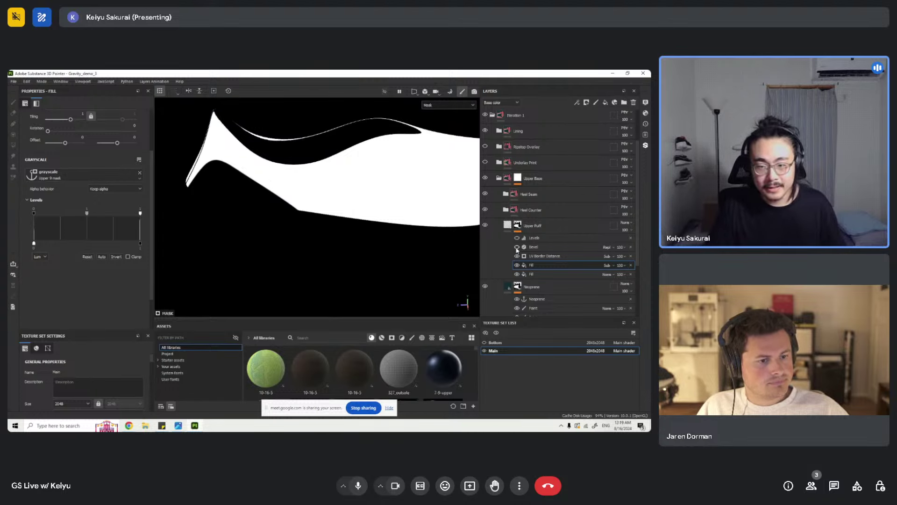
pyautogui.click(517, 248)
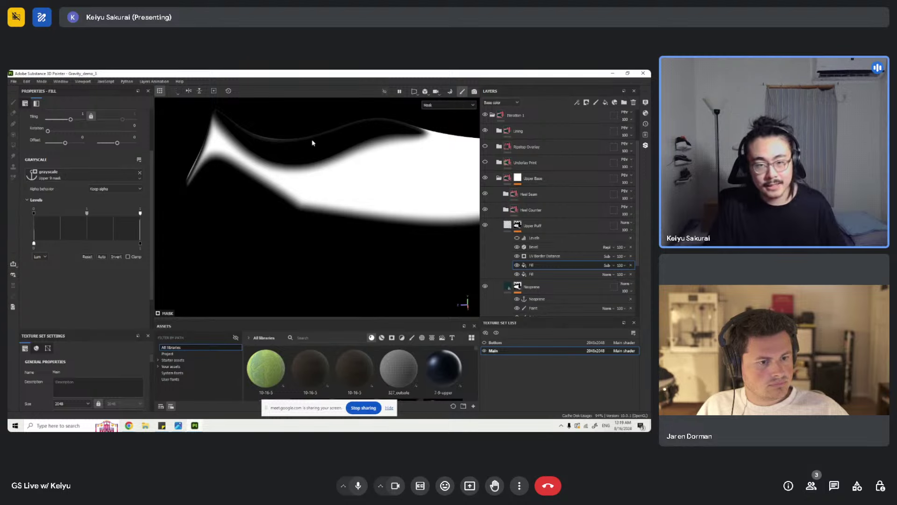
pyautogui.scroll(1, 314, 142)
pyautogui.click(522, 238)
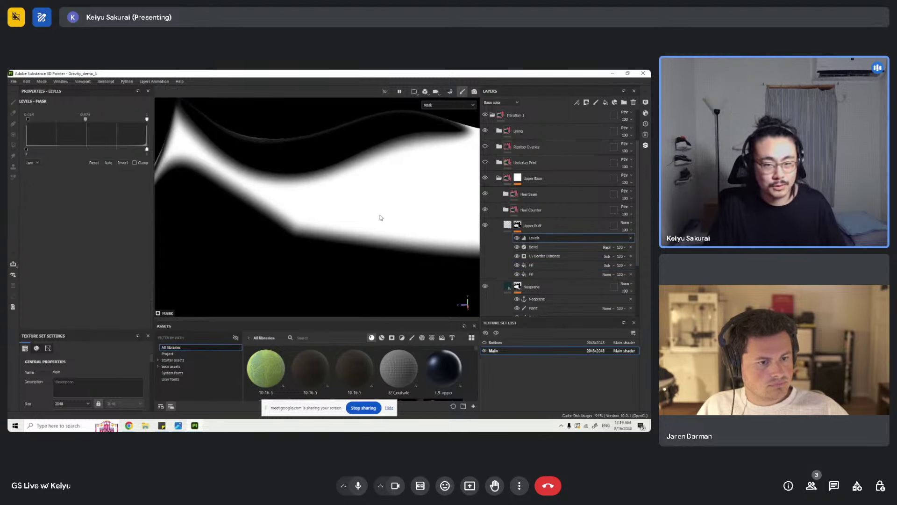
# - Examine the Upper Puff layer's raised relief around the heel and across the shoe, then open the Neoprene layer's material settings
pyautogui.click(500, 227)
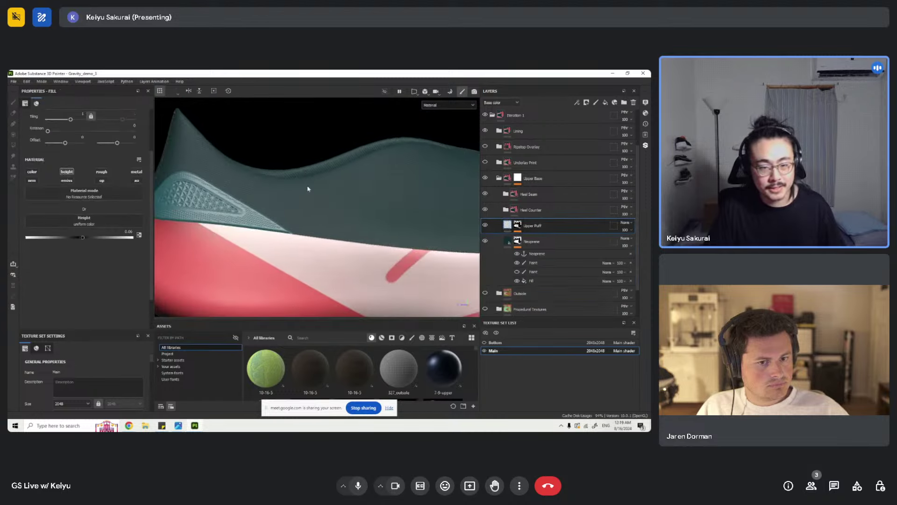
pyautogui.scroll(3, 355, 198)
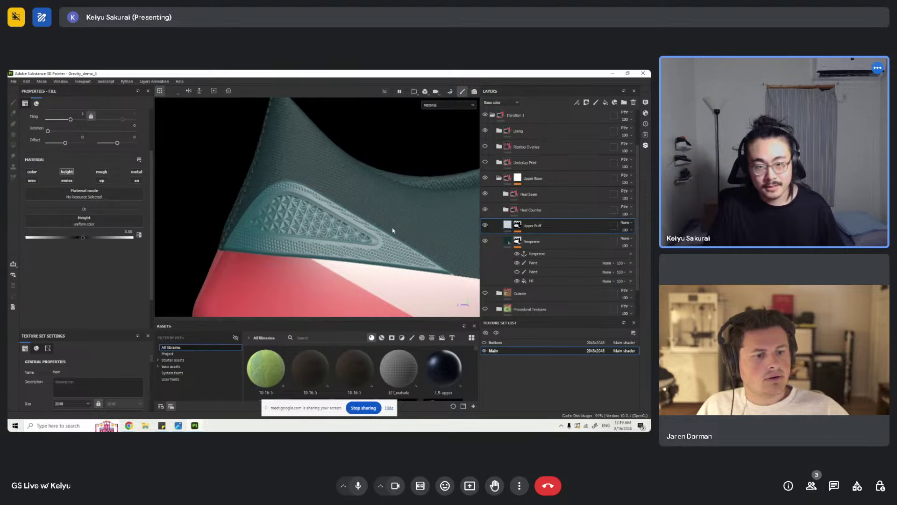
pyautogui.scroll(-5, 327, 220)
pyautogui.scroll(-3, 366, 211)
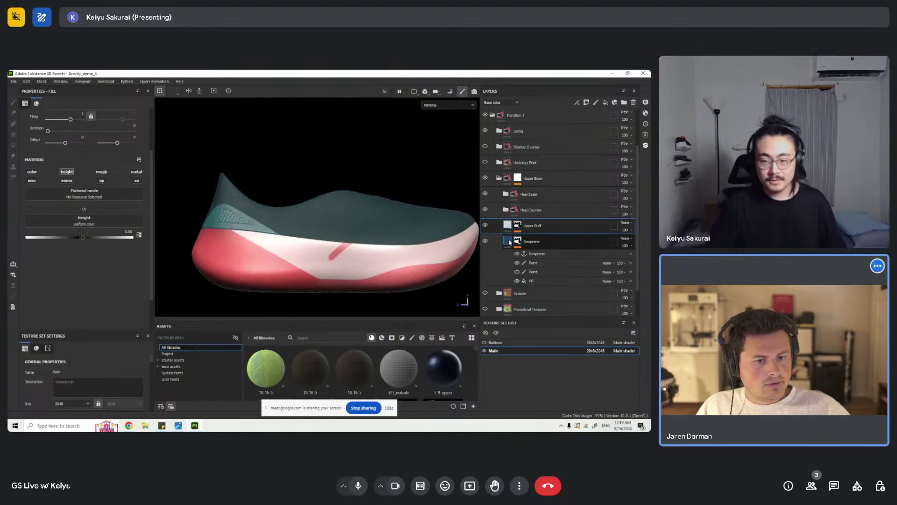
pyautogui.click(508, 241)
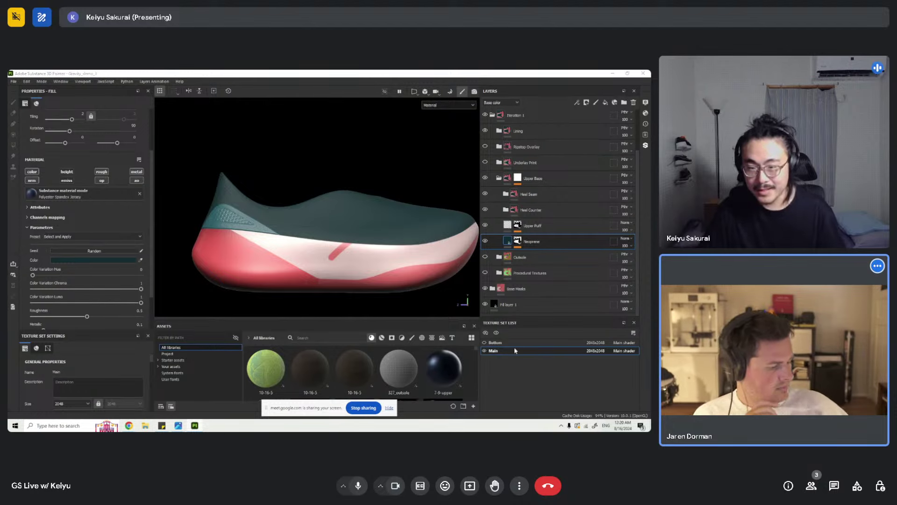
# - Isolate the Upper Puff mask, hide its UV Border Distance, Bevel and Levels effects, and toggle the upper Fill off and on to compare
pyautogui.click(518, 226)
pyautogui.click(518, 228)
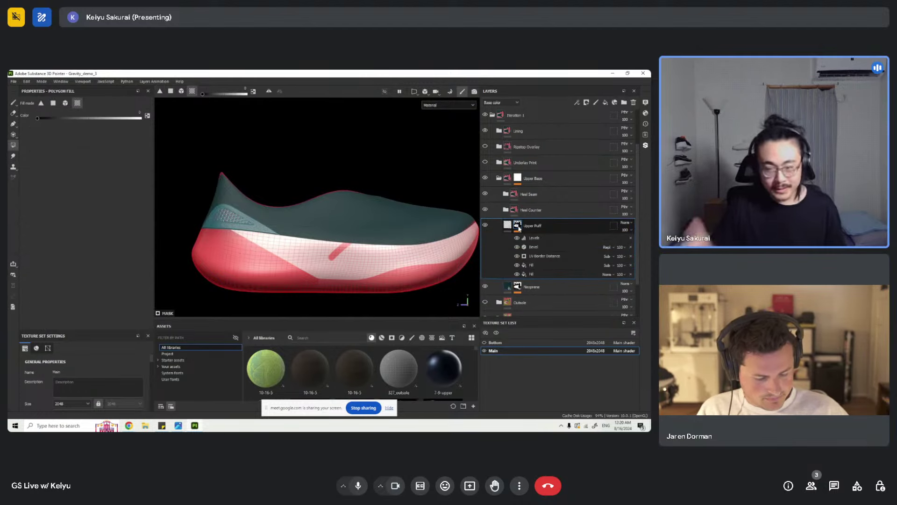
pyautogui.keyDown('alt'); pyautogui.click(519, 226); pyautogui.keyUp('alt')
pyautogui.click(563, 266)
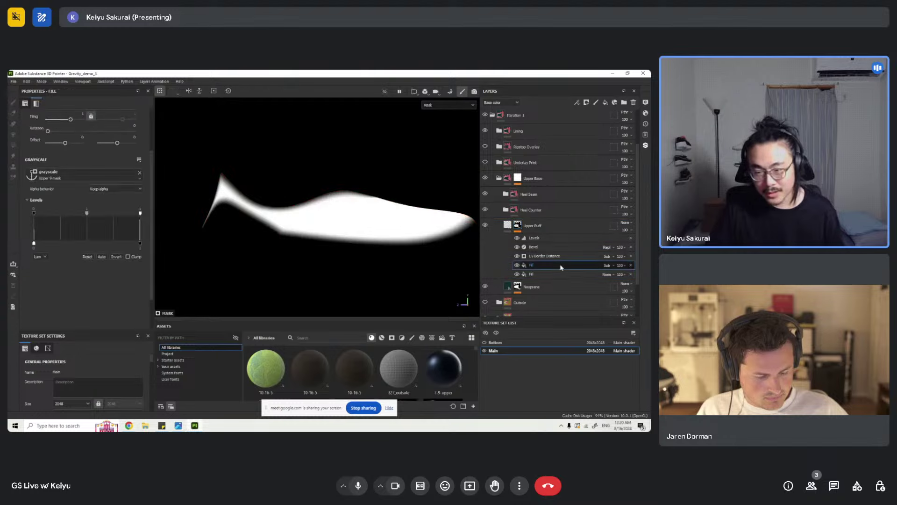
pyautogui.click(517, 255)
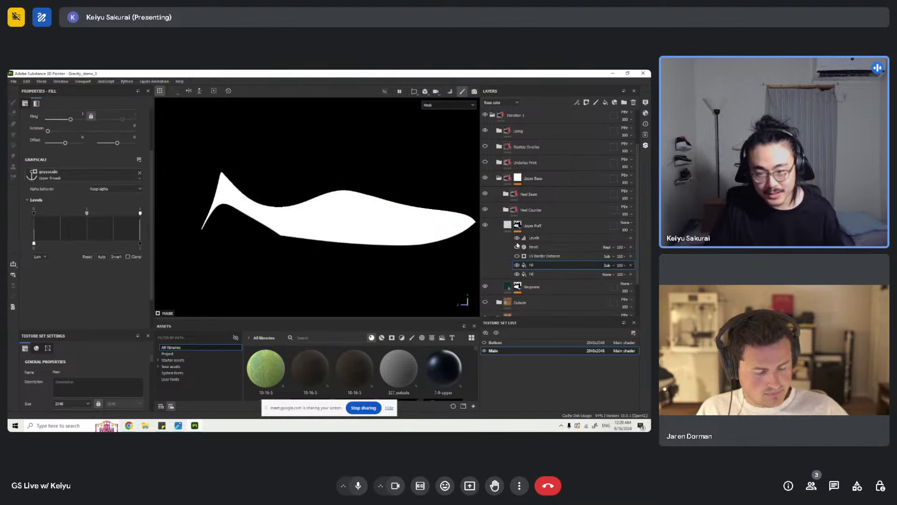
pyautogui.click(517, 265)
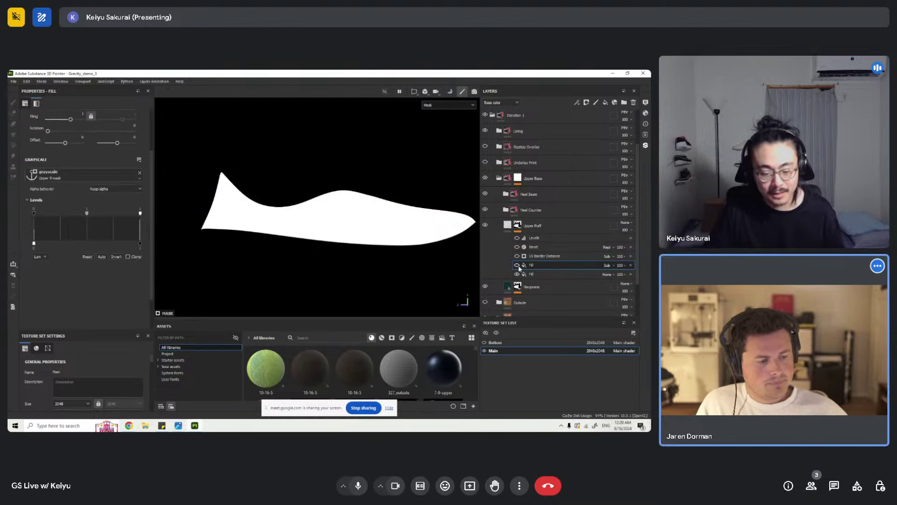
pyautogui.click(517, 265)
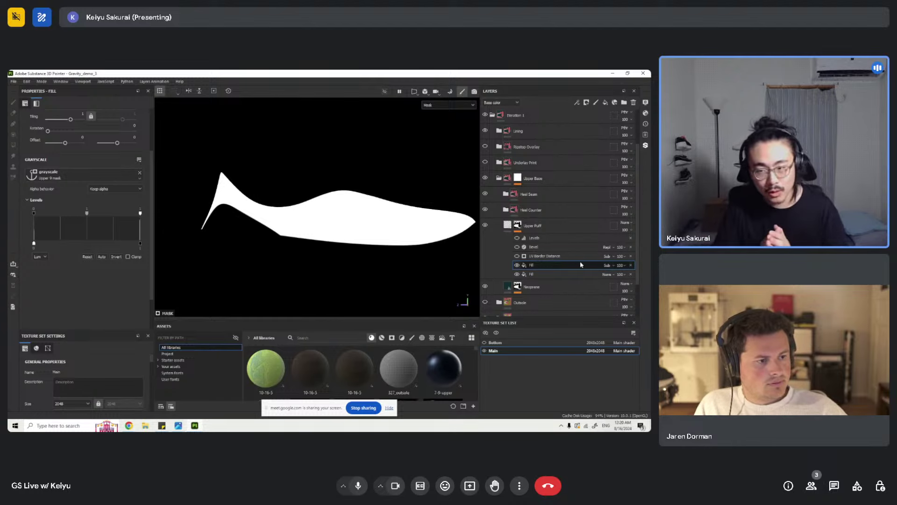
# - Browse the upper Fill's blending modes without changing them, then re-enable the UV Border Distance and Bevel effects and return to the material view
pyautogui.click(609, 266)
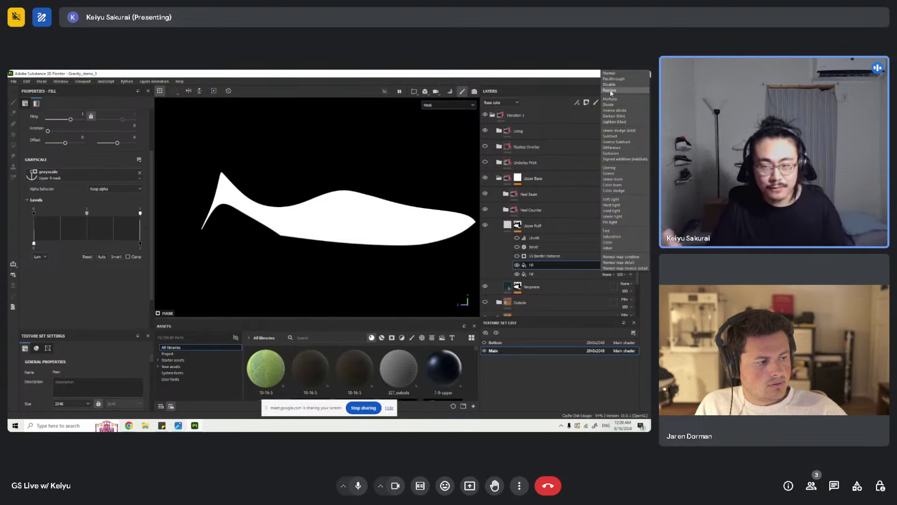
pyautogui.click(543, 268)
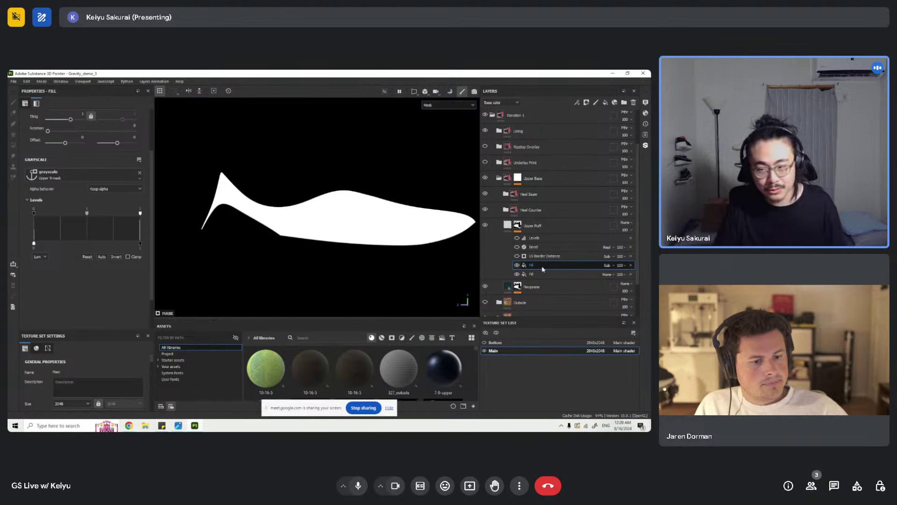
pyautogui.click(516, 247)
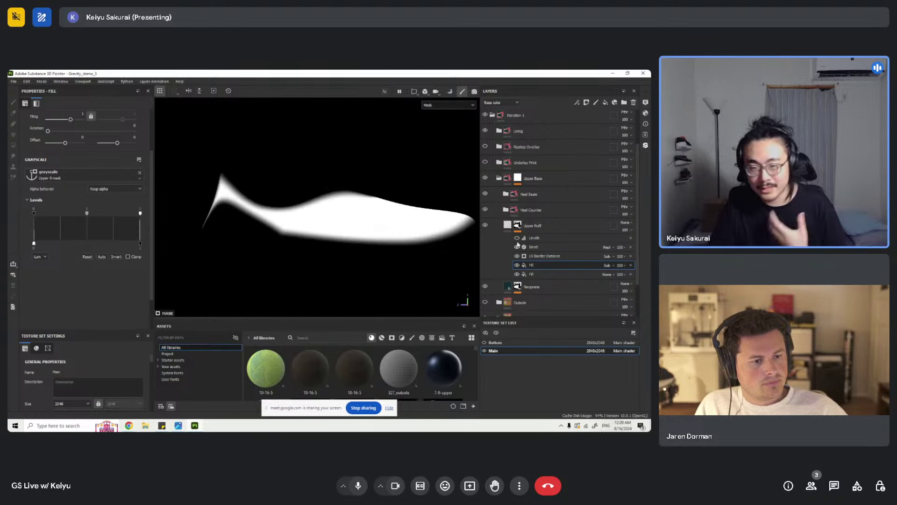
pyautogui.click(508, 225)
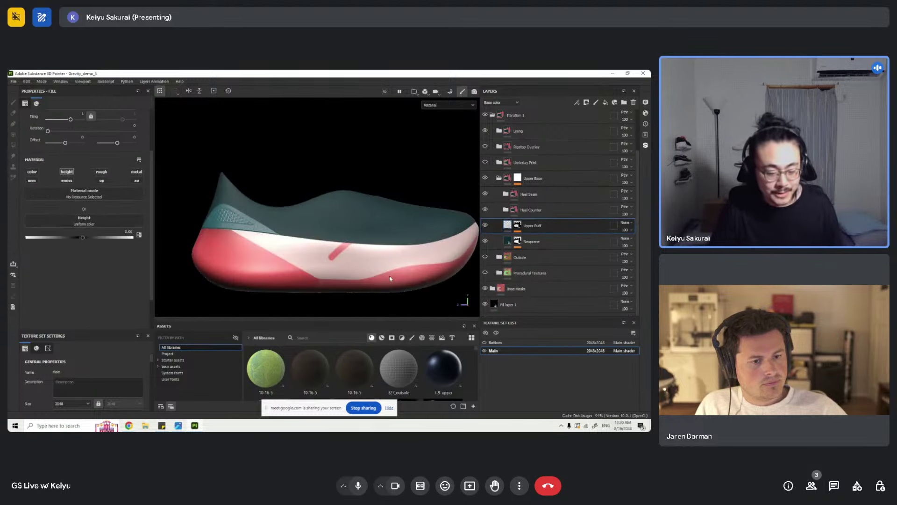
# - Expand the Heel Counter folder and hide all its layers except Heel Counter Base Material
pyautogui.click(506, 210)
pyautogui.scroll(-2, 507, 211)
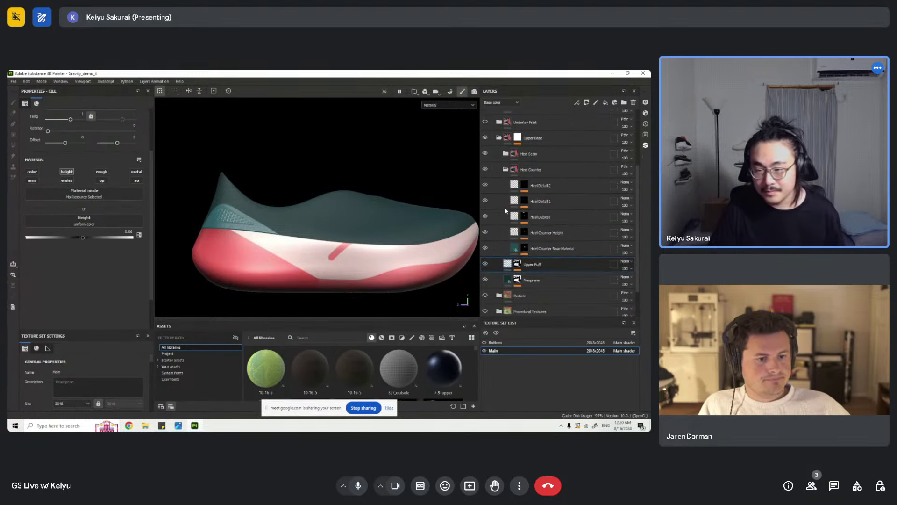
pyautogui.click(516, 251)
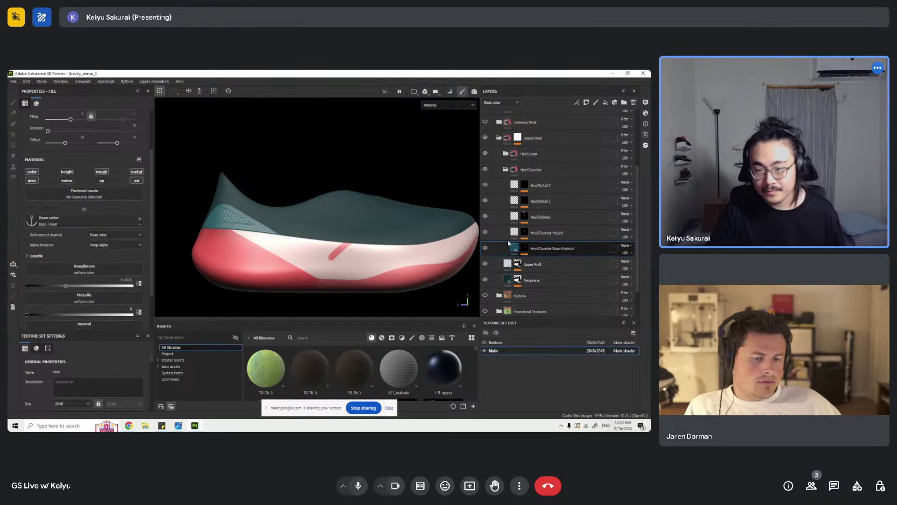
pyautogui.click(485, 216)
pyautogui.click(486, 199)
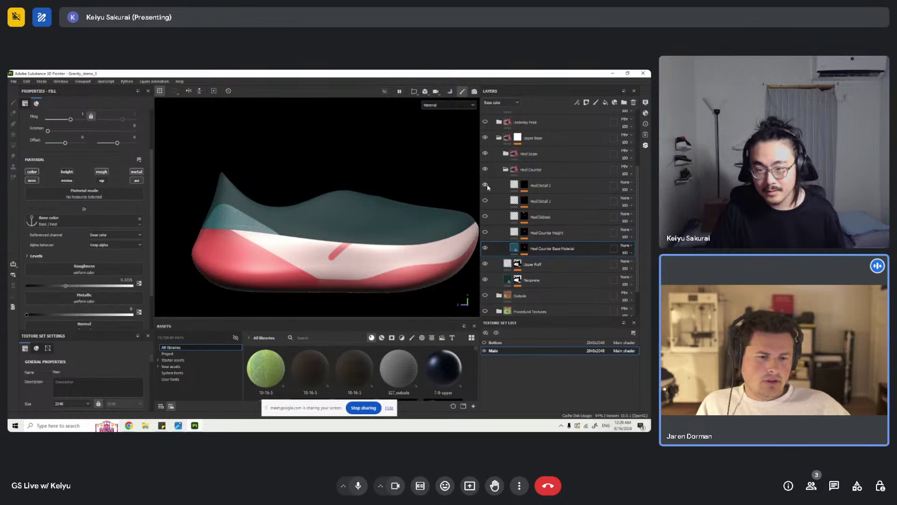
pyautogui.click(485, 185)
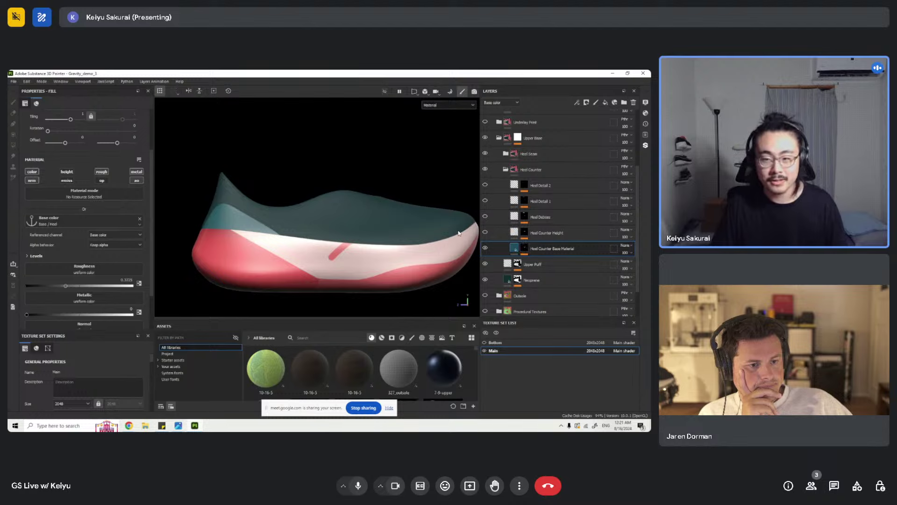
# - Examine the Heel Counter Base Material's smooth surface against the surrounding knit texture at the heel
pyautogui.scroll(-2, 528, 249)
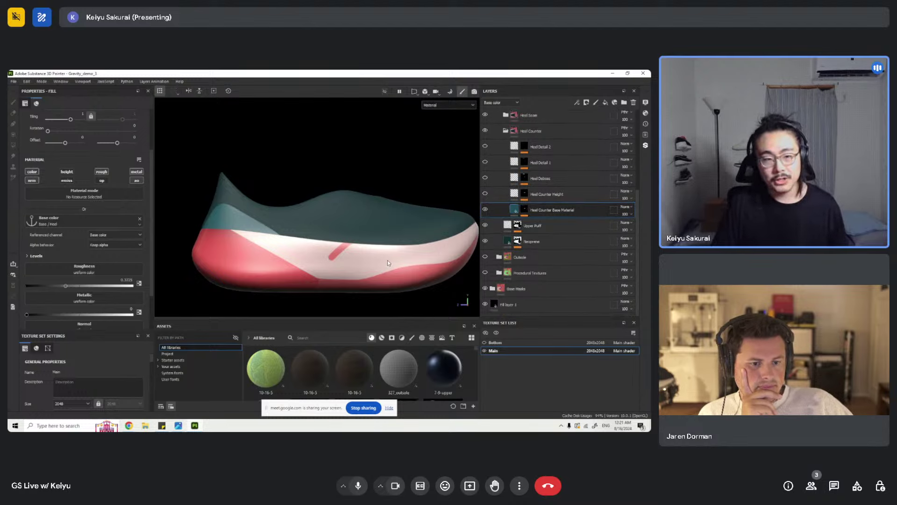
pyautogui.keyDown('alt'); pyautogui.moveTo(314, 236); pyautogui.dragTo(360, 248, button='middle'); pyautogui.keyUp('alt')
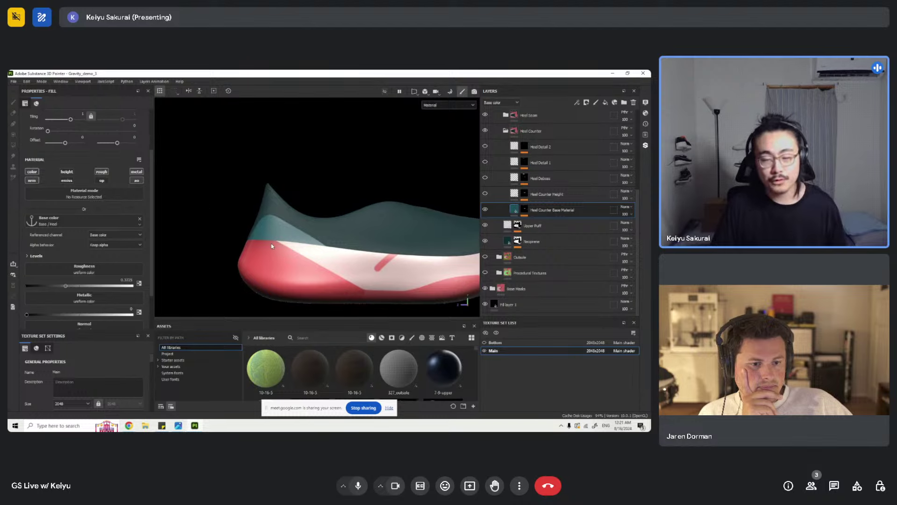
pyautogui.scroll(3, 272, 242)
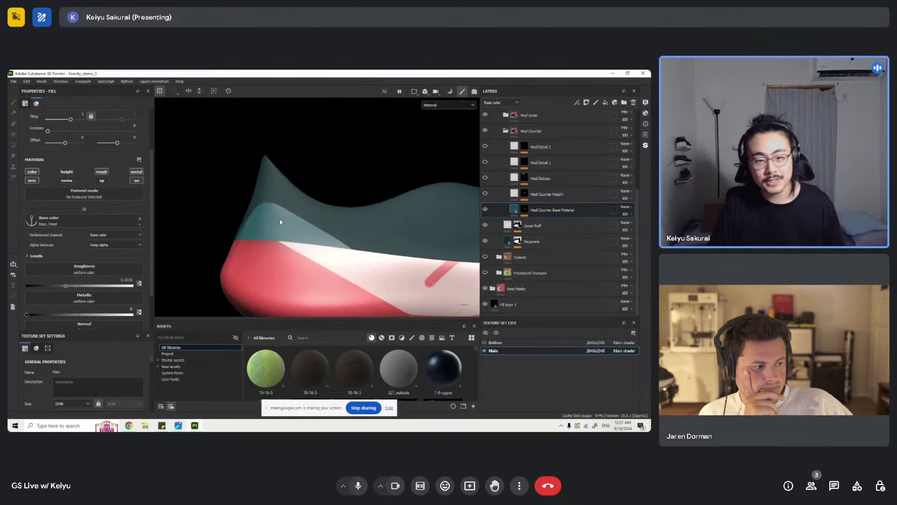
pyautogui.scroll(3, 280, 221)
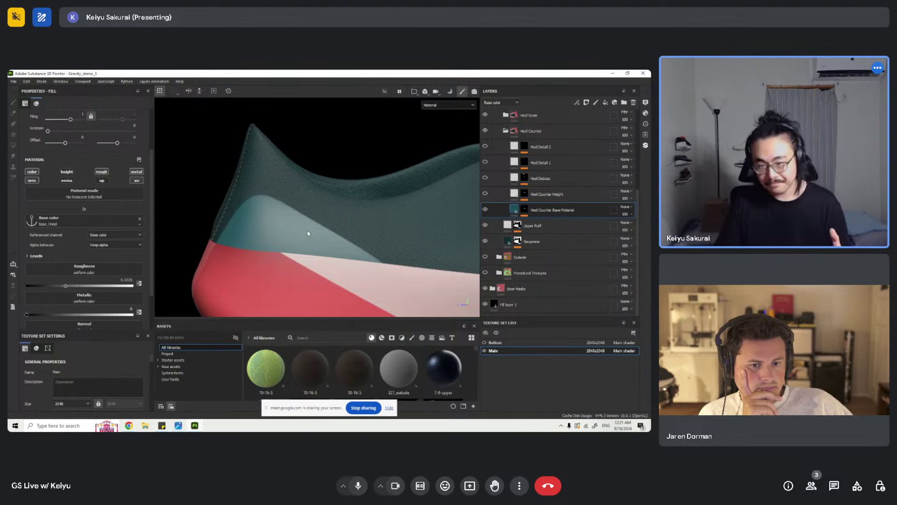
pyautogui.scroll(2, 280, 237)
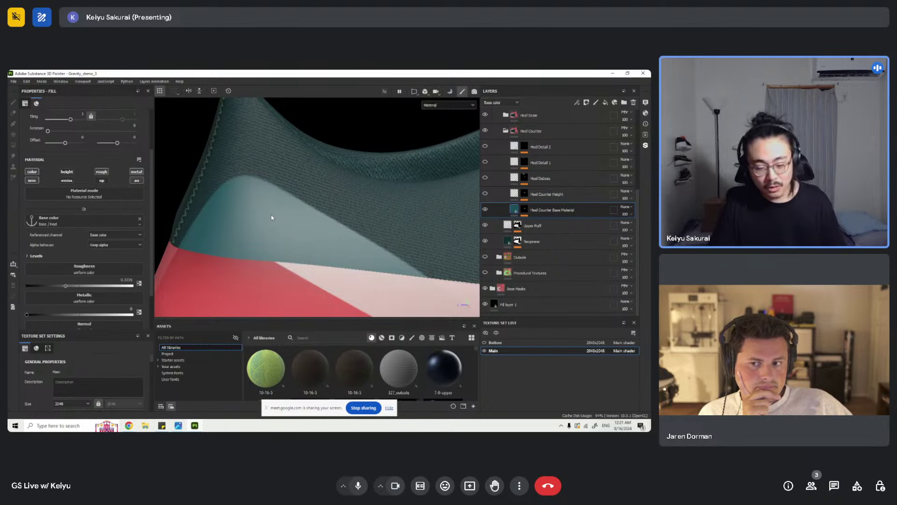
pyautogui.scroll(-2, 271, 215)
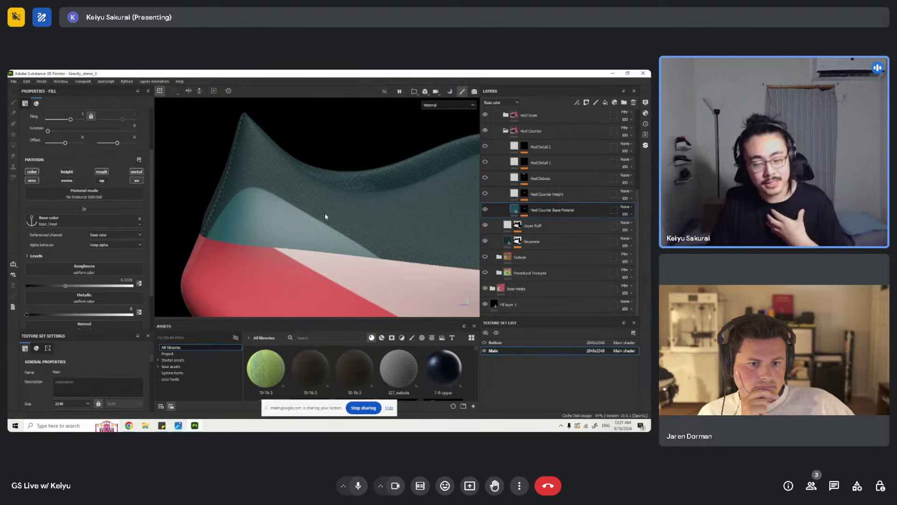
# - Hide the Heel Counter Base Material, add a plain fill layer above it, and inspect the knit texture beneath the fill at the heel
pyautogui.click(485, 210)
pyautogui.click(605, 103)
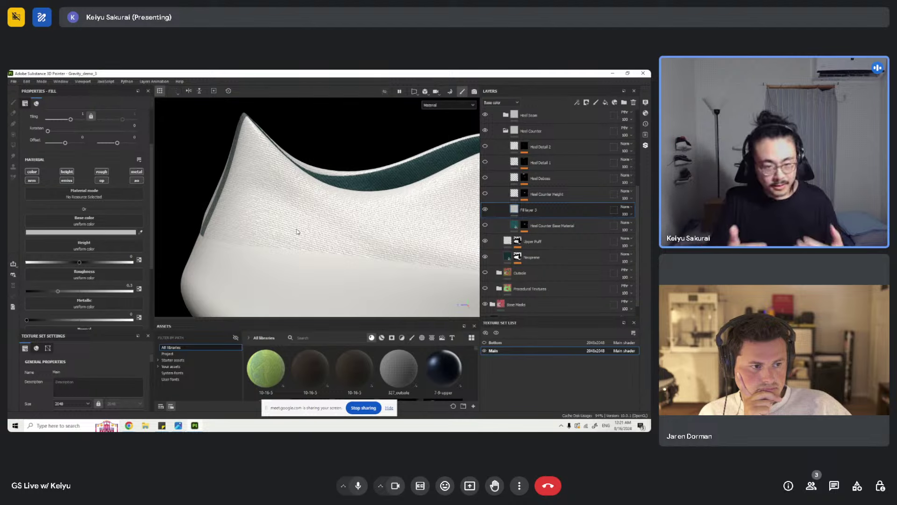
pyautogui.click(36, 174)
pyautogui.click(36, 173)
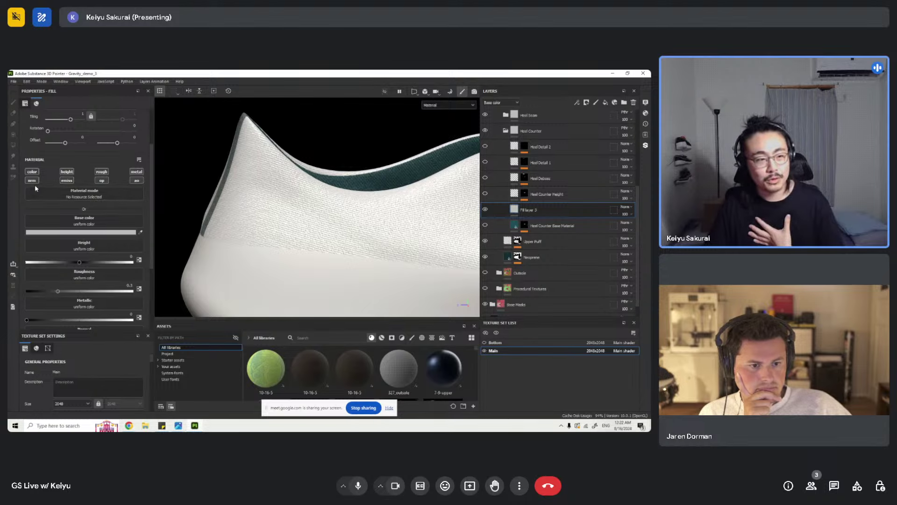
pyautogui.scroll(6, 291, 238)
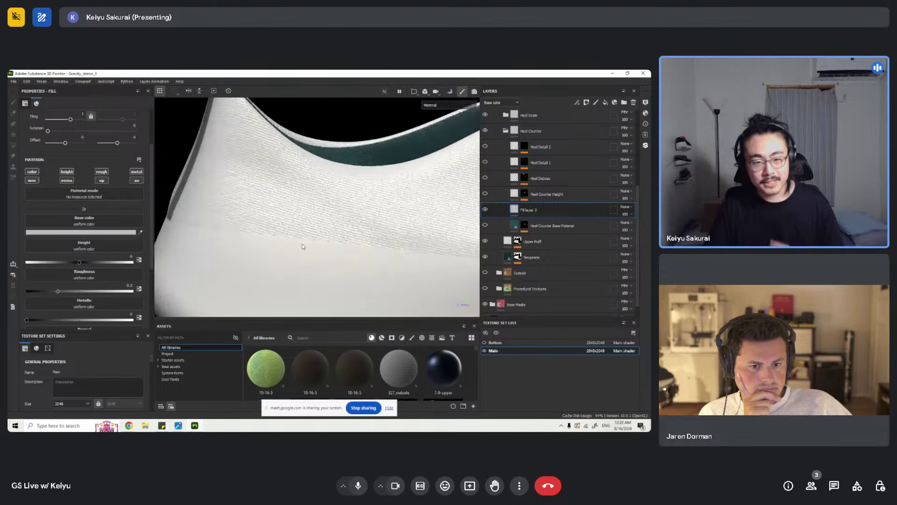
pyautogui.keyDown('alt'); pyautogui.moveTo(297, 206); pyautogui.dragTo(298, 222); pyautogui.keyUp('alt')
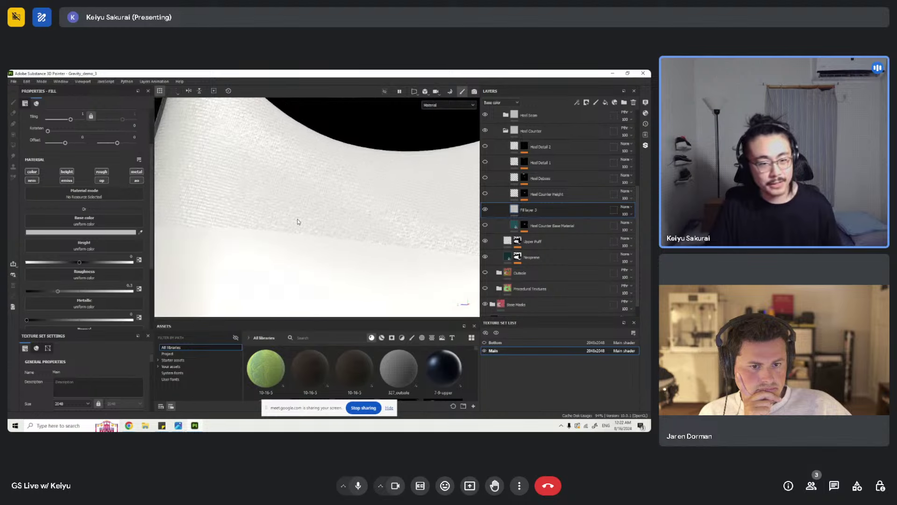
# - Switch the layer stack to the Normal channel and set the new fill layer's blending mode to Normal
pyautogui.click(495, 103)
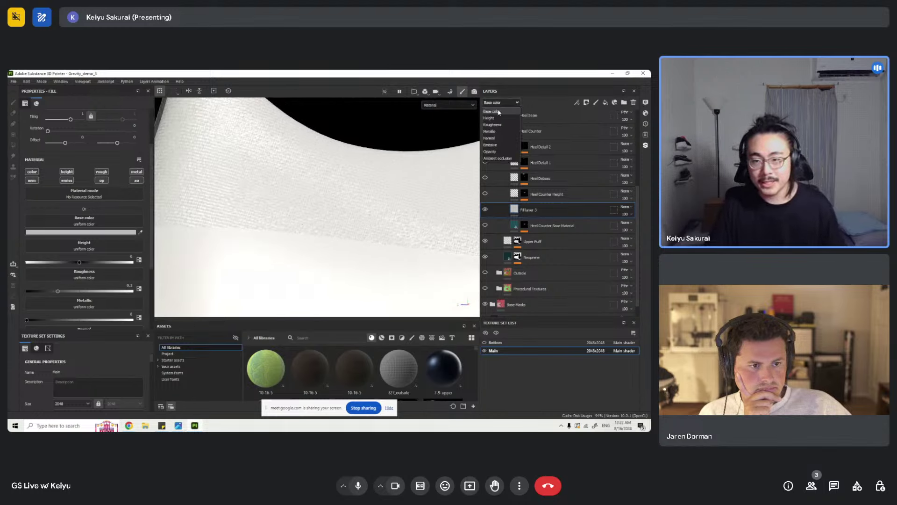
pyautogui.click(503, 139)
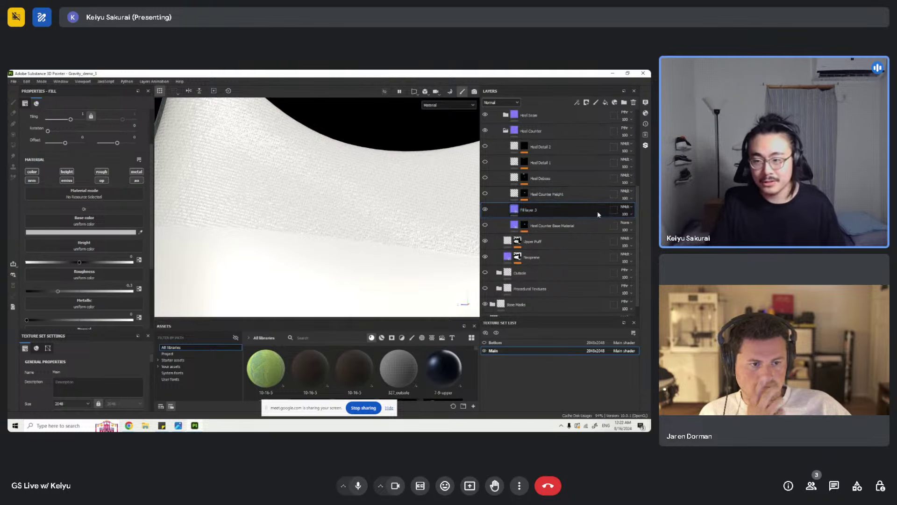
pyautogui.click(626, 207)
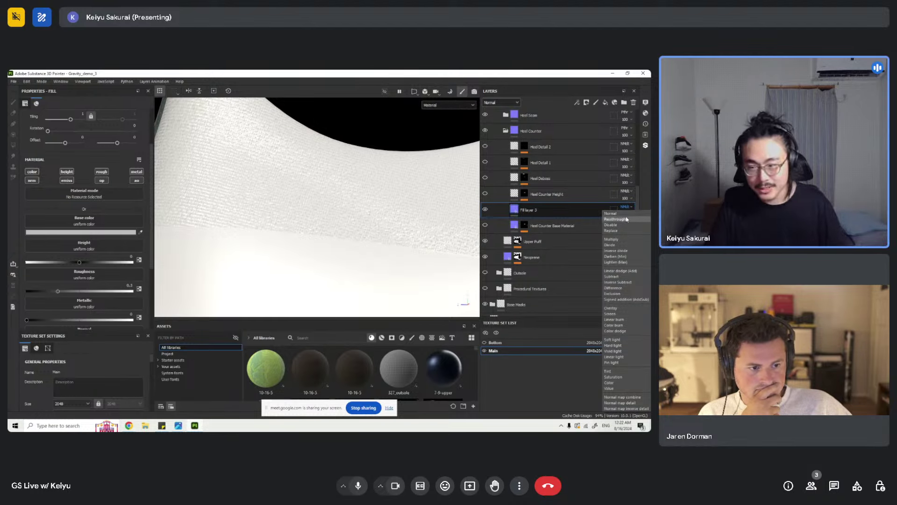
pyautogui.click(625, 214)
pyautogui.keyDown('alt'); pyautogui.moveTo(386, 226); pyautogui.dragTo(298, 210, button='right'); pyautogui.keyUp('alt')
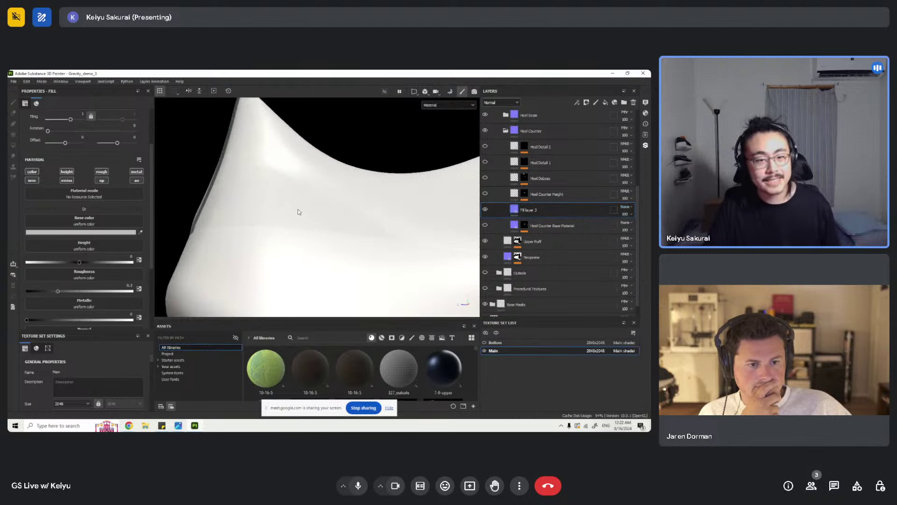
# - Delete the plain fill layer and show the Heel Counter Base Material layer again
pyautogui.keyDown('alt'); pyautogui.moveTo(299, 212); pyautogui.dragTo(300, 248); pyautogui.keyUp('alt')
pyautogui.press('Delete')
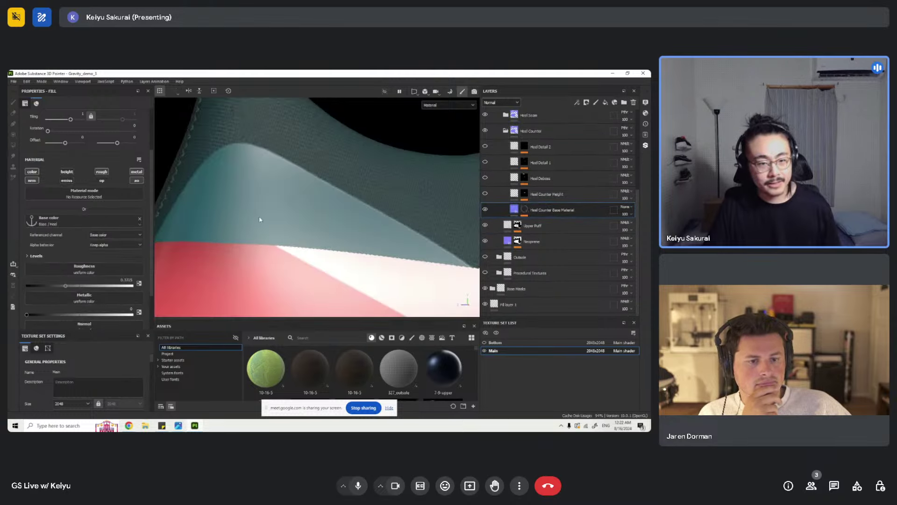
pyautogui.keyDown('alt'); pyautogui.moveTo(265, 242); pyautogui.dragTo(291, 223); pyautogui.keyUp('alt')
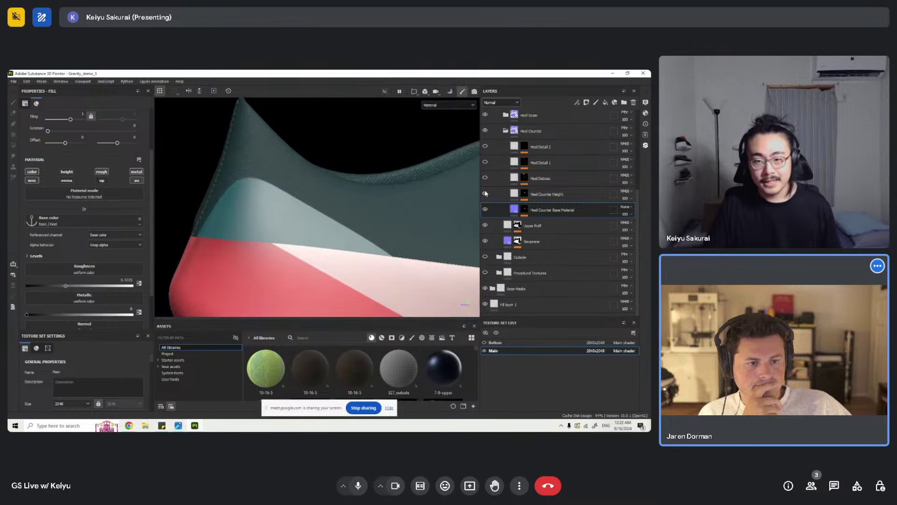
# - Show the Heel Counter Height layer on the heel and open its height settings
pyautogui.scroll(3, 307, 227)
pyautogui.scroll(-3, 313, 226)
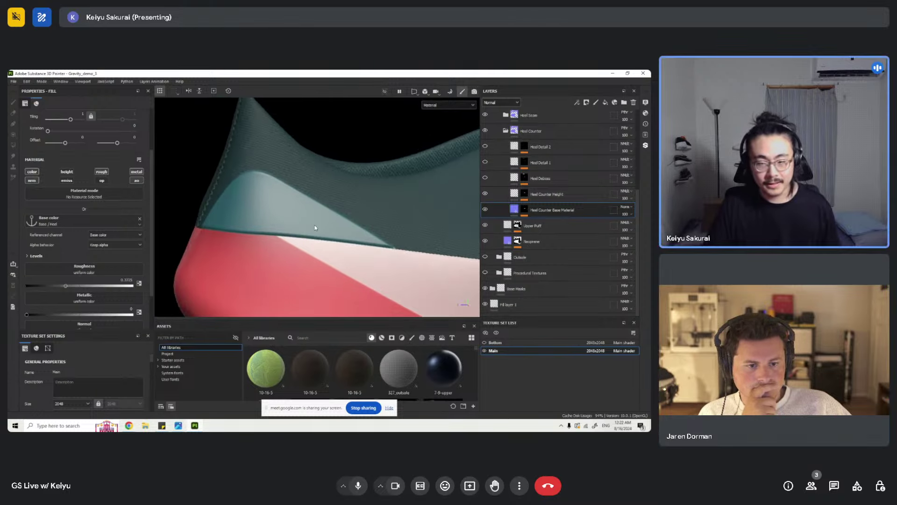
pyautogui.click(501, 197)
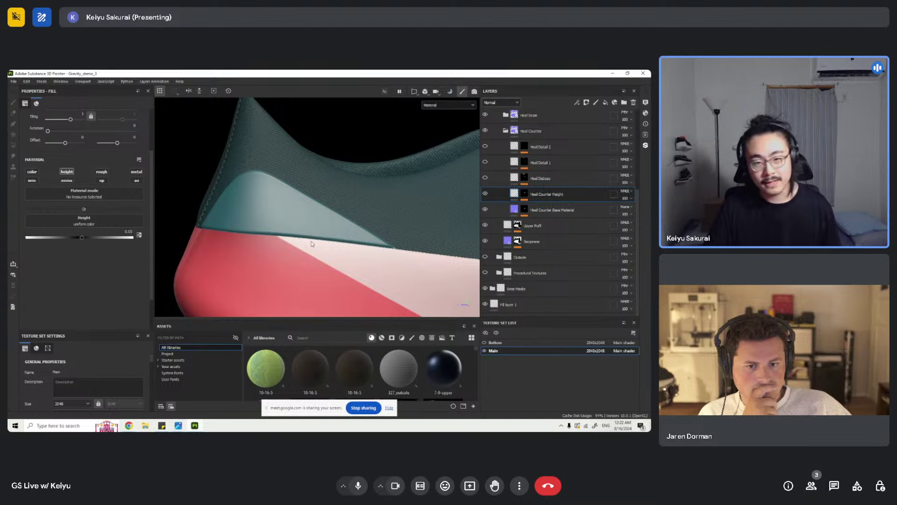
# - Isolate the Heel Counter Height mask, hide its Levels and Blur effects, inspect its anchored Fill, and toggle the Blur on and off to compare
pyautogui.keyDown('alt'); pyautogui.click(524, 193); pyautogui.keyUp('alt')
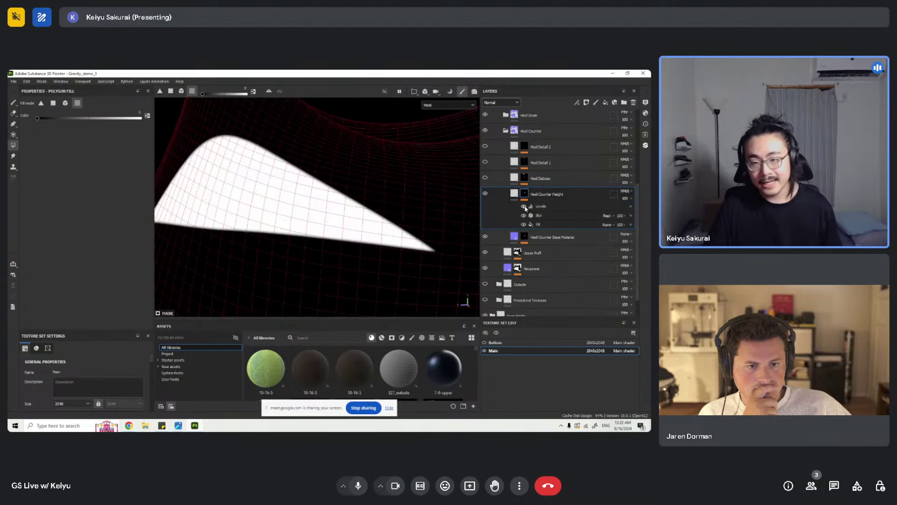
pyautogui.click(524, 206)
pyautogui.click(524, 216)
pyautogui.click(556, 225)
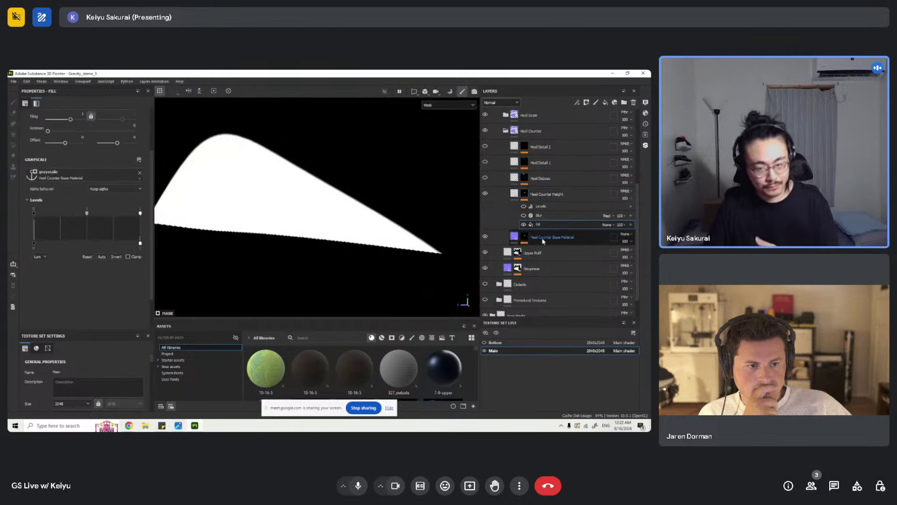
pyautogui.click(524, 216)
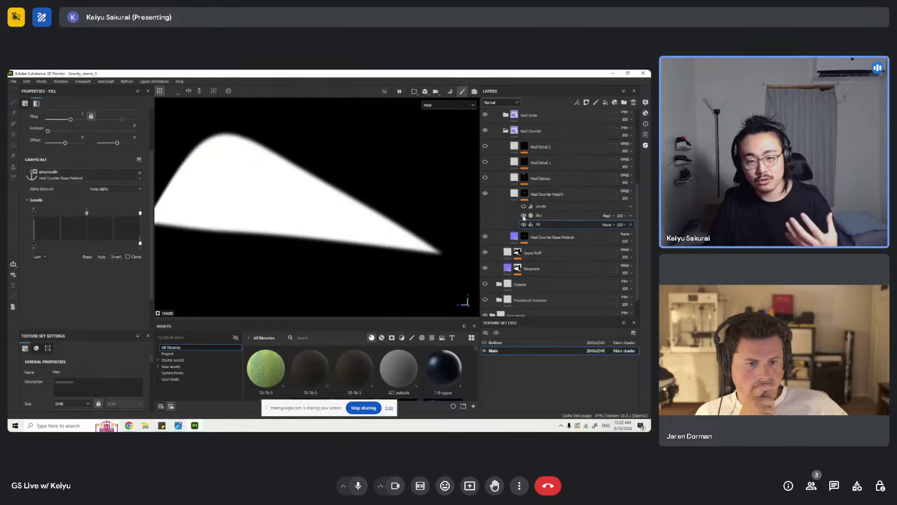
pyautogui.click(523, 216)
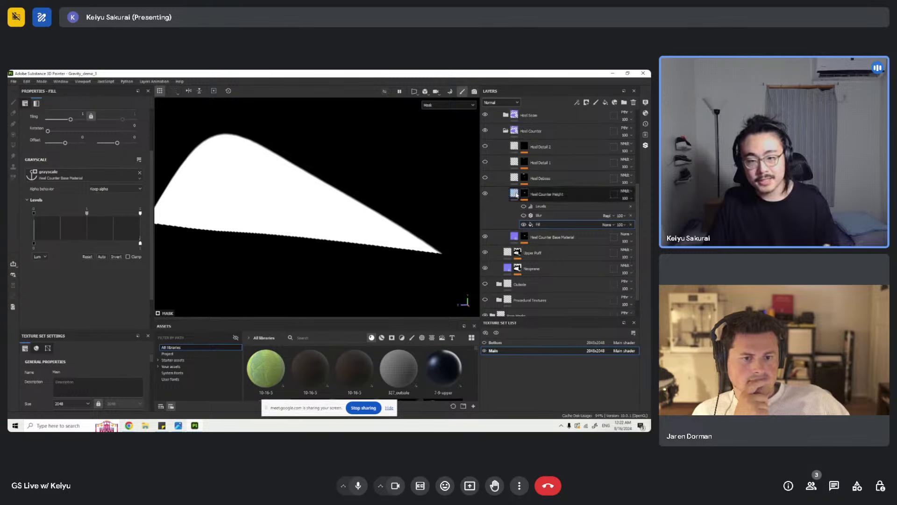
# - Show the Levels effect on the Heel Counter Height mask again, inspect its settings, and return to the layer's height properties
pyautogui.click(514, 193)
pyautogui.moveTo(374, 229)
pyautogui.keyDown('alt'); pyautogui.mouseDown()
pyautogui.moveTo(419, 245)
pyautogui.moveTo(411, 220)
pyautogui.moveTo(405, 279)
pyautogui.moveTo(412, 244)
pyautogui.moveTo(374, 242)
pyautogui.mouseUp(); pyautogui.keyUp('alt')
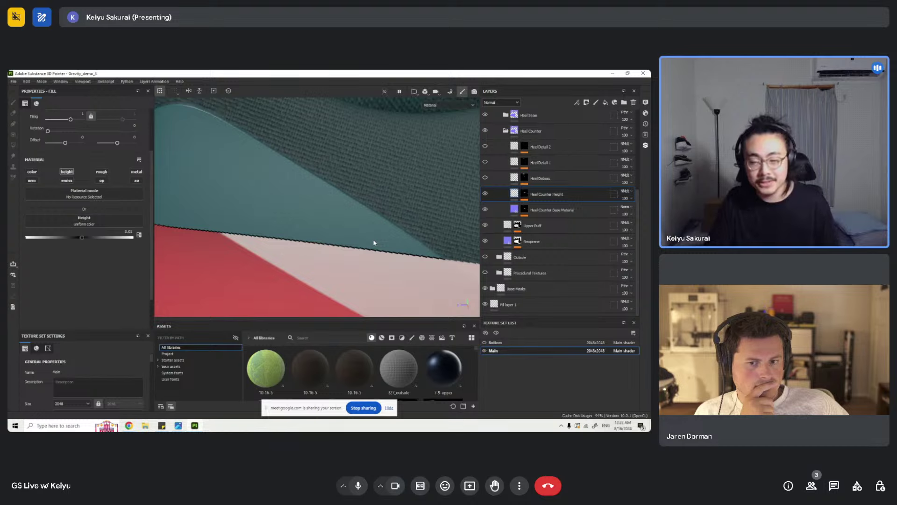
pyautogui.click(524, 194)
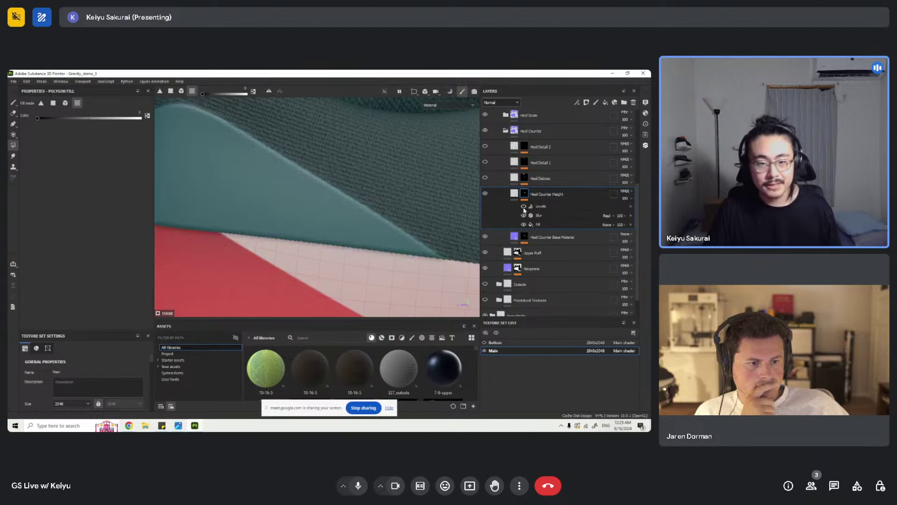
pyautogui.click(524, 207)
pyautogui.click(542, 208)
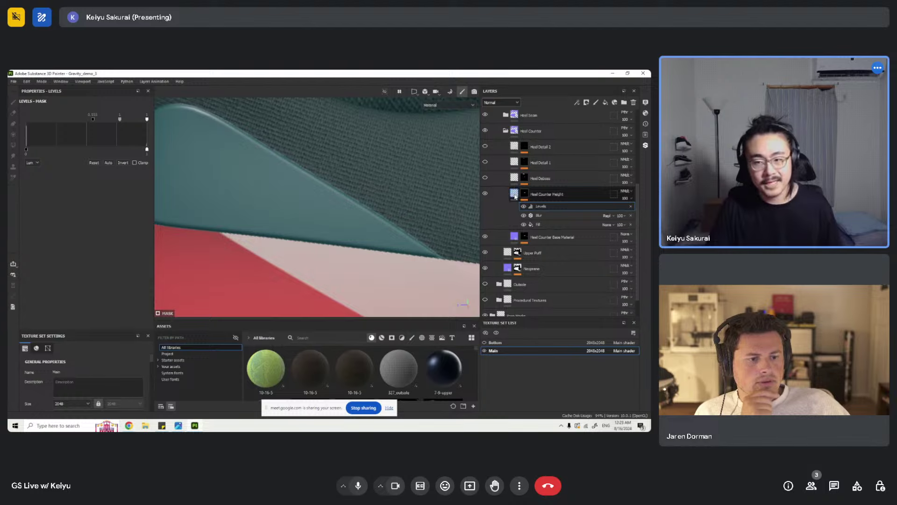
pyautogui.click(514, 194)
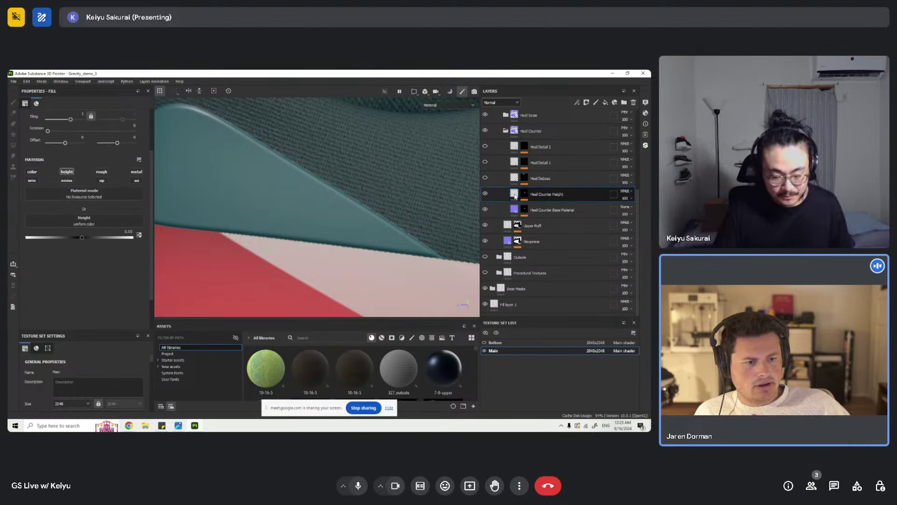
# - Isolate the Heel Counter Height mask, inspect its Levels and Blur settings, and examine the raised heel counter edge in material view
pyautogui.click(525, 194)
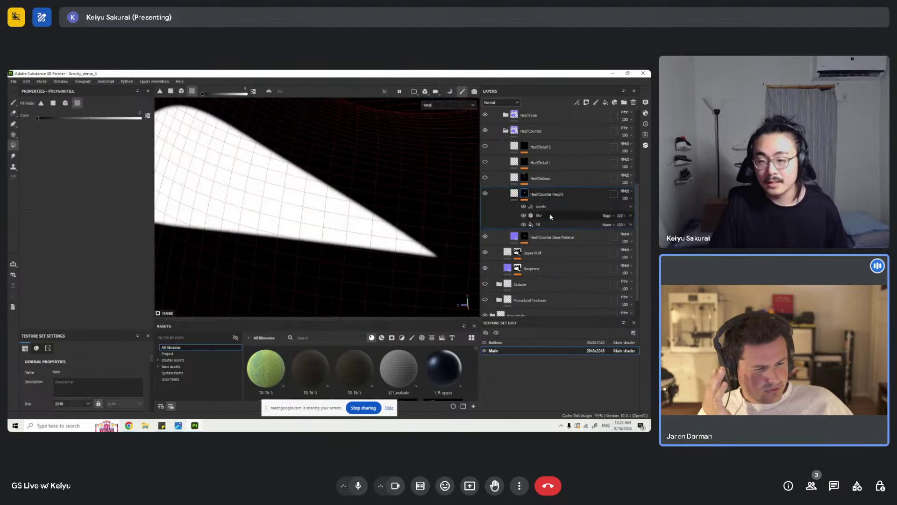
pyautogui.click(550, 215)
pyautogui.click(550, 206)
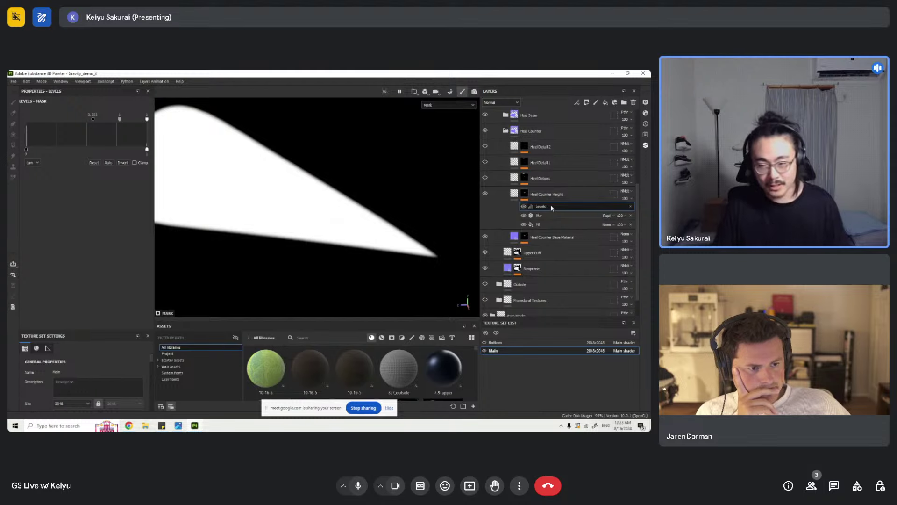
pyautogui.click(547, 215)
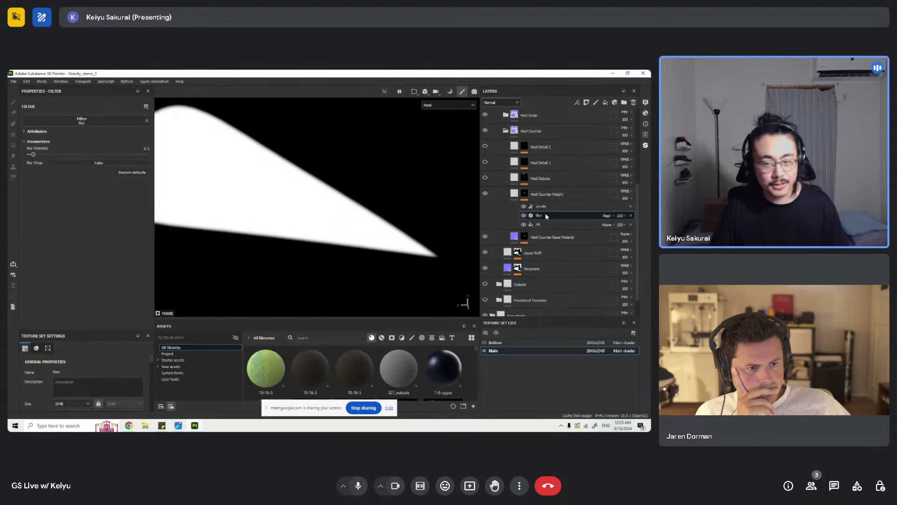
pyautogui.click(513, 193)
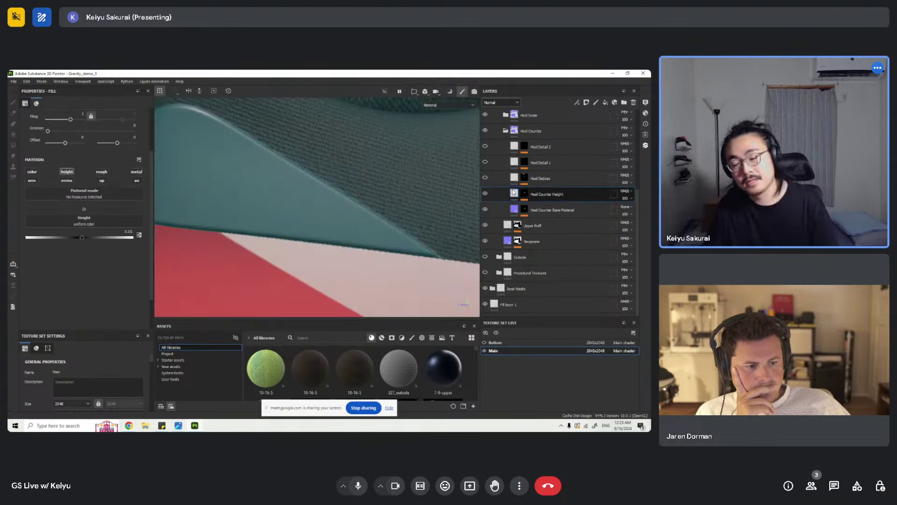
pyautogui.moveTo(344, 216)
pyautogui.keyDown('alt'); pyautogui.mouseDown()
pyautogui.moveTo(352, 200)
pyautogui.moveTo(355, 217)
pyautogui.mouseUp(); pyautogui.keyUp('alt')
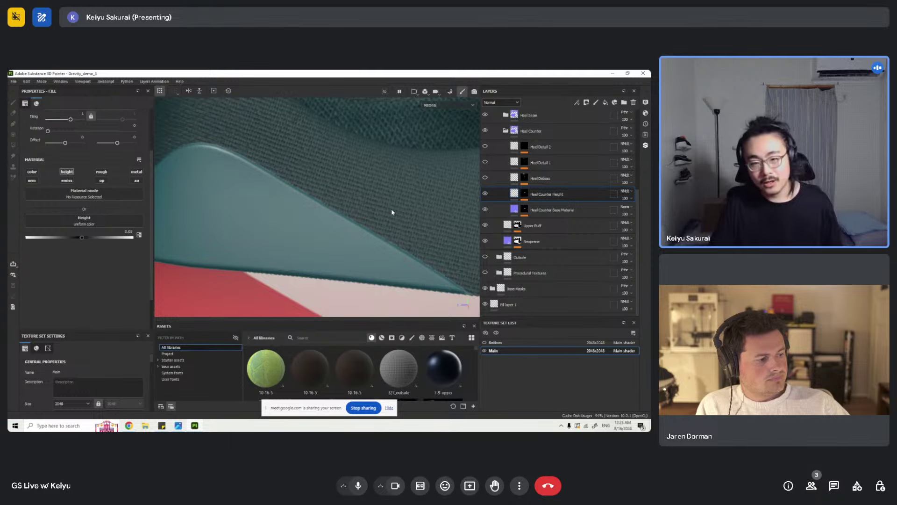
pyautogui.scroll(-3, 392, 208)
pyautogui.scroll(3, 366, 256)
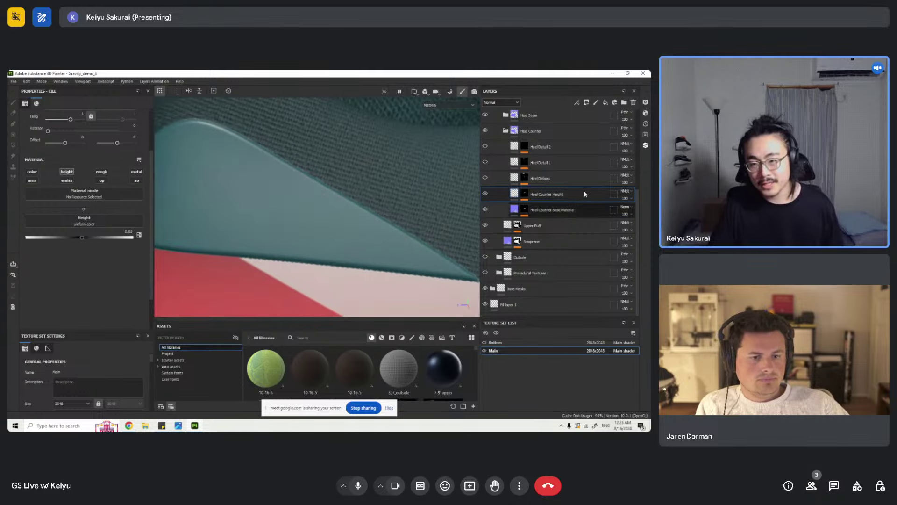
# - Compare the Heel Counter Height and Heel Counter Base Material masks and inspect the base material's fill properties
pyautogui.keyDown('alt'); pyautogui.click(525, 193); pyautogui.keyUp('alt')
pyautogui.keyDown('alt'); pyautogui.click(525, 193); pyautogui.keyUp('alt')
pyautogui.click(524, 210)
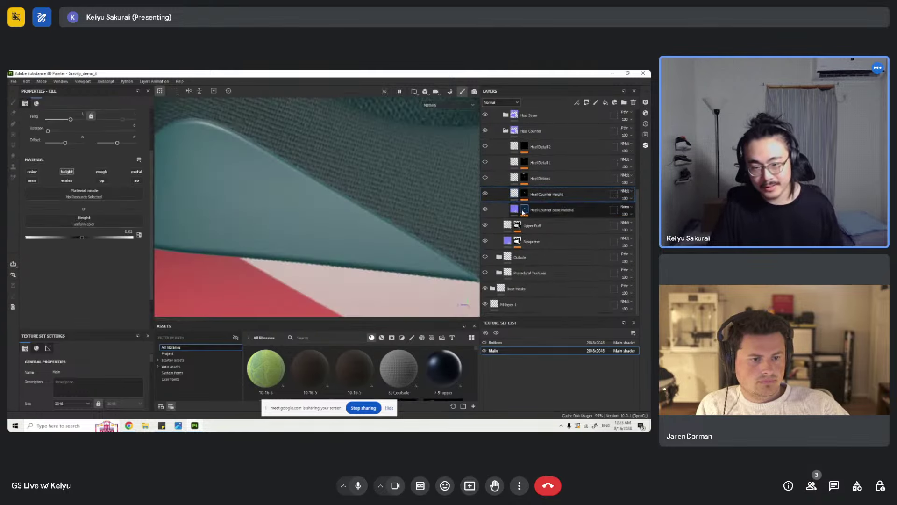
pyautogui.keyDown('alt'); pyautogui.click(523, 211); pyautogui.keyUp('alt')
pyautogui.click(513, 210)
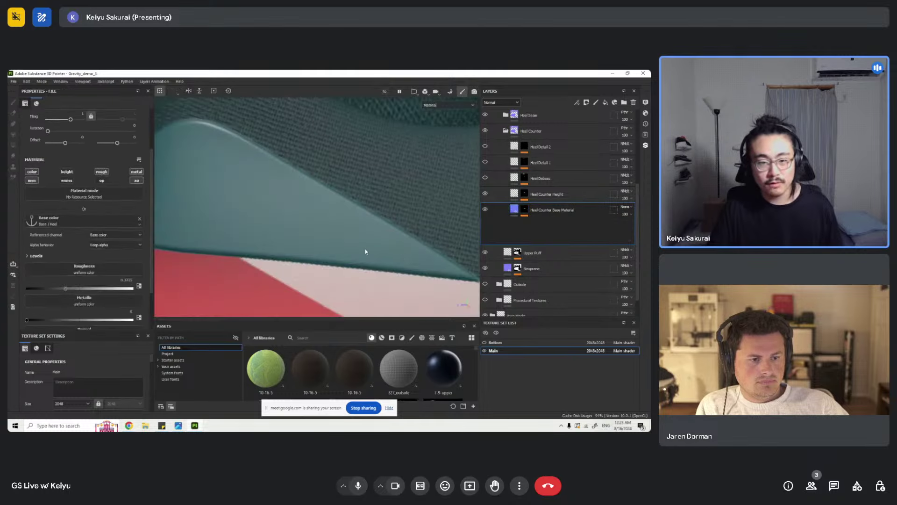
pyautogui.scroll(2, 360, 227)
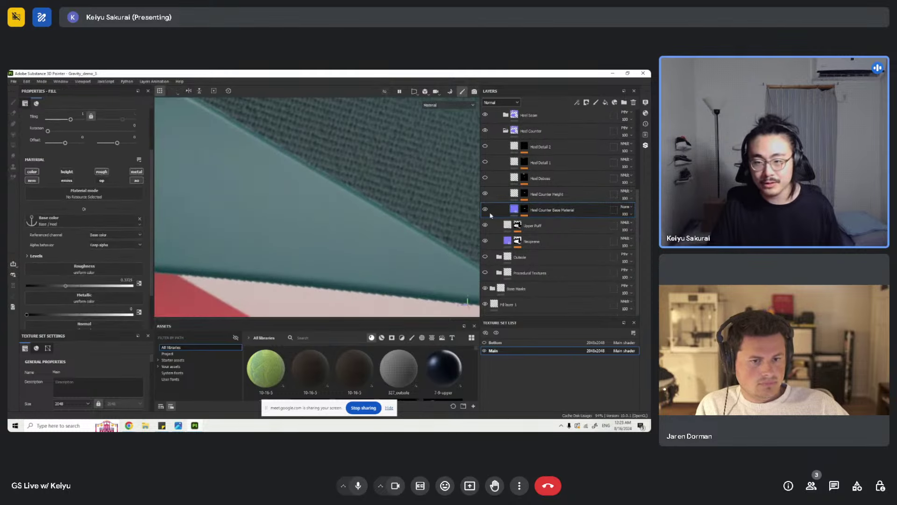
# - Enable the color channel on the Heel Counter Height fill to examine its blurred mask edge, and disable it again
pyautogui.click(514, 193)
pyautogui.click(32, 172)
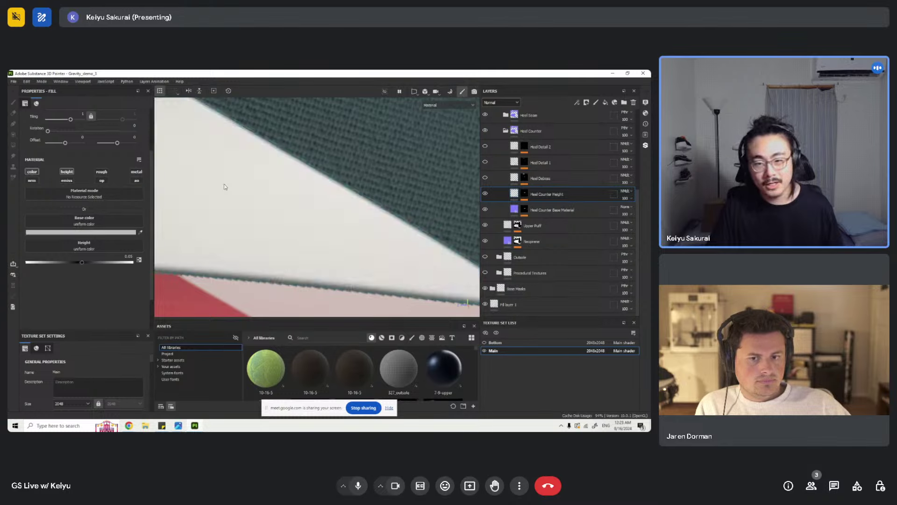
pyautogui.scroll(4, 320, 169)
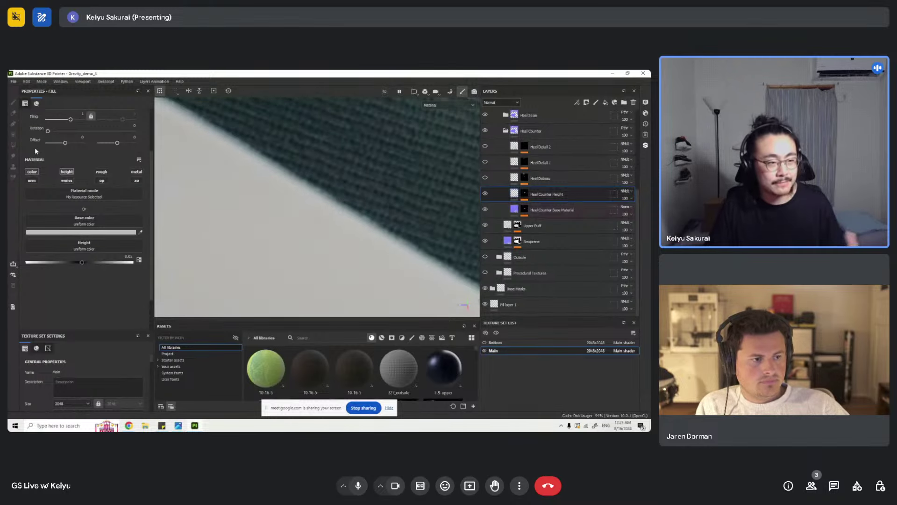
pyautogui.click(32, 171)
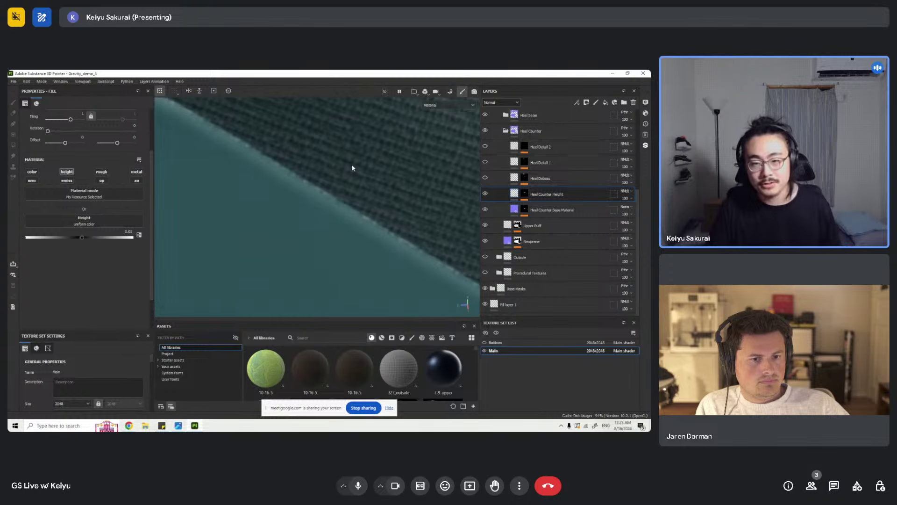
pyautogui.scroll(-4, 353, 177)
pyautogui.scroll(-2, 351, 191)
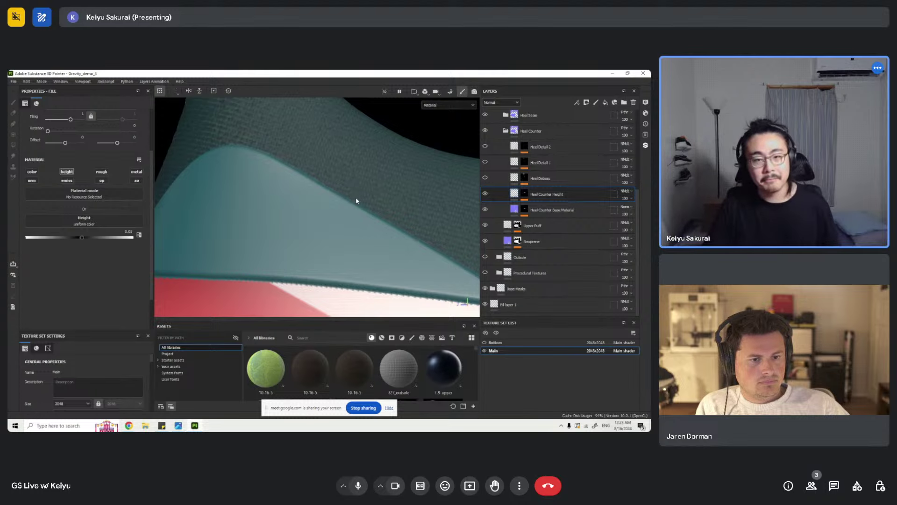
pyautogui.keyDown('alt'); pyautogui.moveTo(356, 200); pyautogui.dragTo(302, 220); pyautogui.keyUp('alt')
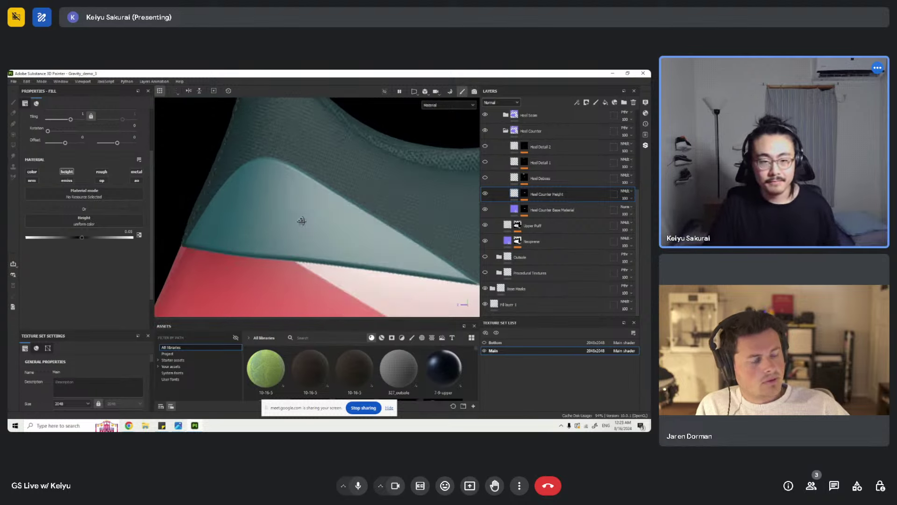
# - Show the Heel Deboss layer on the heel counter
pyautogui.click(486, 178)
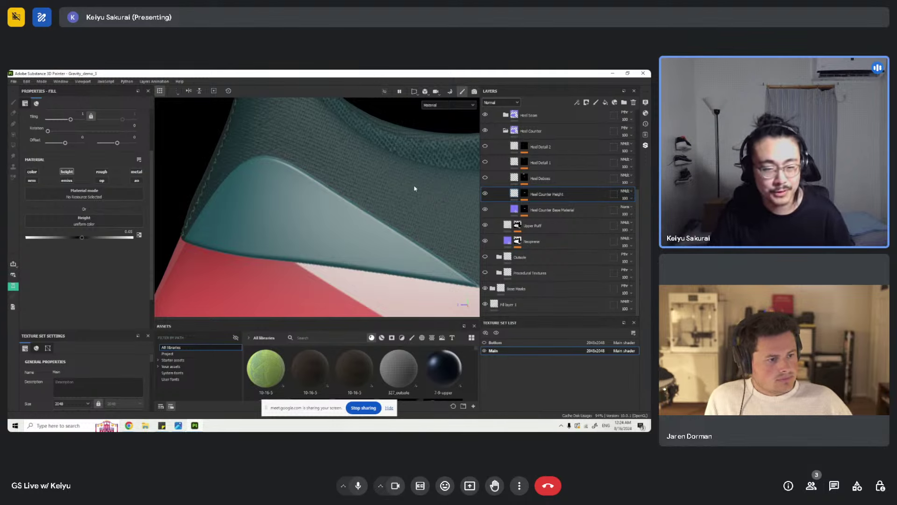
pyautogui.keyDown('alt'); pyautogui.moveTo(326, 195); pyautogui.dragTo(327, 191); pyautogui.keyUp('alt')
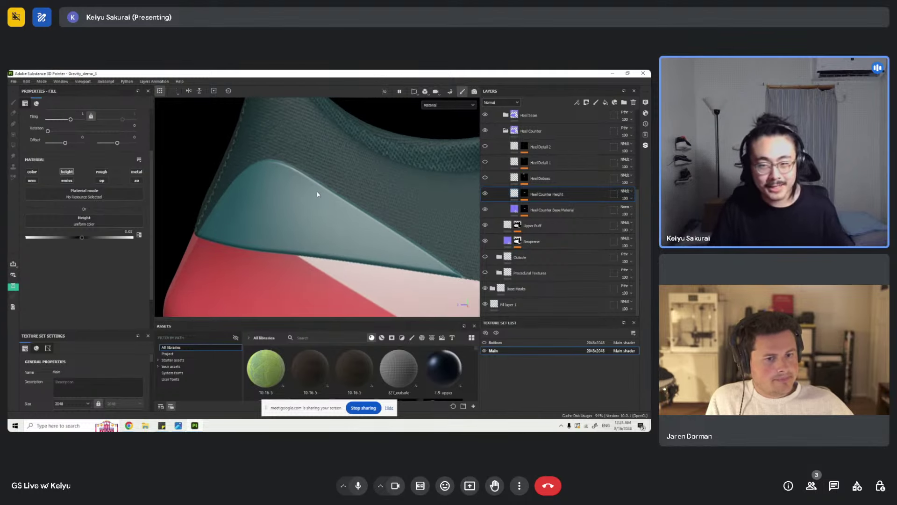
pyautogui.click(485, 178)
pyautogui.scroll(-3, 323, 243)
pyautogui.scroll(2, 321, 238)
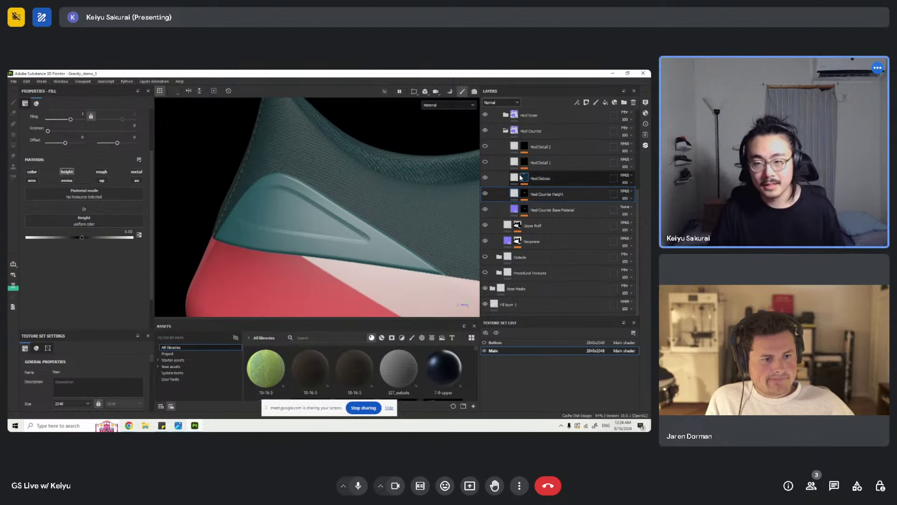
# - Isolate the Heel Deboss mask and hide its Levels, Bevel, subtracting Fill and Blur effects to reveal the base shape
pyautogui.click(520, 177)
pyautogui.click(524, 178)
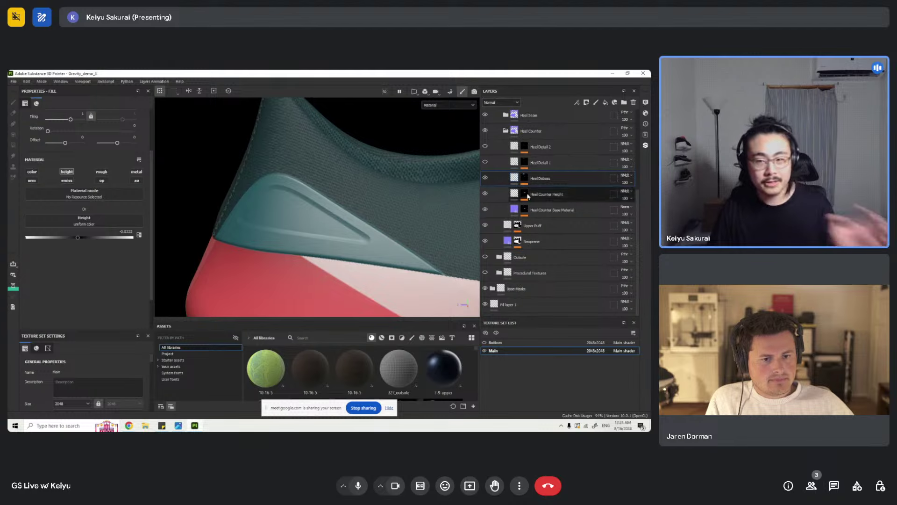
pyautogui.click(524, 178)
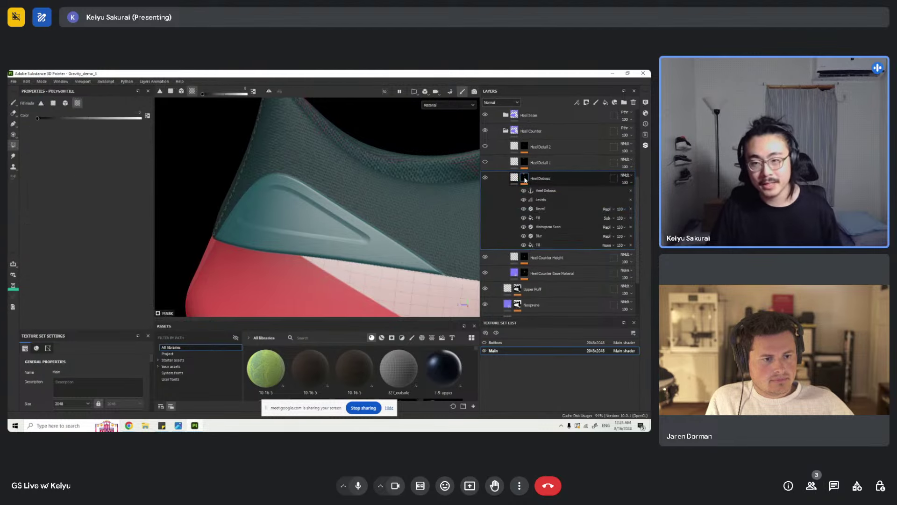
pyautogui.keyDown('alt'); pyautogui.click(524, 178); pyautogui.keyUp('alt')
pyautogui.click(523, 200)
pyautogui.click(523, 208)
pyautogui.click(523, 217)
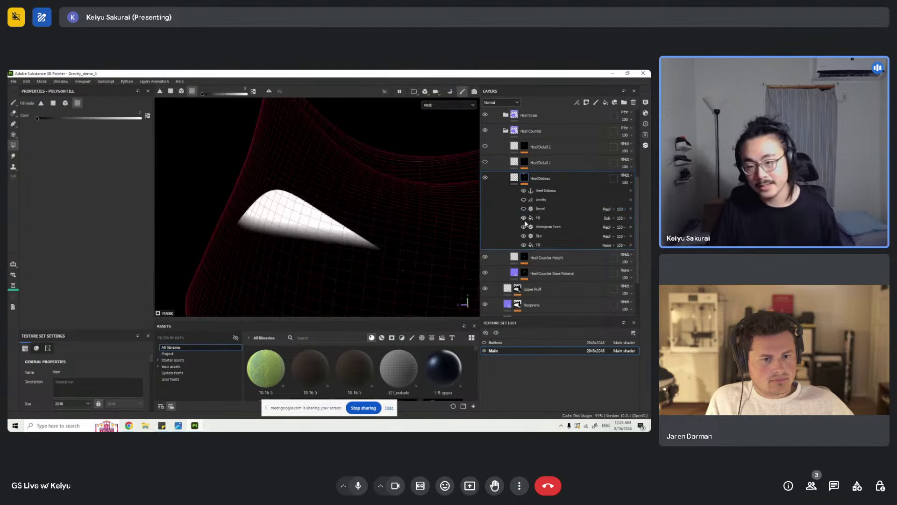
pyautogui.click(523, 236)
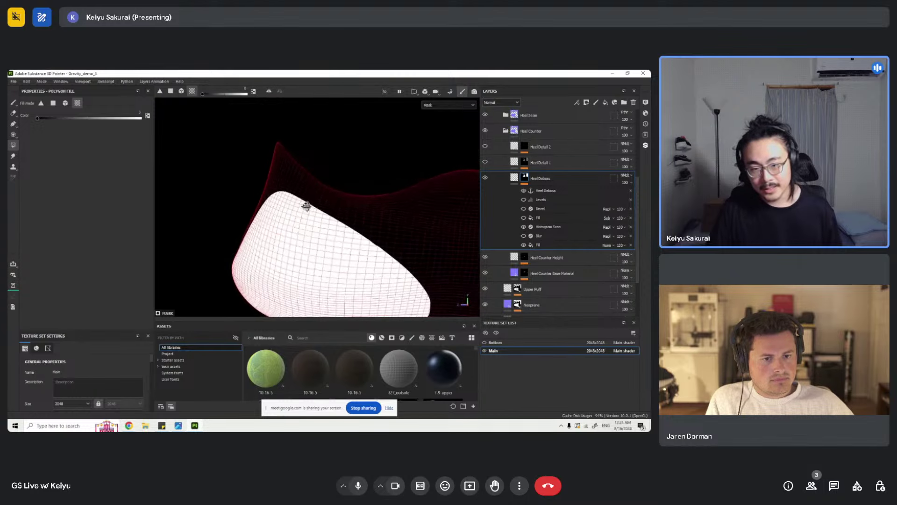
# - Show the Heel Deboss mask's Blur and Histogram Scan effects again and examine the rounded outline in material view
pyautogui.click(524, 236)
pyautogui.click(523, 226)
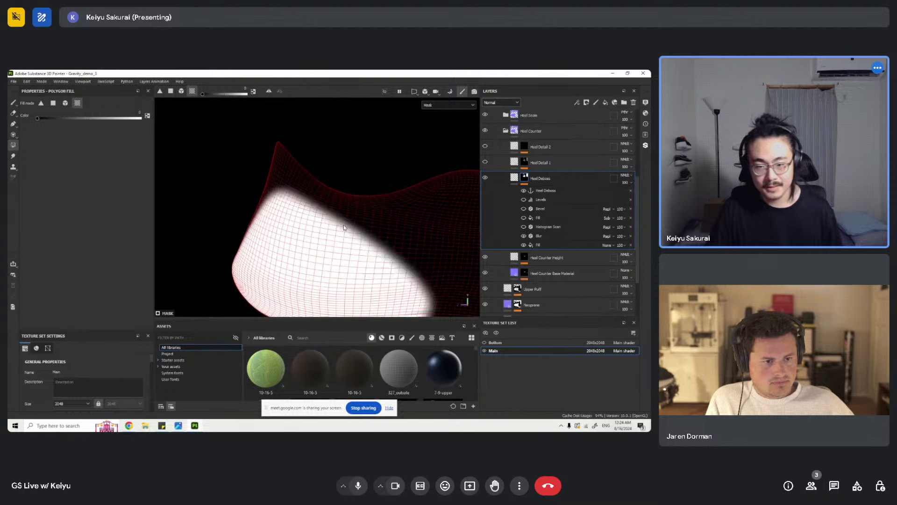
pyautogui.click(524, 228)
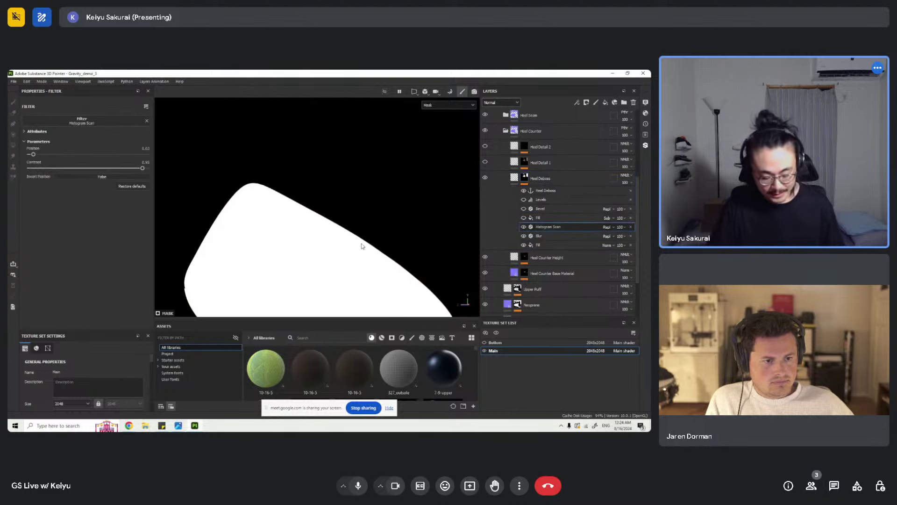
pyautogui.press('m')
pyautogui.keyDown('alt'); pyautogui.moveTo(329, 196); pyautogui.dragTo(345, 234); pyautogui.keyUp('alt')
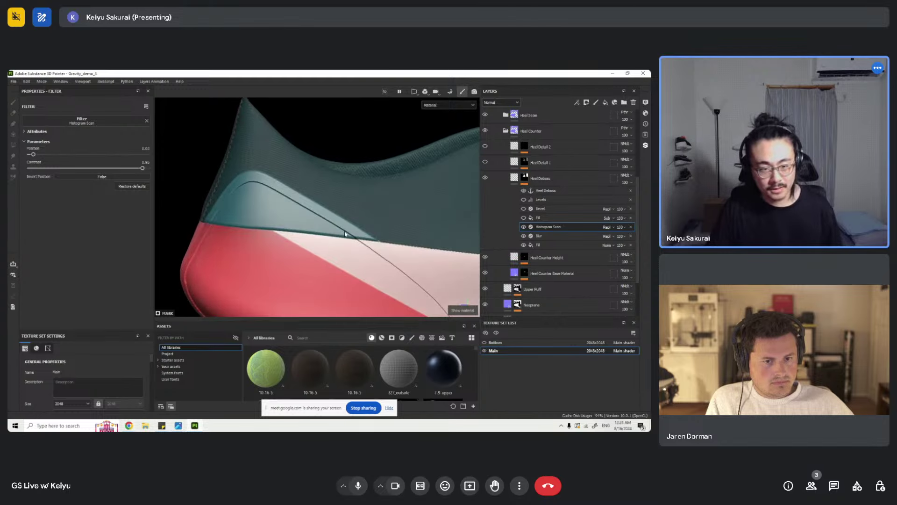
pyautogui.keyDown('alt'); pyautogui.moveTo(223, 242); pyautogui.dragTo(263, 223); pyautogui.keyUp('alt')
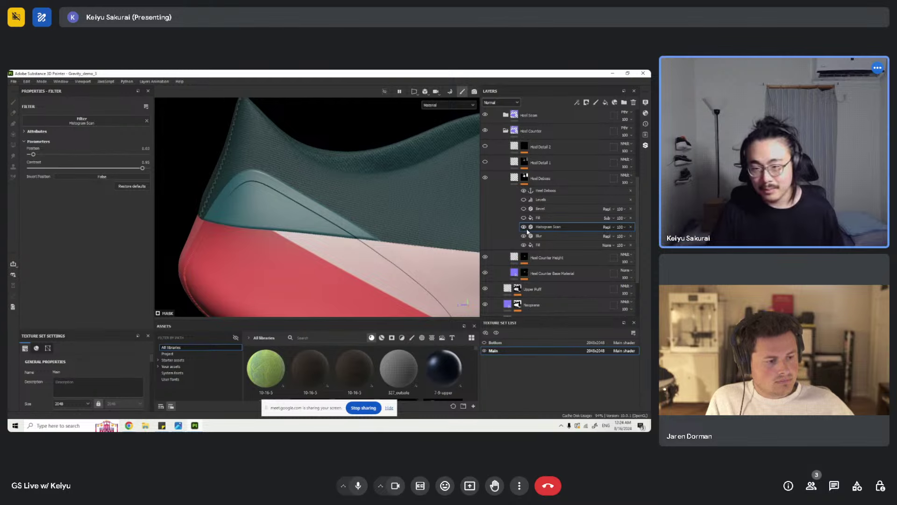
# - Compare the isolated Heel Deboss mask with Histogram Scan off and on, and examine its outline on the shoe
pyautogui.press('c')
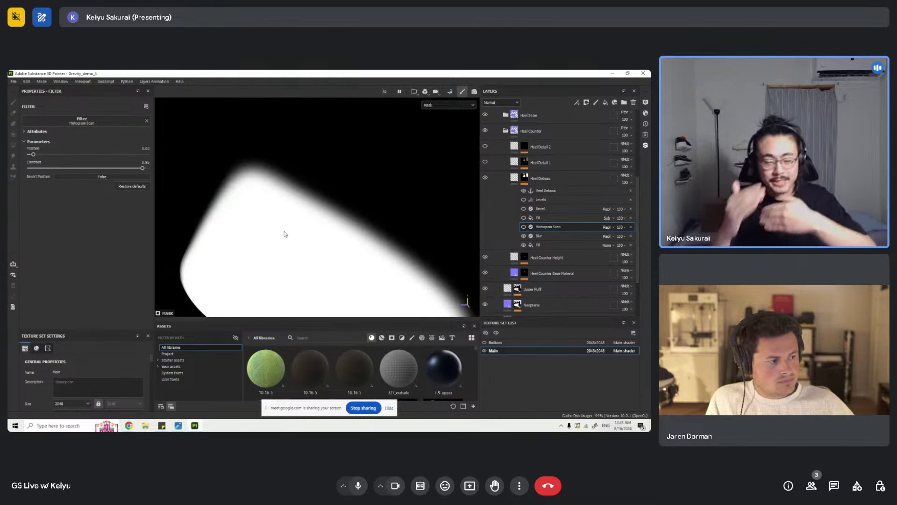
pyautogui.click(524, 227)
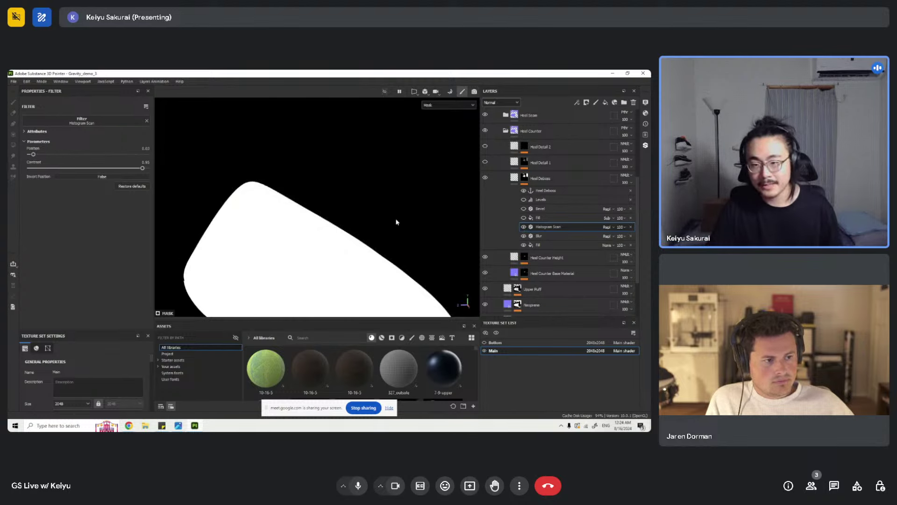
pyautogui.press('m')
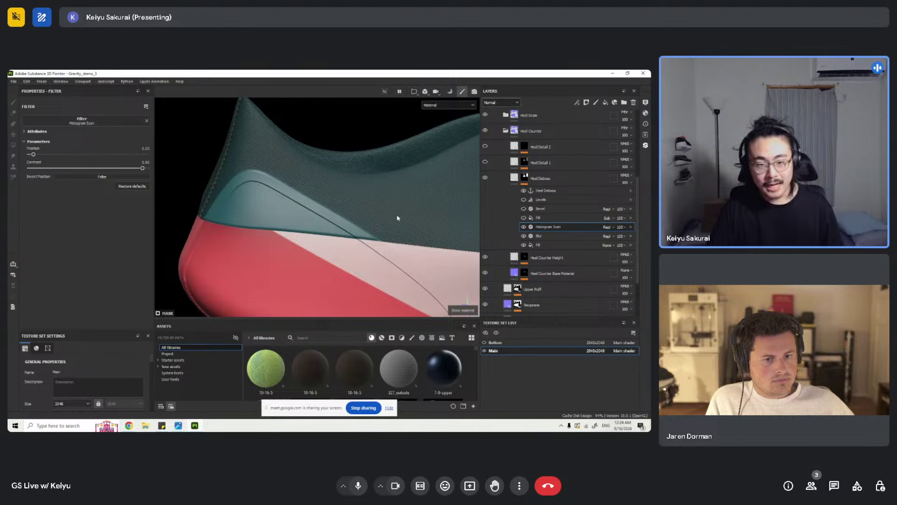
pyautogui.keyDown('alt'); pyautogui.moveTo(398, 218); pyautogui.dragTo(353, 234); pyautogui.keyUp('alt')
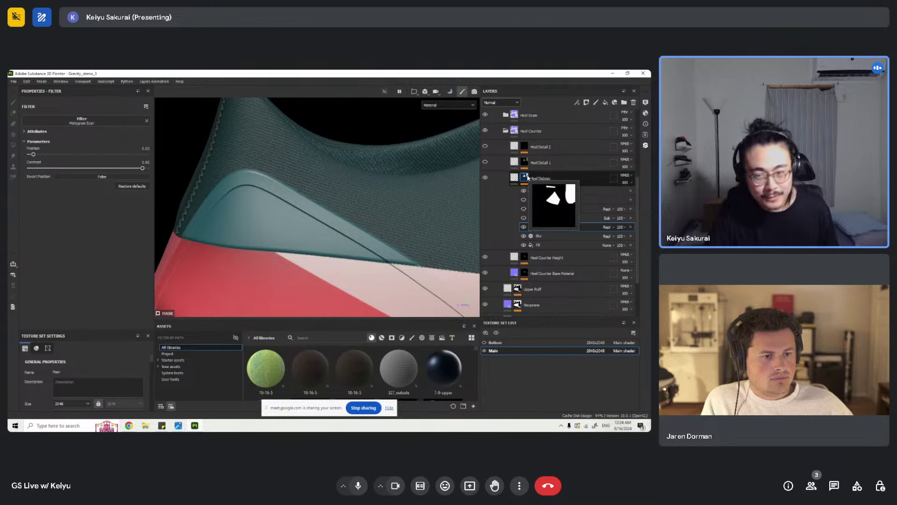
# - Isolate the Heel Deboss mask, show its subtracting Fill effect, and open the Fill's anchored grayscale settings
pyautogui.keyDown('alt'); pyautogui.click(528, 178); pyautogui.keyUp('alt')
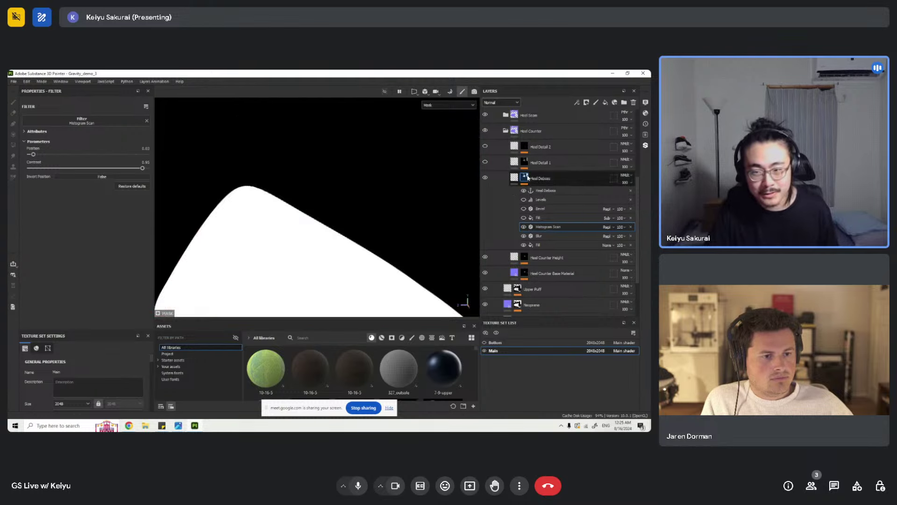
pyautogui.click(541, 219)
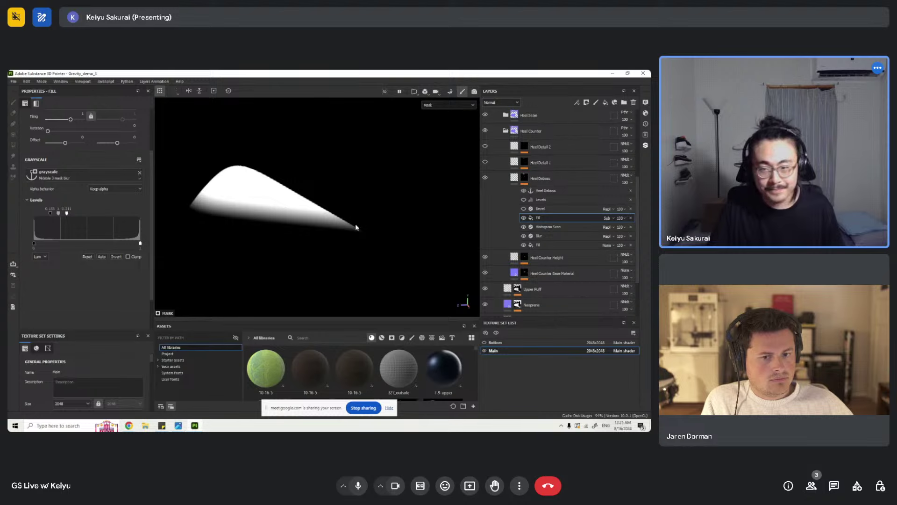
# - Show the Heel Deboss mask's Bevel and Levels effects again and examine the debossed heel counter in material view
pyautogui.click(524, 209)
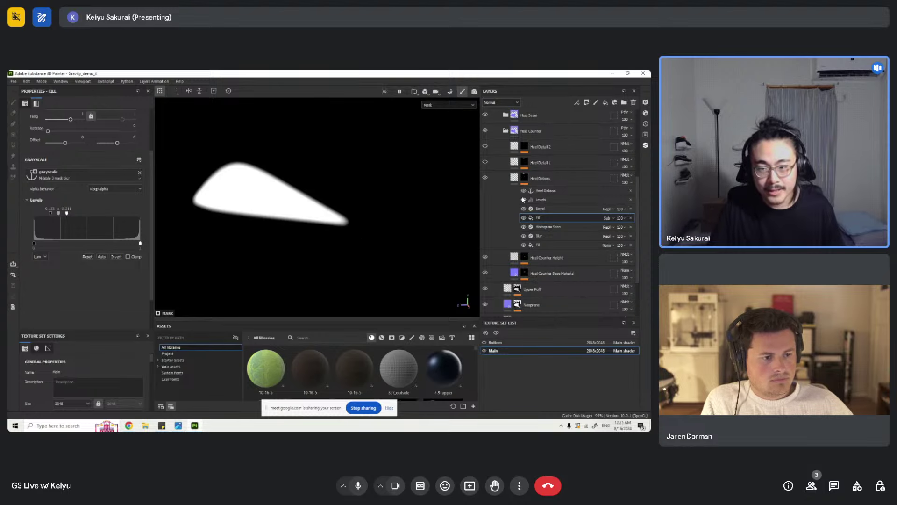
pyautogui.click(515, 178)
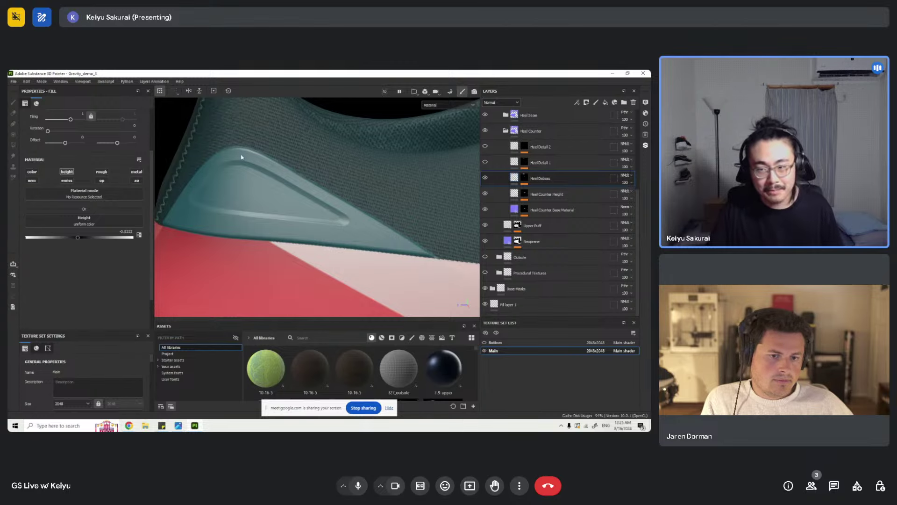
# - Isolate the Heel Deboss mask, hide its Levels and Bevel effects, and compare the shape with the subtracting Fill off and on
pyautogui.click(524, 178)
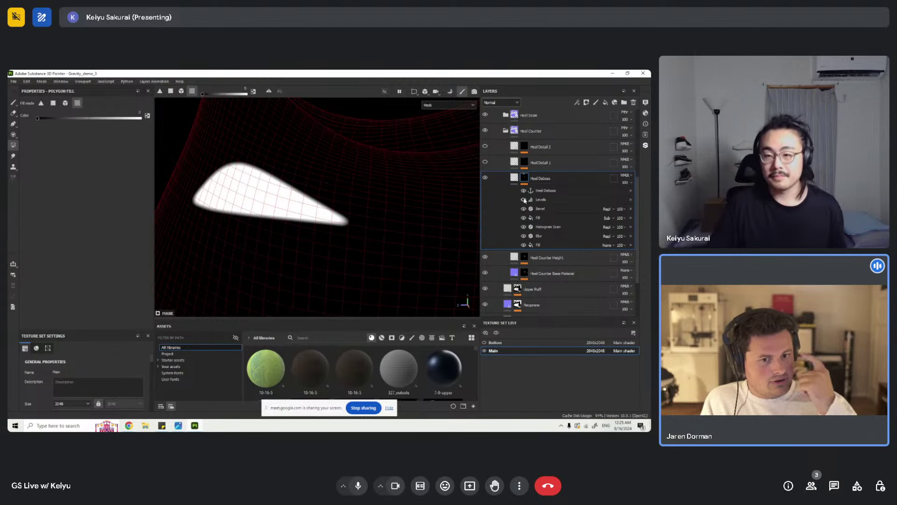
pyautogui.click(524, 199)
pyautogui.click(524, 209)
pyautogui.click(524, 218)
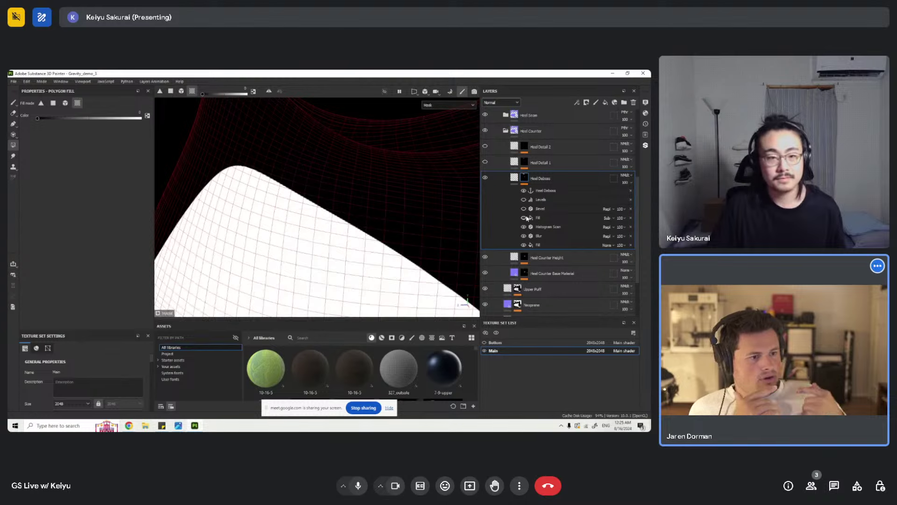
pyautogui.click(525, 218)
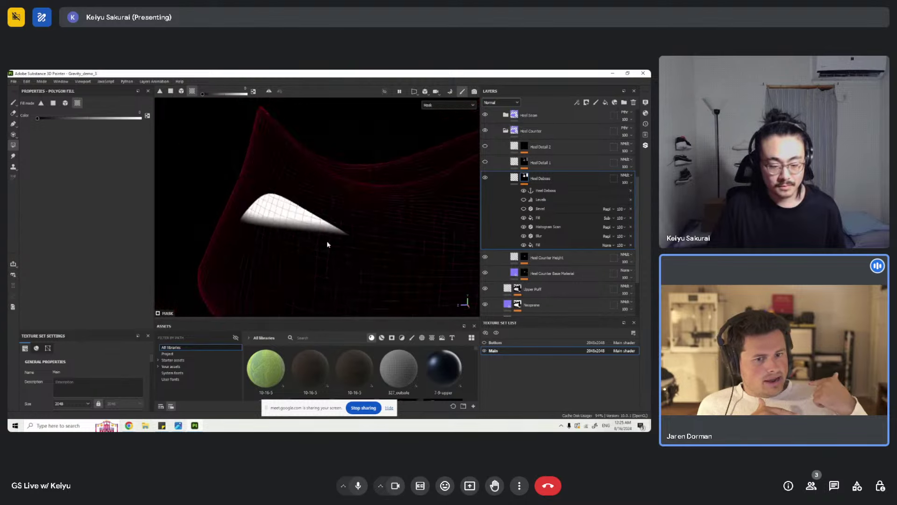
pyautogui.click(541, 218)
pyautogui.rightClick(543, 219)
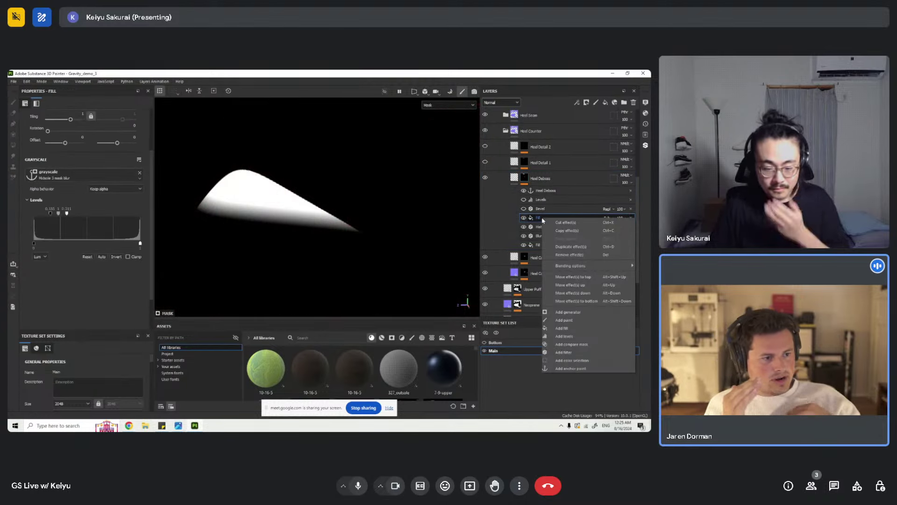
pyautogui.click(542, 219)
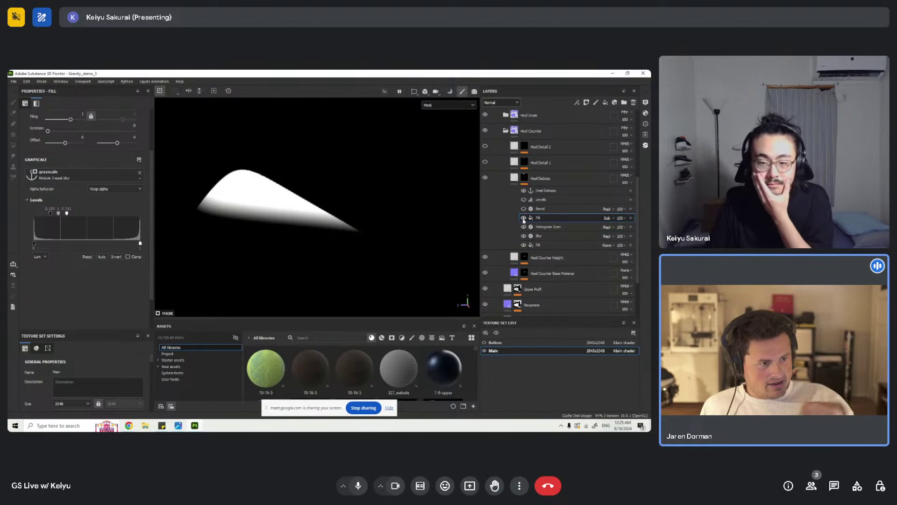
pyautogui.click(524, 218)
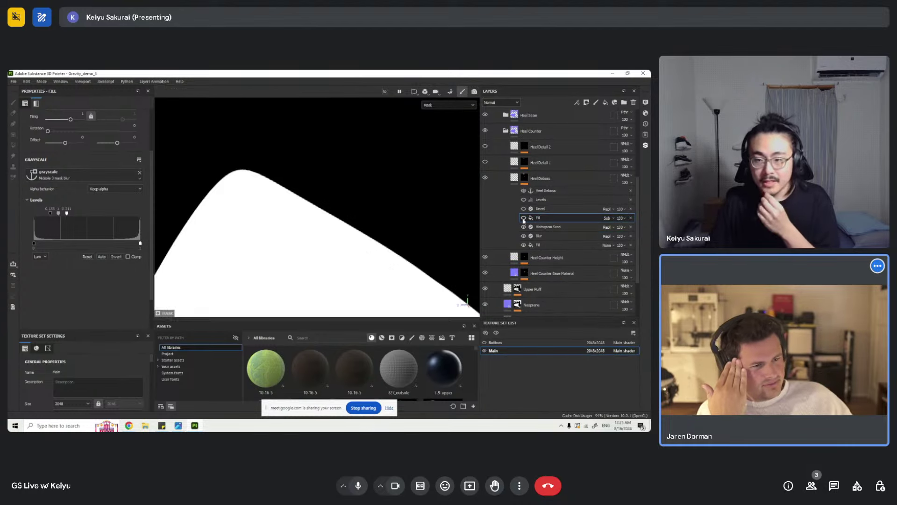
pyautogui.click(524, 218)
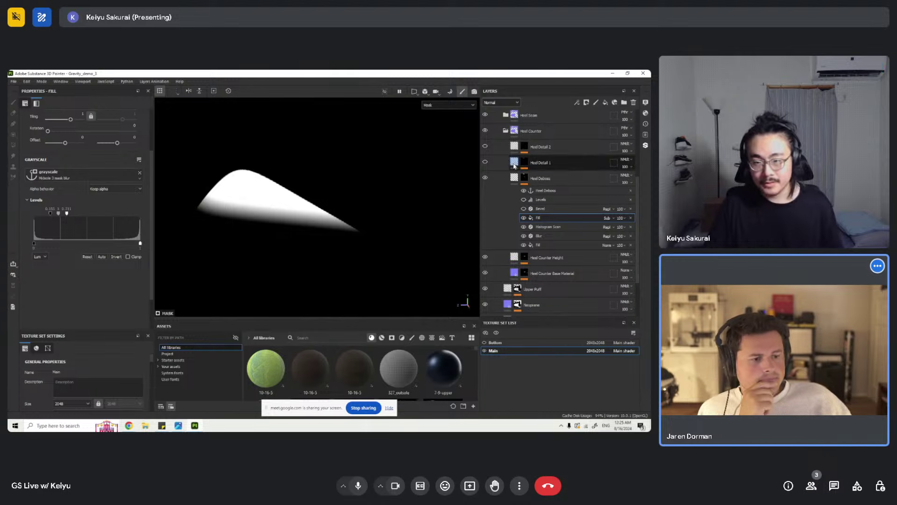
# - Return to material view, switch the layer stack's channel to Base color, and hide the Upper Base folder
pyautogui.press('m')
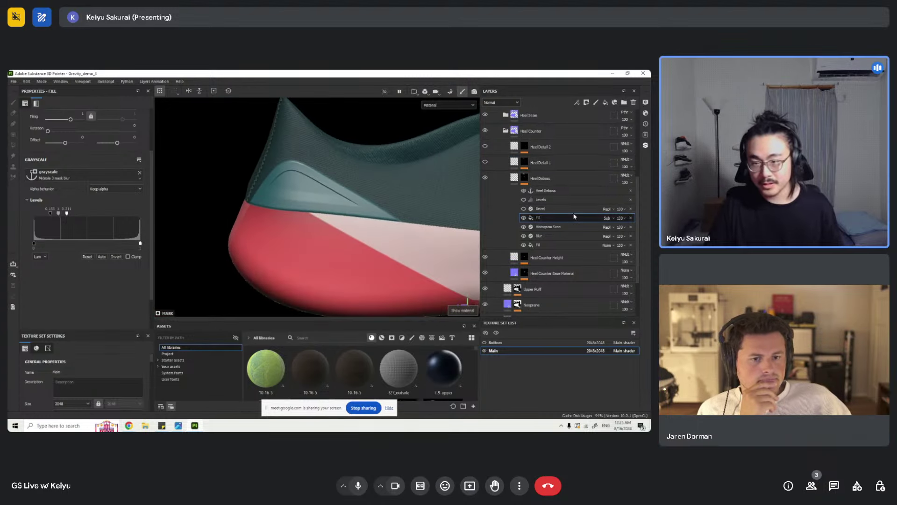
pyautogui.scroll(5, 498, 146)
pyautogui.click(502, 104)
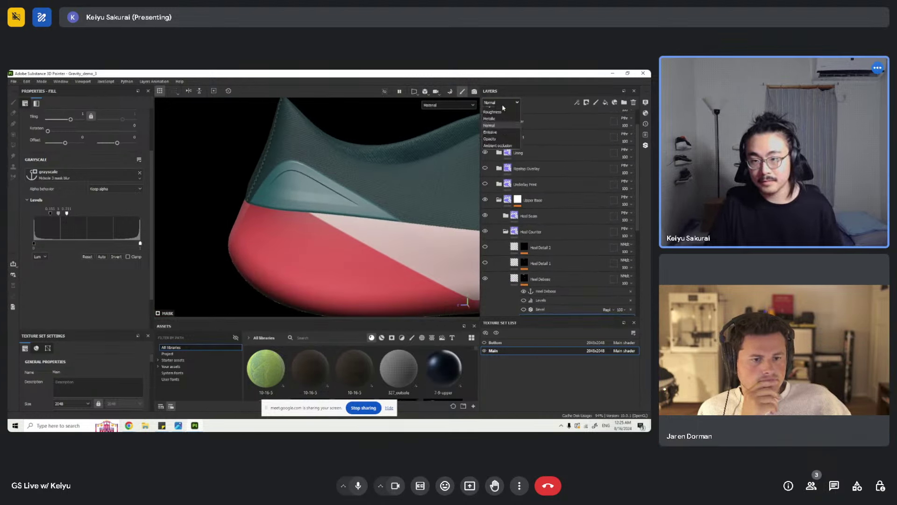
pyautogui.click(500, 111)
pyautogui.click(507, 200)
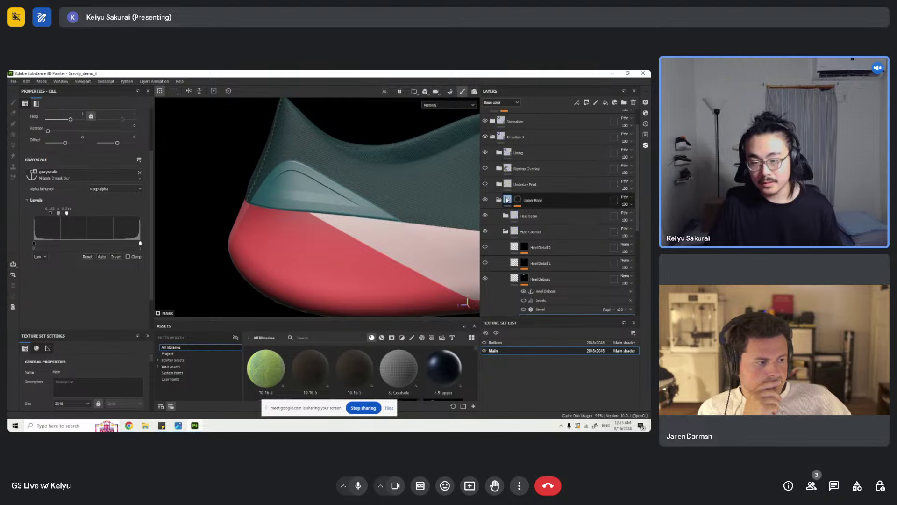
pyautogui.click(487, 200)
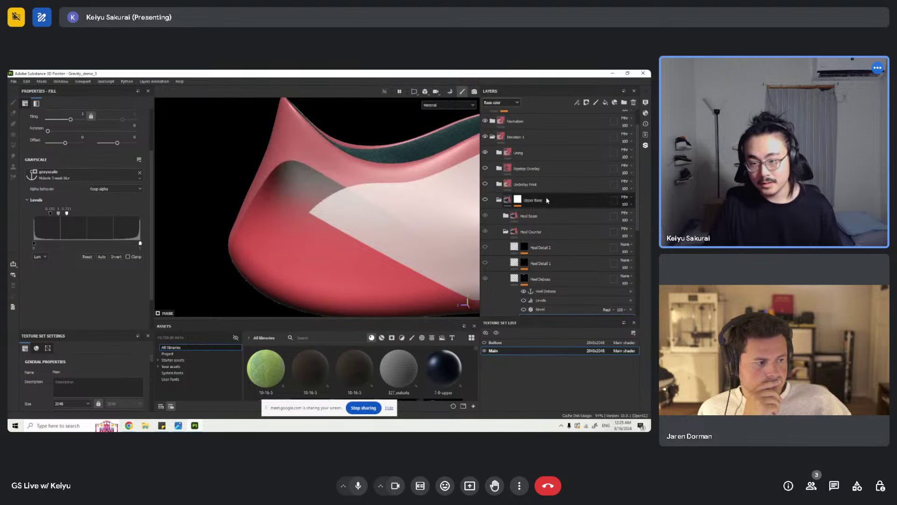
# - Expand the base masks folder and change the Midsole 3 layer's base color to turquoise
pyautogui.scroll(-5, 545, 218)
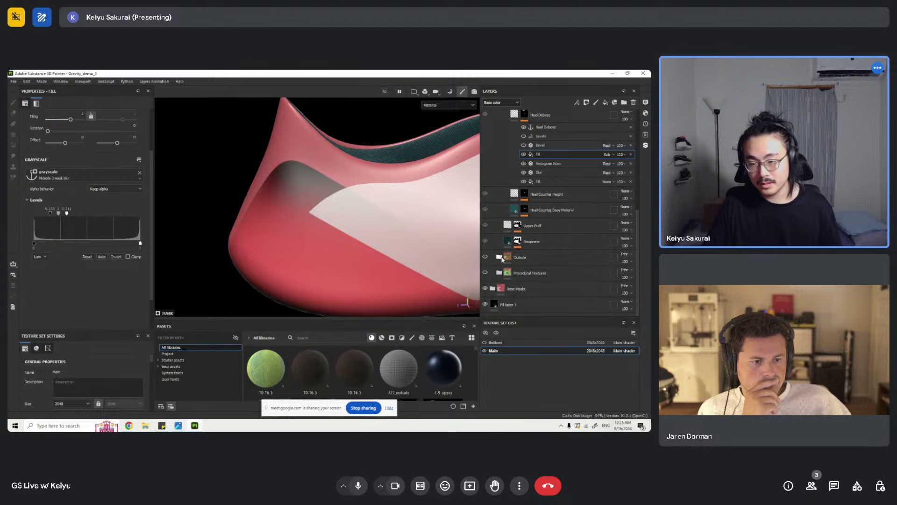
pyautogui.click(493, 289)
pyautogui.scroll(-2, 510, 279)
pyautogui.scroll(-1, 509, 279)
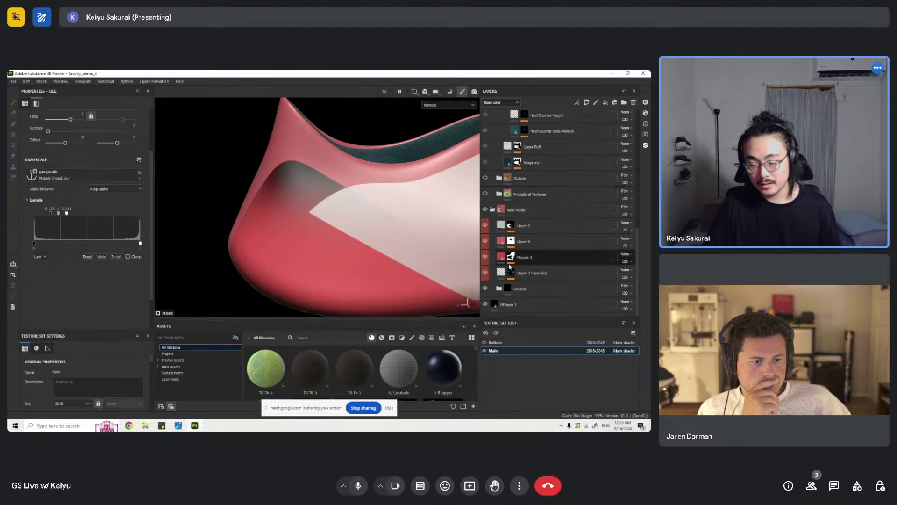
pyautogui.click(502, 258)
pyautogui.click(114, 232)
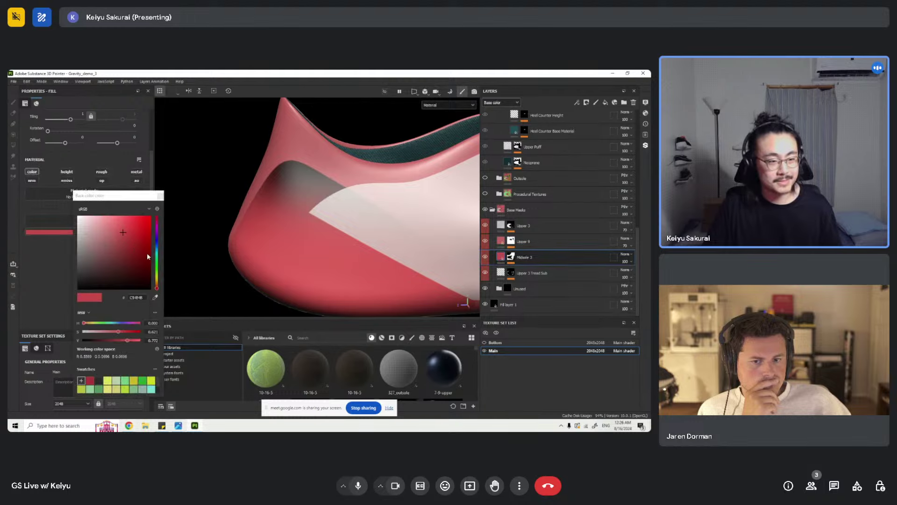
pyautogui.click(158, 254)
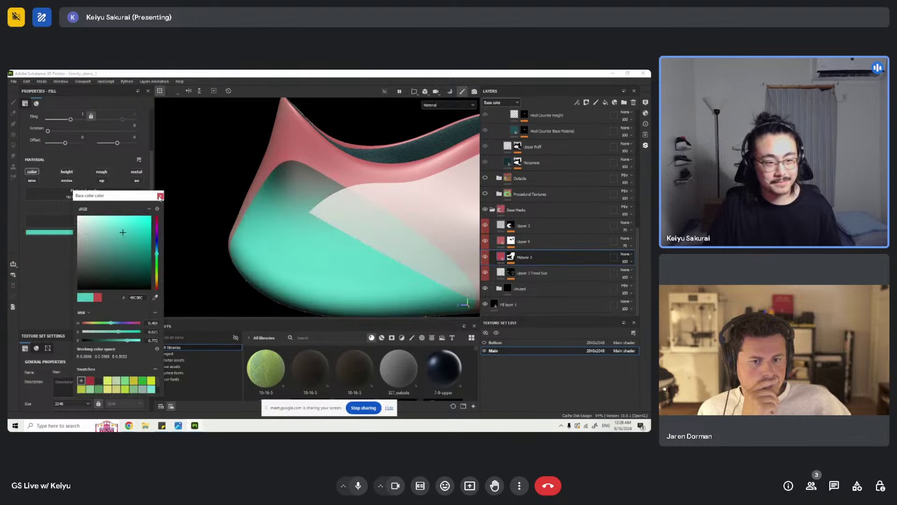
pyautogui.keyDown('alt'); pyautogui.moveTo(268, 225); pyautogui.dragTo(327, 227); pyautogui.keyUp('alt')
# - Show the Upper Base folder again and locate the Heel Deboss layer inside its Heel Counter group
pyautogui.scroll(3, 554, 230)
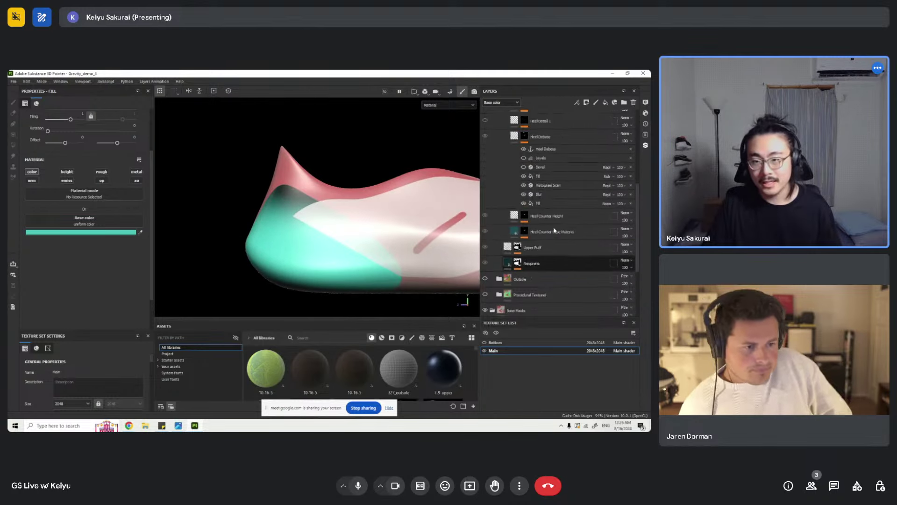
pyautogui.scroll(4, 542, 215)
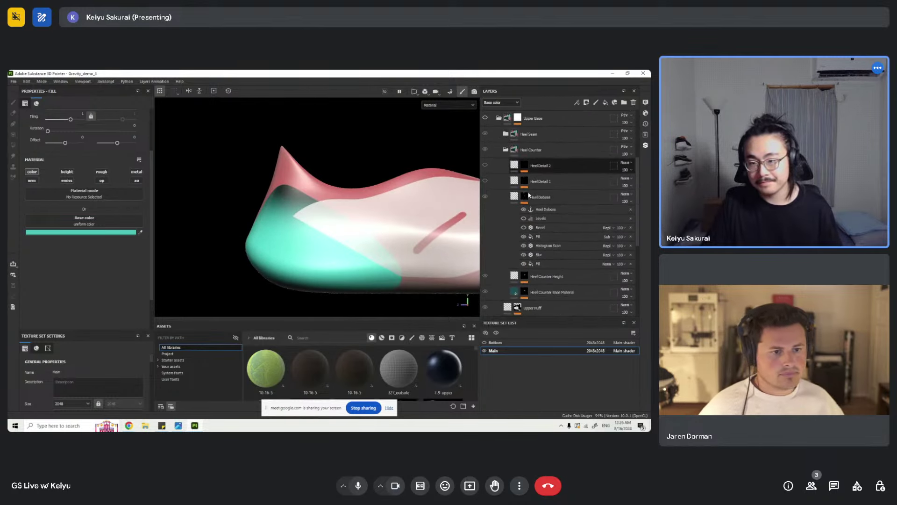
pyautogui.scroll(2, 496, 173)
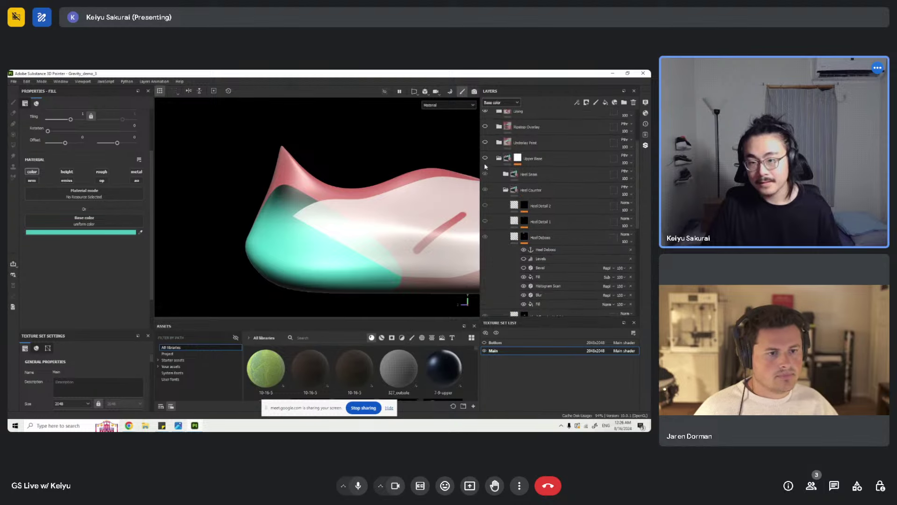
pyautogui.scroll(-4, 539, 197)
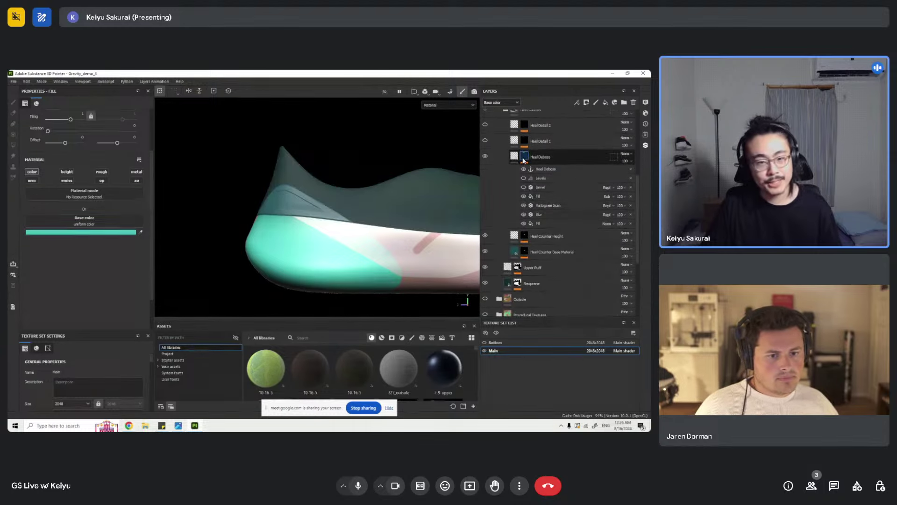
# - Isolate the Heel Deboss mask and turn its subtracting Fill effect off to examine the full unsubtracted shape
pyautogui.press('4')
pyautogui.click(523, 197)
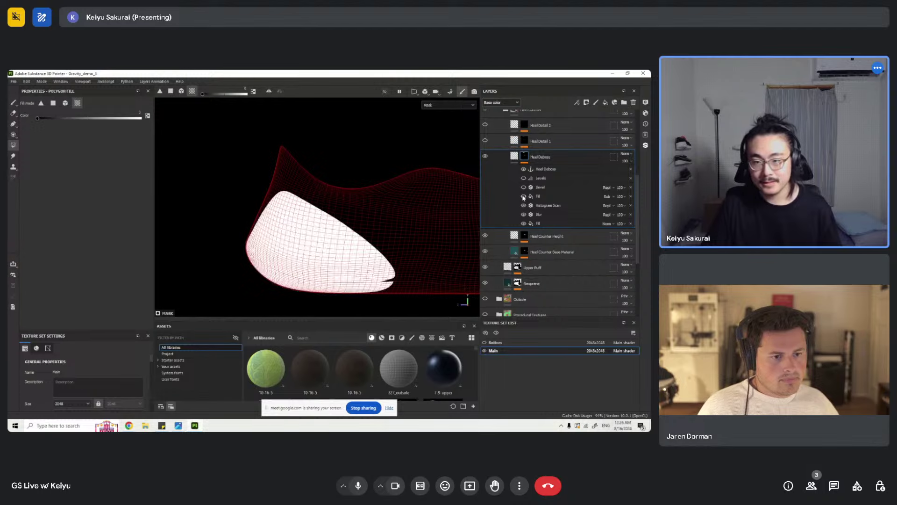
pyautogui.click(524, 196)
pyautogui.click(524, 196)
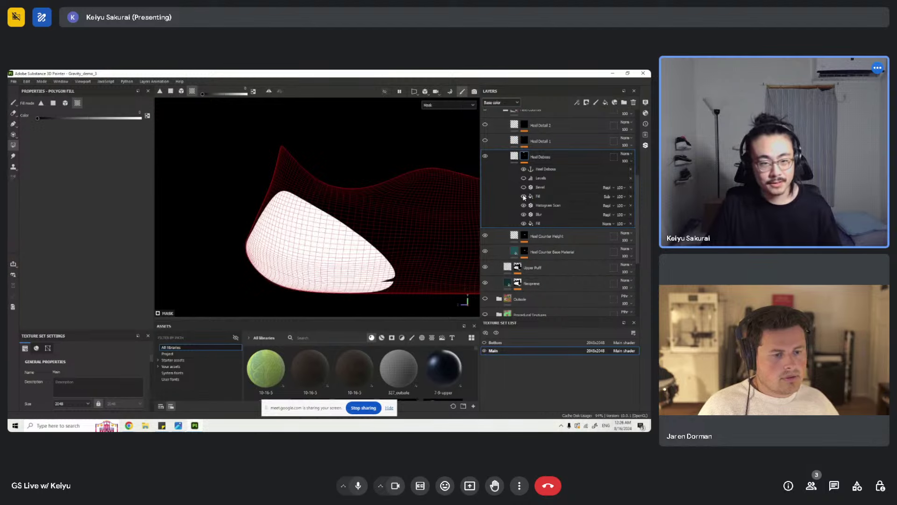
# - Try Normal blending on the Heel Deboss mask's upper Fill, compare it off and on, and undo the blending change
pyautogui.click(607, 196)
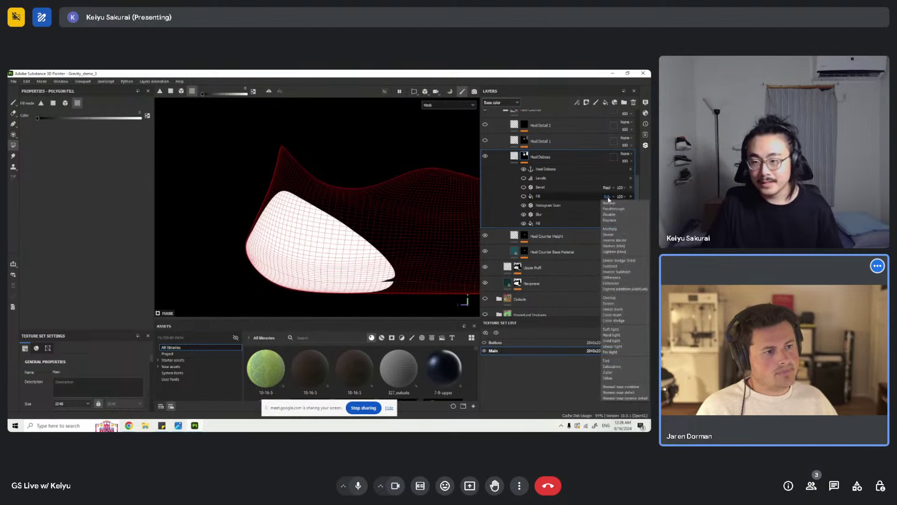
pyautogui.click(603, 204)
pyautogui.click(524, 196)
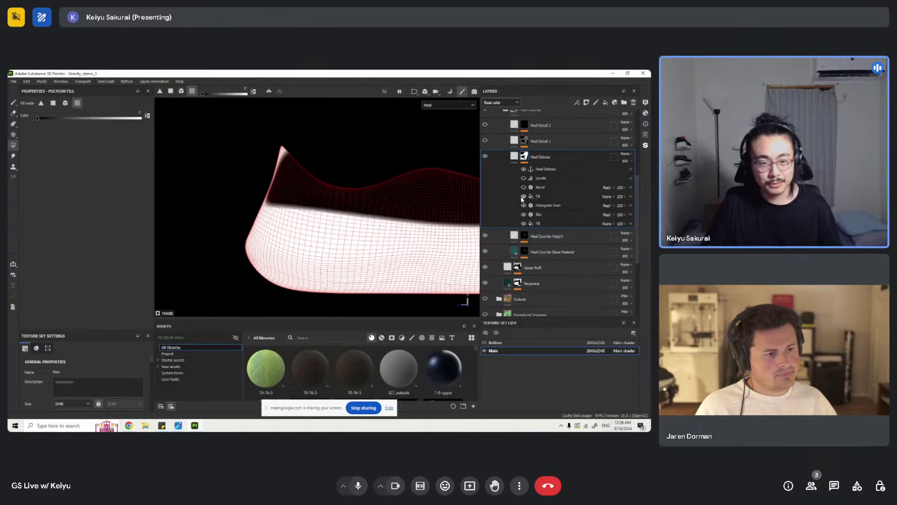
pyautogui.click(523, 197)
pyautogui.click(523, 196)
pyautogui.hotkey('ctrl', 'z')
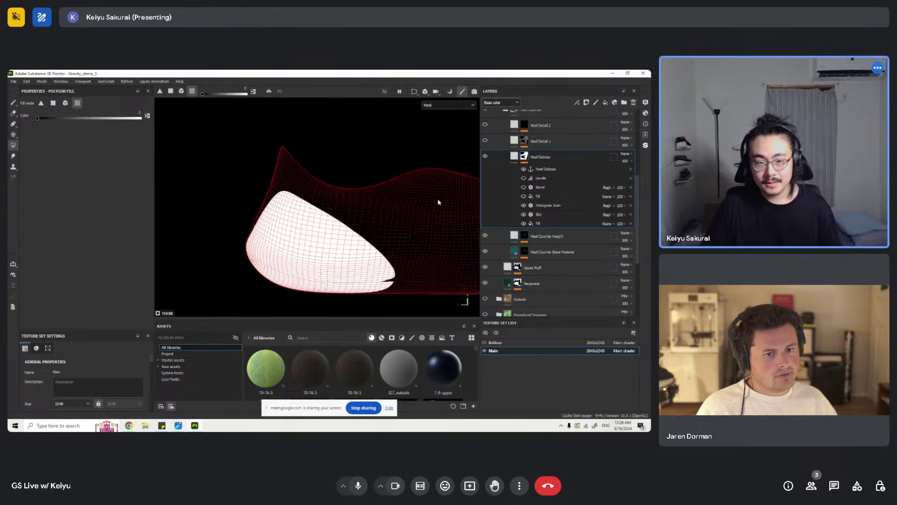
# - Restore the Heel Deboss mask's Fill, Bevel and Levels effects and inspect the deboss on the shoe up close from several angles
pyautogui.click(524, 196)
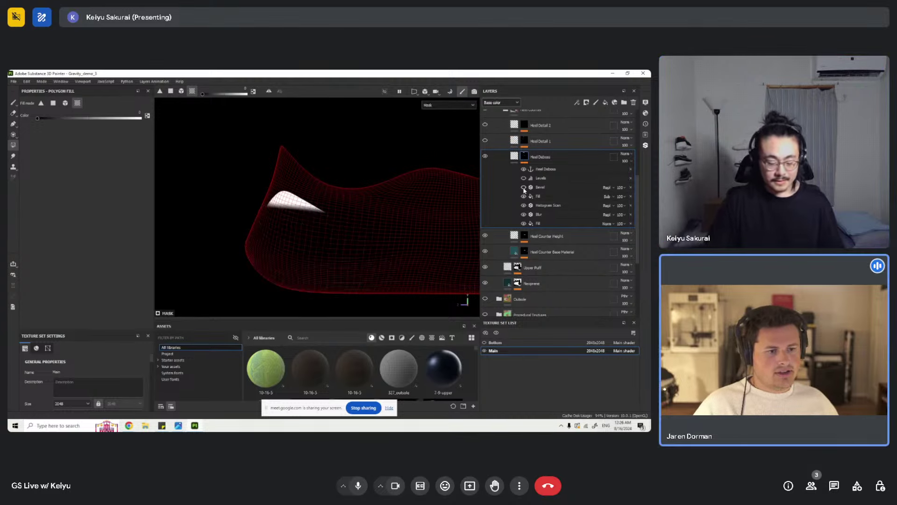
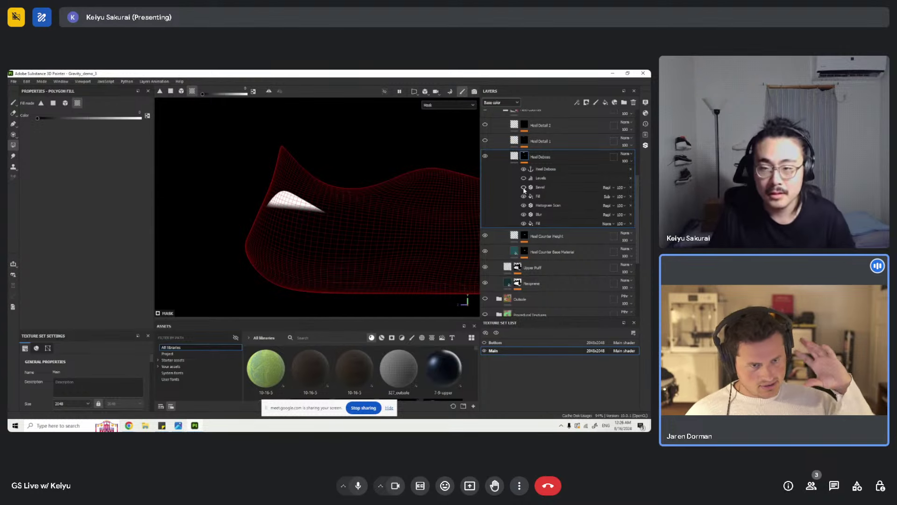
pyautogui.click(523, 188)
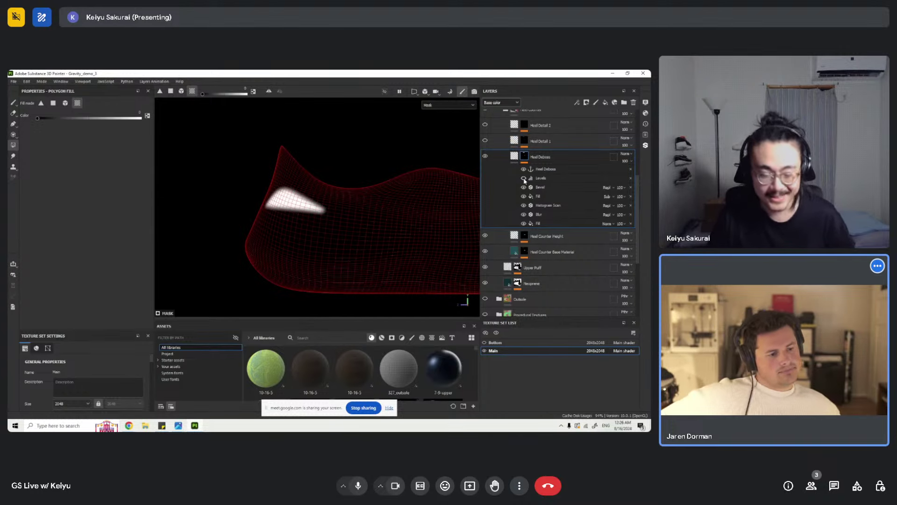
pyautogui.click(524, 178)
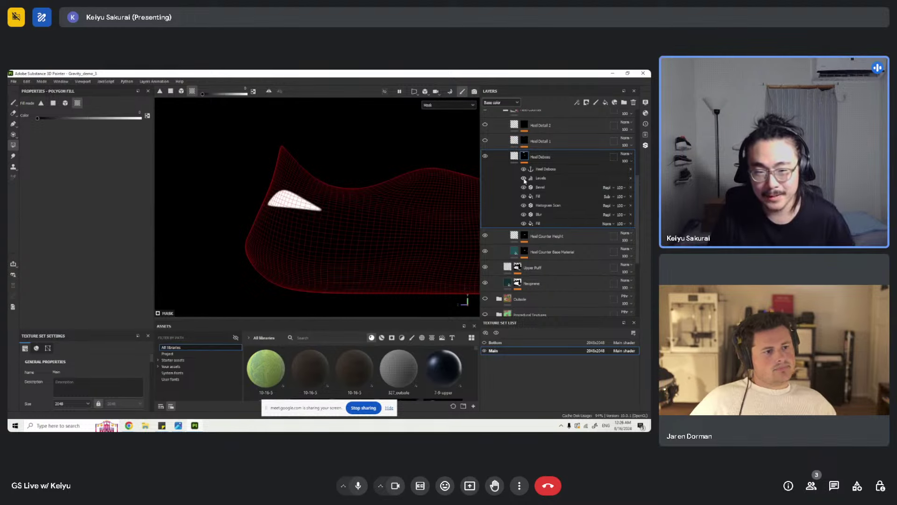
pyautogui.click(514, 156)
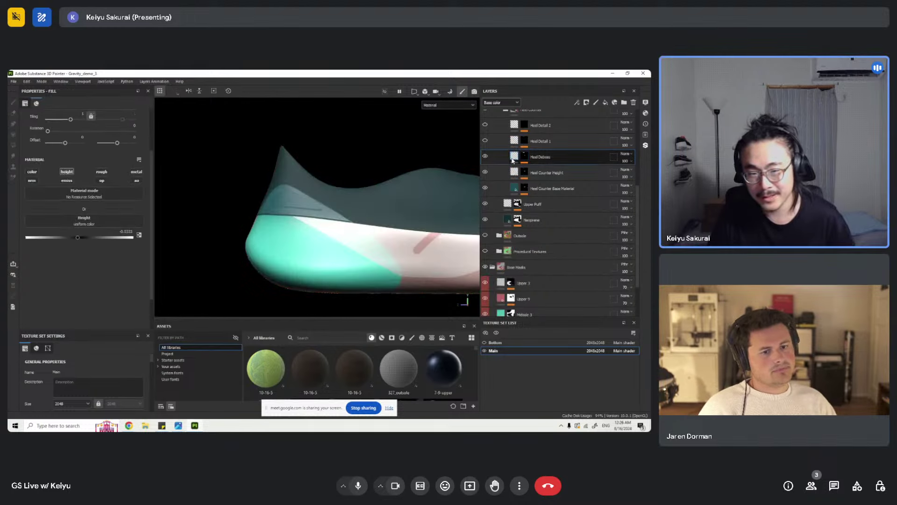
pyautogui.keyDown('alt'); pyautogui.moveTo(326, 192); pyautogui.dragTo(291, 214); pyautogui.keyUp('alt')
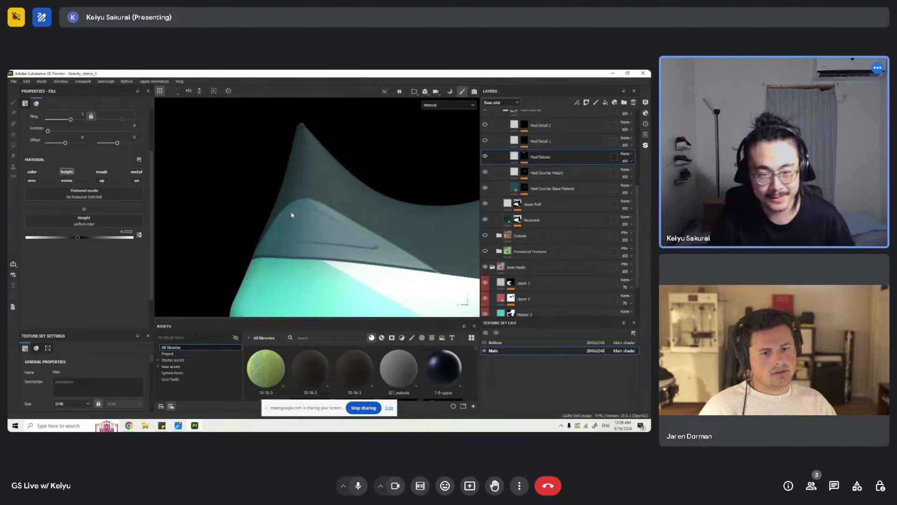
pyautogui.moveTo(414, 180)
pyautogui.keyDown('alt'); pyautogui.mouseDown()
pyautogui.moveTo(304, 256)
pyautogui.moveTo(285, 246)
pyautogui.mouseUp(); pyautogui.keyUp('alt')
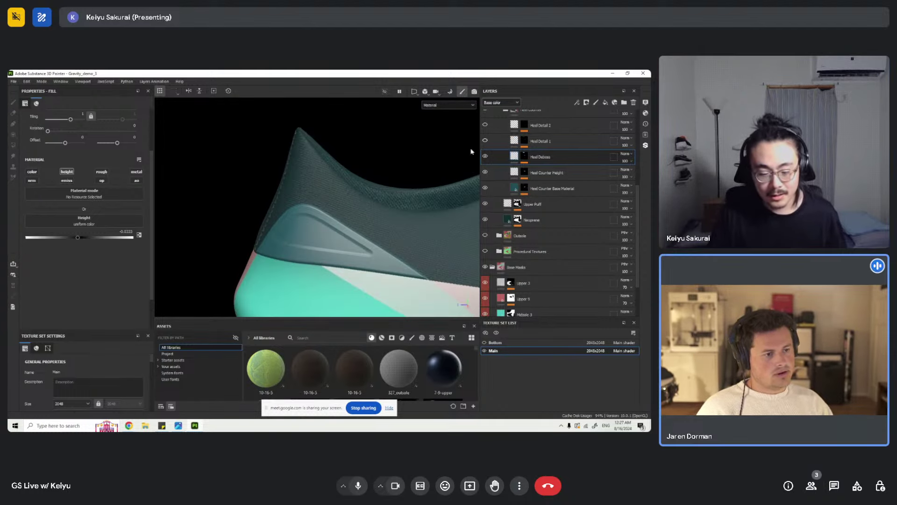
pyautogui.keyDown('alt'); pyautogui.moveTo(385, 201); pyautogui.dragTo(380, 200); pyautogui.keyUp('alt')
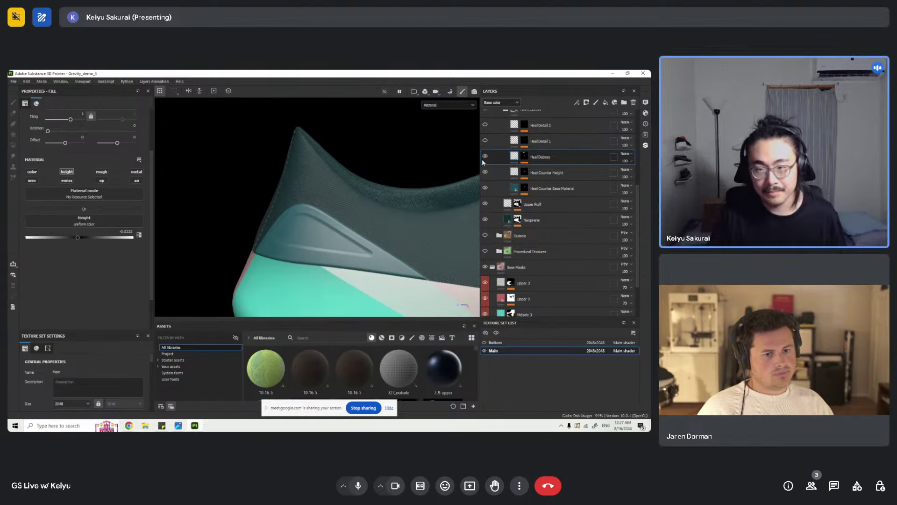
# - Compare the isolated Heel Deboss mask with the layer's height effect in material view
pyautogui.keyDown('alt'); pyautogui.click(524, 158); pyautogui.keyUp('alt')
pyautogui.click(513, 157)
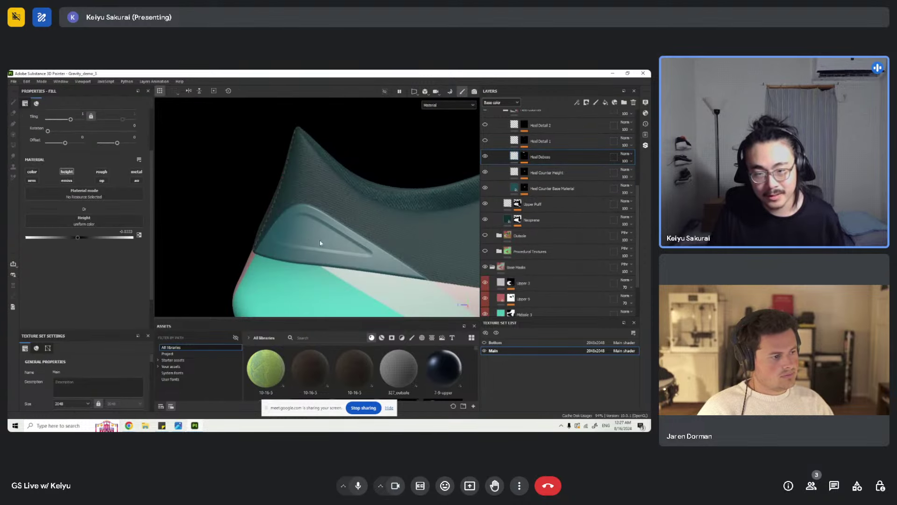
pyautogui.click(525, 157)
pyautogui.click(515, 156)
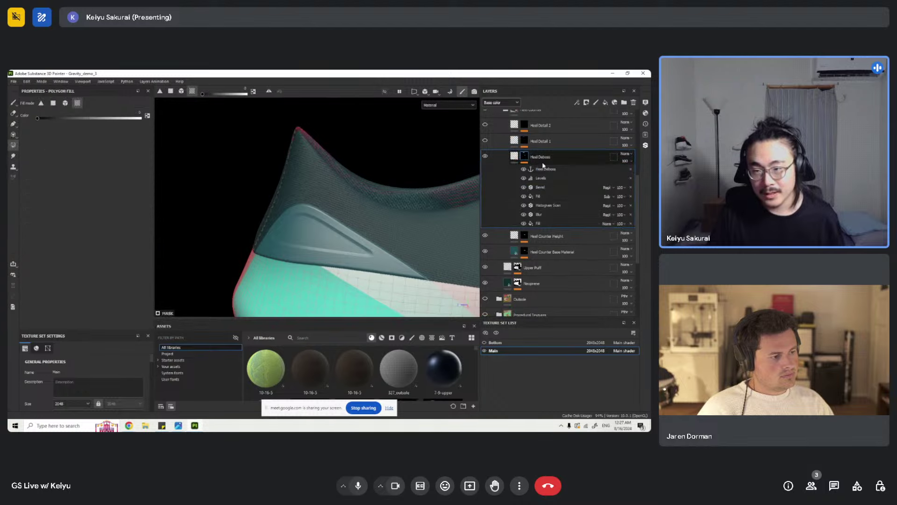
pyautogui.click(515, 155)
# - Open the Heel Detail 1 layer's mask
pyautogui.click(526, 142)
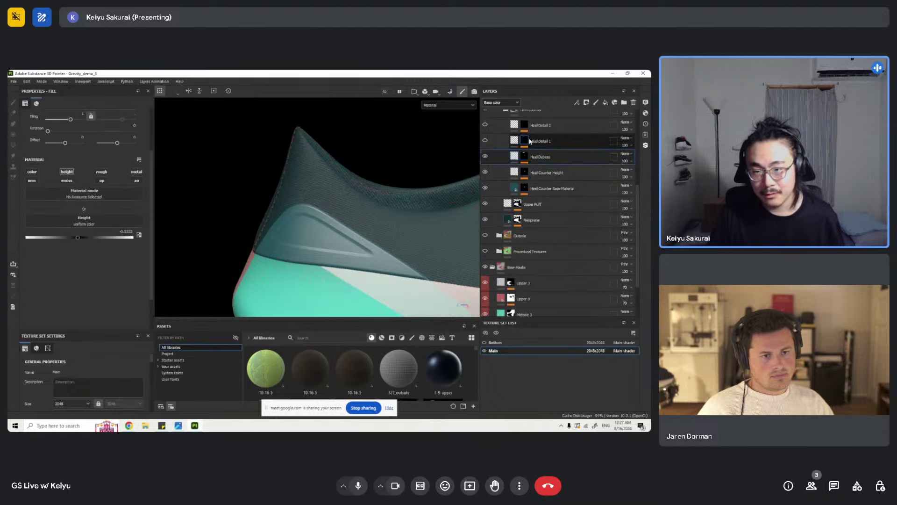
# - Turn on the Hexagon Triangle fill in the Heel Detail 1 mask and inspect the pattern on the heel in material view
pyautogui.click(514, 142)
pyautogui.click(523, 162)
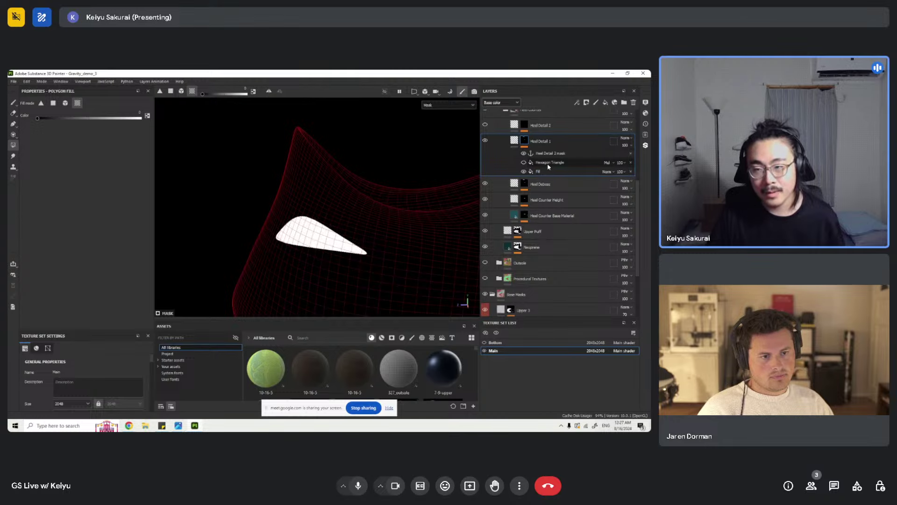
pyautogui.click(572, 164)
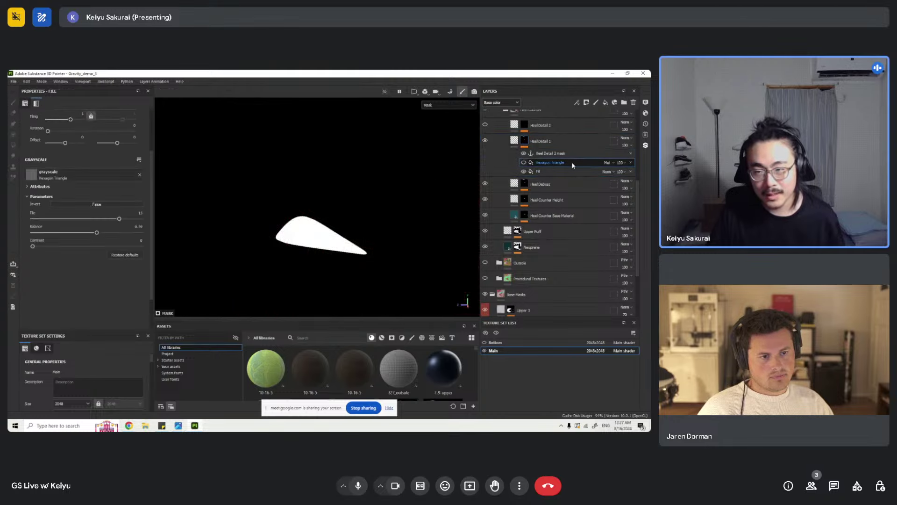
pyautogui.click(524, 162)
pyautogui.scroll(2, 316, 255)
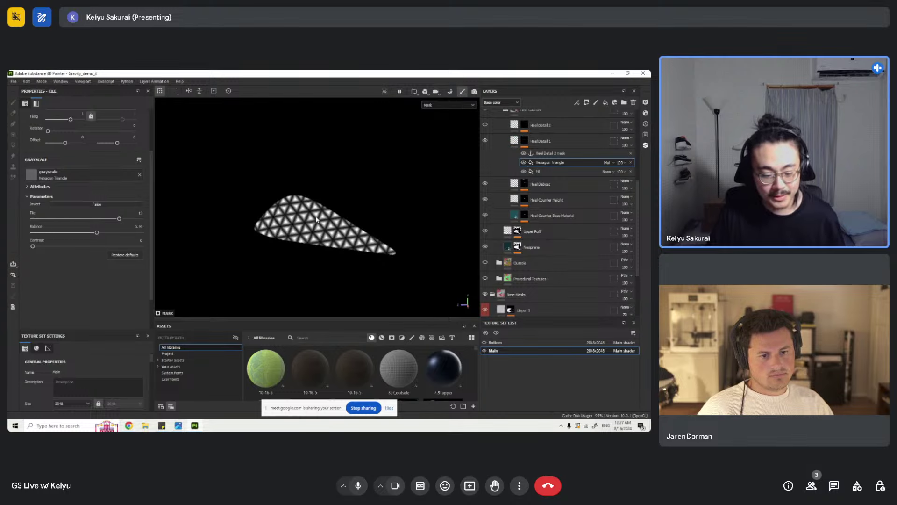
pyautogui.scroll(2, 323, 222)
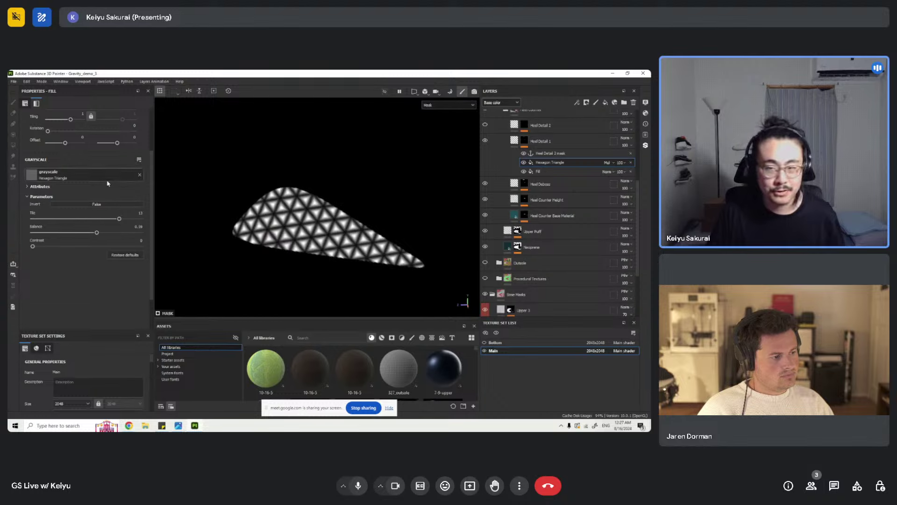
pyautogui.moveTo(514, 144)
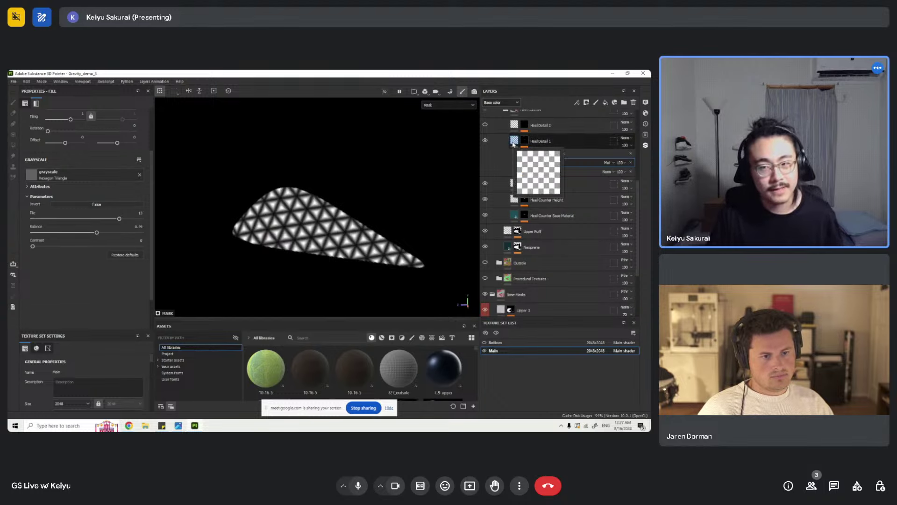
pyautogui.click(513, 140)
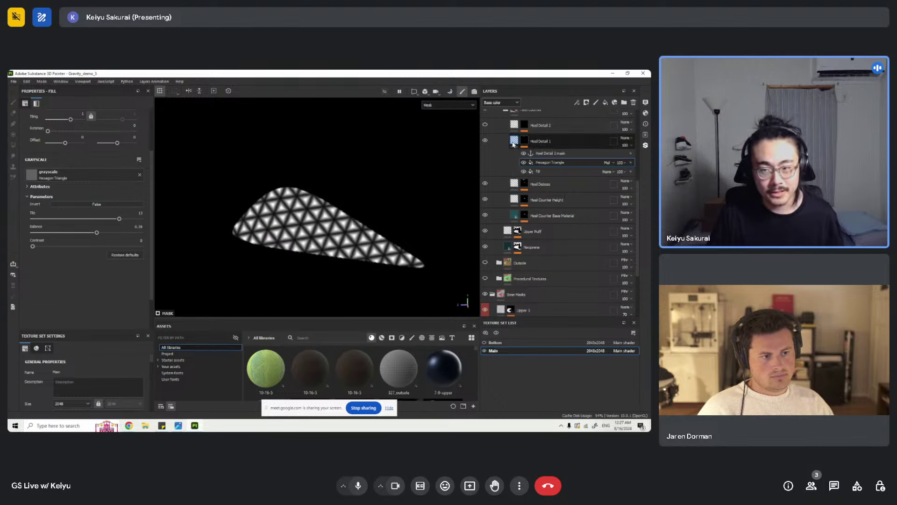
pyautogui.scroll(-2, 343, 234)
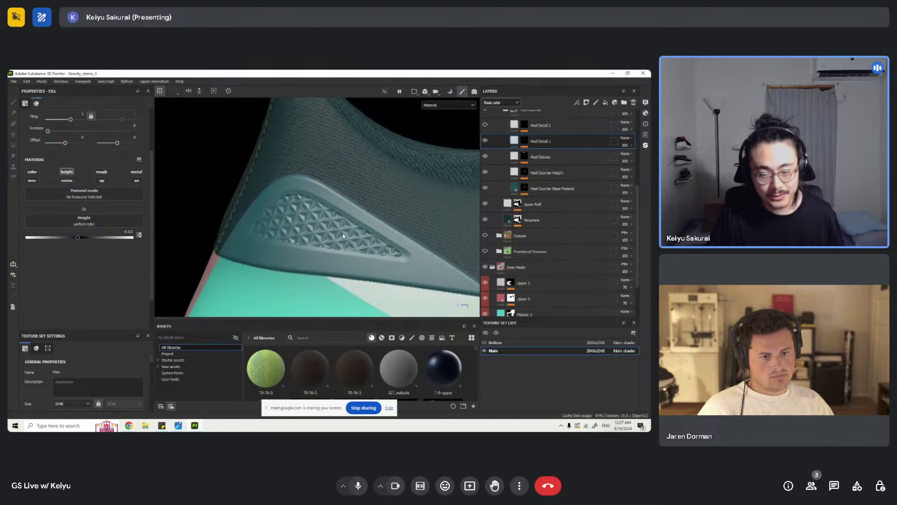
pyautogui.moveTo(343, 233)
pyautogui.keyDown('alt'); pyautogui.mouseDown()
pyautogui.moveTo(351, 199)
pyautogui.moveTo(337, 227)
pyautogui.mouseUp(); pyautogui.keyUp('alt')
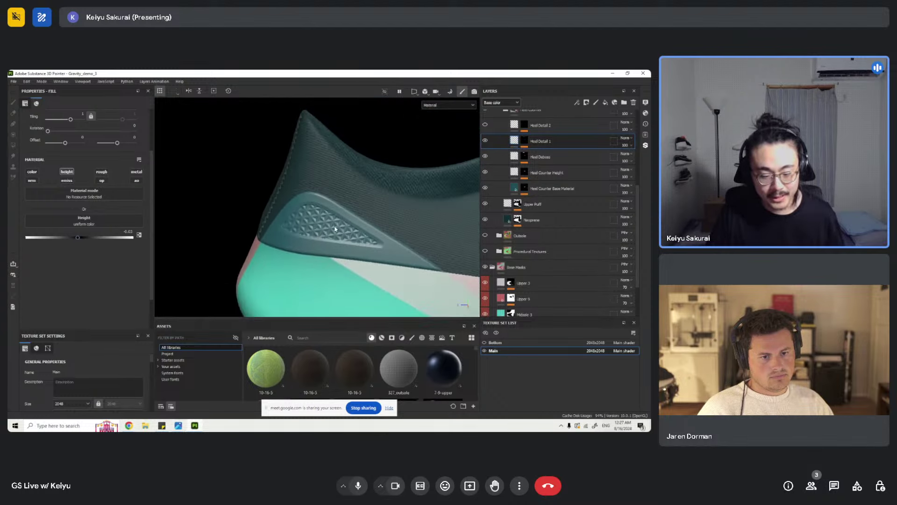
# - Make the Heel Detail 2 layer visible and display its mask on the heel
pyautogui.scroll(1, 534, 163)
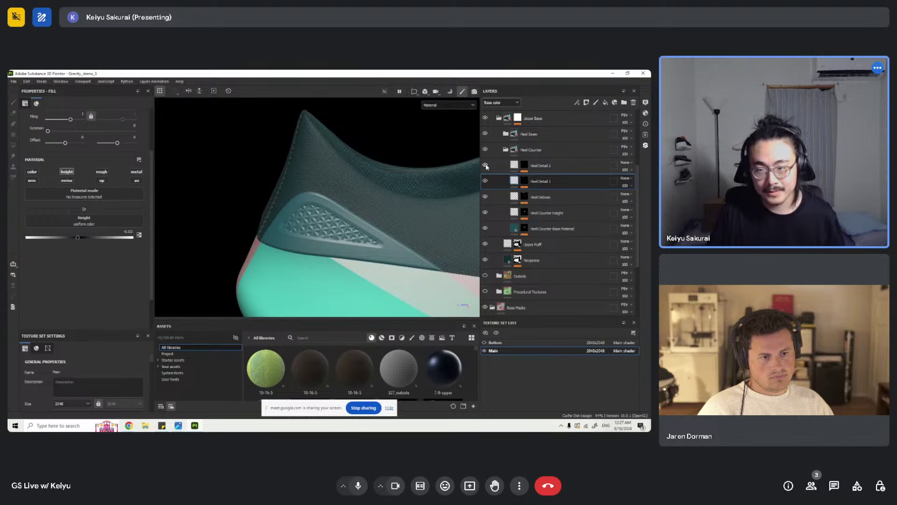
pyautogui.scroll(4, 405, 251)
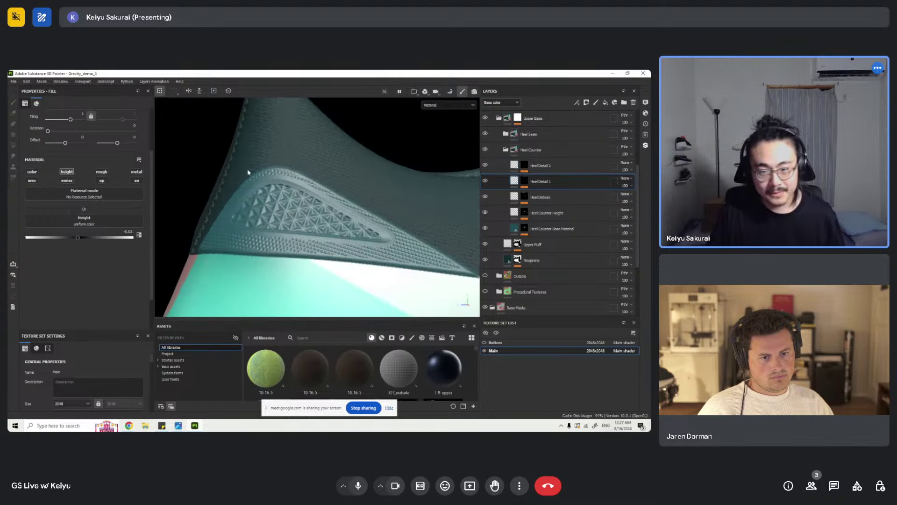
pyautogui.keyDown('alt'); pyautogui.click(524, 165); pyautogui.keyUp('alt')
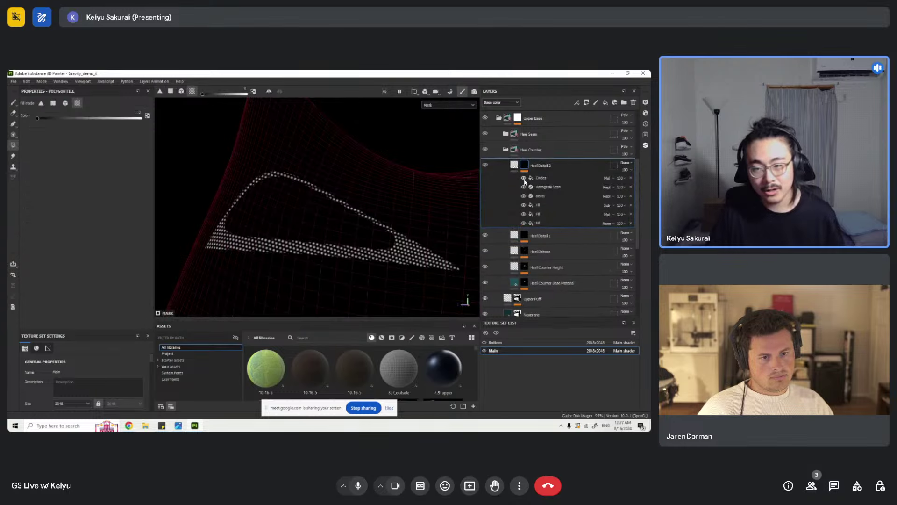
# - Hide the Circles, Histogram Scan and Bevel effects in the Heel Detail 2 mask to reveal the base shape
pyautogui.click(524, 178)
pyautogui.click(524, 187)
pyautogui.click(524, 197)
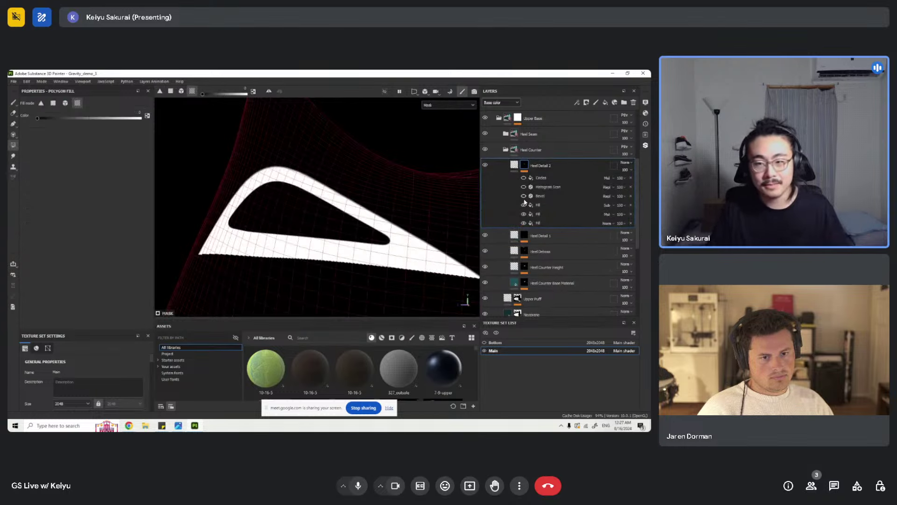
# - Re-enable Bevel, Histogram Scan and Circles one at a time, and inspect the Heel Detail 2 result in material view
pyautogui.click(523, 196)
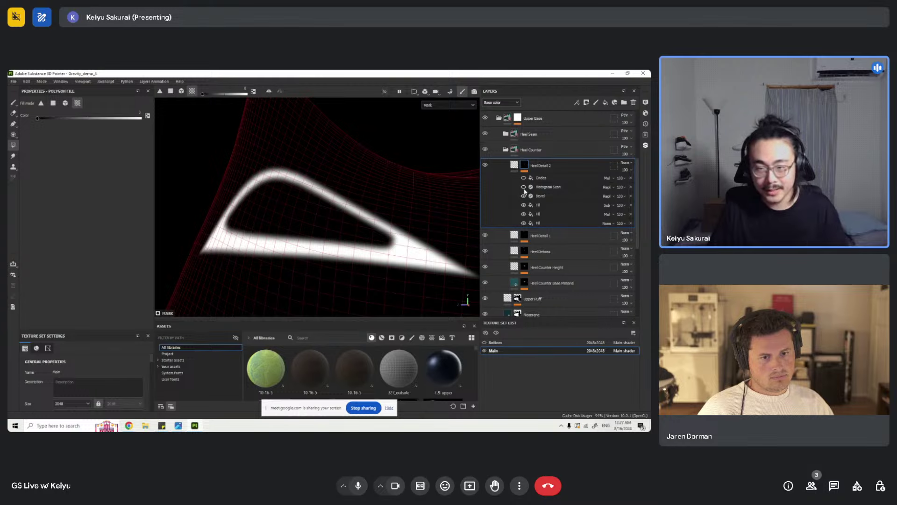
pyautogui.click(524, 187)
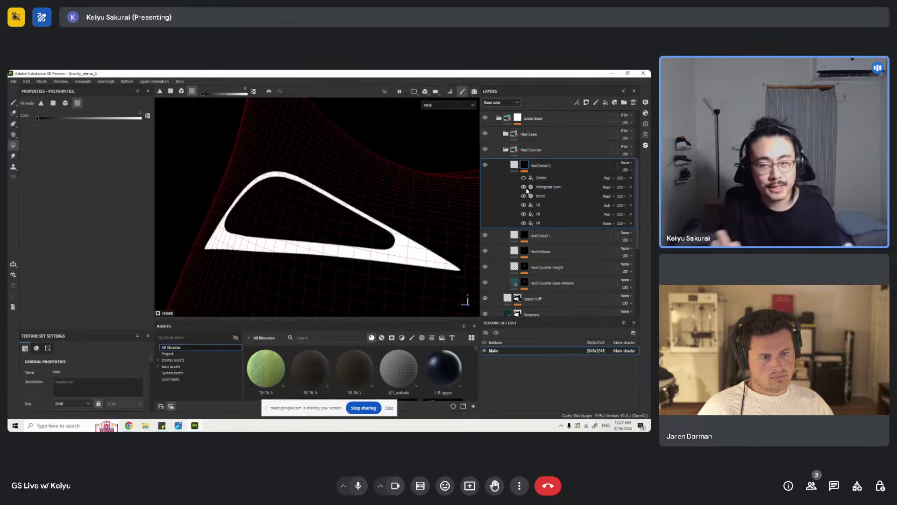
pyautogui.click(548, 188)
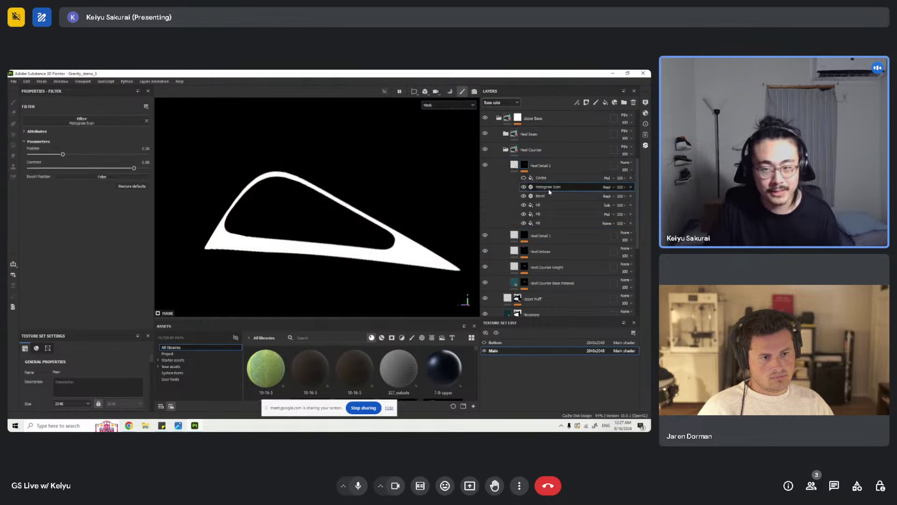
pyautogui.click(524, 178)
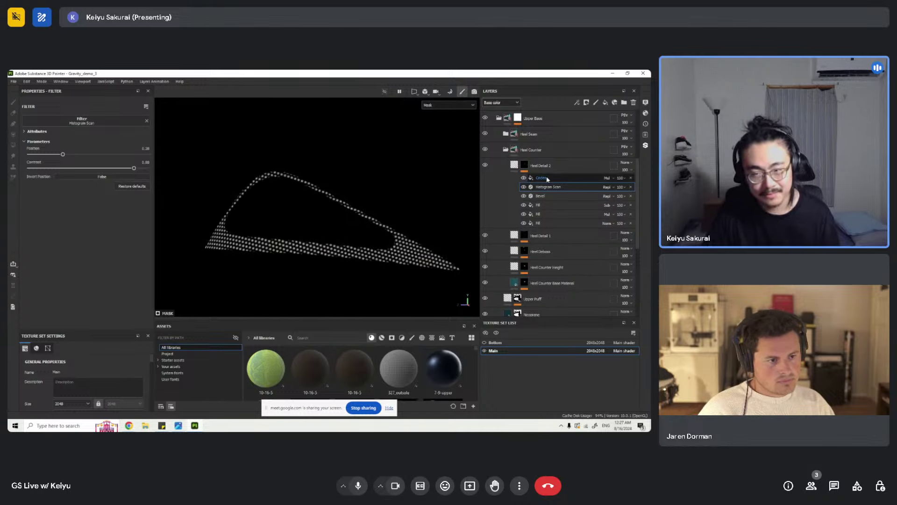
pyautogui.click(542, 178)
pyautogui.click(514, 165)
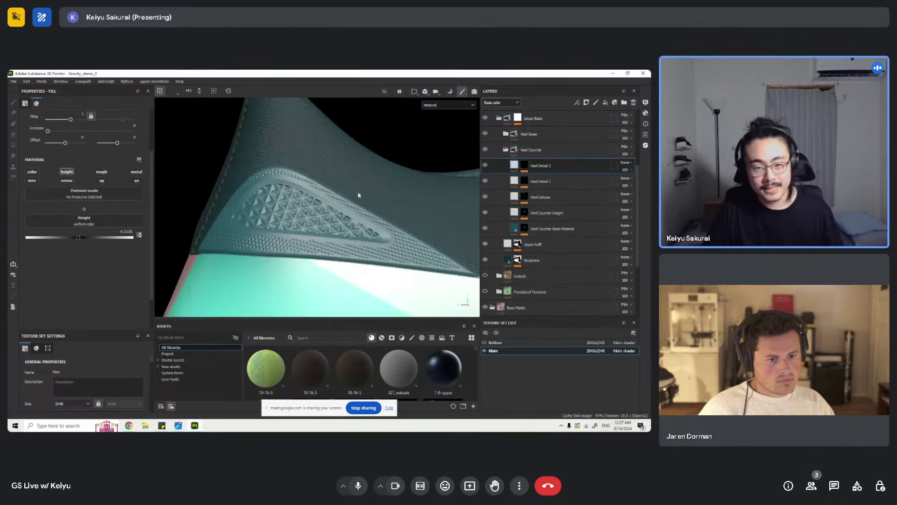
pyautogui.keyDown('alt'); pyautogui.moveTo(357, 192); pyautogui.dragTo(262, 225); pyautogui.keyUp('alt')
pyautogui.moveTo(355, 212)
pyautogui.keyDown('alt'); pyautogui.mouseDown()
pyautogui.moveTo(351, 201)
pyautogui.moveTo(398, 200)
pyautogui.moveTo(358, 198)
pyautogui.mouseUp(); pyautogui.keyUp('alt')
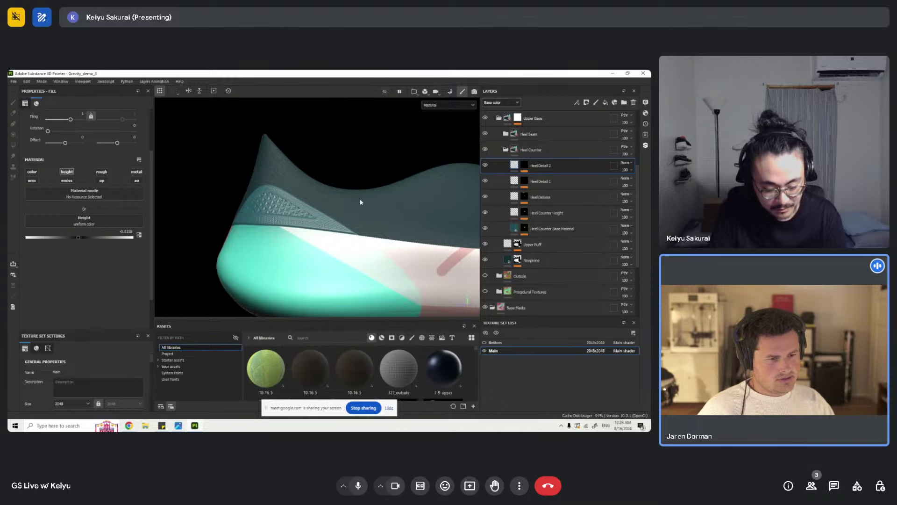
# - With the three upper effects of the Heel Detail 2 mask hidden, compare the mask without and with its subtracting fill
pyautogui.keyDown('alt'); pyautogui.click(523, 165); pyautogui.keyUp('alt')
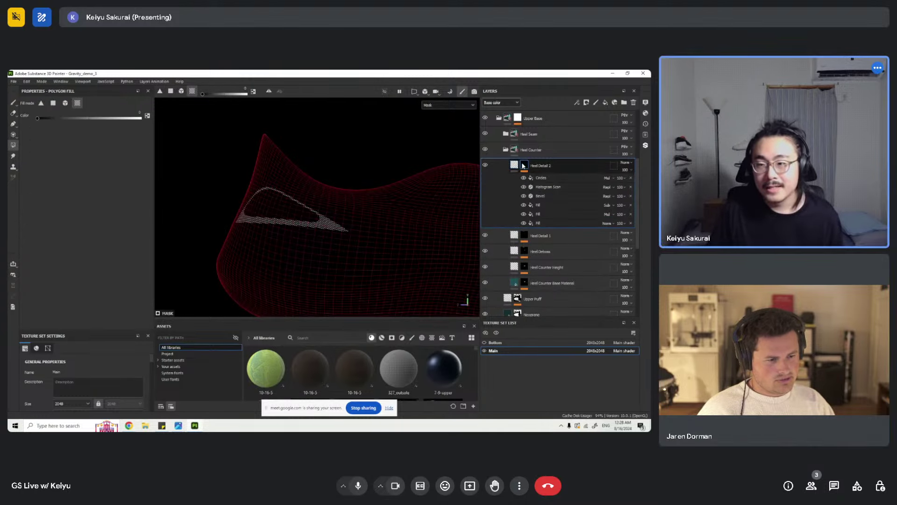
pyautogui.click(523, 187)
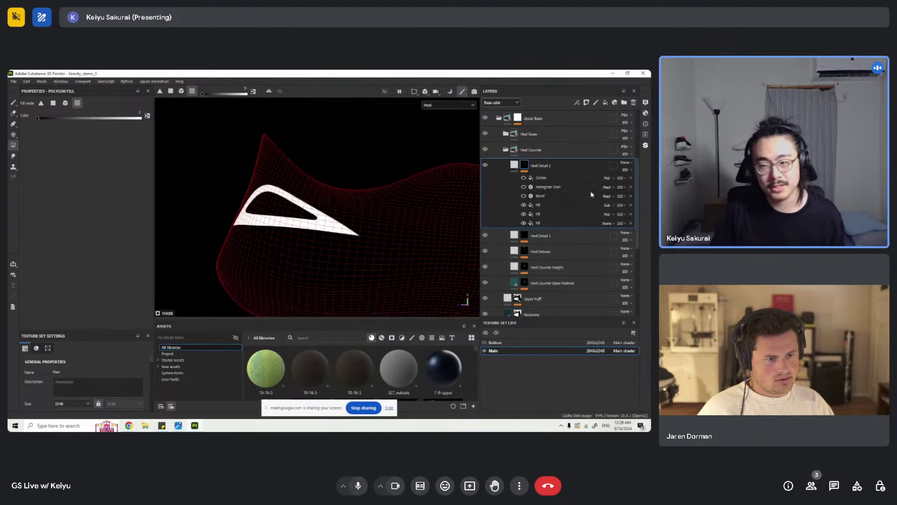
pyautogui.click(559, 214)
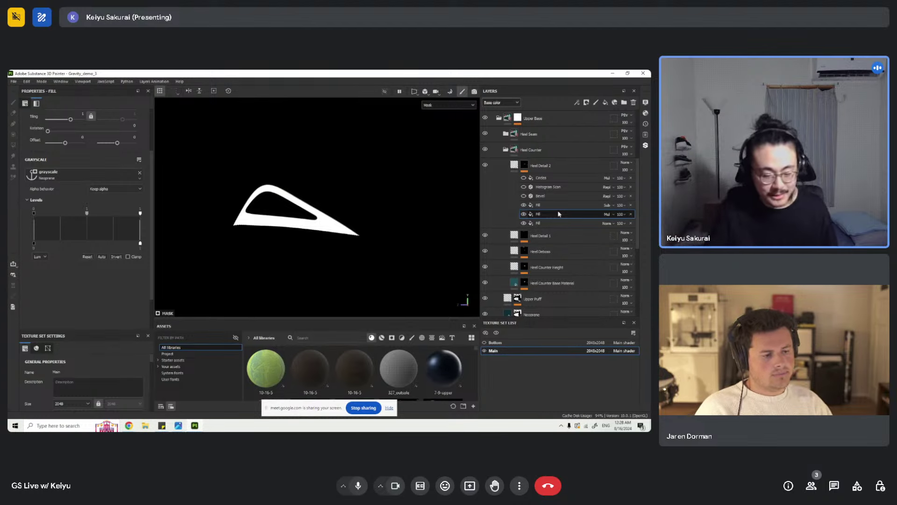
pyautogui.click(524, 206)
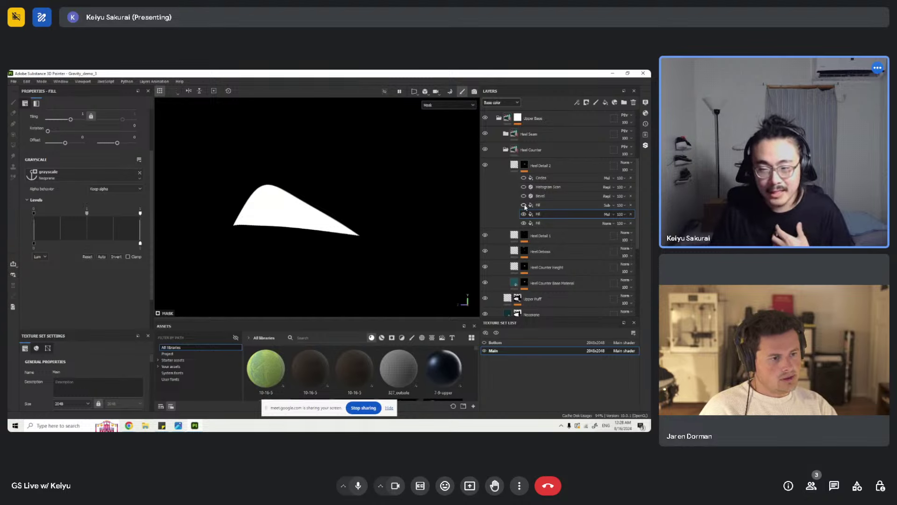
pyautogui.click(525, 206)
# - Re-enable the upper effects of the Heel Detail 2 mask and return to the material view
pyautogui.click(524, 187)
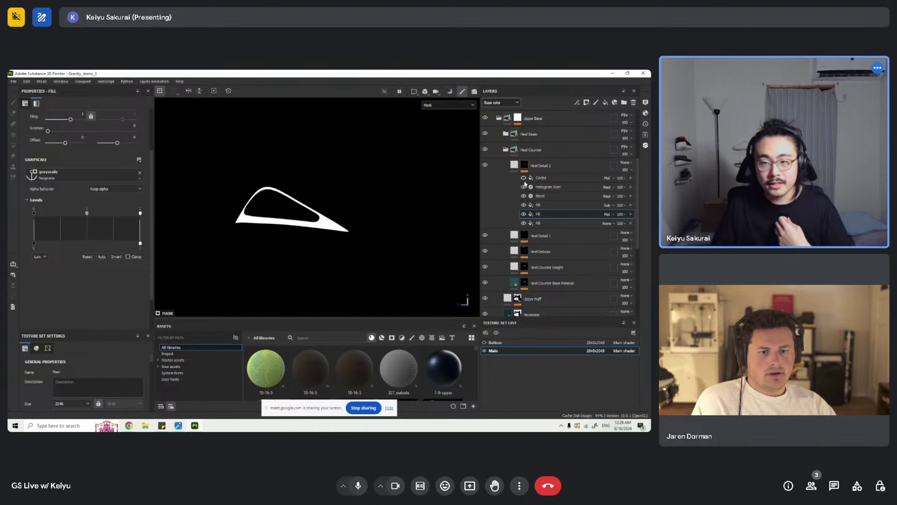
pyautogui.click(524, 178)
pyautogui.click(514, 167)
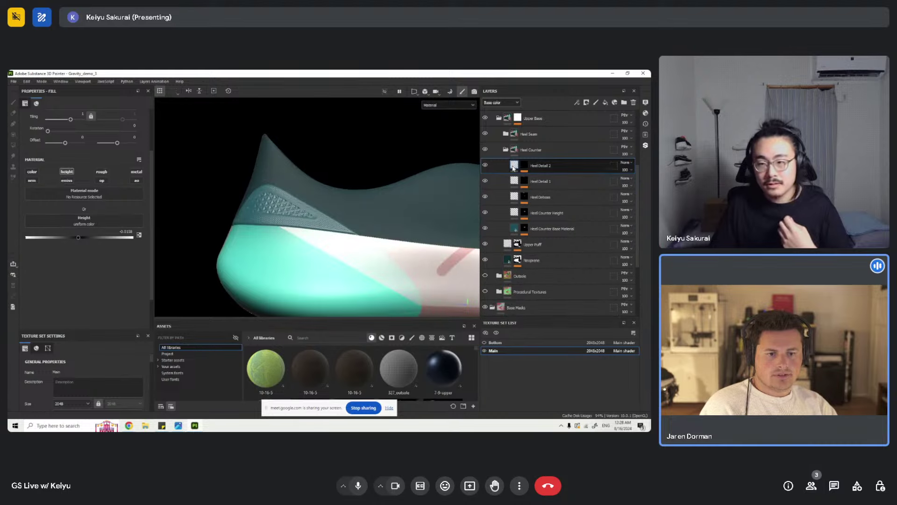
# - Collapse the Heel Counter group, expand Heel Seam, and hide the Seam Tape layer while viewing the back of the heel
pyautogui.click(506, 150)
pyautogui.click(505, 134)
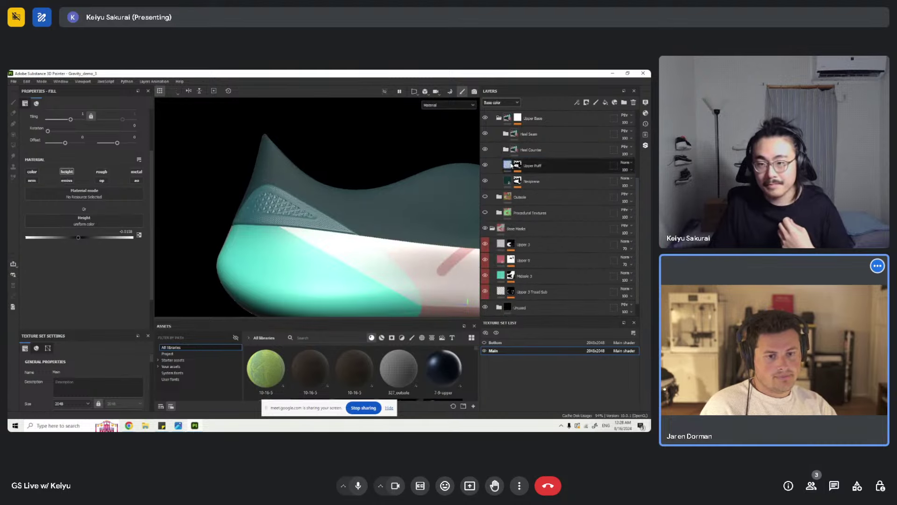
pyautogui.keyDown('alt'); pyautogui.moveTo(334, 156); pyautogui.dragTo(480, 161); pyautogui.keyUp('alt')
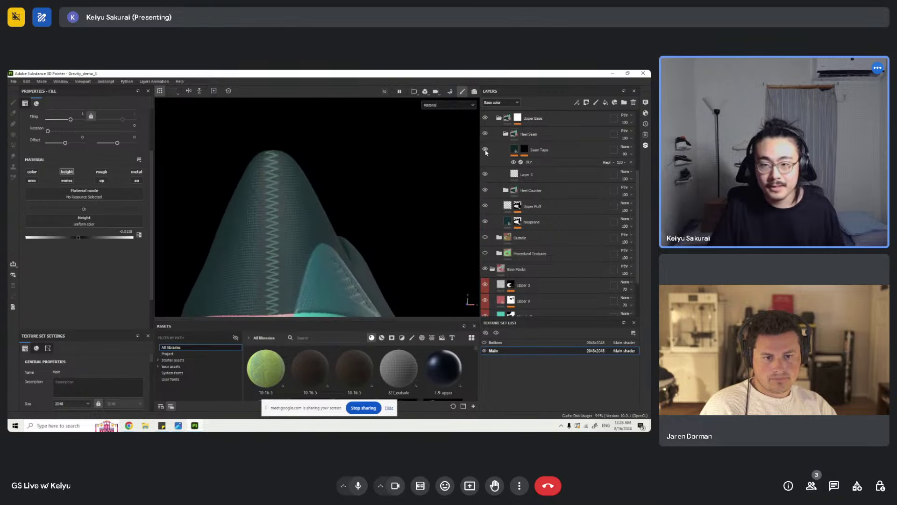
pyautogui.click(485, 150)
# - Select the stitch layer below Seam Tape and its Path 1 to examine the zigzag stitching down the heel
pyautogui.click(526, 175)
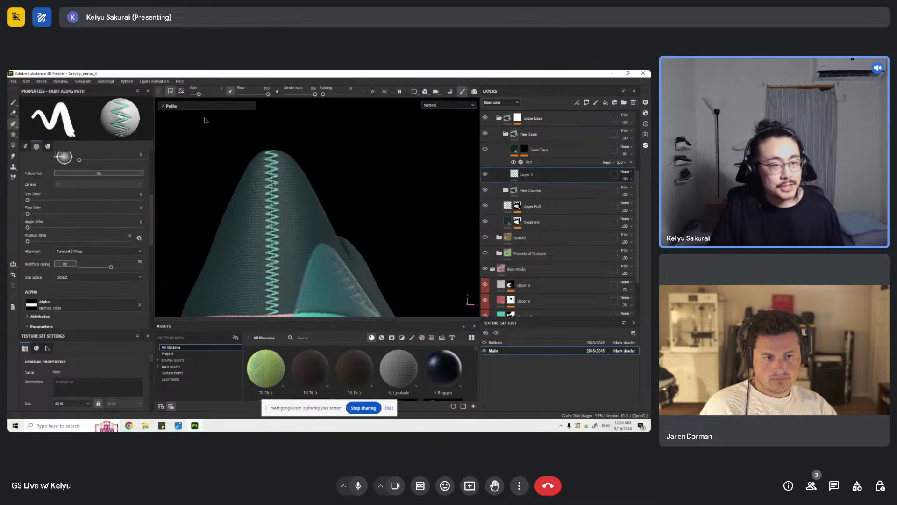
pyautogui.click(187, 107)
pyautogui.click(187, 115)
pyautogui.scroll(-2, 240, 194)
pyautogui.keyDown('alt'); pyautogui.moveTo(296, 222); pyautogui.dragTo(269, 260); pyautogui.keyUp('alt')
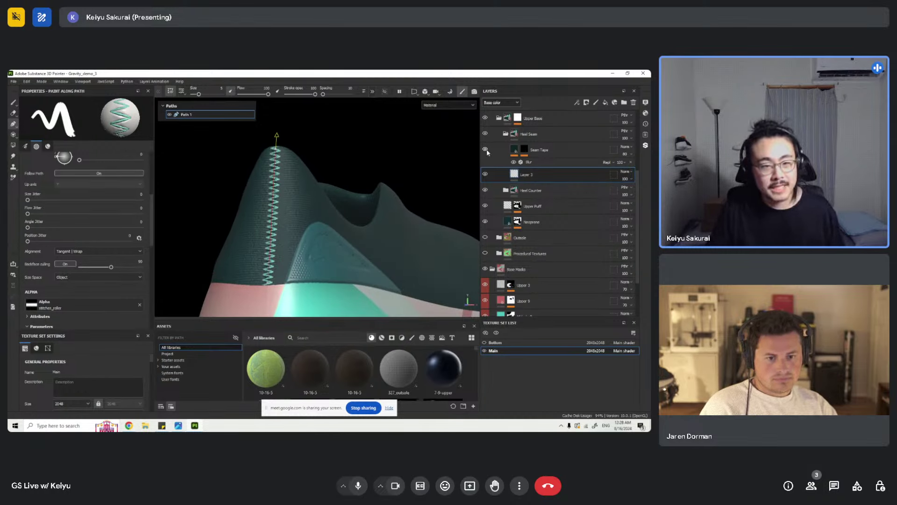
# - Show and select the Seam Tape layer, and examine its fill settings and its effect along the heel stitching
pyautogui.click(514, 150)
pyautogui.keyDown('alt'); pyautogui.moveTo(295, 187); pyautogui.dragTo(411, 185); pyautogui.keyUp('alt')
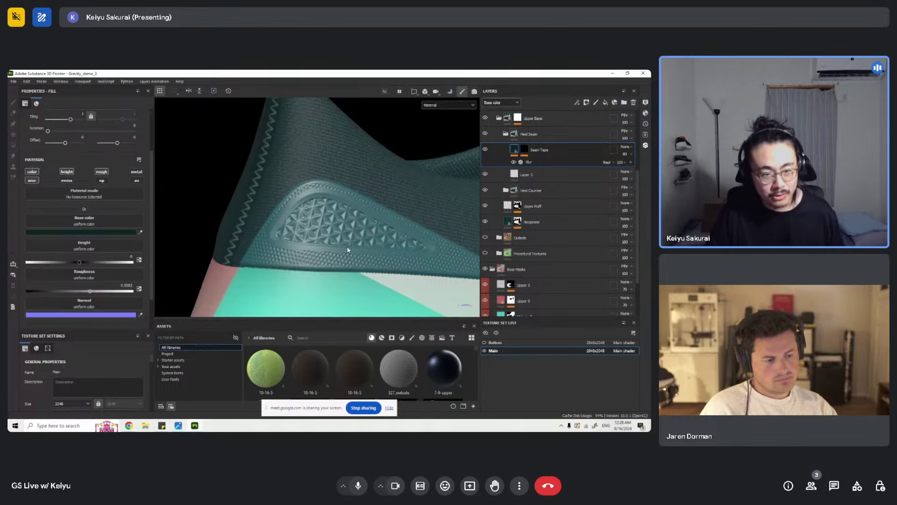
pyautogui.keyDown('alt'); pyautogui.moveTo(358, 242); pyautogui.dragTo(259, 148); pyautogui.keyUp('alt')
pyautogui.scroll(1, 259, 147)
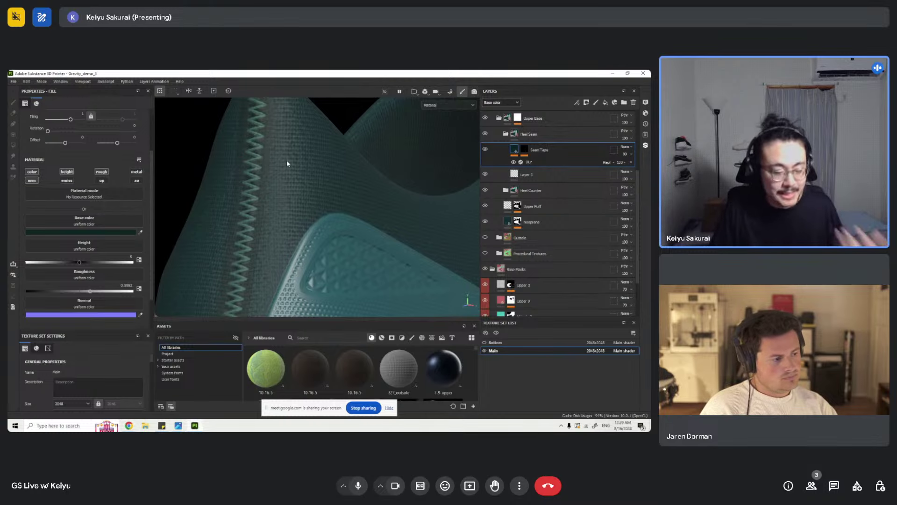
pyautogui.keyDown('alt'); pyautogui.moveTo(292, 158); pyautogui.dragTo(307, 145); pyautogui.keyUp('alt')
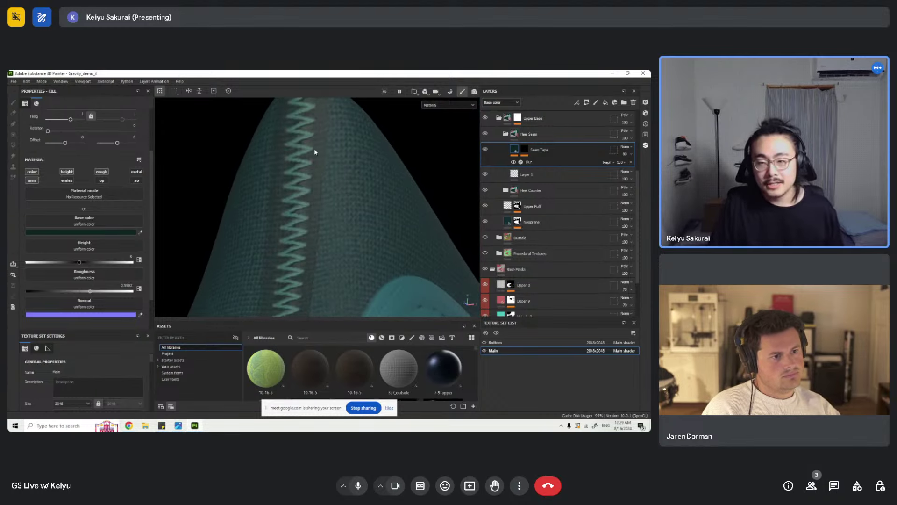
pyautogui.keyDown('alt'); pyautogui.moveTo(293, 168); pyautogui.dragTo(299, 163); pyautogui.keyUp('alt')
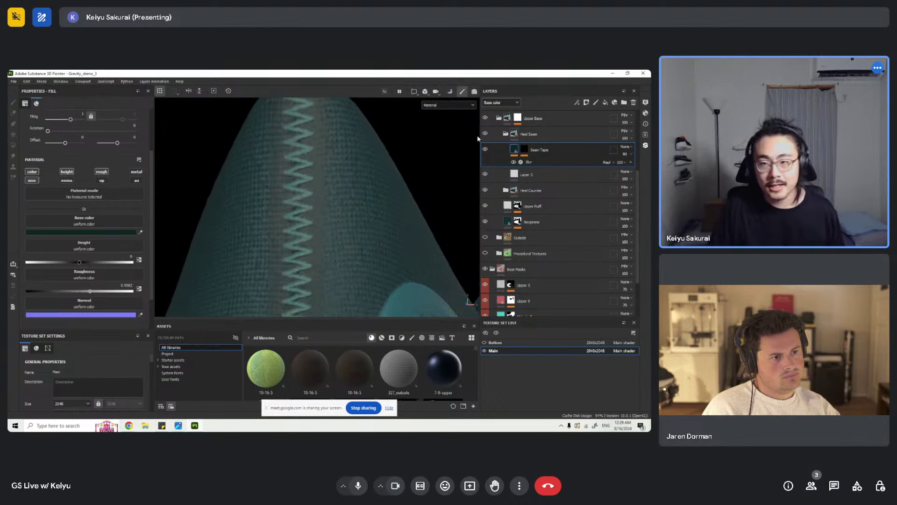
# - Switch the layer stack to the Normal channel and examine the Seam Tape's softening of the knit texture up close
pyautogui.click(497, 102)
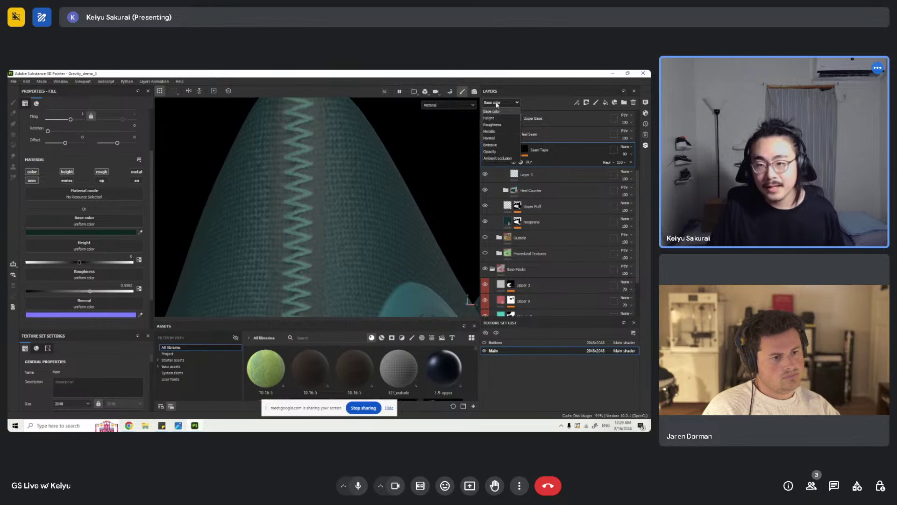
pyautogui.click(496, 138)
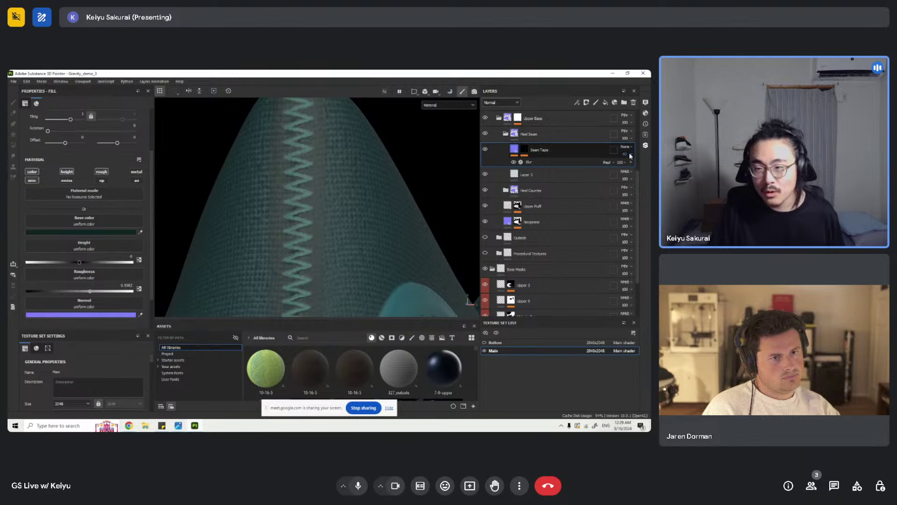
pyautogui.scroll(4, 306, 165)
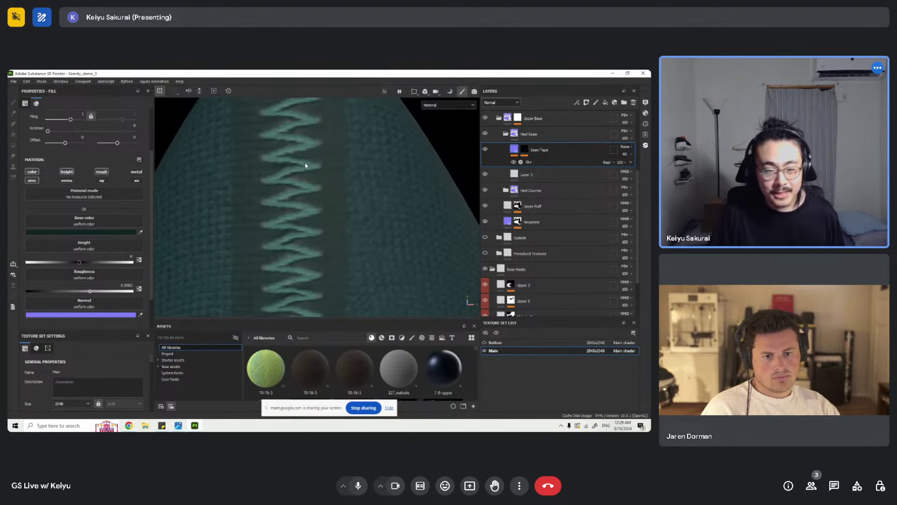
# - Try lowering the Seam Tape layer's Normal channel opacity to 0 and raising it again to compare the stitching relief
pyautogui.moveTo(305, 165)
pyautogui.keyDown('alt'); pyautogui.mouseDown()
pyautogui.moveTo(304, 140)
pyautogui.moveTo(308, 156)
pyautogui.mouseUp(); pyautogui.keyUp('alt')
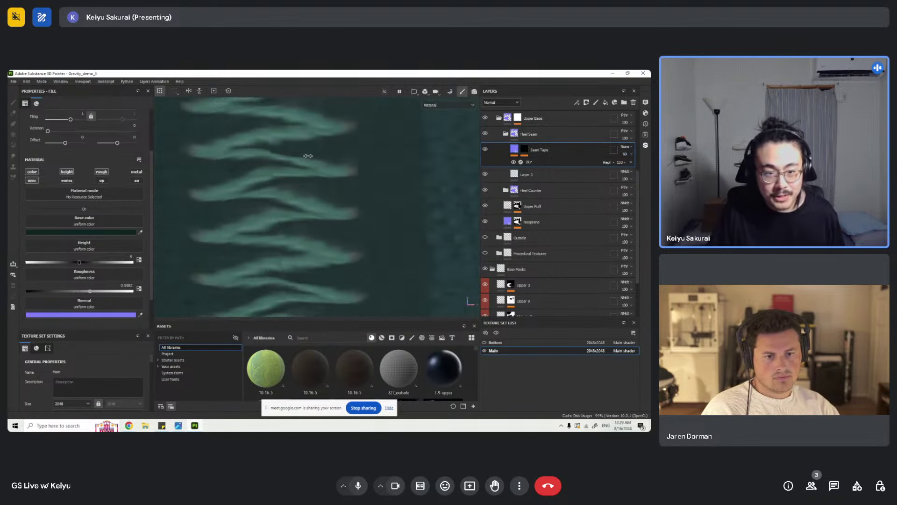
pyautogui.click(631, 165)
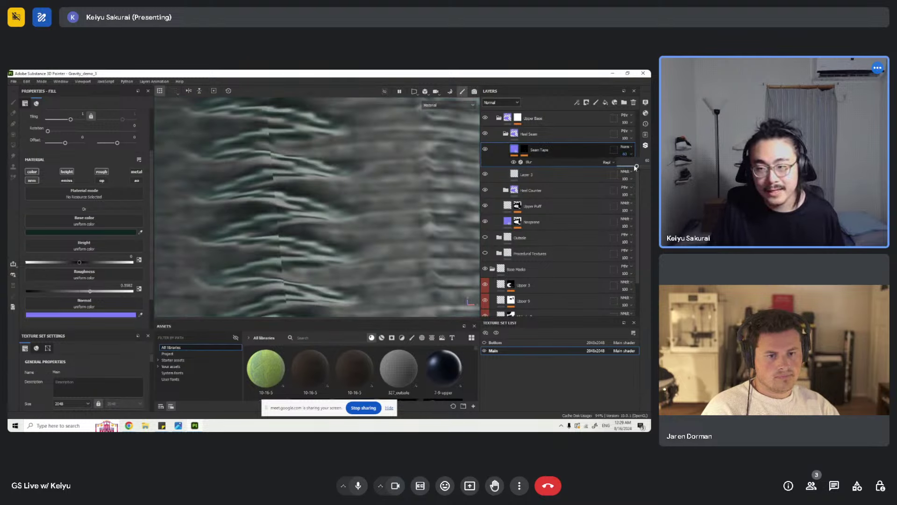
pyautogui.moveTo(635, 167); pyautogui.dragTo(620, 167)
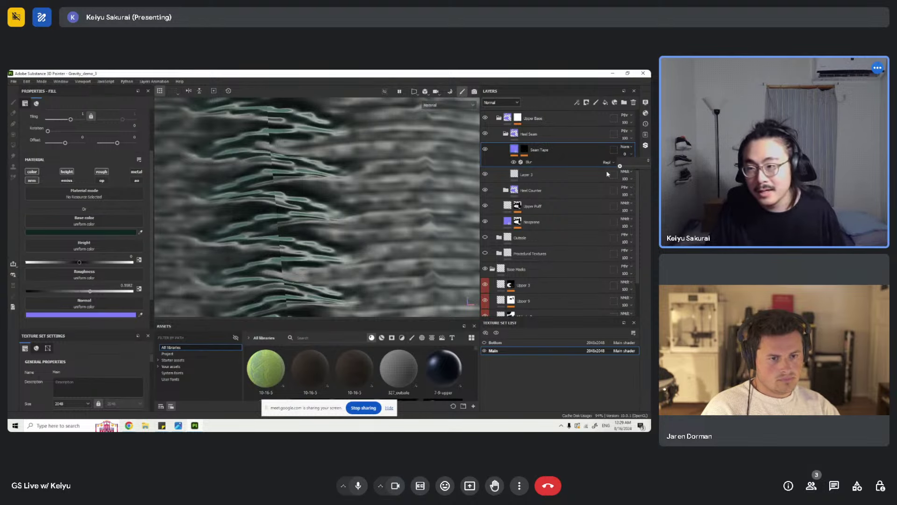
pyautogui.moveTo(620, 166); pyautogui.dragTo(637, 166)
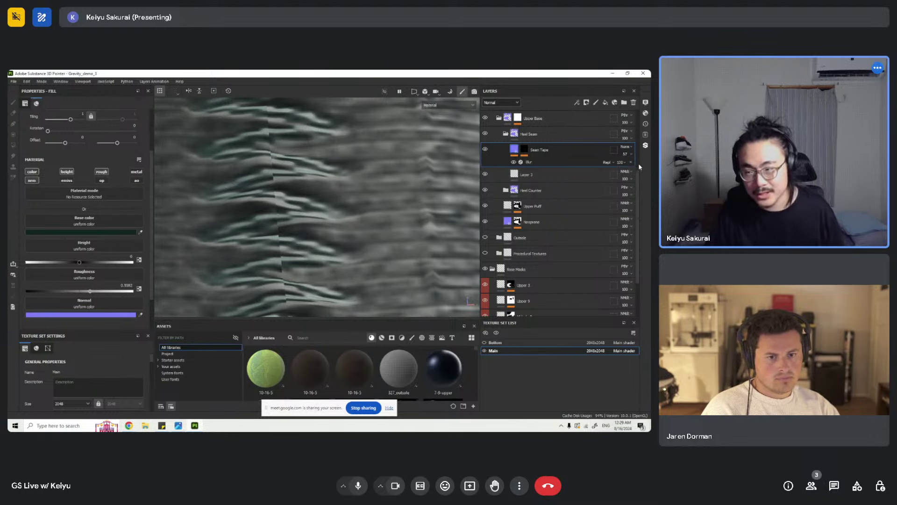
# - Set the Seam Tape layer's Normal channel opacity to 60
pyautogui.click(630, 155)
pyautogui.click(645, 162)
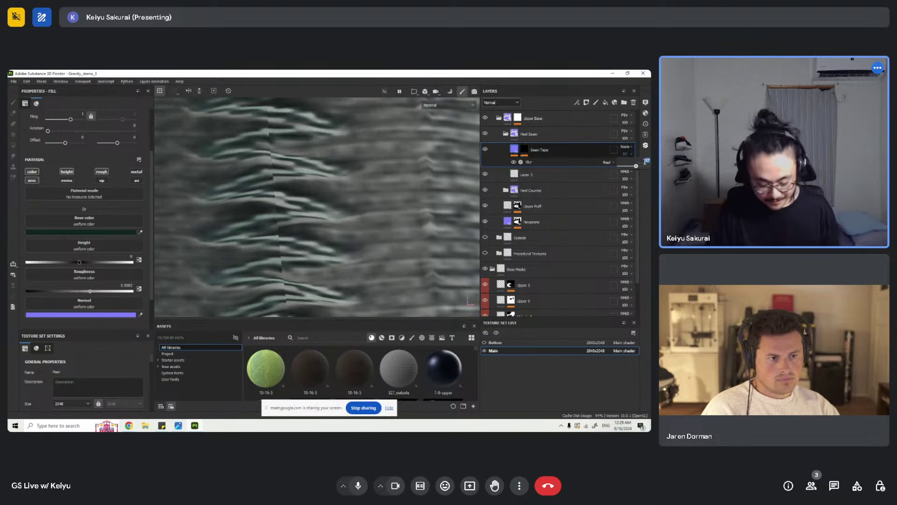
pyautogui.write('60')
pyautogui.press('Return')
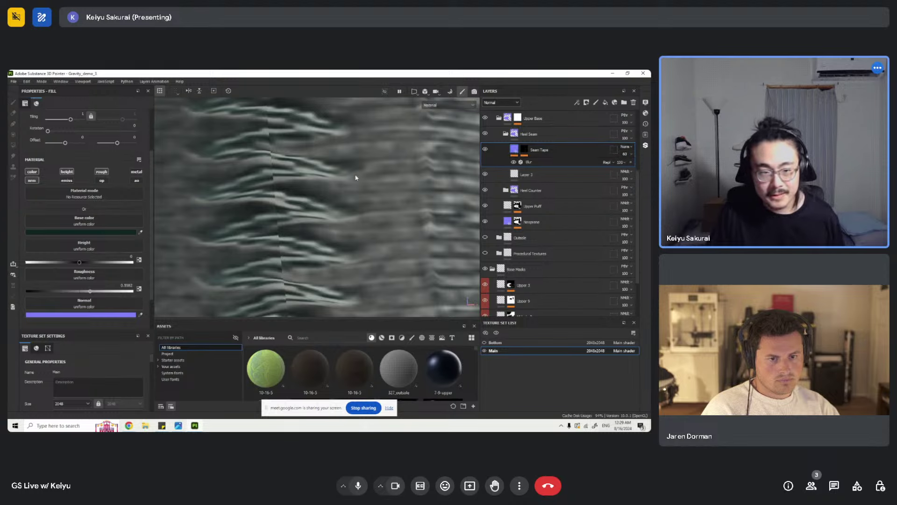
# - Switch the layer stack to the Base color channel and set the Seam Tape layer's opacity to 80
pyautogui.scroll(-10, 331, 234)
pyautogui.moveTo(350, 180)
pyautogui.keyDown('alt'); pyautogui.mouseDown()
pyautogui.moveTo(351, 234)
pyautogui.moveTo(333, 177)
pyautogui.moveTo(361, 168)
pyautogui.mouseUp(); pyautogui.keyUp('alt')
pyautogui.keyDown('shift'); pyautogui.moveTo(361, 169); pyautogui.dragTo(365, 175, button='right'); pyautogui.keyUp('shift')
pyautogui.keyDown('alt'); pyautogui.moveTo(365, 176); pyautogui.dragTo(315, 186); pyautogui.keyUp('alt')
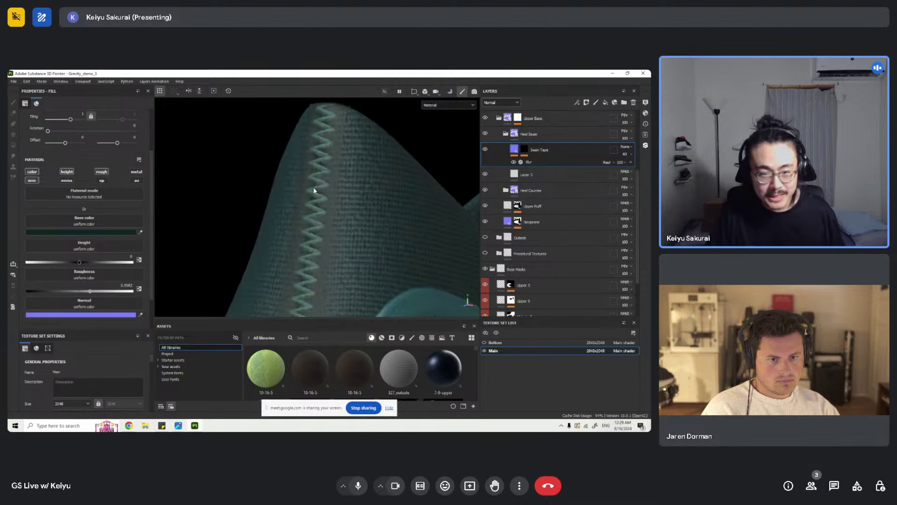
pyautogui.click(501, 102)
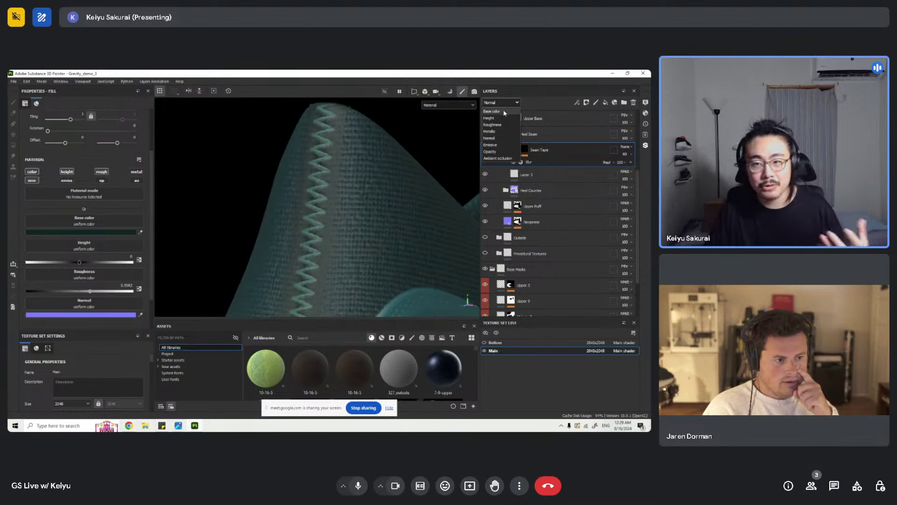
pyautogui.click(505, 112)
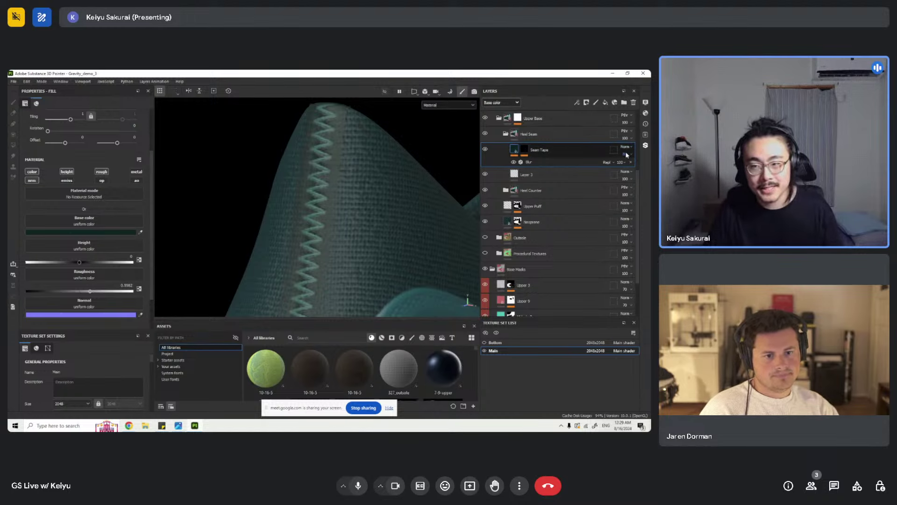
pyautogui.write('80')
pyautogui.press('Return')
pyautogui.scroll(5, 364, 159)
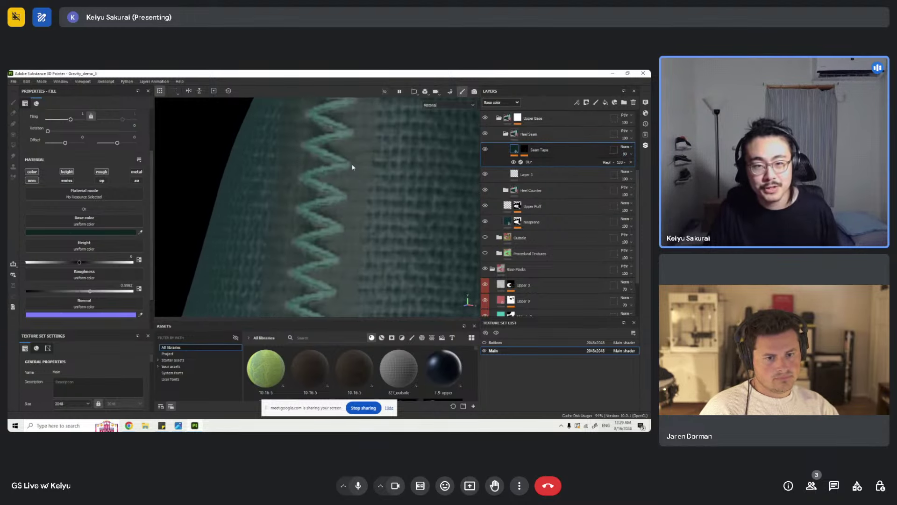
pyautogui.scroll(-5, 332, 200)
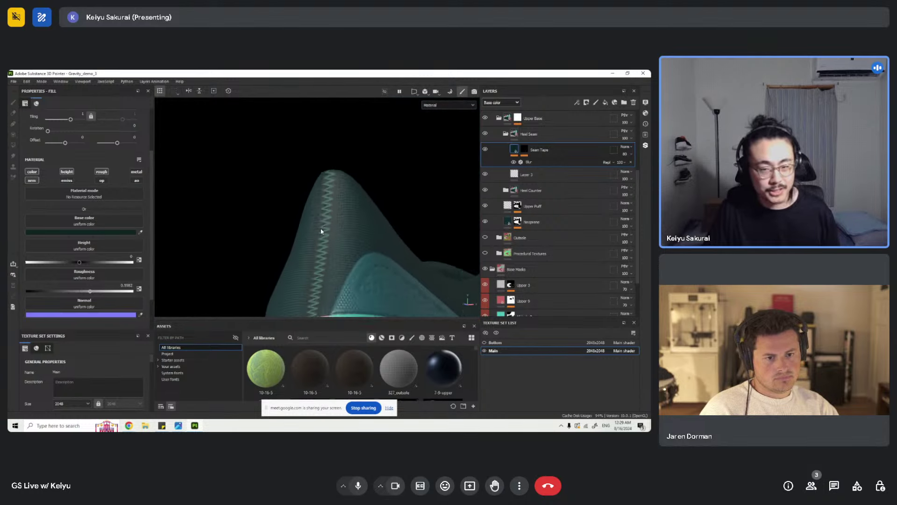
# - Collapse the Heel Seam group and the Upper Base group in the layer stack
pyautogui.keyDown('alt'); pyautogui.moveTo(389, 190); pyautogui.dragTo(311, 217); pyautogui.keyUp('alt')
pyautogui.scroll(2, 507, 135)
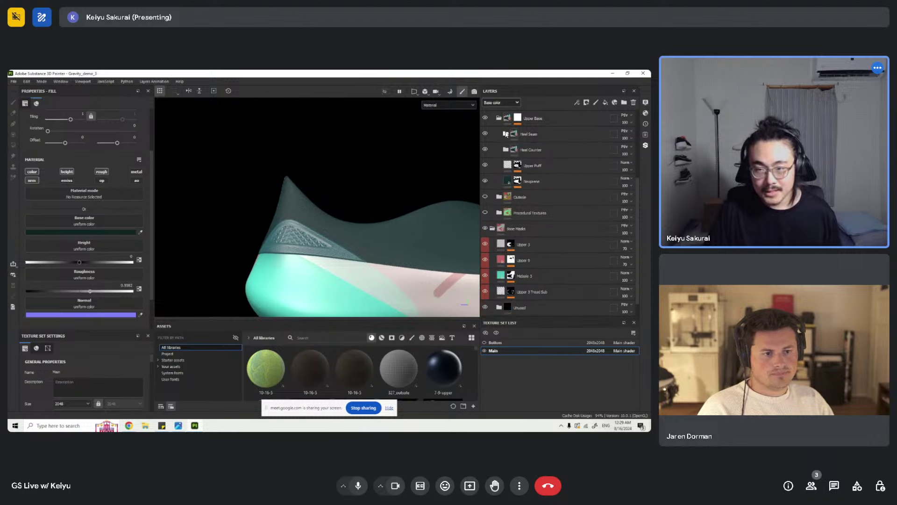
pyautogui.click(506, 174)
pyautogui.click(499, 159)
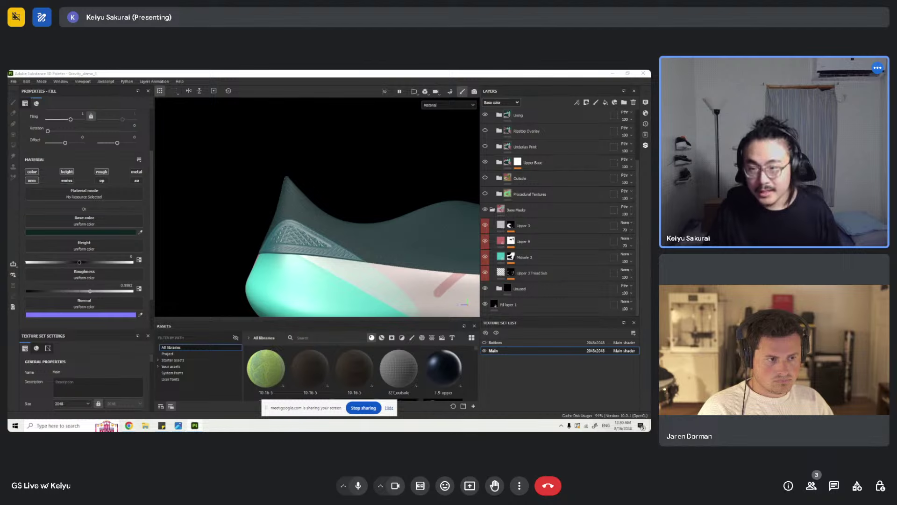
pyautogui.click(499, 143)
# - Show the Underlay Print group on the shoe, frame the whole model and expand the group
pyautogui.keyDown('alt'); pyautogui.moveTo(383, 183); pyautogui.dragTo(367, 223, button='middle'); pyautogui.keyUp('alt')
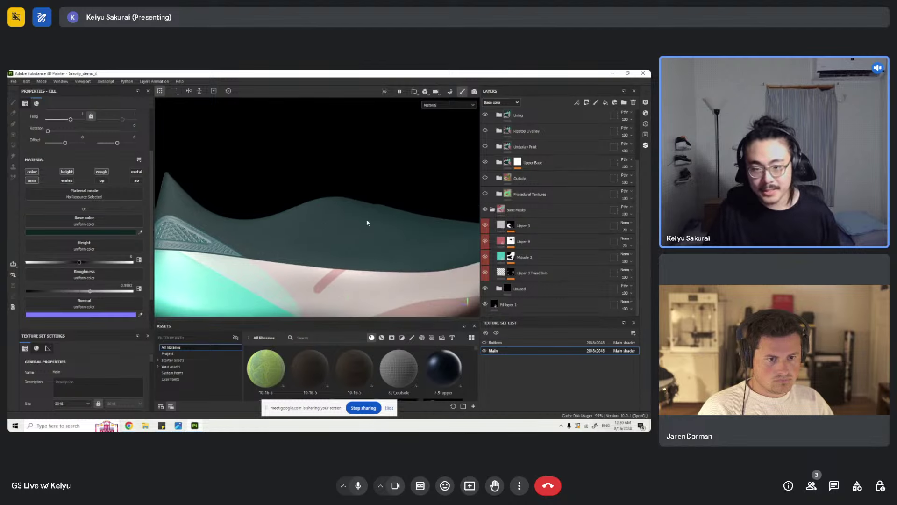
pyautogui.click(486, 147)
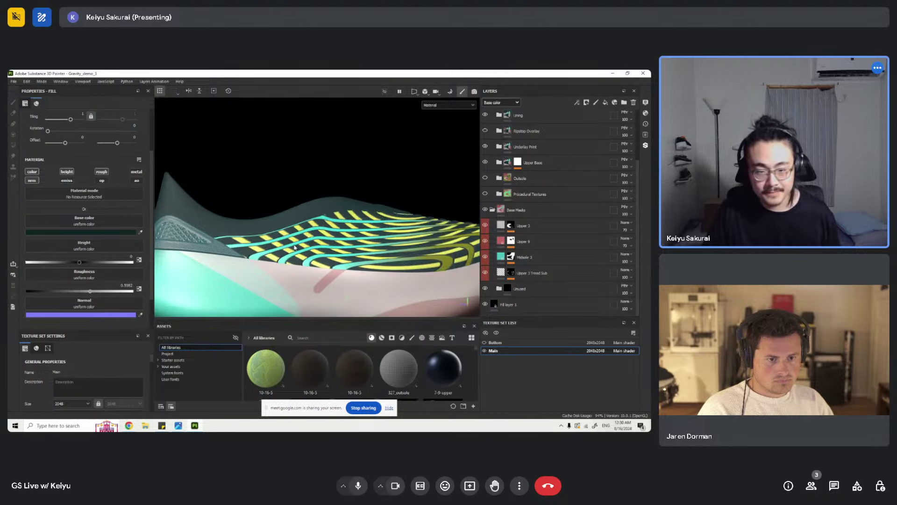
pyautogui.press('f')
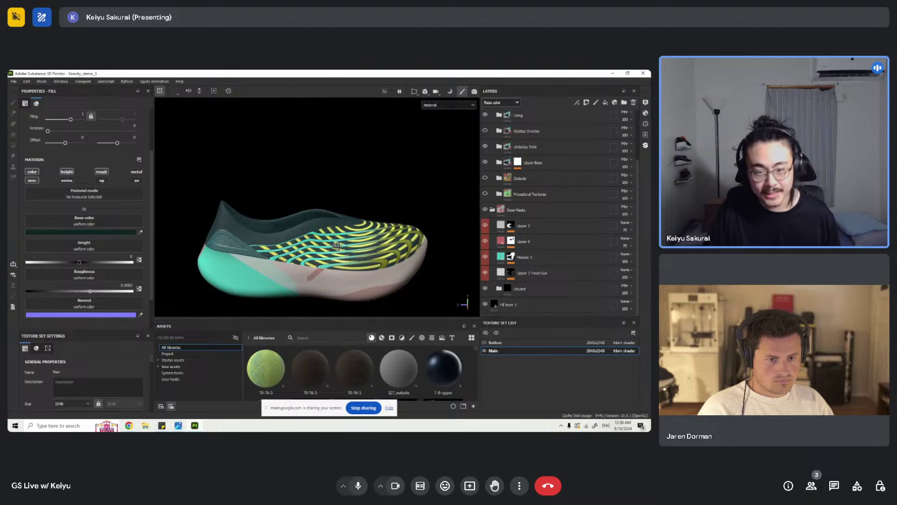
pyautogui.click(499, 146)
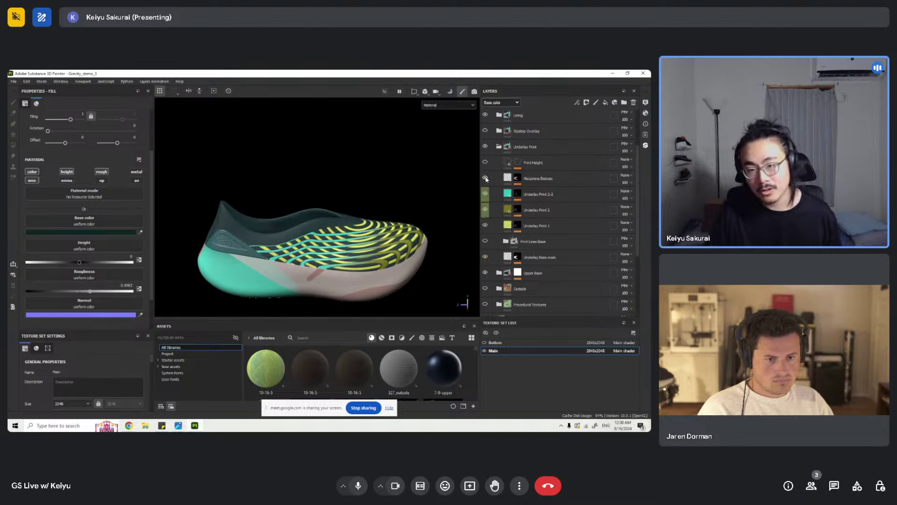
# - Hide the Underlay Print 2-2, Underlay Print 2 and Underlay Print 1 layers, and show the Print Lines Base group
pyautogui.click(486, 193)
pyautogui.click(486, 209)
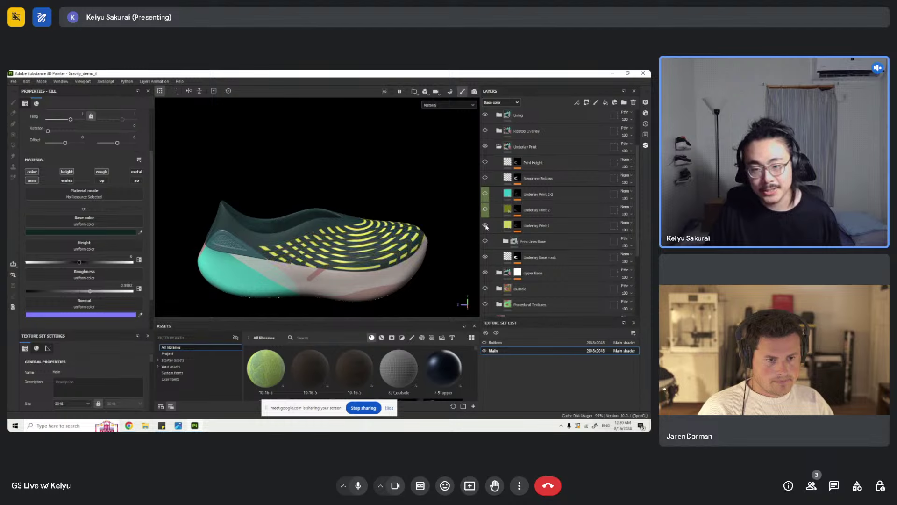
pyautogui.click(486, 225)
pyautogui.click(486, 240)
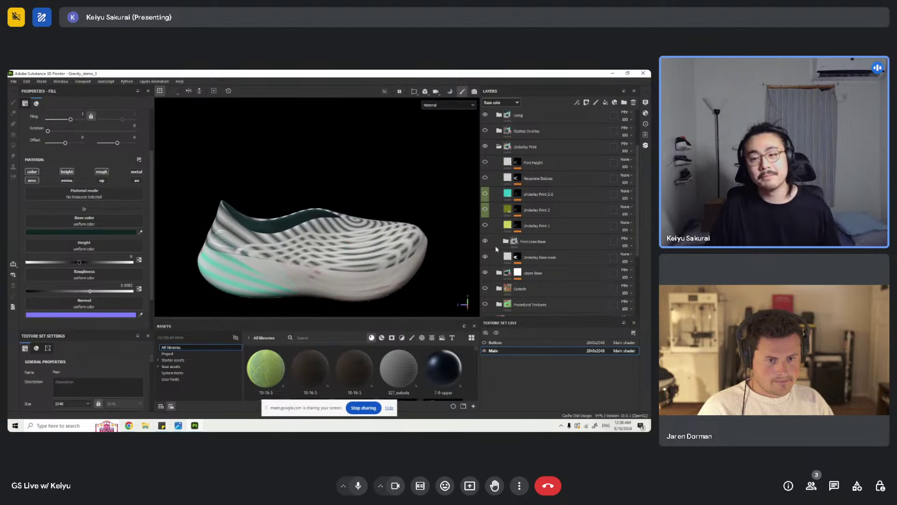
# - Expand Print Lines Base, hide its Lines 2 layer and display the mask of the Lines 1 layer on the model
pyautogui.click(505, 241)
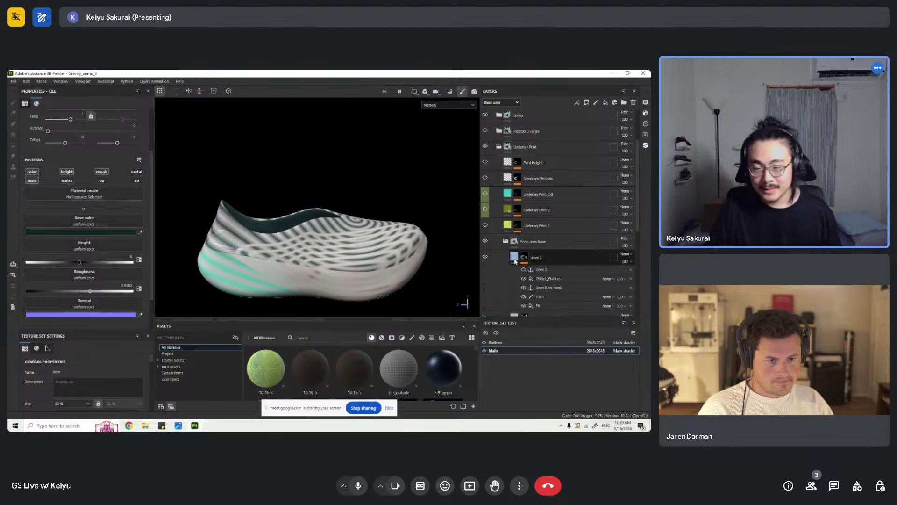
pyautogui.click(492, 260)
pyautogui.click(485, 257)
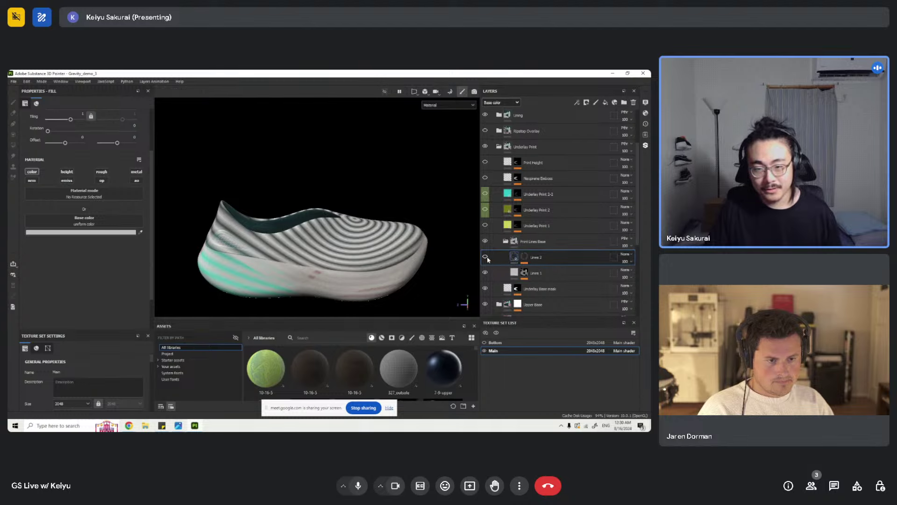
pyautogui.click(526, 276)
pyautogui.keyDown('alt'); pyautogui.click(526, 276); pyautogui.keyUp('alt')
pyautogui.scroll(-3, 531, 260)
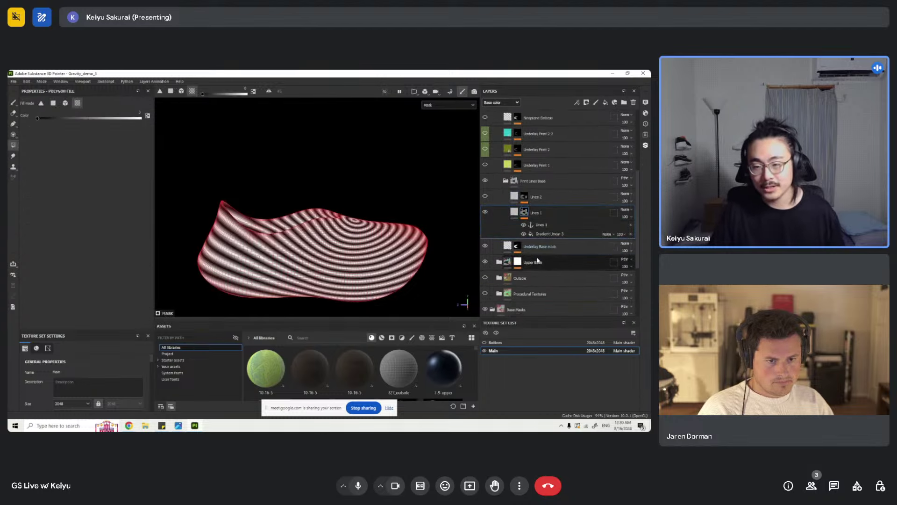
# - Add a fill effect above the Lines 1 anchor point in the mask and assign it the Gradient Linear 3 texture
pyautogui.click(556, 237)
pyautogui.click(541, 225)
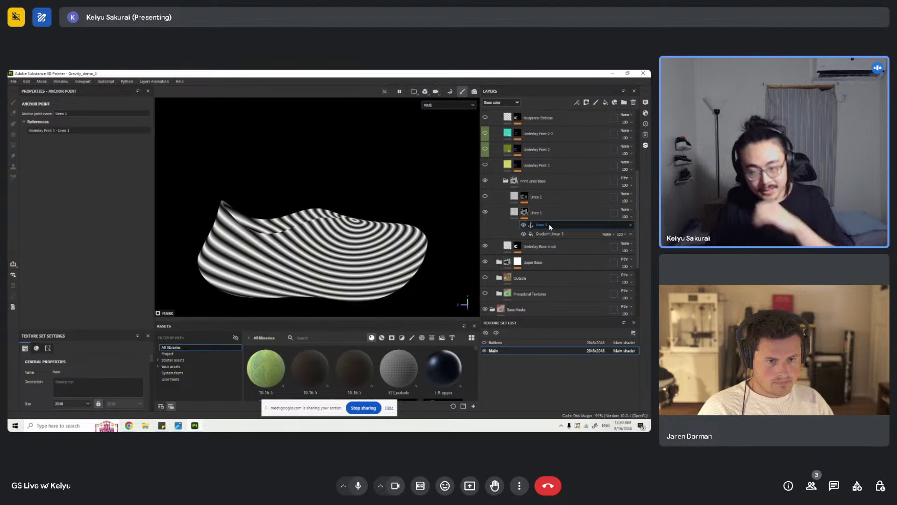
pyautogui.rightClick(551, 226)
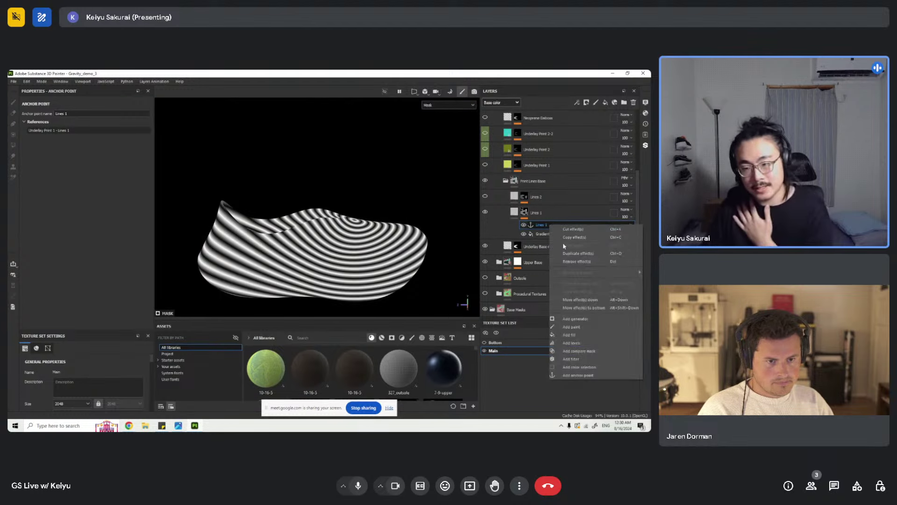
pyautogui.click(569, 335)
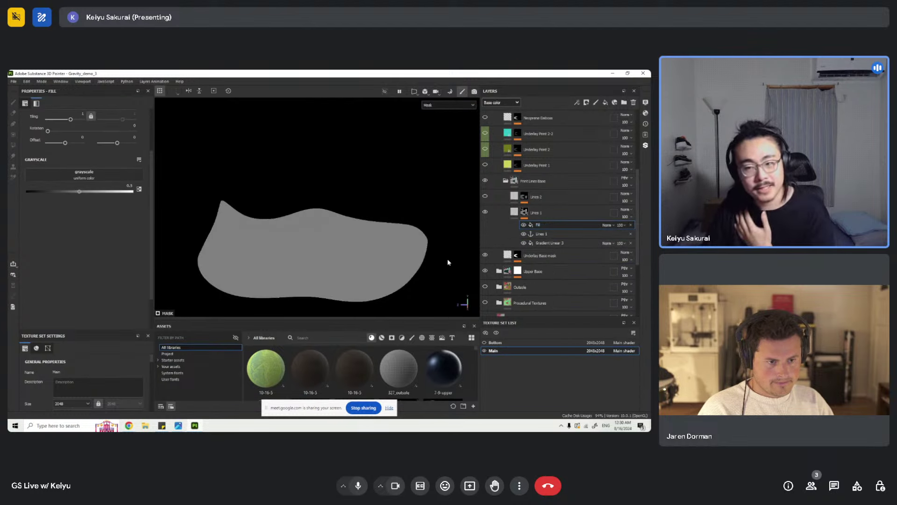
pyautogui.click(128, 180)
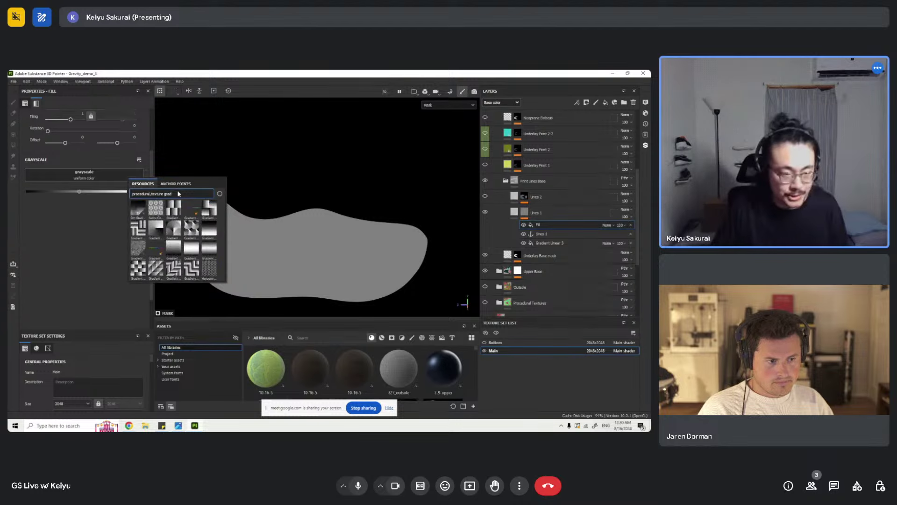
pyautogui.click(212, 251)
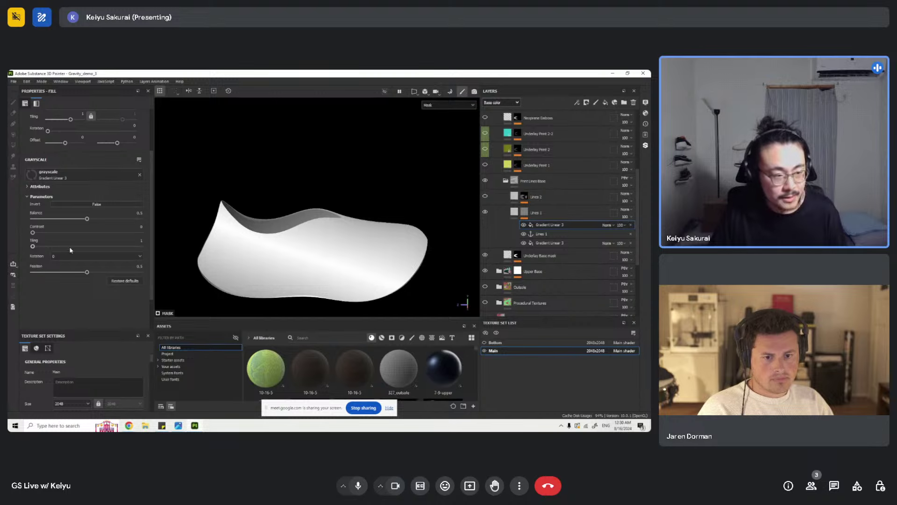
# - Set the new gradient fill's contrast to 1 and its tiling parameter to 16, and inspect the stripes on the shoe
pyautogui.moveTo(32, 232); pyautogui.dragTo(171, 235)
pyautogui.moveTo(57, 247); pyautogui.dragTo(186, 243)
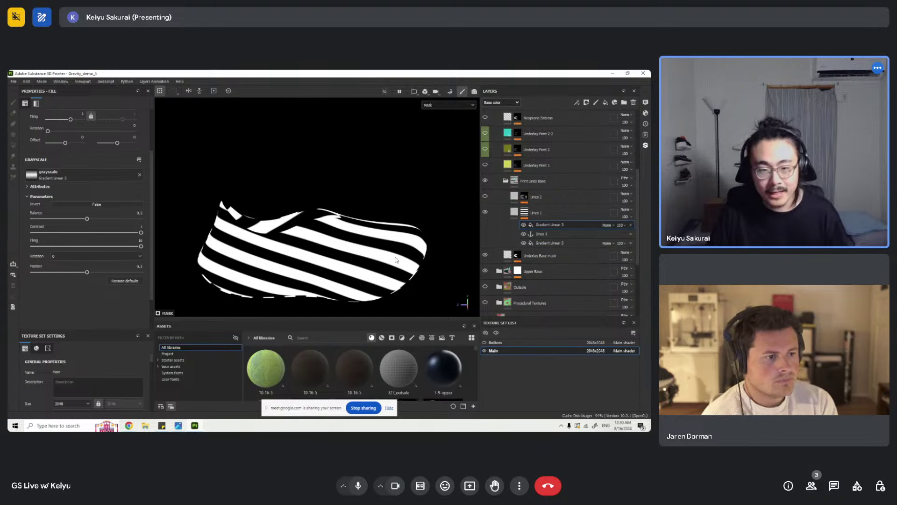
pyautogui.scroll(4, 393, 260)
pyautogui.scroll(-3, 299, 242)
pyautogui.scroll(3, 327, 256)
pyautogui.scroll(3, 117, 205)
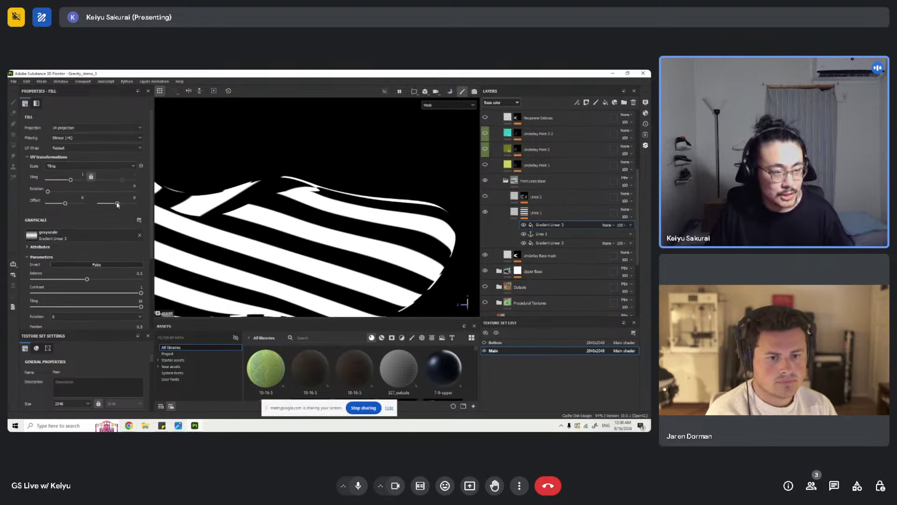
# - Check the trial gradient fill's UV projection setting and remove the fill from the Lines 1 mask
pyautogui.click(83, 131)
pyautogui.click(75, 134)
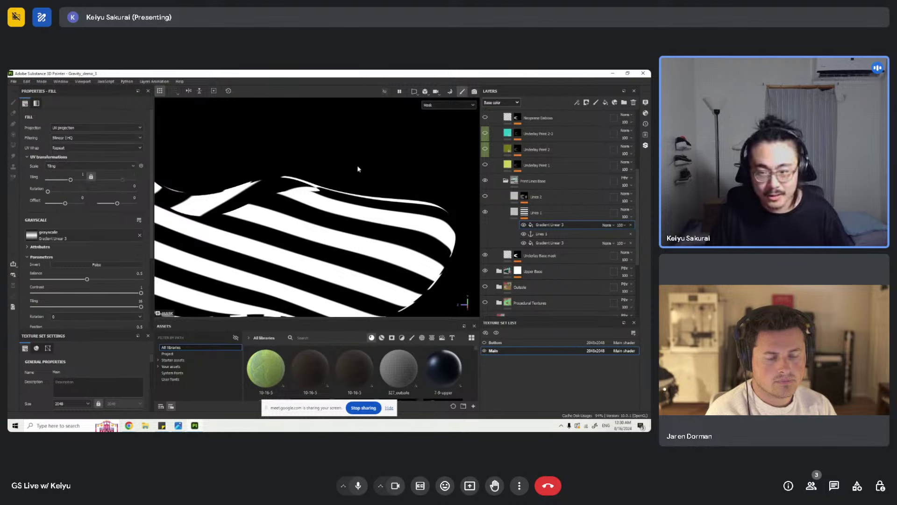
pyautogui.click(631, 225)
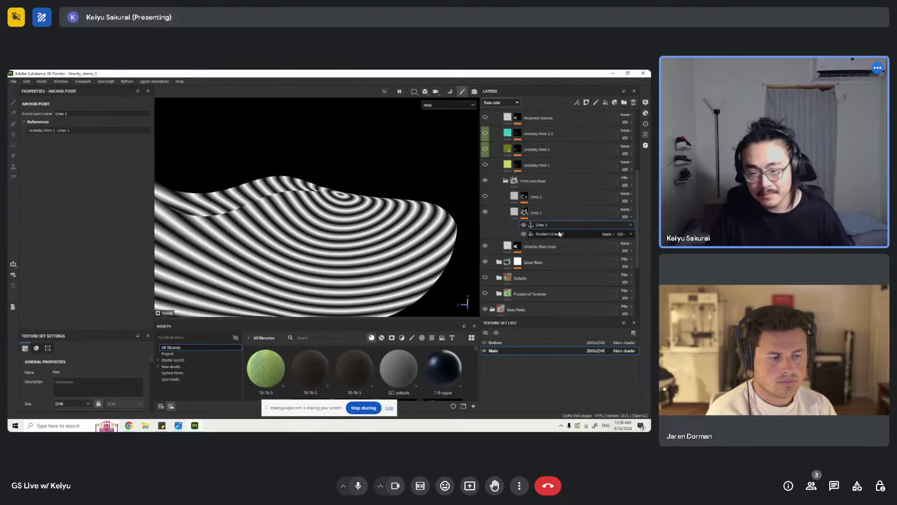
# - Select the original Gradient Linear 3 fill in the Lines 1 mask and examine its spherical projection from the side and above
pyautogui.click(551, 234)
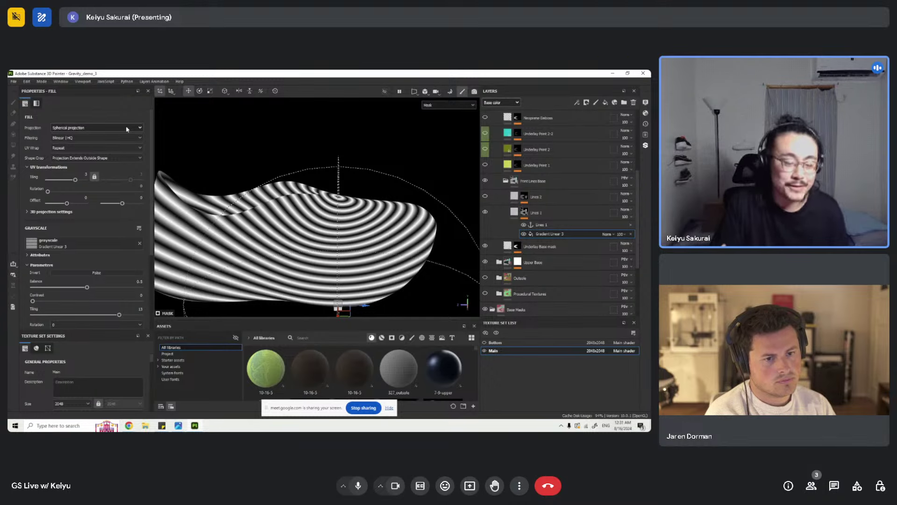
pyautogui.scroll(-3, 349, 220)
pyautogui.scroll(2, 353, 241)
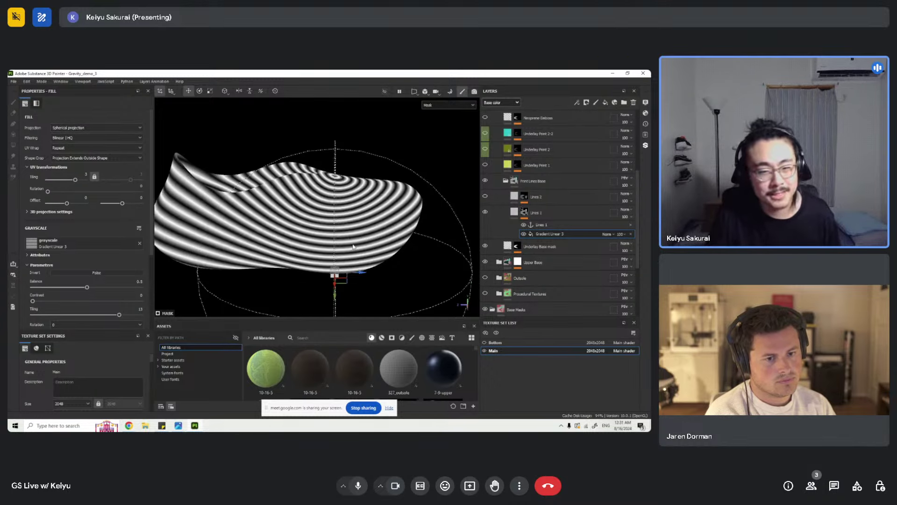
pyautogui.keyDown('alt'); pyautogui.moveTo(356, 243); pyautogui.dragTo(360, 172); pyautogui.keyUp('alt')
pyautogui.keyDown('alt'); pyautogui.moveTo(498, 152); pyautogui.dragTo(342, 165); pyautogui.keyUp('alt')
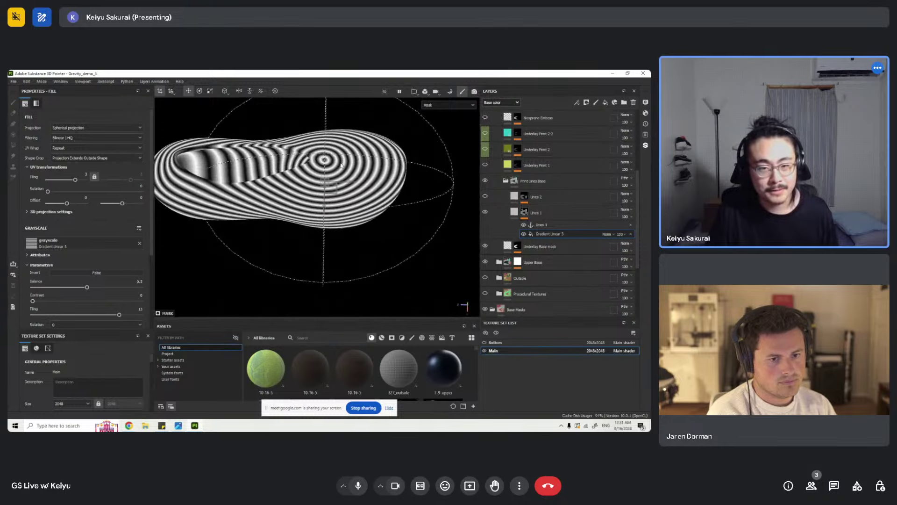
pyautogui.keyDown('alt'); pyautogui.moveTo(285, 171); pyautogui.dragTo(351, 153); pyautogui.keyUp('alt')
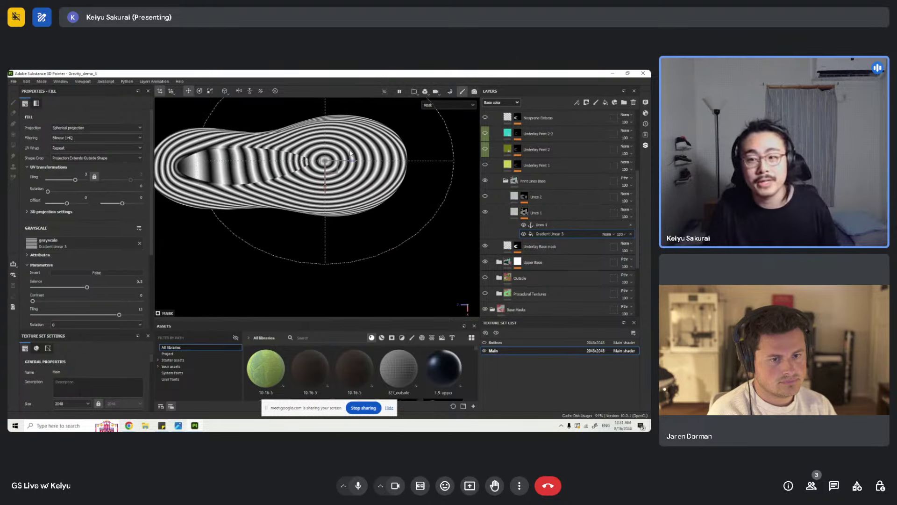
# - Hide the Lines 1 layer and show the Lines 2 layer in the Print Lines Base folder
pyautogui.click(515, 212)
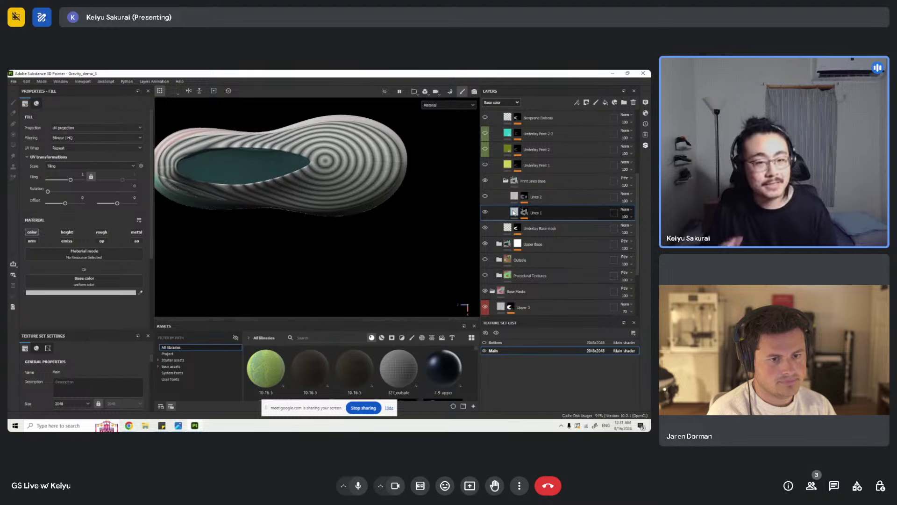
pyautogui.click(486, 212)
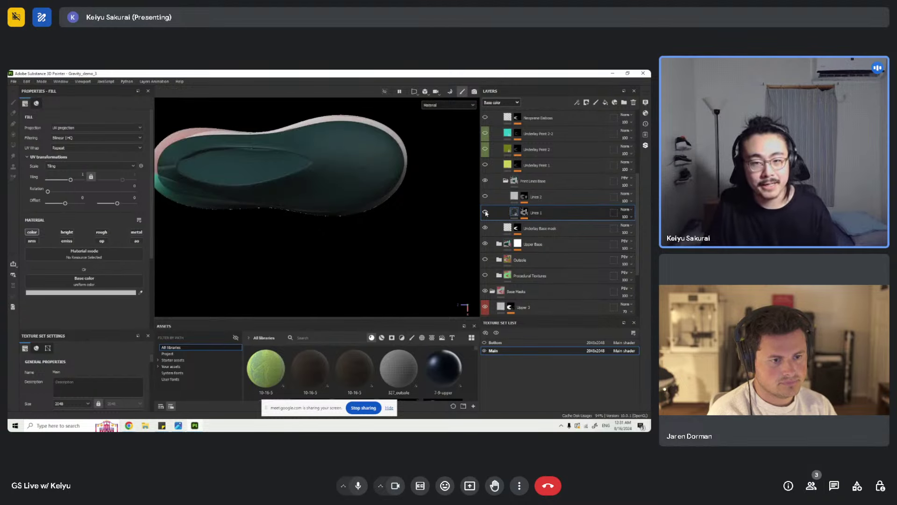
pyautogui.click(485, 196)
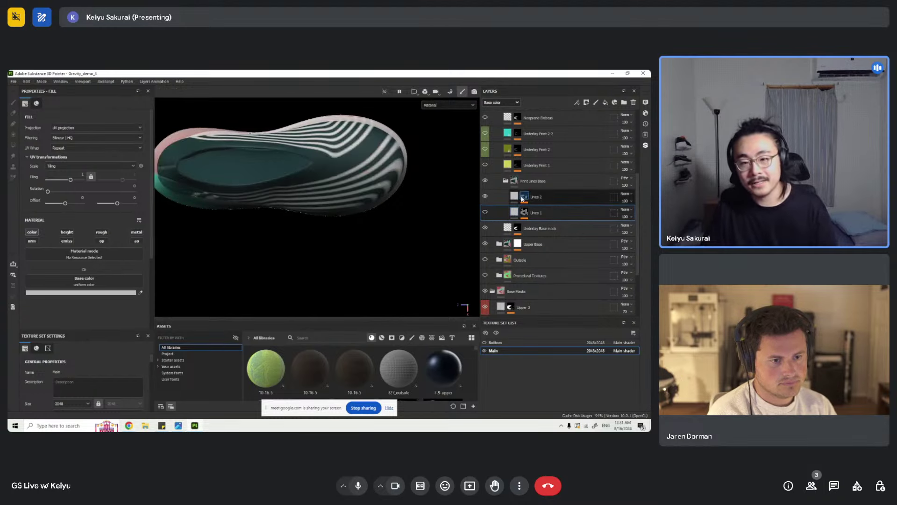
# - Inspect the Lines 2 mask with its Offset_Outlines fill off and on, and examine that fill's settings
pyautogui.click(524, 196)
pyautogui.keyDown('alt'); pyautogui.moveTo(299, 178); pyautogui.dragTo(341, 152); pyautogui.keyUp('alt')
pyautogui.scroll(3, 341, 151)
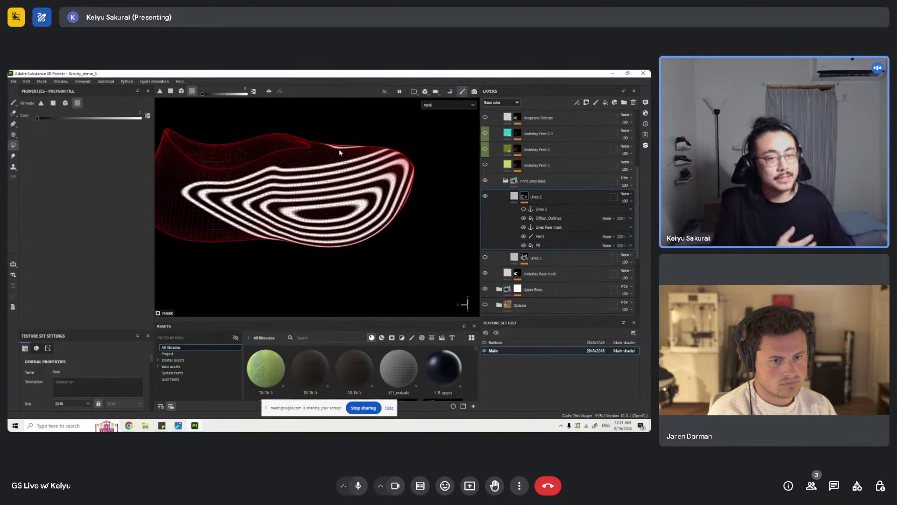
pyautogui.click(524, 218)
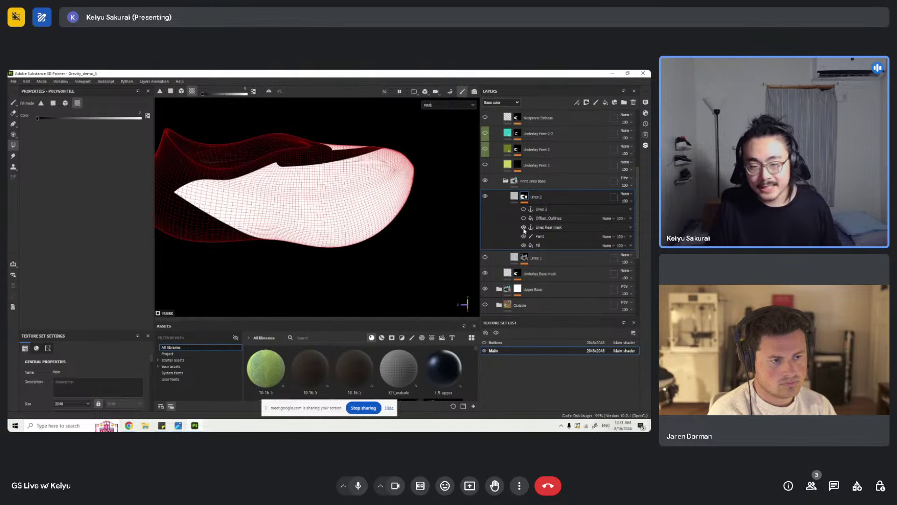
pyautogui.keyDown('alt'); pyautogui.moveTo(420, 181); pyautogui.dragTo(386, 173); pyautogui.keyUp('alt')
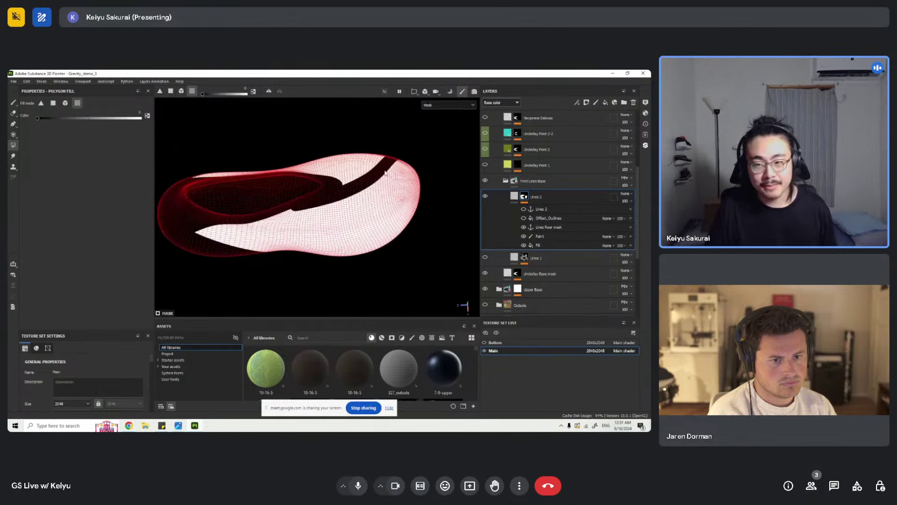
pyautogui.click(524, 218)
pyautogui.click(546, 219)
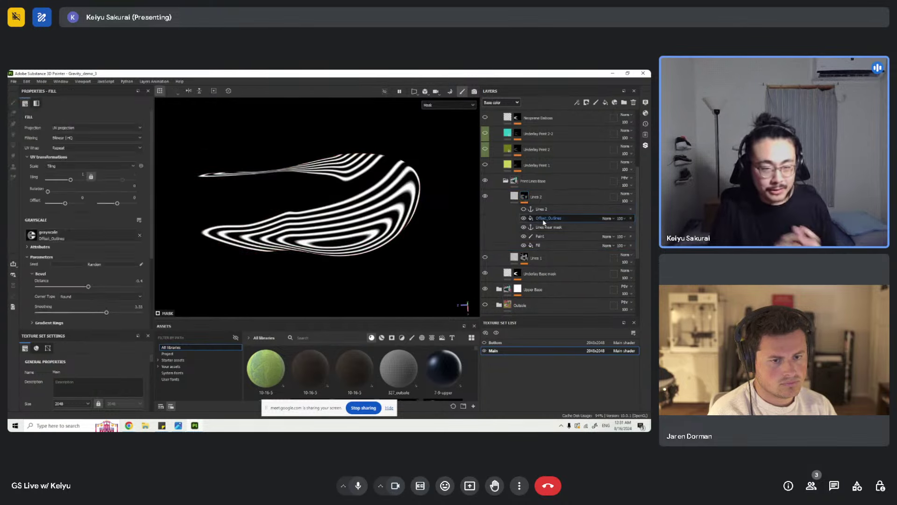
pyautogui.keyDown('alt'); pyautogui.moveTo(452, 188); pyautogui.dragTo(370, 201); pyautogui.keyUp('alt')
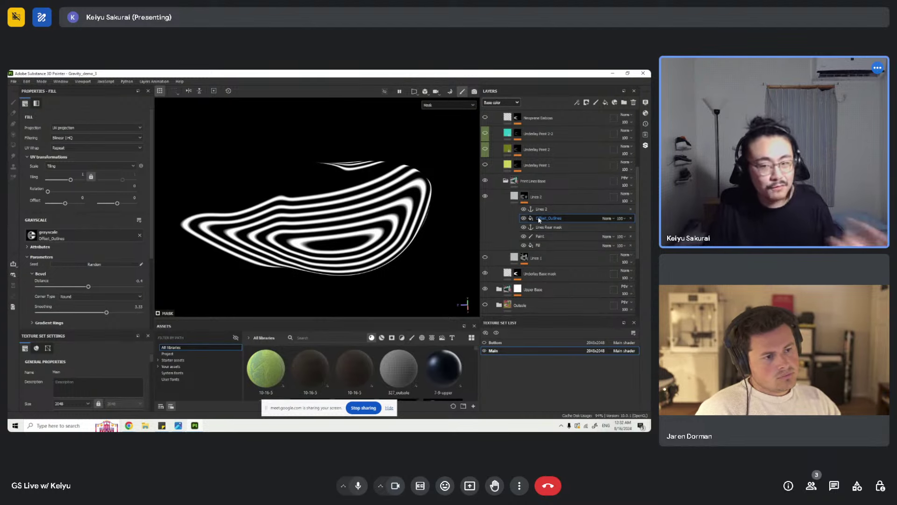
# - Switch from the Lines 2 mask to the material display, then show and expand the Blank Intro folder
pyautogui.click(523, 196)
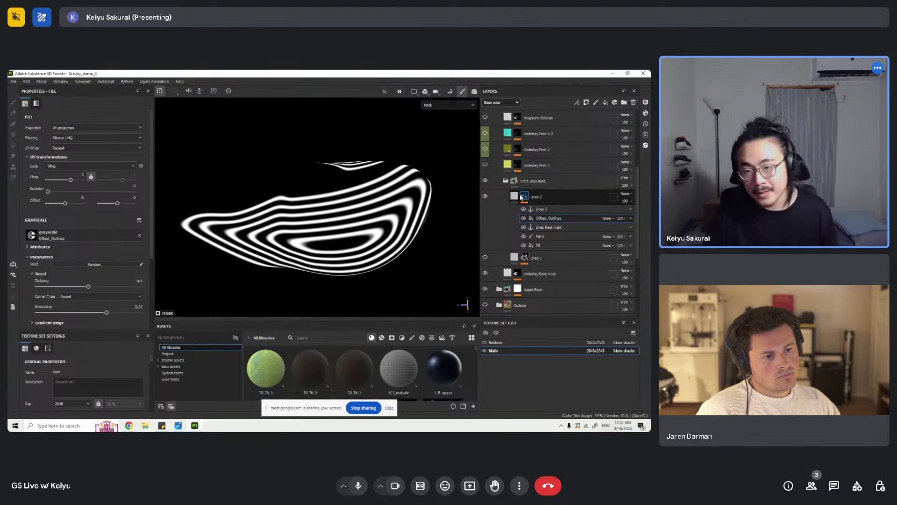
pyautogui.click(514, 196)
pyautogui.scroll(5, 505, 187)
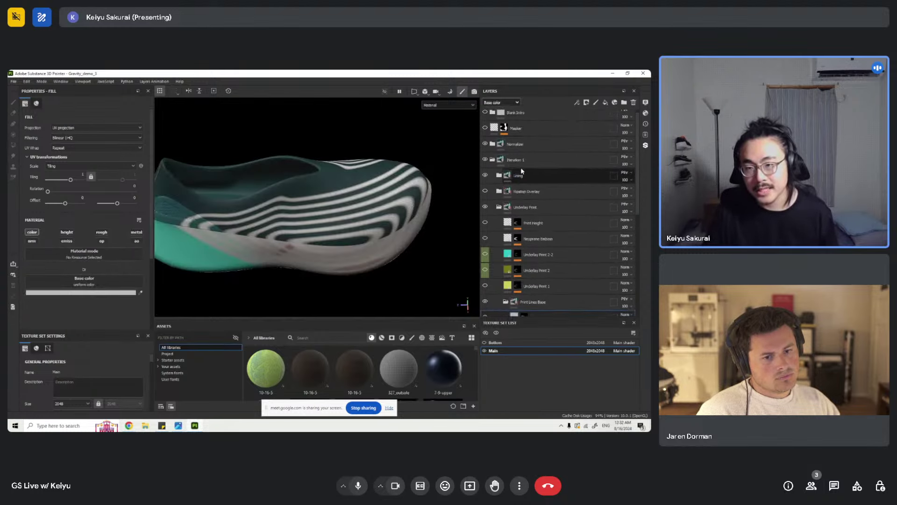
pyautogui.click(485, 118)
pyautogui.click(492, 118)
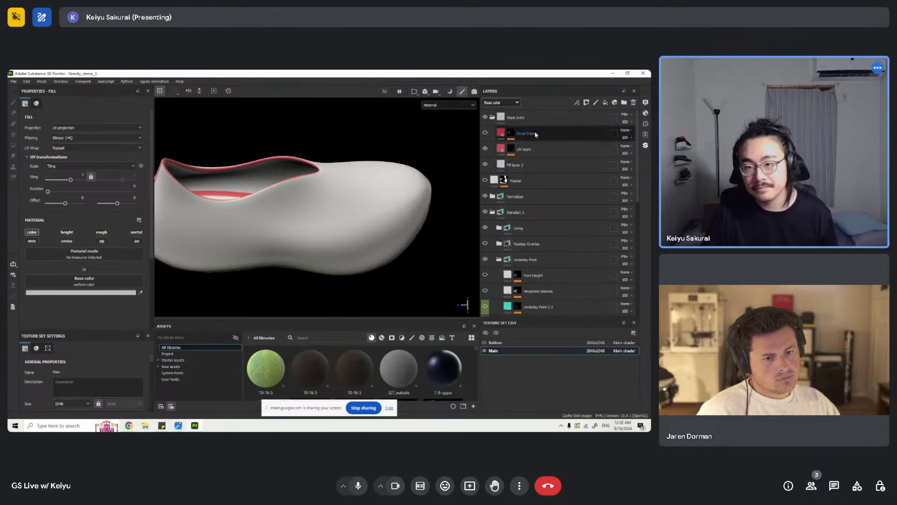
# - Add a red, color-only fill layer above Bevel Demo in the Blank Intro folder and hide it
pyautogui.click(536, 134)
pyautogui.click(605, 102)
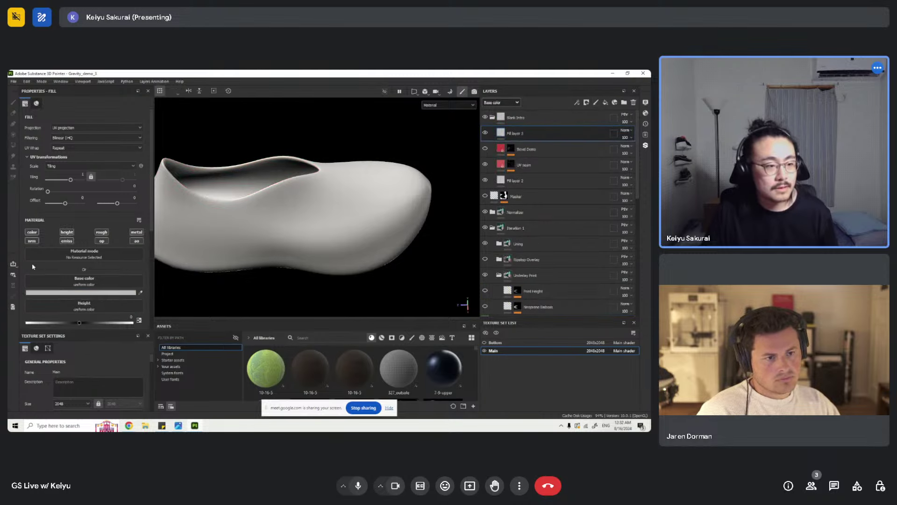
pyautogui.click(104, 294)
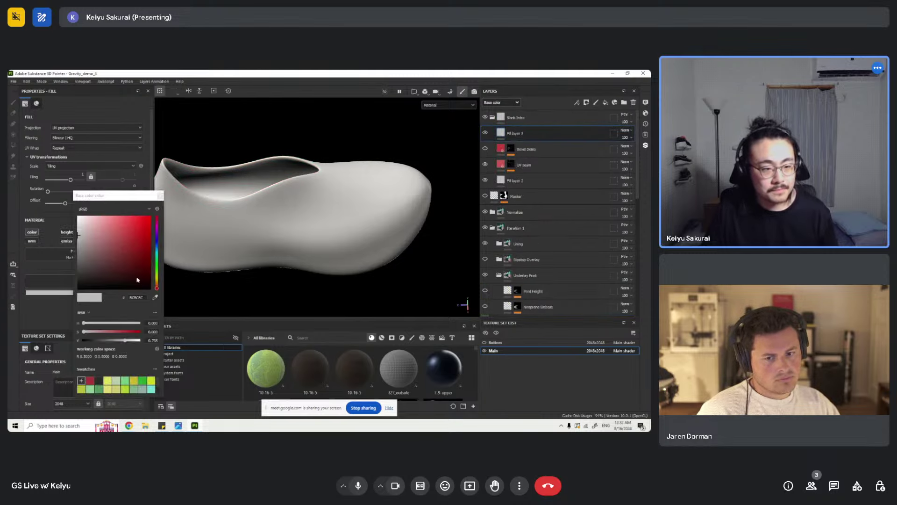
pyautogui.click(141, 248)
pyautogui.click(161, 195)
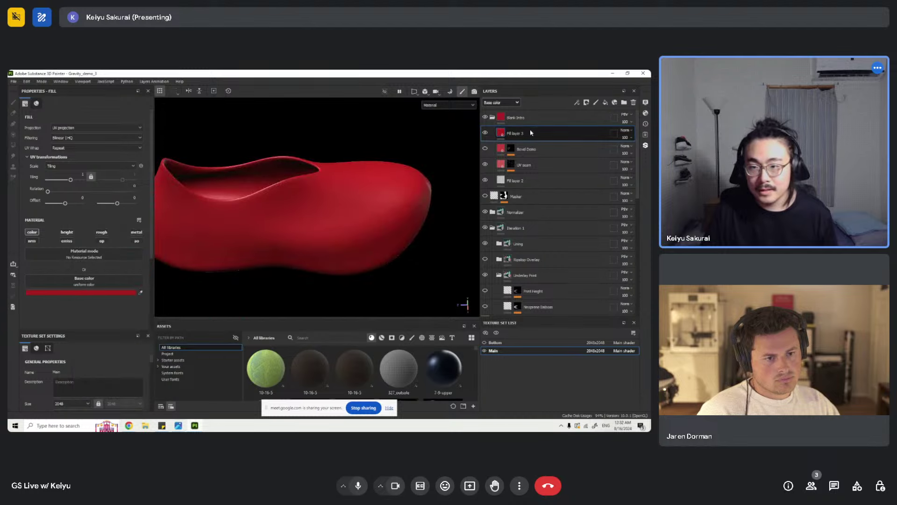
pyautogui.click(485, 133)
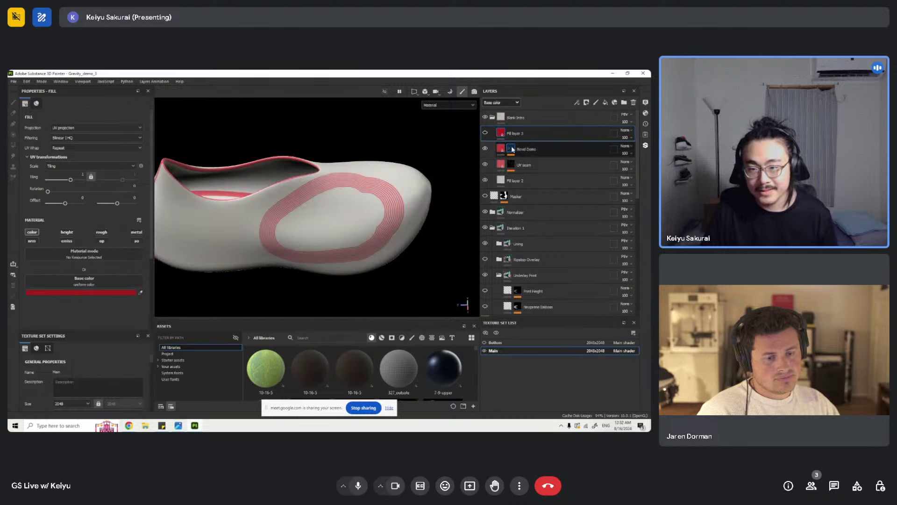
# - Display the Bevel Demo mask and enable its Bevel filter and Offset_Outlines fill in turn above the painted shape
pyautogui.keyDown('alt'); pyautogui.click(511, 149); pyautogui.keyUp('alt')
pyautogui.click(511, 179)
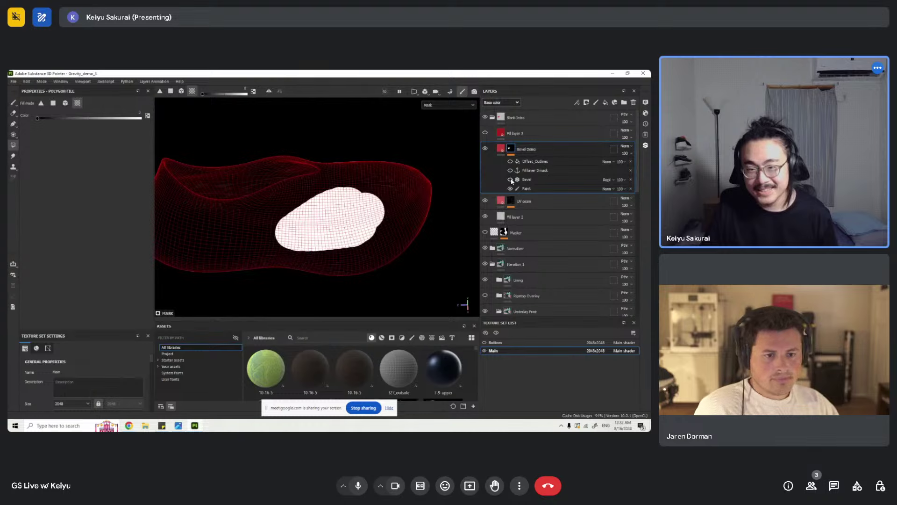
pyautogui.scroll(2, 337, 213)
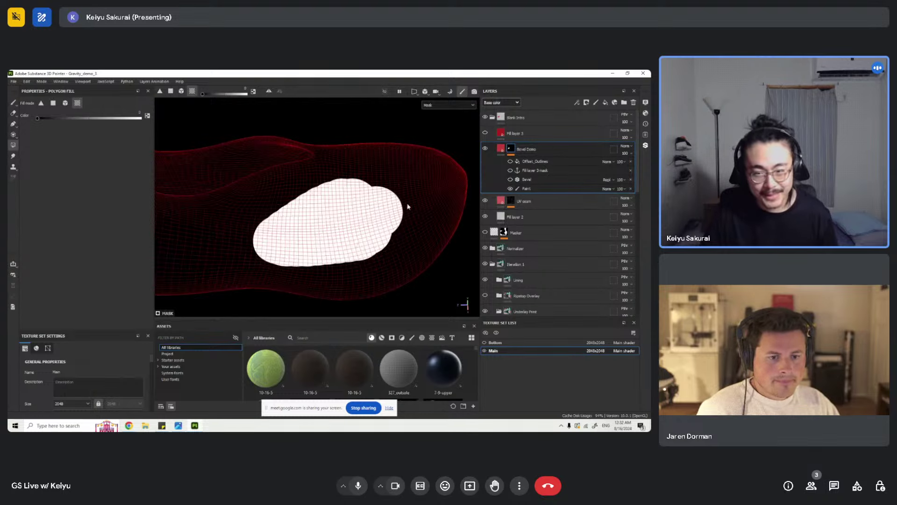
pyautogui.click(511, 179)
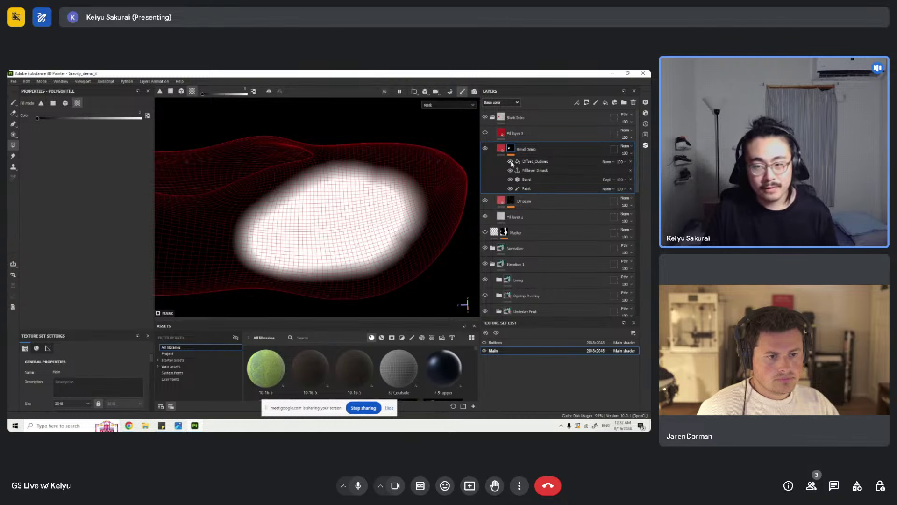
pyautogui.click(511, 162)
pyautogui.click(529, 161)
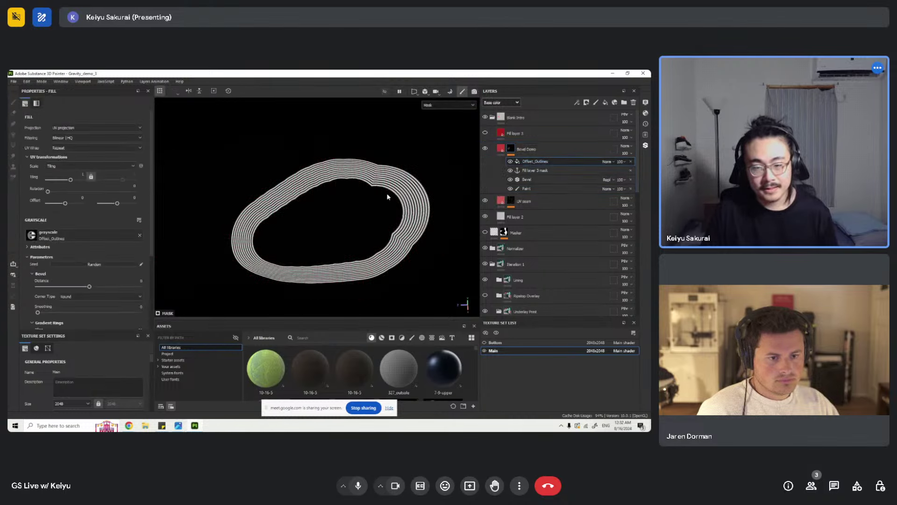
pyautogui.scroll(3, 386, 196)
# - Hide the Offset_Outlines fill to inspect the beveled shape's soft gradient edge from several views, and show the fill again
pyautogui.click(510, 162)
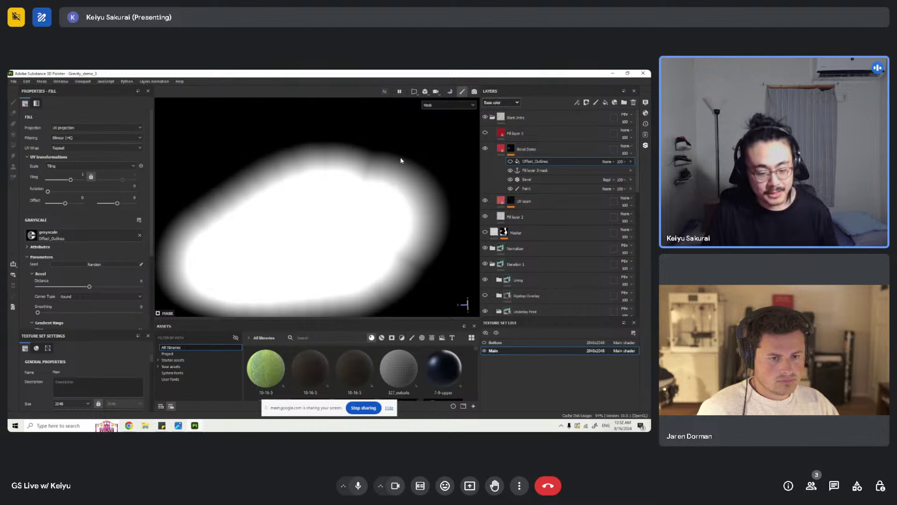
pyautogui.scroll(3, 345, 171)
pyautogui.keyDown('alt'); pyautogui.moveTo(311, 173); pyautogui.dragTo(318, 156, button='middle'); pyautogui.keyUp('alt')
pyautogui.scroll(-3, 313, 158)
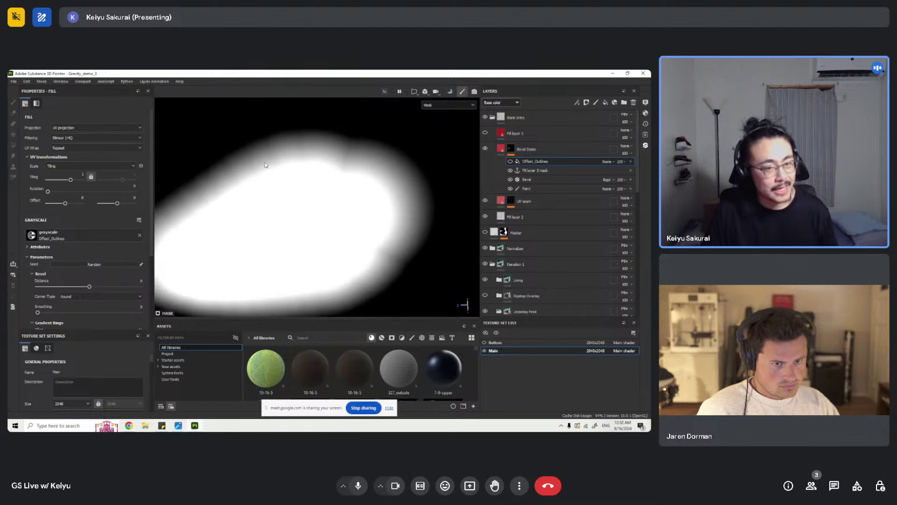
pyautogui.keyDown('alt'); pyautogui.moveTo(376, 145); pyautogui.dragTo(302, 138); pyautogui.keyUp('alt')
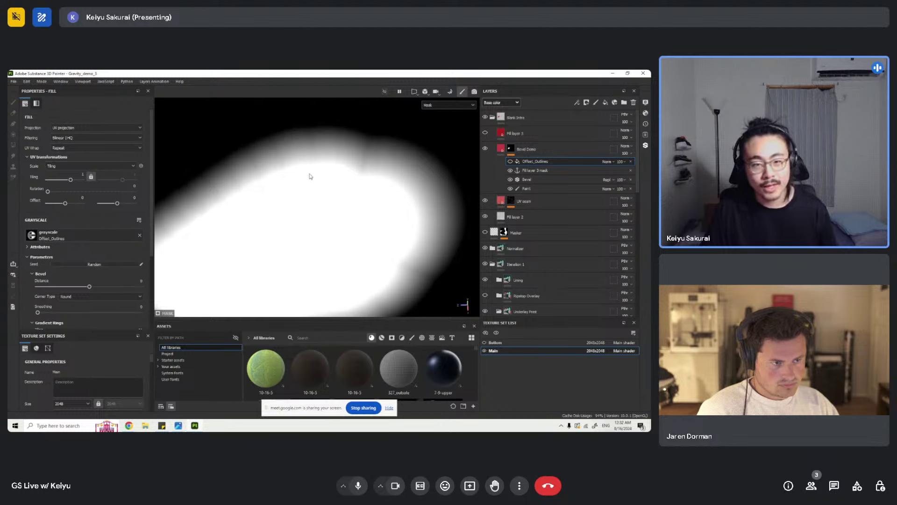
pyautogui.moveTo(310, 176)
pyautogui.keyDown('alt'); pyautogui.mouseDown(button='right')
pyautogui.moveTo(304, 160)
pyautogui.moveTo(313, 164)
pyautogui.mouseUp(button='right'); pyautogui.keyUp('alt')
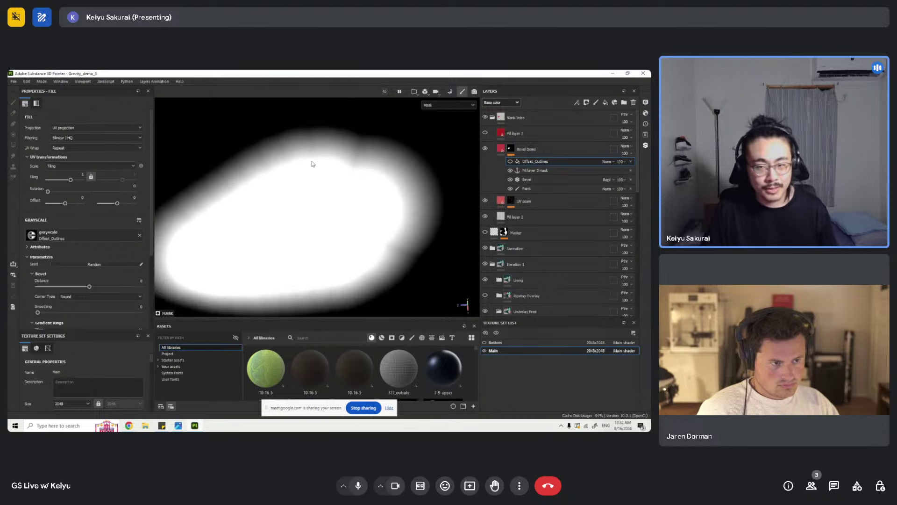
pyautogui.click(511, 161)
# - Adjust the distance of the Bevel filter in the Bevel Demo mask, trying both negative and positive values
pyautogui.click(538, 180)
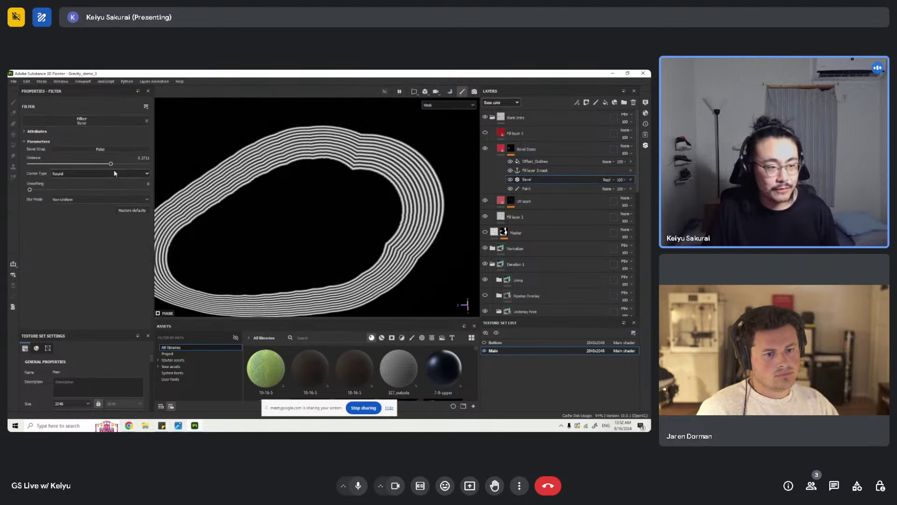
pyautogui.moveTo(111, 163); pyautogui.dragTo(83, 168)
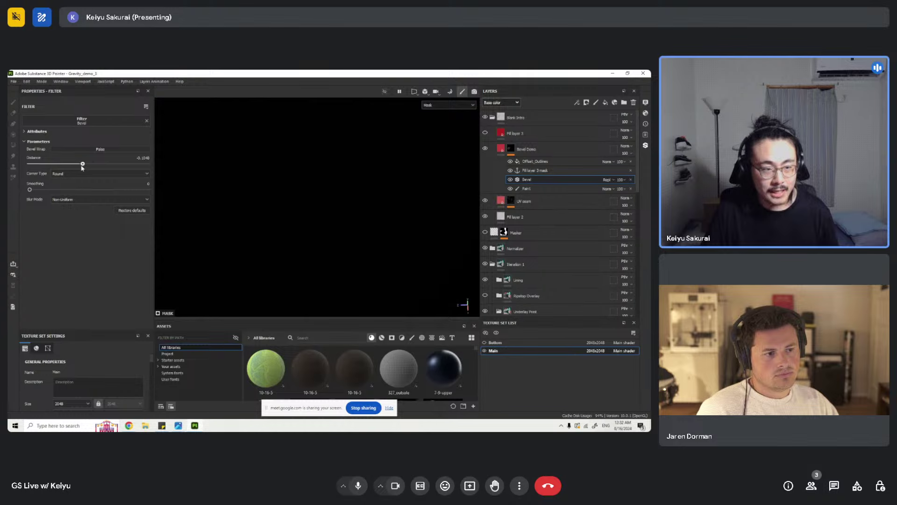
pyautogui.moveTo(82, 167); pyautogui.dragTo(66, 168)
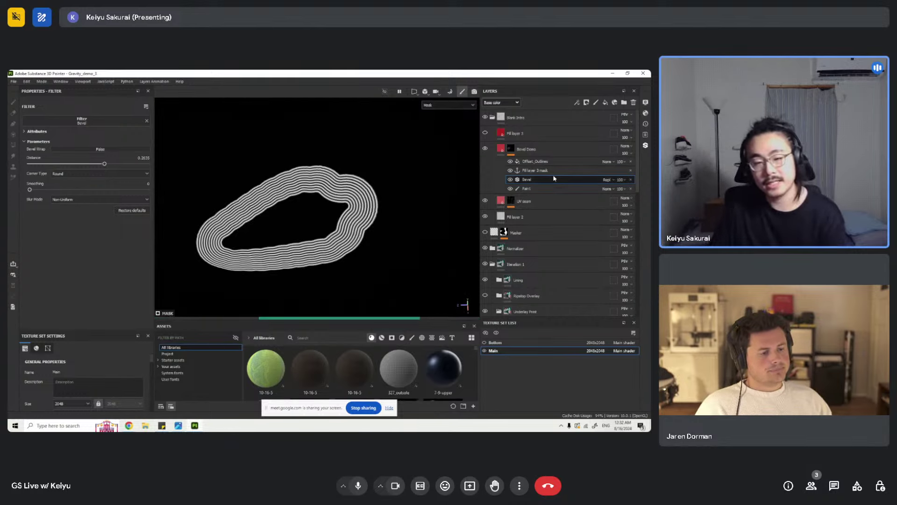
# - Select the Offset_Outlines fill in the Bevel Demo mask and examine how its Gradient Rings tiling relates to the outlines
pyautogui.click(542, 162)
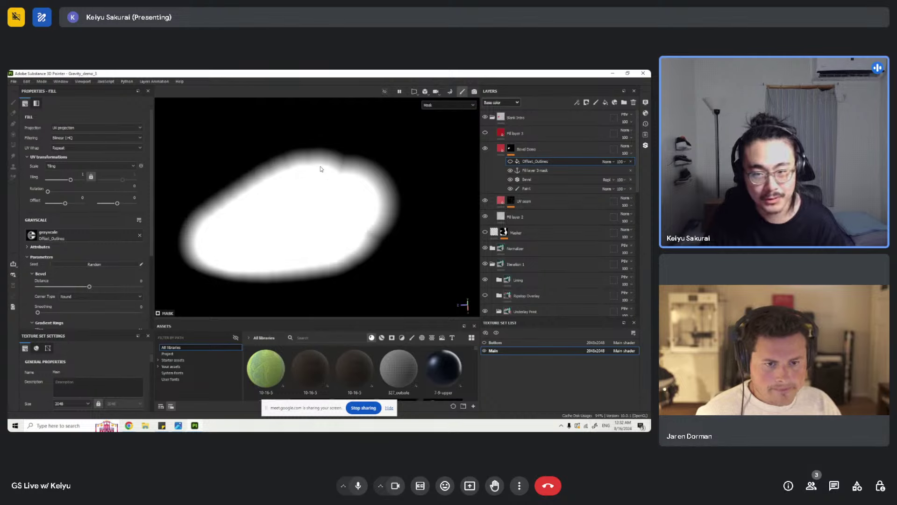
pyautogui.scroll(-3, 129, 228)
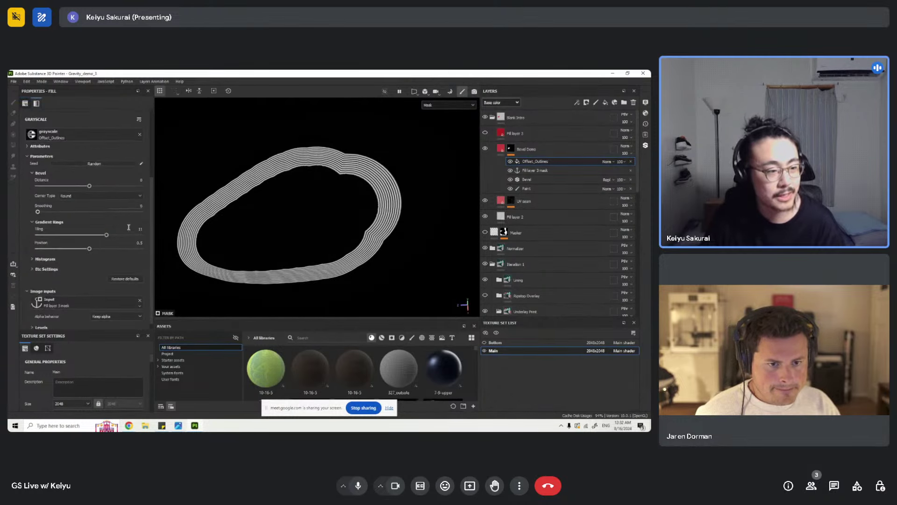
pyautogui.scroll(2, 285, 194)
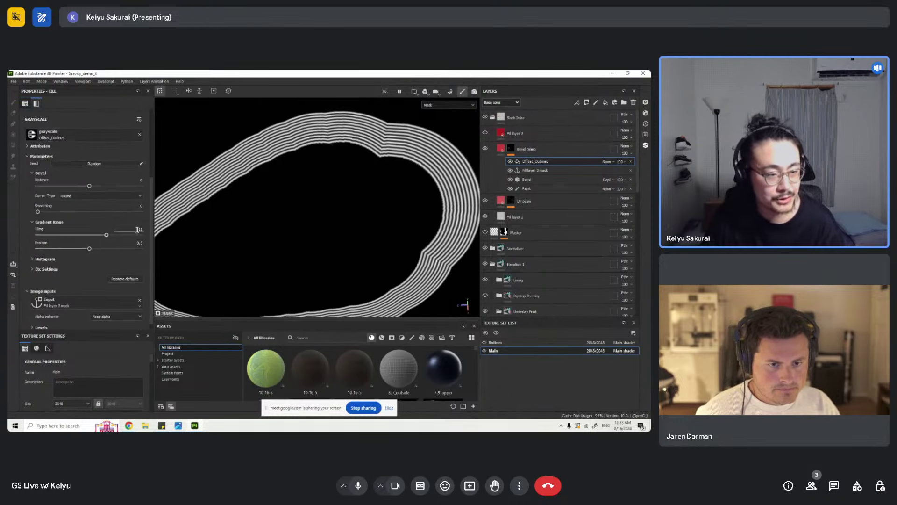
pyautogui.moveTo(103, 237)
pyautogui.mouseDown()
pyautogui.moveTo(55, 238)
pyautogui.moveTo(119, 239)
pyautogui.moveTo(104, 235)
pyautogui.mouseUp()
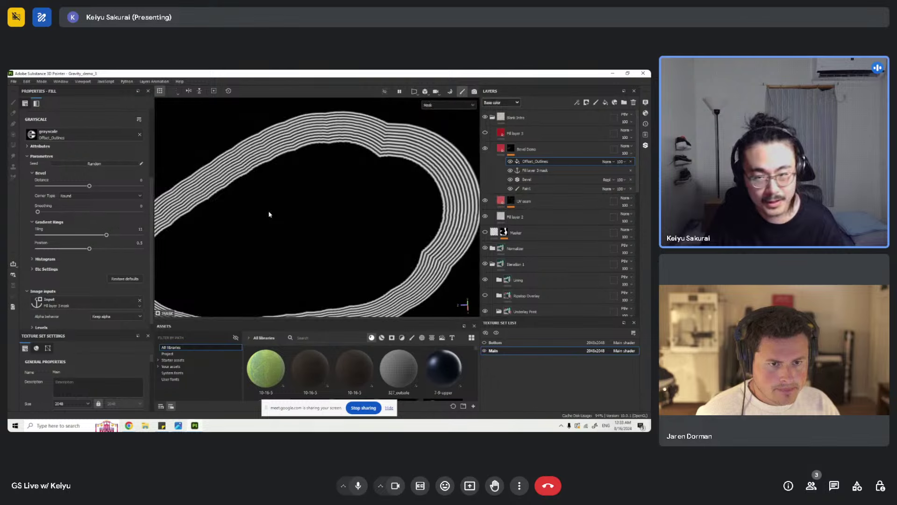
pyautogui.scroll(-2, 281, 206)
# - Return to the material display, hide the Blank Intro folder, and inspect the Lines 2 stripes on the shoe
pyautogui.click(501, 148)
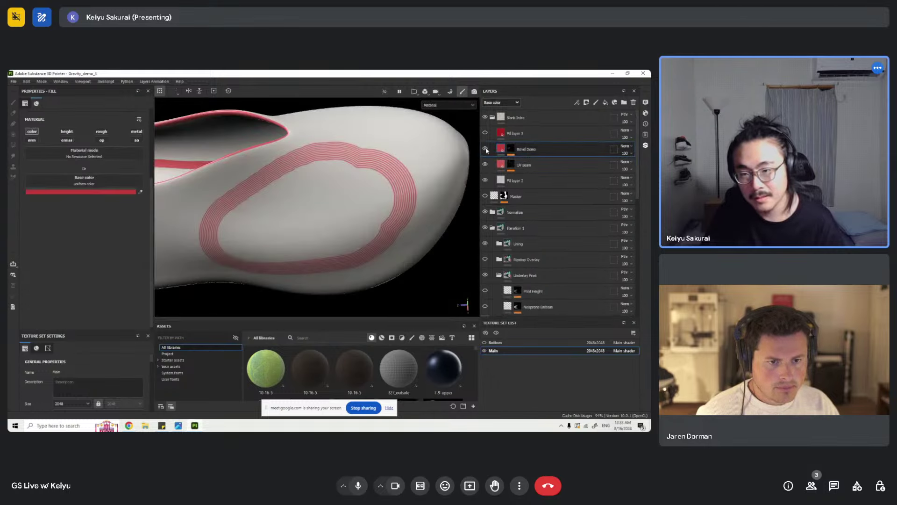
pyautogui.click(485, 116)
pyautogui.scroll(-5, 537, 173)
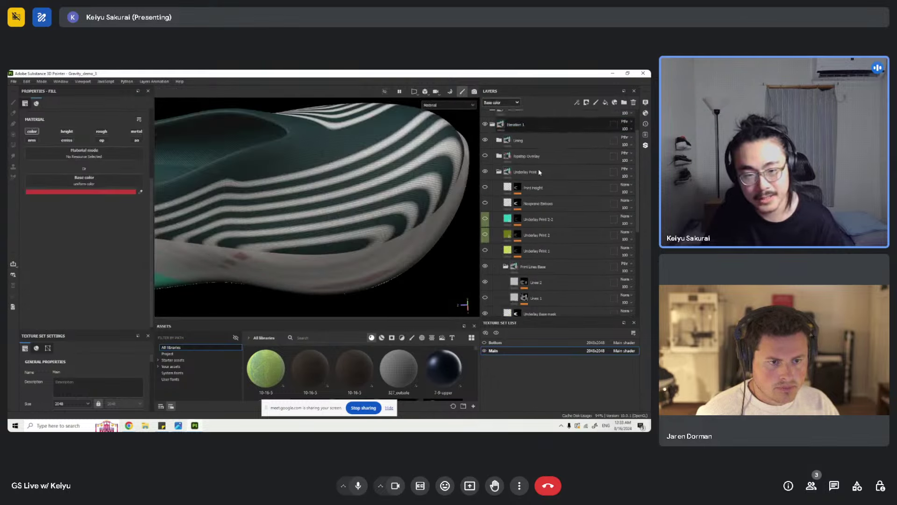
pyautogui.scroll(3, 539, 176)
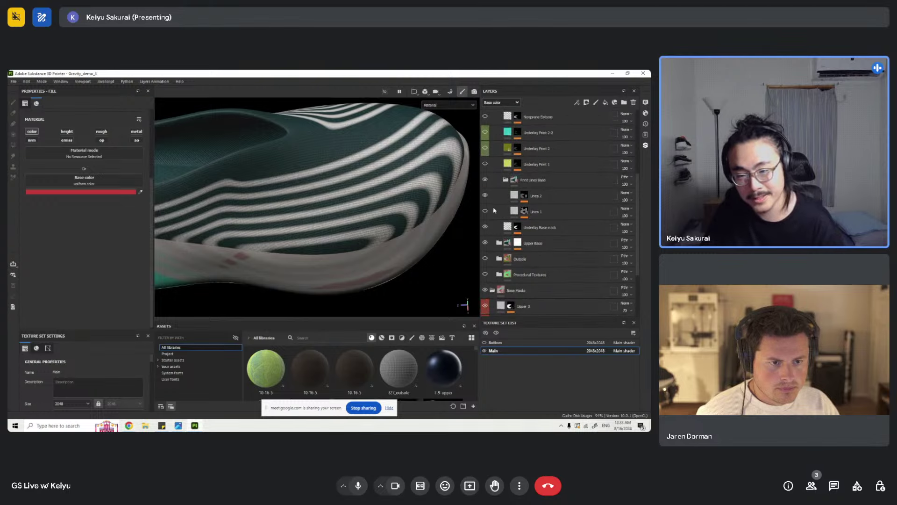
pyautogui.scroll(-3, 330, 240)
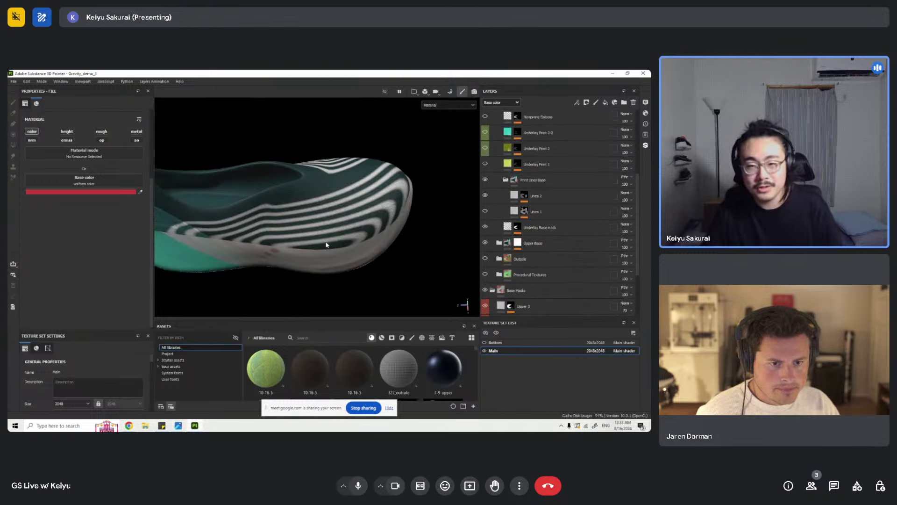
pyautogui.keyDown('alt'); pyautogui.moveTo(326, 243); pyautogui.dragTo(354, 262); pyautogui.keyUp('alt')
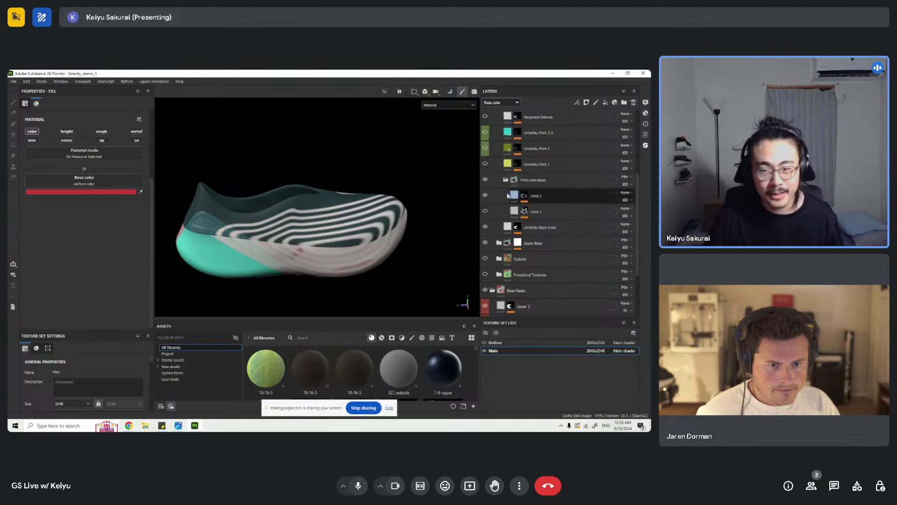
# - Show the Lines 1 stripes over Lines 2, and collapse and hide the Print Lines Base folder
pyautogui.click(486, 211)
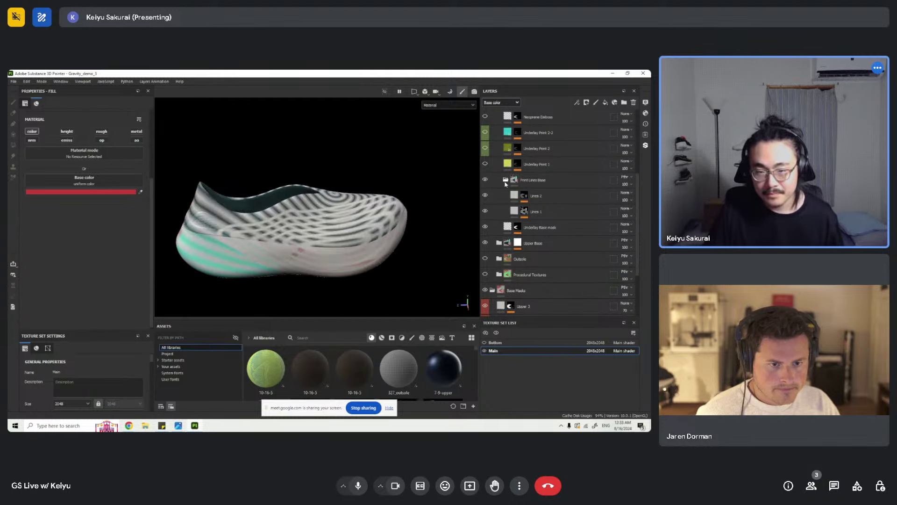
pyautogui.click(505, 182)
pyautogui.scroll(2, 496, 187)
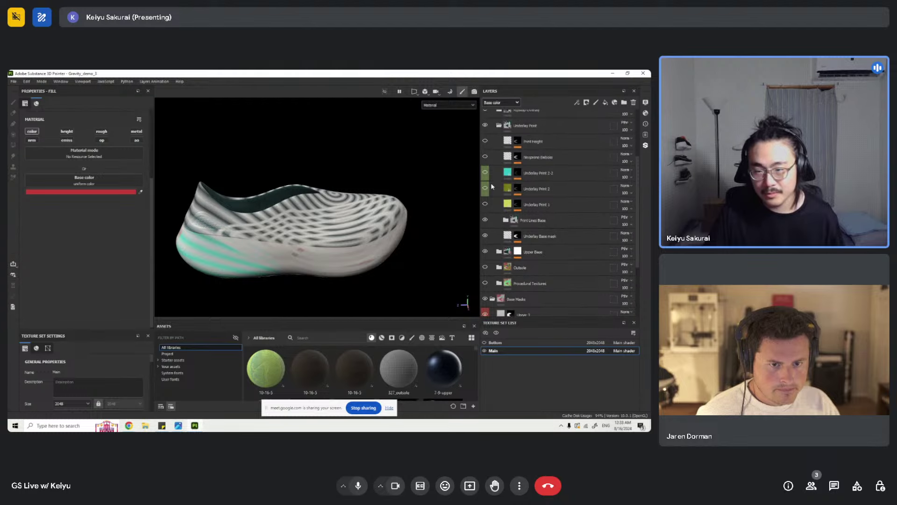
pyautogui.click(485, 219)
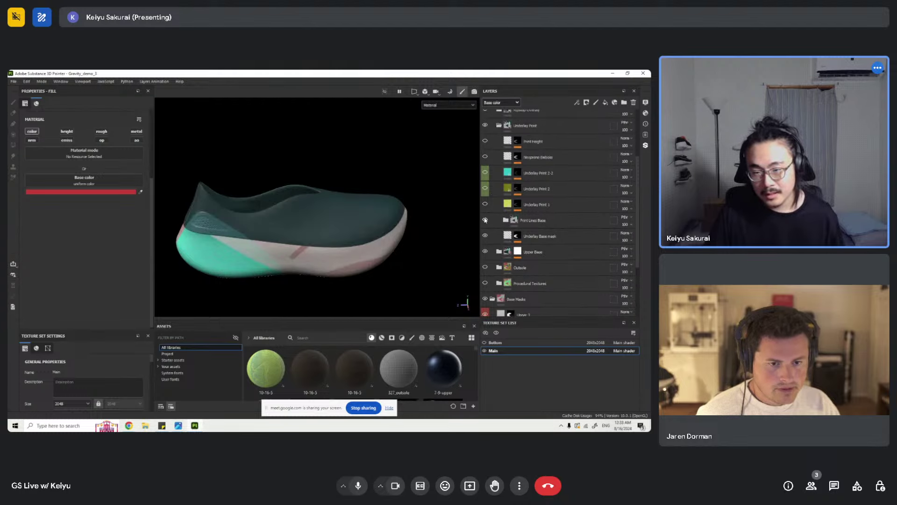
pyautogui.click(485, 219)
pyautogui.click(485, 219)
pyautogui.scroll(2, 354, 200)
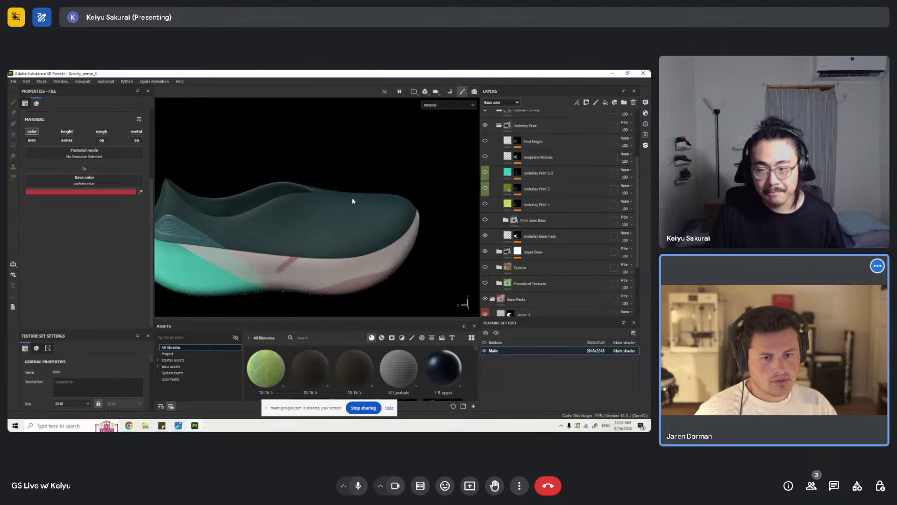
# - Show the Underlay Print 1 layer on the shoe and display its mask on the model
pyautogui.keyDown('alt'); pyautogui.moveTo(352, 218); pyautogui.dragTo(375, 178, button='middle'); pyautogui.keyUp('alt')
pyautogui.scroll(3, 374, 178)
pyautogui.scroll(-4, 397, 197)
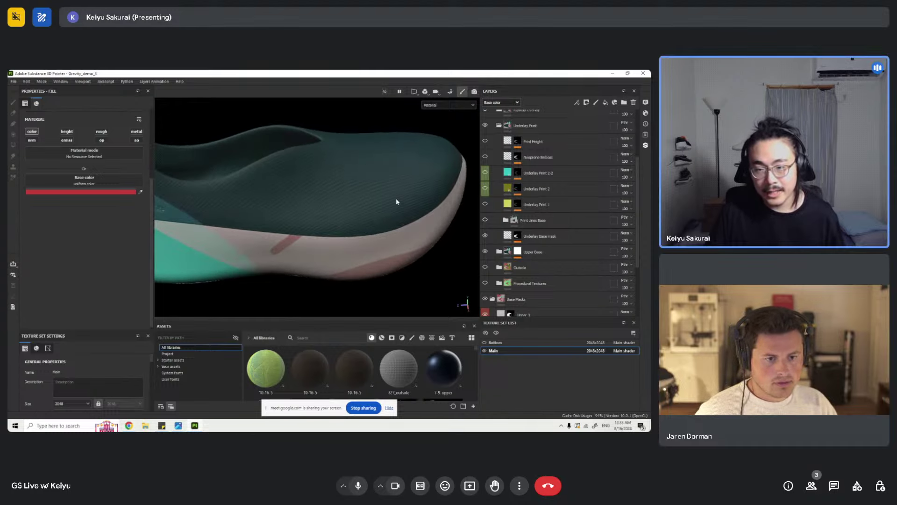
pyautogui.click(486, 204)
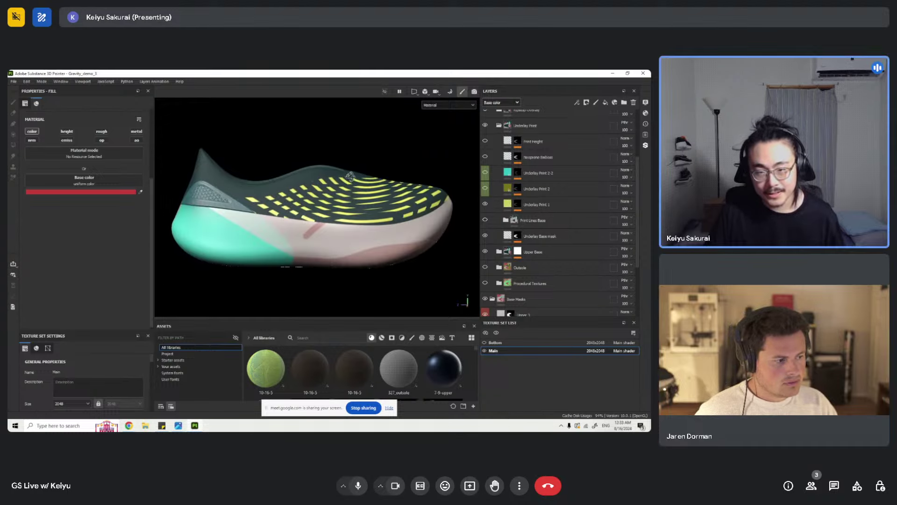
pyautogui.click(519, 205)
pyautogui.keyDown('alt'); pyautogui.click(519, 206); pyautogui.keyUp('alt')
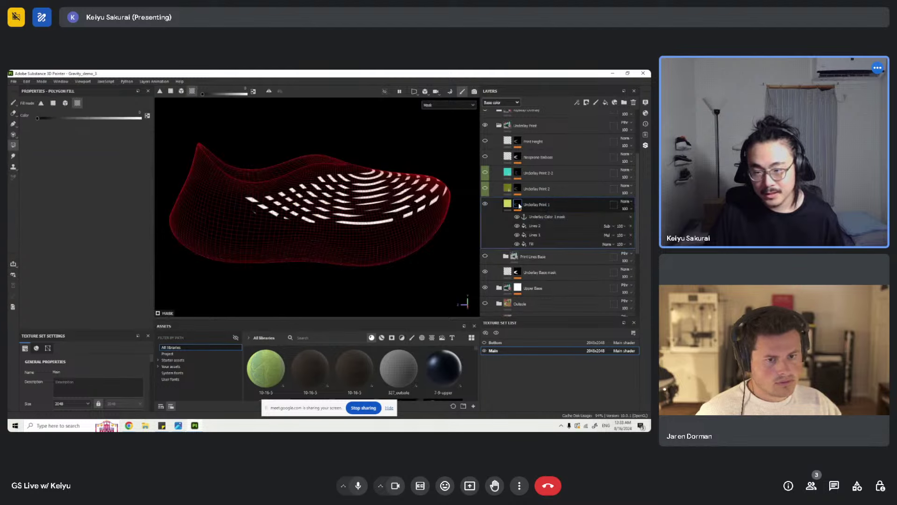
# - Toggle the Lines 2 and Lines 1 fills in the Underlay Print 1 mask to compare their contributions, and return to the material display
pyautogui.moveTo(517, 226); pyautogui.dragTo(517, 235)
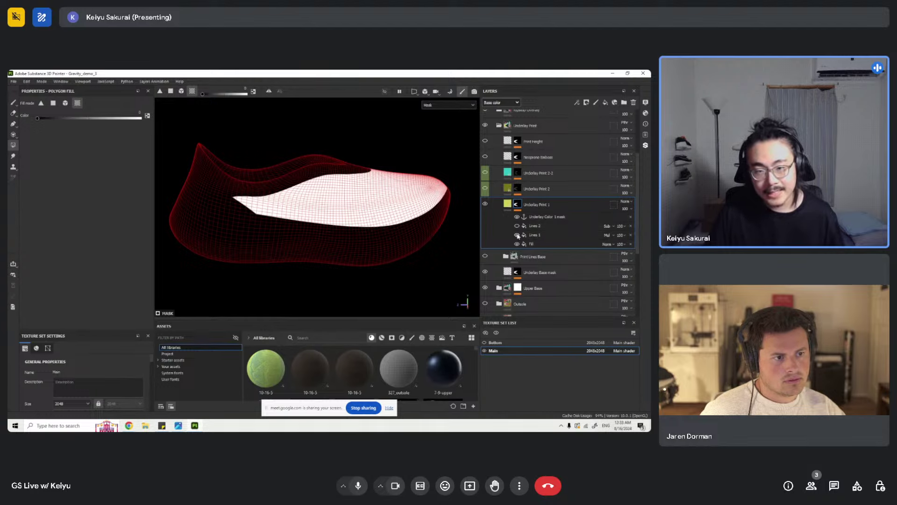
pyautogui.click(518, 235)
pyautogui.click(545, 234)
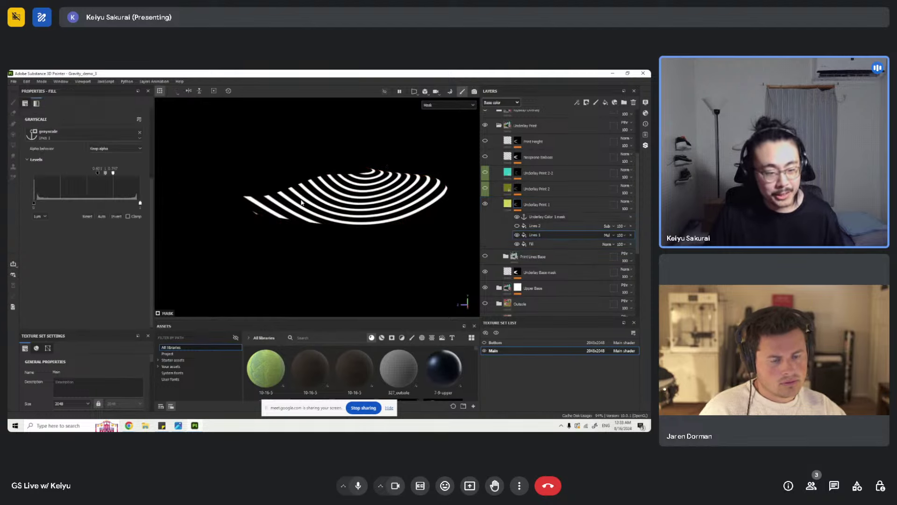
pyautogui.scroll(2, 477, 225)
pyautogui.click(517, 226)
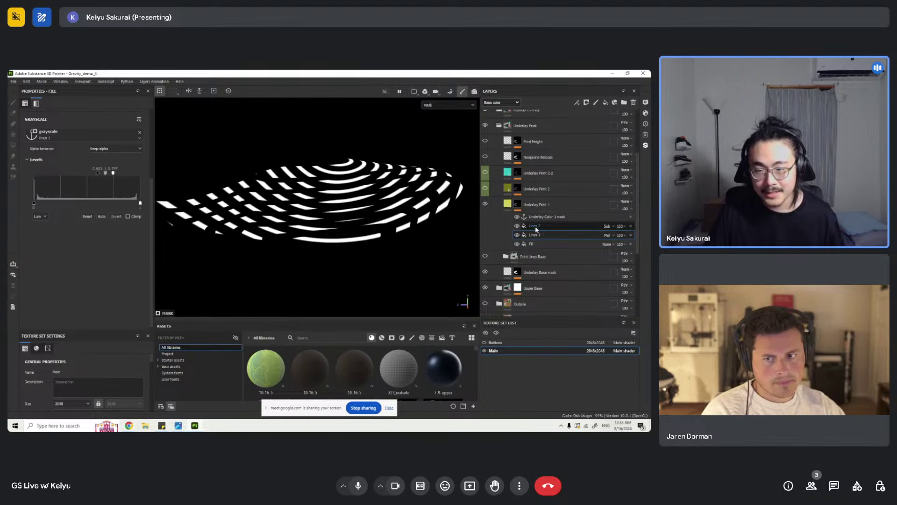
pyautogui.click(537, 226)
pyautogui.keyDown('alt'); pyautogui.moveTo(367, 206); pyautogui.dragTo(370, 173); pyautogui.keyUp('alt')
pyautogui.click(509, 205)
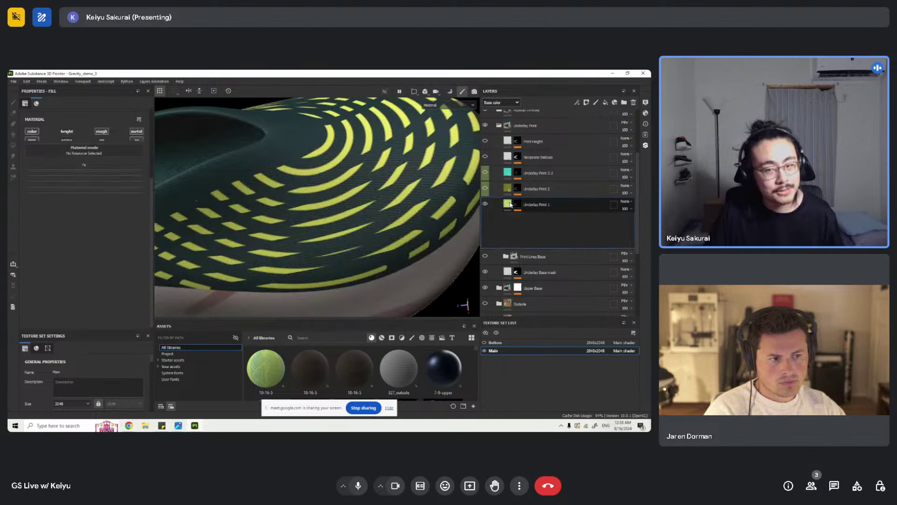
# - Show the Underlay Print 2 layer, inspect its stripes and mask up close, and return to the material display
pyautogui.click(485, 189)
pyautogui.keyDown('alt'); pyautogui.moveTo(376, 149); pyautogui.dragTo(392, 197, button='right'); pyautogui.keyUp('alt')
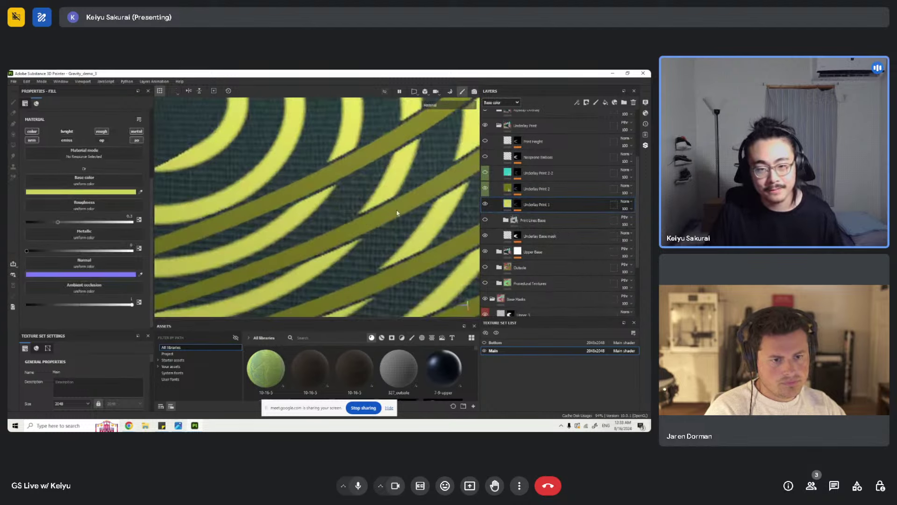
pyautogui.keyDown('alt'); pyautogui.moveTo(397, 213); pyautogui.dragTo(317, 253); pyautogui.keyUp('alt')
pyautogui.keyDown('alt'); pyautogui.moveTo(327, 200); pyautogui.dragTo(398, 194); pyautogui.keyUp('alt')
pyautogui.click(517, 186)
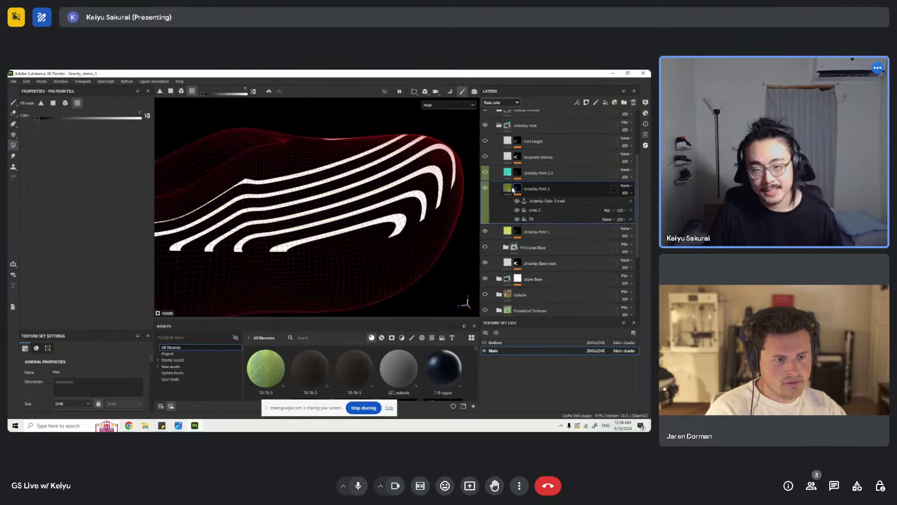
pyautogui.click(508, 188)
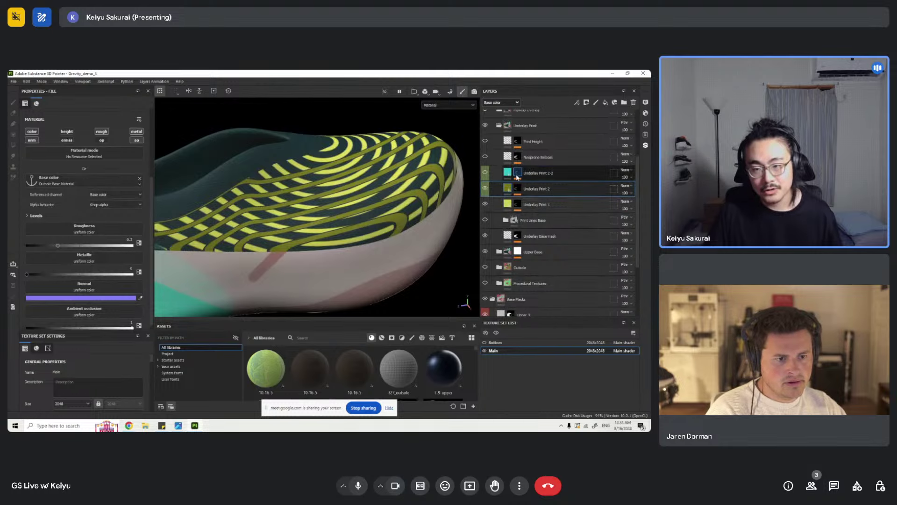
# - Inspect the fading mask of Underlay Print 2-2, show the layer, and examine its color transition across the shoe
pyautogui.click(518, 175)
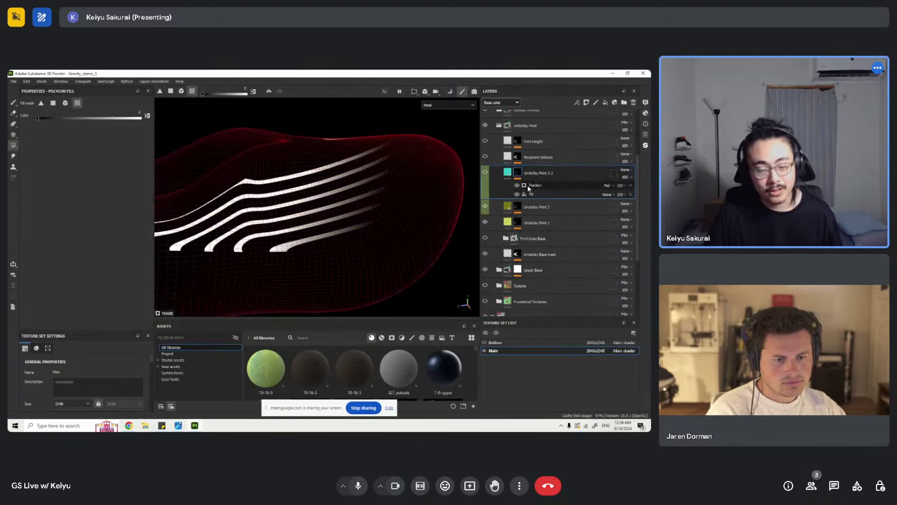
pyautogui.click(509, 173)
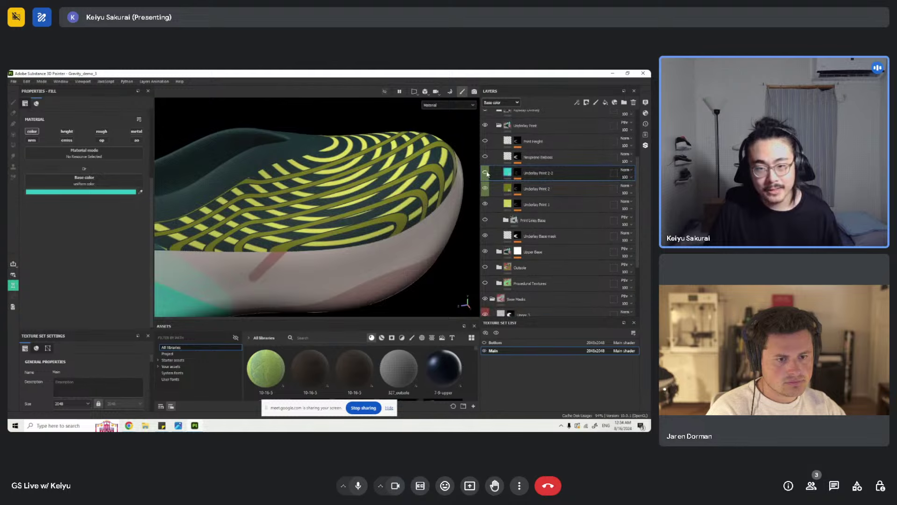
pyautogui.keyDown('alt'); pyautogui.moveTo(333, 171); pyautogui.dragTo(316, 173); pyautogui.keyUp('alt')
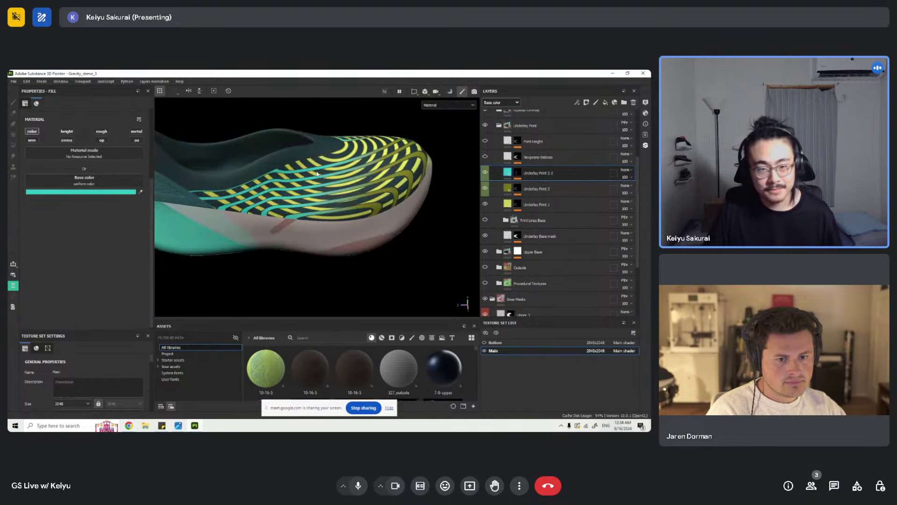
pyautogui.keyDown('alt'); pyautogui.moveTo(374, 170); pyautogui.dragTo(469, 200); pyautogui.keyUp('alt')
pyautogui.scroll(-2, 371, 189)
pyautogui.scroll(3, 469, 201)
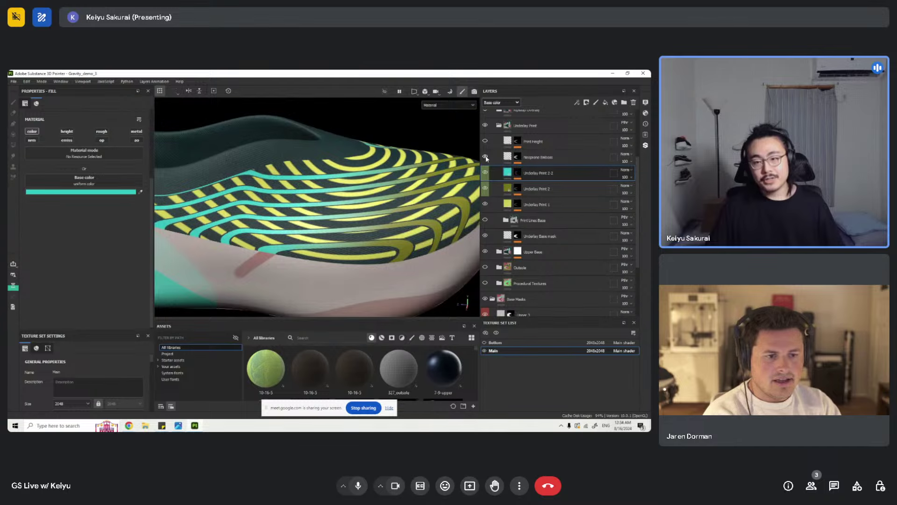
# - Show the Neoprene Deboss layer and toggle the upper Fill, Levels and Blur effects in its mask to examine the softened edges
pyautogui.keyDown('alt'); pyautogui.click(512, 157); pyautogui.keyUp('alt')
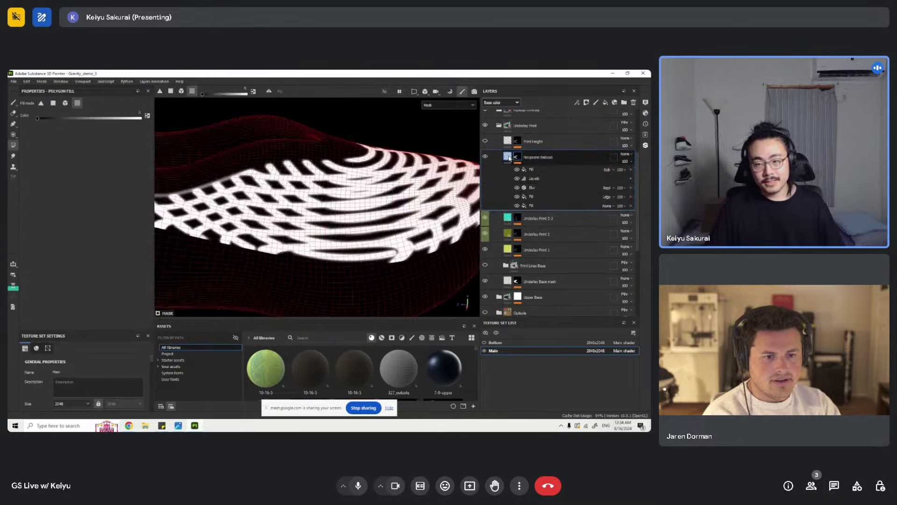
pyautogui.keyDown('alt'); pyautogui.click(510, 157); pyautogui.keyUp('alt')
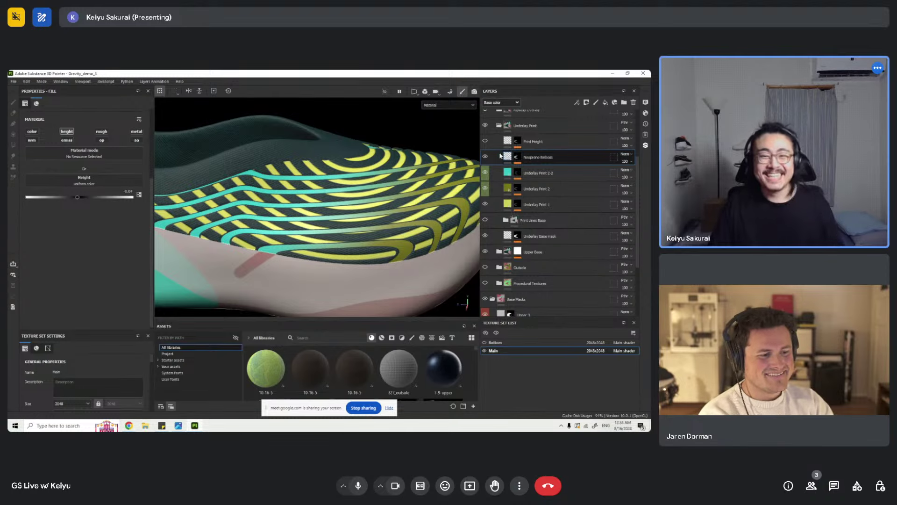
pyautogui.keyDown('alt'); pyautogui.click(517, 157); pyautogui.keyUp('alt')
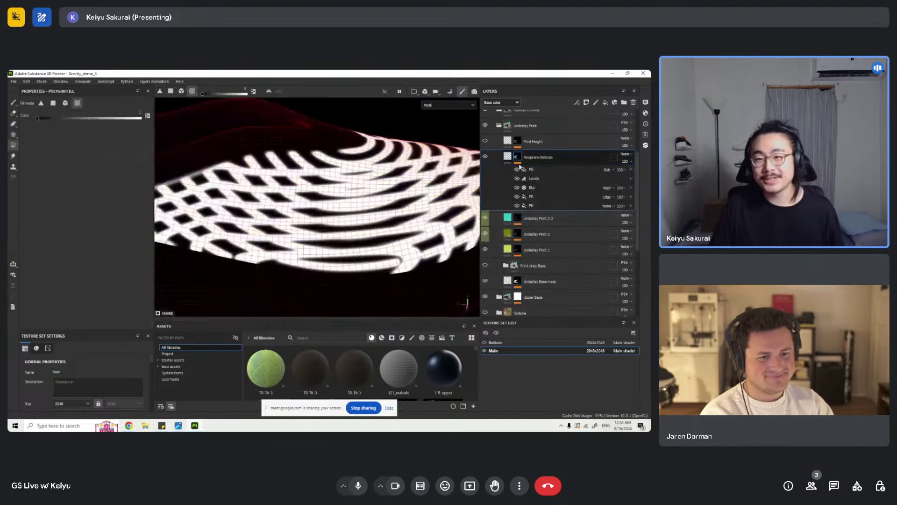
pyautogui.moveTo(517, 170); pyautogui.dragTo(518, 186)
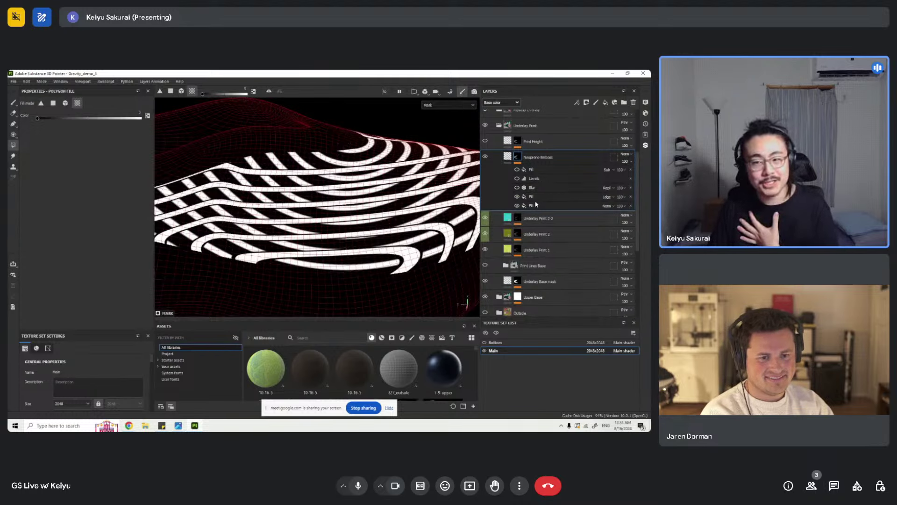
pyautogui.scroll(5, 384, 182)
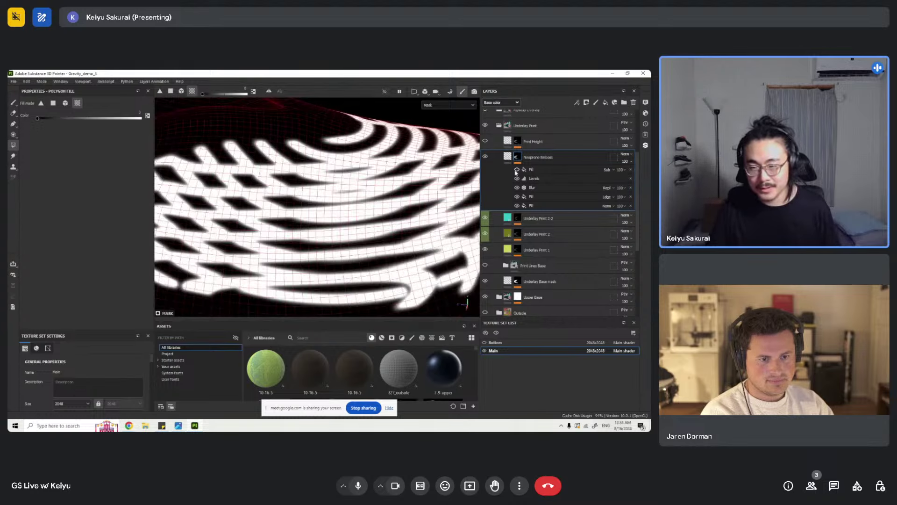
pyautogui.scroll(-5, 322, 124)
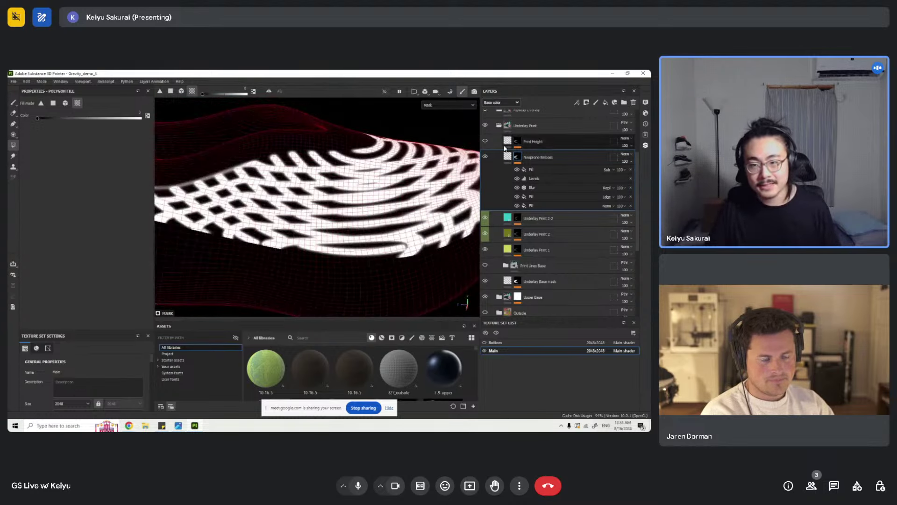
pyautogui.click(507, 156)
# - Inspect the debossed print up close, and show the Print Height layer and view it on the whole shoe
pyautogui.scroll(5, 351, 158)
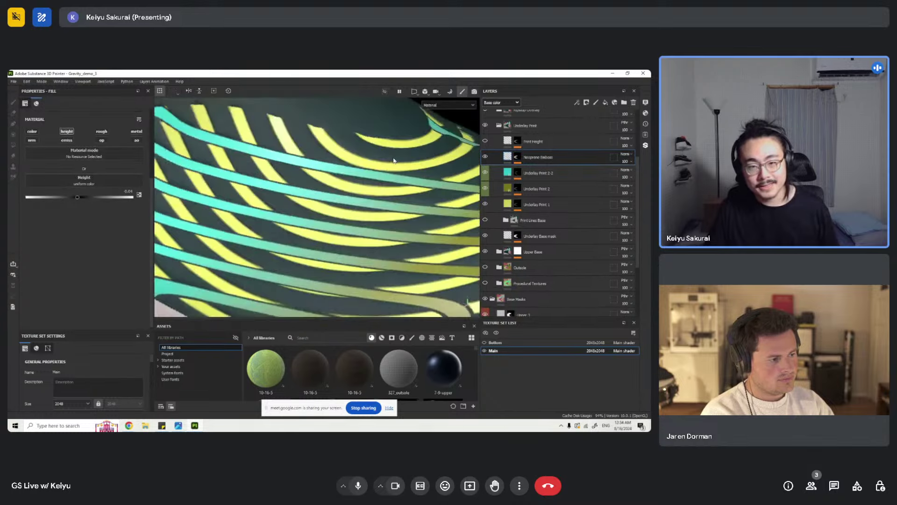
pyautogui.keyDown('alt'); pyautogui.moveTo(352, 158); pyautogui.dragTo(412, 183); pyautogui.keyUp('alt')
pyautogui.click(513, 143)
pyautogui.click(508, 142)
pyautogui.press('f')
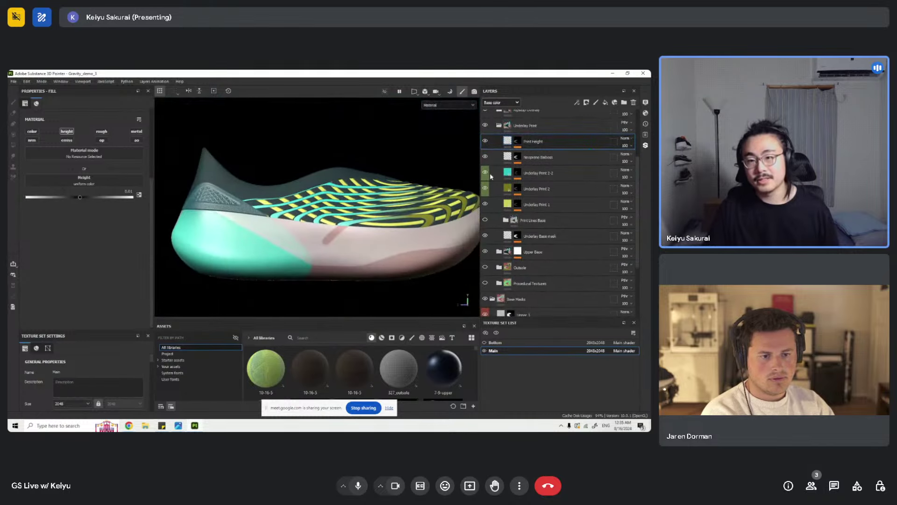
# - Collapse the Underlay Print folder, and show and expand the Ripstop Overlay folder
pyautogui.scroll(3, 498, 182)
pyautogui.click(499, 186)
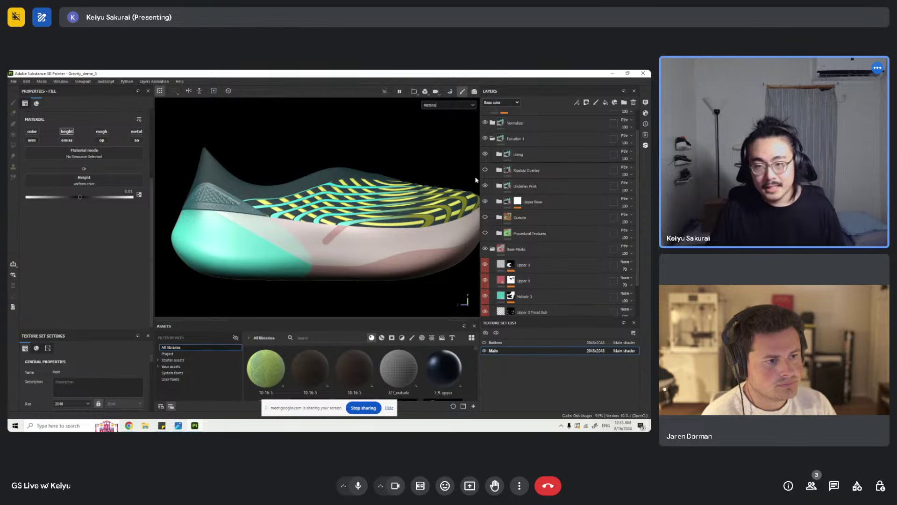
pyautogui.click(486, 171)
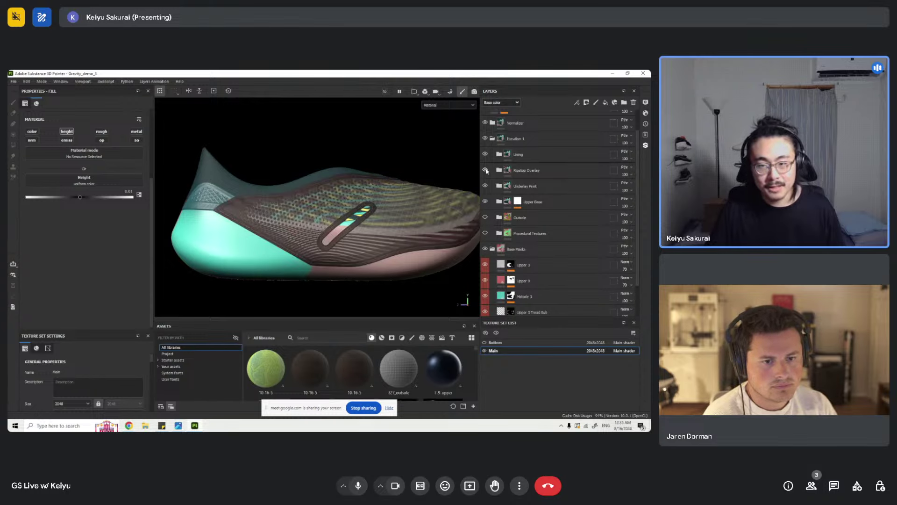
pyautogui.click(499, 171)
pyautogui.scroll(-3, 500, 172)
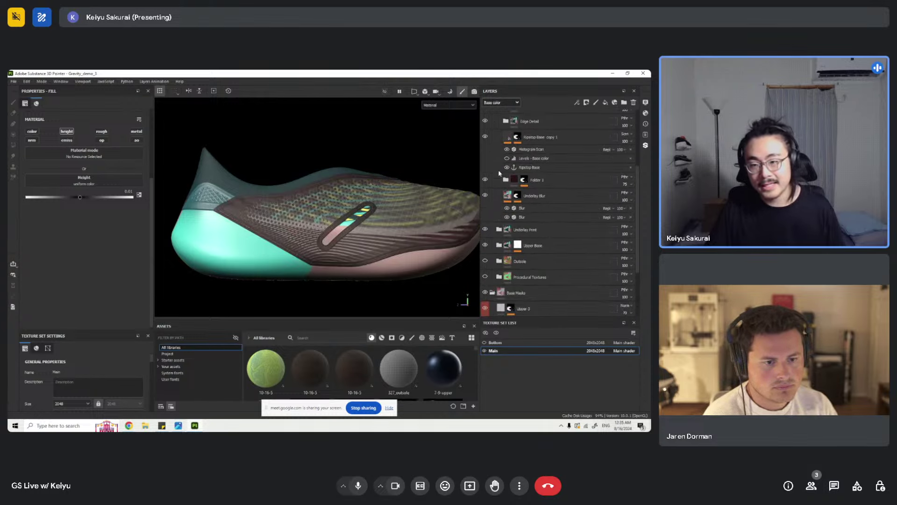
# - Select the Underlay Blur layer to inspect the print beneath the ripstop overlay, and show the Outsole folder
pyautogui.click(514, 195)
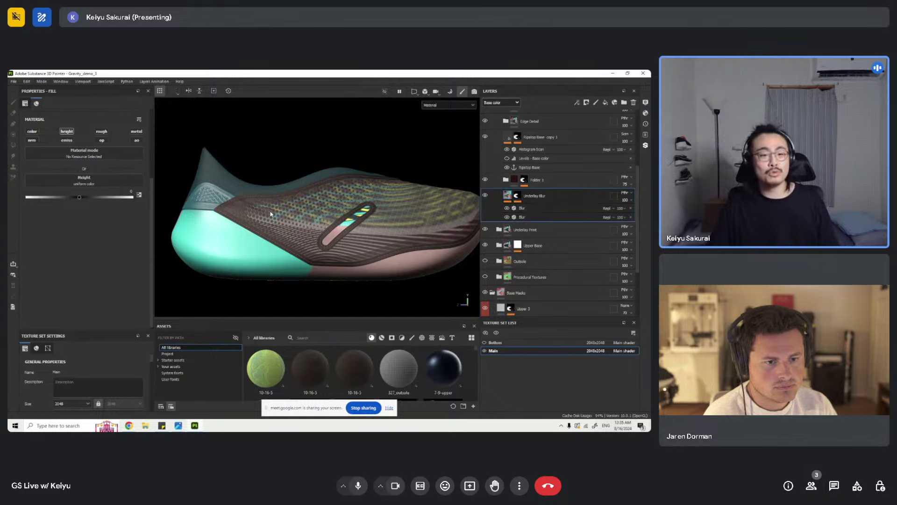
pyautogui.scroll(3, 223, 211)
pyautogui.keyDown('alt'); pyautogui.moveTo(222, 212); pyautogui.dragTo(271, 213); pyautogui.keyUp('alt')
pyautogui.scroll(-3, 245, 215)
pyautogui.scroll(3, 271, 213)
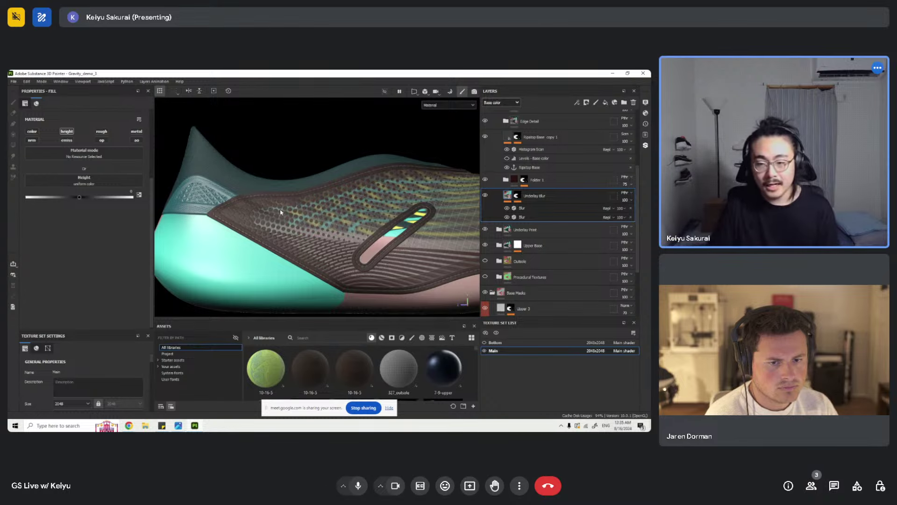
pyautogui.click(486, 261)
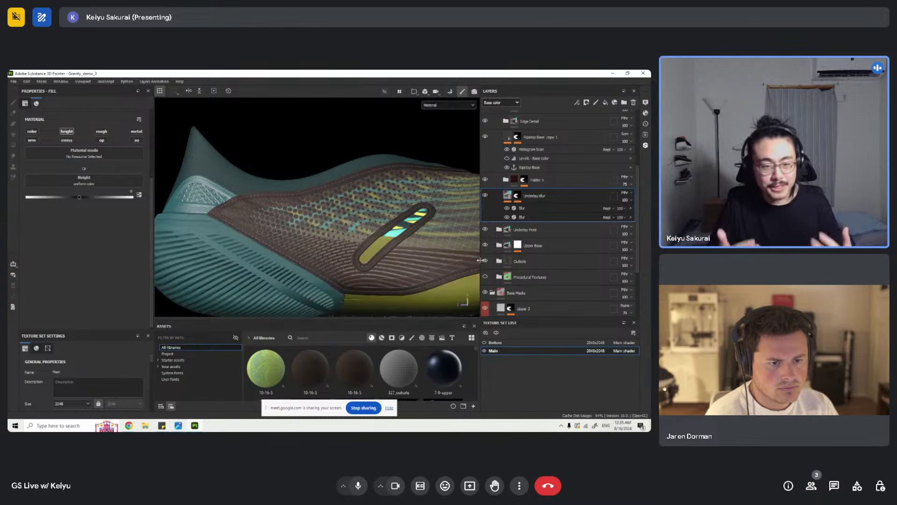
# - Hide the Underlay Blur layer and inspect the unblurred print beneath the ripstop overlay up close
pyautogui.doubleClick(538, 196)
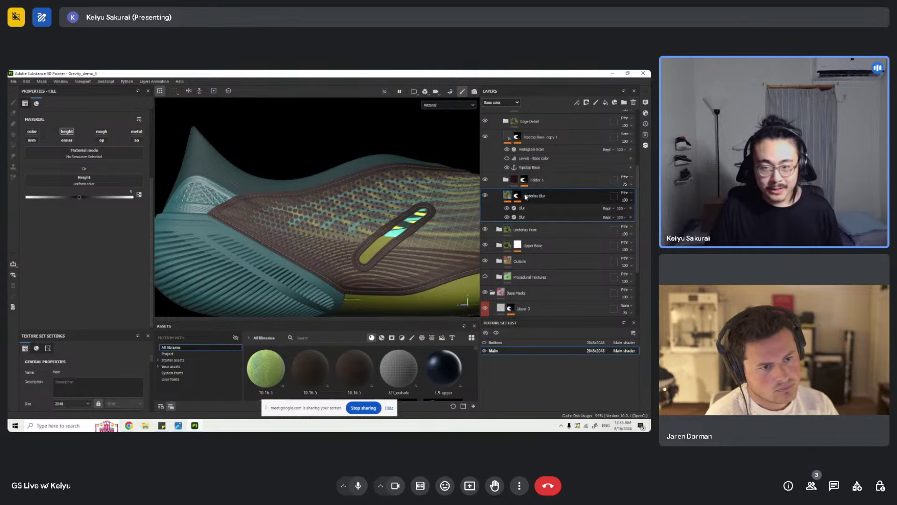
pyautogui.click(500, 200)
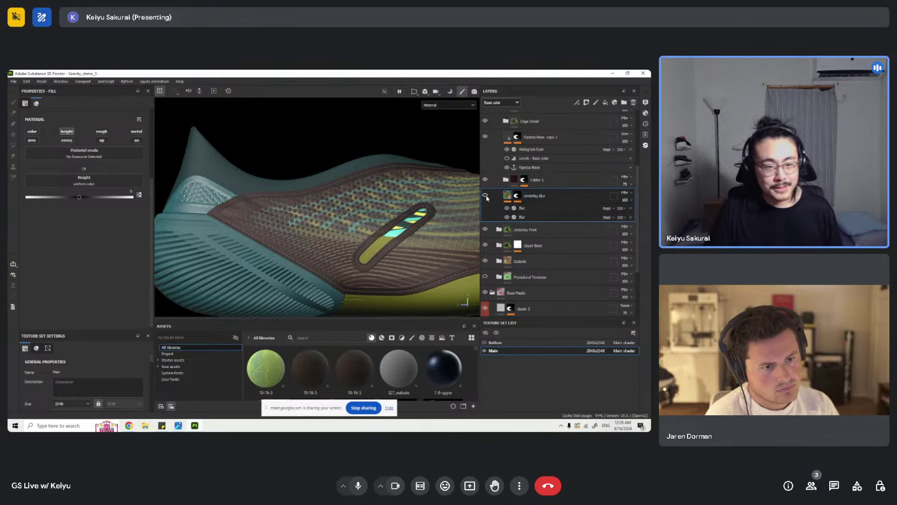
pyautogui.click(486, 196)
pyautogui.scroll(5, 241, 216)
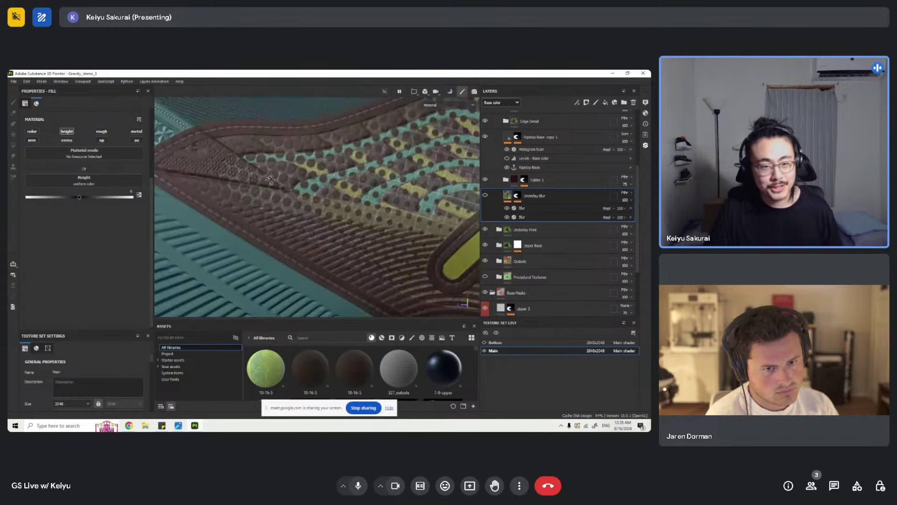
# - Show the Underlay Blur layer again and check its available blending modes
pyautogui.keyDown('alt'); pyautogui.moveTo(337, 195); pyautogui.dragTo(293, 166); pyautogui.keyUp('alt')
pyautogui.scroll(-3, 266, 171)
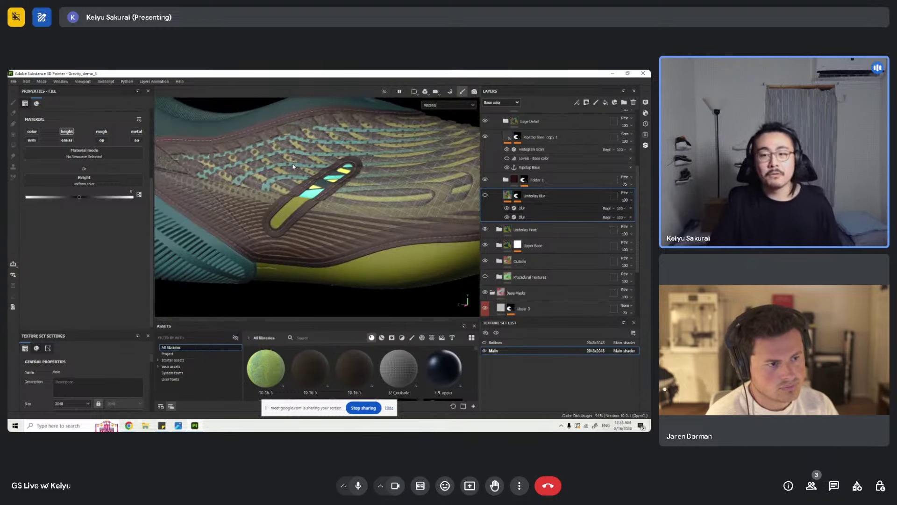
pyautogui.keyDown('alt'); pyautogui.moveTo(271, 149); pyautogui.dragTo(256, 168); pyautogui.keyUp('alt')
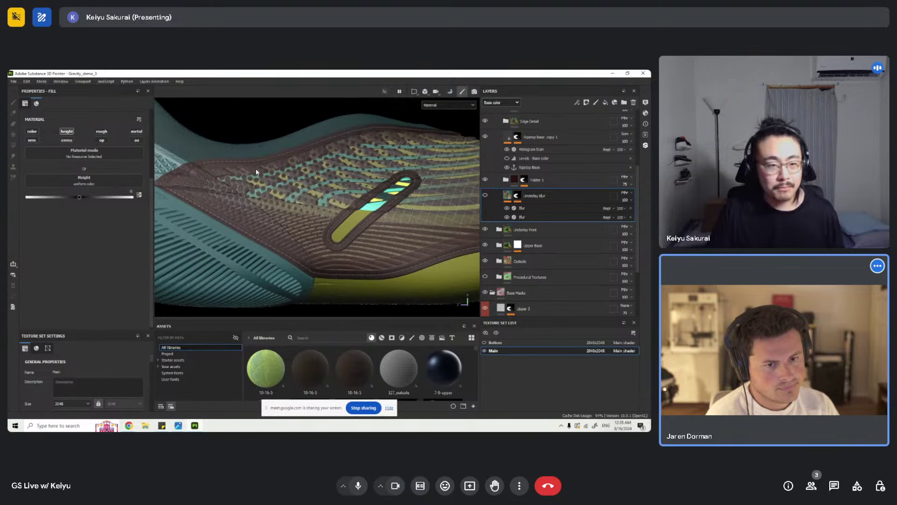
pyautogui.click(487, 196)
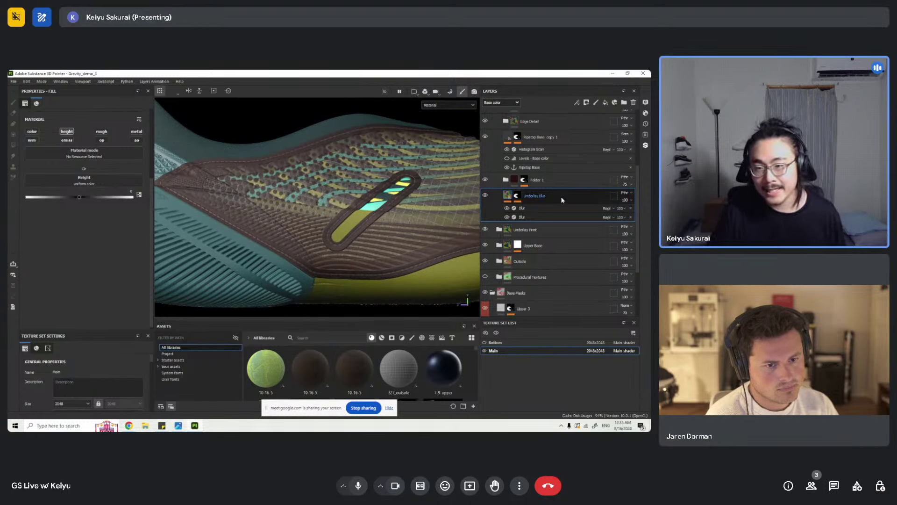
pyautogui.click(632, 193)
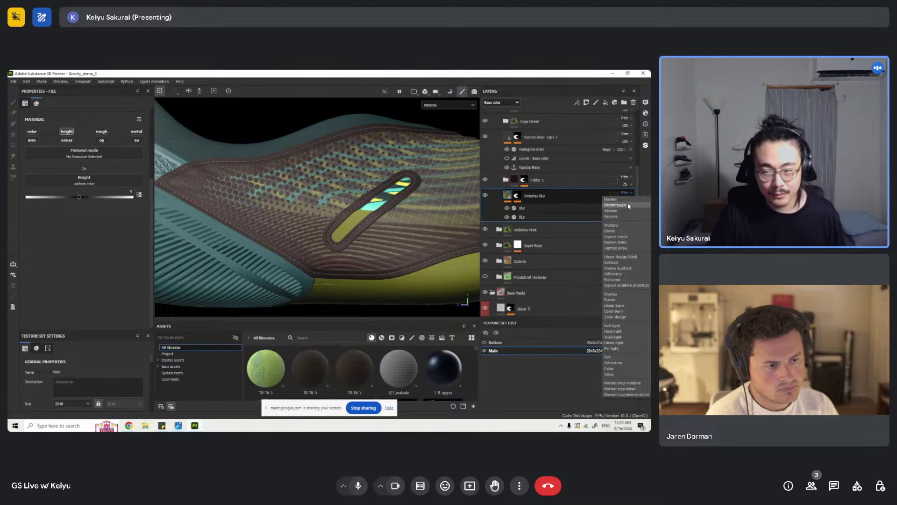
pyautogui.click(552, 198)
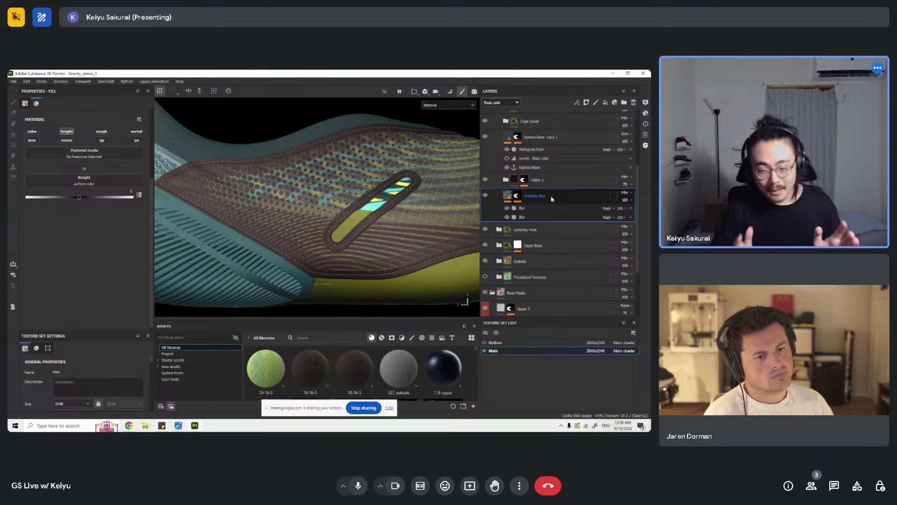
# - Select the lower Blur filter on the Underlay Blur layer and examine the blurred print around the slot up close
pyautogui.click(532, 217)
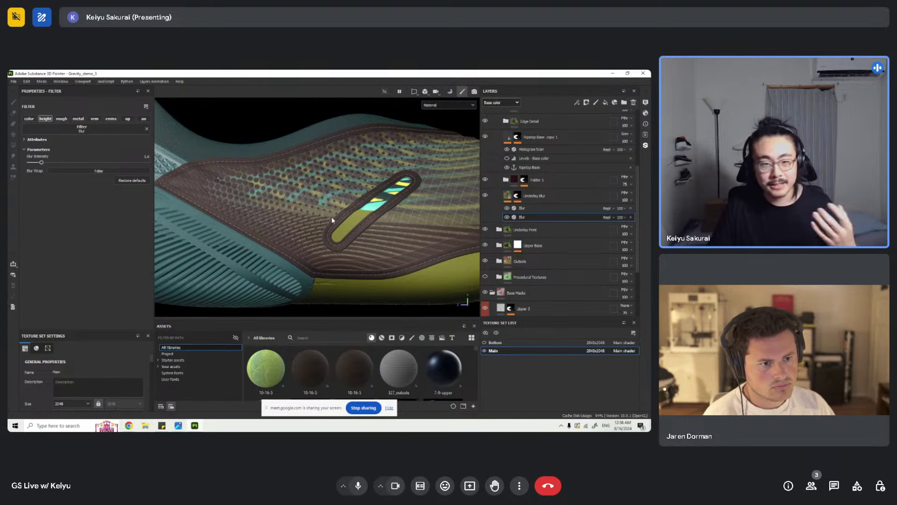
pyautogui.scroll(-3, 327, 240)
pyautogui.scroll(5, 327, 237)
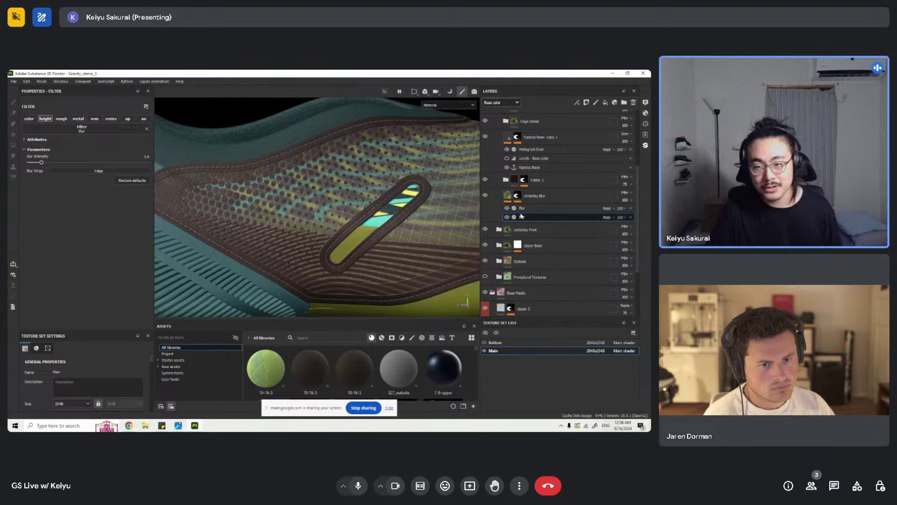
pyautogui.scroll(3, 304, 147)
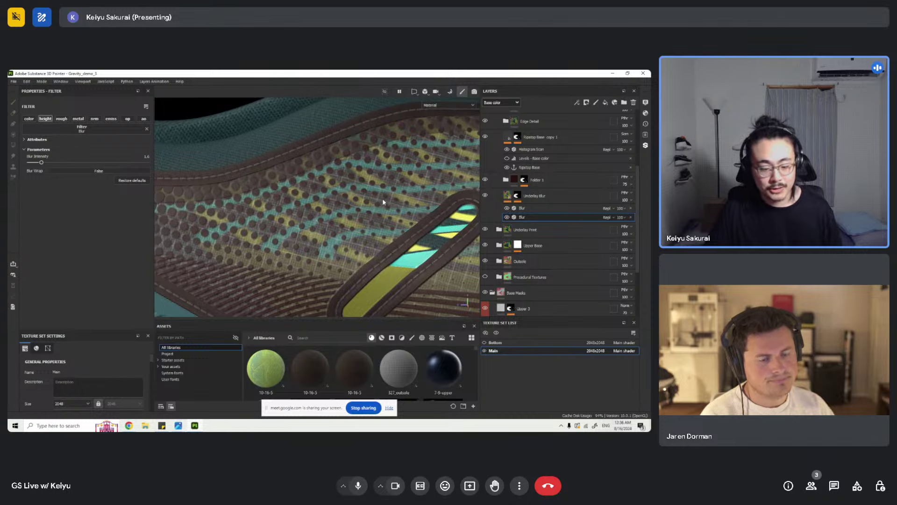
pyautogui.scroll(-3, 382, 200)
pyautogui.scroll(3, 408, 203)
pyautogui.keyDown('alt'); pyautogui.moveTo(409, 203); pyautogui.dragTo(311, 185, button='middle'); pyautogui.keyUp('alt')
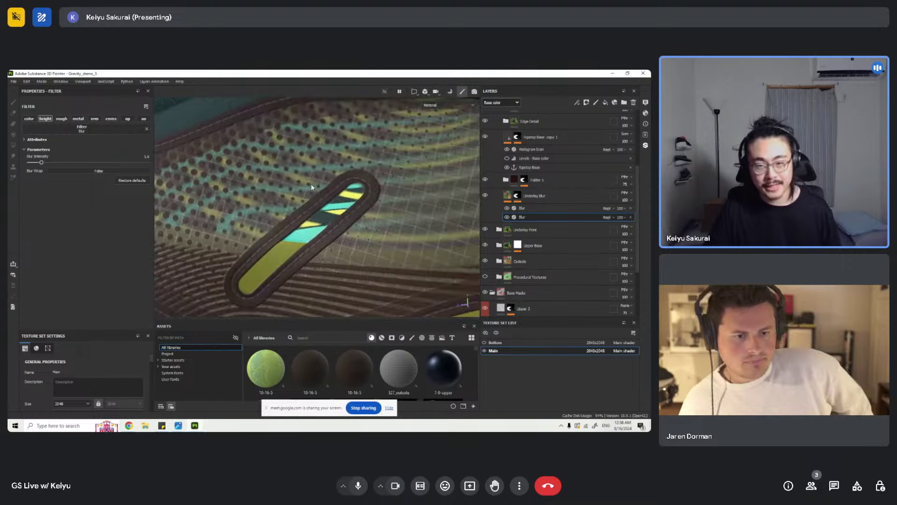
pyautogui.scroll(-2, 312, 186)
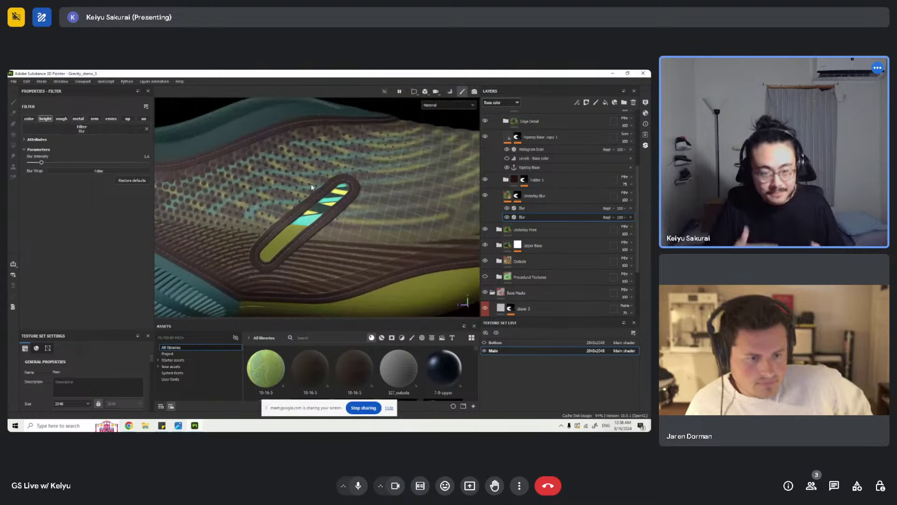
pyautogui.click(508, 196)
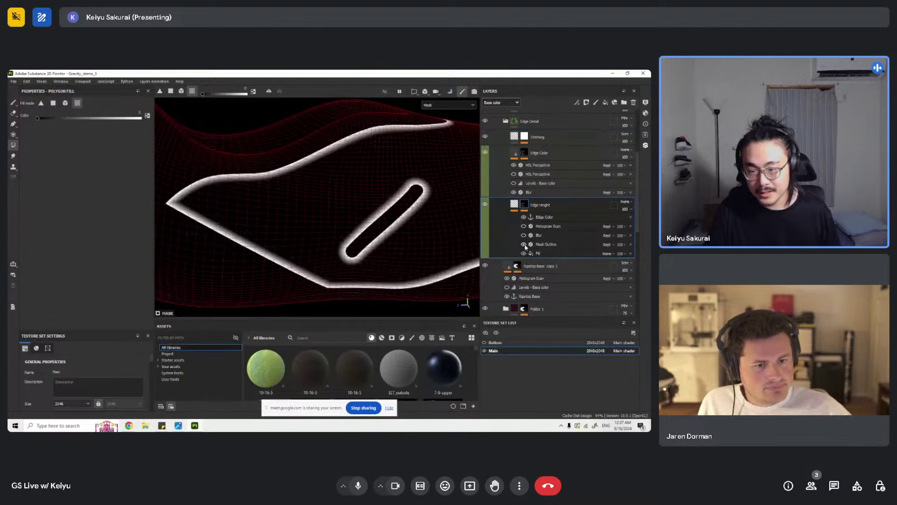
# - Hide the Mask Outline filter in the Edge Height mask to examine the underlying fill shape, and show the filter again
pyautogui.click(524, 244)
pyautogui.scroll(-3, 351, 217)
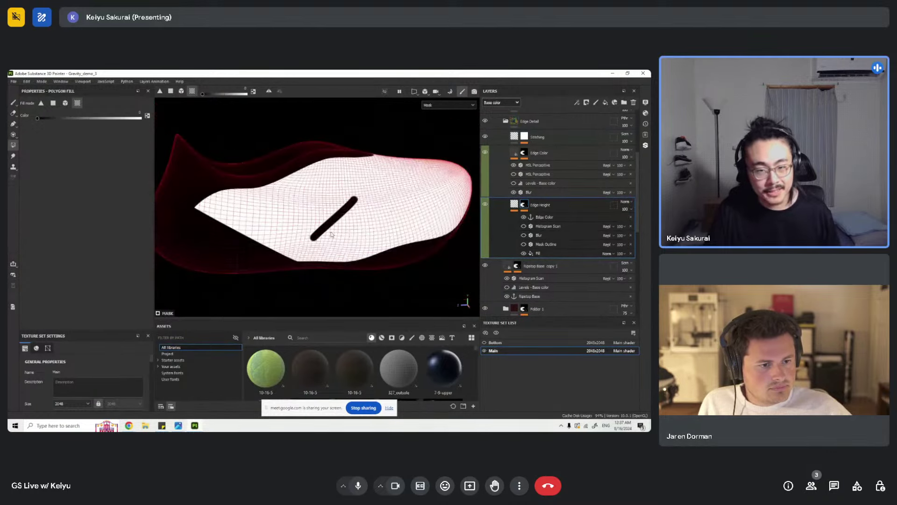
pyautogui.keyDown('alt'); pyautogui.moveTo(351, 216); pyautogui.dragTo(353, 237); pyautogui.keyUp('alt')
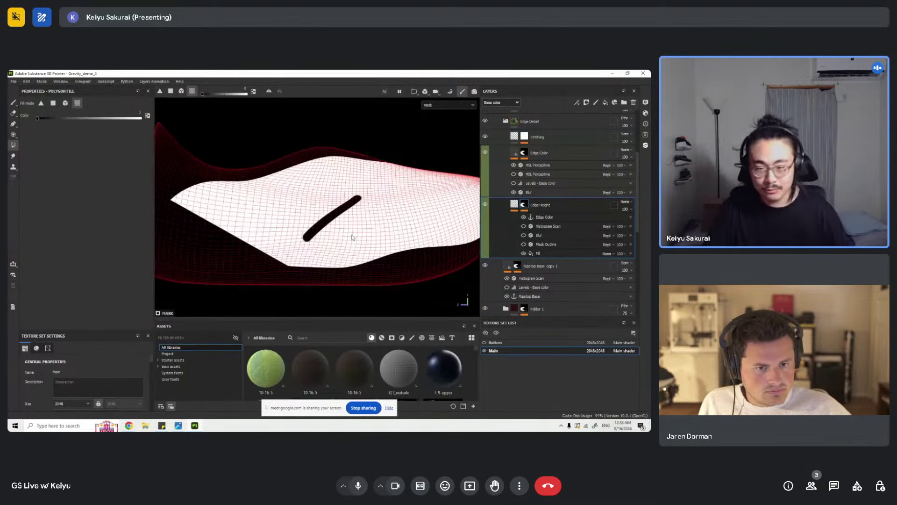
pyautogui.click(524, 245)
pyautogui.keyDown('alt'); pyautogui.moveTo(359, 247); pyautogui.dragTo(328, 215); pyautogui.keyUp('alt')
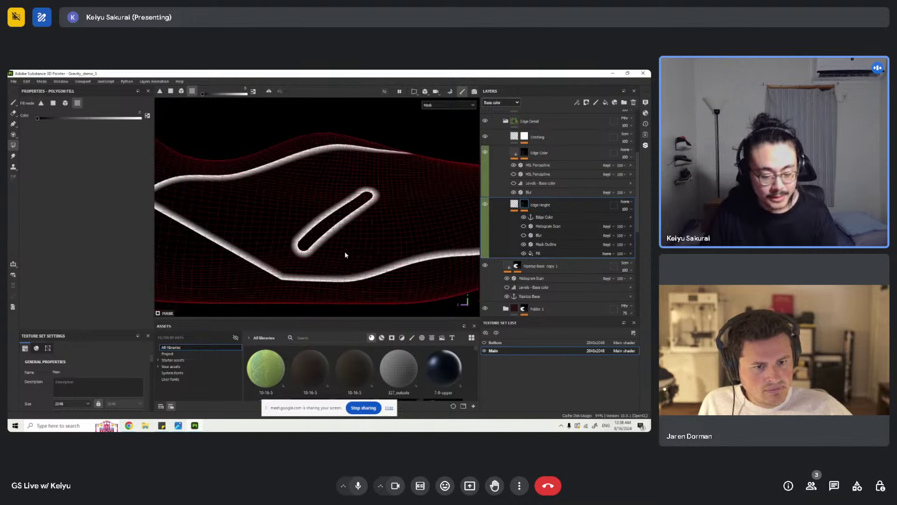
# - Show the Blur and Histogram Scan filters in the Edge Height mask, and view the layer's material on the shoe
pyautogui.click(524, 226)
pyautogui.click(556, 226)
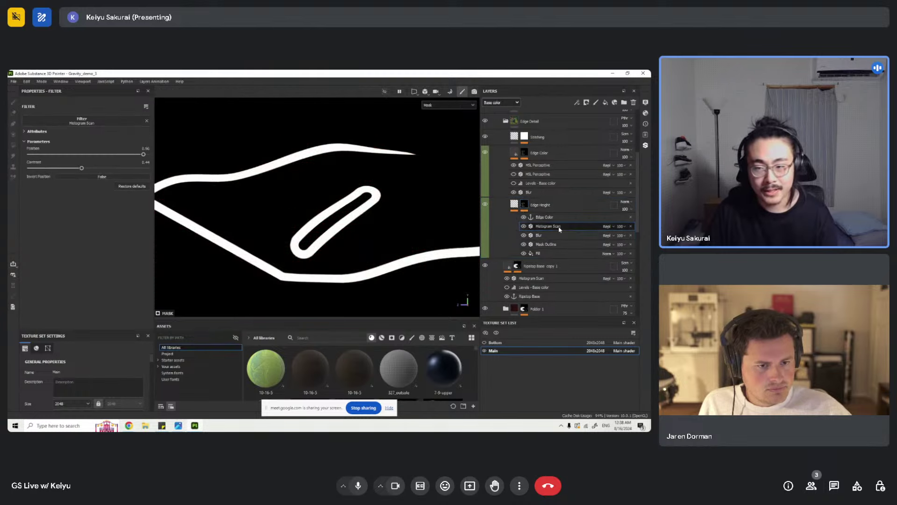
pyautogui.click(515, 204)
pyautogui.keyDown('alt'); pyautogui.moveTo(301, 254); pyautogui.dragTo(339, 201); pyautogui.keyUp('alt')
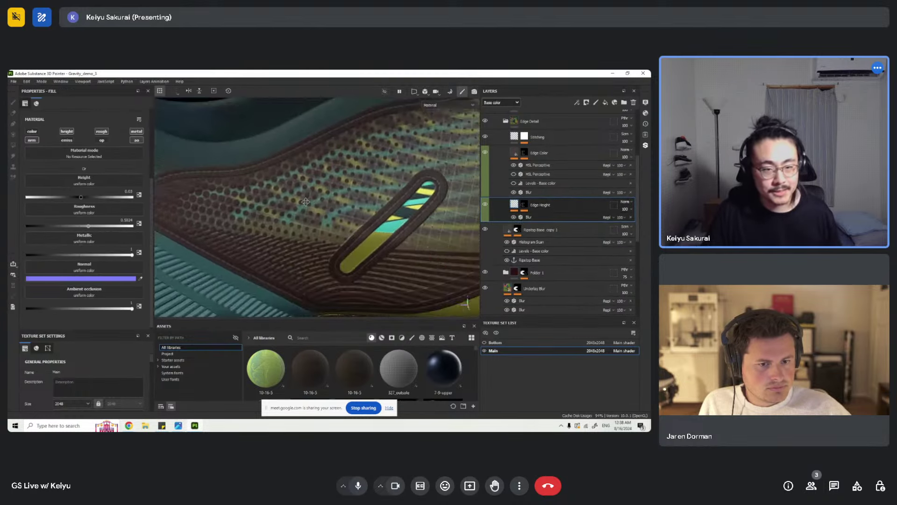
pyautogui.keyDown('alt'); pyautogui.moveTo(229, 213); pyautogui.dragTo(344, 280); pyautogui.keyUp('alt')
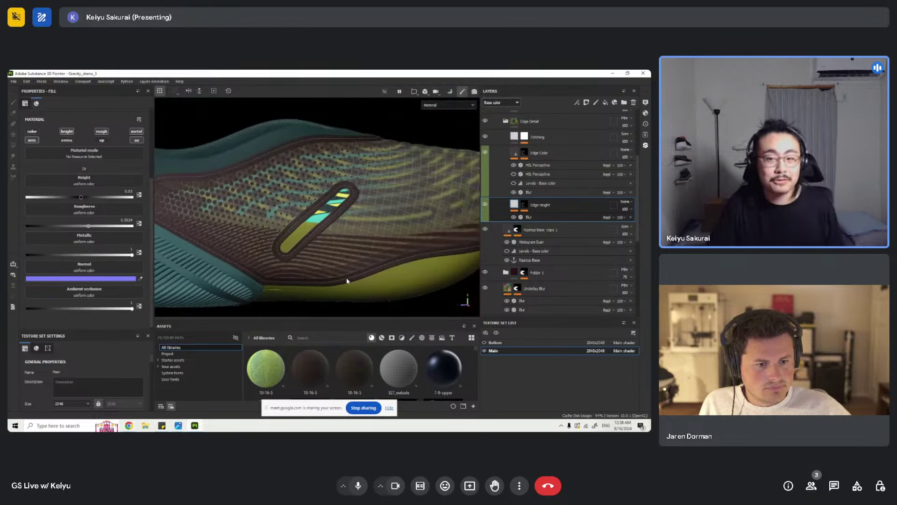
# - Select the Stitching layer's material and inspect the stitches along the overlay edge from the side and heel
pyautogui.scroll(-3, 362, 274)
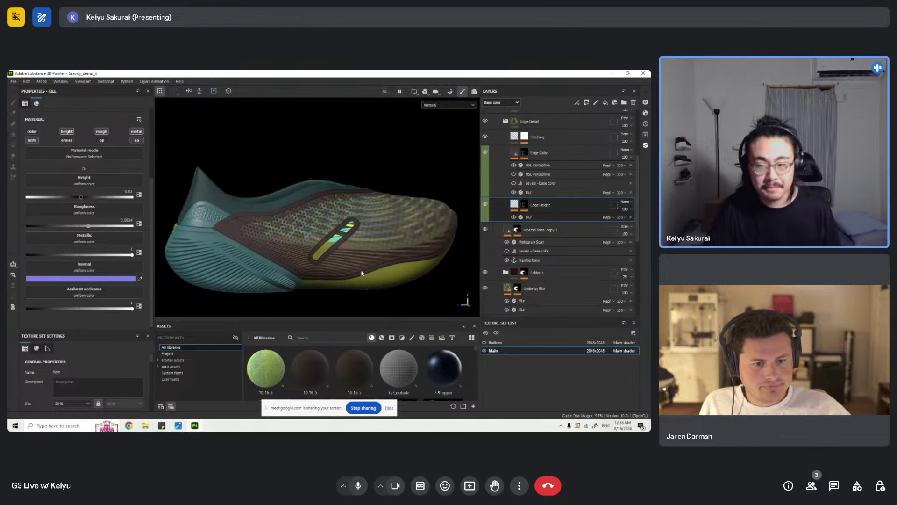
pyautogui.scroll(4, 306, 210)
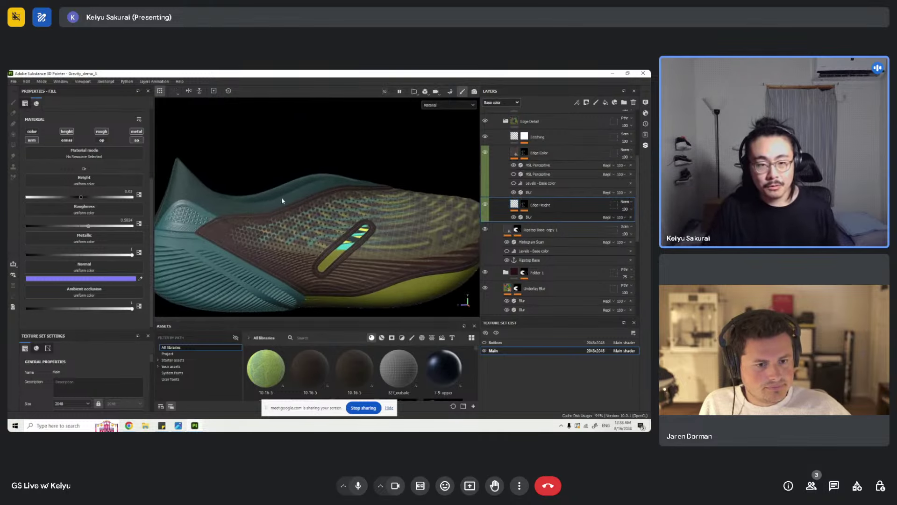
pyautogui.scroll(2, 261, 207)
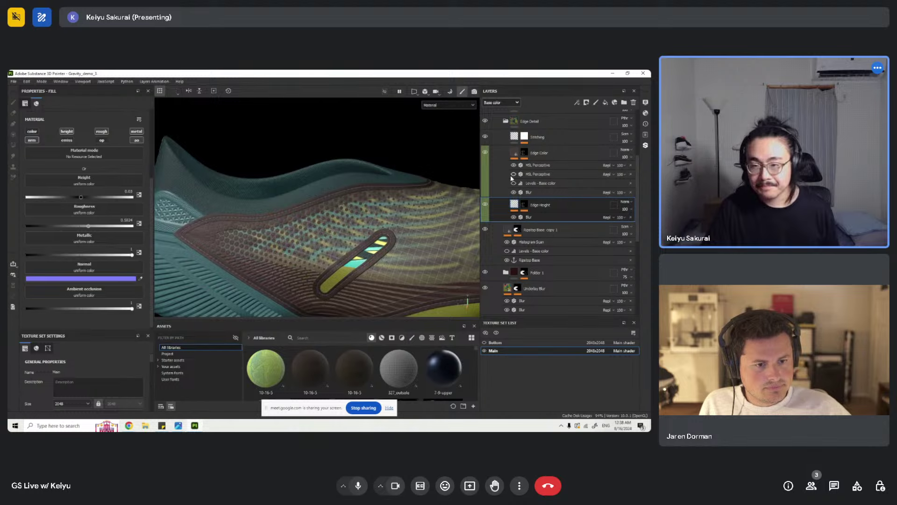
pyautogui.scroll(1, 512, 178)
pyautogui.scroll(2, 299, 201)
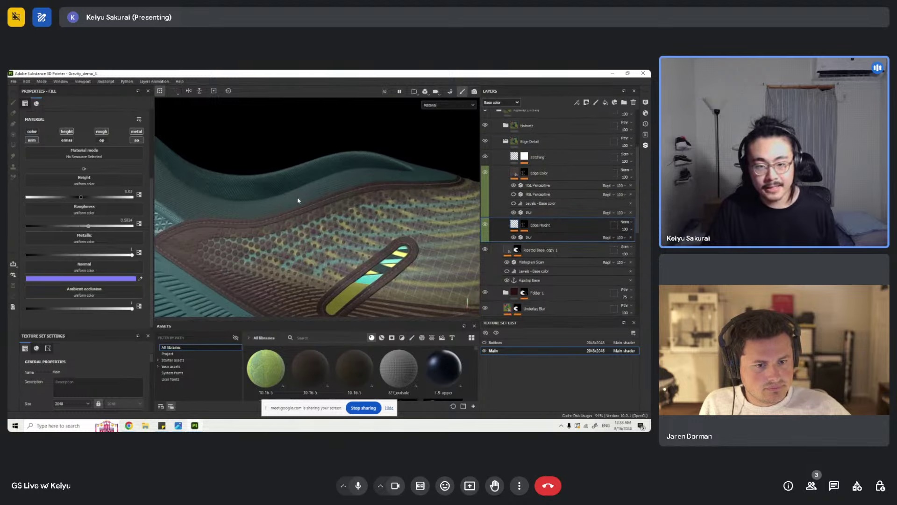
pyautogui.click(515, 159)
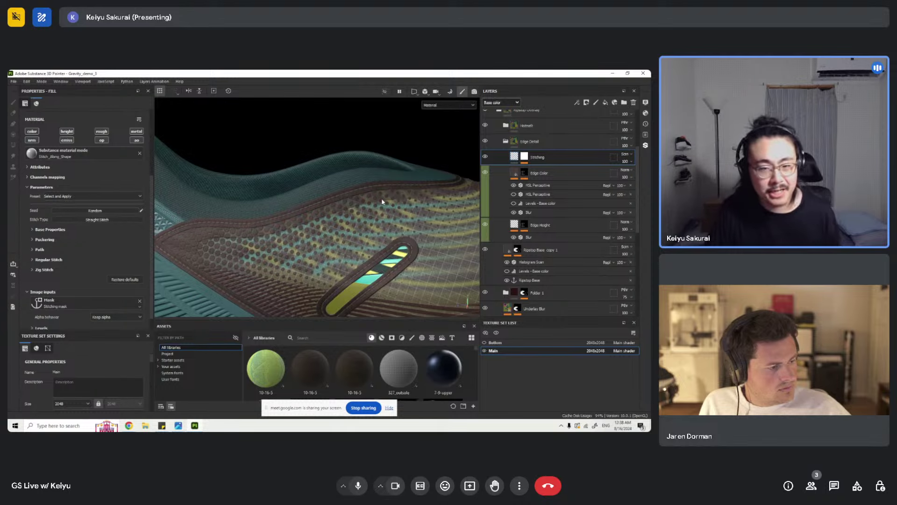
pyautogui.scroll(-5, 369, 196)
pyautogui.moveTo(368, 196)
pyautogui.keyDown('alt'); pyautogui.mouseDown()
pyautogui.moveTo(330, 202)
pyautogui.moveTo(335, 212)
pyautogui.moveTo(299, 222)
pyautogui.moveTo(307, 223)
pyautogui.mouseUp(); pyautogui.keyUp('alt')
pyautogui.scroll(5, 329, 205)
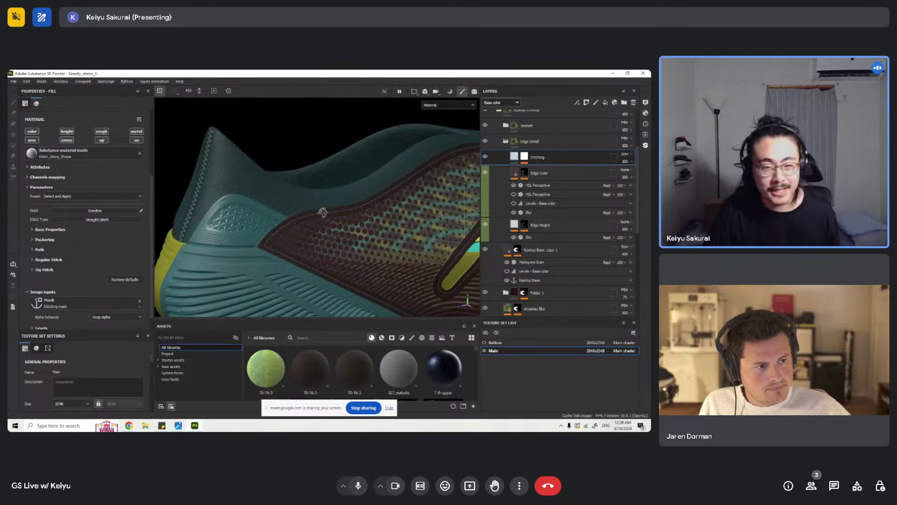
pyautogui.scroll(-2, 308, 220)
# - Examine the Stitching mask's beveled shape with its upper effects hidden, restore them and return to the layer's material
pyautogui.click(523, 157)
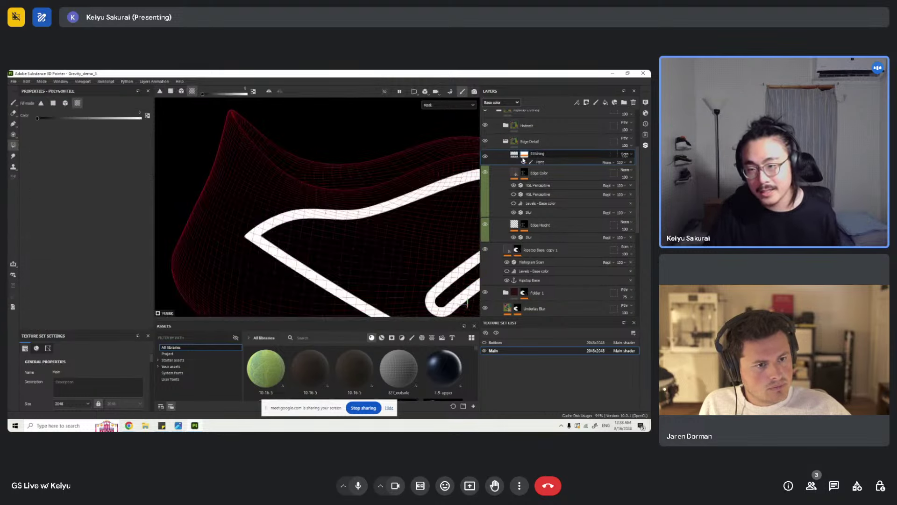
pyautogui.scroll(-2, 417, 198)
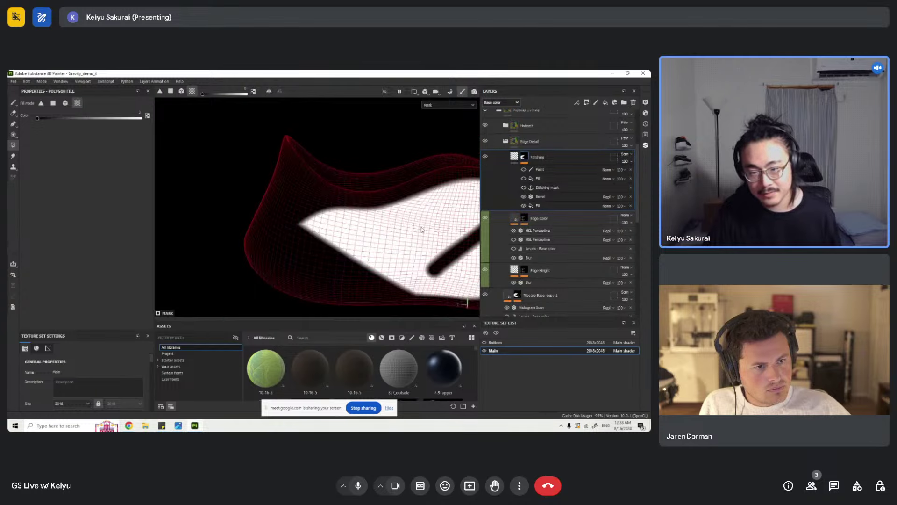
pyautogui.click(523, 170)
pyautogui.click(514, 157)
pyautogui.scroll(5, 321, 195)
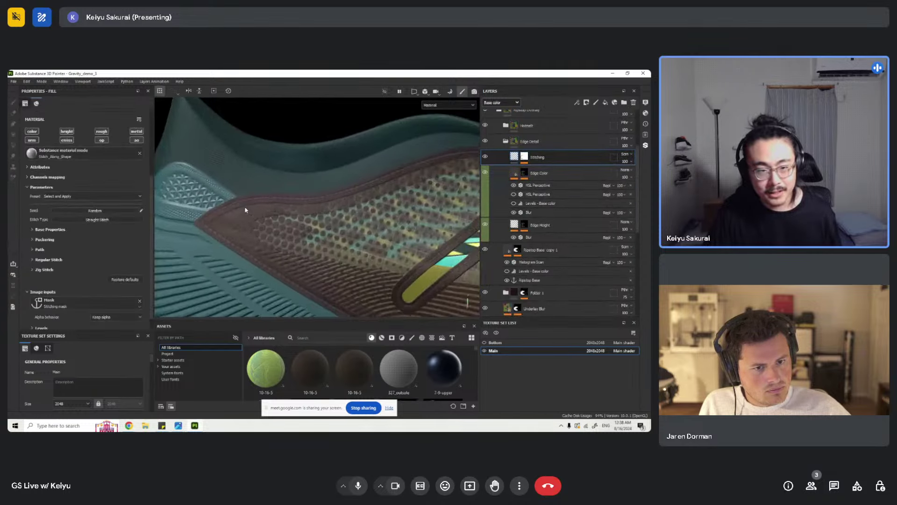
# - Inspect the stitched overlay edge on the whole shoe and up close around the slot
pyautogui.scroll(-3, 321, 195)
pyautogui.keyDown('alt'); pyautogui.moveTo(369, 248); pyautogui.dragTo(308, 259); pyautogui.keyUp('alt')
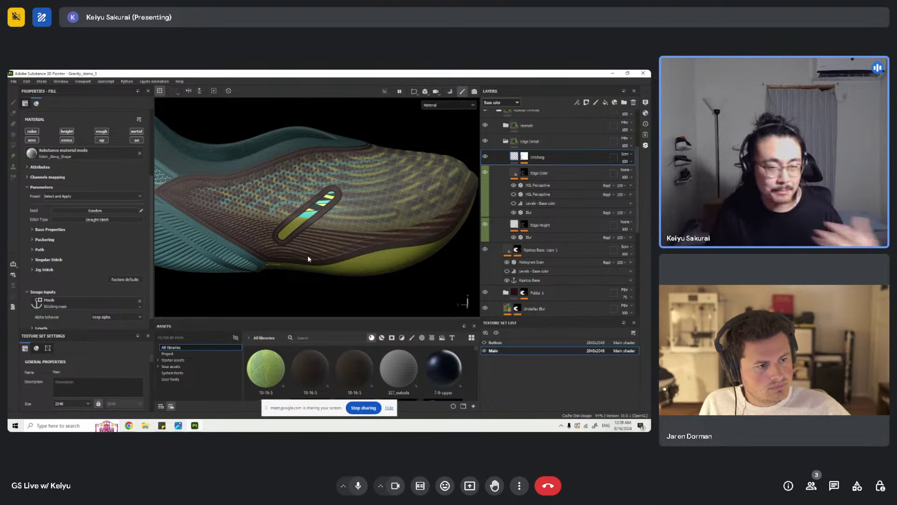
pyautogui.keyDown('alt'); pyautogui.moveTo(301, 184); pyautogui.dragTo(310, 190); pyautogui.keyUp('alt')
pyautogui.scroll(4, 283, 196)
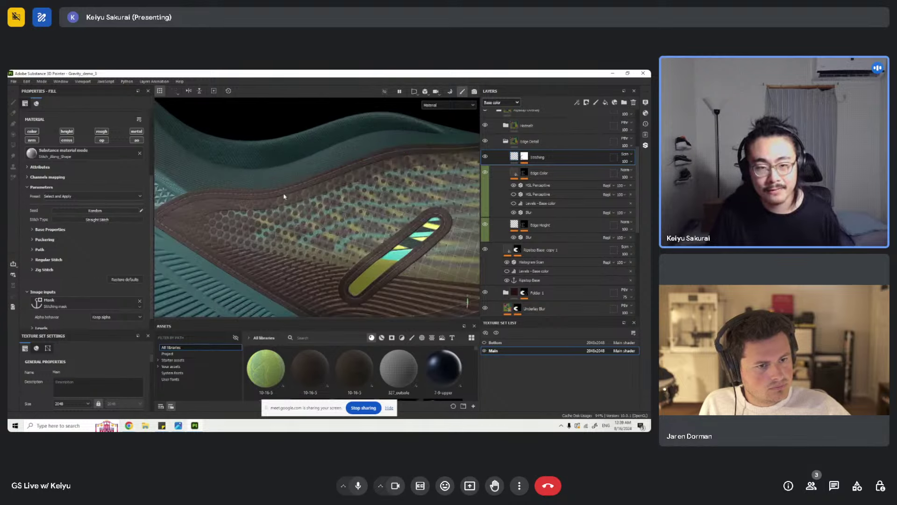
pyautogui.scroll(-3, 282, 197)
pyautogui.scroll(2, 282, 198)
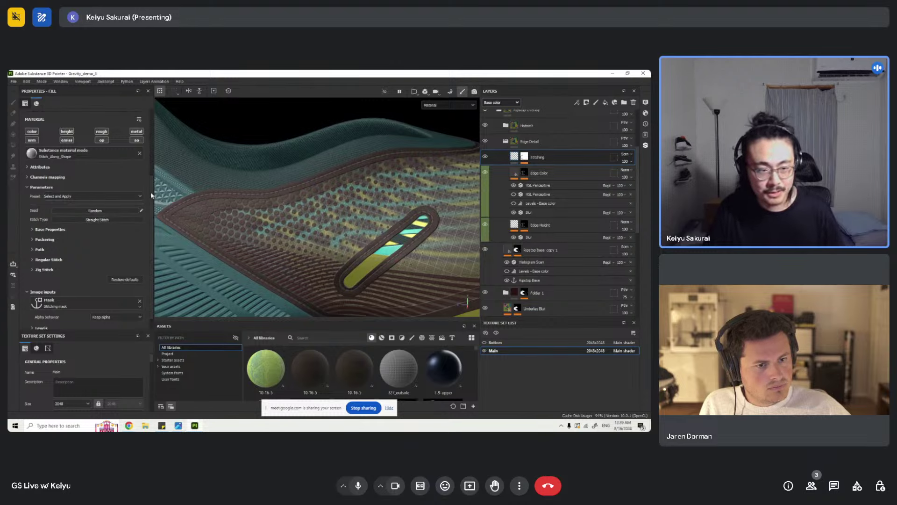
pyautogui.scroll(-3, 259, 195)
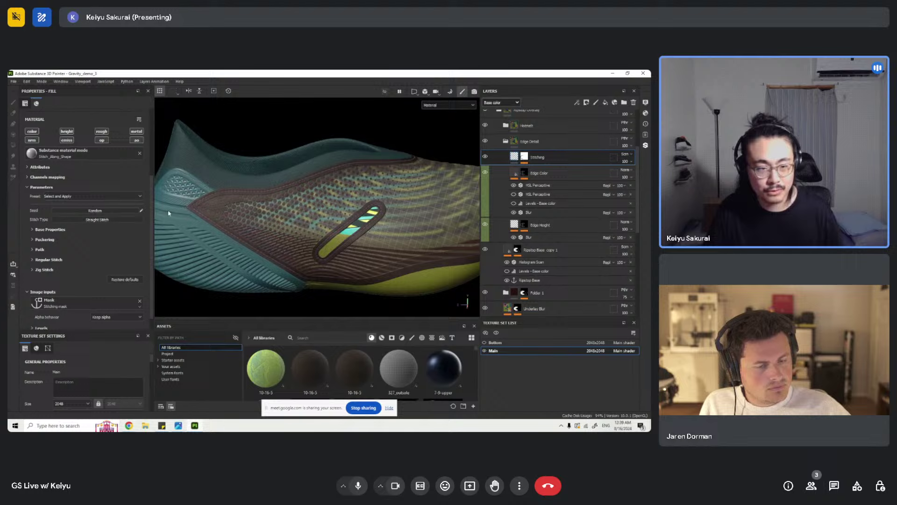
pyautogui.scroll(3, 169, 213)
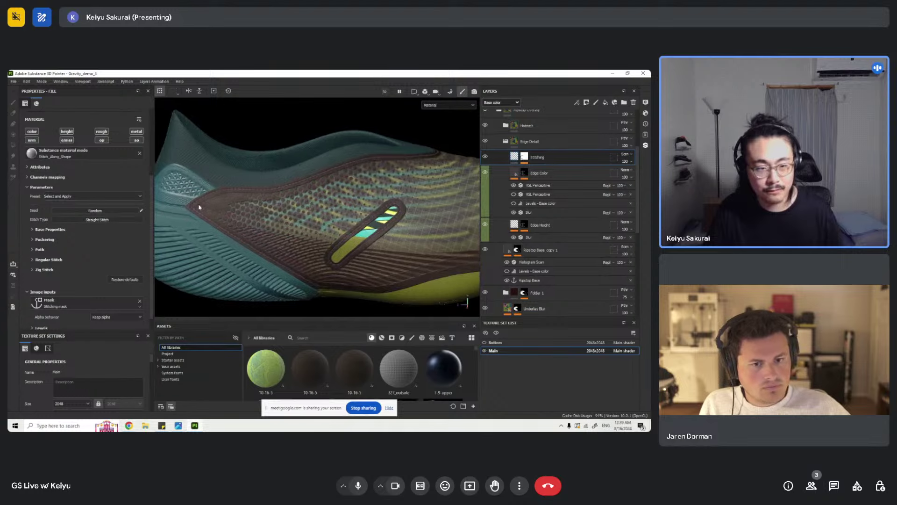
# - Recheck the Stitching mask without its Paint and Fill effects, and examine the stitch material's Mask image input
pyautogui.click(526, 159)
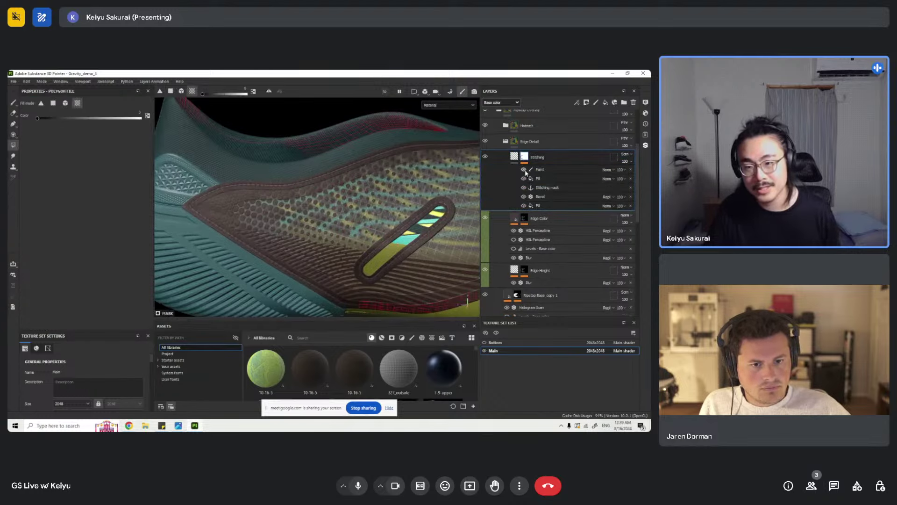
pyautogui.click(524, 178)
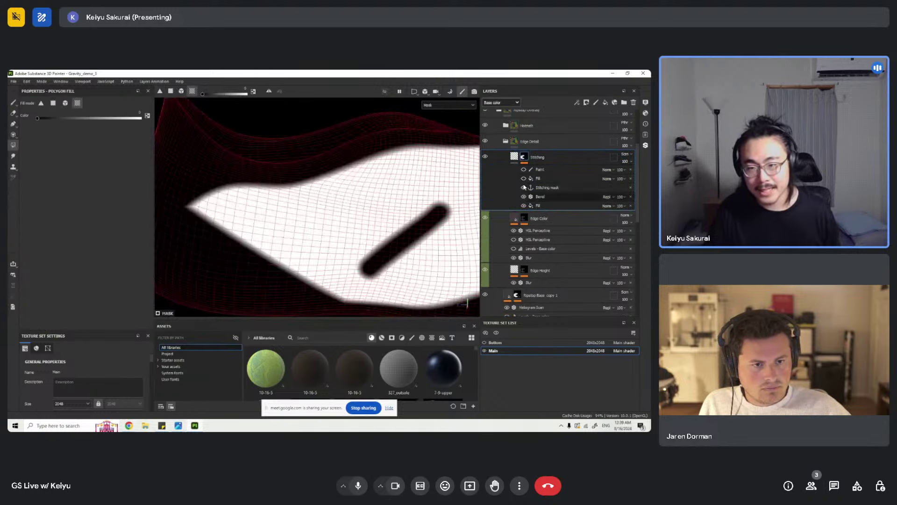
pyautogui.click(514, 156)
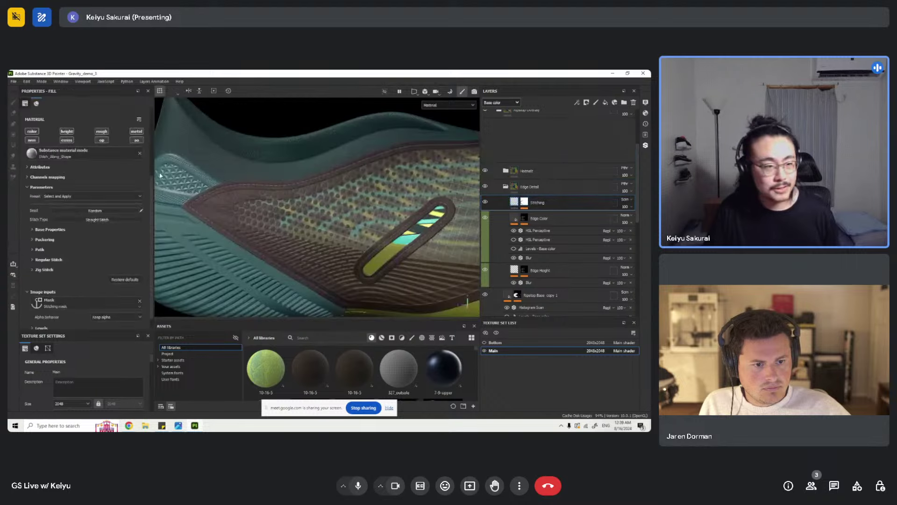
pyautogui.scroll(-1, 67, 250)
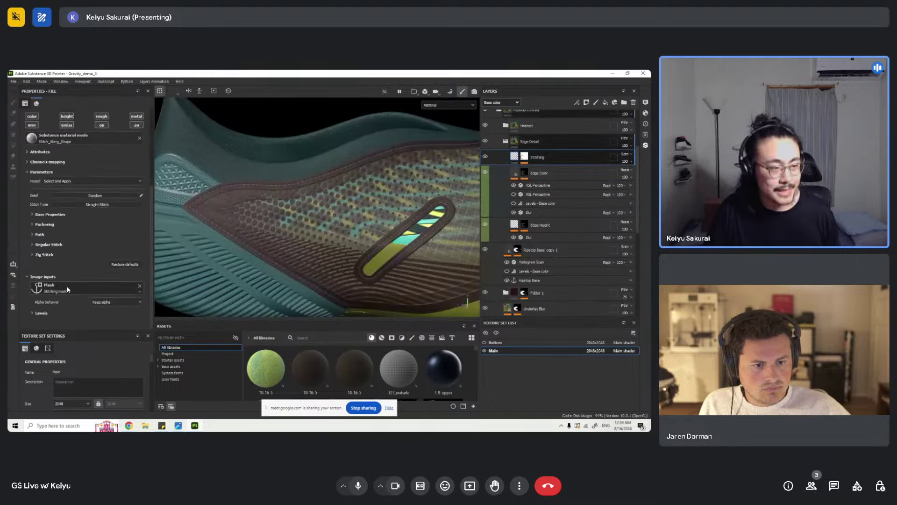
# - Examine the stitch material's Base Properties and Puckering parameters along the overlay edge
pyautogui.click(59, 215)
pyautogui.scroll(-3, 68, 223)
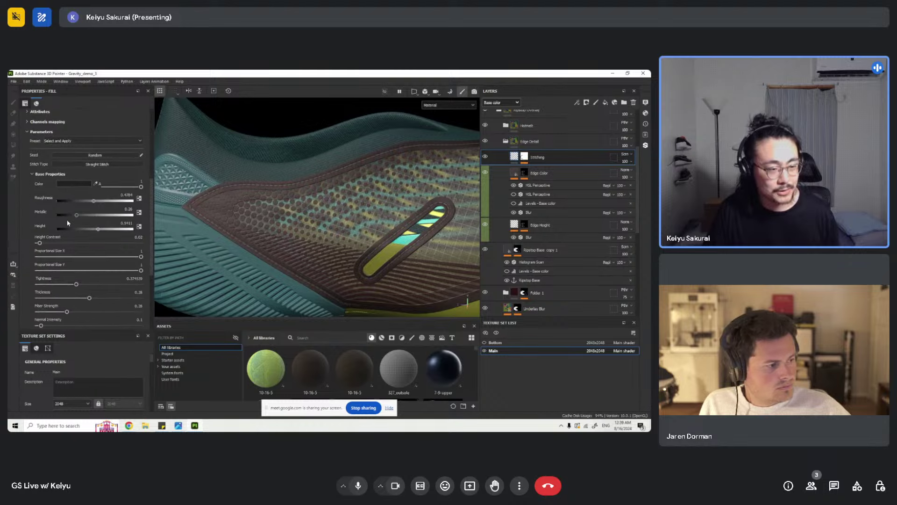
pyautogui.scroll(-3, 71, 254)
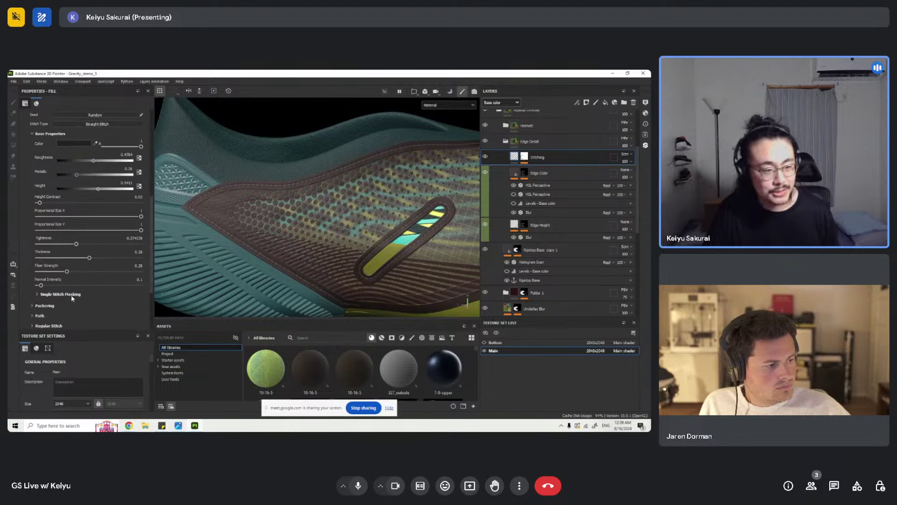
pyautogui.scroll(4, 70, 306)
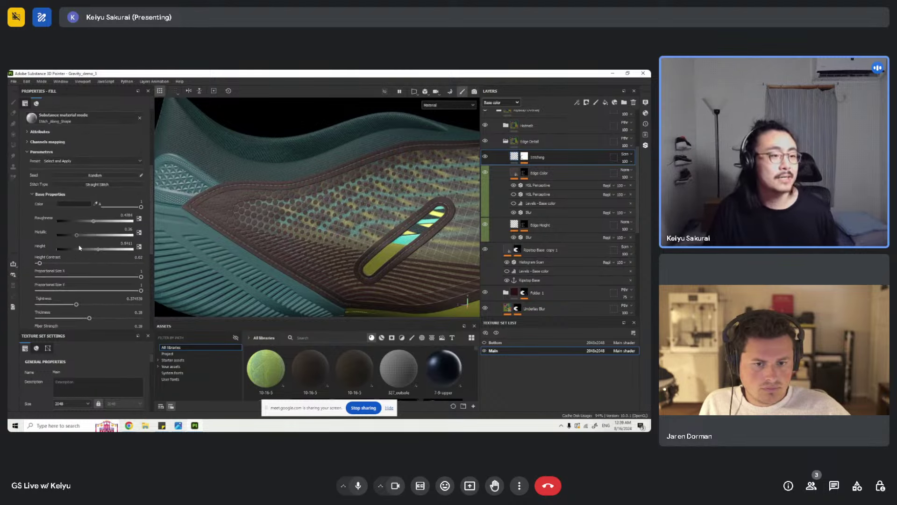
pyautogui.scroll(4, 79, 248)
pyautogui.click(55, 256)
pyautogui.keyDown('alt'); pyautogui.moveTo(390, 213); pyautogui.dragTo(326, 214); pyautogui.keyUp('alt')
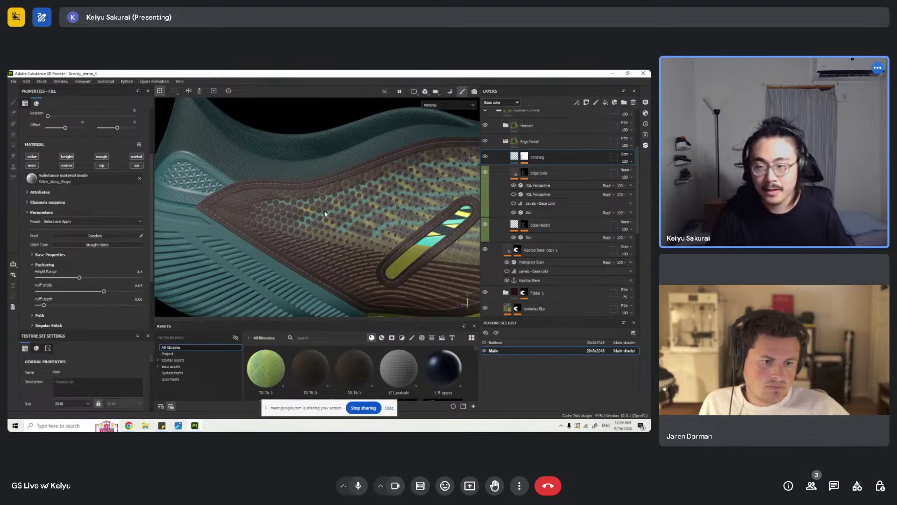
# - Collapse the Edge Detail folder, expand the Hotmelt folder and inspect the overlay on the shoe's side
pyautogui.click(505, 142)
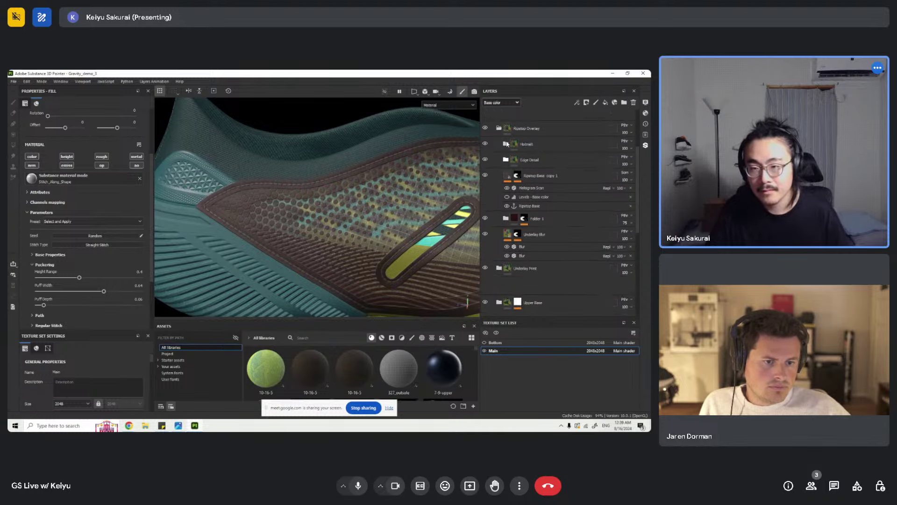
pyautogui.scroll(-2, 362, 172)
pyautogui.scroll(1, 523, 155)
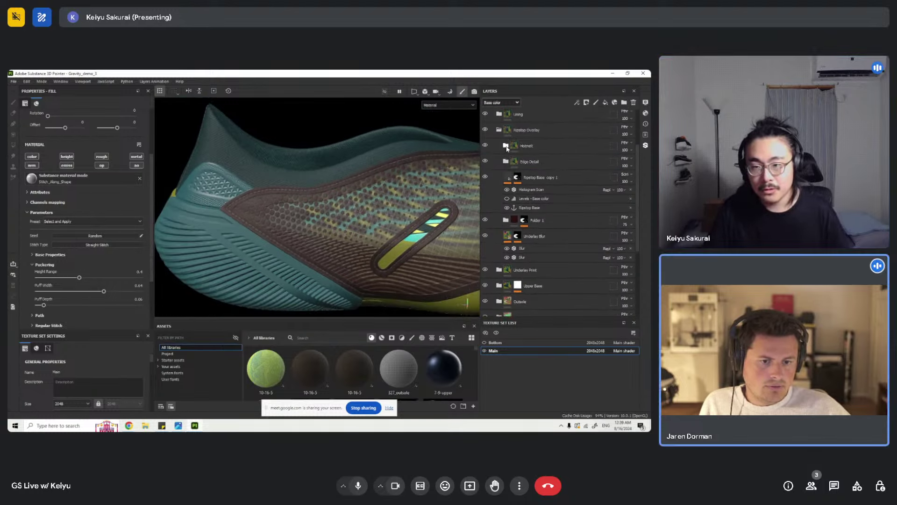
pyautogui.click(506, 145)
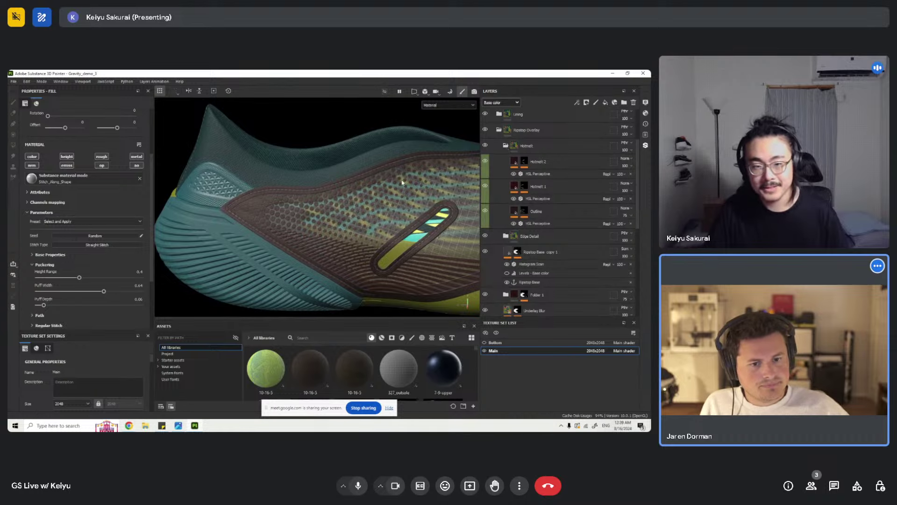
pyautogui.keyDown('alt'); pyautogui.moveTo(402, 182); pyautogui.dragTo(429, 191); pyautogui.keyUp('alt')
pyautogui.keyDown('alt'); pyautogui.moveTo(429, 191); pyautogui.dragTo(501, 158, button='middle'); pyautogui.keyUp('alt')
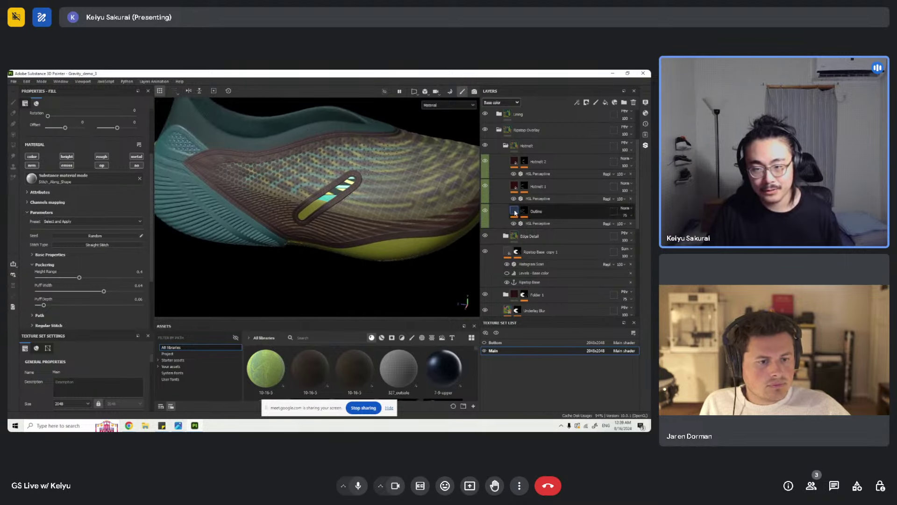
# - Examine the Outline layer's material on the overlay with both Hotmelt layers hidden, and show Hotmelt 1 again
pyautogui.click(515, 213)
pyautogui.keyDown('alt'); pyautogui.moveTo(327, 201); pyautogui.dragTo(310, 236); pyautogui.keyUp('alt')
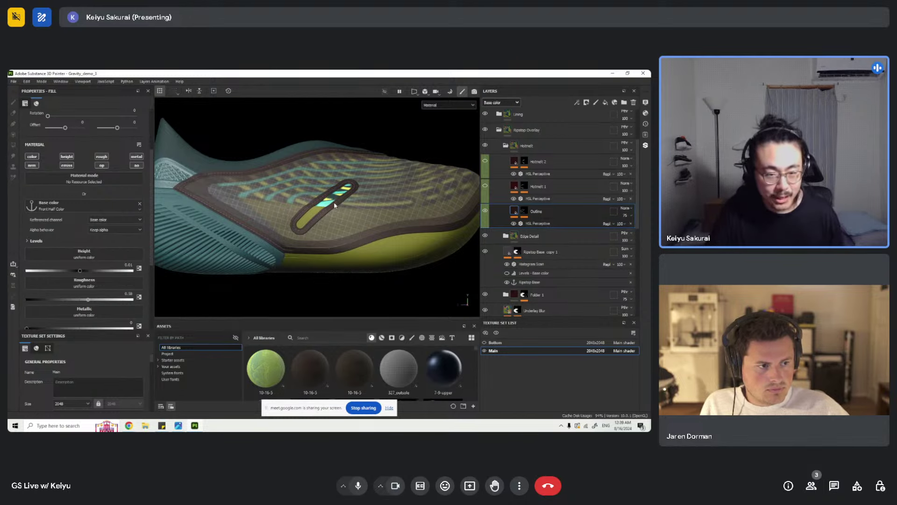
pyautogui.scroll(4, 351, 257)
pyautogui.scroll(-5, 343, 258)
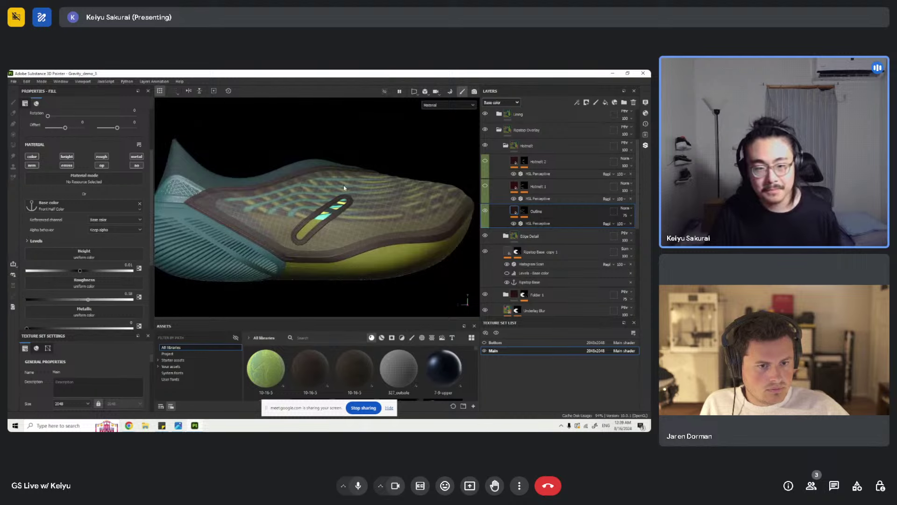
pyautogui.keyDown('alt'); pyautogui.moveTo(344, 187); pyautogui.dragTo(345, 181); pyautogui.keyUp('alt')
pyautogui.click(485, 188)
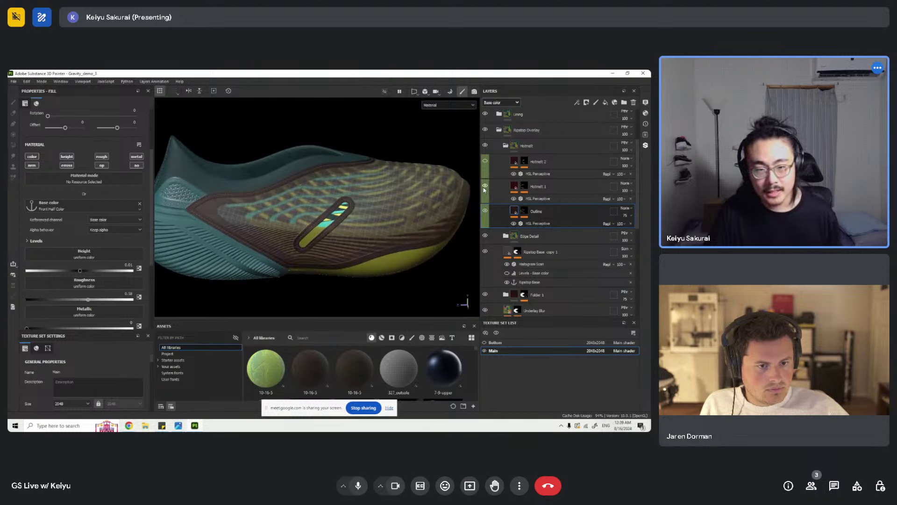
# - Isolate the Hotmelt 1 mask, examine its gradient with the upper Fills and Histogram Scan hidden, and restore Histogram Scan
pyautogui.click(522, 188)
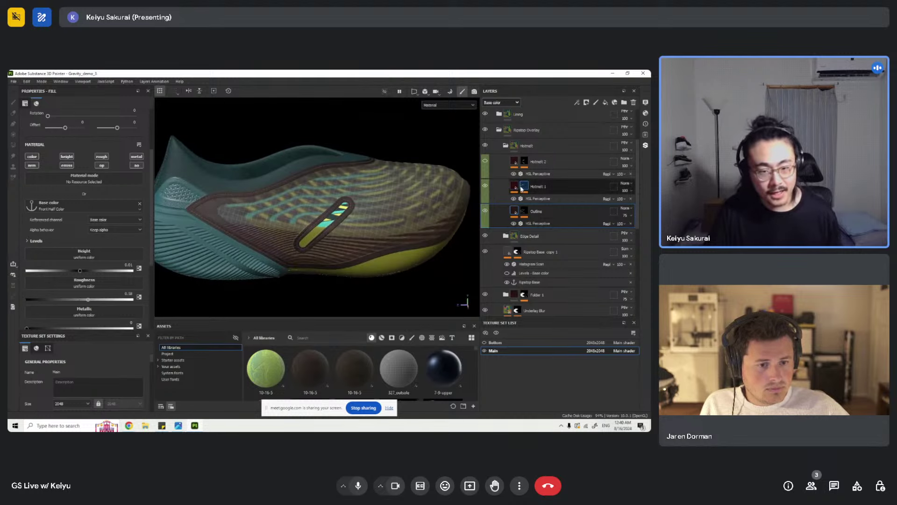
pyautogui.keyDown('alt'); pyautogui.click(522, 188); pyautogui.keyUp('alt')
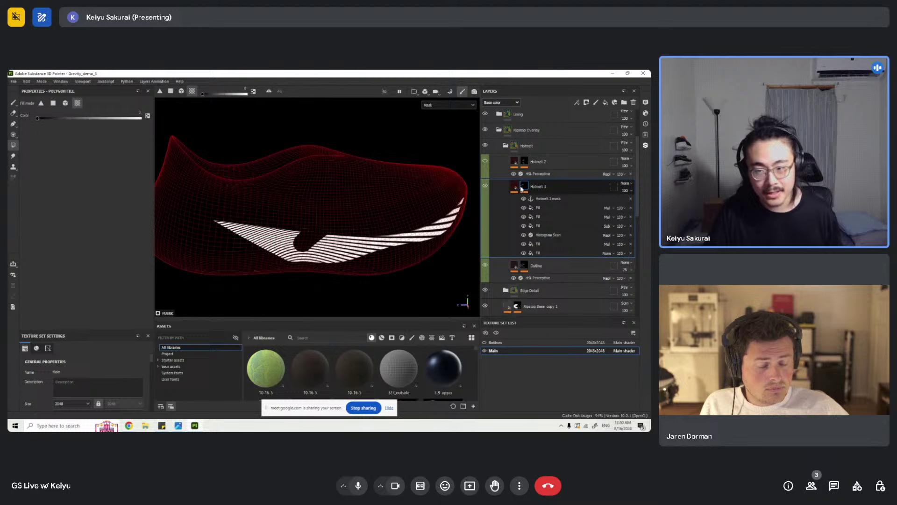
pyautogui.click(523, 227)
pyautogui.click(524, 236)
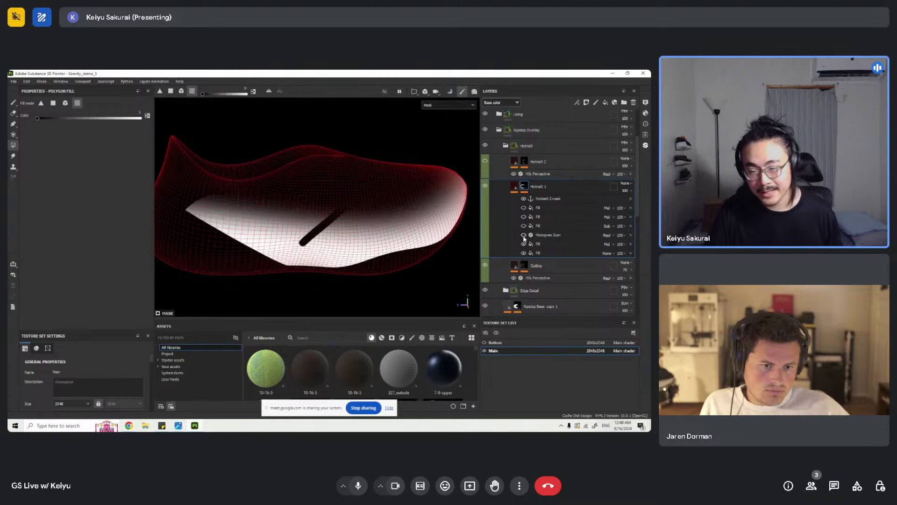
pyautogui.click(524, 244)
pyautogui.click(524, 243)
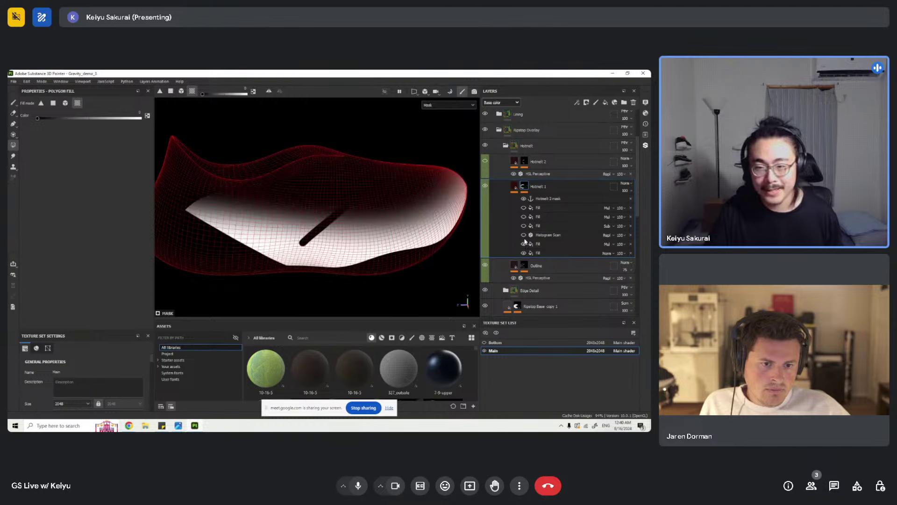
pyautogui.click(524, 237)
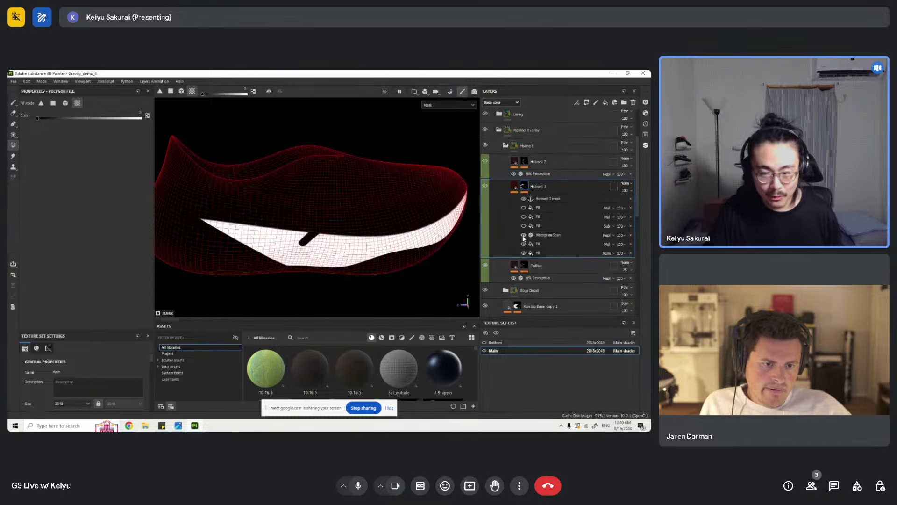
# - Return to the material view and inspect the solid Hotmelt 1 area below the slot up close
pyautogui.press('m')
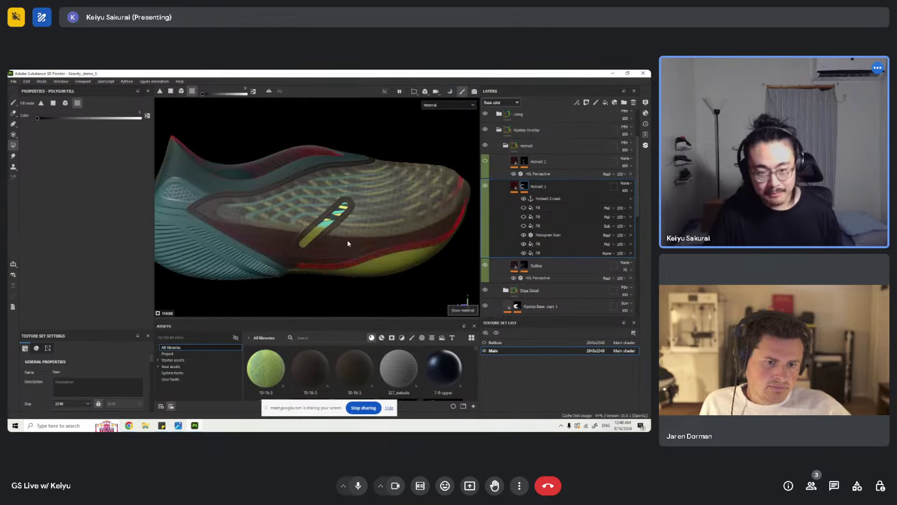
pyautogui.scroll(6, 346, 240)
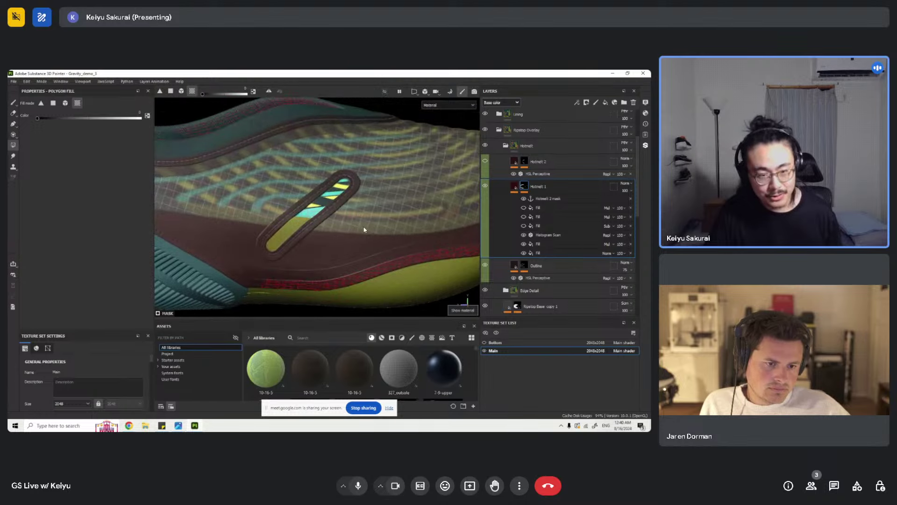
pyautogui.keyDown('alt'); pyautogui.moveTo(364, 230); pyautogui.dragTo(346, 230); pyautogui.keyUp('alt')
pyautogui.scroll(-2, 347, 230)
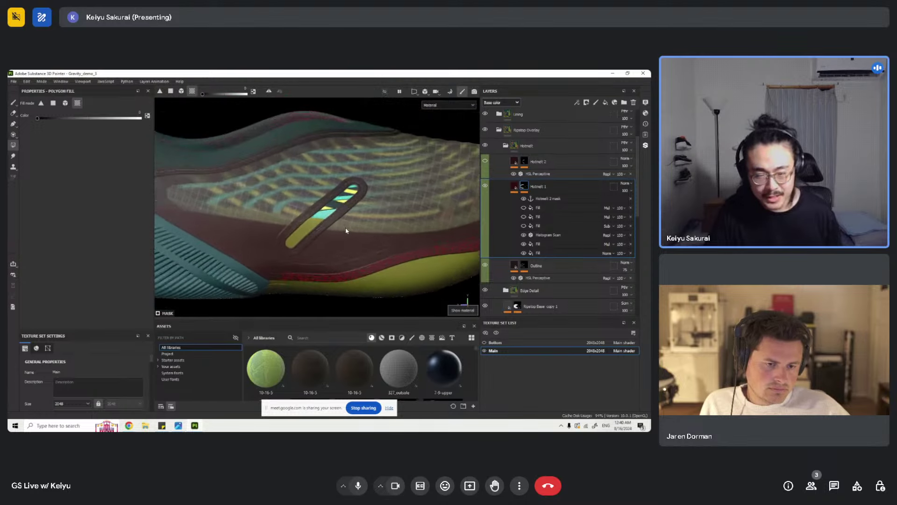
pyautogui.scroll(2, 346, 230)
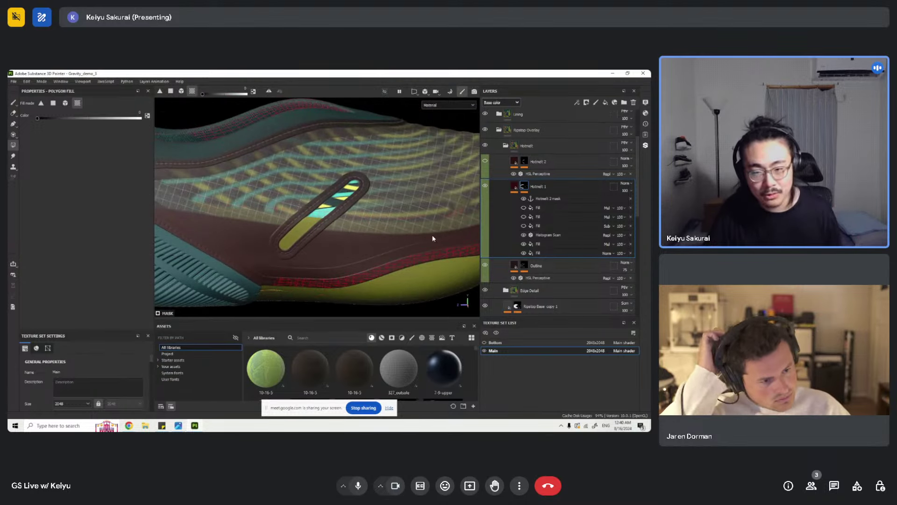
# - Restore the Hotmelt 1 mask's hidden Fills and examine the uppermost Fill's Gradient Lines input and its lines on the shoe
pyautogui.click(549, 235)
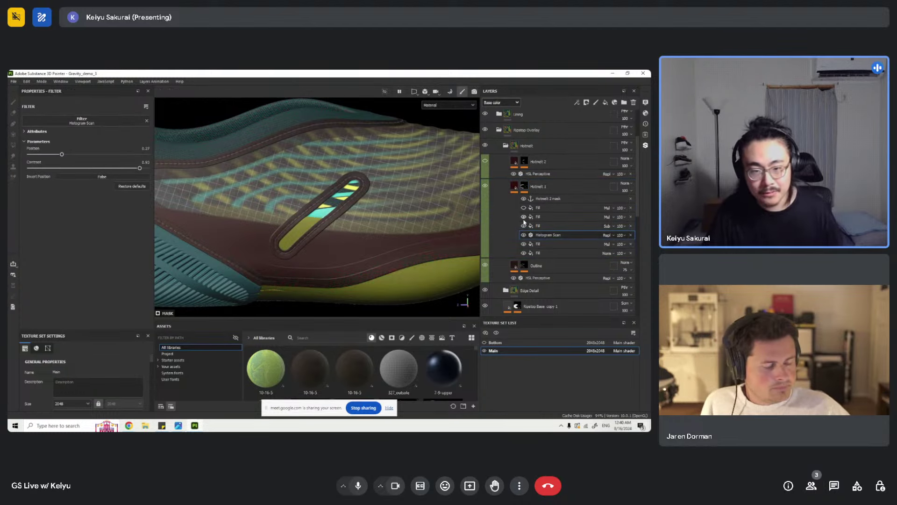
pyautogui.click(563, 209)
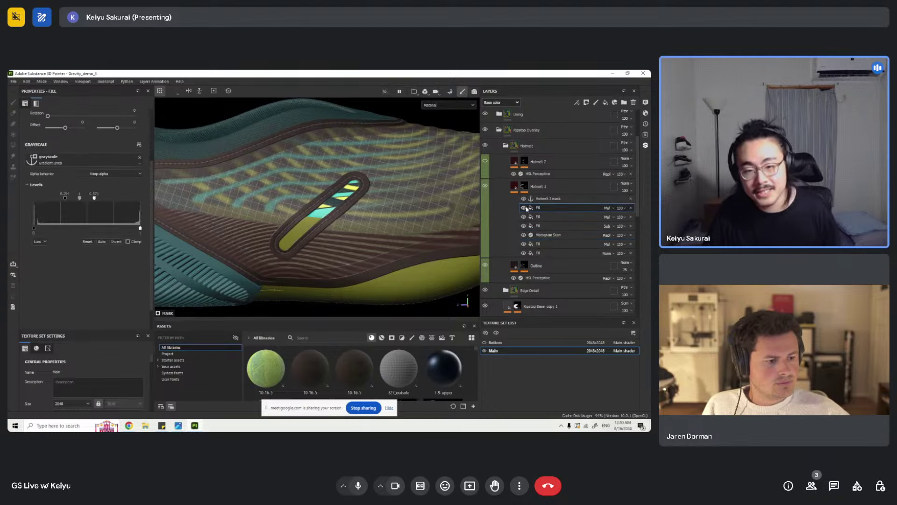
pyautogui.scroll(-3, 349, 210)
pyautogui.scroll(-8, 532, 213)
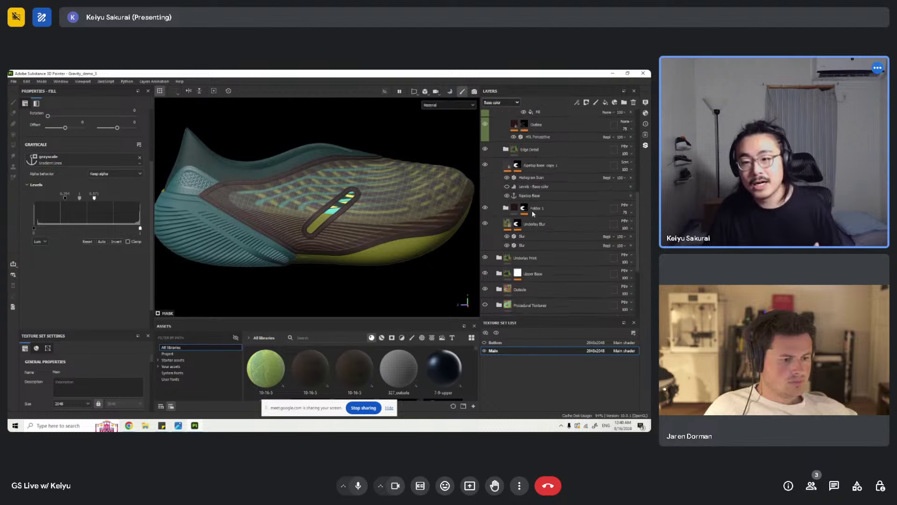
# - Expand the Procedural Textures folder and examine the Gradient Lines mask and its projection around the shoe
pyautogui.scroll(8, 532, 210)
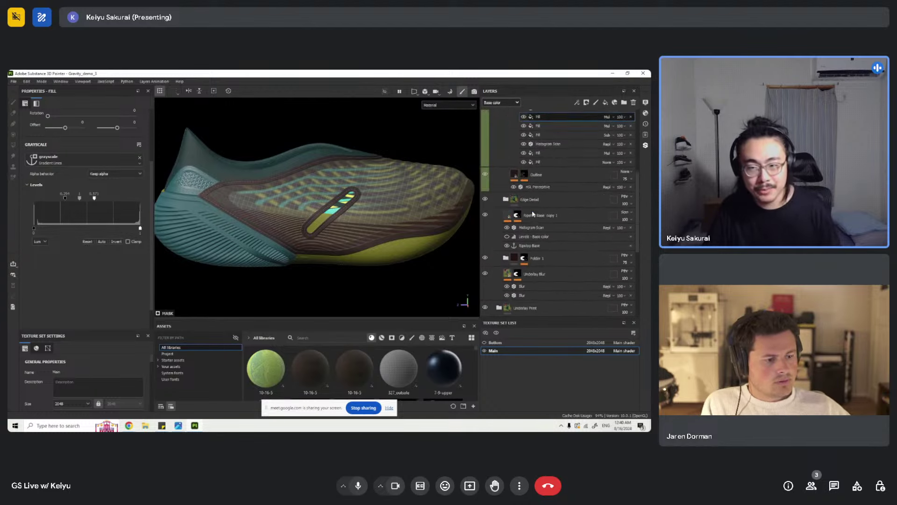
pyautogui.scroll(-8, 532, 214)
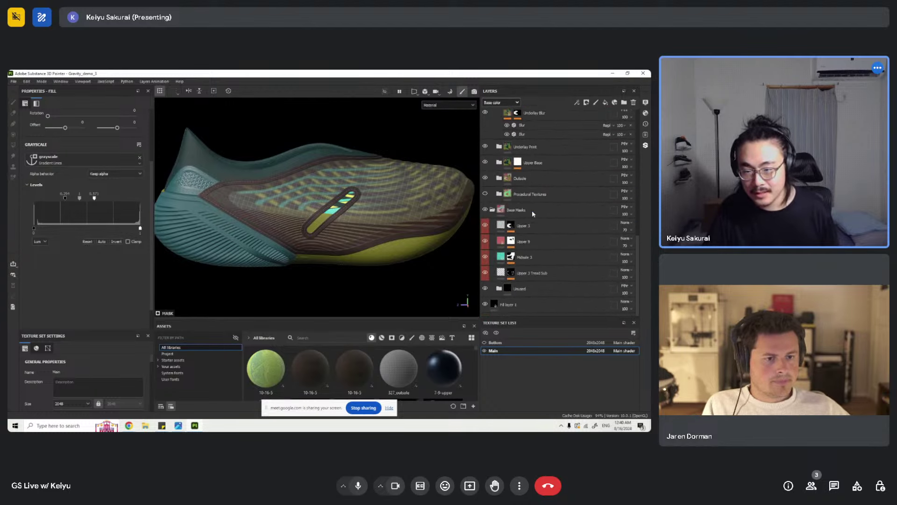
pyautogui.click(498, 195)
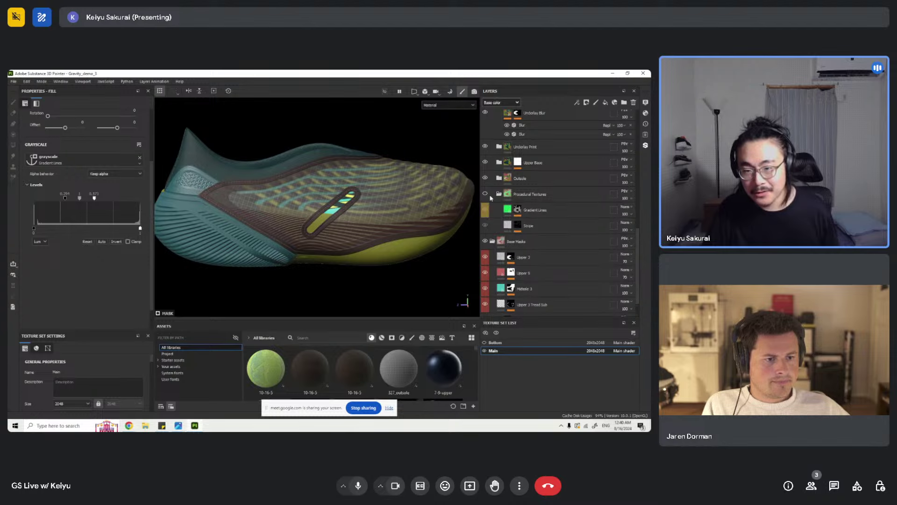
pyautogui.keyDown('alt'); pyautogui.click(518, 210); pyautogui.keyUp('alt')
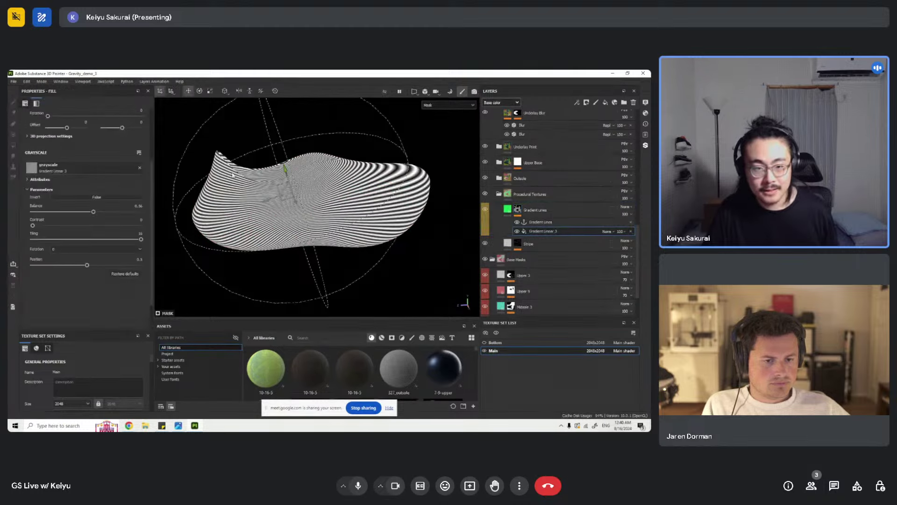
pyautogui.keyDown('alt'); pyautogui.moveTo(323, 192); pyautogui.dragTo(398, 206); pyautogui.keyUp('alt')
# - Return to the material view, collapse the Procedural Textures folder and inspect the line pattern from the heel and side
pyautogui.click(505, 208)
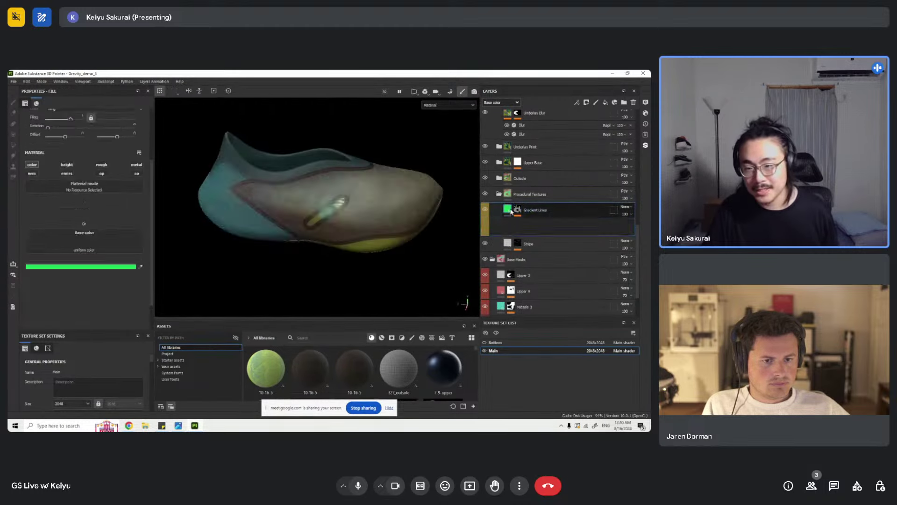
pyautogui.scroll(1, 498, 214)
pyautogui.click(498, 189)
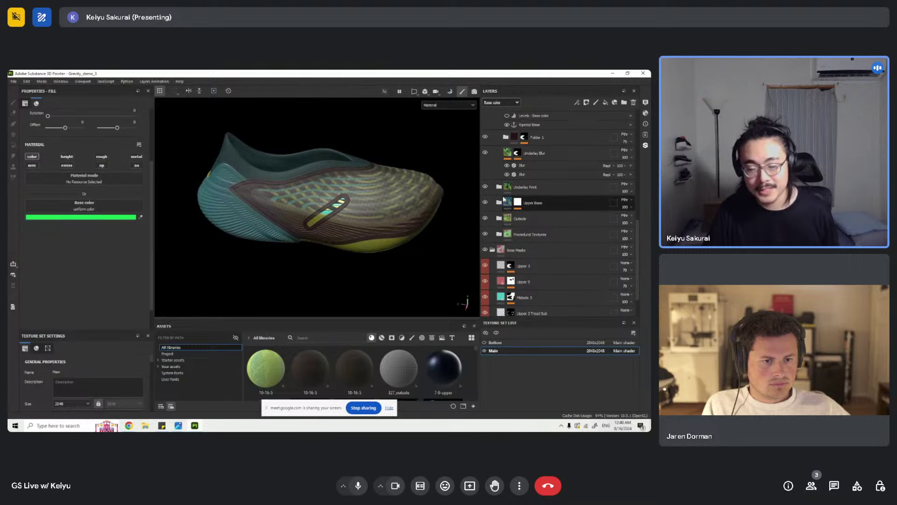
pyautogui.keyDown('alt'); pyautogui.moveTo(261, 218); pyautogui.dragTo(264, 229); pyautogui.keyUp('alt')
pyautogui.scroll(2, 264, 233)
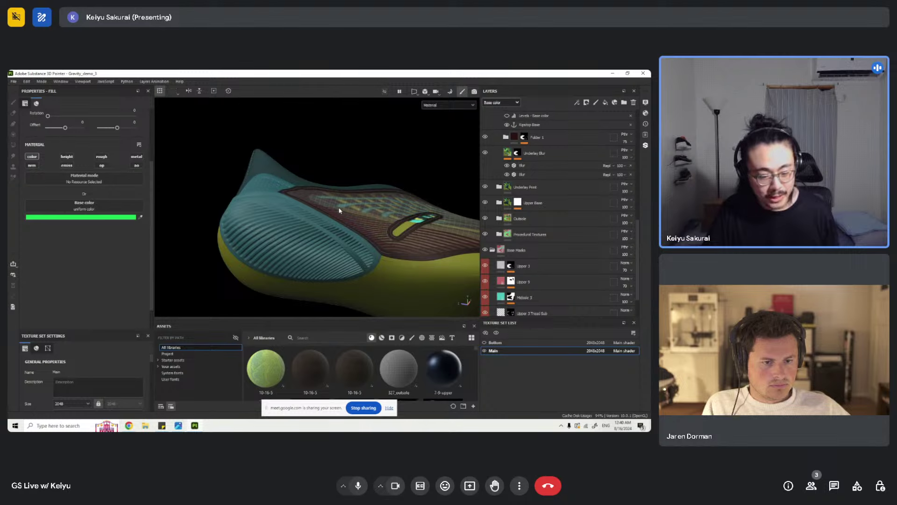
pyautogui.keyDown('alt'); pyautogui.moveTo(340, 211); pyautogui.dragTo(351, 229); pyautogui.keyUp('alt')
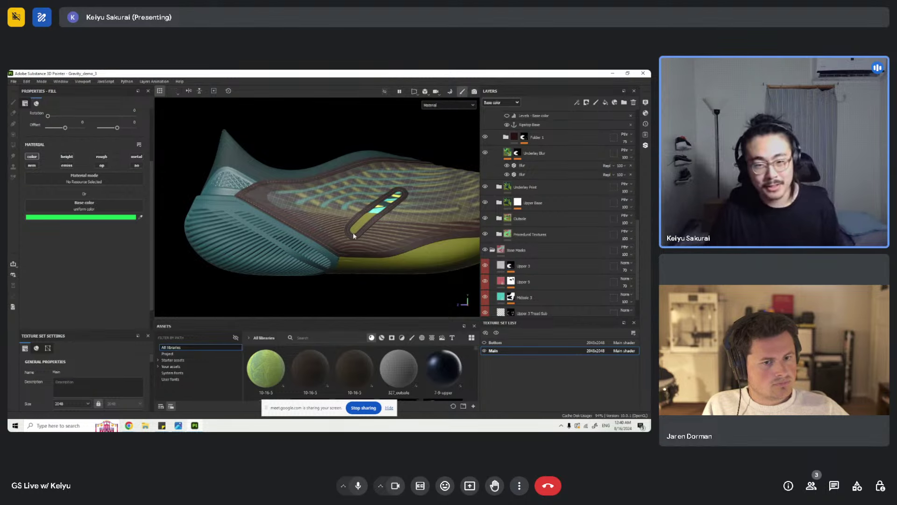
# - Reopen the Procedural Textures folder and examine the Gradient Linear 3 fill in the Gradient Lines mask
pyautogui.scroll(-2, 555, 196)
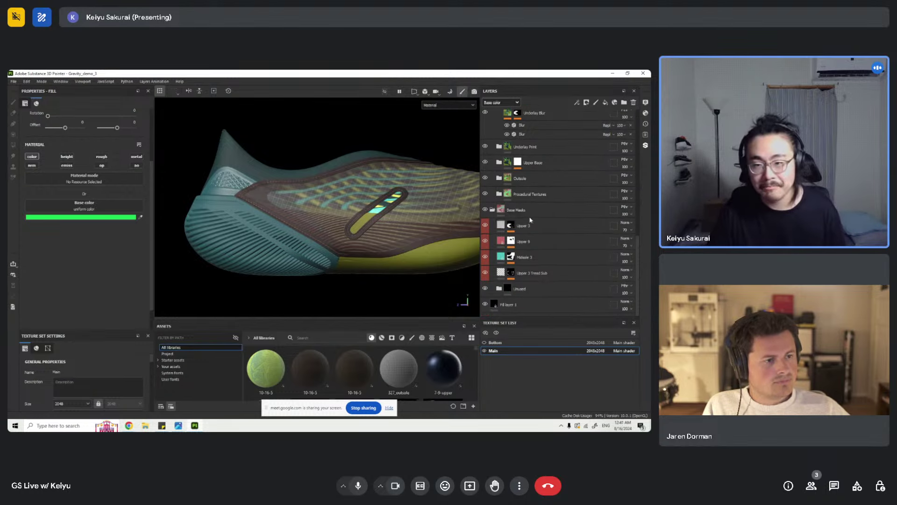
pyautogui.click(500, 194)
pyautogui.click(500, 194)
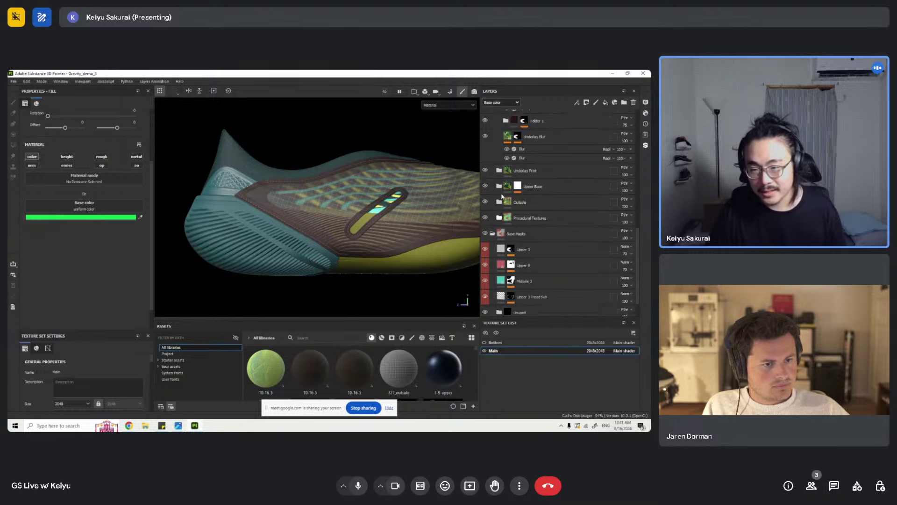
pyautogui.click(499, 195)
pyautogui.click(540, 231)
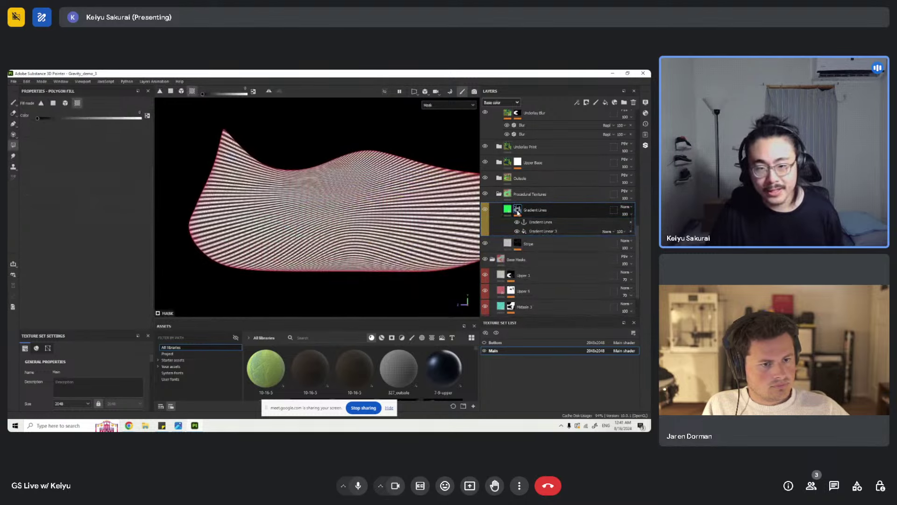
pyautogui.rightClick(542, 232)
pyautogui.click(546, 233)
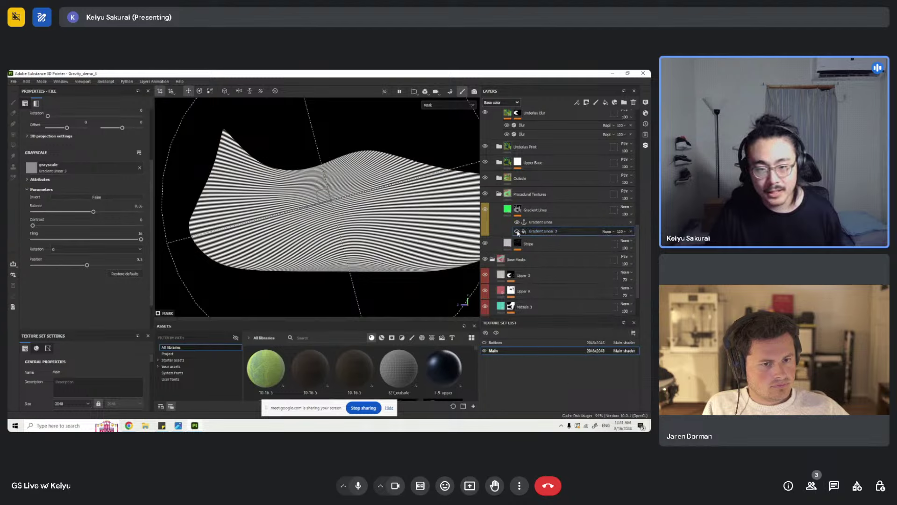
# - Duplicate the Gradient Linear 3 fill in the Gradient Lines mask and replace the visible copy's grayscale texture with the Circles procedural
pyautogui.rightClick(546, 234)
pyautogui.click(565, 259)
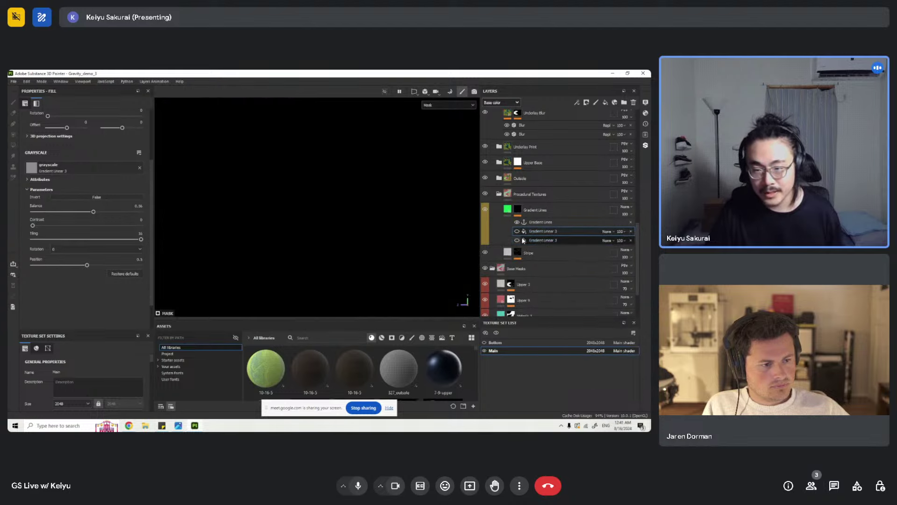
pyautogui.click(517, 231)
pyautogui.click(89, 166)
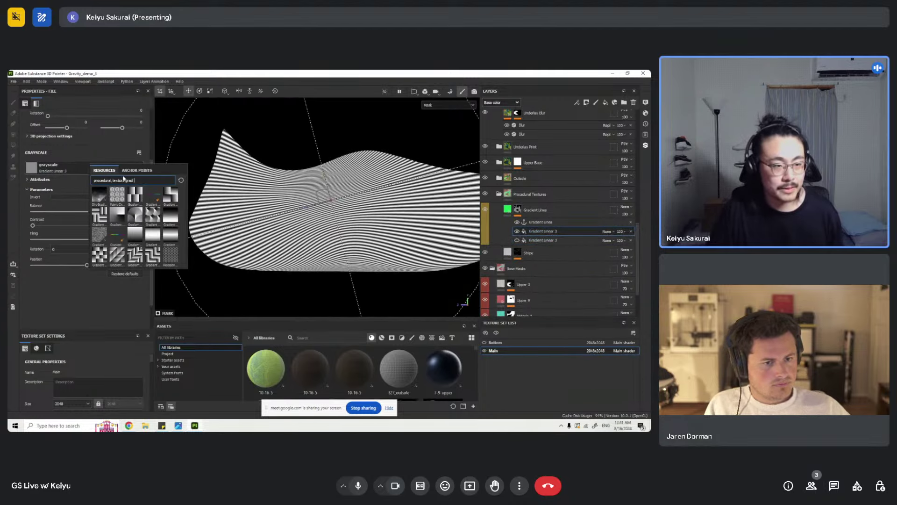
pyautogui.write('grad')
pyautogui.press('BackSpace')
pyautogui.press('BackSpace')
pyautogui.press('BackSpace')
pyautogui.press('BackSpace')
pyautogui.write('circles')
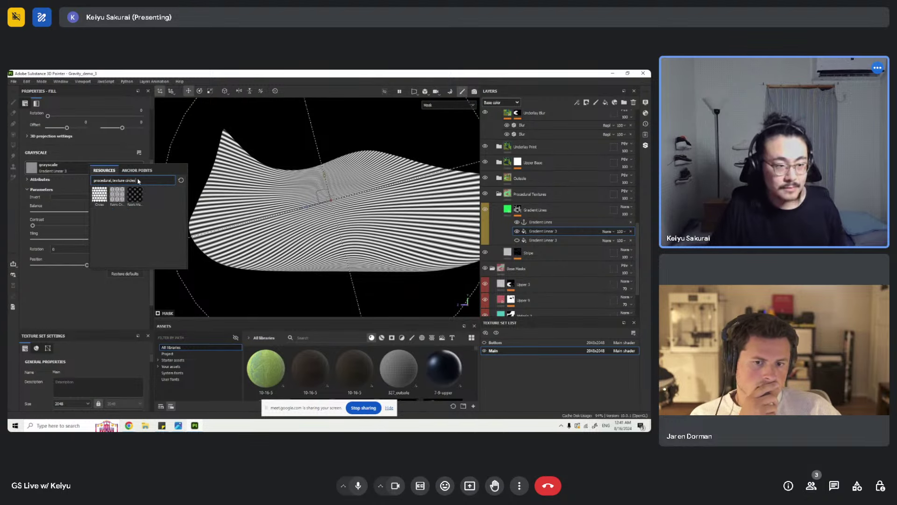
pyautogui.click(97, 199)
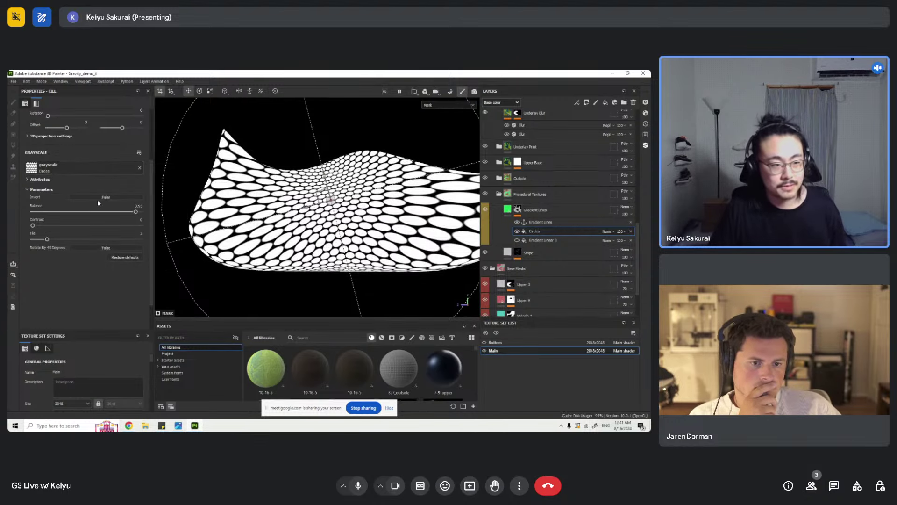
# - Invert the Circles texture, set its tiling to 6, and inspect the pattern on the shoe in the material view
pyautogui.click(104, 198)
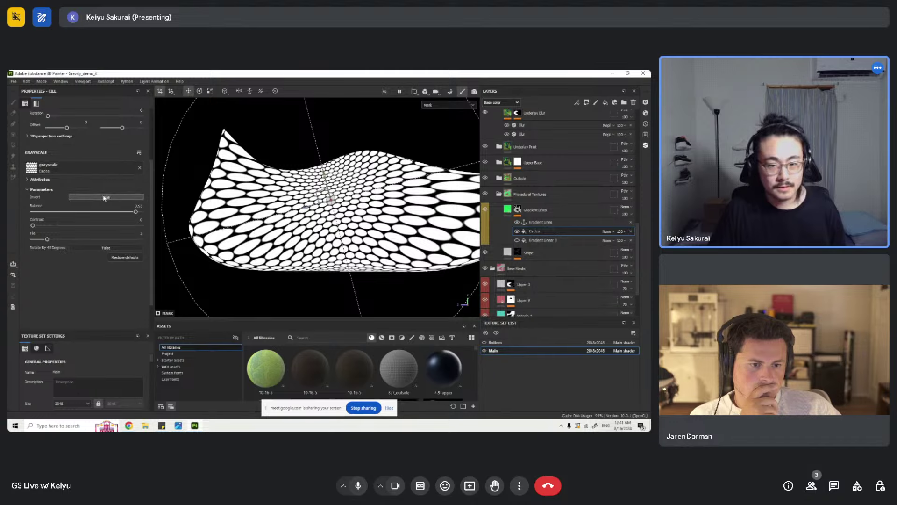
pyautogui.moveTo(52, 238); pyautogui.dragTo(94, 242)
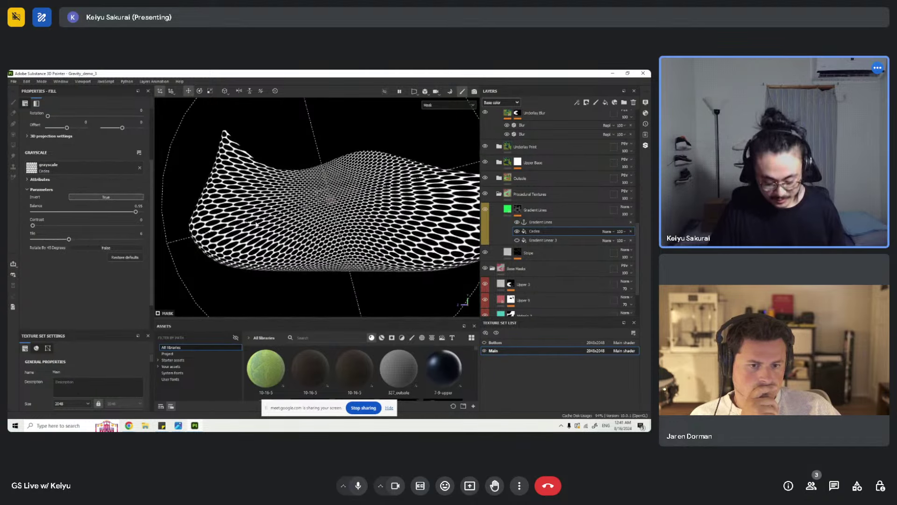
pyautogui.press('m')
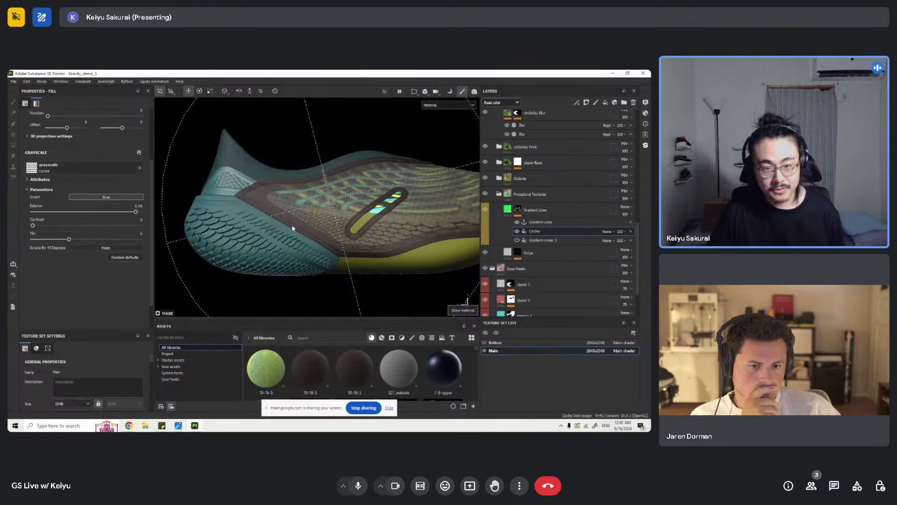
pyautogui.keyDown('alt'); pyautogui.moveTo(293, 229); pyautogui.dragTo(297, 249); pyautogui.keyUp('alt')
pyautogui.keyDown('alt'); pyautogui.moveTo(241, 252); pyautogui.dragTo(355, 241); pyautogui.keyUp('alt')
# - Remove the Circles fill, show the Gradient Linear 3 fill again and collapse the Procedural Textures folder
pyautogui.click(630, 231)
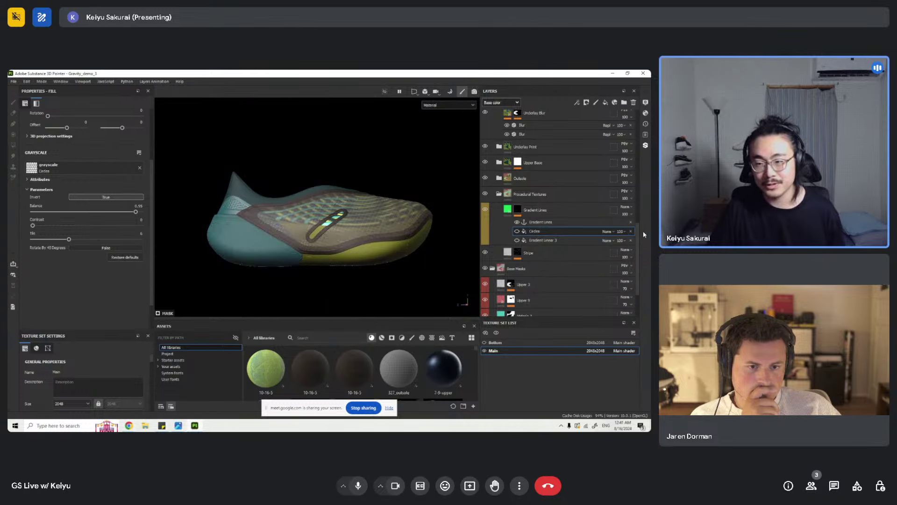
pyautogui.click(500, 206)
pyautogui.scroll(-10, 538, 220)
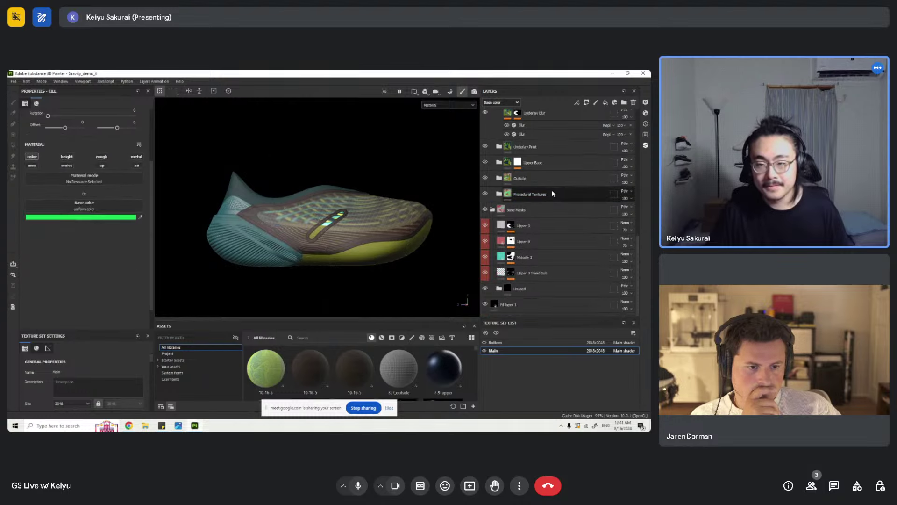
# - Select the Hotmelt 1 layer, turn on Hotmelt 2's visibility and inspect the overlay up close on the shoe
pyautogui.click(533, 241)
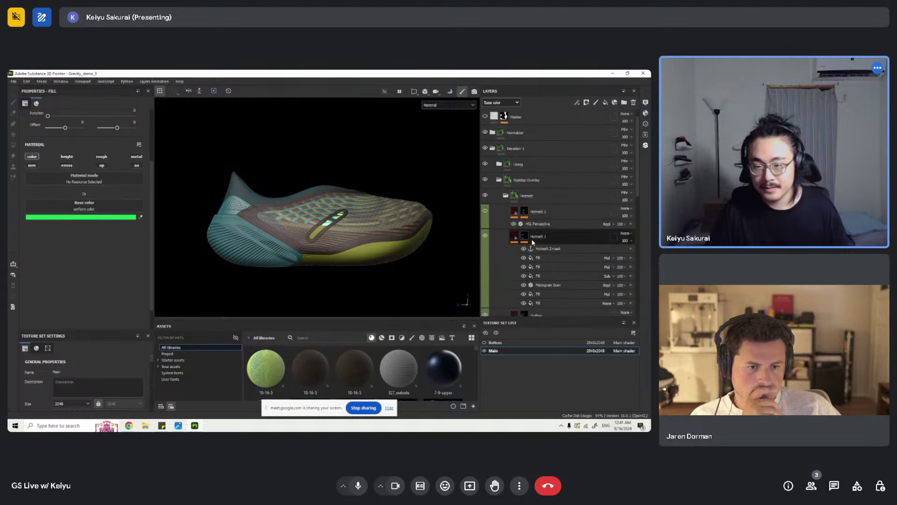
pyautogui.click(515, 237)
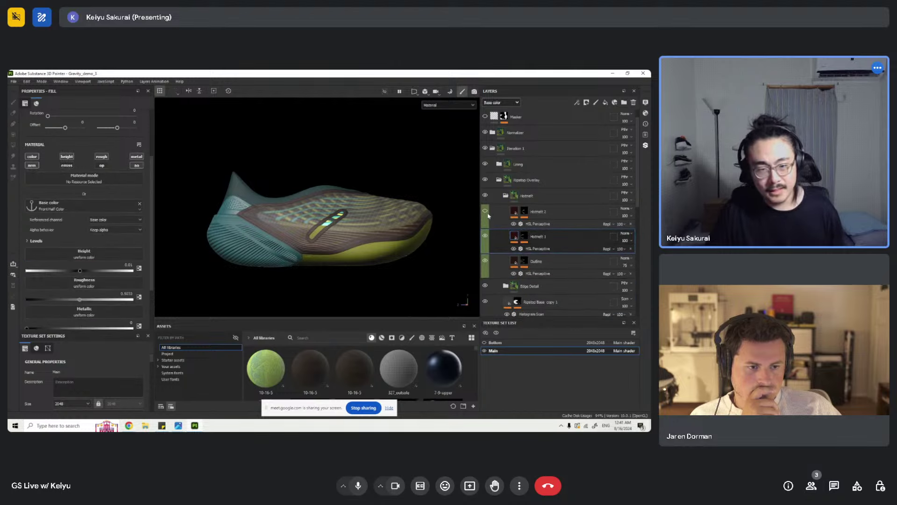
pyautogui.scroll(4, 280, 215)
pyautogui.scroll(-2, 281, 215)
pyautogui.scroll(2, 282, 220)
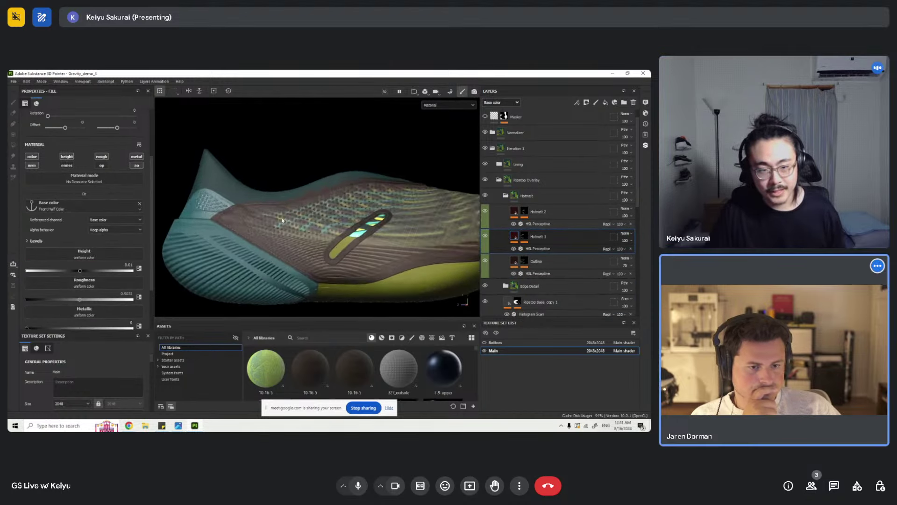
# - View the Hotmelt 2 mask, hide its two Fills and examine the Tile_Sampler's Scale Map and other image inputs
pyautogui.click(522, 212)
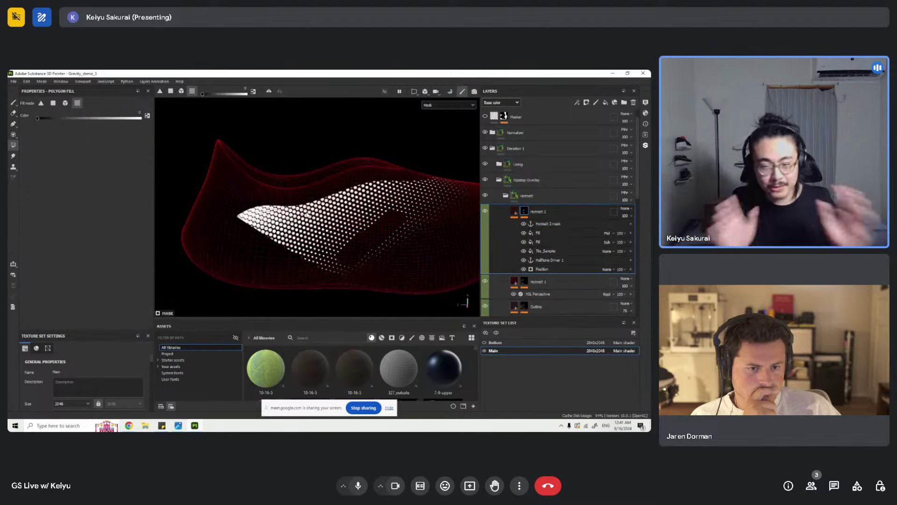
pyautogui.click(523, 233)
pyautogui.click(524, 241)
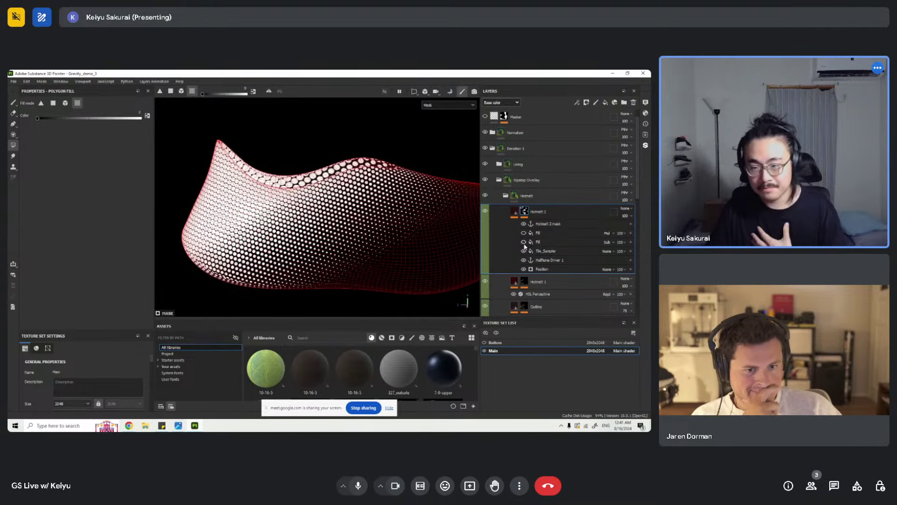
pyautogui.click(550, 254)
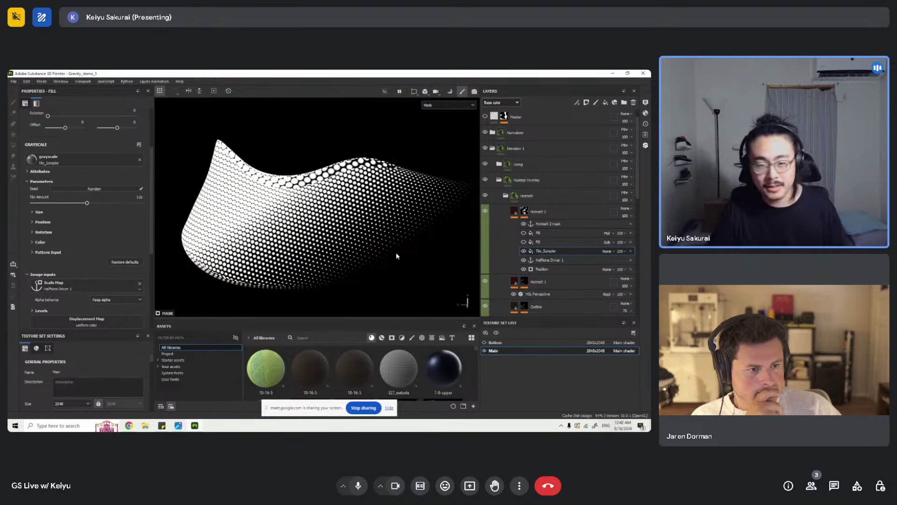
pyautogui.scroll(-2, 83, 232)
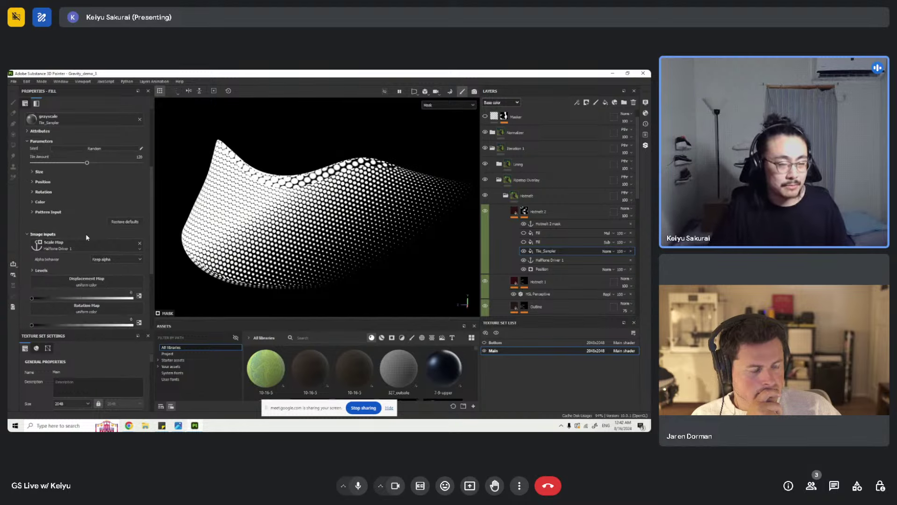
pyautogui.scroll(-4, 89, 239)
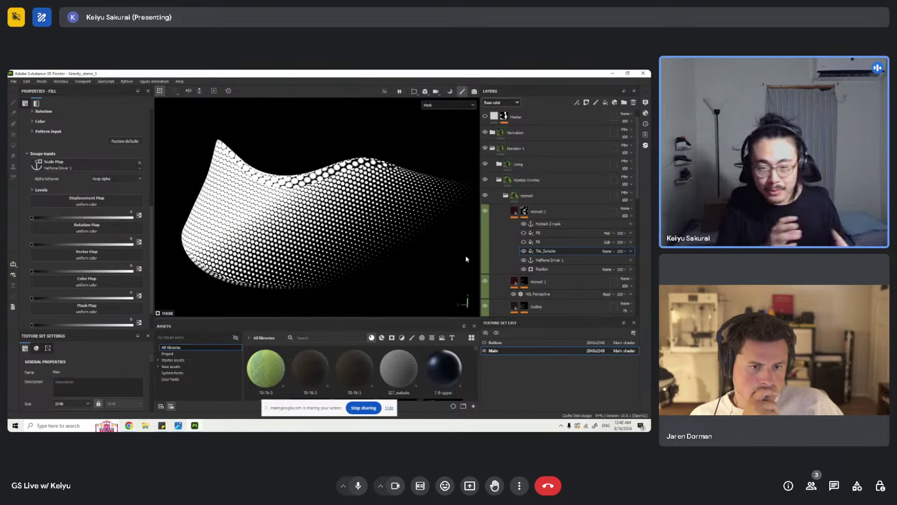
pyautogui.scroll(5, 465, 257)
pyautogui.scroll(-5, 270, 237)
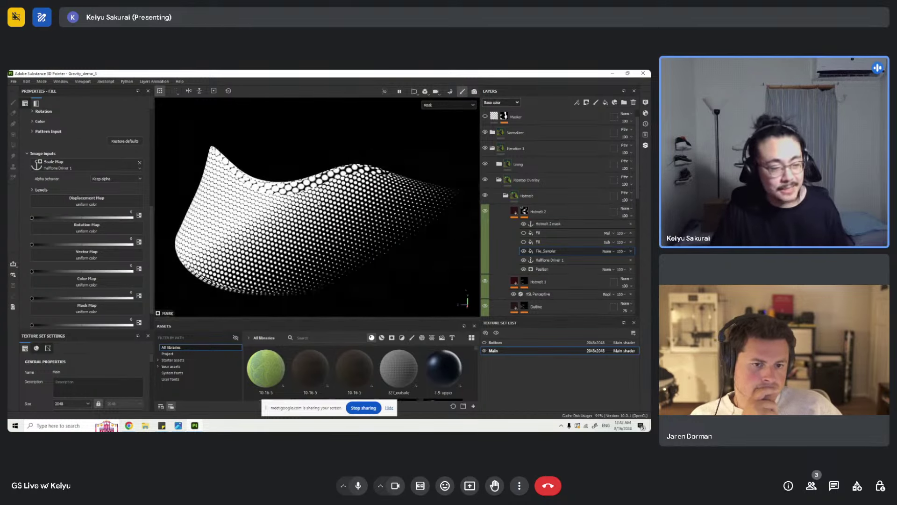
pyautogui.keyDown('alt'); pyautogui.moveTo(311, 223); pyautogui.dragTo(505, 228); pyautogui.keyUp('alt')
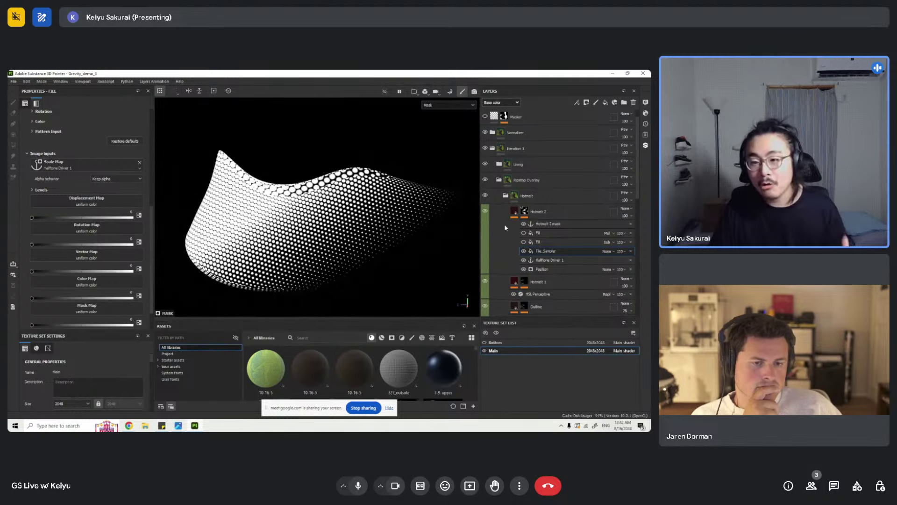
# - Compare the Position generator's gradient with the Tile_Sampler dots by toggling the Tile_Sampler, and check its image inputs
pyautogui.click(539, 268)
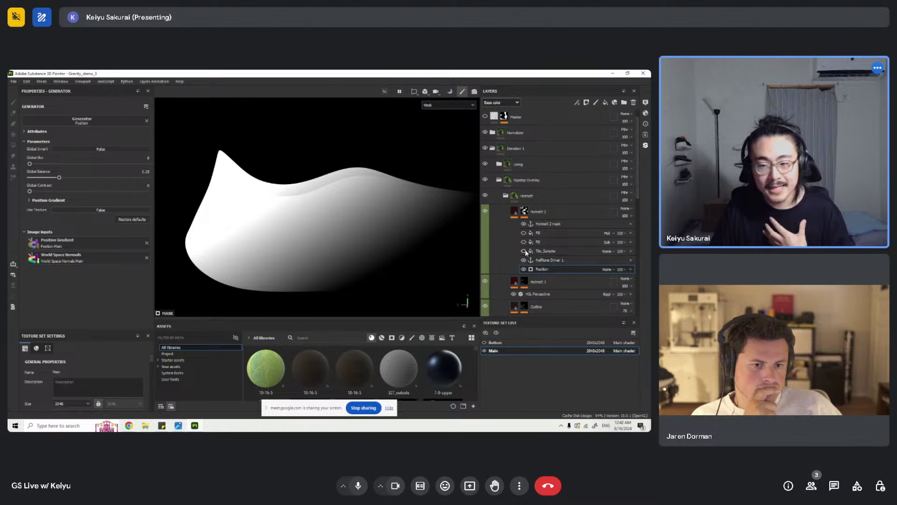
pyautogui.click(544, 251)
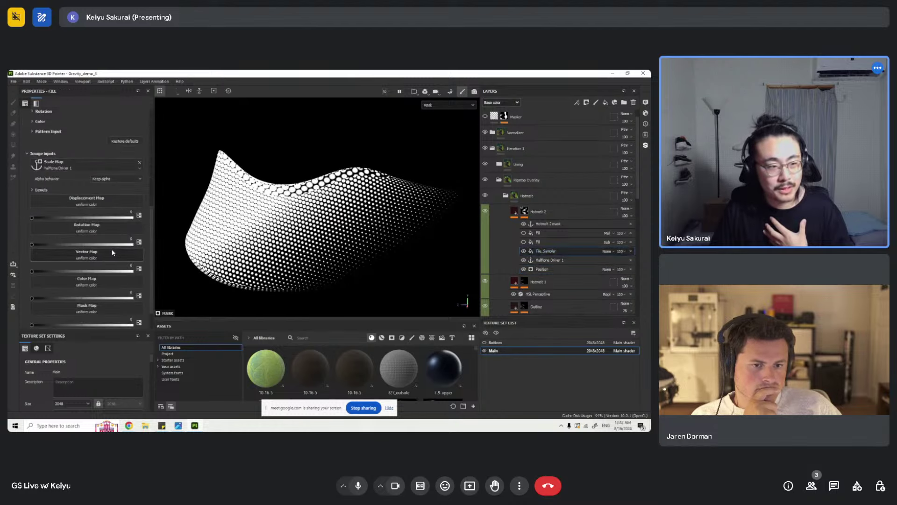
pyautogui.scroll(-2, 114, 245)
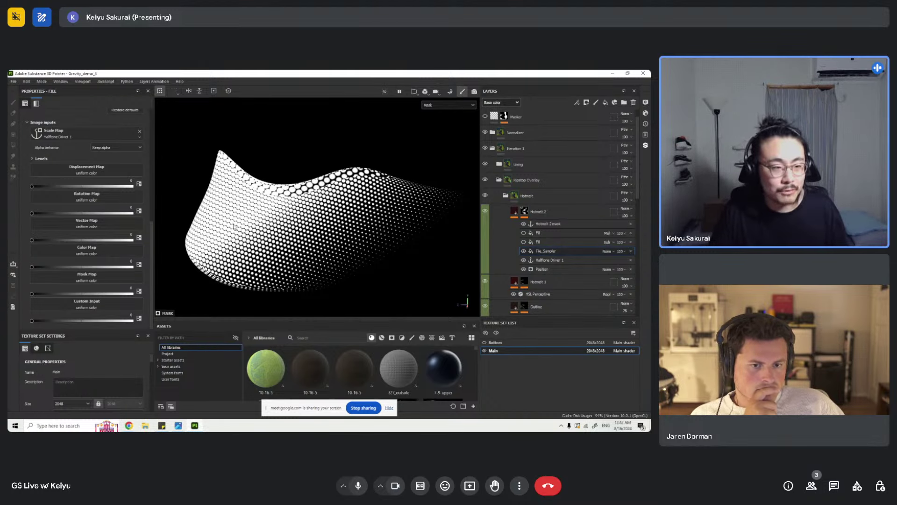
pyautogui.click(524, 252)
pyautogui.click(542, 269)
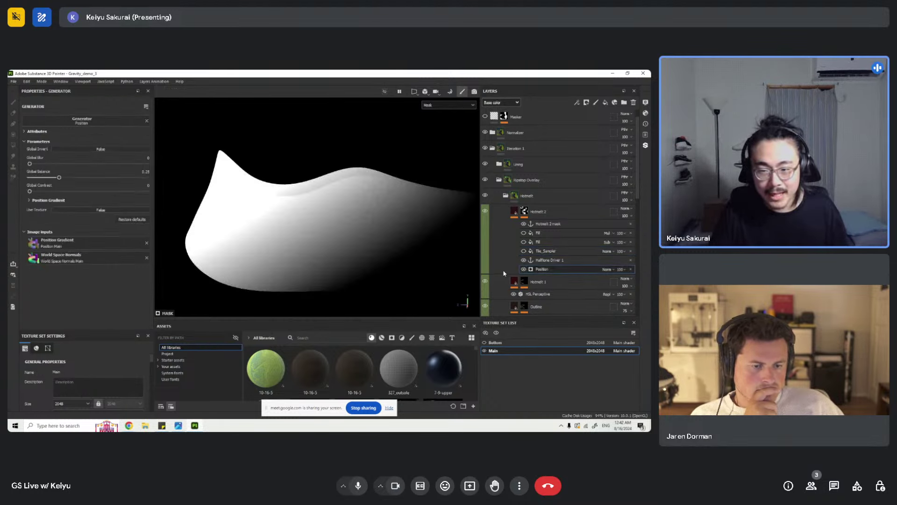
pyautogui.click(524, 251)
pyautogui.click(546, 251)
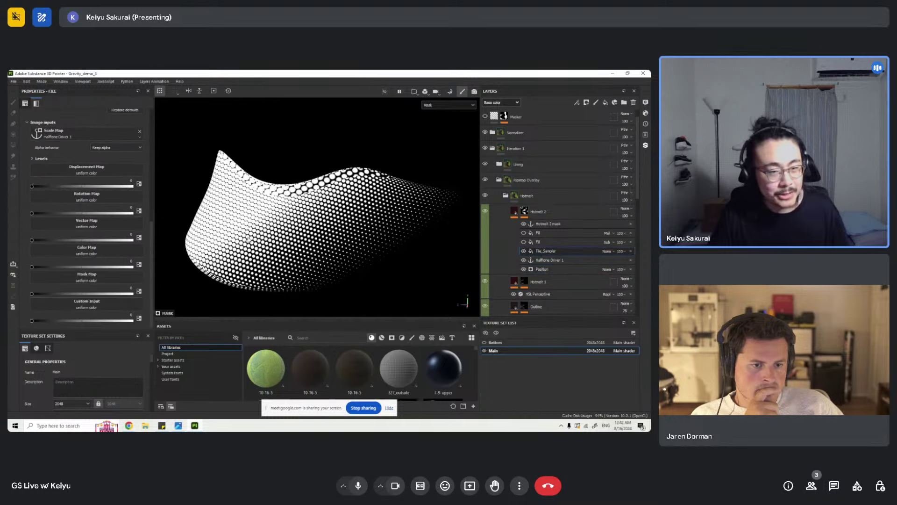
pyautogui.scroll(3, 355, 235)
pyautogui.scroll(-3, 406, 230)
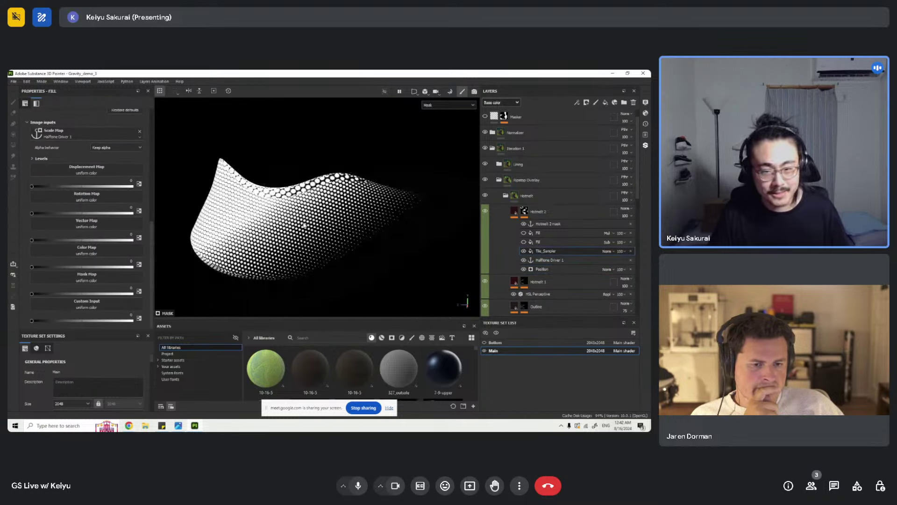
# - Restore the two hidden Fills in the Hotmelt 2 mask and return to the material view
pyautogui.click(524, 242)
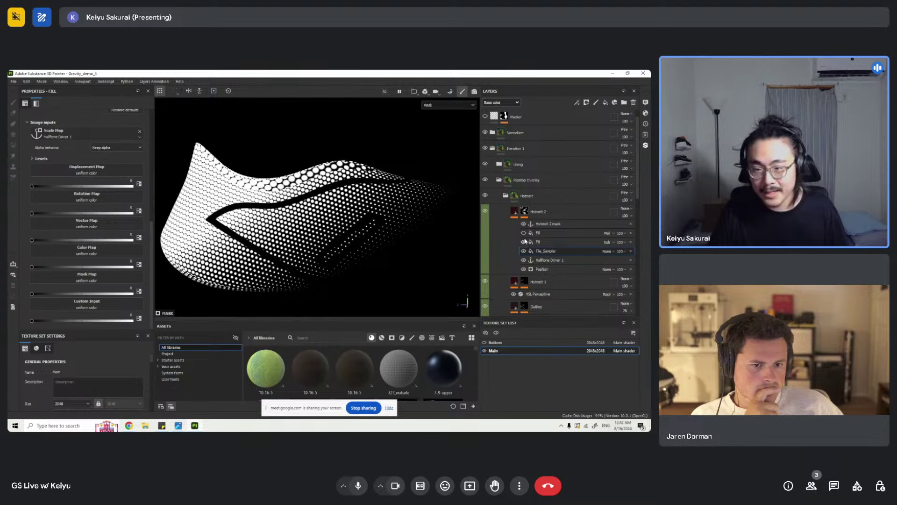
pyautogui.click(524, 241)
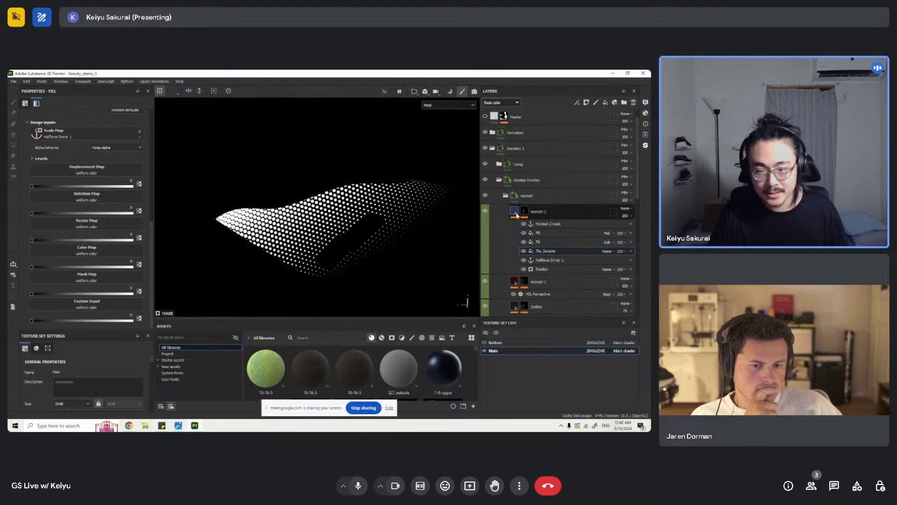
pyautogui.click(486, 219)
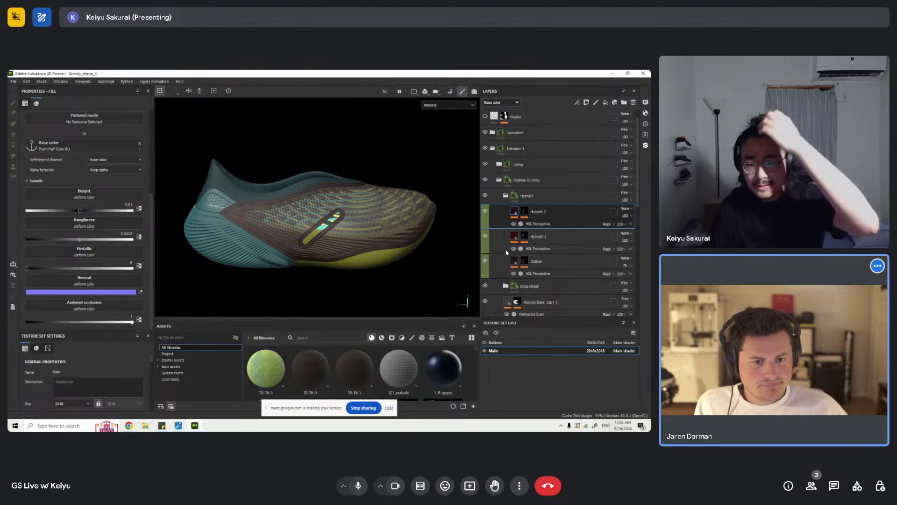
# - Collapse the Hotmelt folder, expand Folder 1 and open the Front Half Color layer's base color settings
pyautogui.click(505, 196)
pyautogui.scroll(-2, 498, 233)
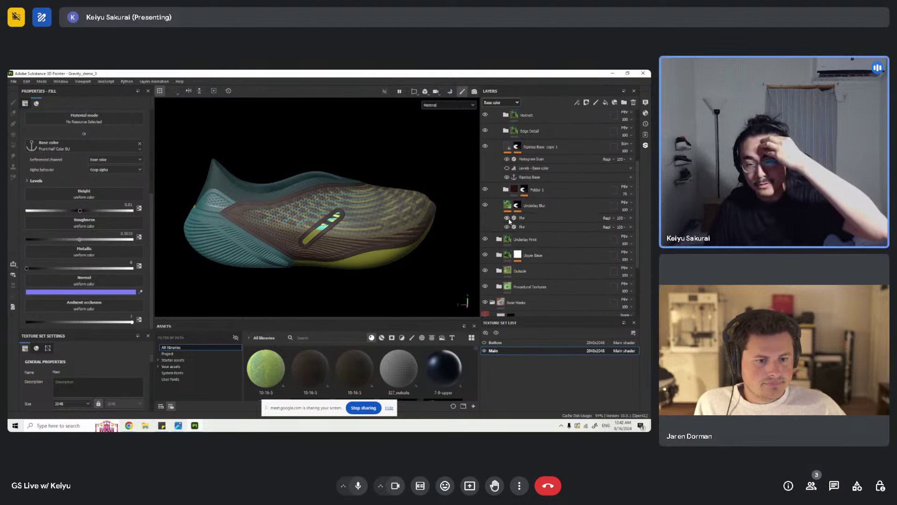
pyautogui.click(506, 230)
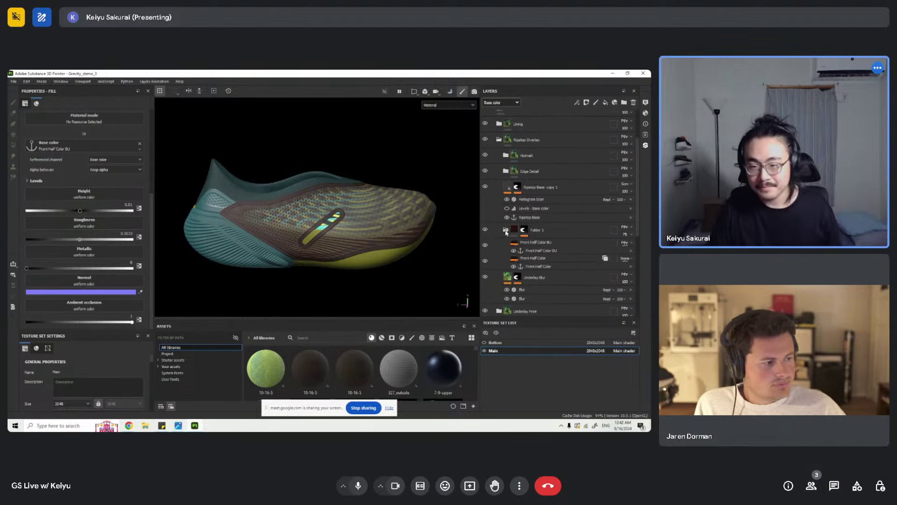
pyautogui.scroll(-2, 507, 232)
pyautogui.click(513, 230)
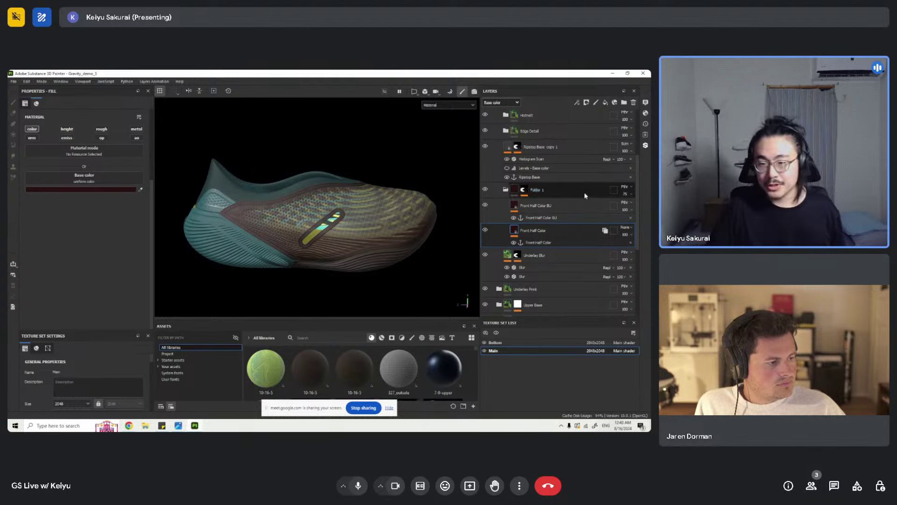
# - Examine the Front Half Color anchor point's references alongside its fill layer and the shoe's overlay
pyautogui.click(533, 243)
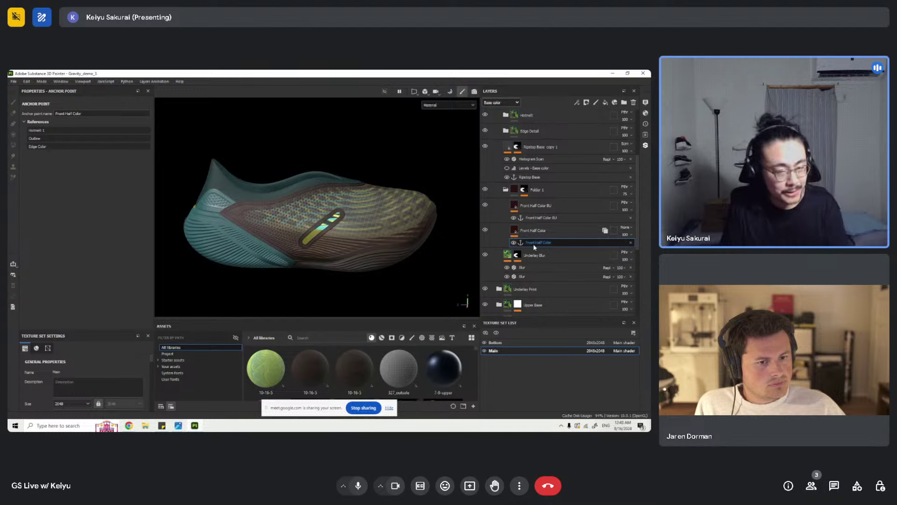
pyautogui.click(507, 229)
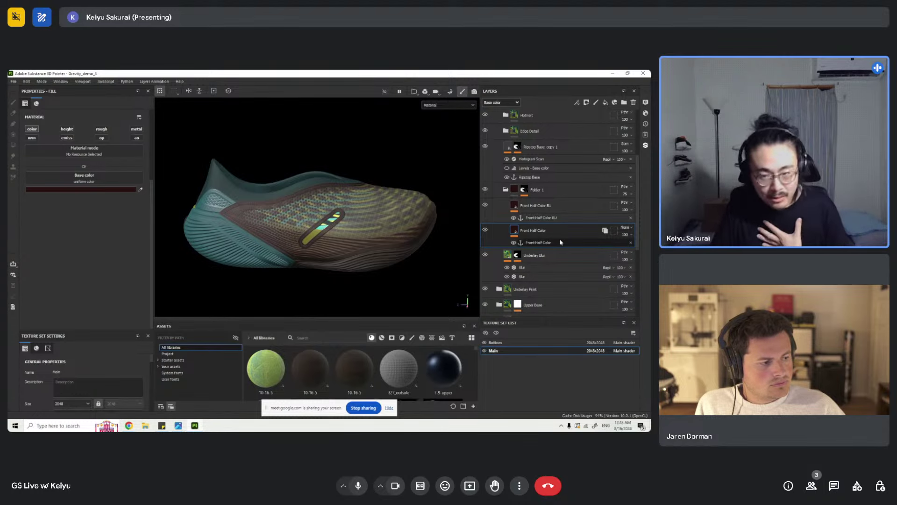
pyautogui.keyDown('alt'); pyautogui.moveTo(370, 188); pyautogui.dragTo(364, 206); pyautogui.keyUp('alt')
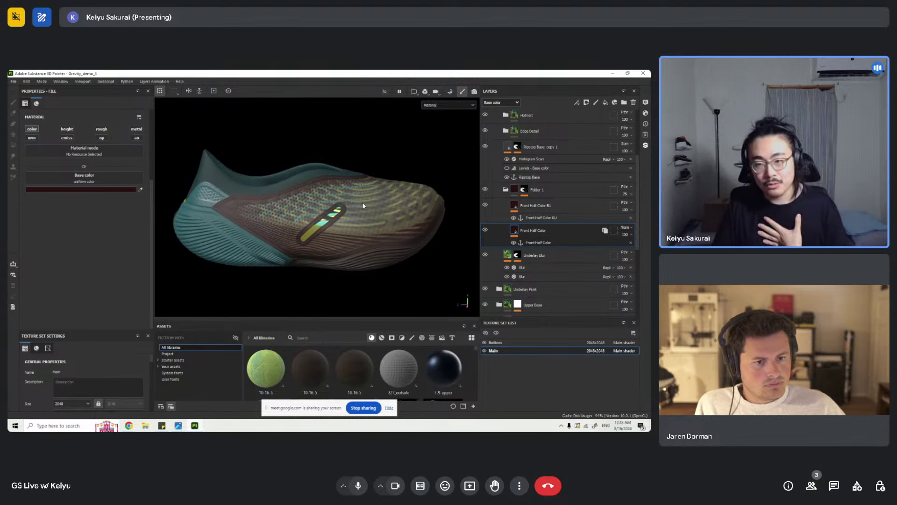
pyautogui.click(544, 243)
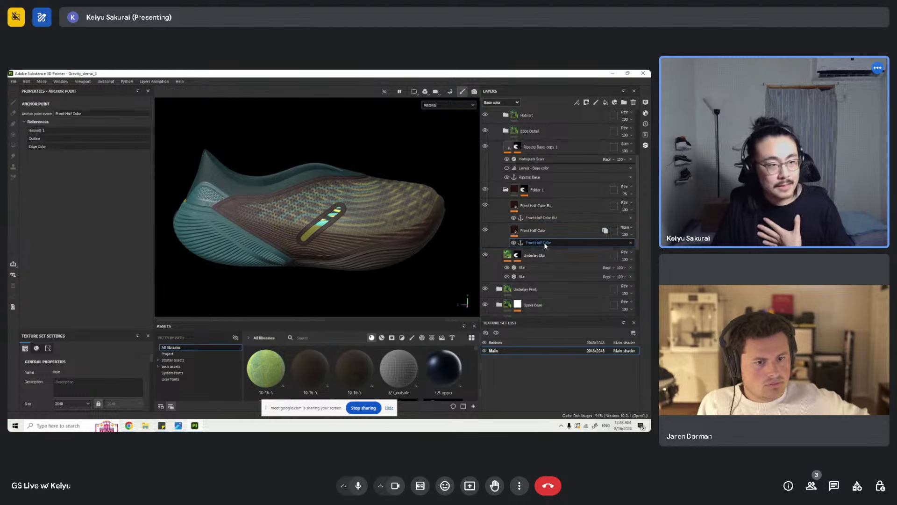
# - Examine the shoe's brown front-half overlay from several distances and angles, including the window cutout and its edge
pyautogui.scroll(5, 310, 218)
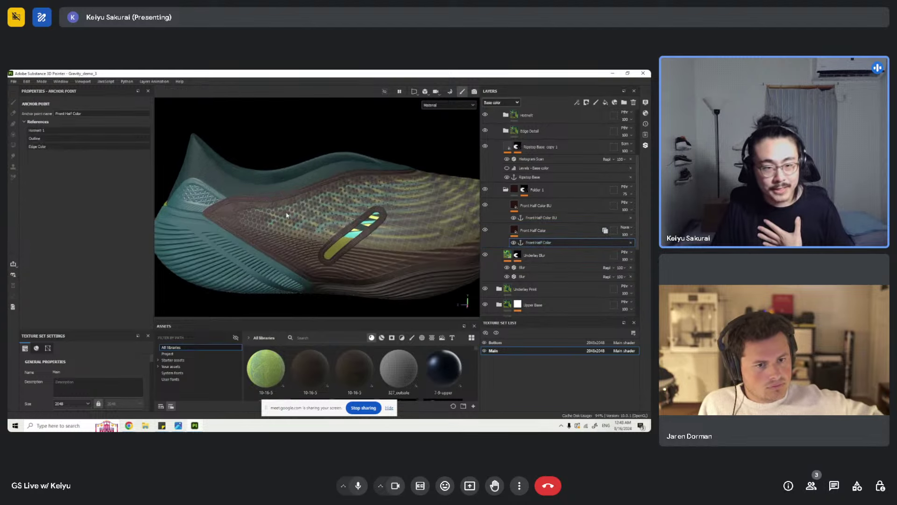
pyautogui.scroll(-2, 293, 201)
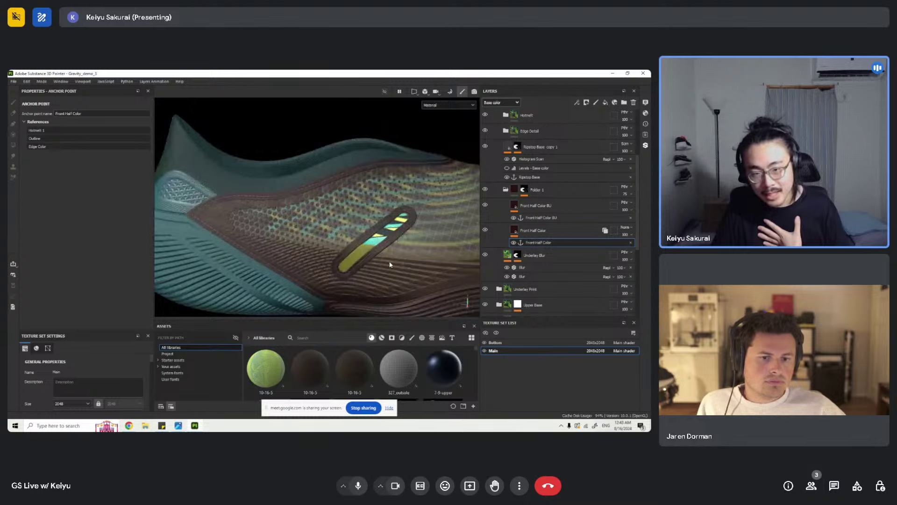
pyautogui.scroll(-3, 282, 200)
pyautogui.scroll(3, 310, 200)
pyautogui.scroll(-4, 309, 190)
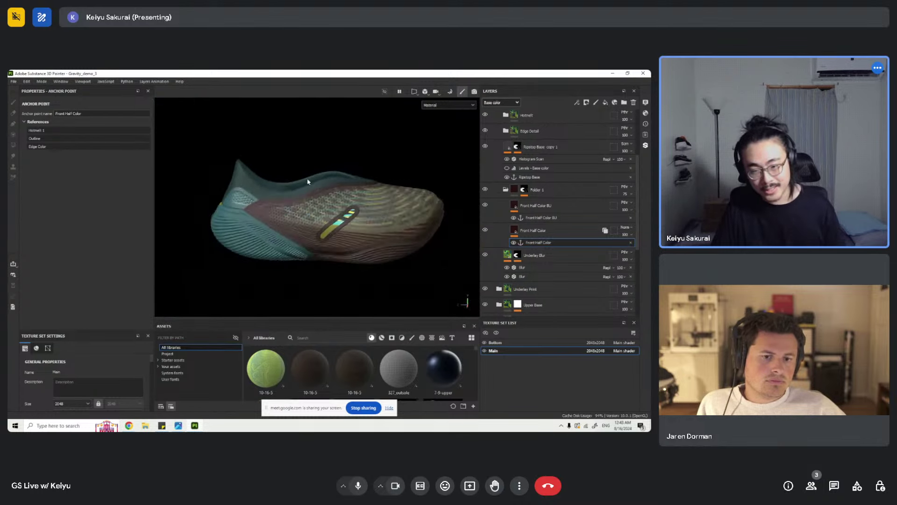
pyautogui.scroll(4, 307, 182)
pyautogui.keyDown('alt'); pyautogui.moveTo(321, 191); pyautogui.dragTo(325, 225); pyautogui.keyUp('alt')
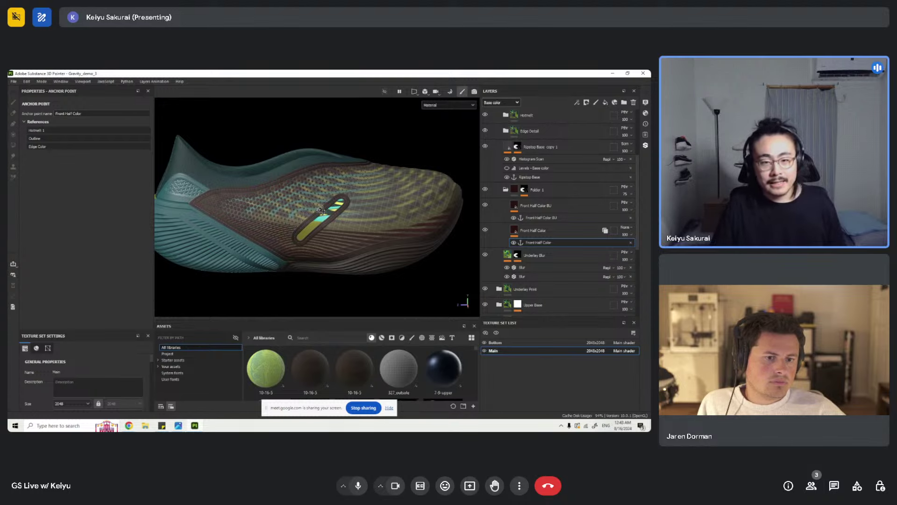
pyautogui.keyDown('alt'); pyautogui.moveTo(321, 210); pyautogui.dragTo(345, 198); pyautogui.keyUp('alt')
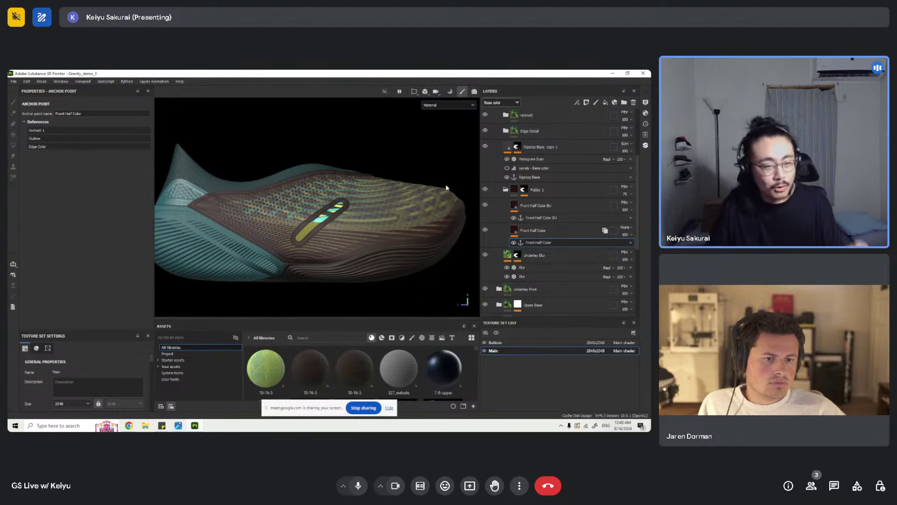
# - Try a dark green base color on the Front Half Color fill, then revert it to dark red
pyautogui.click(533, 231)
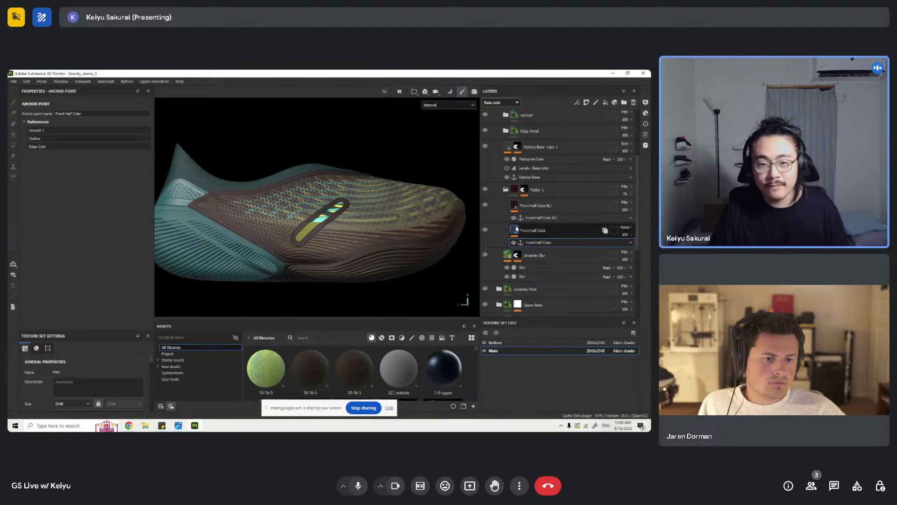
pyautogui.click(104, 190)
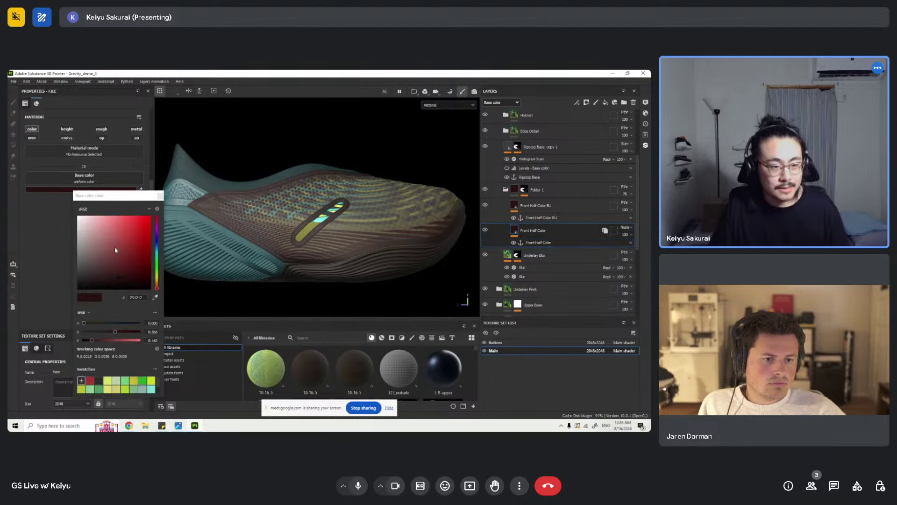
pyautogui.click(156, 268)
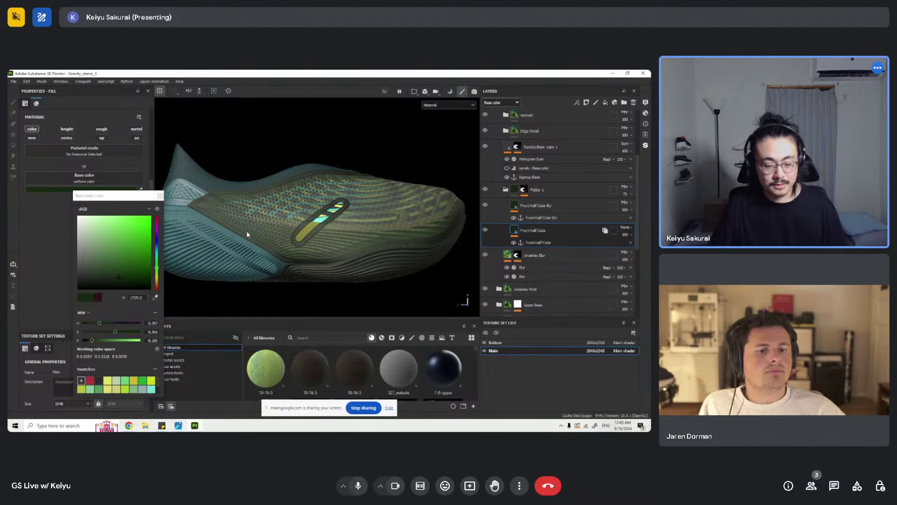
pyautogui.click(160, 195)
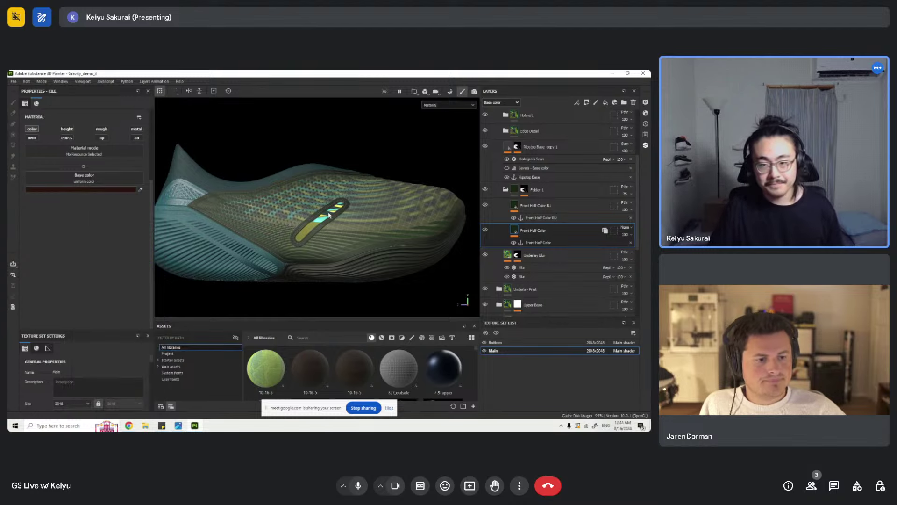
pyautogui.scroll(3, 347, 236)
pyautogui.scroll(-3, 346, 234)
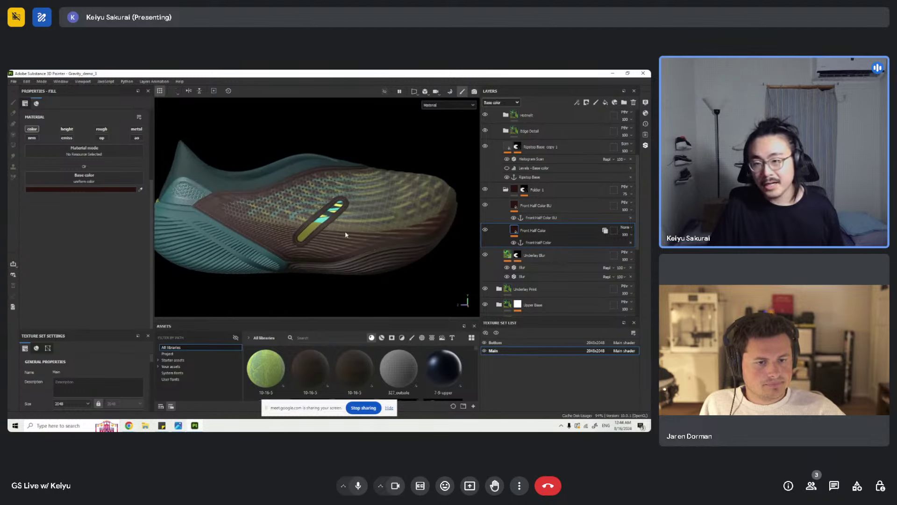
# - Expand the Edge Detail folder and compare the Edge Color fill's anchored base color with the overlay edges on the shoe
pyautogui.scroll(3, 534, 213)
pyautogui.scroll(1, 534, 213)
pyautogui.click(505, 192)
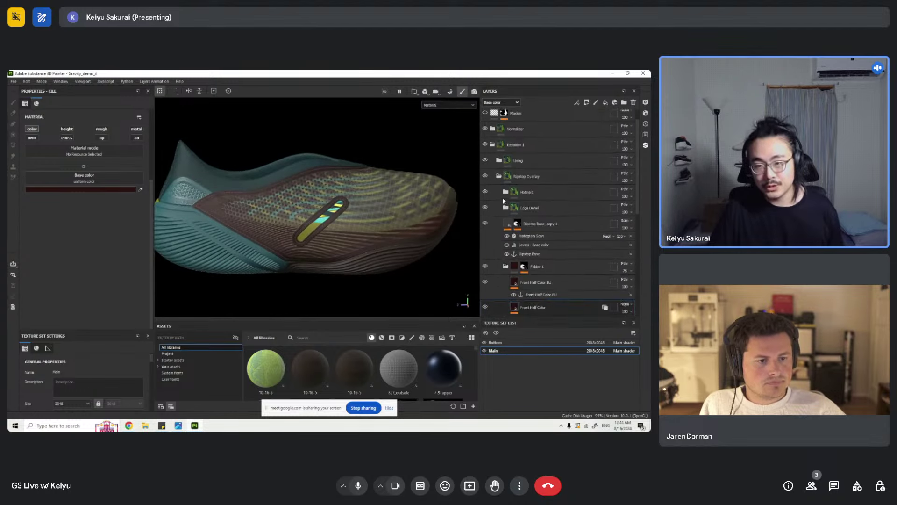
pyautogui.scroll(-5, 505, 193)
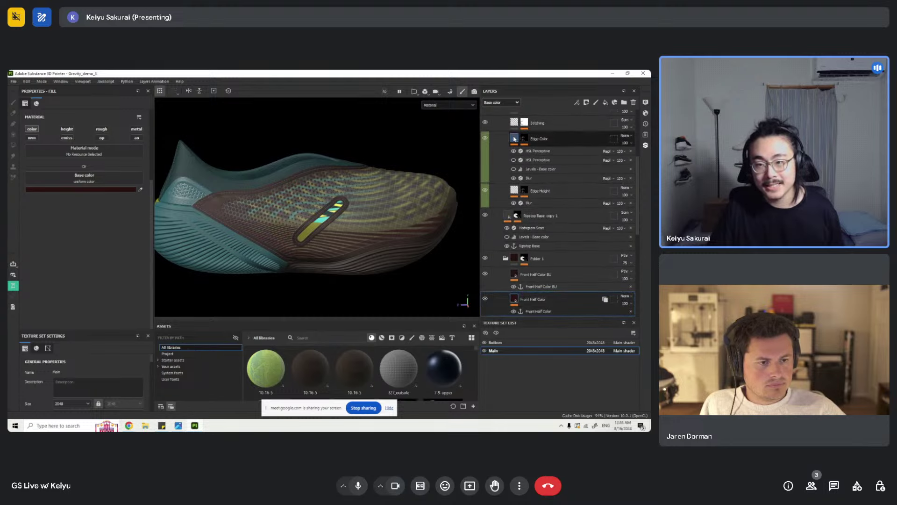
pyautogui.click(514, 139)
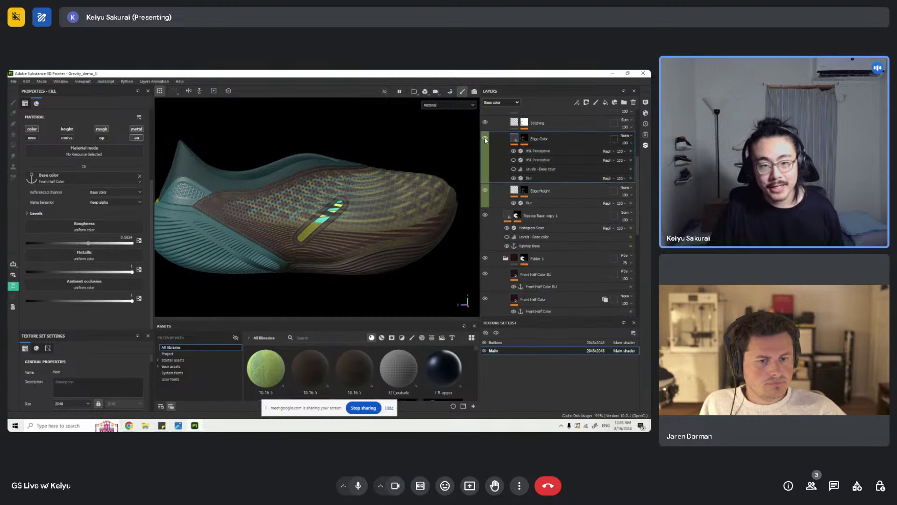
pyautogui.scroll(5, 401, 228)
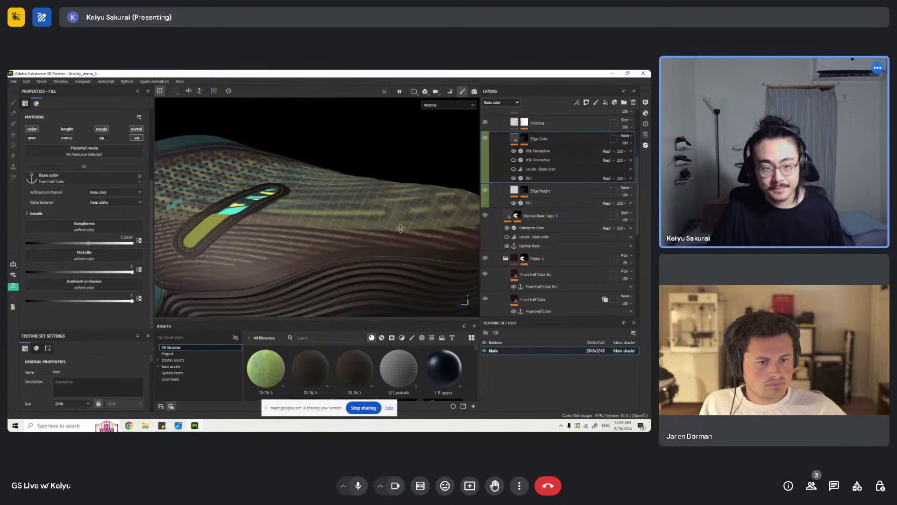
pyautogui.keyDown('alt'); pyautogui.moveTo(401, 228); pyautogui.dragTo(447, 209, button='middle'); pyautogui.keyUp('alt')
# - Open the upper HSL Perceptive filter on the Edge Color layer and examine its effect along the overlay edges
pyautogui.click(537, 153)
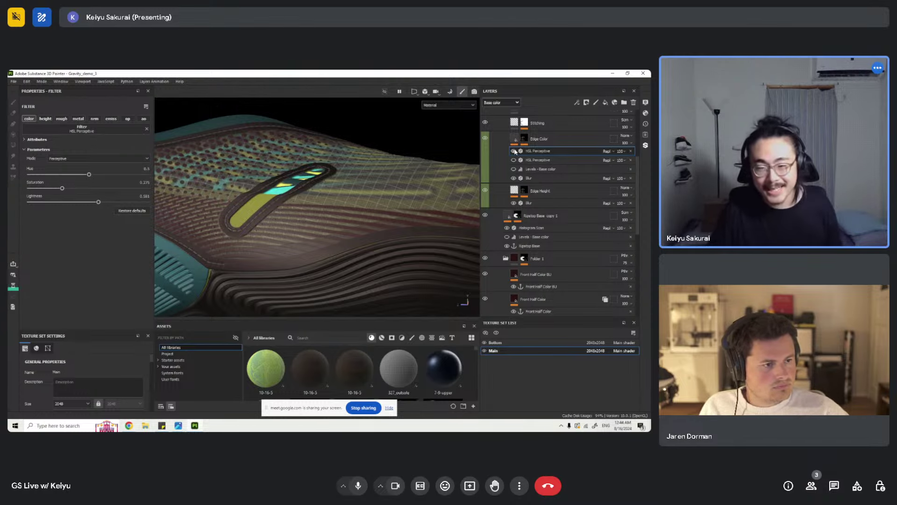
pyautogui.scroll(5, 361, 255)
pyautogui.scroll(-8, 360, 254)
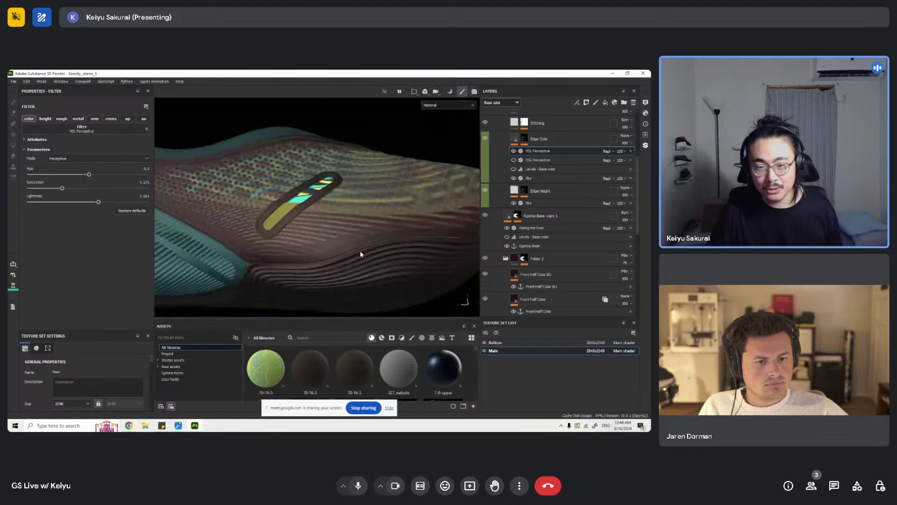
pyautogui.scroll(3, 361, 254)
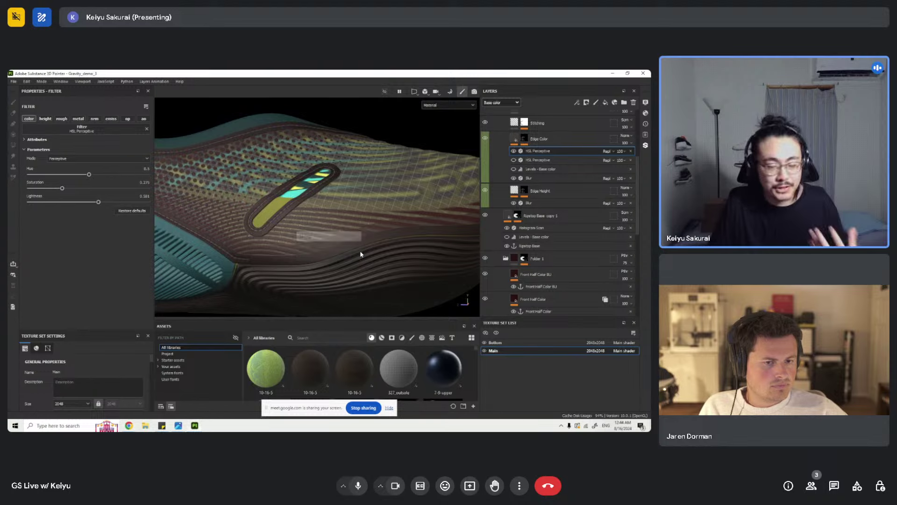
pyautogui.scroll(-2, 361, 254)
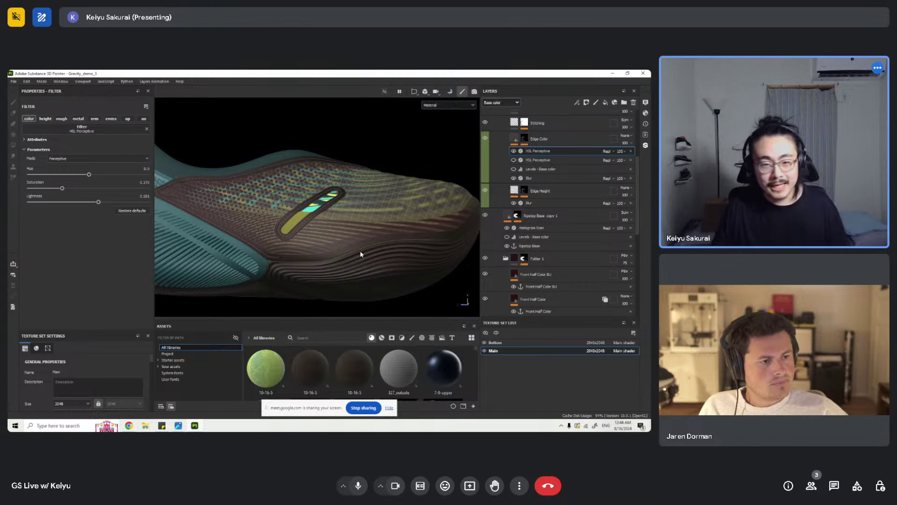
pyautogui.keyDown('alt'); pyautogui.moveTo(360, 254); pyautogui.dragTo(352, 229); pyautogui.keyUp('alt')
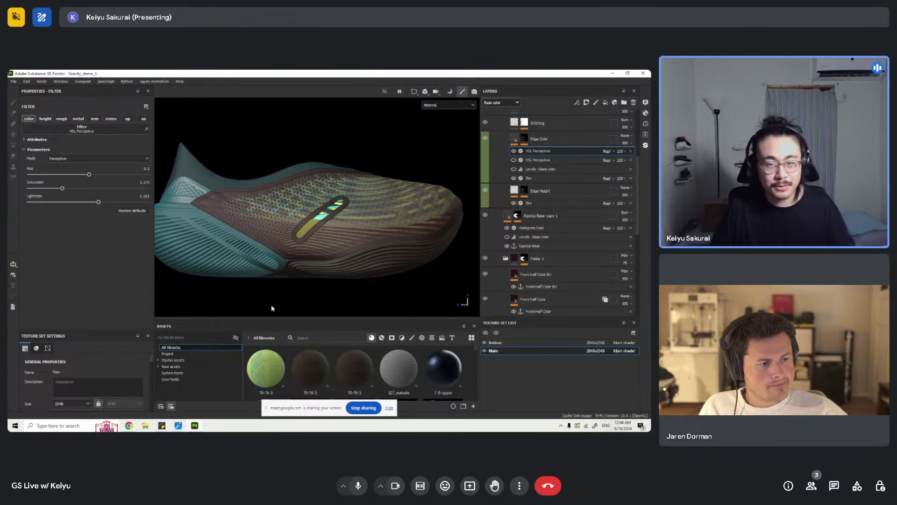
pyautogui.scroll(5, 367, 252)
pyautogui.scroll(2, 367, 237)
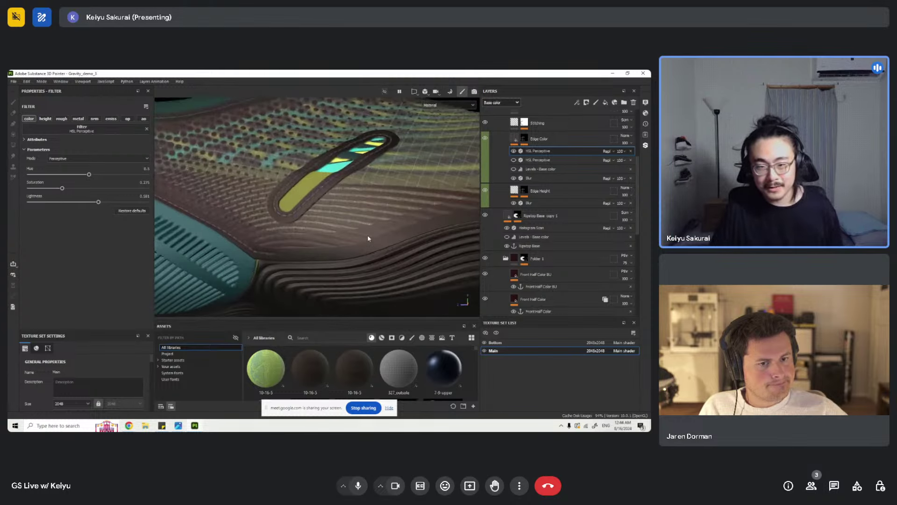
# - Try different saturation and lightness values on the Edge Color layer's HSL Perceptive filter, then restore the original settings
pyautogui.scroll(2, 215, 220)
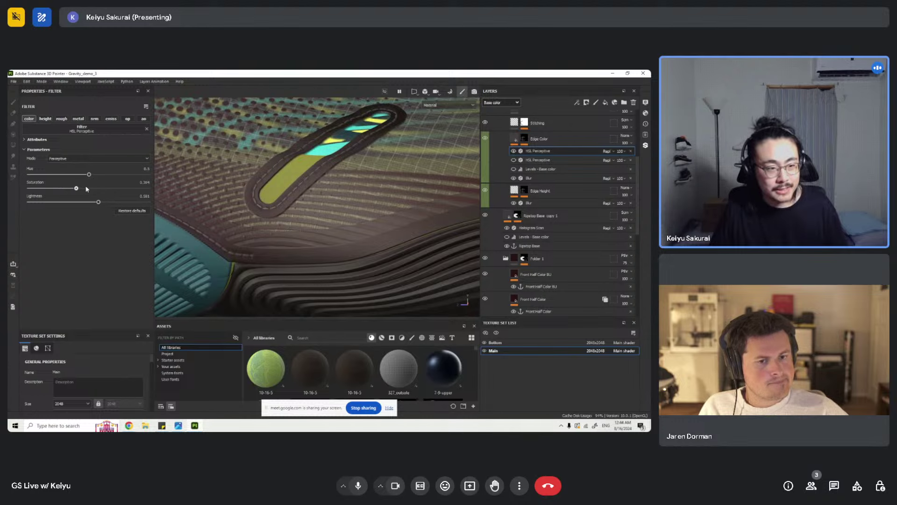
pyautogui.moveTo(87, 189); pyautogui.dragTo(62, 189)
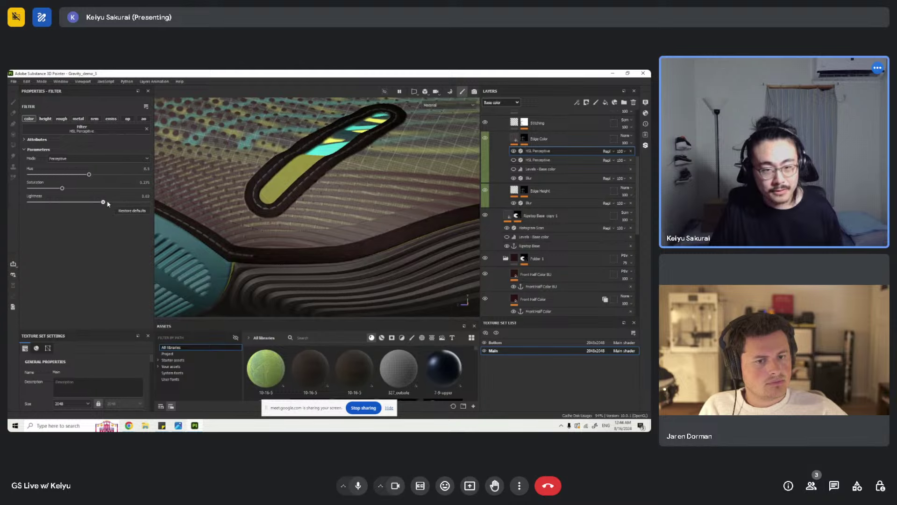
pyautogui.press('f')
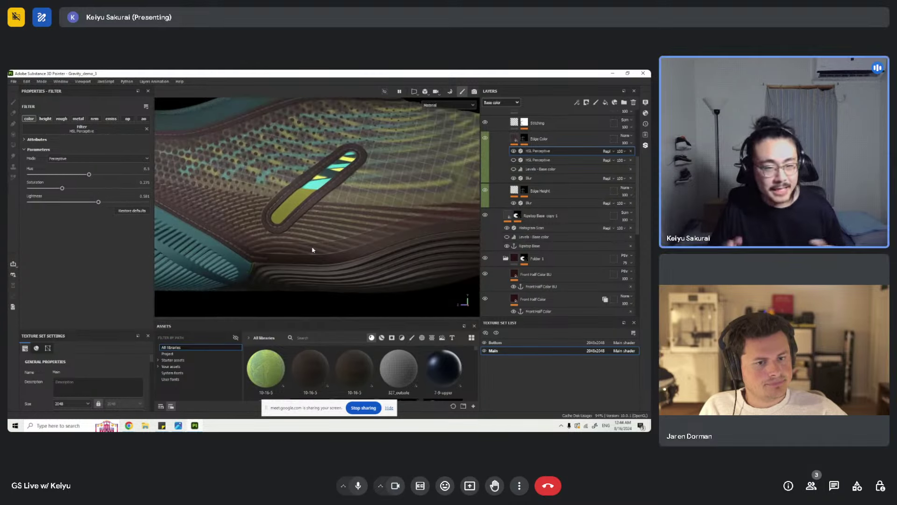
pyautogui.keyDown('alt'); pyautogui.moveTo(330, 256); pyautogui.dragTo(374, 235); pyautogui.keyUp('alt')
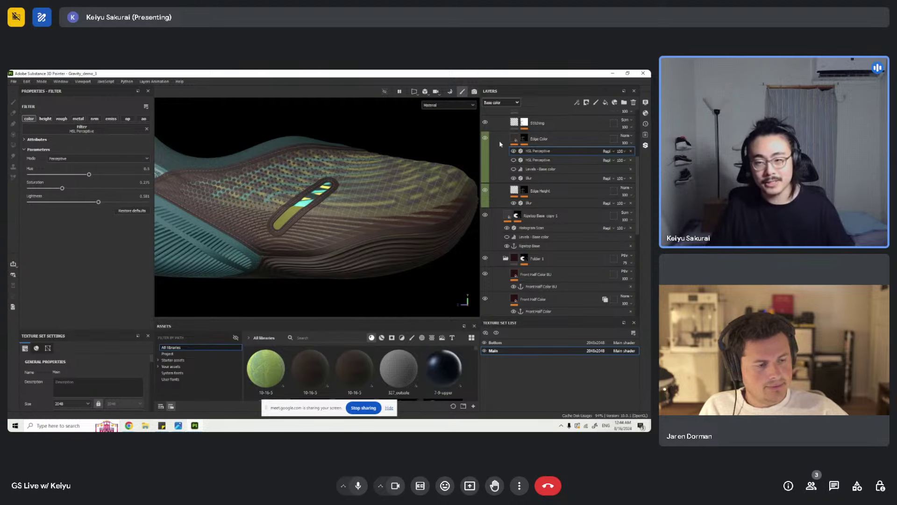
# - Recheck the Edge Color fill's base color reference to the Front Half Color anchor point
pyautogui.click(513, 138)
pyautogui.scroll(4, 519, 145)
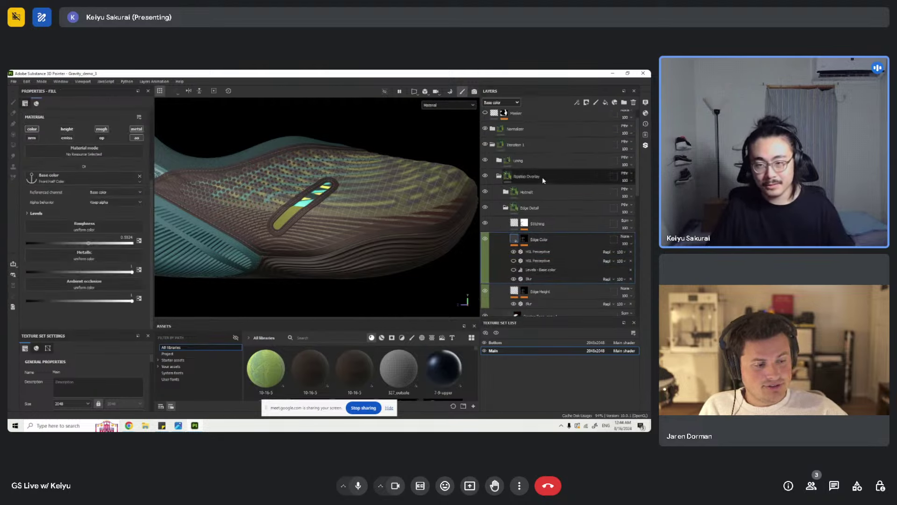
pyautogui.keyDown('alt'); pyautogui.moveTo(365, 213); pyautogui.dragTo(426, 226, button='right'); pyautogui.keyUp('alt')
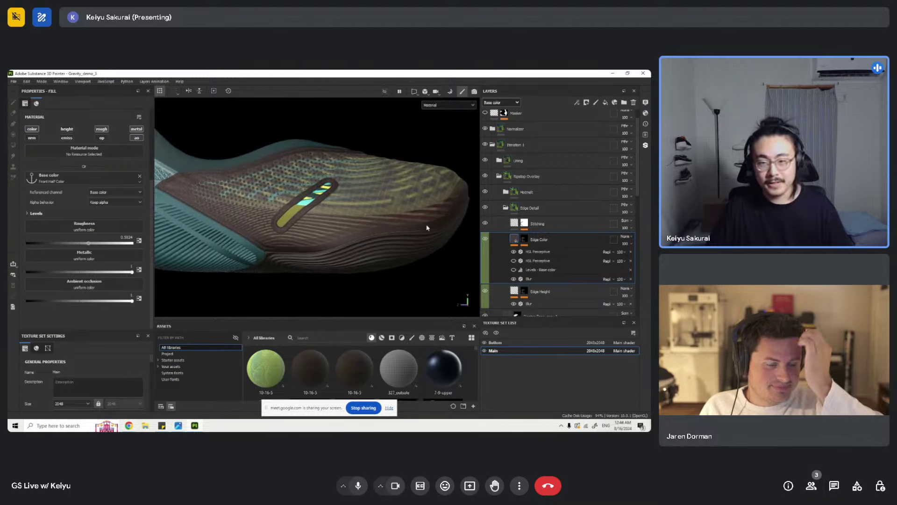
# - Collapse the Edge Detail and Ripstop Overlay folders and expand the Outside folder to reach its layers
pyautogui.click(505, 208)
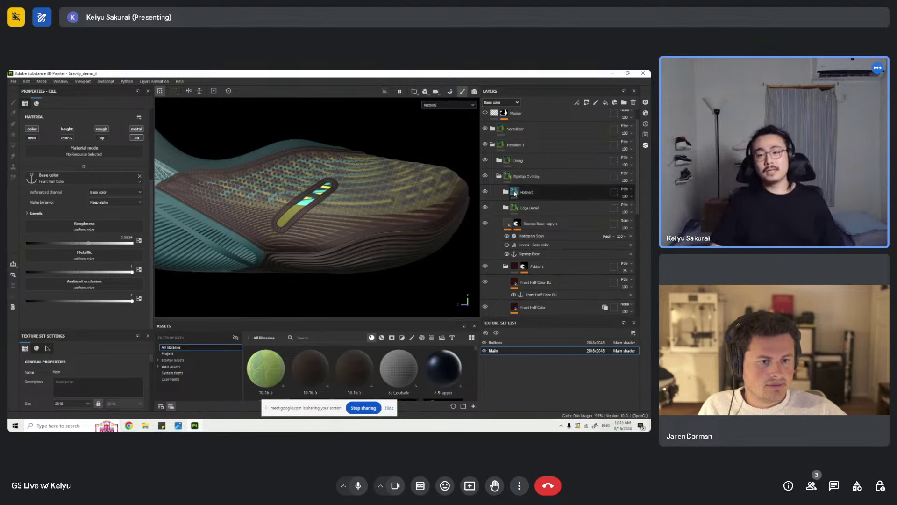
pyautogui.click(502, 176)
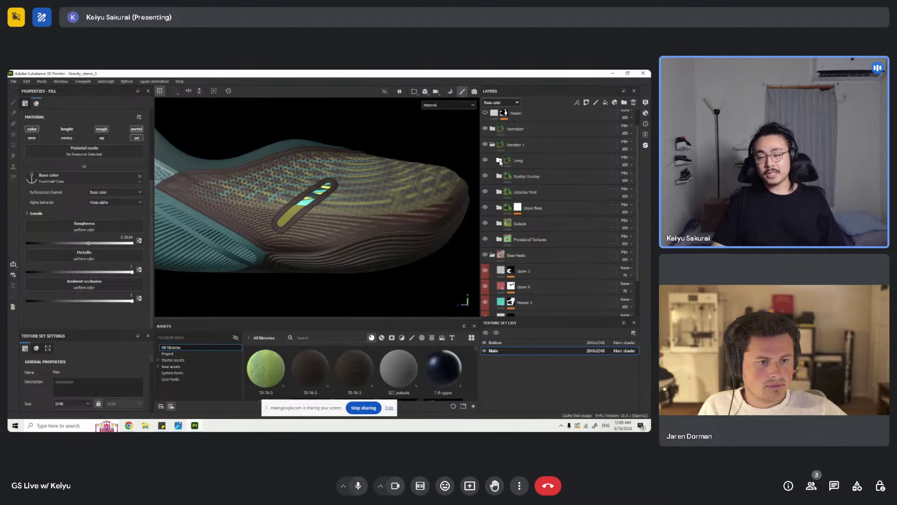
pyautogui.click(500, 223)
pyautogui.scroll(-3, 522, 210)
# - Examine the teal ribbed heel area and inspect the Outside Base Texture layer's mask and height fill
pyautogui.keyDown('alt'); pyautogui.moveTo(391, 248); pyautogui.dragTo(262, 249, button='right'); pyautogui.keyUp('alt')
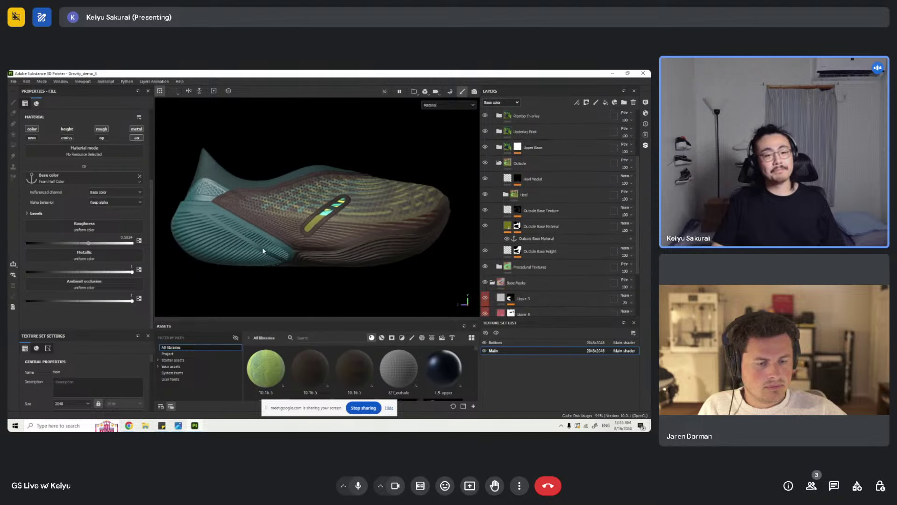
pyautogui.keyDown('alt'); pyautogui.moveTo(262, 251); pyautogui.dragTo(328, 218, button='middle'); pyautogui.keyUp('alt')
pyautogui.keyDown('alt'); pyautogui.moveTo(328, 218); pyautogui.dragTo(315, 202); pyautogui.keyUp('alt')
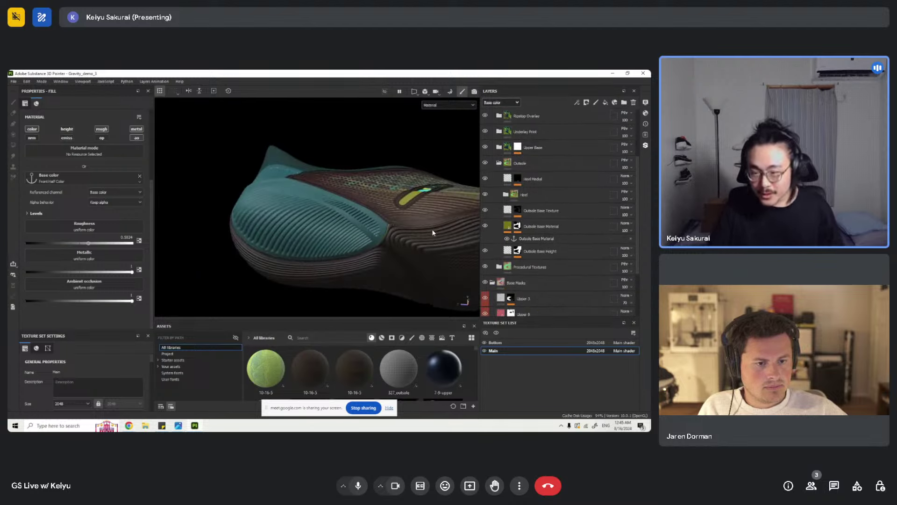
pyautogui.keyDown('alt'); pyautogui.moveTo(291, 209); pyautogui.dragTo(286, 257, button='right'); pyautogui.keyUp('alt')
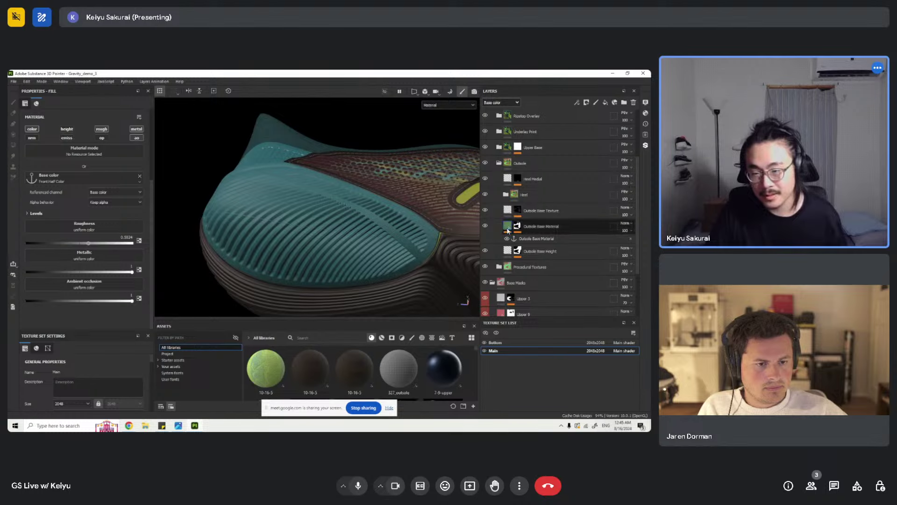
pyautogui.scroll(-1, 508, 229)
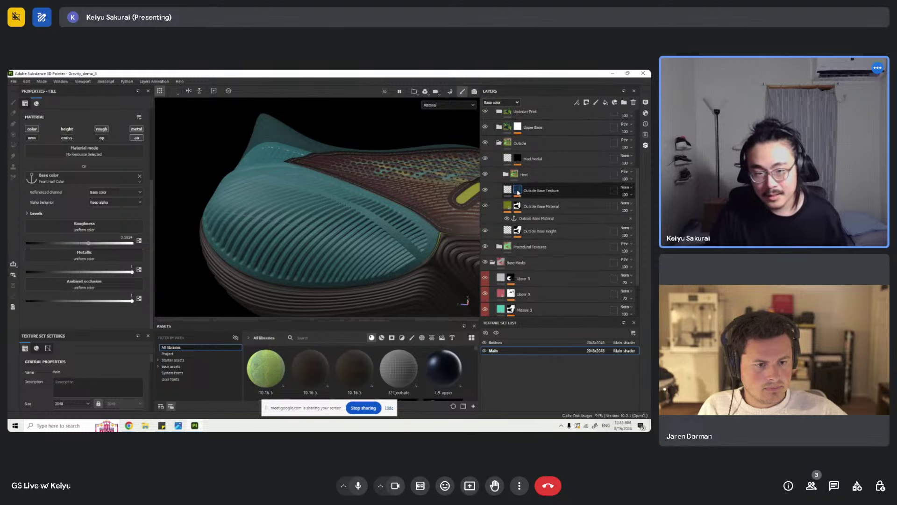
pyautogui.click(518, 191)
pyautogui.click(508, 190)
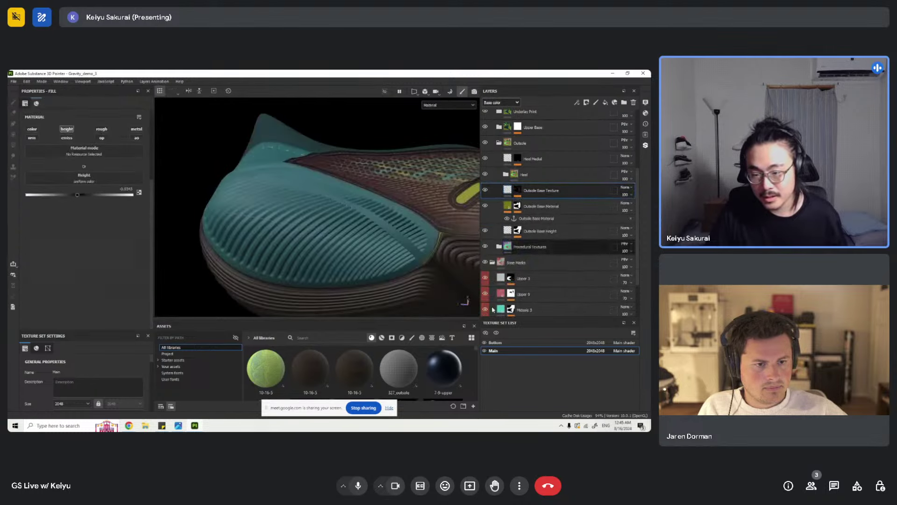
# - Hide the Bottom texture set and expand the Heel folder inside the Outside folder
pyautogui.click(485, 344)
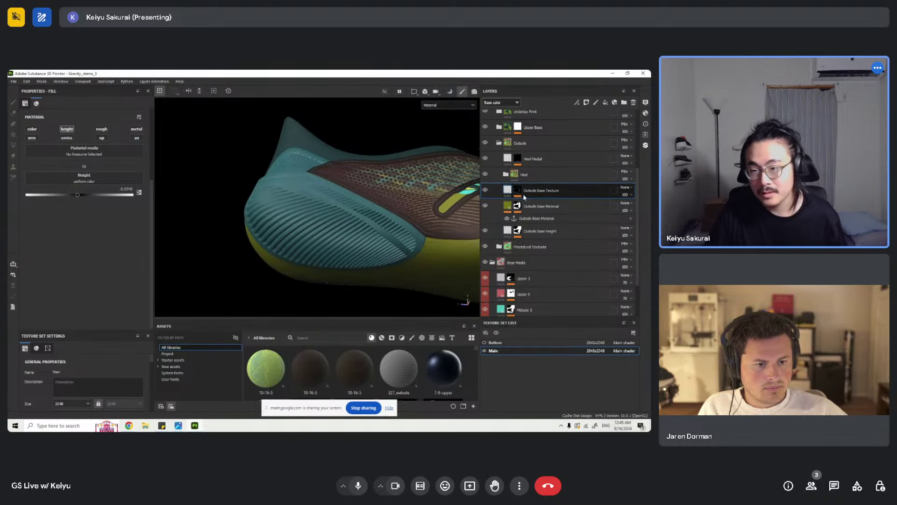
pyautogui.click(505, 174)
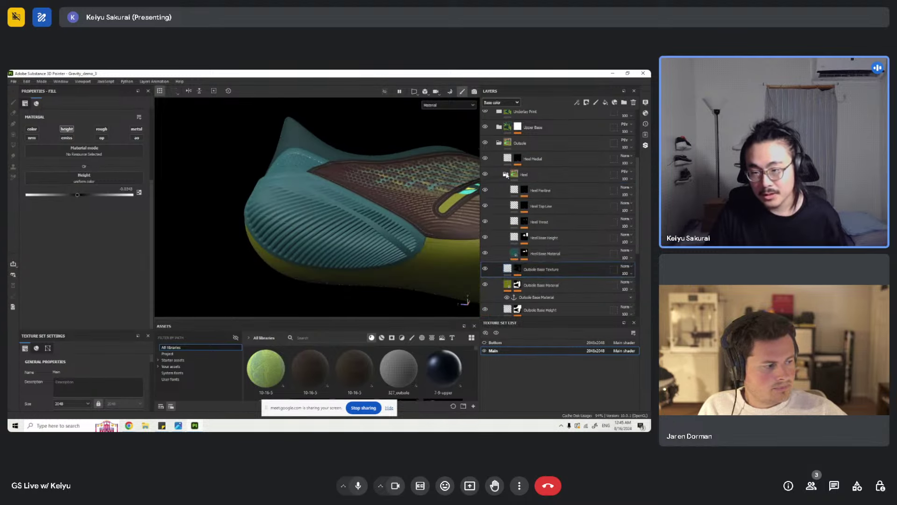
# - Display the Heel Tread mask and hide all of its effects except the bottom Fill
pyautogui.click(524, 222)
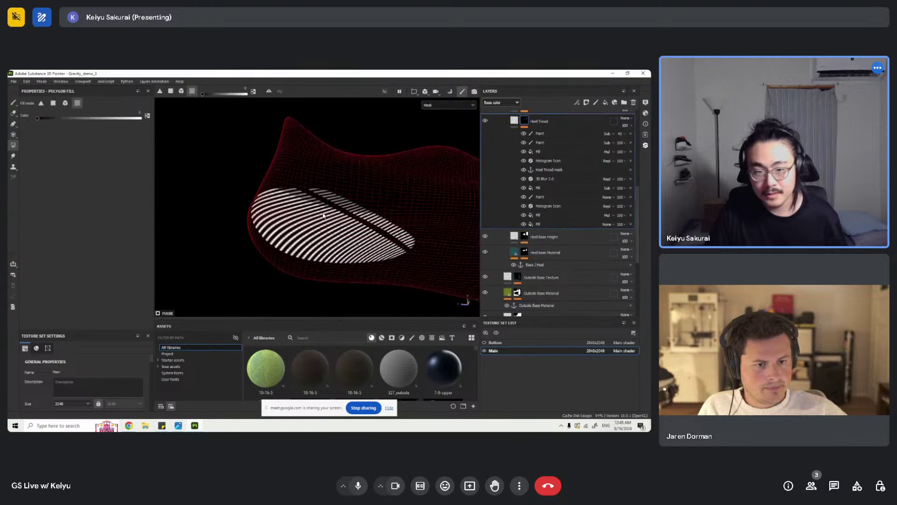
pyautogui.click(526, 135)
pyautogui.moveTo(524, 134); pyautogui.dragTo(526, 215)
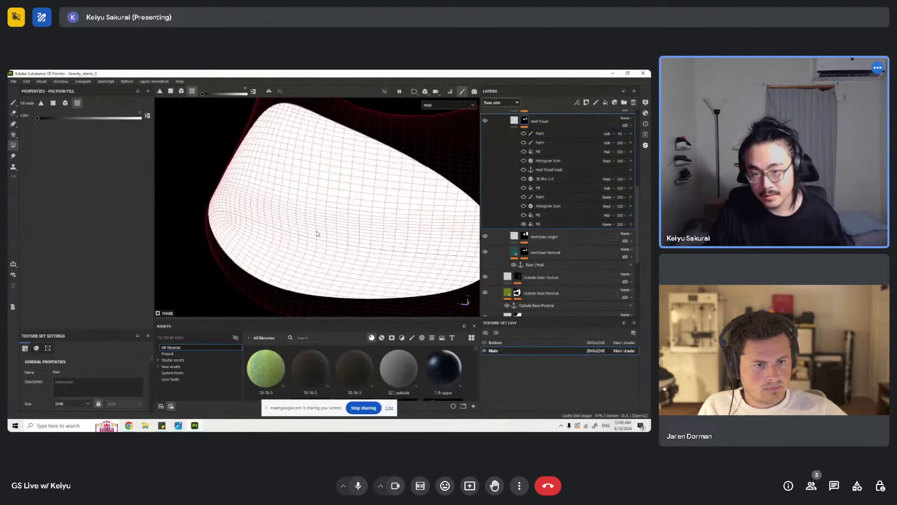
# - Turn the second Fill from the bottom back on in the Heel Tread mask and select it to inspect its grayscale source
pyautogui.press('f')
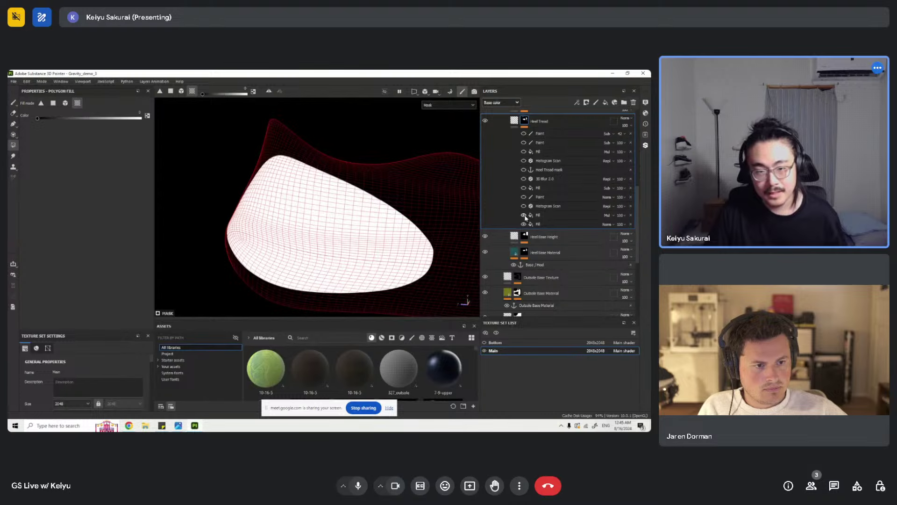
pyautogui.keyDown('alt'); pyautogui.moveTo(346, 256); pyautogui.dragTo(320, 218); pyautogui.keyUp('alt')
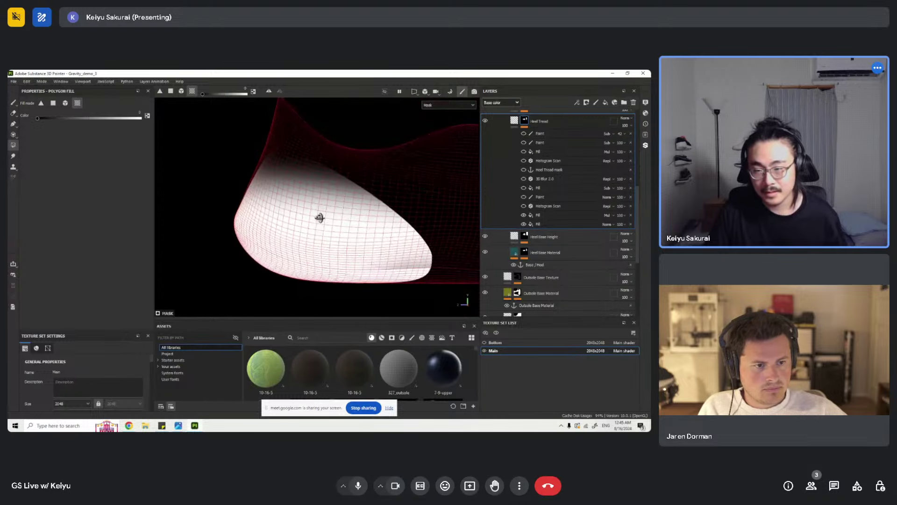
pyautogui.click(552, 215)
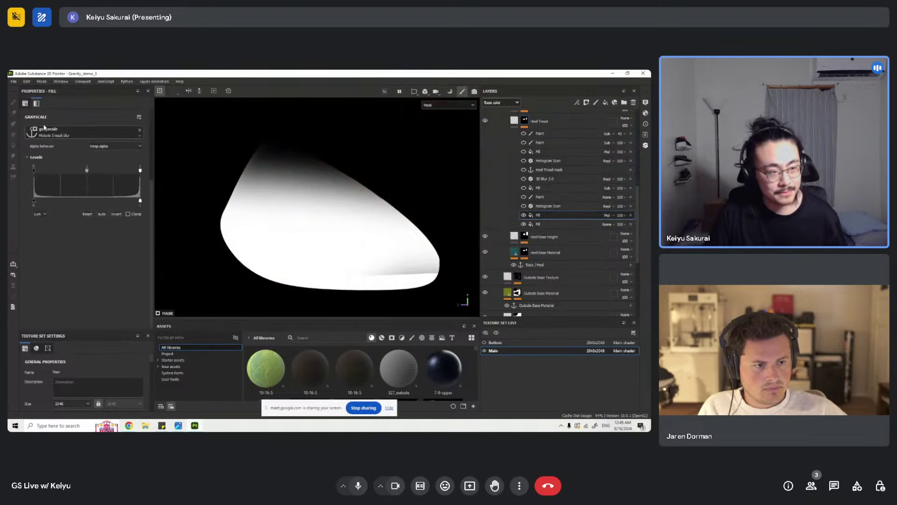
# - Re-enable the Heel Tread mask effects from the lower Histogram Scan up through Paint, Fill, 3D Blur and the upper Histogram Scan
pyautogui.click(525, 207)
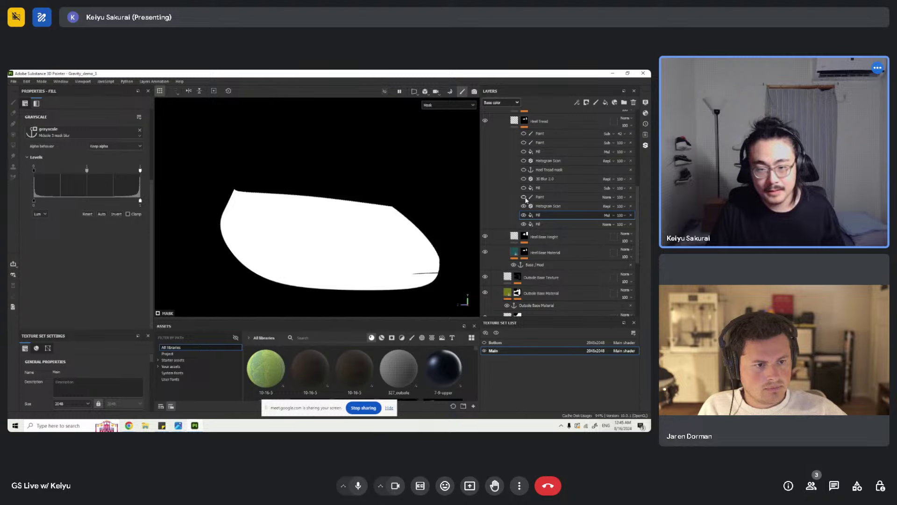
pyautogui.click(524, 189)
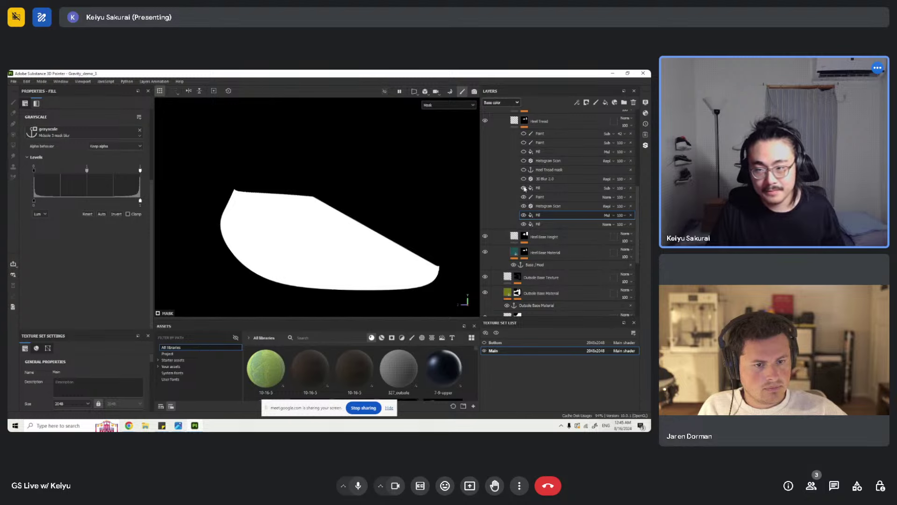
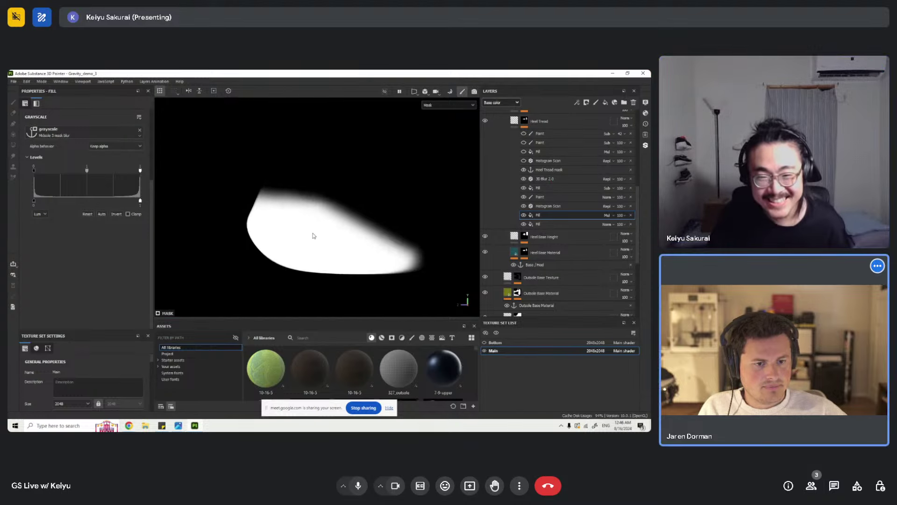
pyautogui.scroll(2, 314, 235)
pyautogui.click(523, 161)
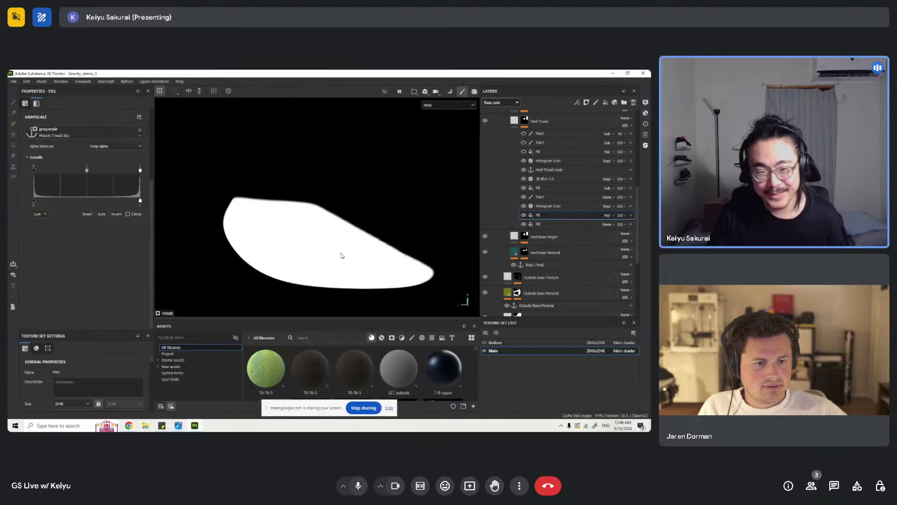
# - Display the full material and examine the heel's recessed area and edges up close
pyautogui.press('m')
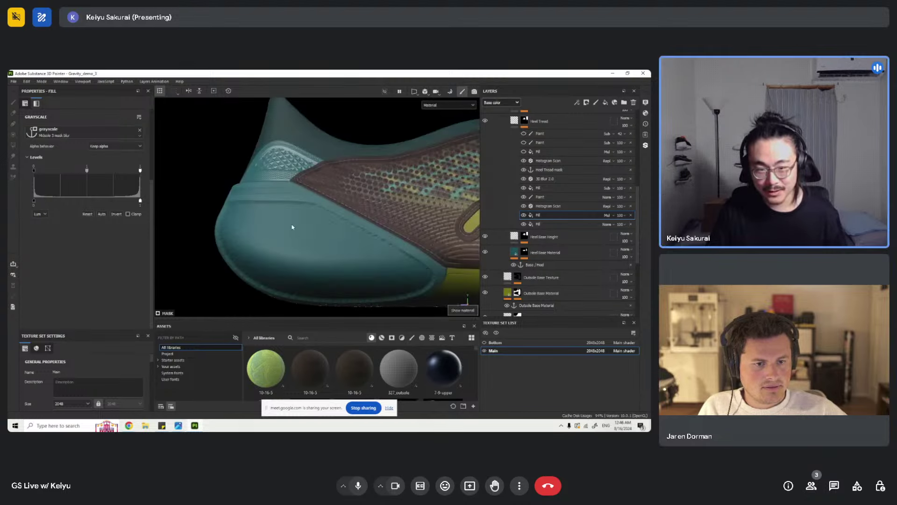
pyautogui.scroll(4, 412, 257)
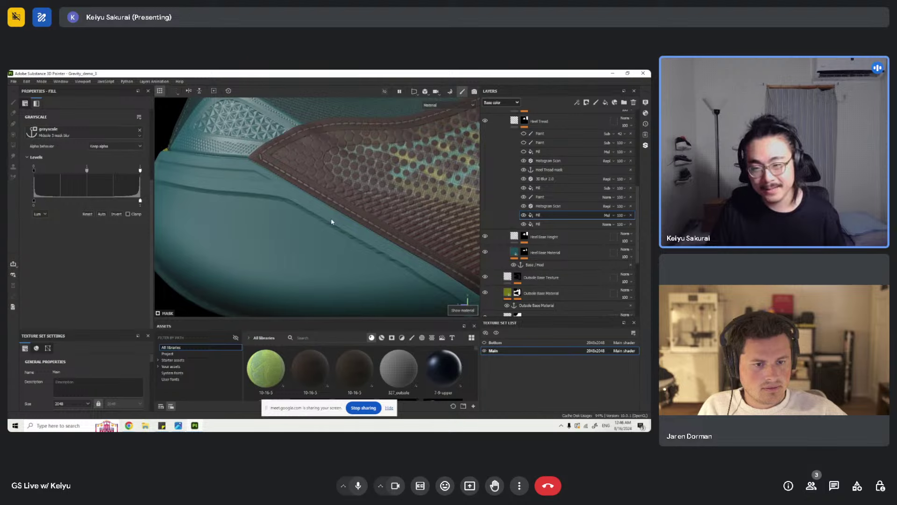
pyautogui.scroll(-5, 330, 220)
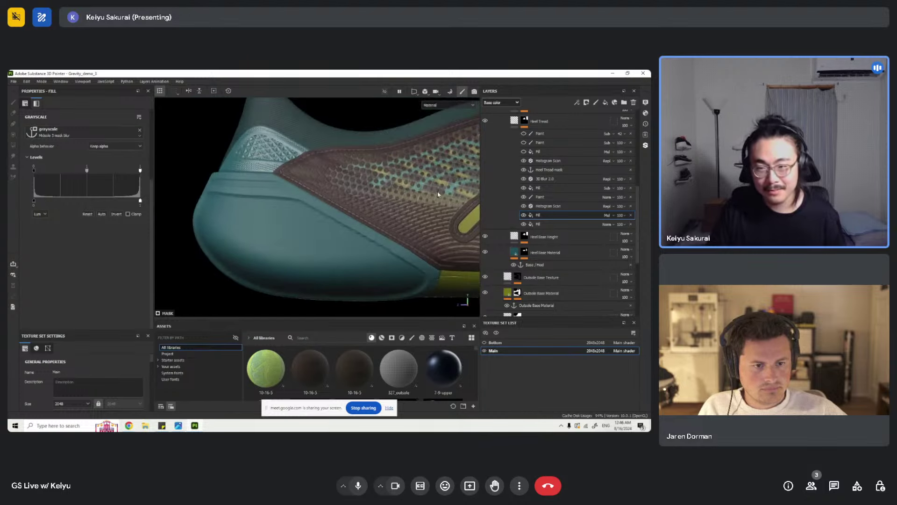
# - Return to the Heel Tread mask and inspect the subtracting Fill that uses the Upper 3 mask
pyautogui.keyDown('alt'); pyautogui.click(525, 120); pyautogui.keyUp('alt')
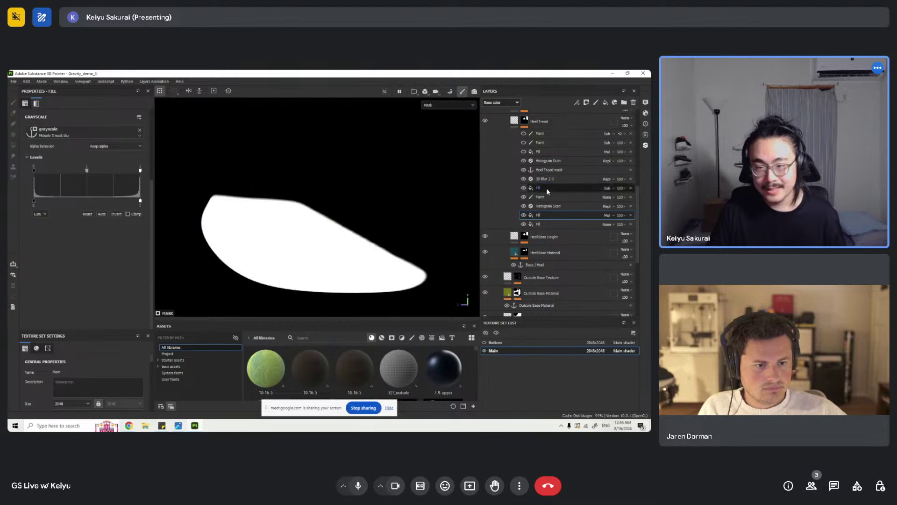
pyautogui.click(529, 189)
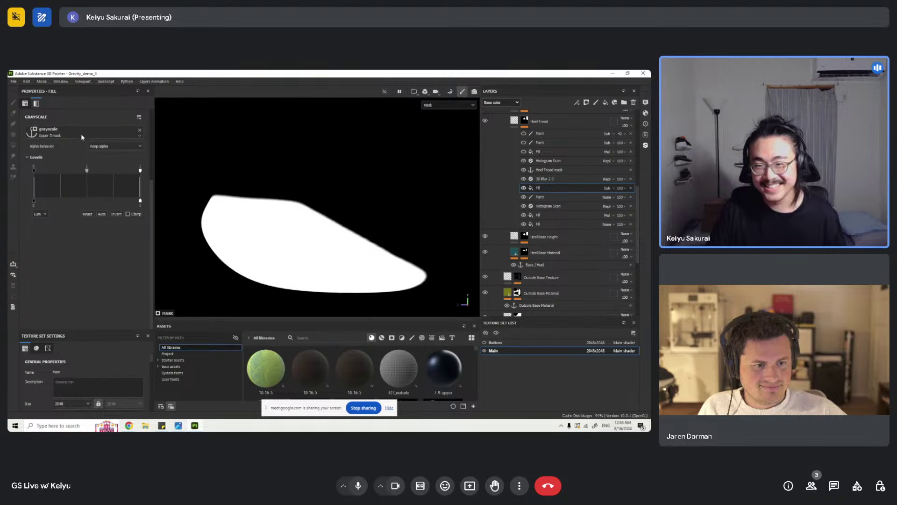
pyautogui.press('F3')
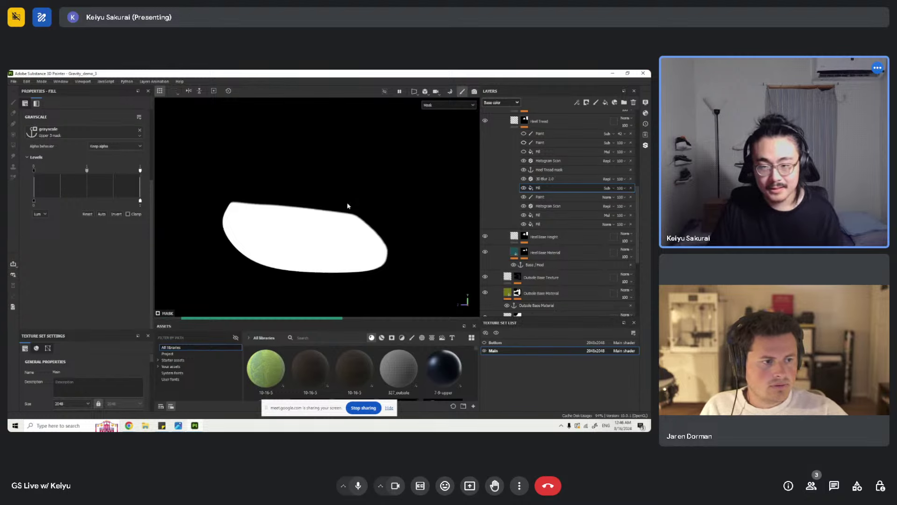
# - Re-enable the multiplied Fill that adds the stripes in the Heel Tread mask and check the heel in the full material
pyautogui.click(524, 151)
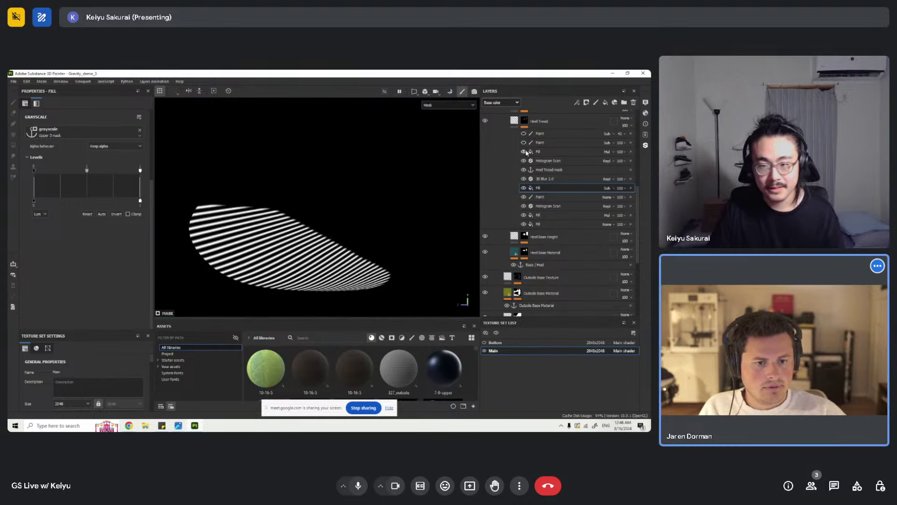
pyautogui.click(528, 152)
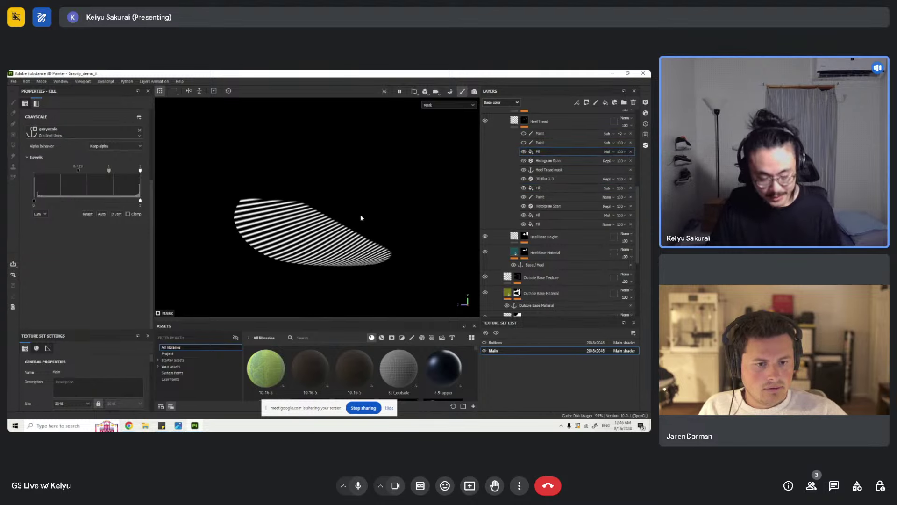
pyautogui.press('m')
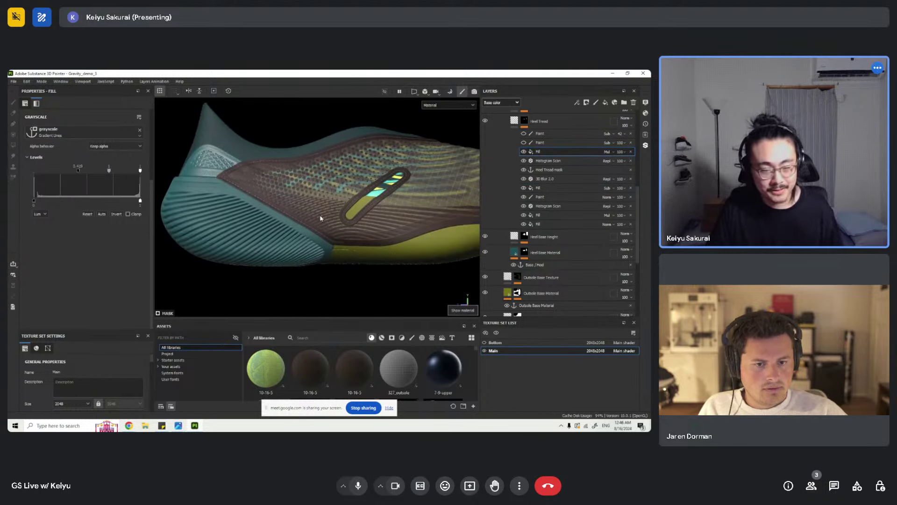
pyautogui.keyDown('alt'); pyautogui.moveTo(321, 218); pyautogui.dragTo(353, 239); pyautogui.keyUp('alt')
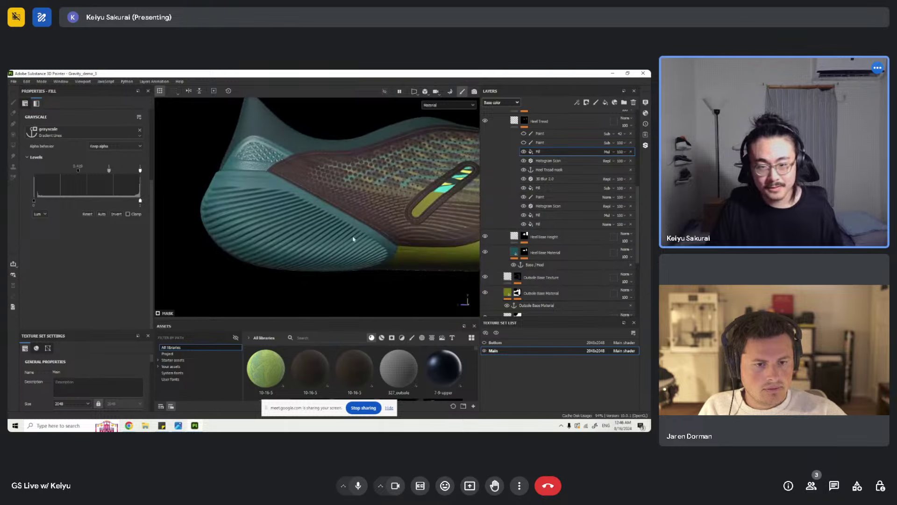
# - Re-enable the lower subtracting Paint effect in the Heel Tread mask and select its Path 1
pyautogui.click(541, 142)
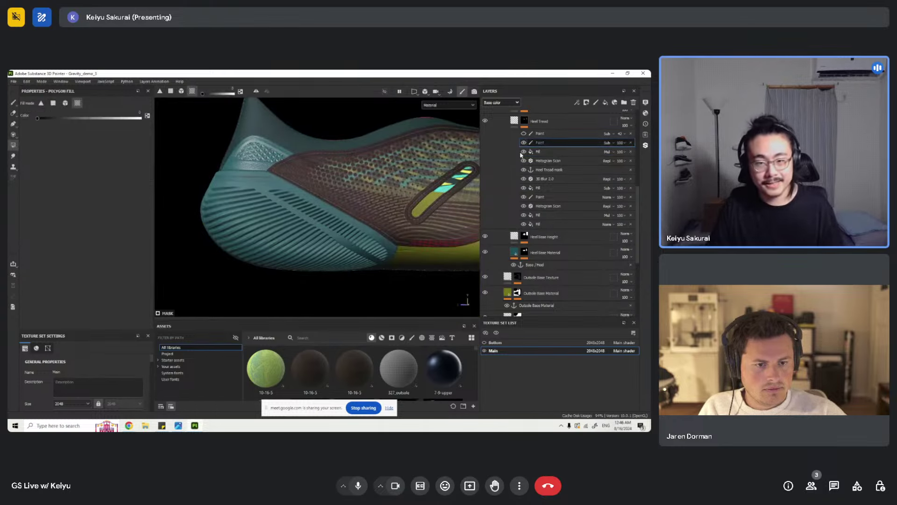
pyautogui.click(194, 106)
pyautogui.click(193, 114)
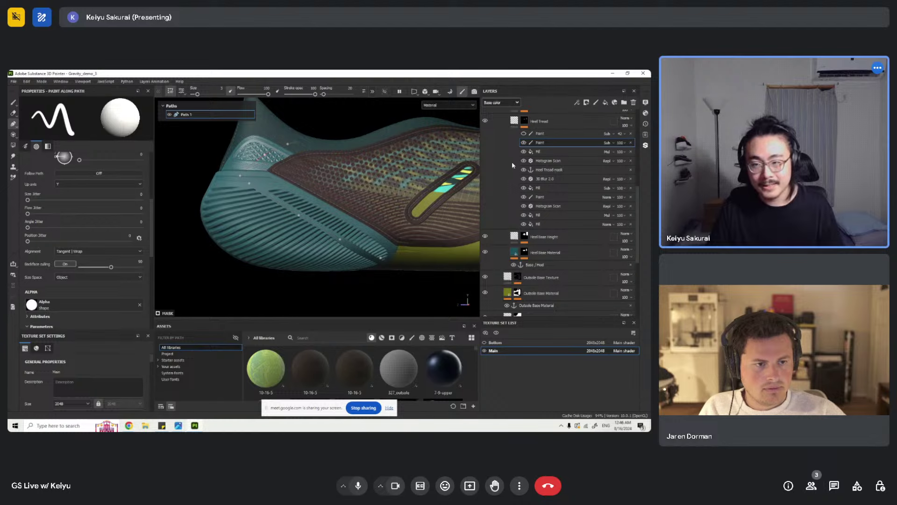
# - Re-enable the topmost Paint effect in the Heel Tread mask and examine the tread grooves around the heel
pyautogui.click(530, 134)
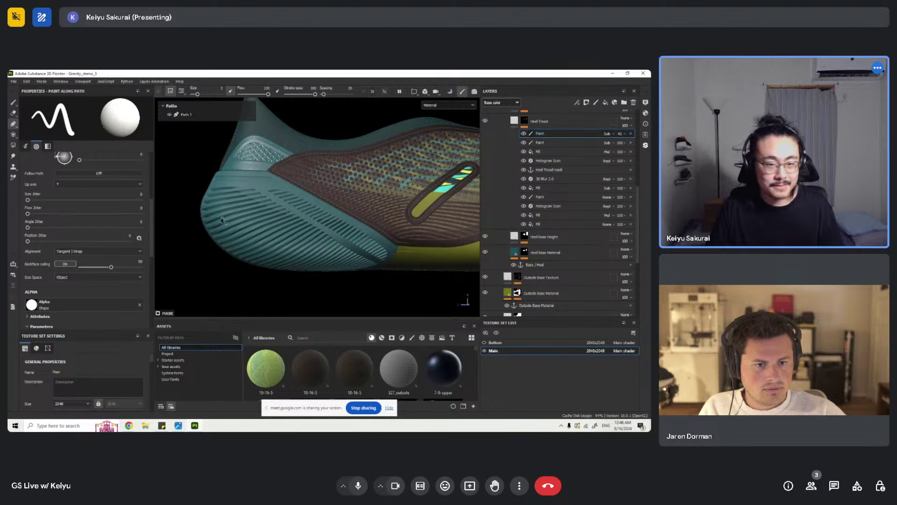
pyautogui.keyDown('alt'); pyautogui.moveTo(282, 184); pyautogui.dragTo(576, 183, button='right'); pyautogui.keyUp('alt')
pyautogui.moveTo(331, 243)
pyautogui.keyDown('alt'); pyautogui.mouseDown()
pyautogui.moveTo(383, 244)
pyautogui.moveTo(342, 245)
pyautogui.mouseUp(); pyautogui.keyUp('alt')
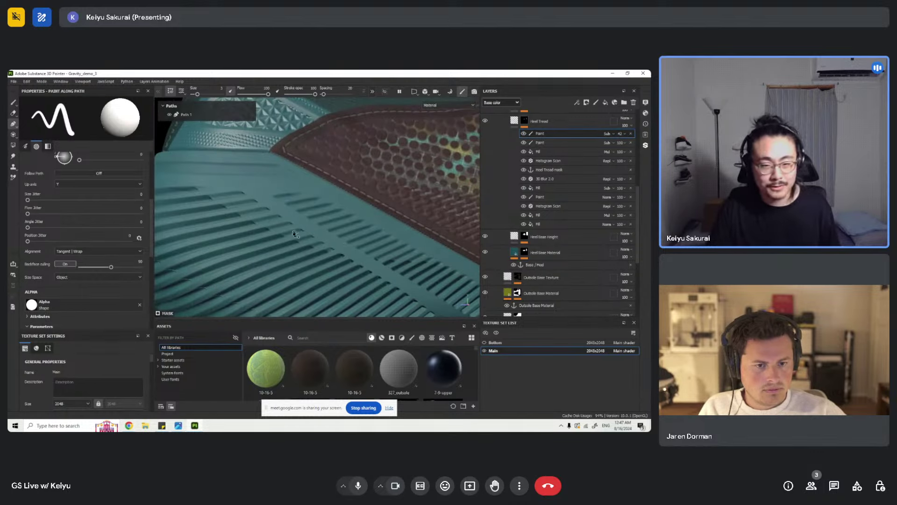
pyautogui.scroll(-5, 287, 212)
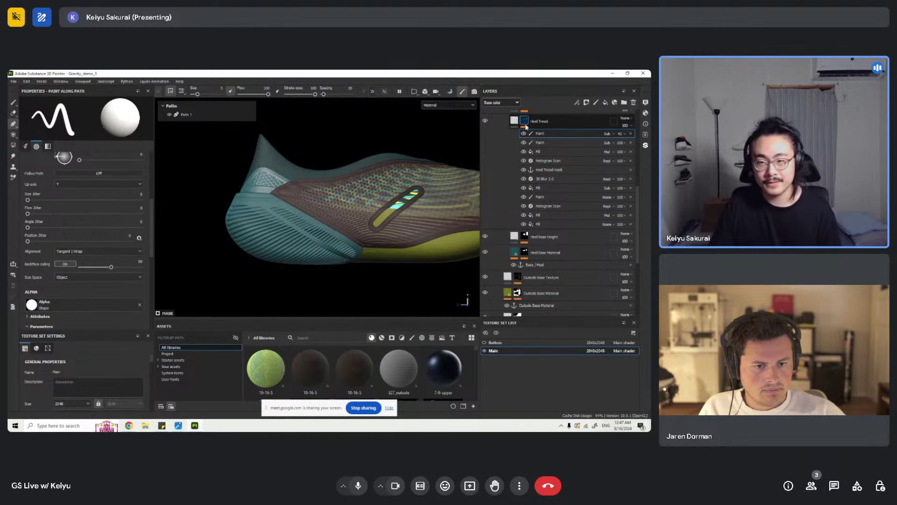
# - Select the Heel Tread layer's fill content, then collapse the Heel and Outside folders
pyautogui.scroll(2, 524, 123)
pyautogui.click(515, 180)
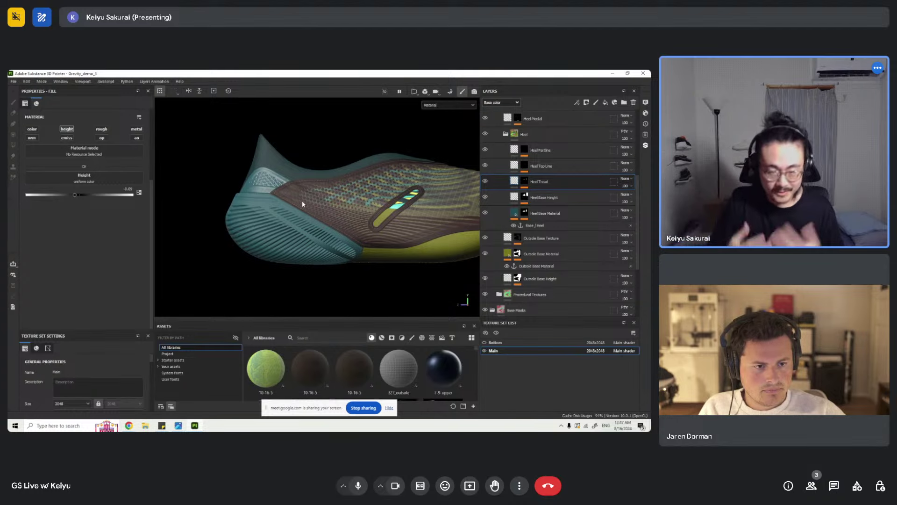
pyautogui.scroll(2, 290, 241)
pyautogui.scroll(-2, 246, 222)
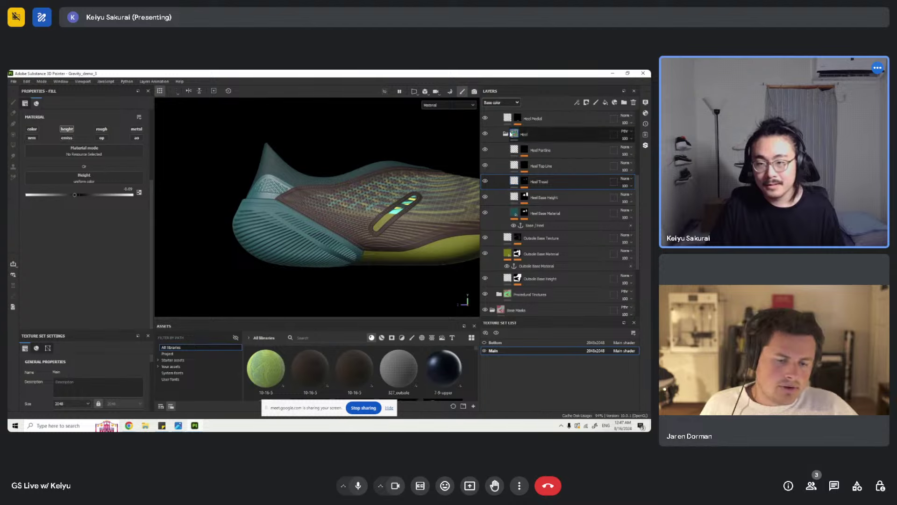
pyautogui.click(505, 134)
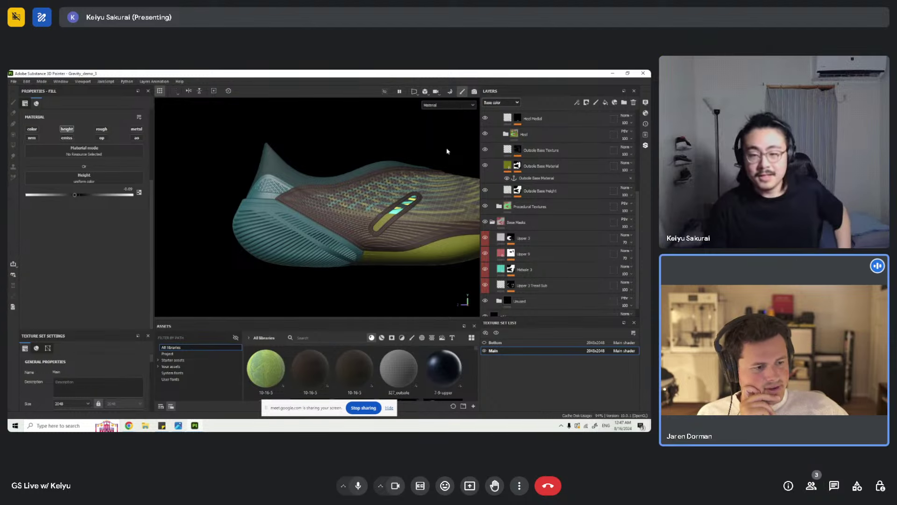
pyautogui.scroll(3, 502, 183)
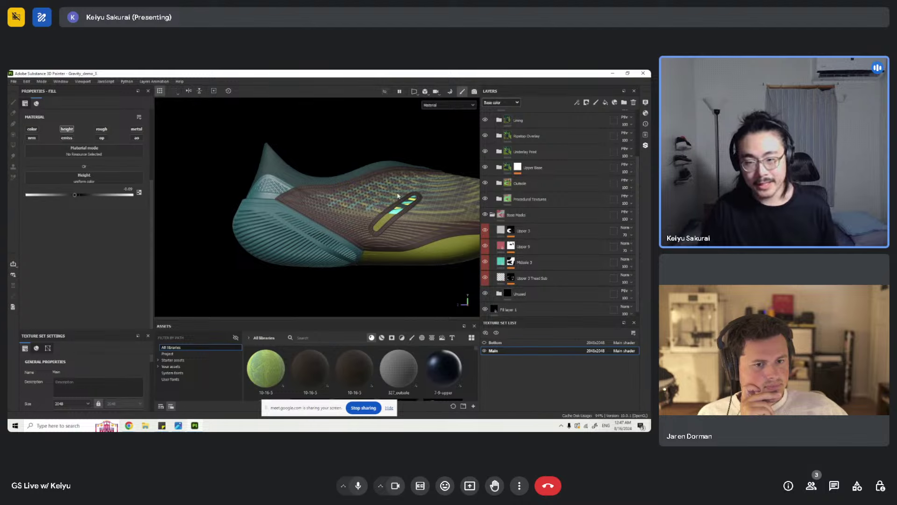
# - Make the Bottom texture set visible and active, with the shoe's underside facing the viewer
pyautogui.keyDown('alt'); pyautogui.moveTo(223, 171); pyautogui.dragTo(393, 238); pyautogui.keyUp('alt')
pyautogui.click(496, 352)
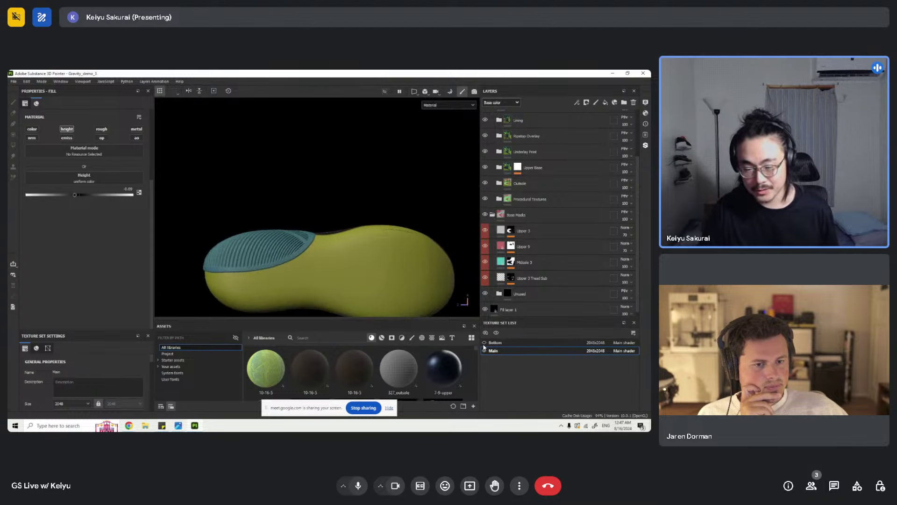
pyautogui.click(495, 343)
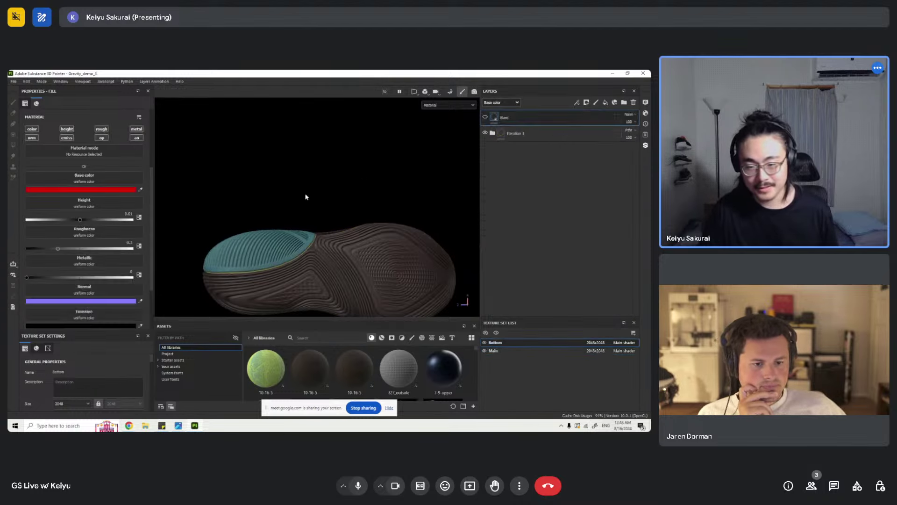
pyautogui.scroll(-3, 308, 196)
pyautogui.keyDown('alt'); pyautogui.moveTo(374, 220); pyautogui.dragTo(336, 179); pyautogui.keyUp('alt')
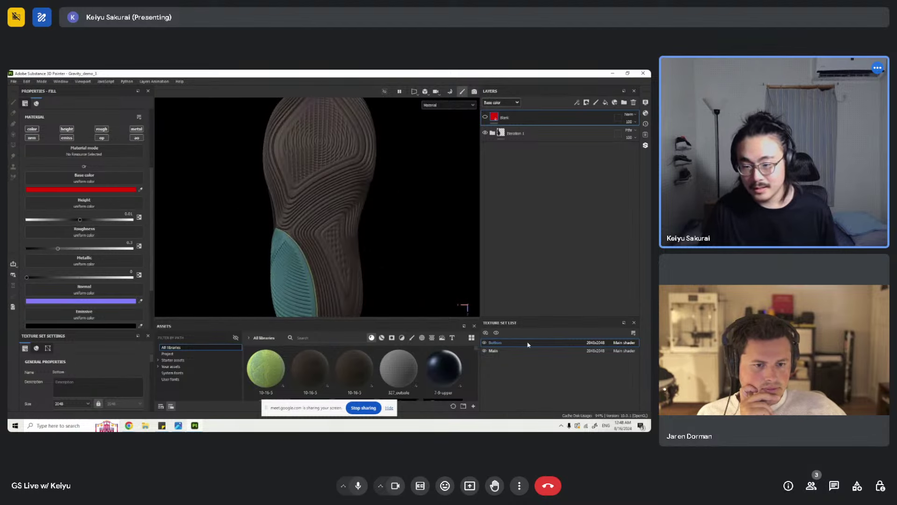
# - Expand the Bottom set's folder, hide the Main texture set, and turn off the Opacity layer to reveal the masked-out sole area
pyautogui.click(492, 133)
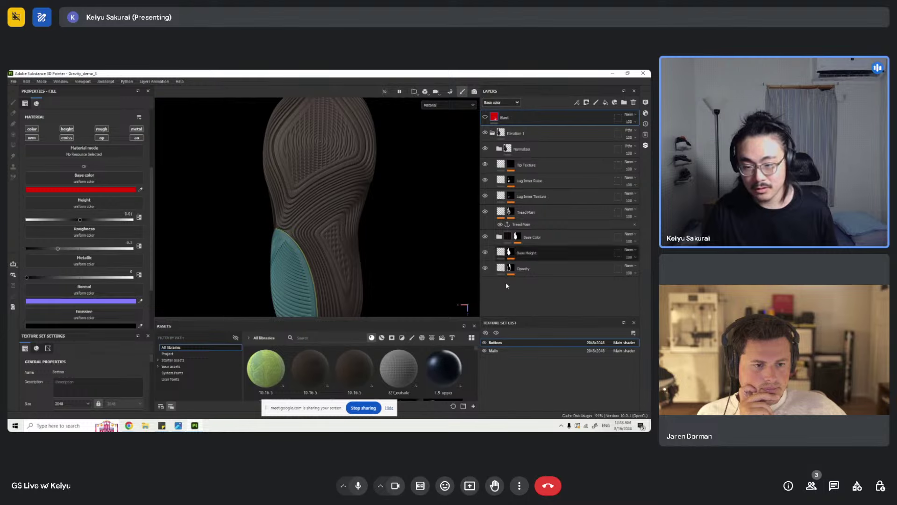
pyautogui.click(485, 351)
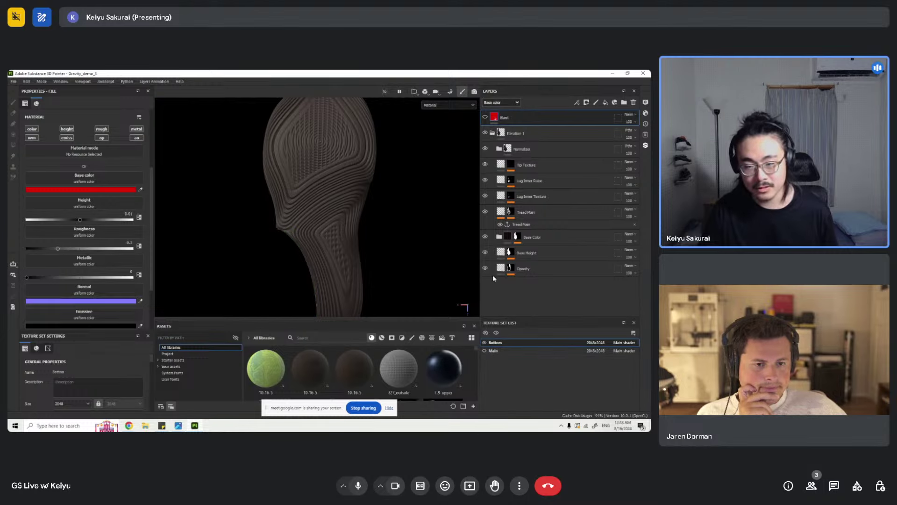
pyautogui.keyDown('alt'); pyautogui.moveTo(338, 256); pyautogui.dragTo(334, 218); pyautogui.keyUp('alt')
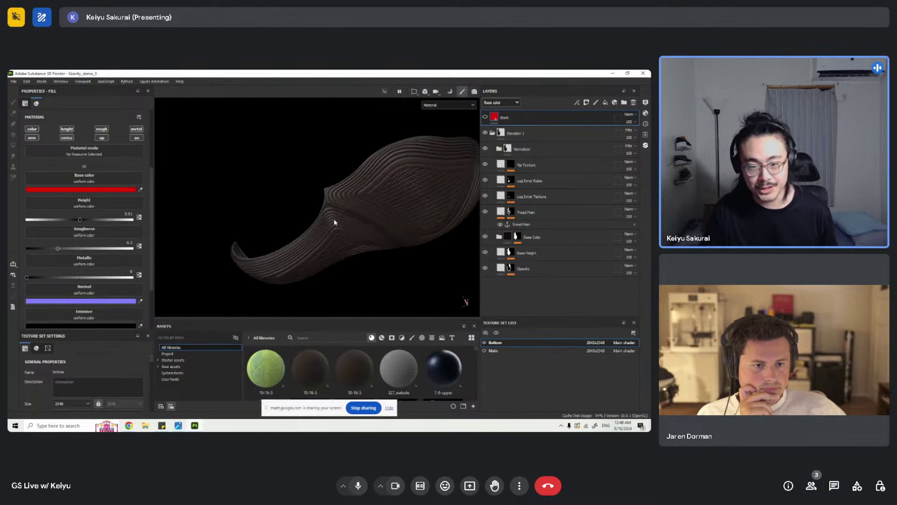
pyautogui.scroll(3, 334, 218)
pyautogui.click(486, 268)
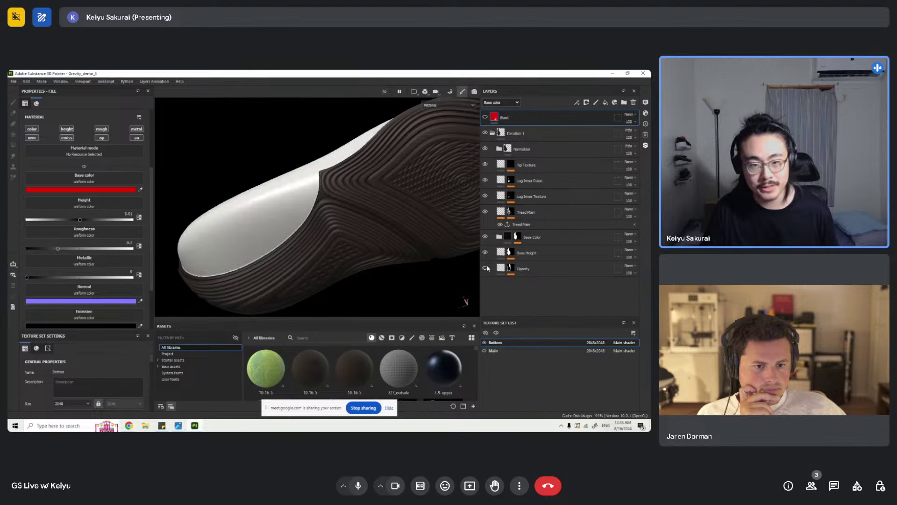
# - Re-enable the Opacity layer in the Bottom set and inspect its fill value and its mask's effect stack
pyautogui.click(486, 268)
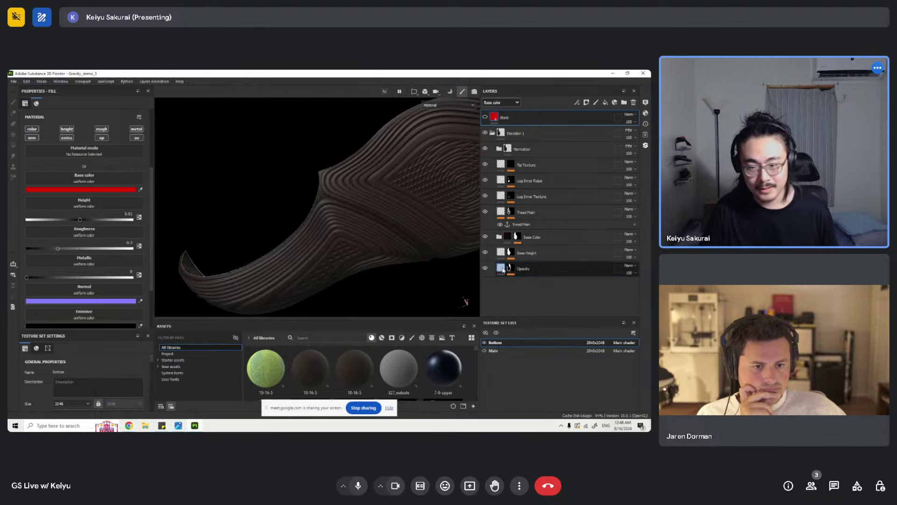
pyautogui.click(504, 269)
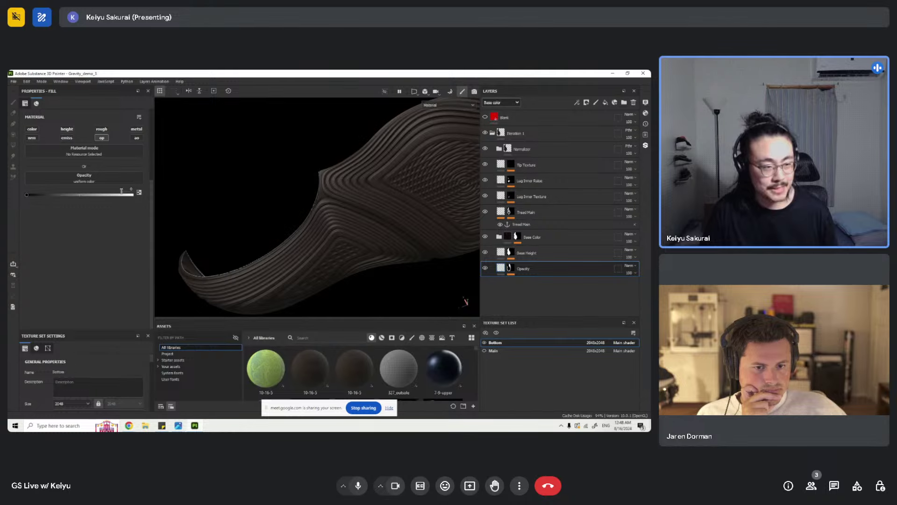
pyautogui.keyDown('alt'); pyautogui.click(510, 269); pyautogui.keyUp('alt')
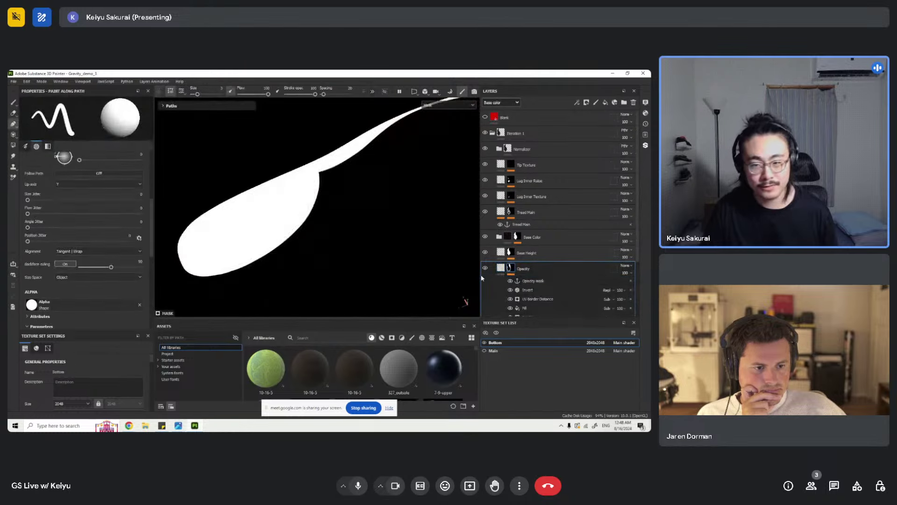
pyautogui.scroll(-2, 599, 224)
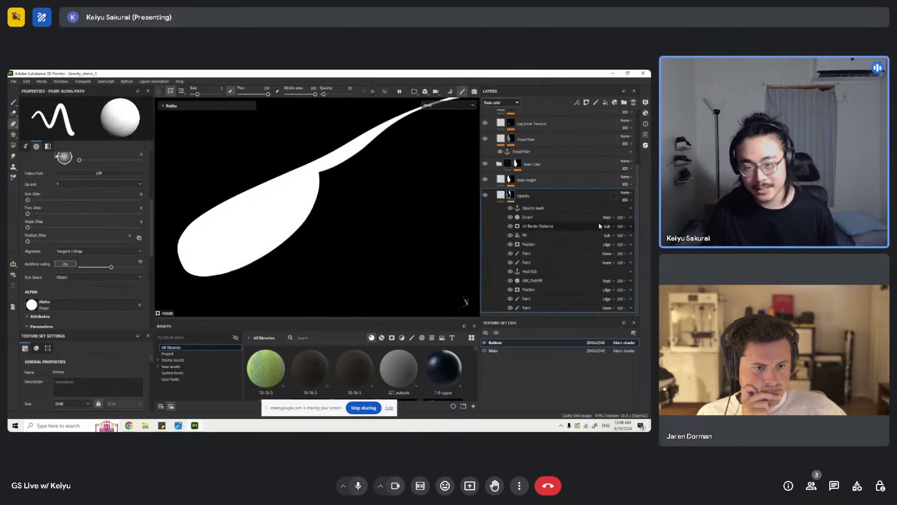
pyautogui.click(501, 195)
# - Show the Main texture set temporarily and compare the Opacity mask with the heel area that fills the masked-out region
pyautogui.click(485, 351)
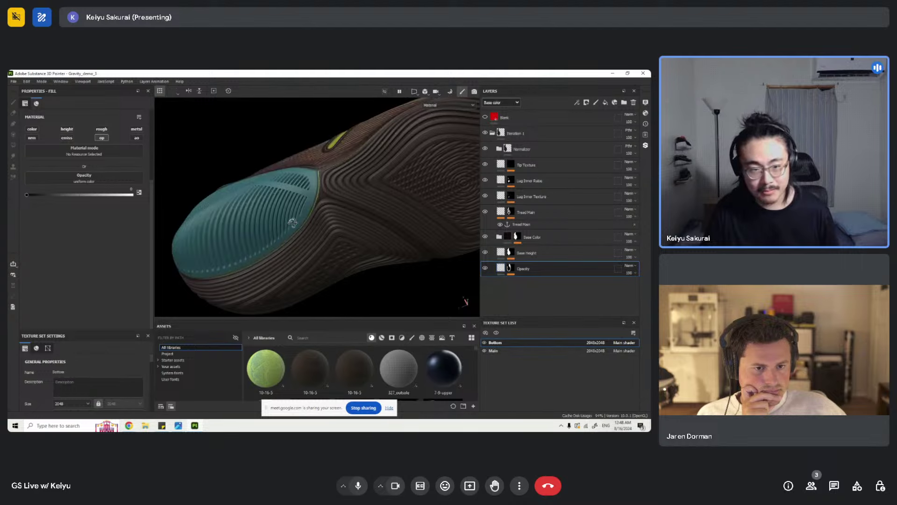
pyautogui.keyDown('alt'); pyautogui.moveTo(290, 222); pyautogui.dragTo(187, 164); pyautogui.keyUp('alt')
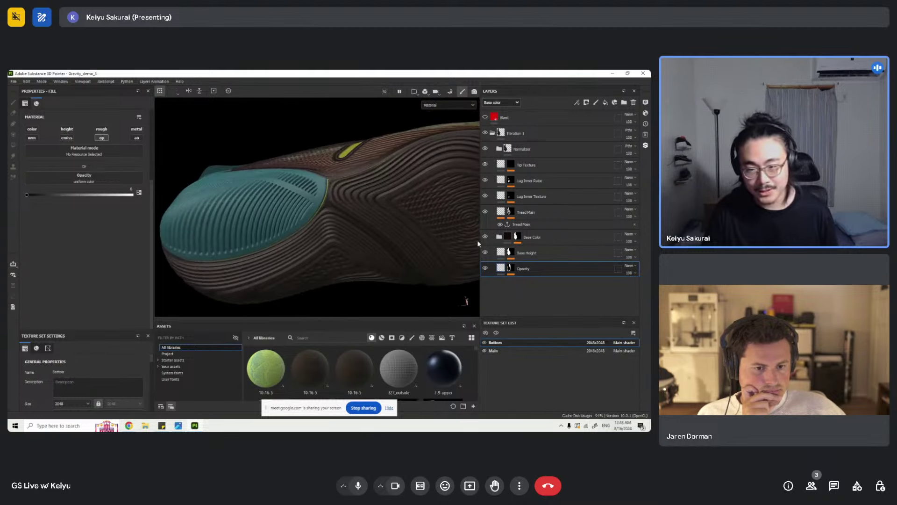
pyautogui.keyDown('alt'); pyautogui.click(512, 270); pyautogui.keyUp('alt')
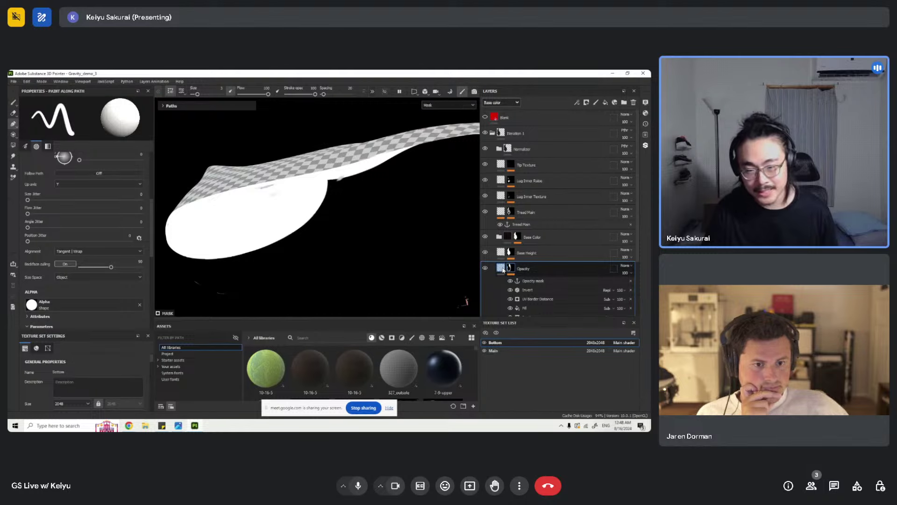
pyautogui.click(503, 270)
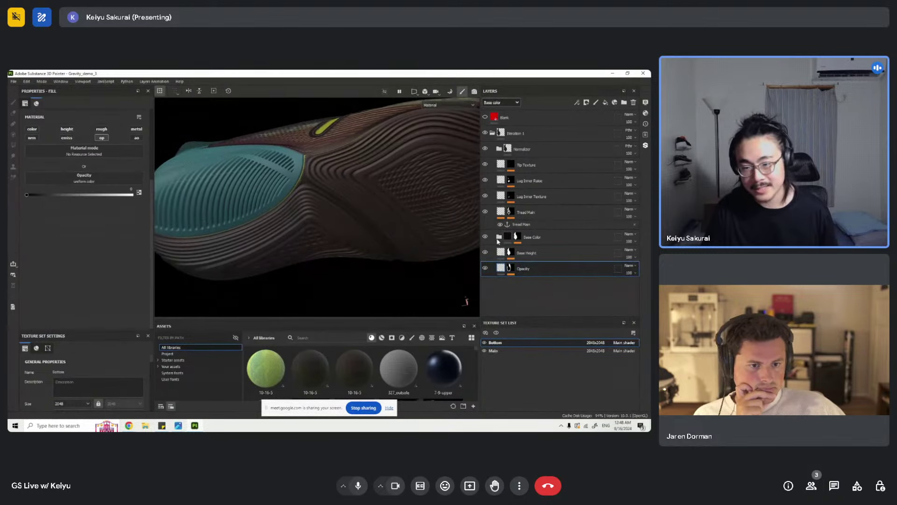
pyautogui.click(484, 350)
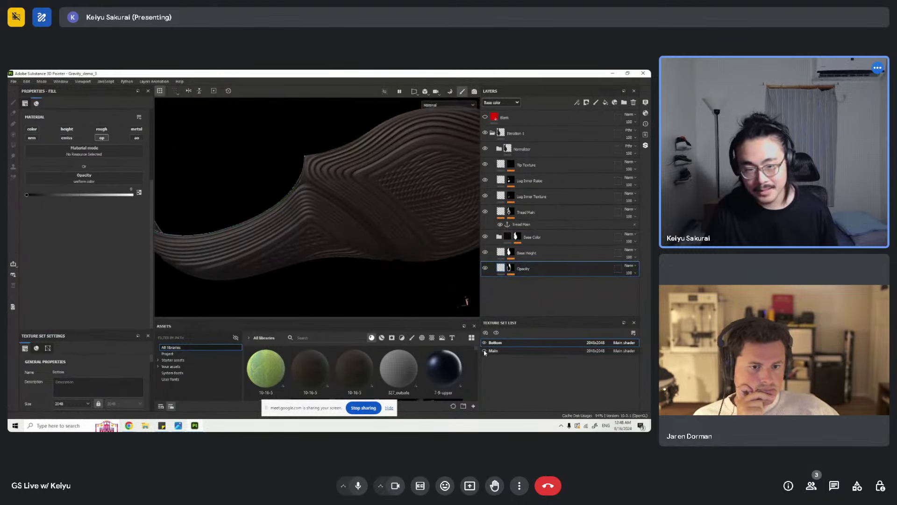
# - Examine the Opacity mask in isolation on the Bottom set's sole, then return to the layer's fill
pyautogui.keyDown('alt'); pyautogui.moveTo(301, 172); pyautogui.dragTo(333, 171); pyautogui.keyUp('alt')
pyautogui.scroll(-3, 302, 195)
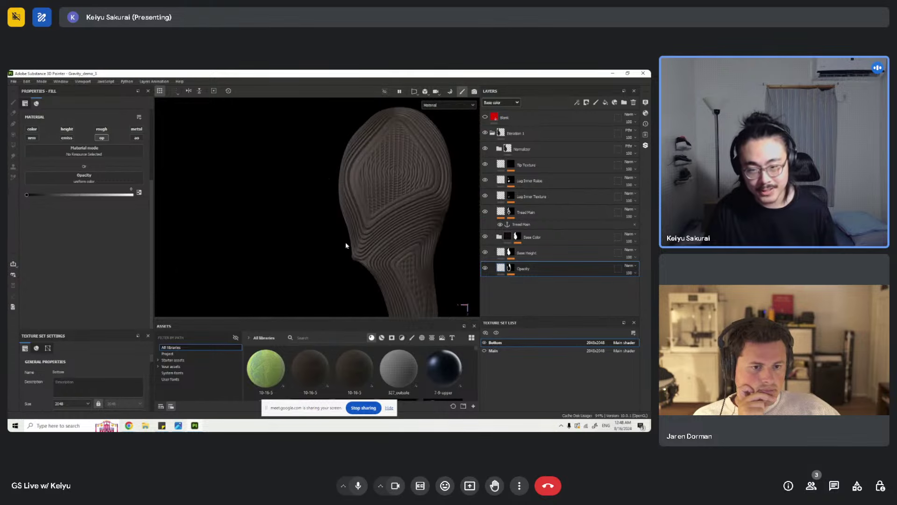
pyautogui.keyDown('alt'); pyautogui.moveTo(347, 245); pyautogui.dragTo(338, 181); pyautogui.keyUp('alt')
pyautogui.keyDown('alt'); pyautogui.click(511, 268); pyautogui.keyUp('alt')
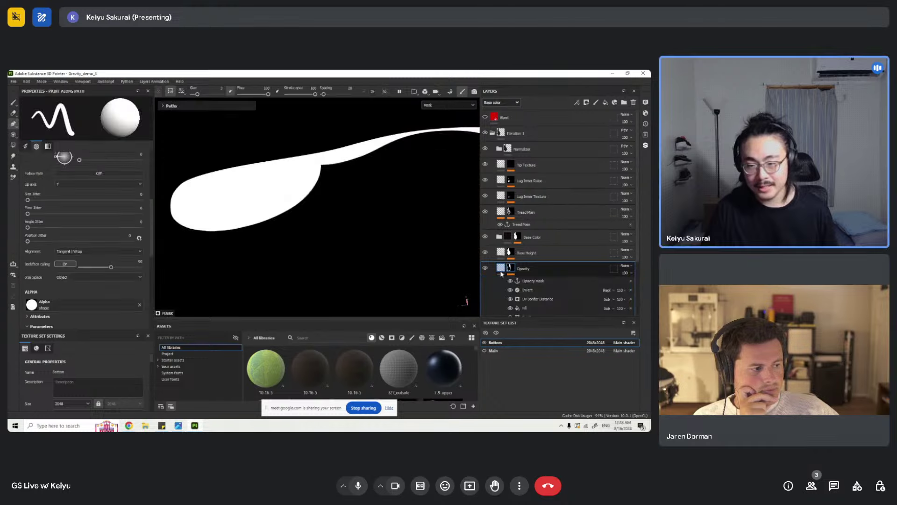
pyautogui.click(501, 268)
# - Inspect the Base Height layer's fill, then expand the Base Color folder and select the Front Half Color instance layer
pyautogui.click(489, 253)
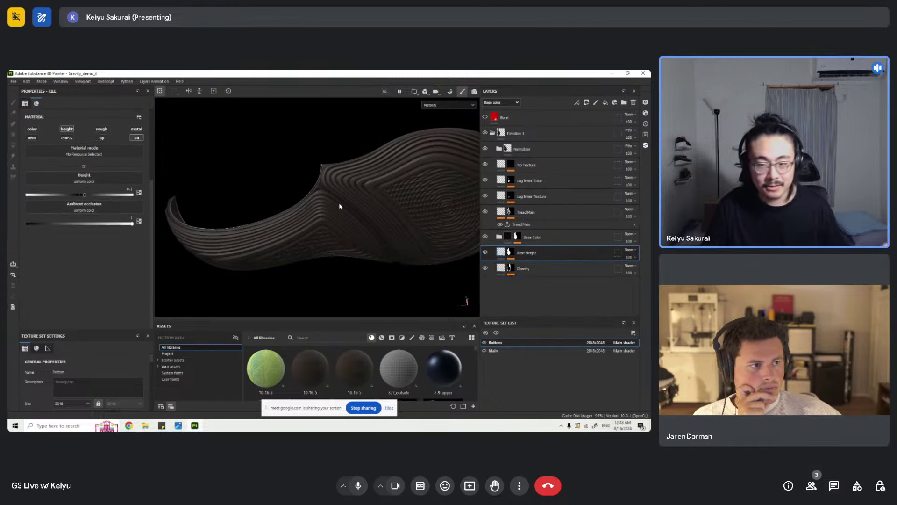
pyautogui.click(501, 237)
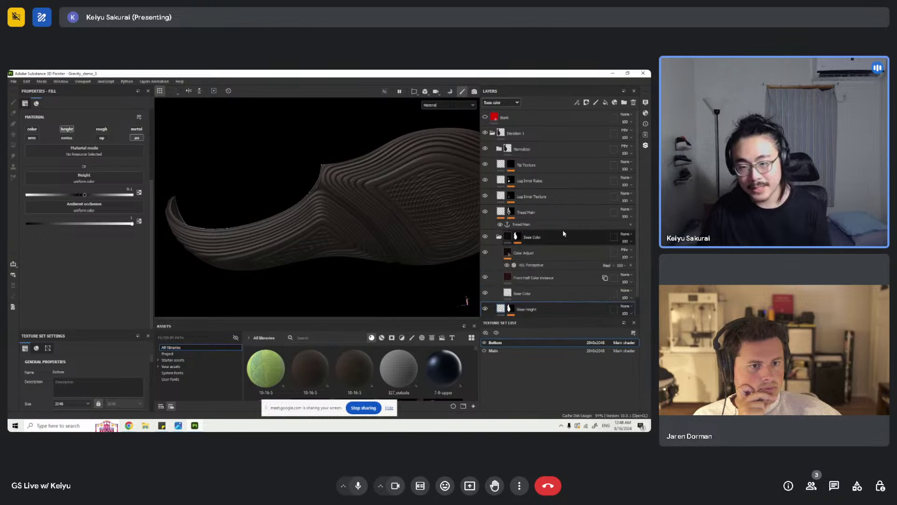
pyautogui.click(556, 276)
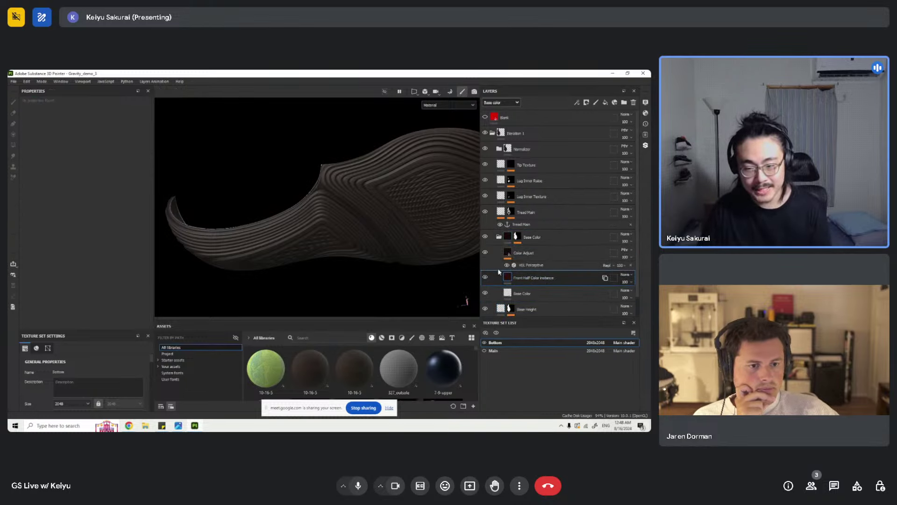
# - Show the Main texture set again and inspect the HSL Perceptive filter on the Color Adjust layer in the Base Color folder
pyautogui.click(485, 351)
pyautogui.keyDown('alt'); pyautogui.moveTo(341, 196); pyautogui.dragTo(411, 263); pyautogui.keyUp('alt')
pyautogui.scroll(3, 374, 231)
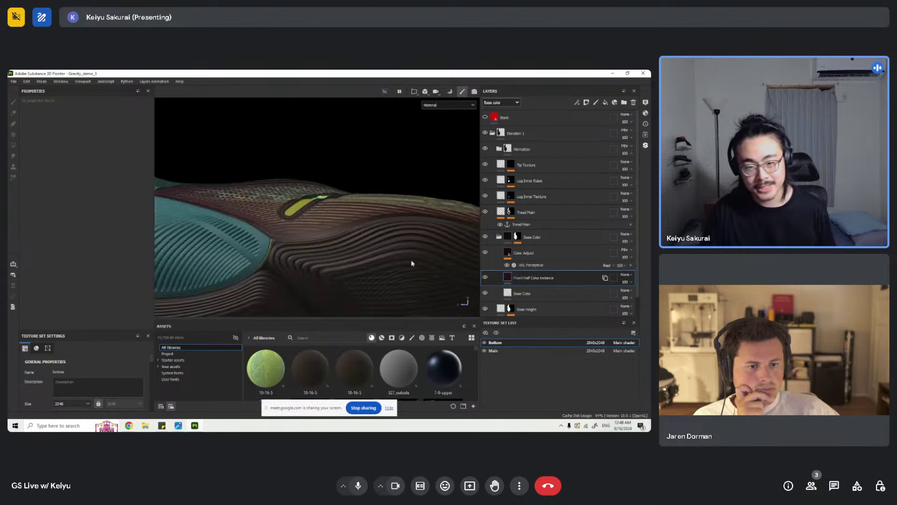
pyautogui.keyDown('alt'); pyautogui.moveTo(368, 231); pyautogui.dragTo(388, 252); pyautogui.keyUp('alt')
pyautogui.click(549, 265)
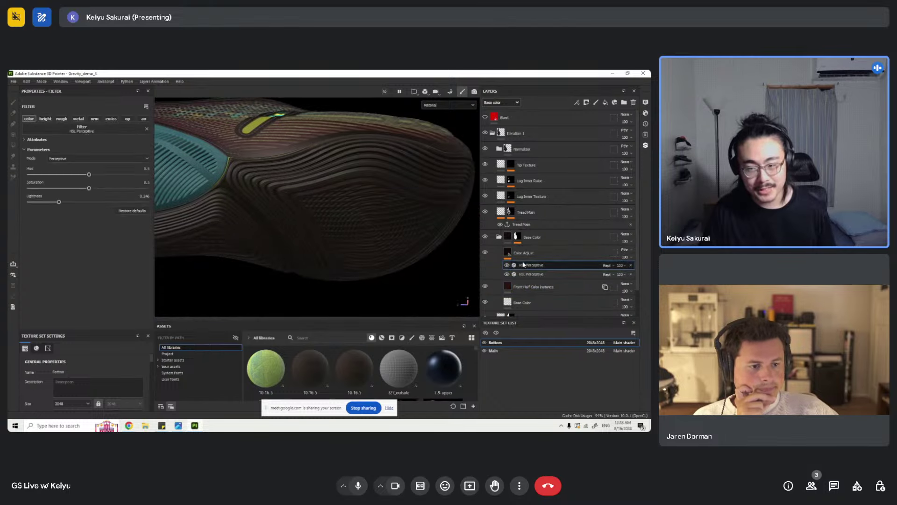
pyautogui.scroll(-1, 551, 283)
pyautogui.keyDown('alt'); pyautogui.moveTo(350, 203); pyautogui.dragTo(421, 217); pyautogui.keyUp('alt')
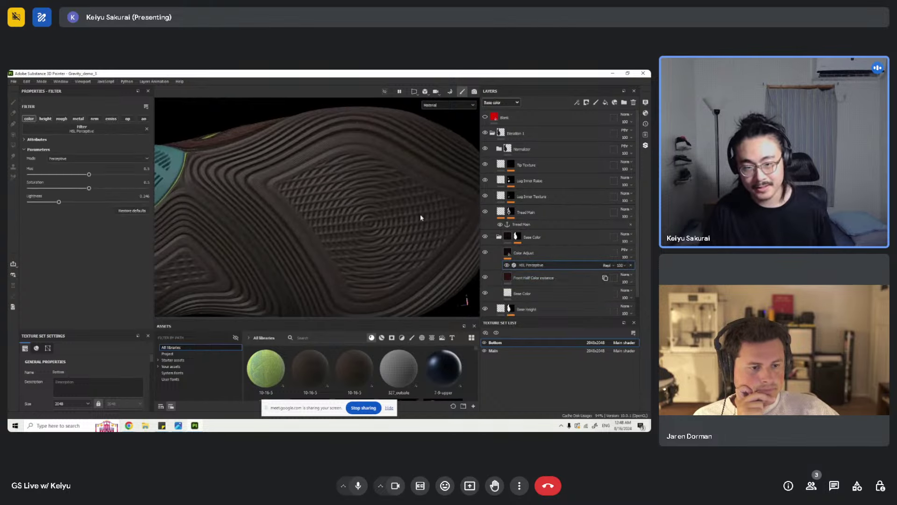
pyautogui.click(498, 237)
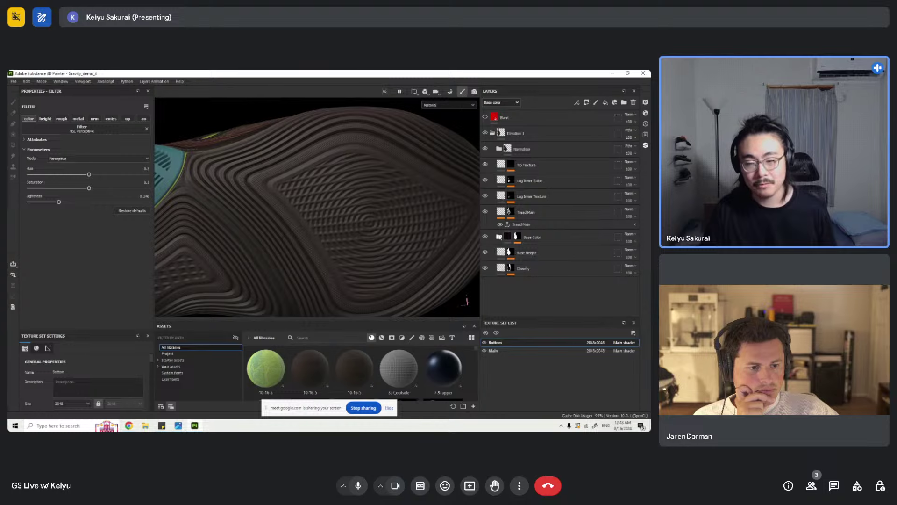
# - View the Instantiate across Texture Sets options for the Front Half Color instance layer in the Base Color folder, then cancel the dialog
pyautogui.scroll(-3, 297, 200)
pyautogui.scroll(3, 304, 199)
pyautogui.scroll(-3, 332, 192)
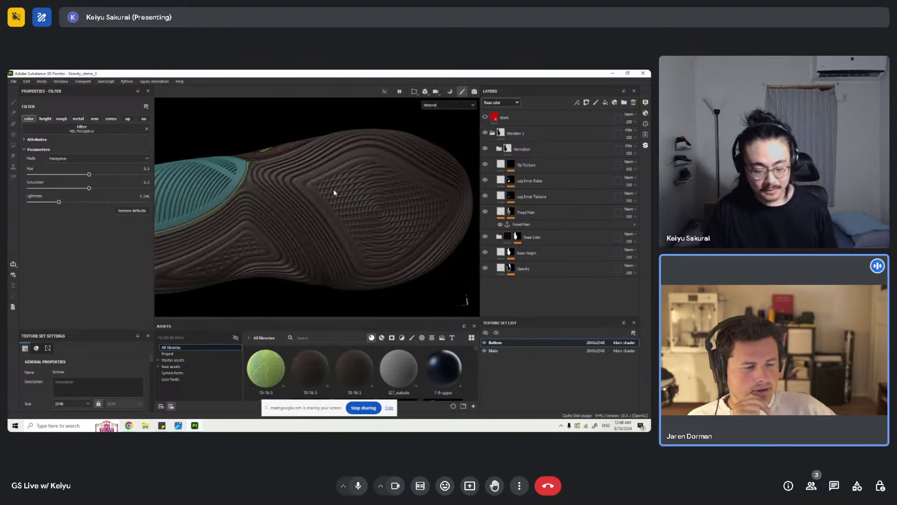
pyautogui.click(498, 237)
pyautogui.click(526, 276)
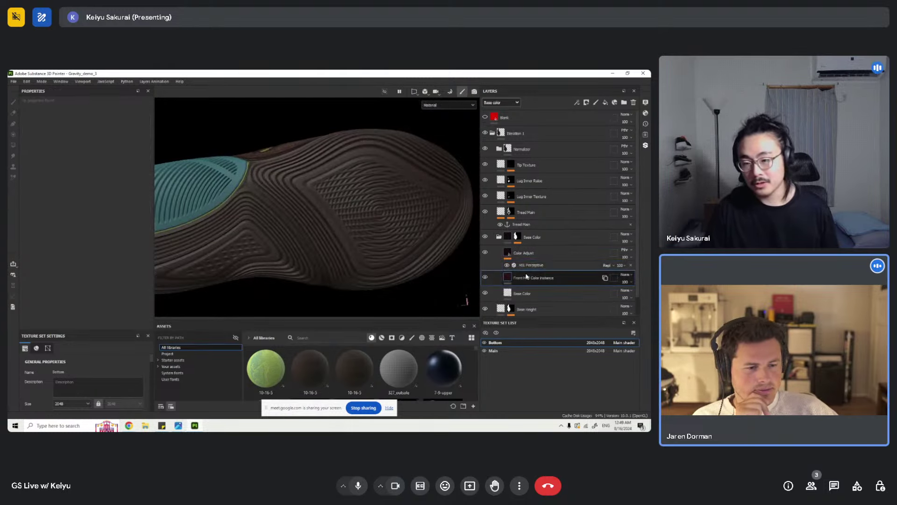
pyautogui.keyDown('alt'); pyautogui.keyDown('shift'); pyautogui.moveTo(373, 234); pyautogui.dragTo(372, 246); pyautogui.keyUp('shift'); pyautogui.keyUp('alt')
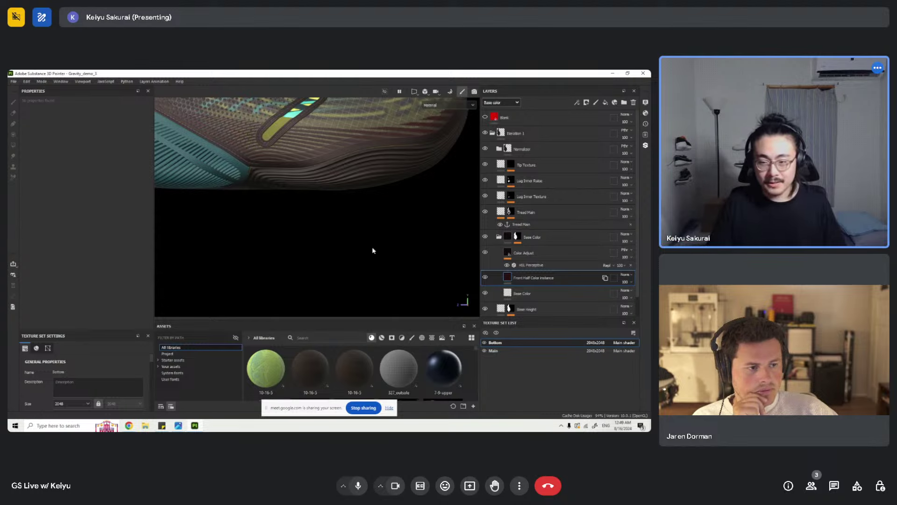
pyautogui.rightClick(549, 281)
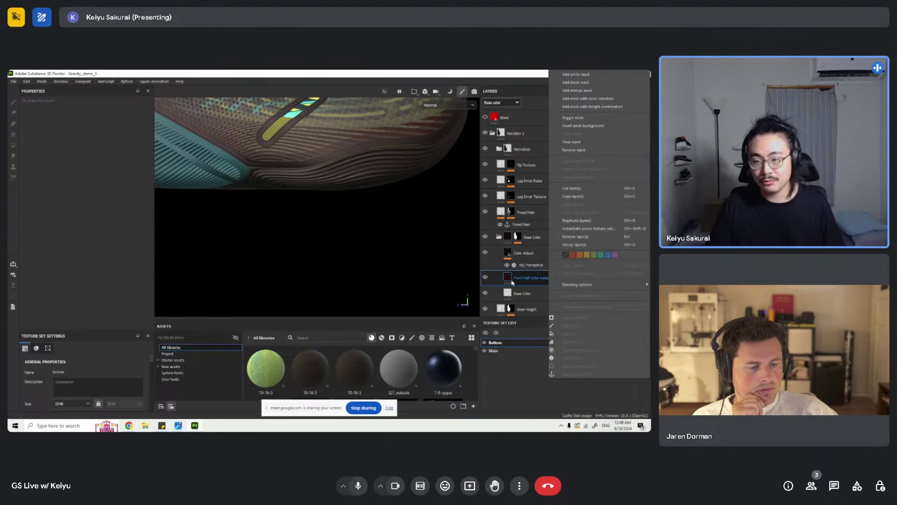
pyautogui.click(577, 229)
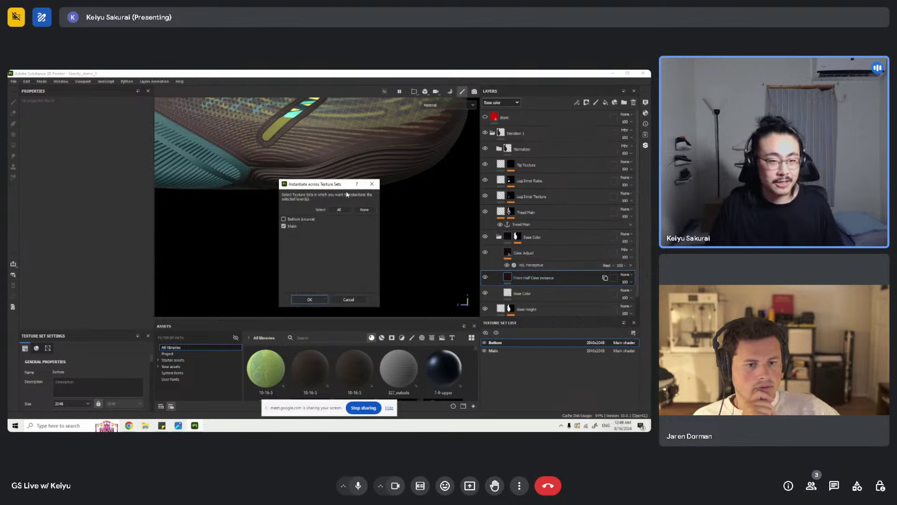
pyautogui.click(348, 300)
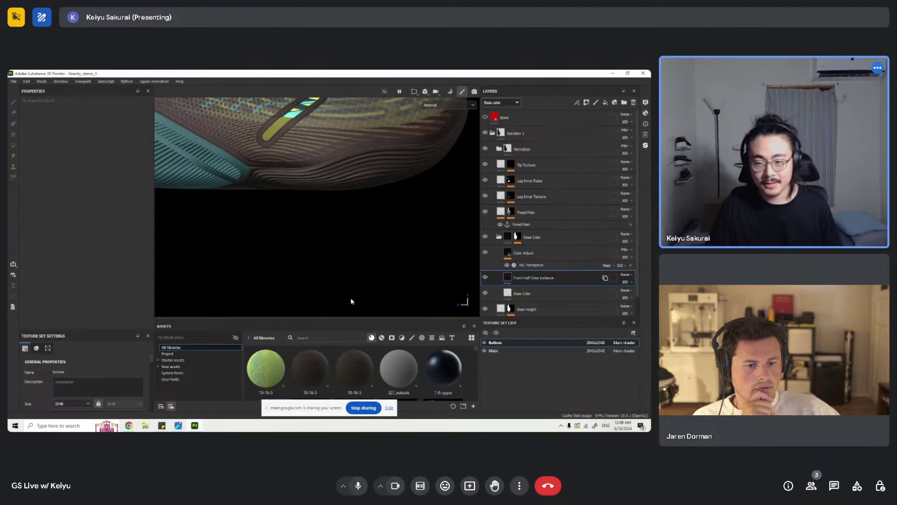
# - Collapse the Base Color folder and display the Tread Main layer's mask in isolation on the shoe's underside
pyautogui.keyDown('alt'); pyautogui.moveTo(347, 283); pyautogui.dragTo(329, 154); pyautogui.keyUp('alt')
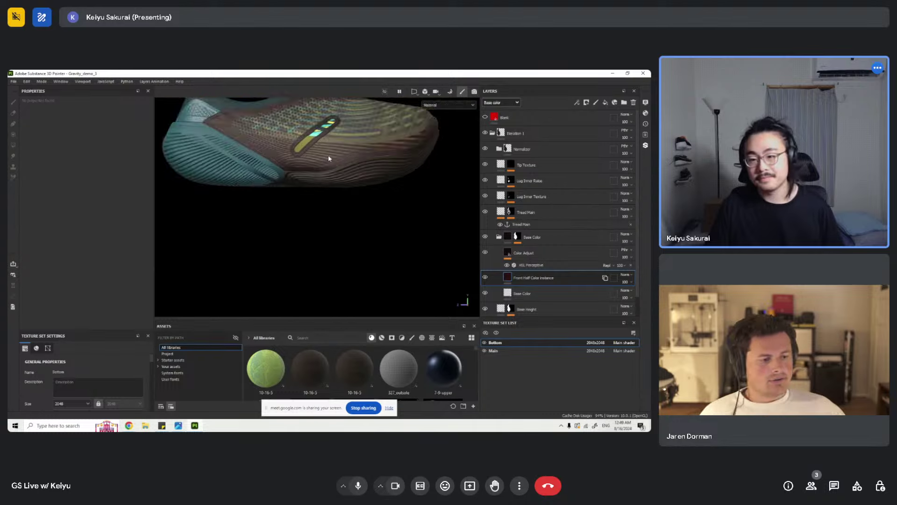
pyautogui.click(500, 236)
pyautogui.keyDown('alt'); pyautogui.moveTo(429, 236); pyautogui.dragTo(379, 185); pyautogui.keyUp('alt')
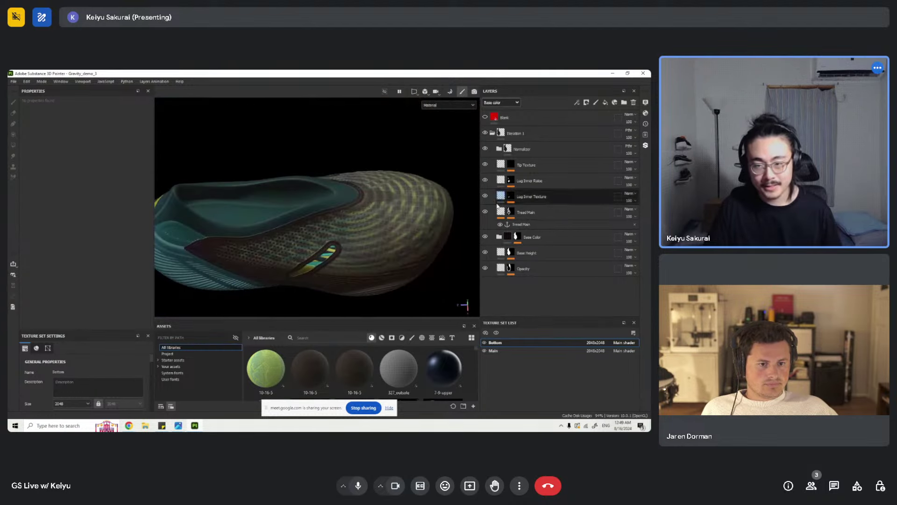
pyautogui.keyDown('alt'); pyautogui.moveTo(363, 254); pyautogui.dragTo(311, 240); pyautogui.keyUp('alt')
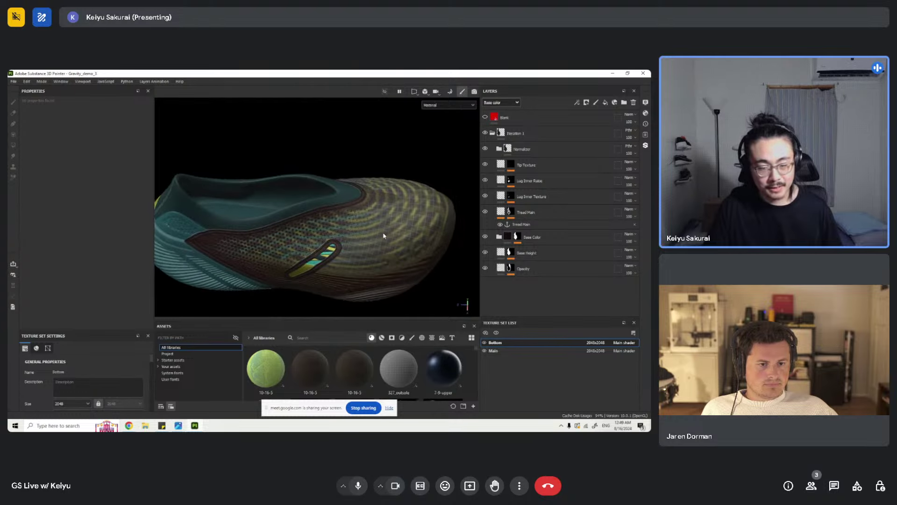
pyautogui.keyDown('alt'); pyautogui.moveTo(384, 235); pyautogui.dragTo(411, 211); pyautogui.keyUp('alt')
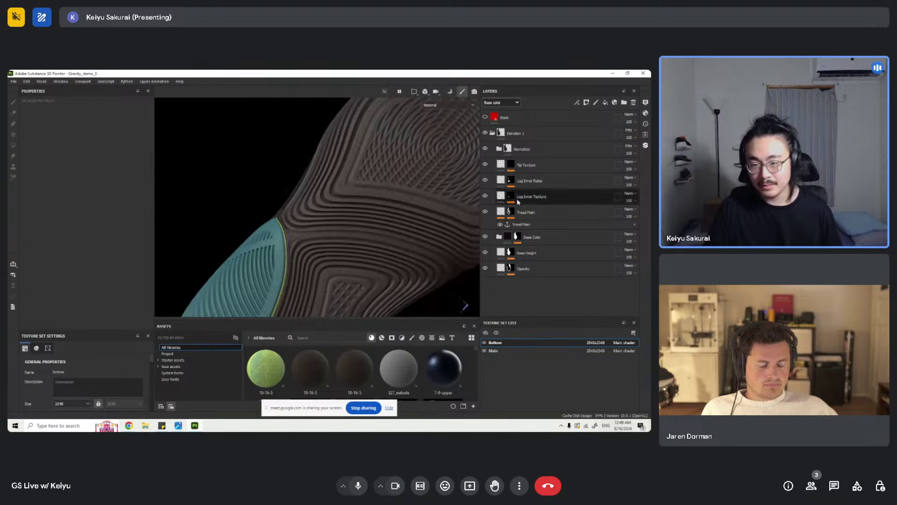
pyautogui.click(510, 211)
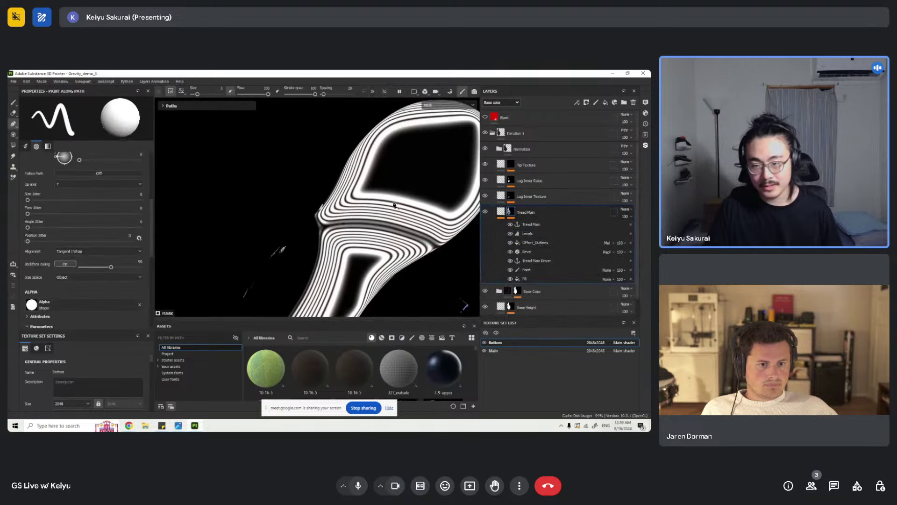
# - Turn off the Tread Main mask's Levels, Offset_Outlines, Bevel and Paint effects, then restore them to examine how the tread lines build up
pyautogui.click(510, 242)
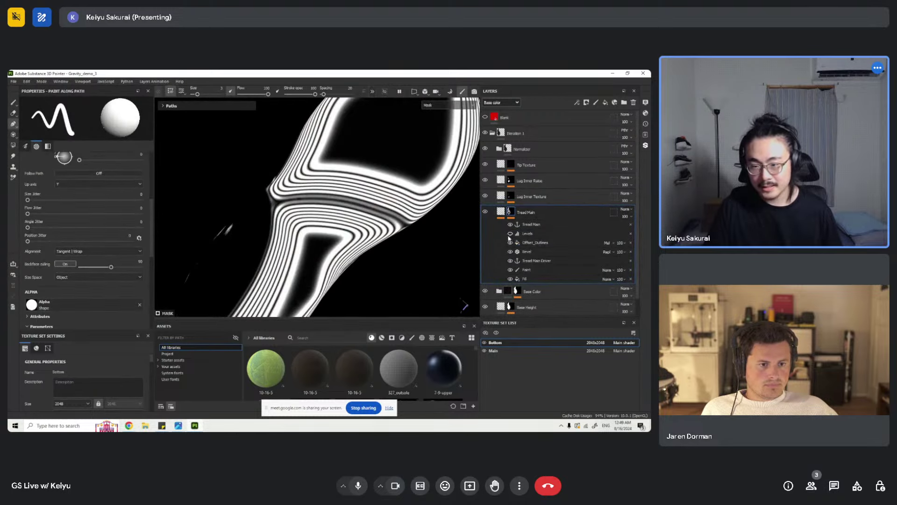
pyautogui.click(511, 252)
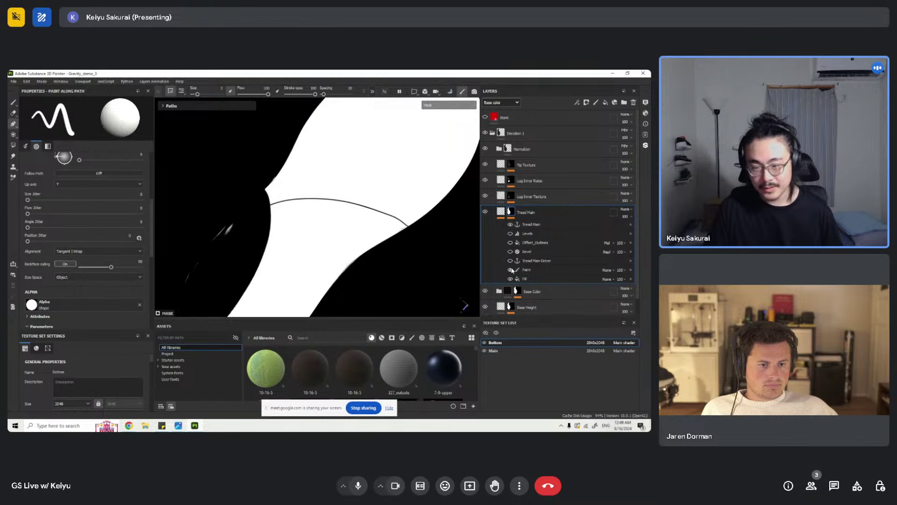
pyautogui.click(511, 270)
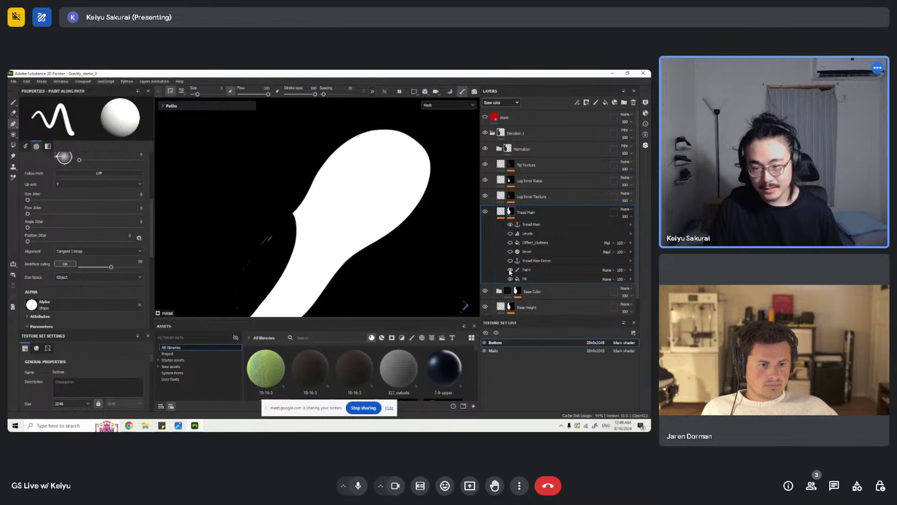
pyautogui.click(510, 270)
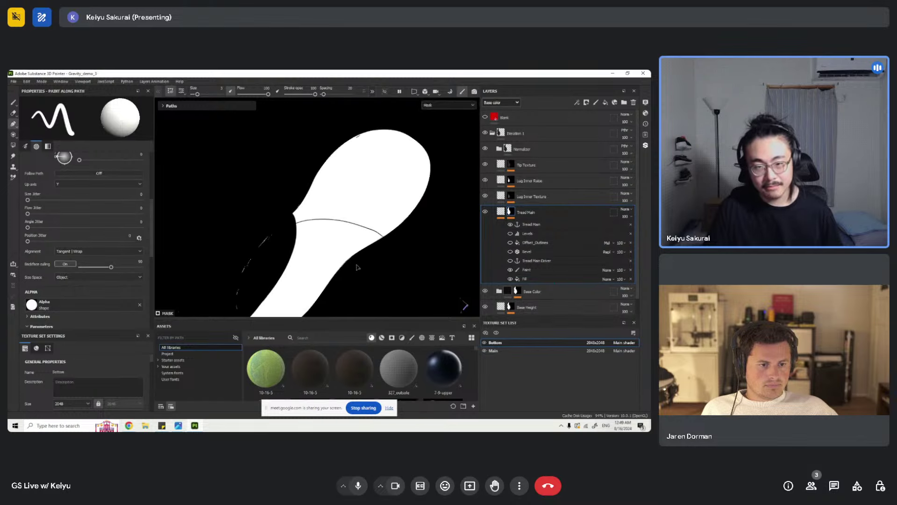
pyautogui.click(511, 242)
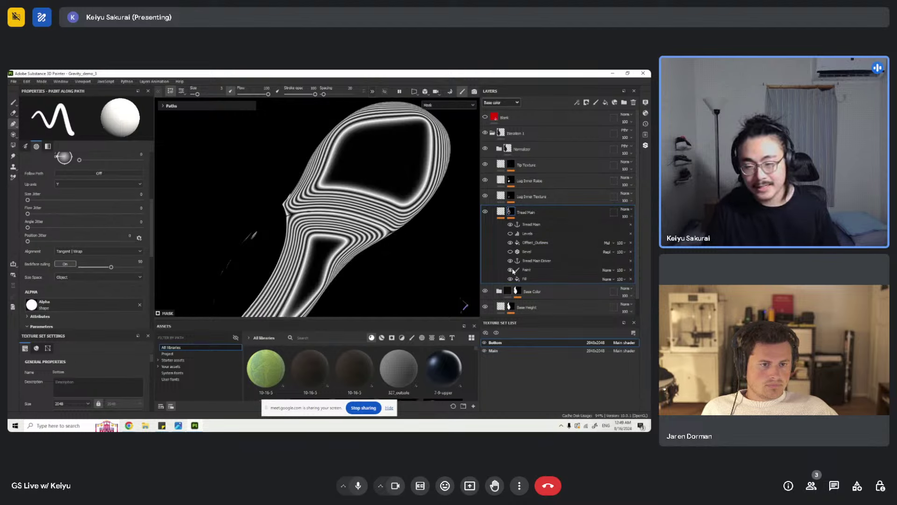
pyautogui.click(511, 252)
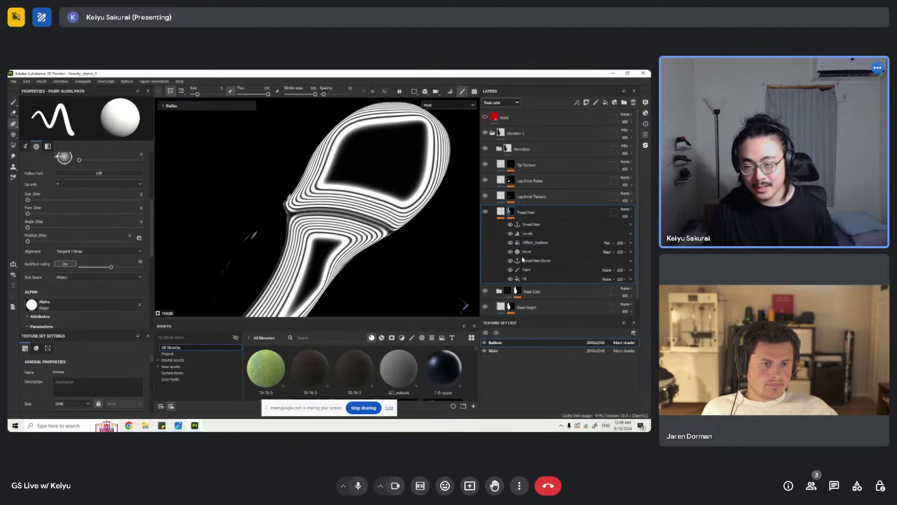
# - Turn off the Bevel, Offset_Outlines and Levels effects on the Tread Main mask to expose its base shape
pyautogui.click(511, 252)
pyautogui.click(511, 243)
pyautogui.click(510, 234)
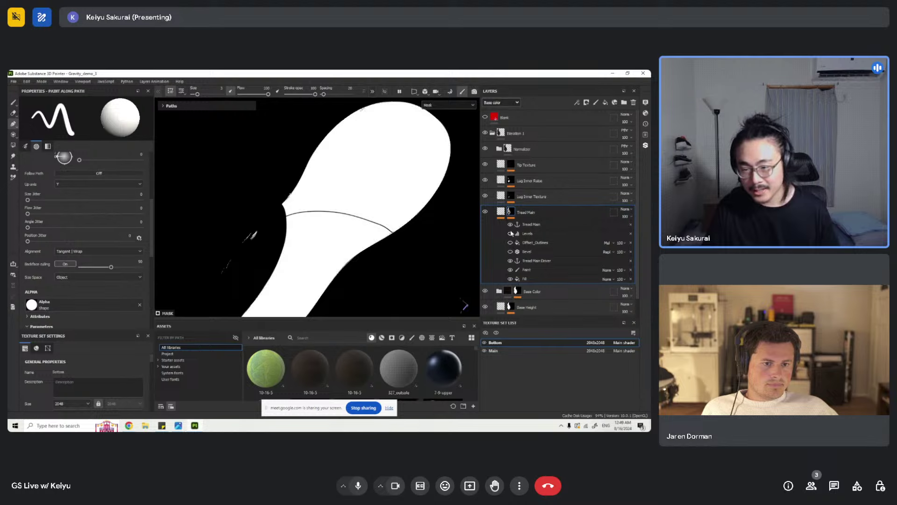
# - Select Path 1 in the Tread Main mask's Paint effect and examine how it divides the outsole shape
pyautogui.click(526, 270)
pyautogui.scroll(-2, 336, 210)
pyautogui.scroll(4, 341, 209)
pyautogui.scroll(2, 341, 209)
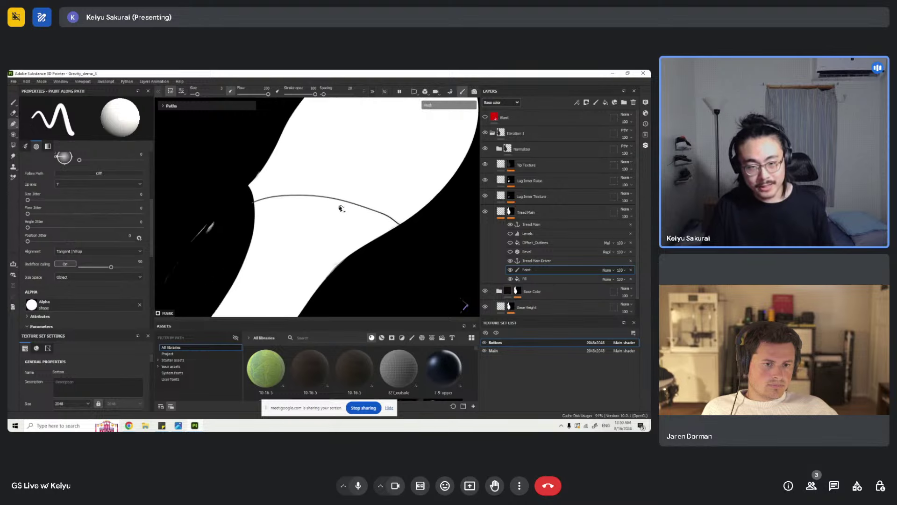
pyautogui.click(182, 107)
pyautogui.click(186, 114)
pyautogui.keyDown('alt'); pyautogui.keyDown('shift'); pyautogui.moveTo(286, 160); pyautogui.dragTo(282, 177); pyautogui.keyUp('shift'); pyautogui.keyUp('alt')
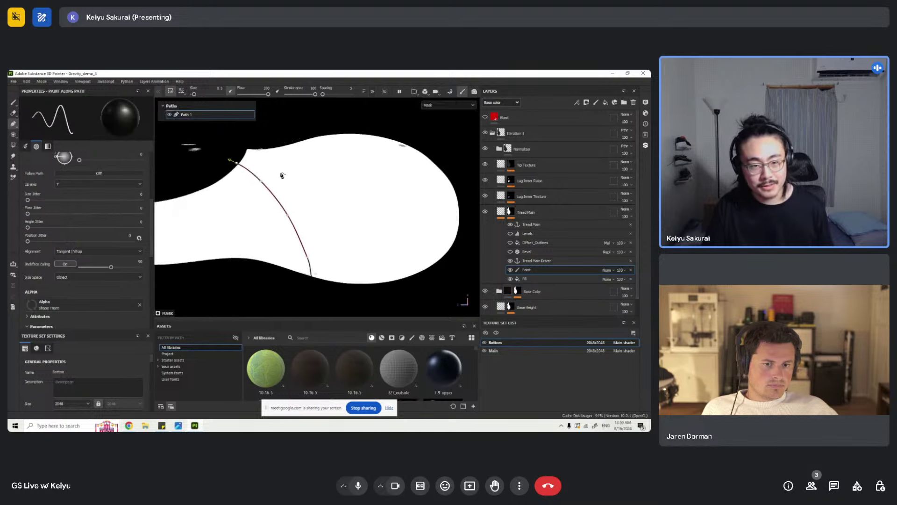
pyautogui.scroll(-2, 282, 176)
pyautogui.keyDown('alt'); pyautogui.moveTo(283, 177); pyautogui.dragTo(338, 170, button='middle'); pyautogui.keyUp('alt')
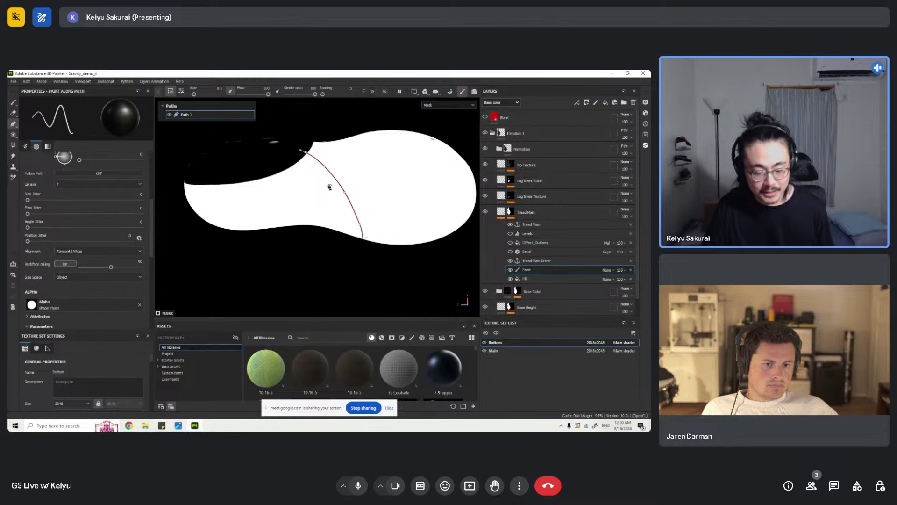
pyautogui.scroll(2, 329, 191)
pyautogui.scroll(-3, 255, 200)
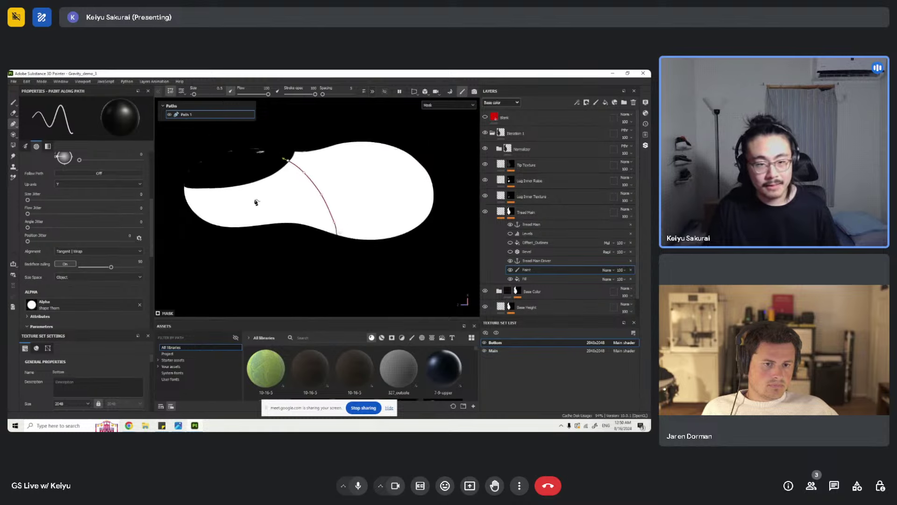
pyautogui.scroll(2, 301, 208)
# - Turn the Tread Main mask's Bevel, Offset_Outlines and Levels effects back on
pyautogui.click(510, 252)
pyautogui.click(510, 242)
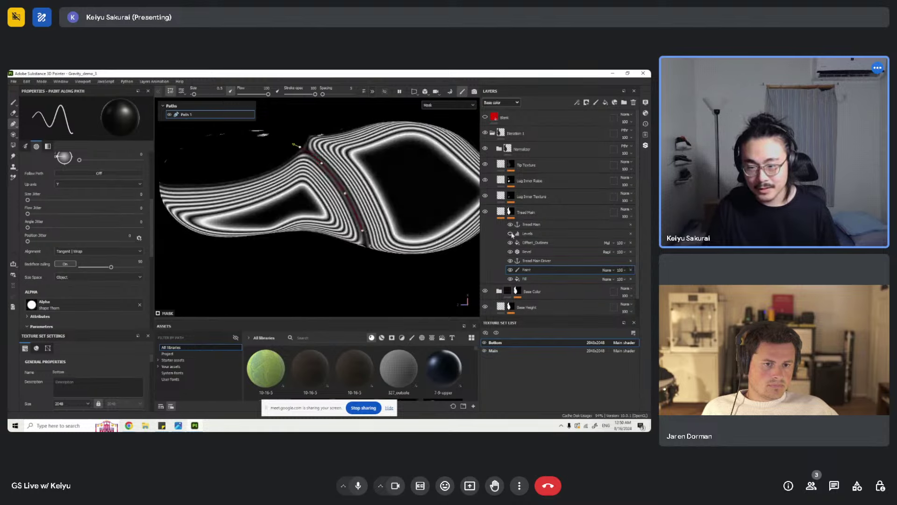
pyautogui.click(510, 233)
# - Try extending Path 1 with an extra point toward the heel, and preview the altered tread in the material view
pyautogui.click(251, 197)
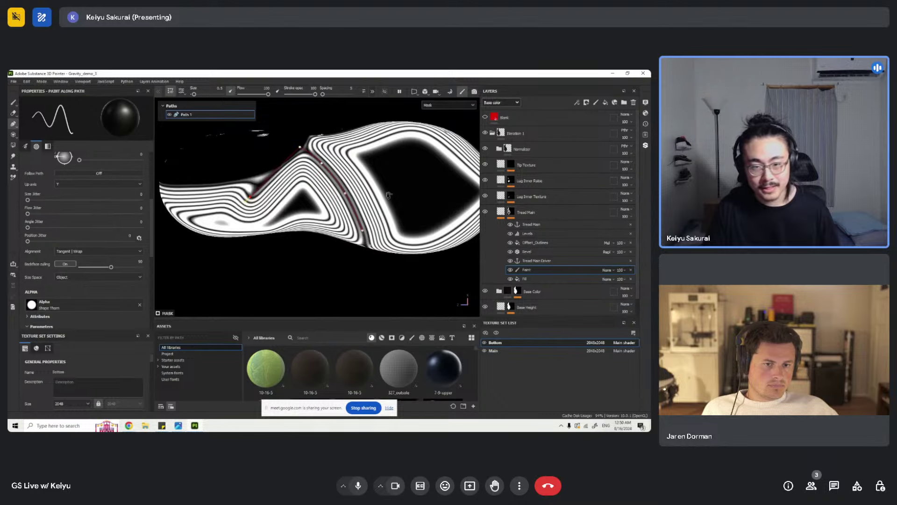
pyautogui.click(403, 191)
pyautogui.keyDown('alt'); pyautogui.moveTo(392, 193); pyautogui.dragTo(267, 210); pyautogui.keyUp('alt')
pyautogui.press('m')
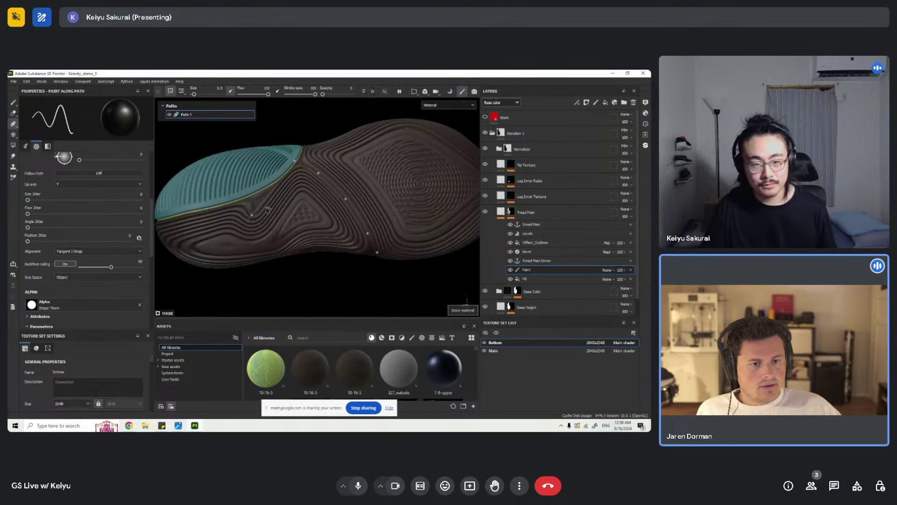
# - Draw a second path lengthwise from the heel area into the forefoot in the Tread Main Paint effect, and inspect the tread
pyautogui.click(541, 260)
pyautogui.click(540, 271)
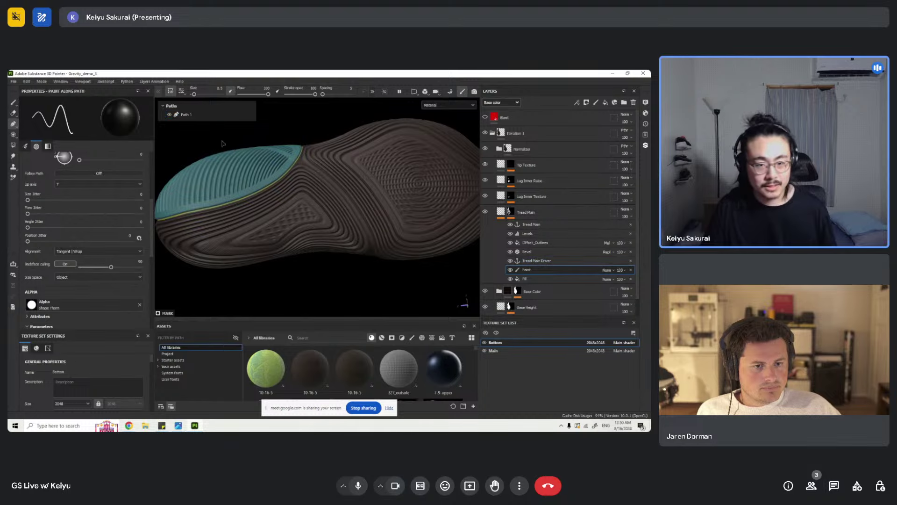
pyautogui.click(241, 222)
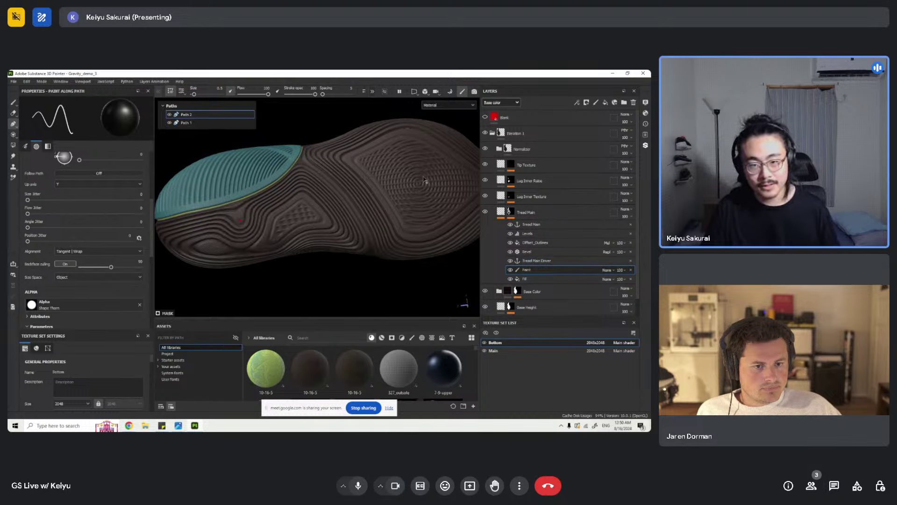
pyautogui.keyDown('alt'); pyautogui.moveTo(424, 180); pyautogui.dragTo(514, 168); pyautogui.keyUp('alt')
pyautogui.scroll(3, 333, 189)
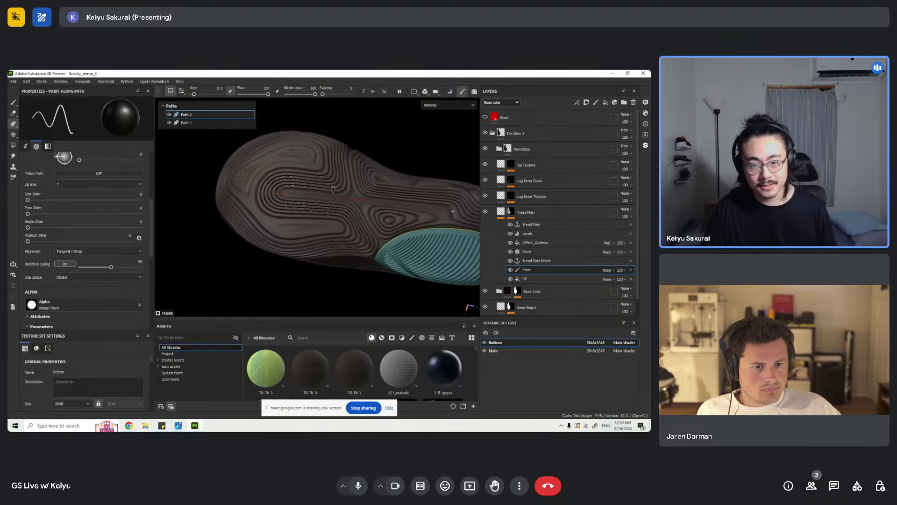
pyautogui.moveTo(332, 188)
pyautogui.keyDown('alt'); pyautogui.mouseDown()
pyautogui.moveTo(360, 215)
pyautogui.moveTo(292, 200)
pyautogui.moveTo(295, 209)
pyautogui.moveTo(329, 196)
pyautogui.mouseUp(); pyautogui.keyUp('alt')
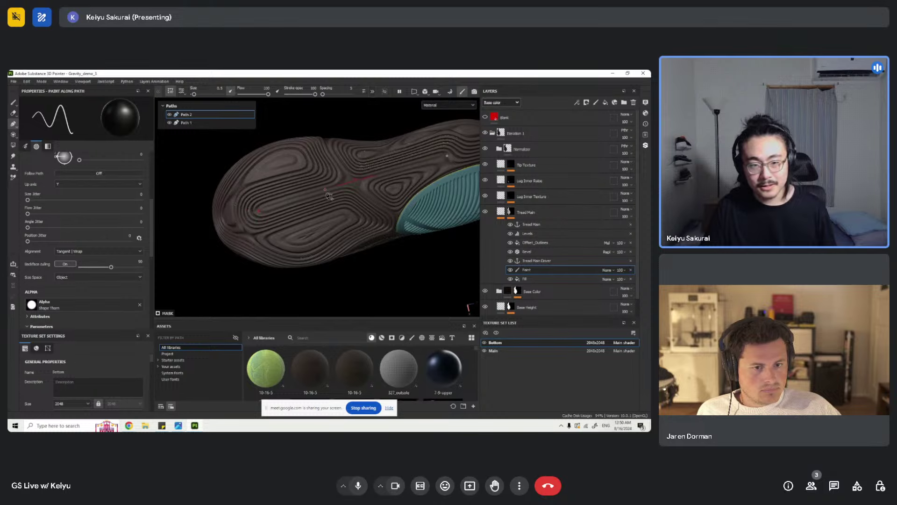
# - Isolate the Tread Main mask, turn off Bevel, Offset_Outlines and Levels, and examine the crossing paths over the Fill effect's base shape
pyautogui.keyDown('alt'); pyautogui.click(512, 210); pyautogui.keyUp('alt')
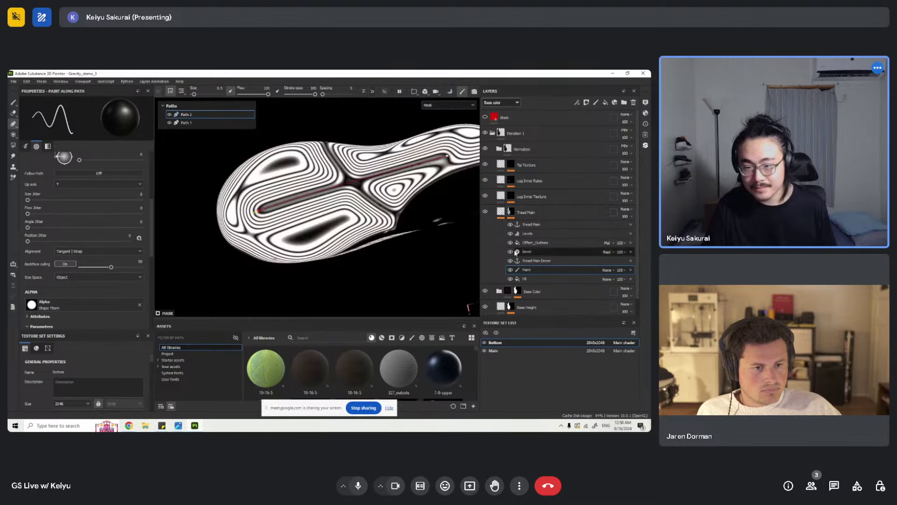
pyautogui.click(511, 252)
pyautogui.click(511, 243)
pyautogui.click(511, 235)
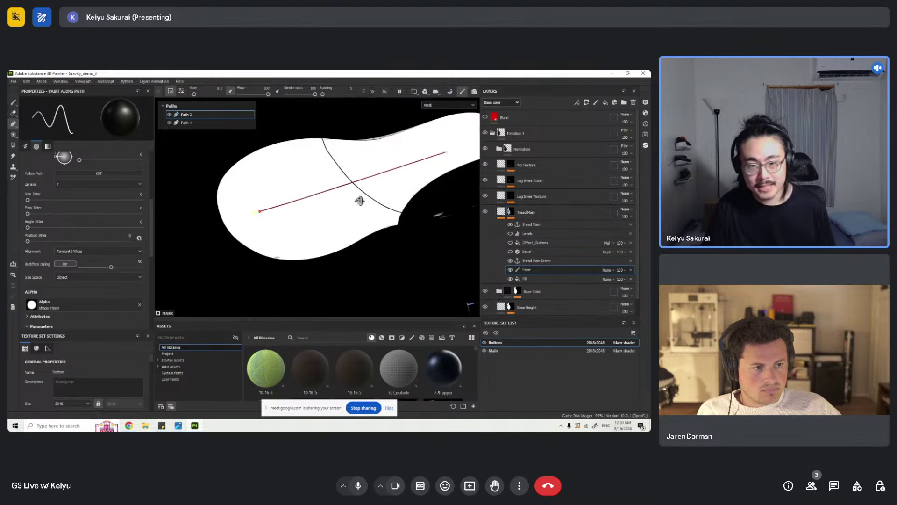
pyautogui.click(537, 279)
pyautogui.scroll(1, 339, 198)
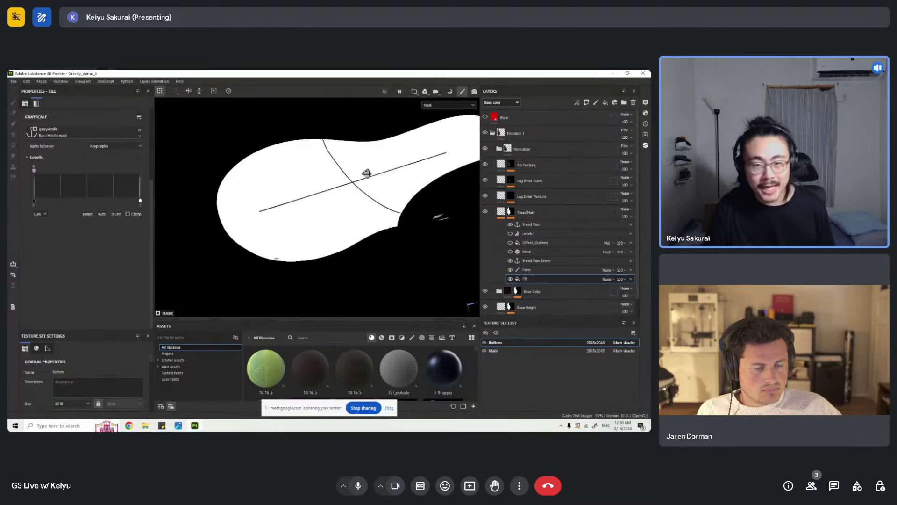
pyautogui.scroll(2, 353, 192)
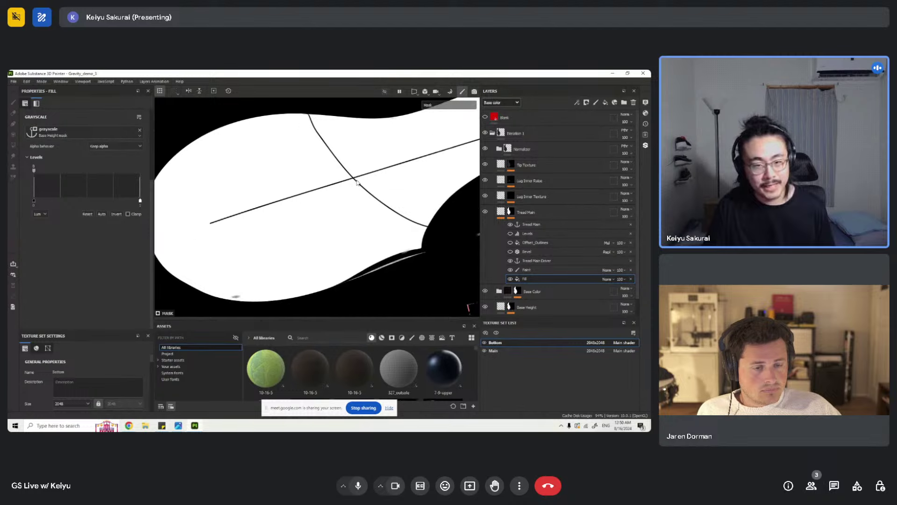
# - Turn Bevel and Offset_Outlines back on and examine how the tread lines flow around the two crossing paths
pyautogui.click(511, 252)
pyautogui.click(510, 243)
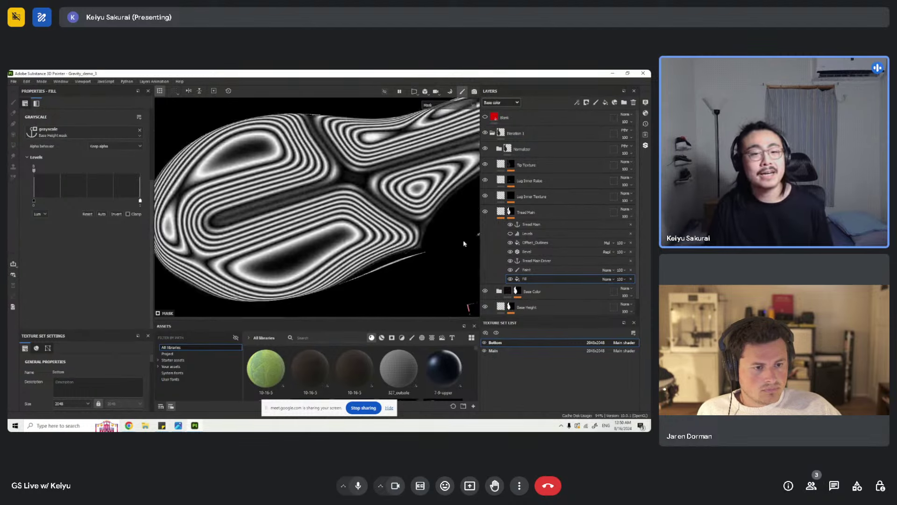
pyautogui.scroll(-2, 319, 198)
pyautogui.scroll(2, 348, 199)
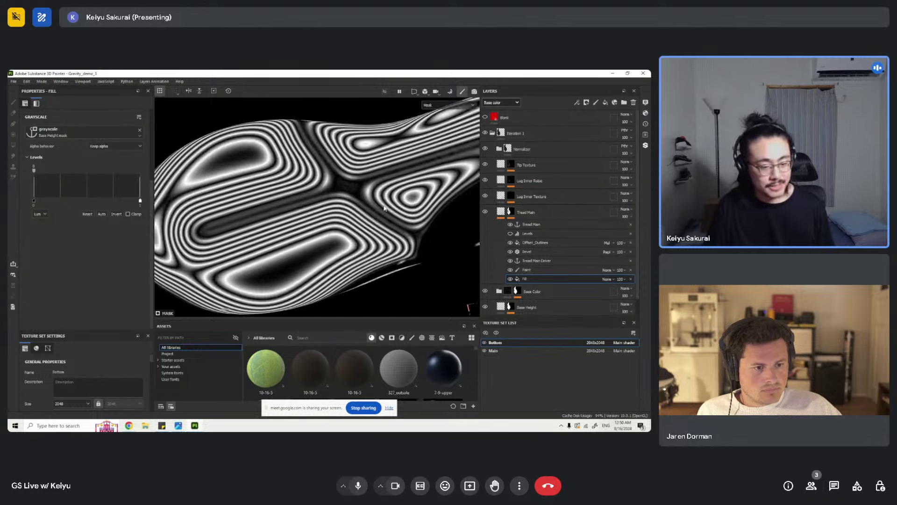
pyautogui.scroll(-1, 360, 203)
pyautogui.scroll(1, 367, 207)
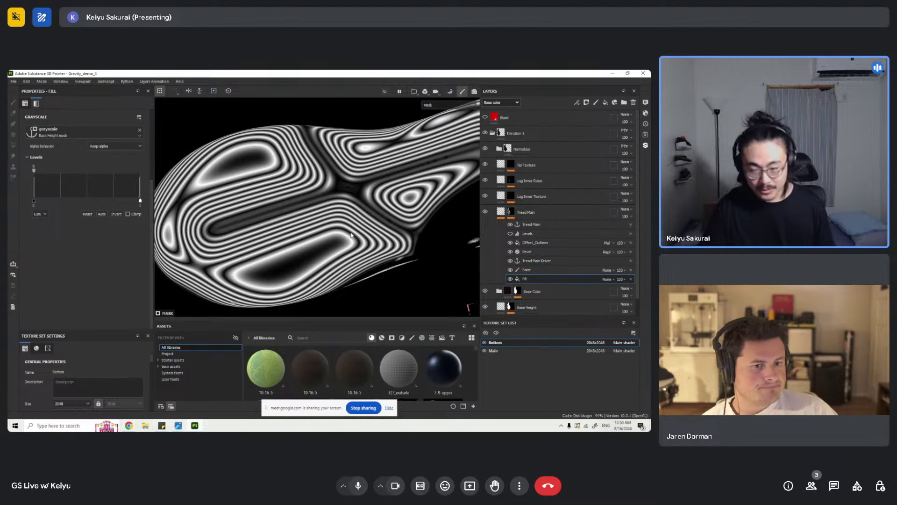
# - Cut Path 2 from the Tread Main mask's Paint effect
pyautogui.click(518, 269)
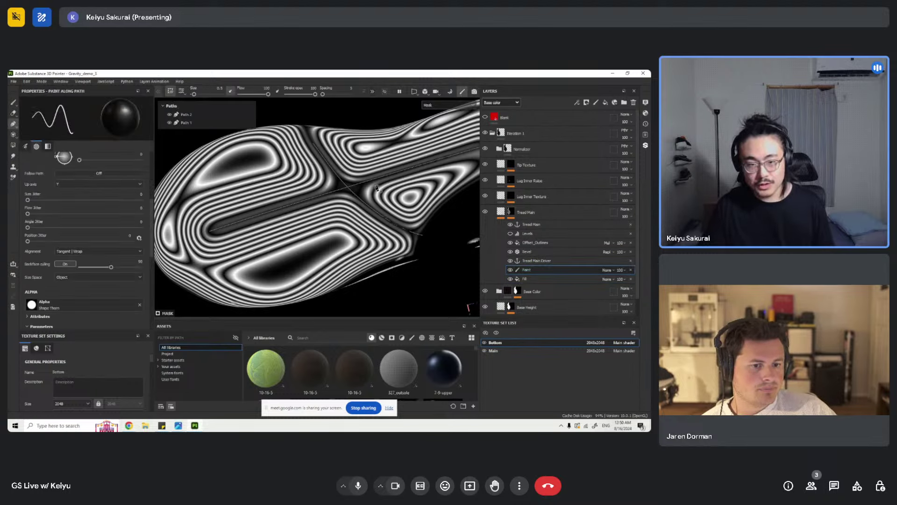
pyautogui.rightClick(192, 115)
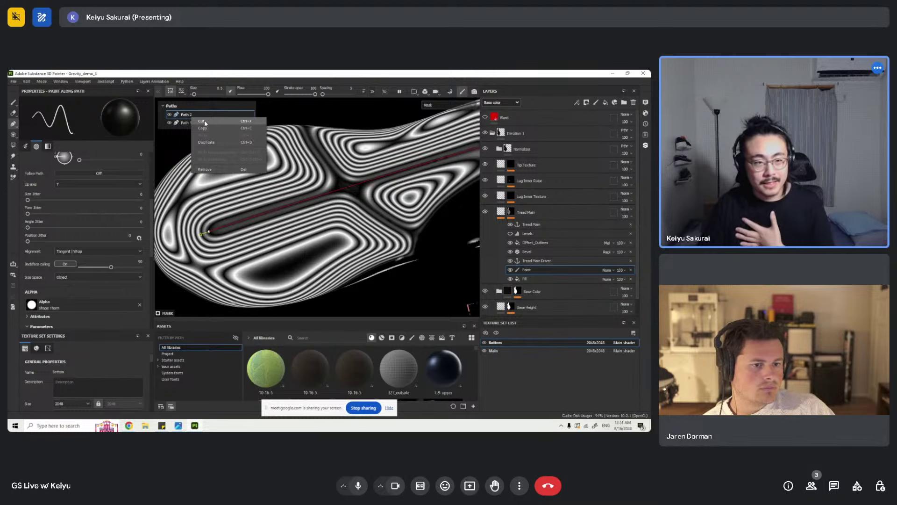
pyautogui.click(206, 123)
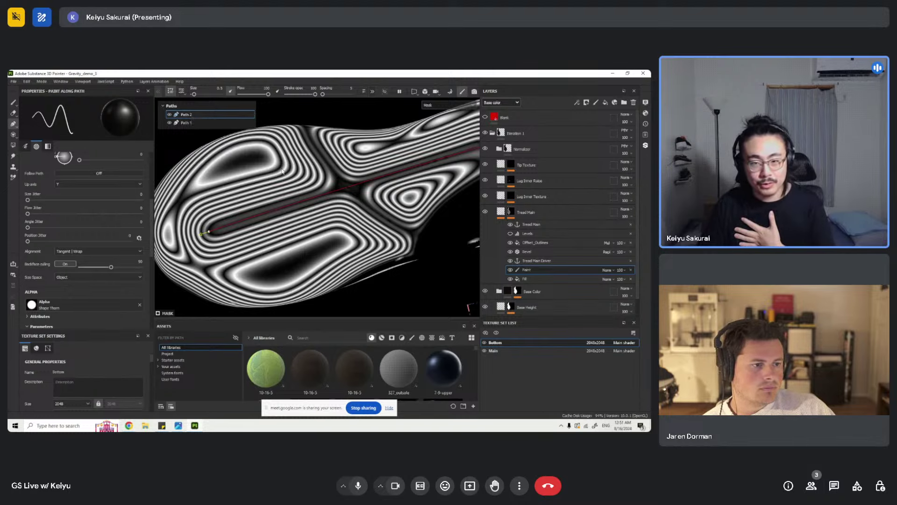
pyautogui.scroll(3, 309, 230)
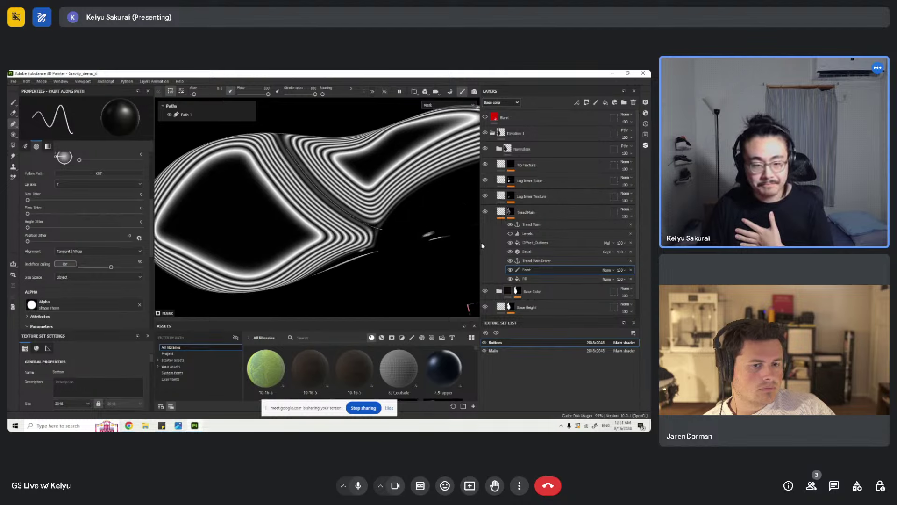
# - Return to the material view and examine the tread ridges up close around the dividing groove
pyautogui.keyDown('alt'); pyautogui.moveTo(378, 237); pyautogui.dragTo(336, 192); pyautogui.keyUp('alt')
pyautogui.press('m')
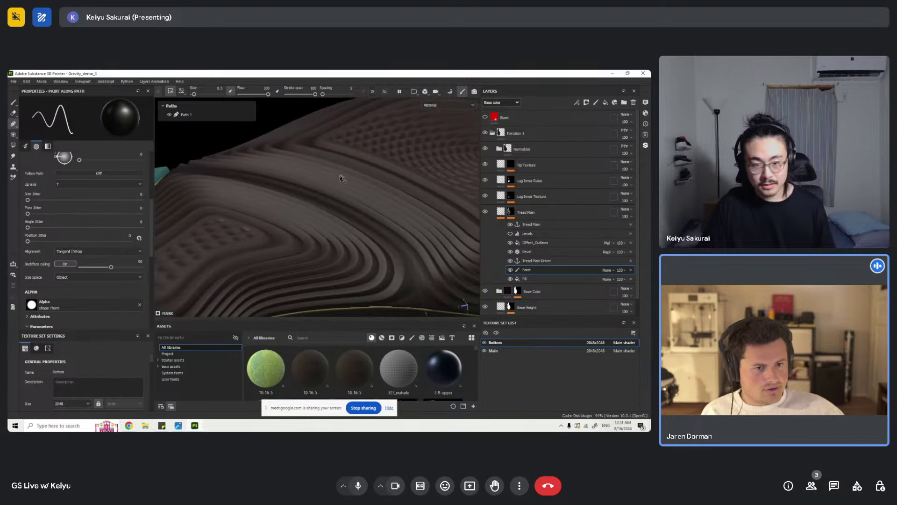
pyautogui.scroll(5, 384, 231)
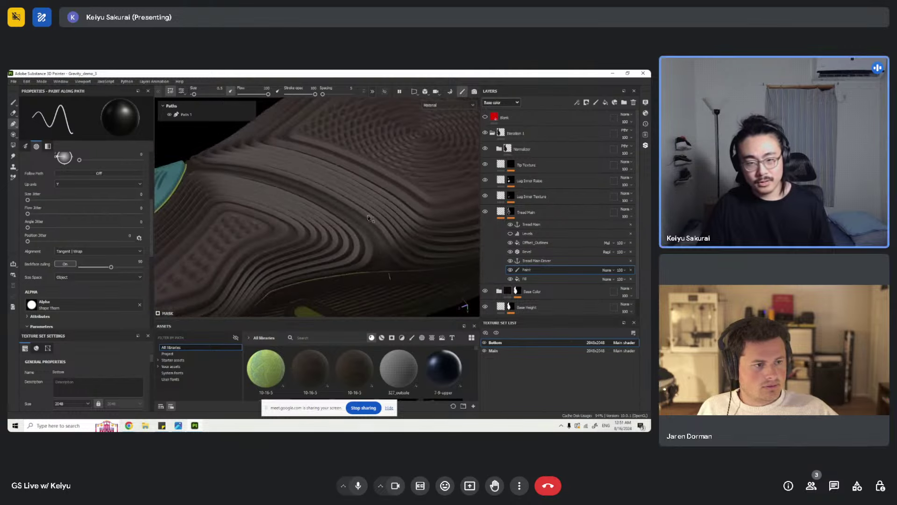
pyautogui.keyDown('alt'); pyautogui.moveTo(370, 218); pyautogui.dragTo(322, 177); pyautogui.keyUp('alt')
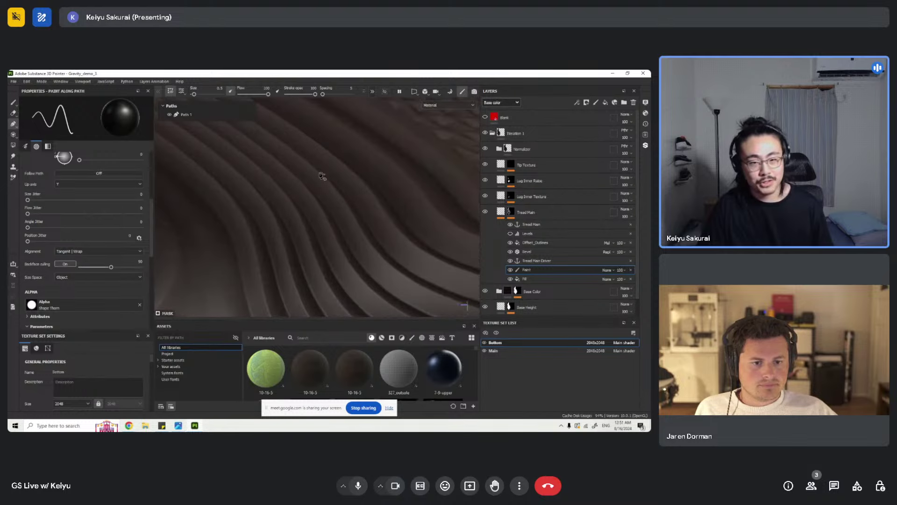
# - Isolate the Tread Main mask and try raising the white input point of its Levels effect
pyautogui.keyDown('alt'); pyautogui.click(511, 211); pyautogui.keyUp('alt')
pyautogui.keyDown('alt'); pyautogui.moveTo(396, 232); pyautogui.dragTo(365, 229); pyautogui.keyUp('alt')
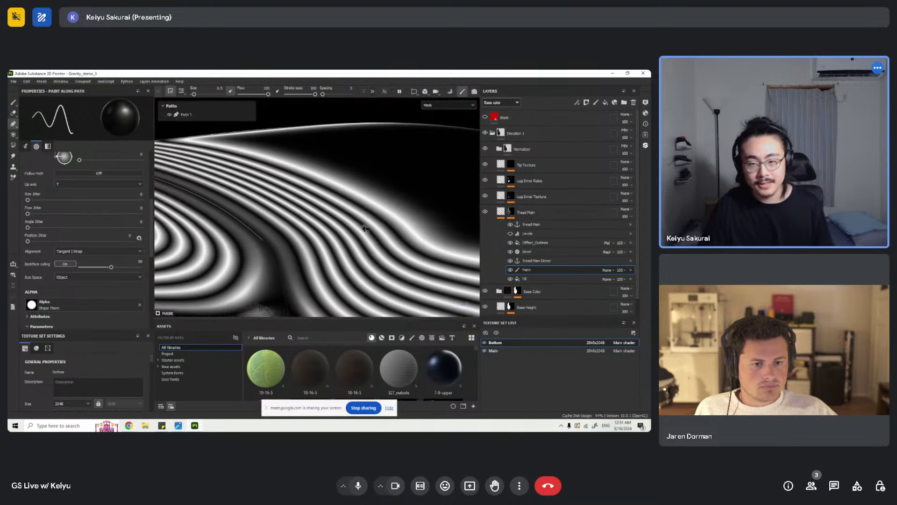
pyautogui.click(518, 234)
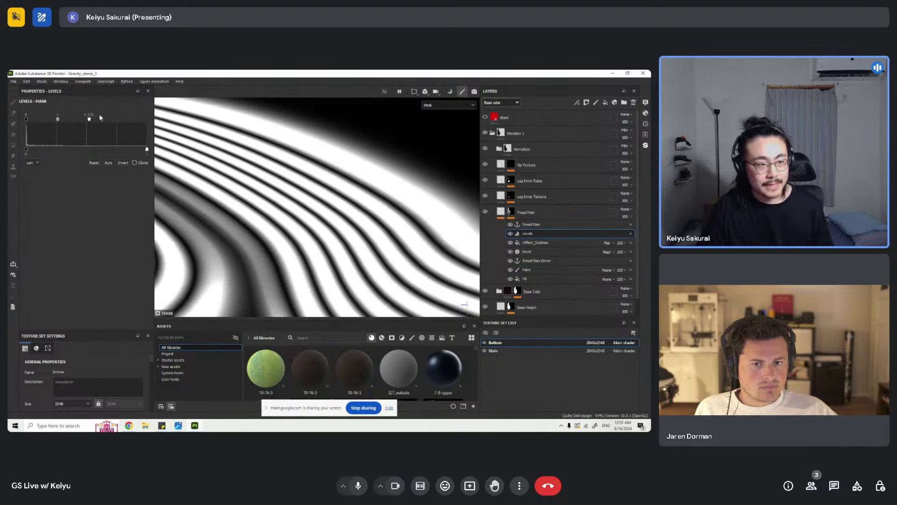
pyautogui.moveTo(104, 124)
pyautogui.mouseDown()
pyautogui.moveTo(120, 125)
pyautogui.moveTo(112, 125)
pyautogui.mouseUp()
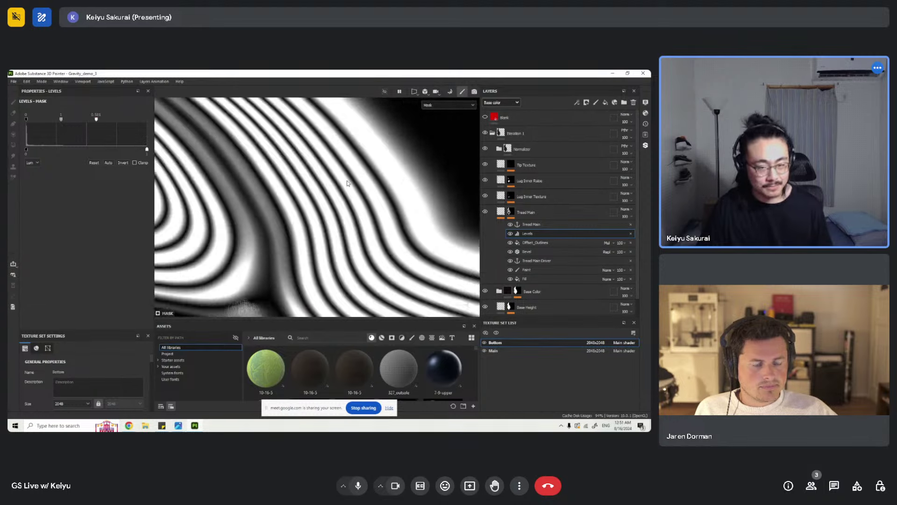
# - Show the full material and open the Tread Main layer's fill properties to review its height setting on the outsole
pyautogui.press('m')
pyautogui.keyDown('alt'); pyautogui.moveTo(345, 189); pyautogui.dragTo(327, 233); pyautogui.keyUp('alt')
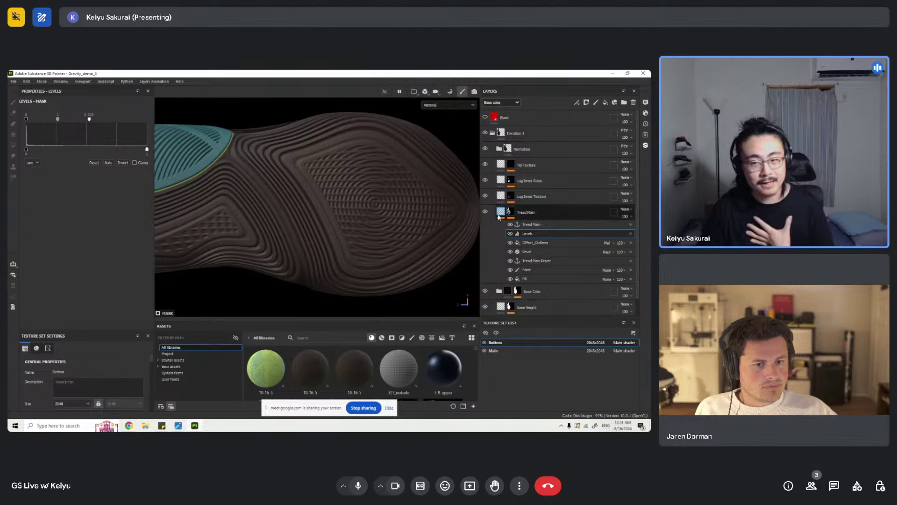
pyautogui.click(500, 212)
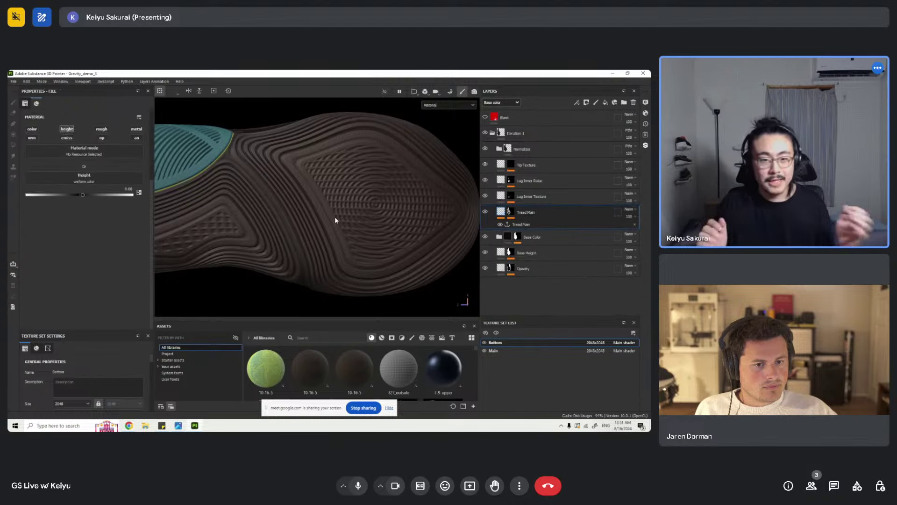
pyautogui.keyDown('alt'); pyautogui.moveTo(334, 217); pyautogui.dragTo(348, 245); pyautogui.keyUp('alt')
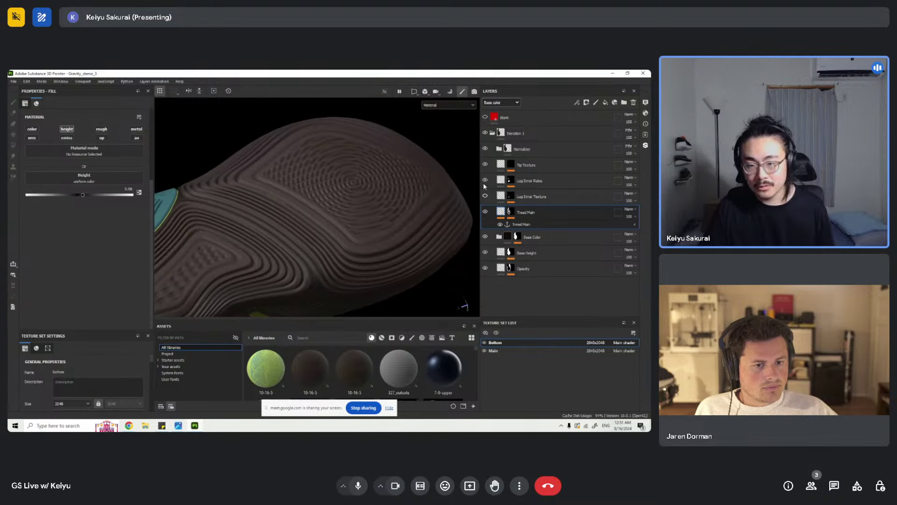
# - Hide the two Lug Inner layers and examine the outsole with the Tread Main ridges alone
pyautogui.moveTo(366, 184)
pyautogui.keyDown('alt'); pyautogui.mouseDown()
pyautogui.moveTo(342, 197)
pyautogui.moveTo(380, 190)
pyautogui.mouseUp(); pyautogui.keyUp('alt')
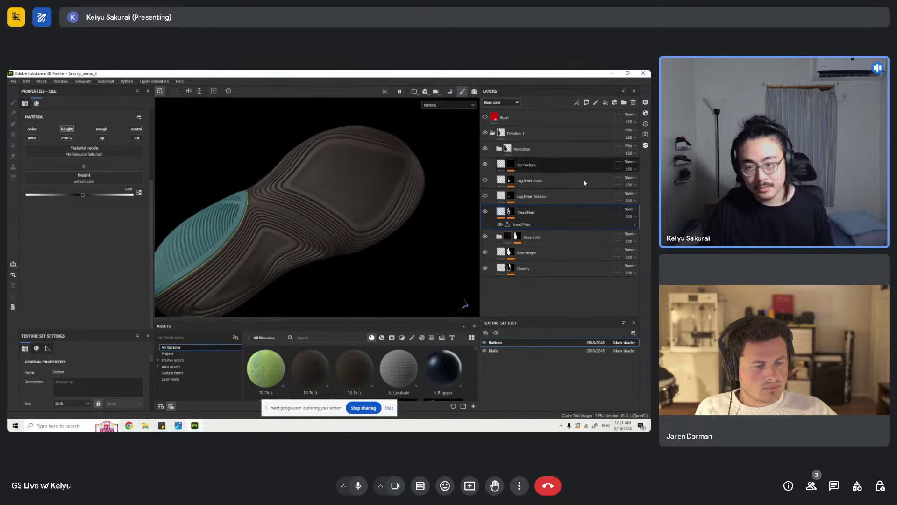
pyautogui.keyDown('alt'); pyautogui.moveTo(363, 176); pyautogui.dragTo(338, 172, button='right'); pyautogui.keyUp('alt')
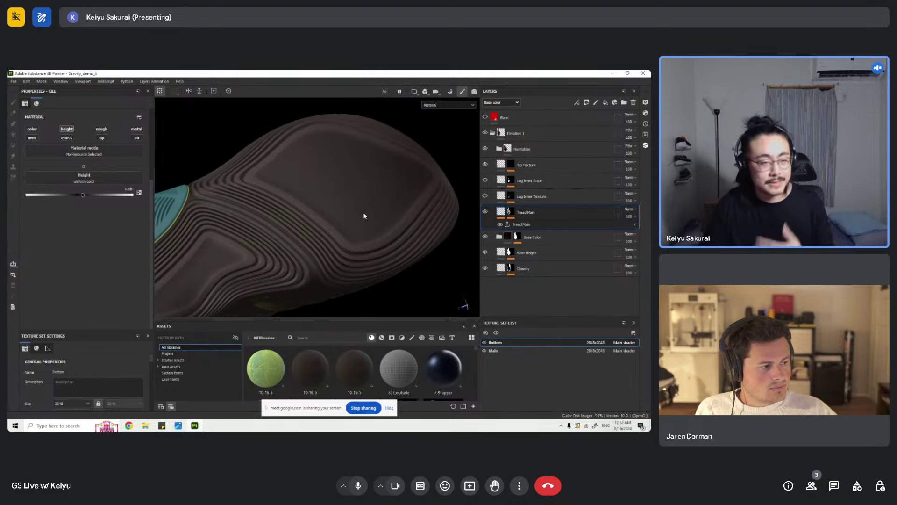
pyautogui.scroll(-3, 362, 215)
pyautogui.keyDown('alt'); pyautogui.moveTo(307, 233); pyautogui.dragTo(285, 156); pyautogui.keyUp('alt')
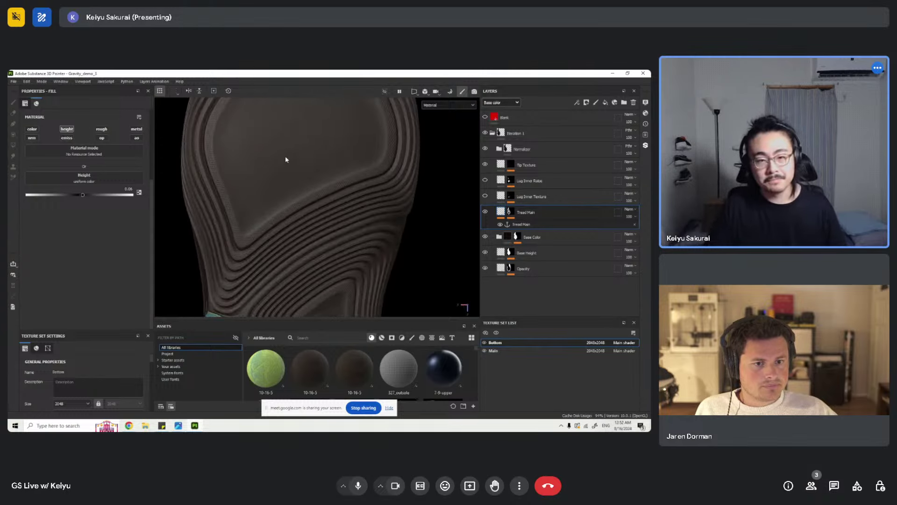
# - Show the Lug Inner Texture layer, isolate its mask and turn off every mask effect above the base Fill
pyautogui.click(485, 196)
pyautogui.keyDown('alt'); pyautogui.click(511, 197); pyautogui.keyUp('alt')
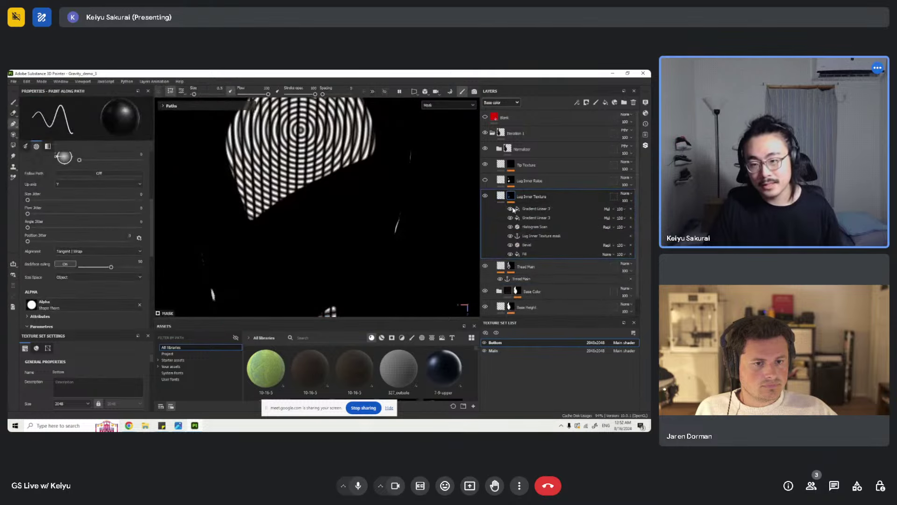
pyautogui.click(510, 245)
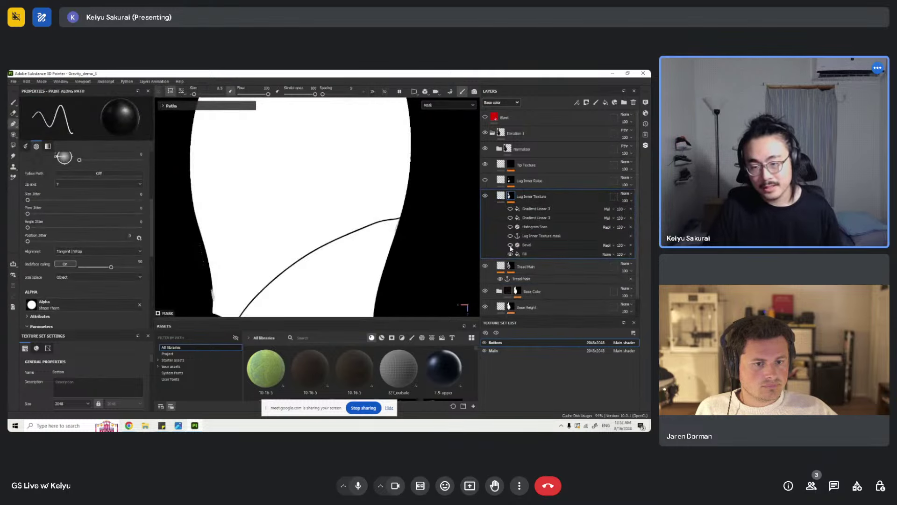
# - Re-enable the Bevel effect on the Lug Inner Texture mask and compare the mask with and without it
pyautogui.scroll(-3, 333, 224)
pyautogui.keyDown('alt'); pyautogui.moveTo(330, 228); pyautogui.dragTo(409, 197); pyautogui.keyUp('alt')
pyautogui.click(510, 245)
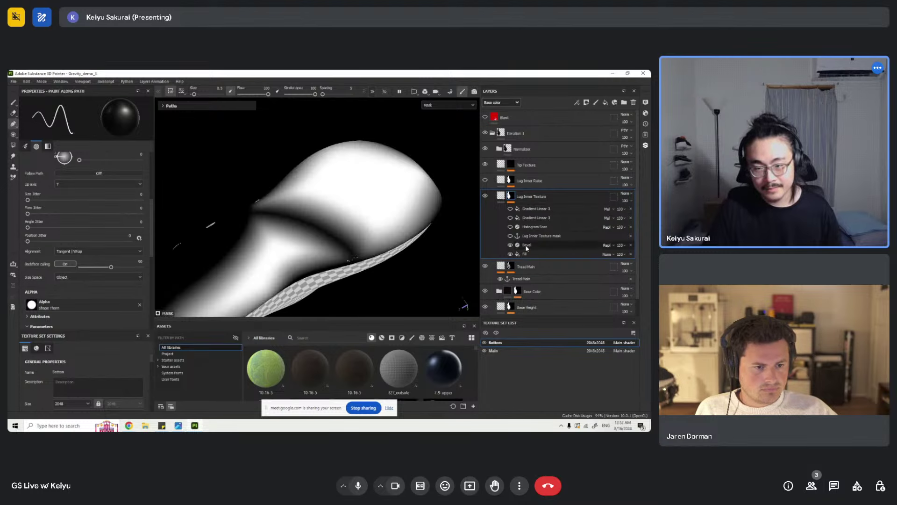
pyautogui.click(510, 247)
pyautogui.click(510, 245)
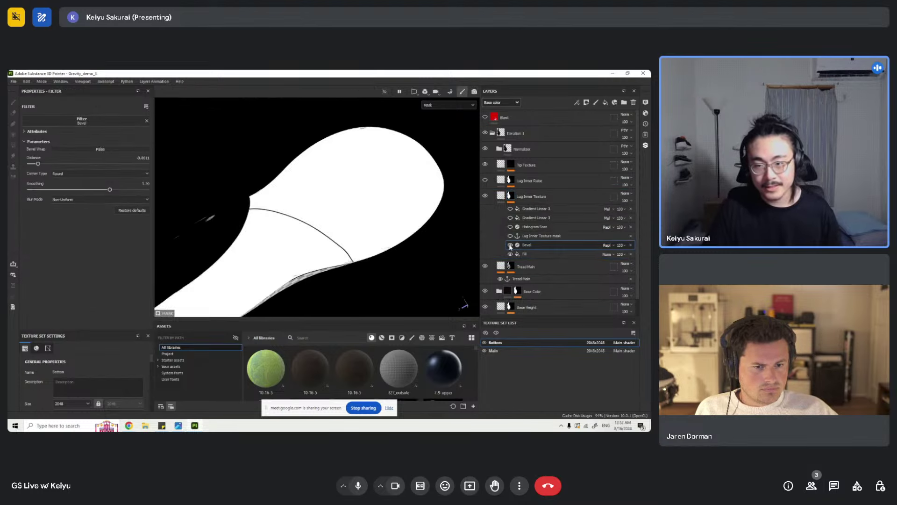
pyautogui.click(511, 246)
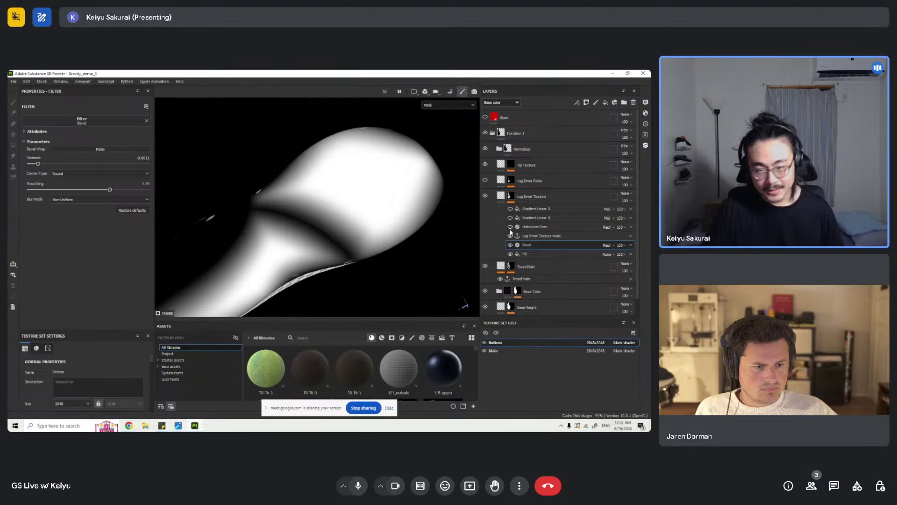
# - Re-enable the Histogram Scan effect on the Lug Inner Texture mask and check the outsole in the material view
pyautogui.click(511, 227)
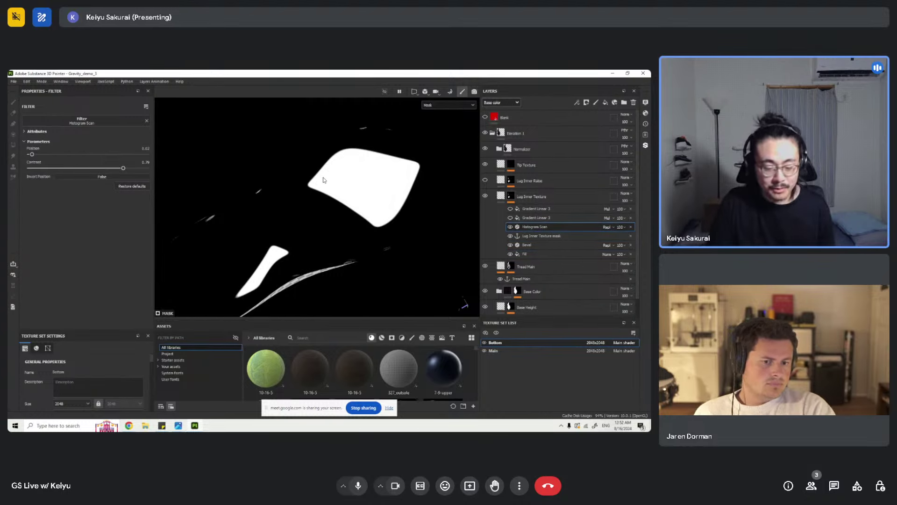
pyautogui.press('m')
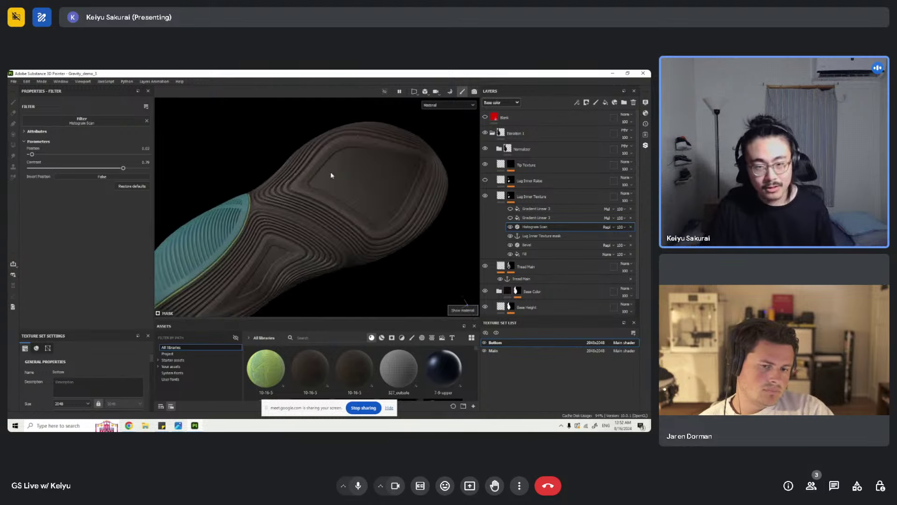
pyautogui.keyDown('alt'); pyautogui.moveTo(343, 204); pyautogui.dragTo(365, 190); pyautogui.keyUp('alt')
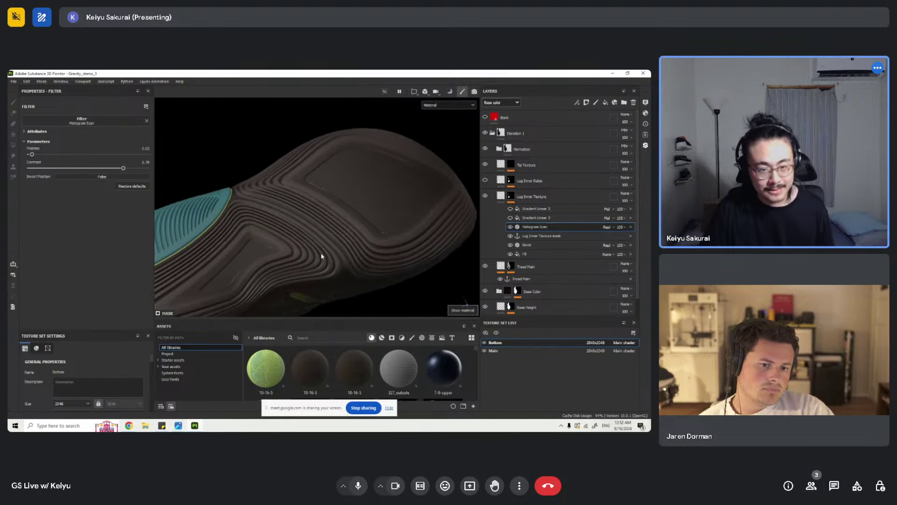
# - Re-enable the lower Gradient Linear 3 fill in the Lug Inner Texture mask and examine its rings on the mask and material
pyautogui.keyDown('alt'); pyautogui.click(512, 196); pyautogui.keyUp('alt')
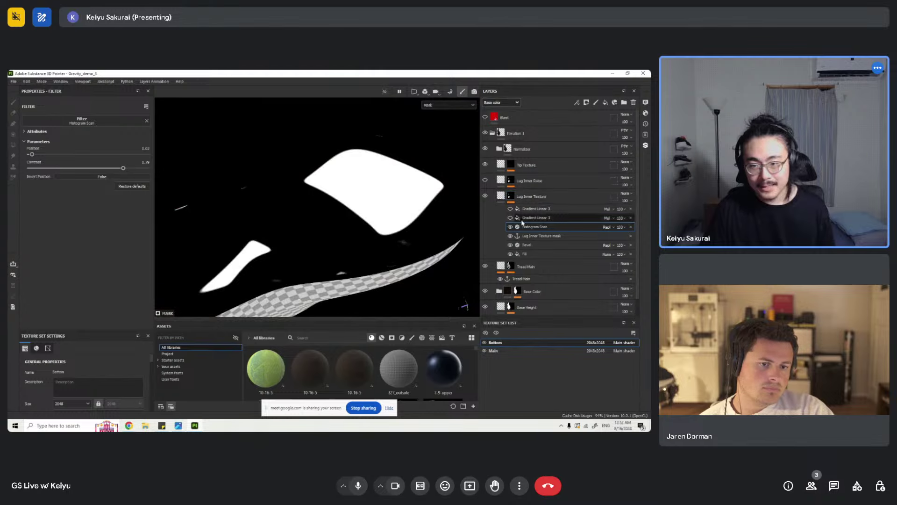
pyautogui.keyDown('alt'); pyautogui.click(512, 219); pyautogui.keyUp('alt')
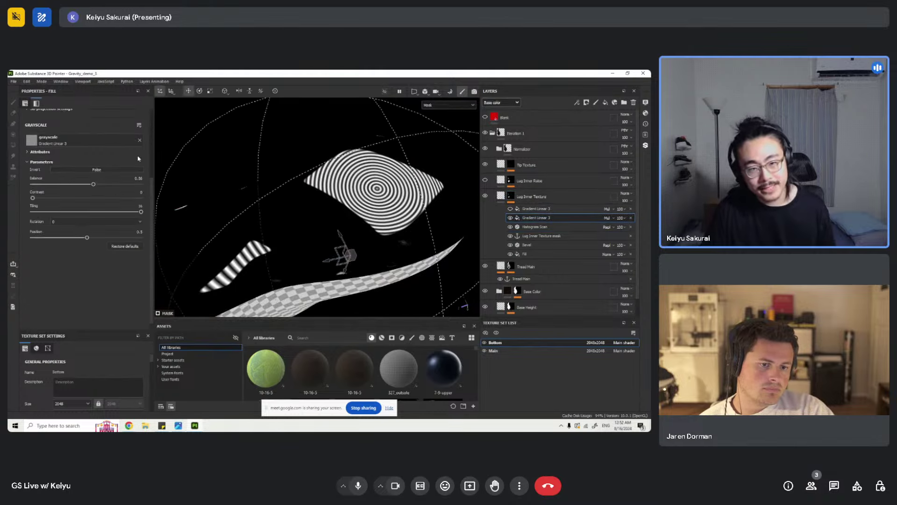
pyautogui.keyDown('alt'); pyautogui.moveTo(274, 209); pyautogui.dragTo(357, 218); pyautogui.keyUp('alt')
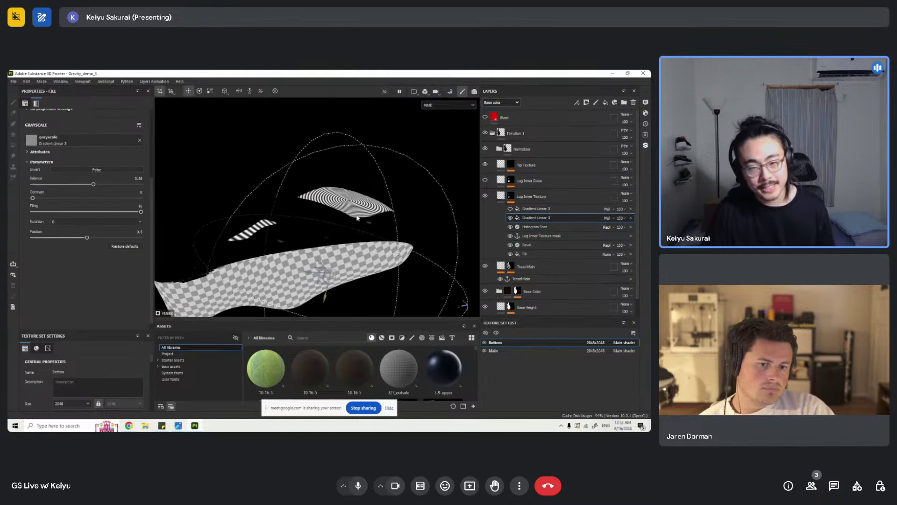
pyautogui.keyDown('alt'); pyautogui.moveTo(313, 158); pyautogui.dragTo(348, 214); pyautogui.keyUp('alt')
pyautogui.press('m')
pyautogui.scroll(3, 330, 195)
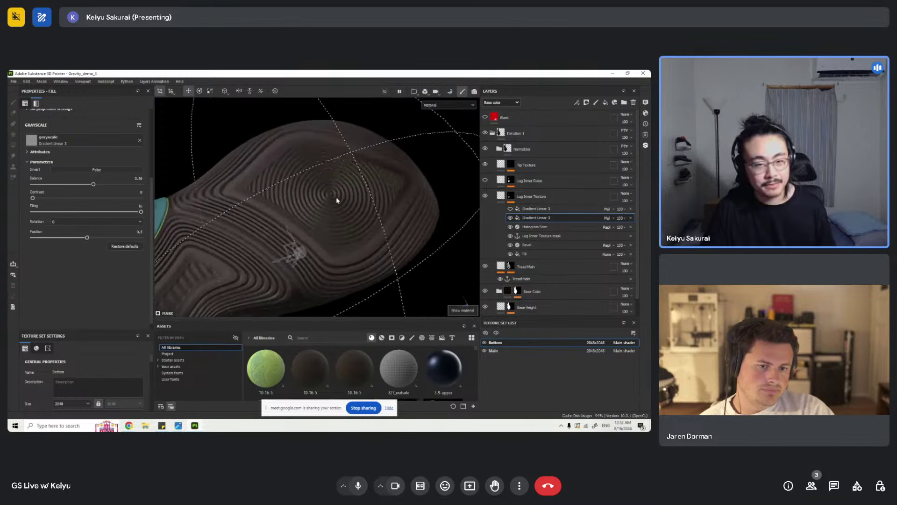
pyautogui.scroll(-3, 337, 198)
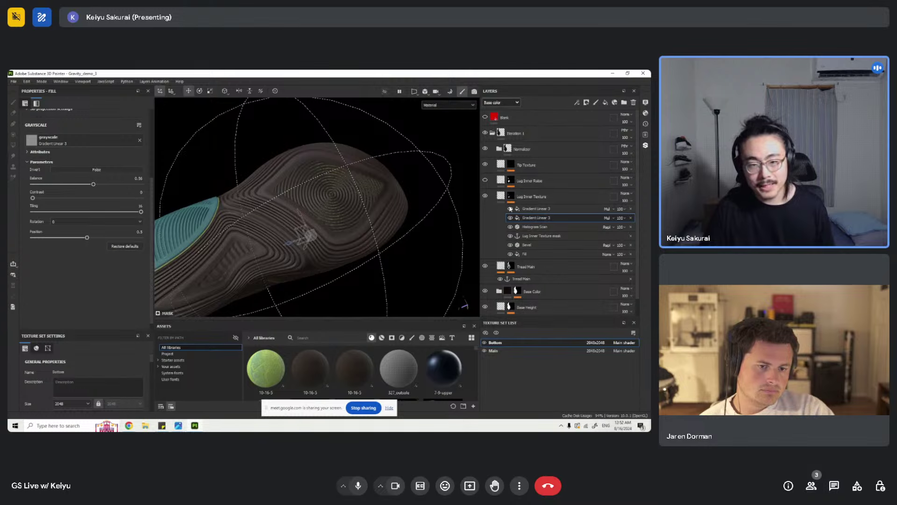
# - Re-enable the upper Gradient Linear 3 fill and compare the crossed lug pattern in the mask and material views
pyautogui.click(532, 209)
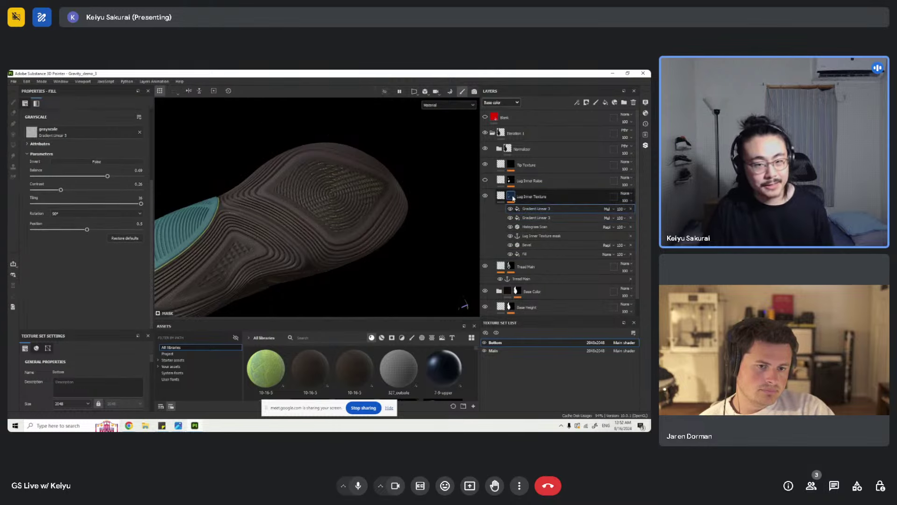
pyautogui.scroll(2, 326, 212)
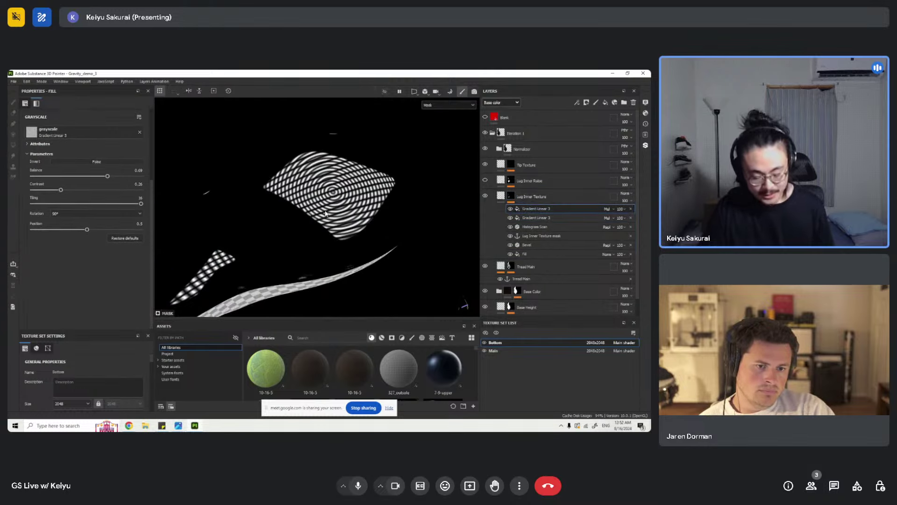
pyautogui.press('m')
pyautogui.keyDown('alt'); pyautogui.moveTo(327, 200); pyautogui.dragTo(292, 183); pyautogui.keyUp('alt')
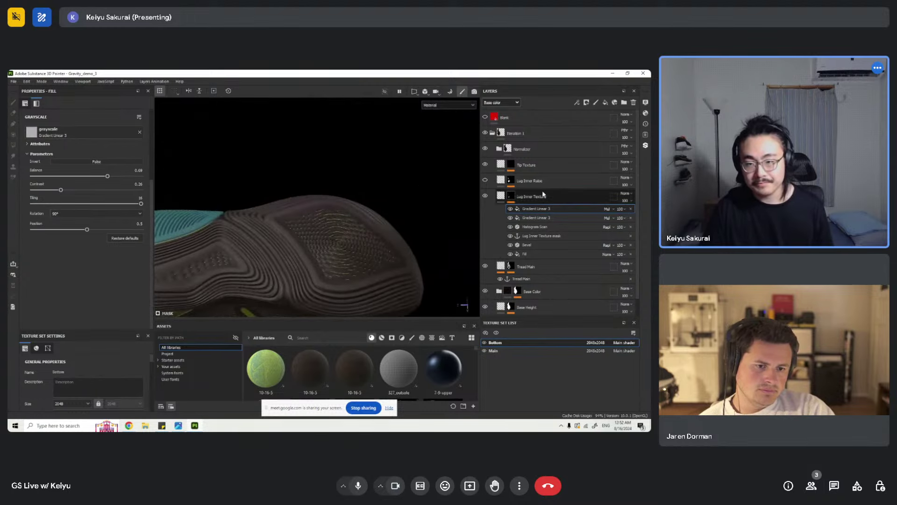
# - Open the Lug Inner Texture layer's fill properties and examine its height effect inside the forefoot lug
pyautogui.click(506, 196)
pyautogui.scroll(4, 306, 220)
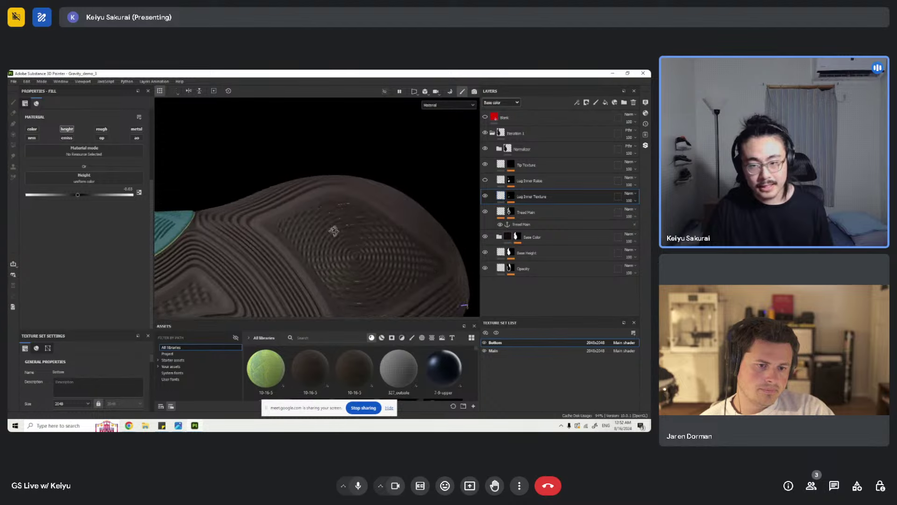
pyautogui.moveTo(403, 194)
pyautogui.keyDown('alt'); pyautogui.mouseDown()
pyautogui.moveTo(357, 224)
pyautogui.moveTo(357, 173)
pyautogui.moveTo(358, 244)
pyautogui.moveTo(257, 184)
pyautogui.moveTo(310, 211)
pyautogui.moveTo(332, 206)
pyautogui.mouseUp(); pyautogui.keyUp('alt')
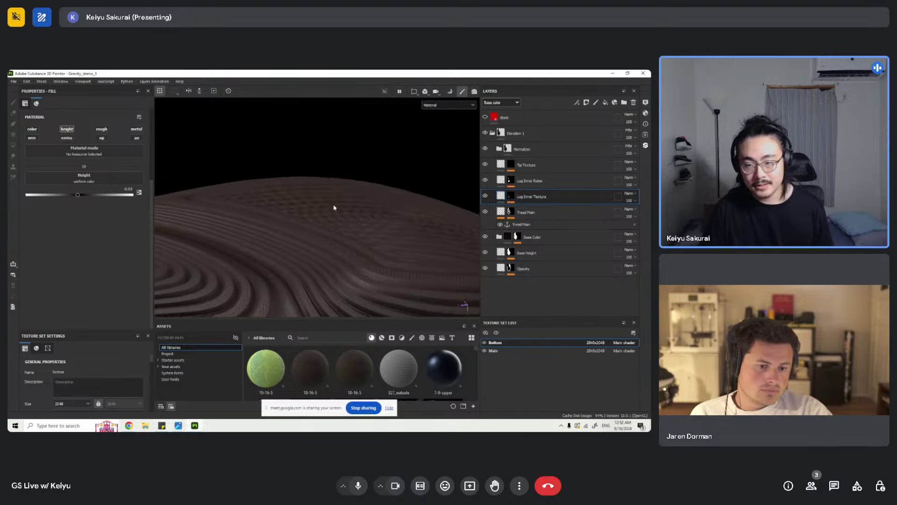
# - Show the Lug Inner Raise layer, open its anchor-driven height fill properties and examine the raised lugs up close
pyautogui.click(515, 182)
pyautogui.click(504, 181)
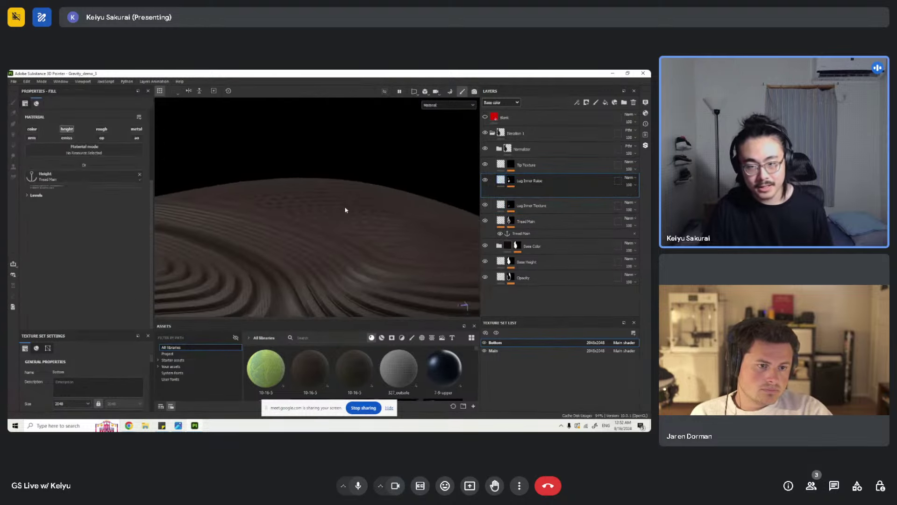
pyautogui.moveTo(344, 202)
pyautogui.keyDown('alt'); pyautogui.mouseDown()
pyautogui.moveTo(323, 242)
pyautogui.moveTo(346, 258)
pyautogui.moveTo(357, 232)
pyautogui.moveTo(264, 224)
pyautogui.moveTo(349, 233)
pyautogui.moveTo(315, 211)
pyautogui.moveTo(363, 220)
pyautogui.moveTo(334, 200)
pyautogui.moveTo(381, 204)
pyautogui.moveTo(301, 191)
pyautogui.moveTo(353, 192)
pyautogui.moveTo(324, 208)
pyautogui.mouseUp(); pyautogui.keyUp('alt')
pyautogui.scroll(4, 324, 246)
pyautogui.scroll(-5, 348, 231)
pyautogui.scroll(5, 336, 204)
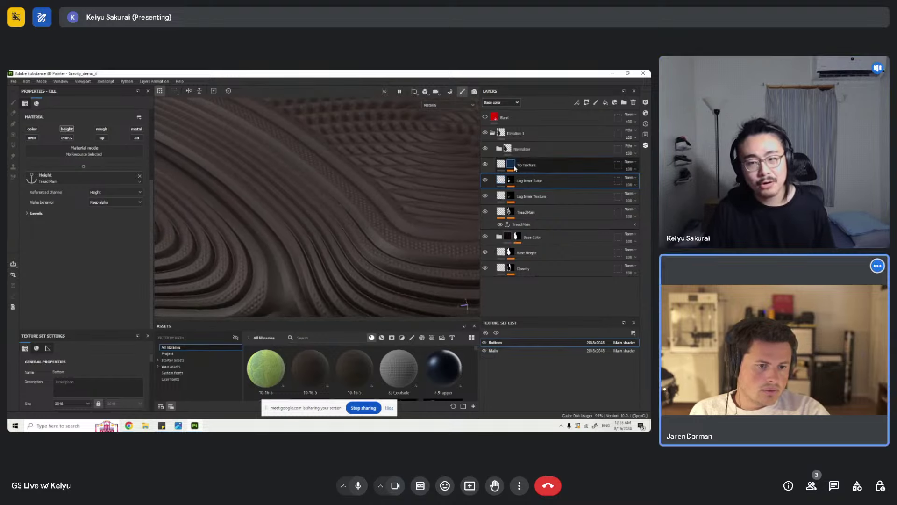
# - Isolate the Tread Main mask, return to the layer's height fill and examine the ridges in the material view
pyautogui.keyDown('alt'); pyautogui.click(511, 210); pyautogui.keyUp('alt')
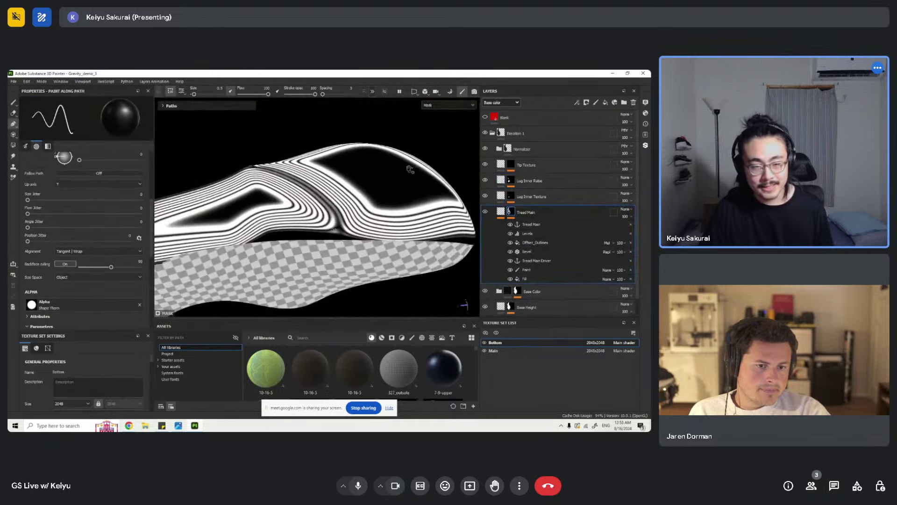
pyautogui.keyDown('alt'); pyautogui.moveTo(420, 167); pyautogui.dragTo(331, 217); pyautogui.keyUp('alt')
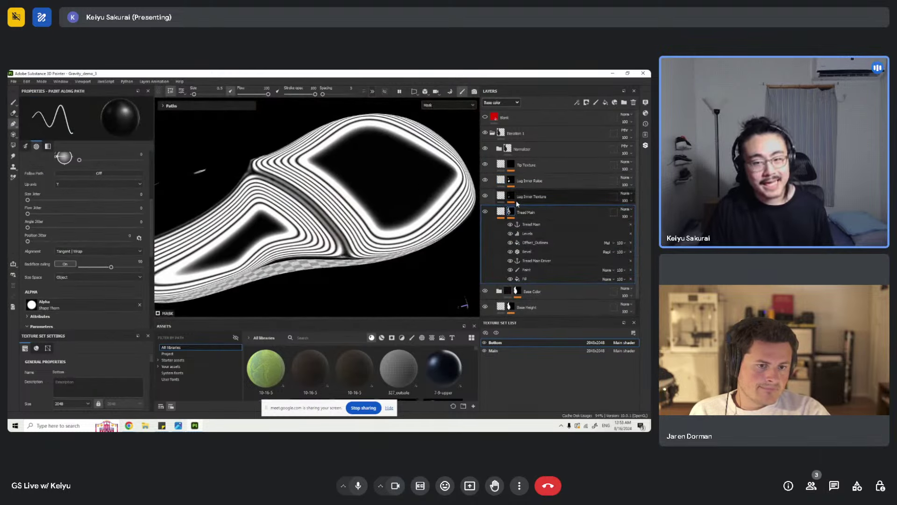
pyautogui.click(501, 212)
pyautogui.keyDown('alt'); pyautogui.moveTo(332, 214); pyautogui.dragTo(359, 200, button='right'); pyautogui.keyUp('alt')
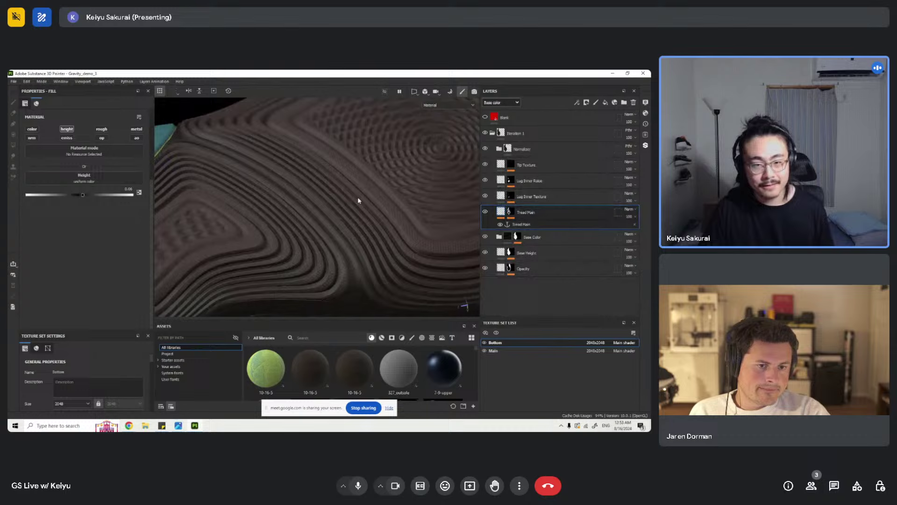
pyautogui.click(487, 213)
# - Isolate the Tip Texture mask with Circles, Histogram Scan and Blur turned off, and examine its Fill referencing the Tread Main anchor
pyautogui.click(510, 165)
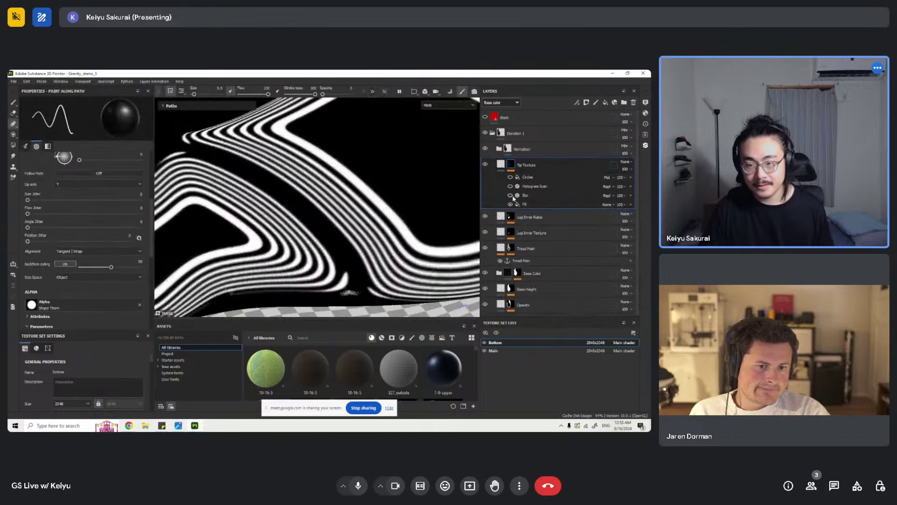
pyautogui.click(525, 205)
pyautogui.scroll(3, 397, 229)
pyautogui.scroll(-3, 253, 180)
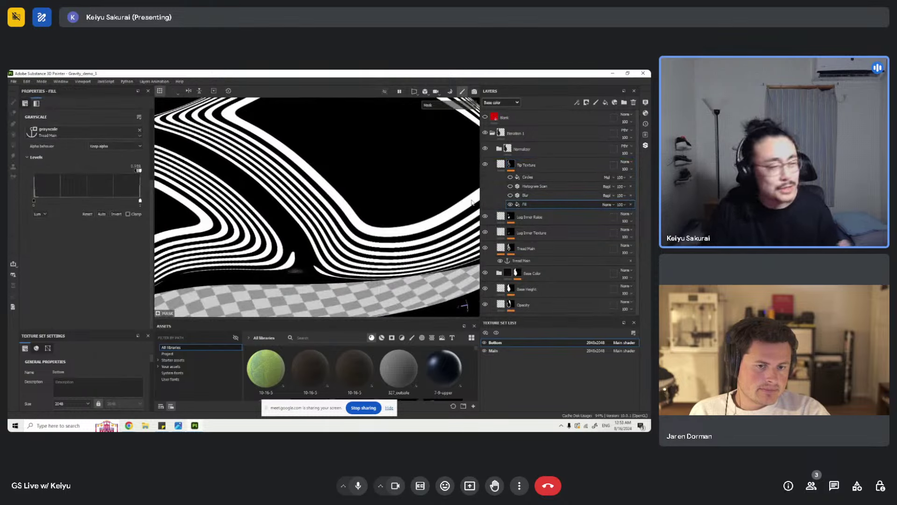
pyautogui.scroll(3, 323, 244)
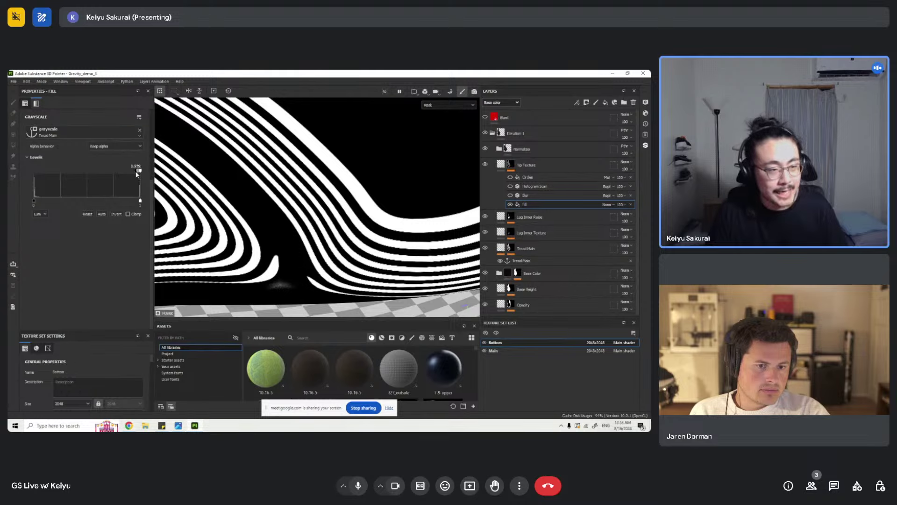
pyautogui.scroll(-2, 251, 193)
pyautogui.scroll(4, 360, 208)
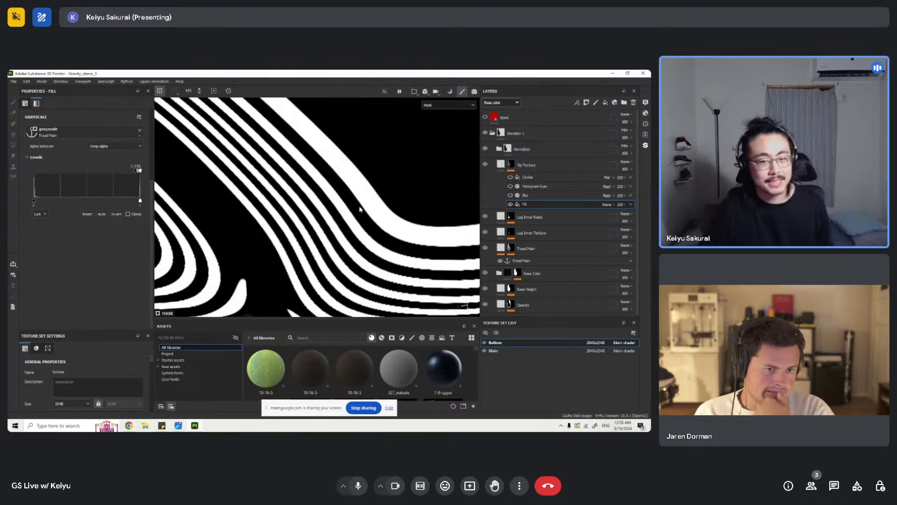
pyautogui.scroll(-3, 360, 209)
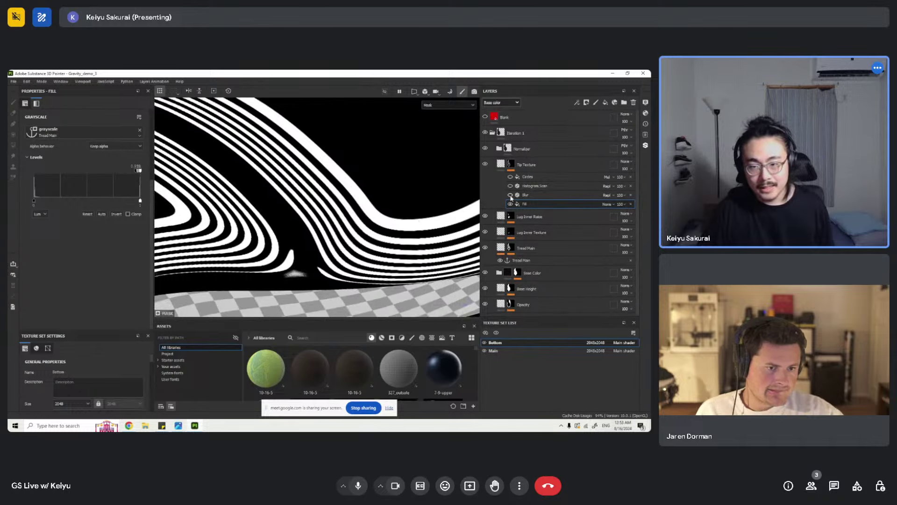
# - Re-enable Blur and Histogram Scan on the Tip Texture mask and inspect the narrowed ridge lines up close
pyautogui.click(510, 195)
pyautogui.click(511, 185)
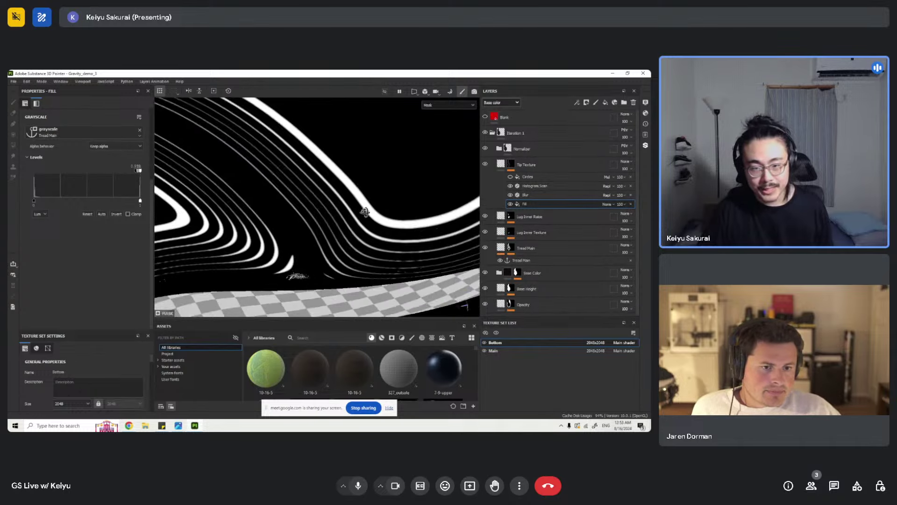
pyautogui.keyDown('alt'); pyautogui.moveTo(365, 213); pyautogui.dragTo(366, 237); pyautogui.keyUp('alt')
pyautogui.scroll(-3, 366, 237)
pyautogui.scroll(5, 366, 237)
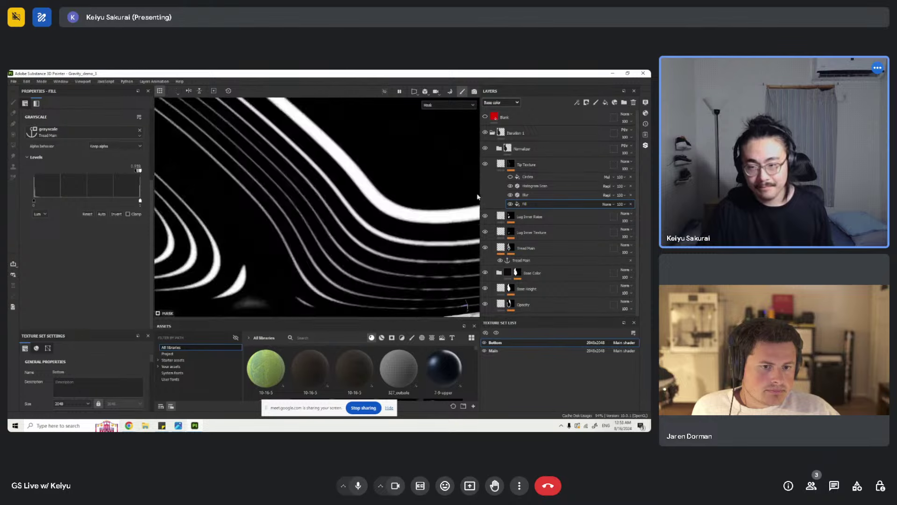
pyautogui.scroll(-3, 386, 215)
pyautogui.scroll(5, 456, 215)
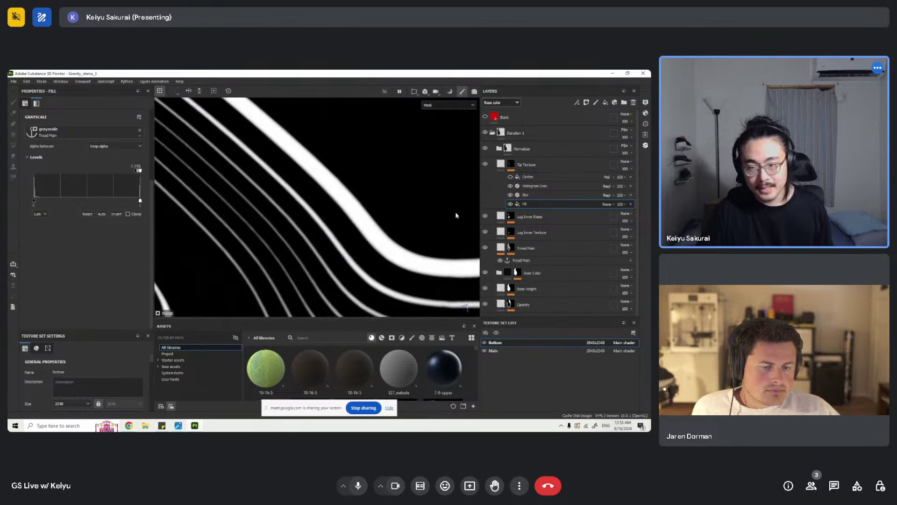
# - Re-enable the Circles fill on the Tip Texture mask and view the dotted ridge tips in the full material
pyautogui.click(511, 176)
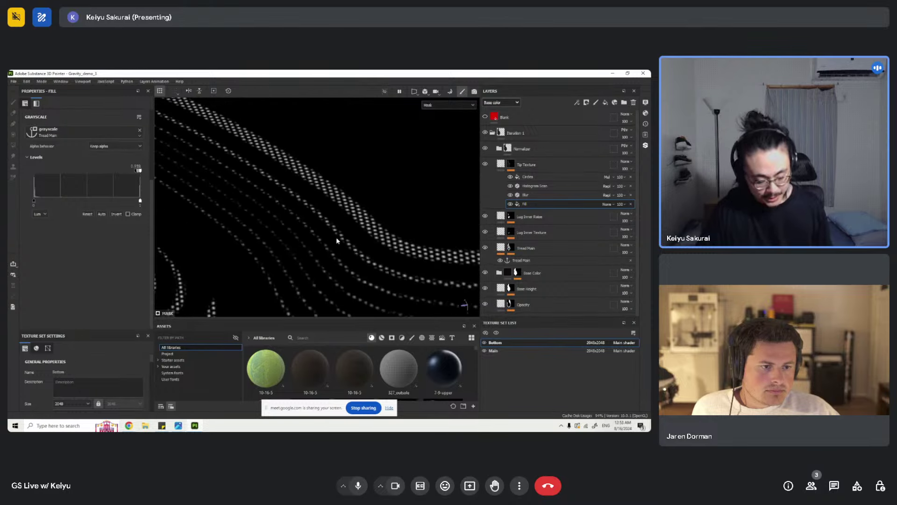
pyautogui.press('m')
pyautogui.keyDown('alt'); pyautogui.moveTo(349, 204); pyautogui.dragTo(300, 255); pyautogui.keyUp('alt')
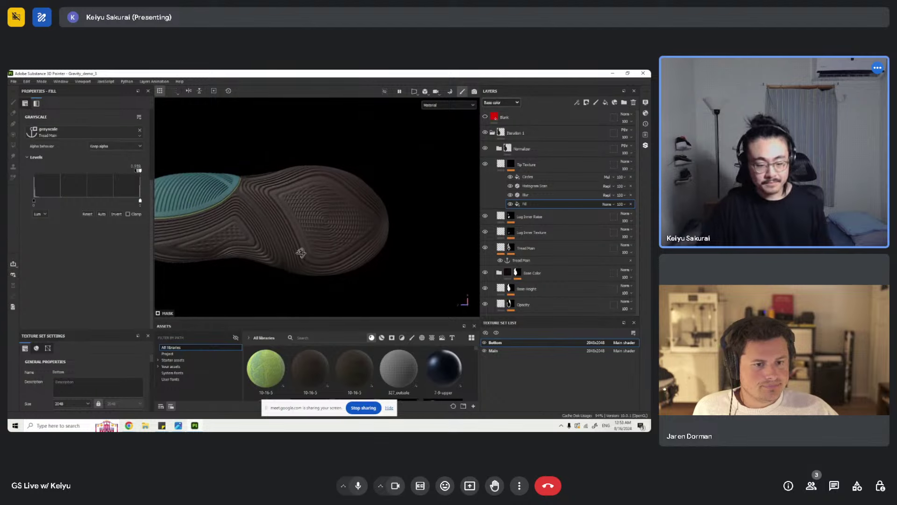
# - Open the Tip Texture layer's height fill properties and expand the Normalizer folder
pyautogui.click(502, 164)
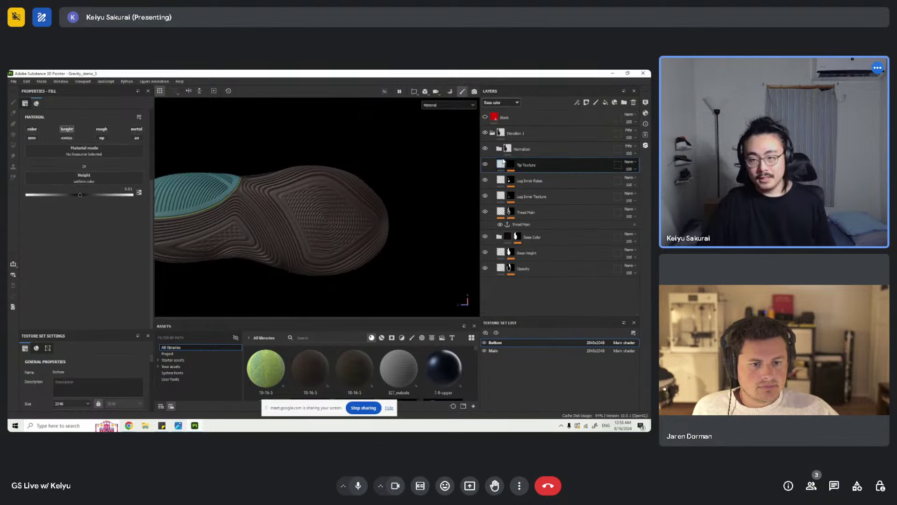
pyautogui.click(499, 149)
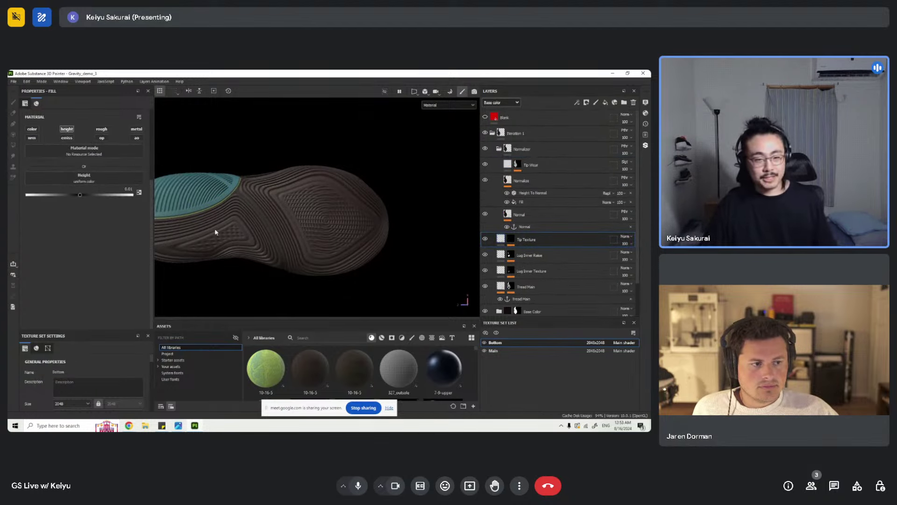
# - Examine the tread's ridge lines and dotted tip texture up close from several angles, including a low profile view
pyautogui.keyDown('alt'); pyautogui.moveTo(216, 231); pyautogui.dragTo(281, 185, button='right'); pyautogui.keyUp('alt')
pyautogui.keyDown('alt'); pyautogui.moveTo(280, 185); pyautogui.dragTo(282, 181); pyautogui.keyUp('alt')
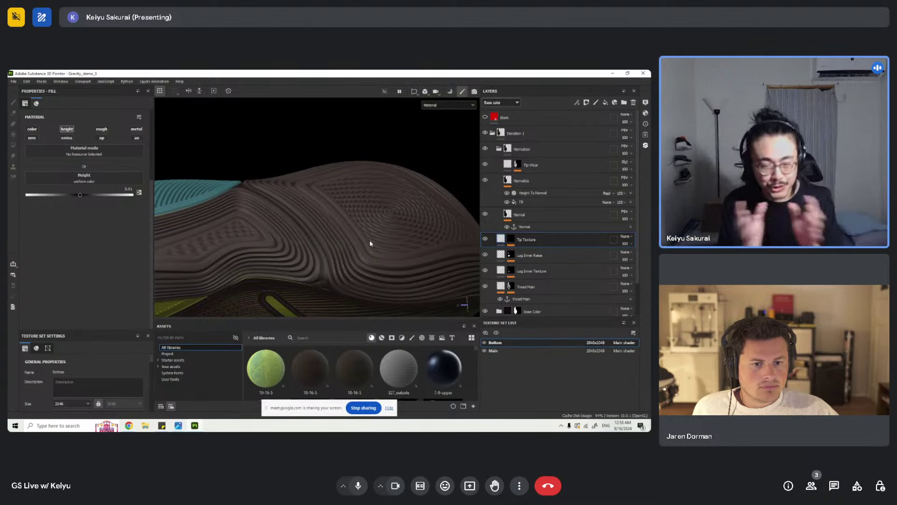
pyautogui.keyDown('alt'); pyautogui.moveTo(363, 239); pyautogui.dragTo(331, 242); pyautogui.keyUp('alt')
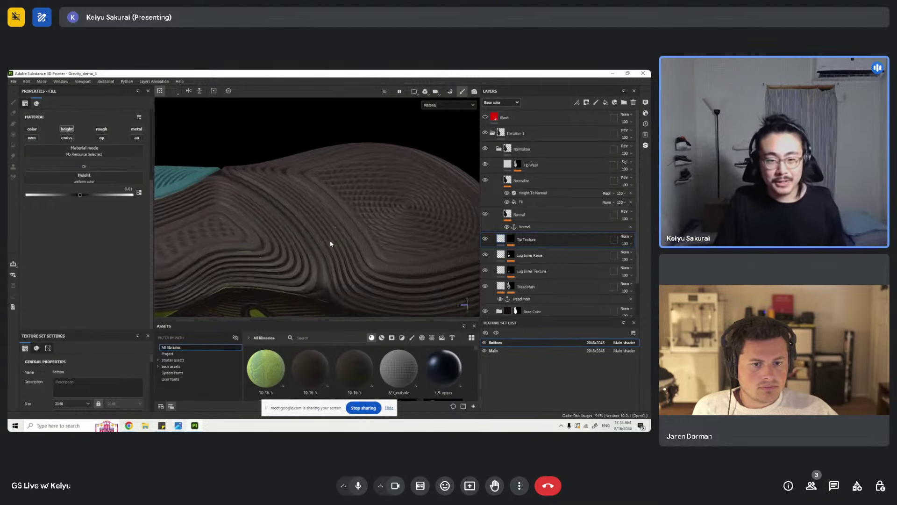
pyautogui.keyDown('alt'); pyautogui.moveTo(331, 243); pyautogui.dragTo(385, 229, button='right'); pyautogui.keyUp('alt')
pyautogui.keyDown('alt'); pyautogui.moveTo(384, 229); pyautogui.dragTo(332, 237); pyautogui.keyUp('alt')
pyautogui.keyDown('alt'); pyautogui.moveTo(333, 237); pyautogui.dragTo(369, 225, button='right'); pyautogui.keyUp('alt')
pyautogui.keyDown('alt'); pyautogui.moveTo(369, 224); pyautogui.dragTo(295, 196); pyautogui.keyUp('alt')
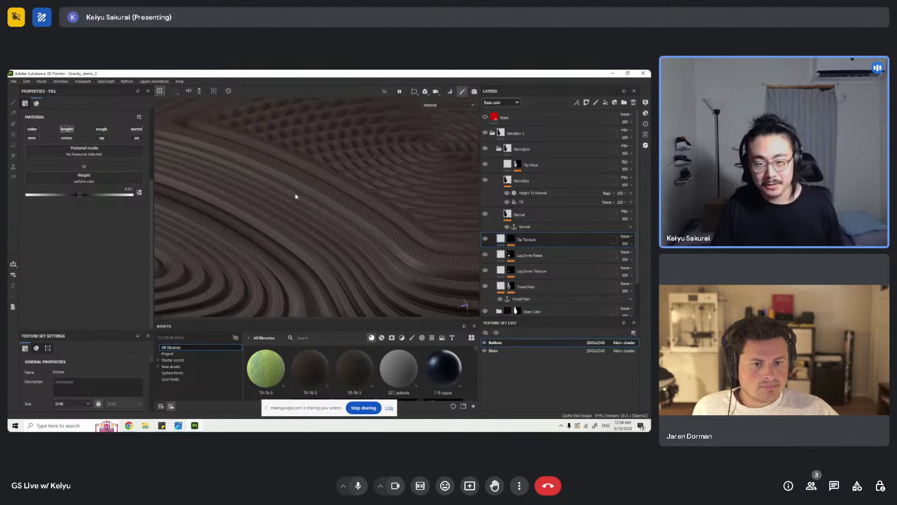
pyautogui.scroll(-5, 295, 200)
pyautogui.scroll(5, 294, 205)
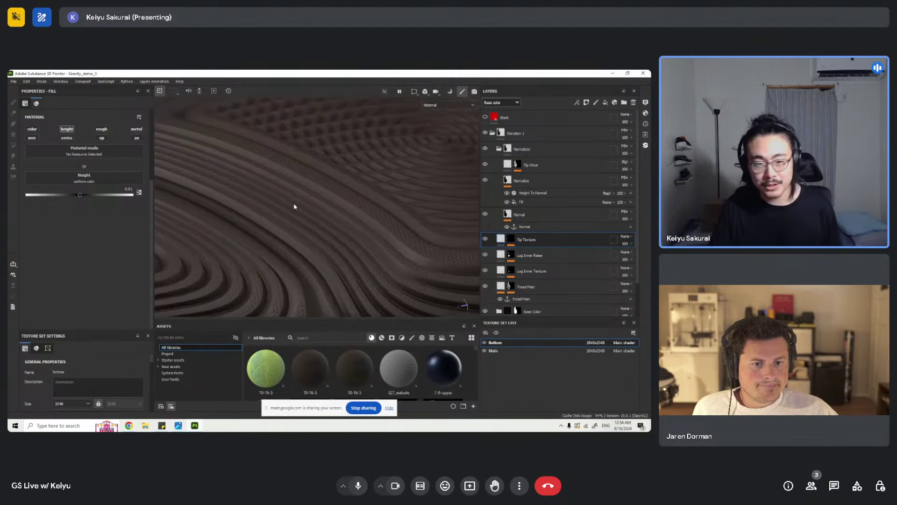
pyautogui.keyDown('alt'); pyautogui.moveTo(294, 204); pyautogui.dragTo(292, 225); pyautogui.keyUp('alt')
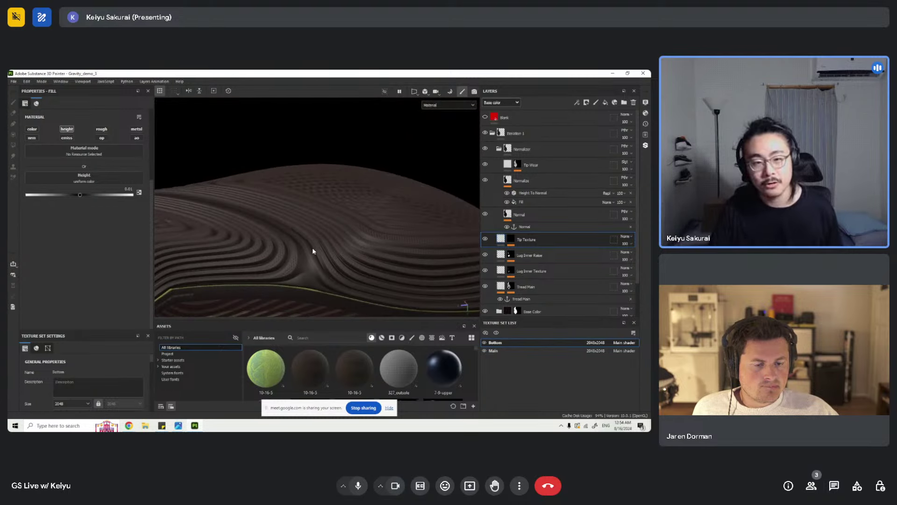
pyautogui.scroll(5, 327, 238)
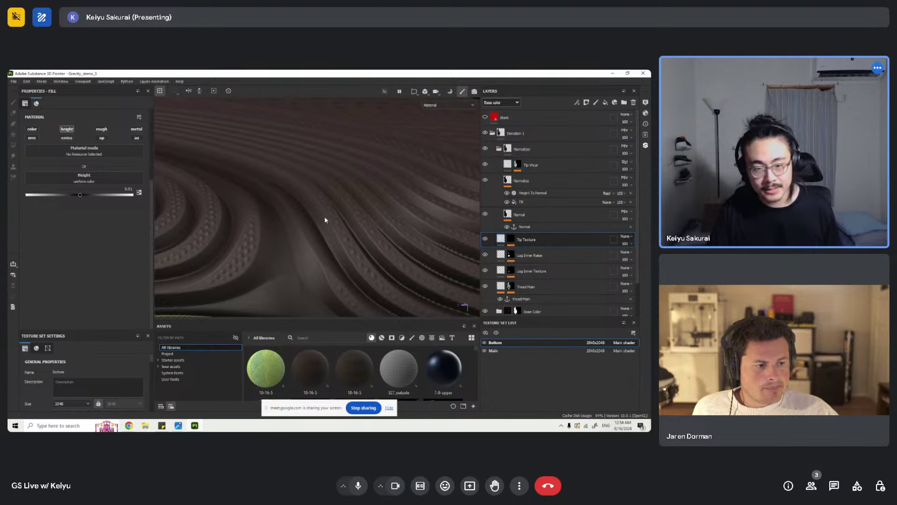
# - Select the Tip Wear layer's color fill and inspect the worn ridge tips from low and overhead angles
pyautogui.click(507, 164)
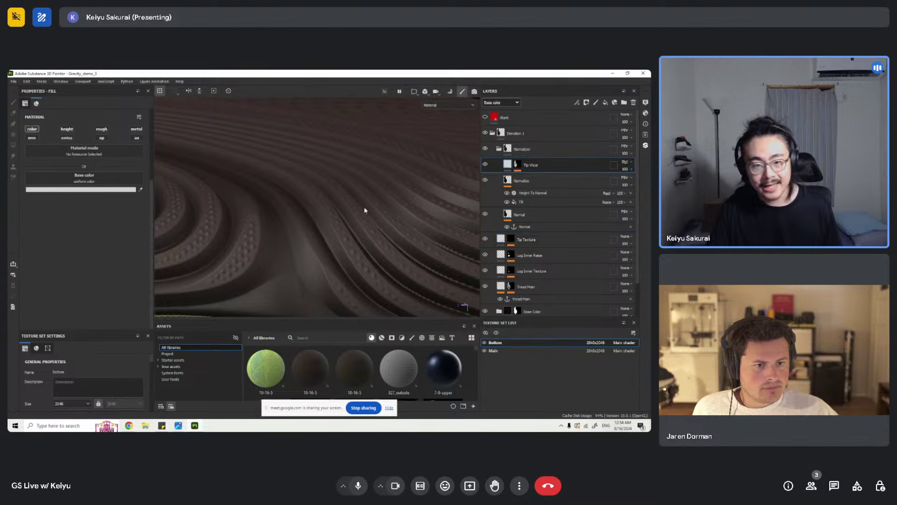
pyautogui.keyDown('alt'); pyautogui.moveTo(365, 210); pyautogui.dragTo(307, 178); pyautogui.keyUp('alt')
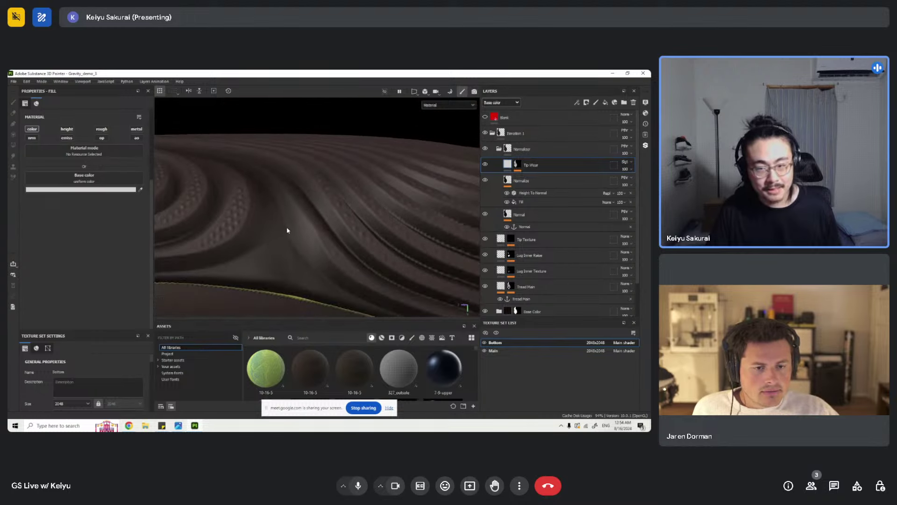
pyautogui.keyDown('alt'); pyautogui.moveTo(287, 228); pyautogui.dragTo(274, 212); pyautogui.keyUp('alt')
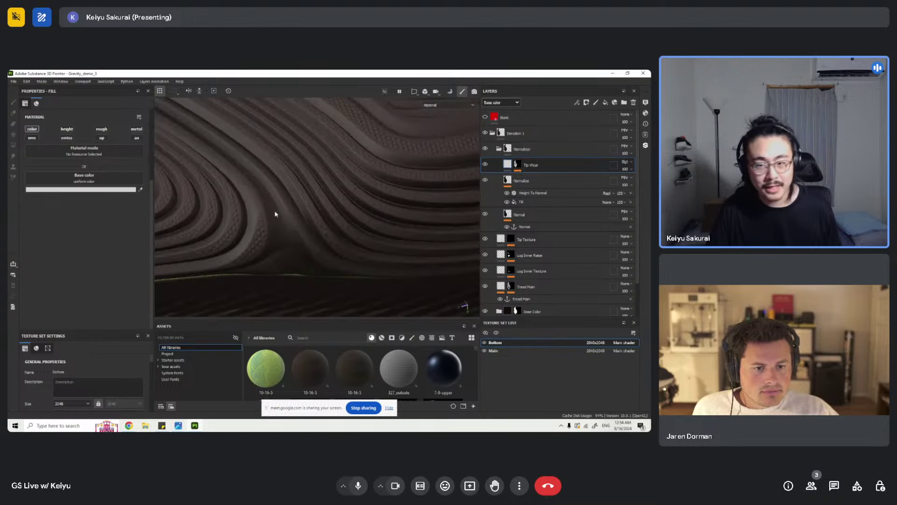
# - Isolate the Tip Wear mask and compare it with Histogram Scan turned off and back on
pyautogui.keyDown('alt'); pyautogui.click(520, 164); pyautogui.keyUp('alt')
pyautogui.scroll(-5, 366, 214)
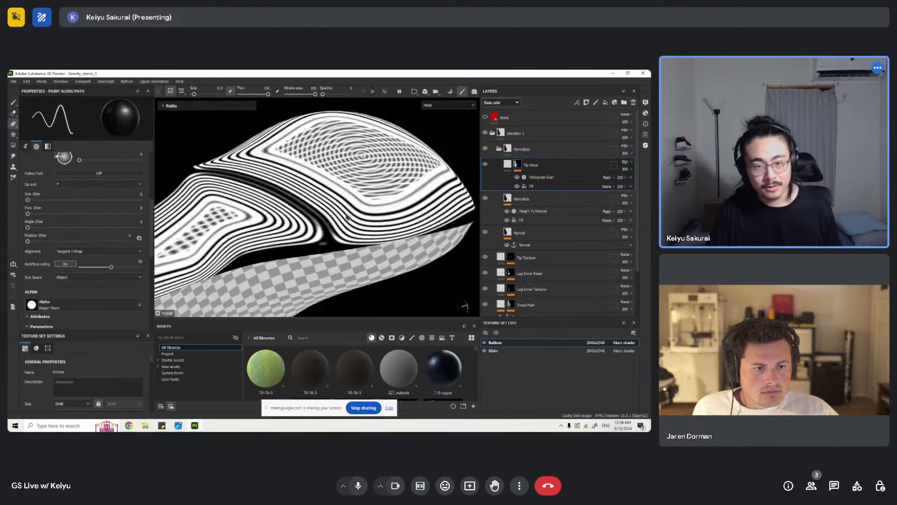
pyautogui.keyDown('alt'); pyautogui.moveTo(323, 187); pyautogui.dragTo(274, 199); pyautogui.keyUp('alt')
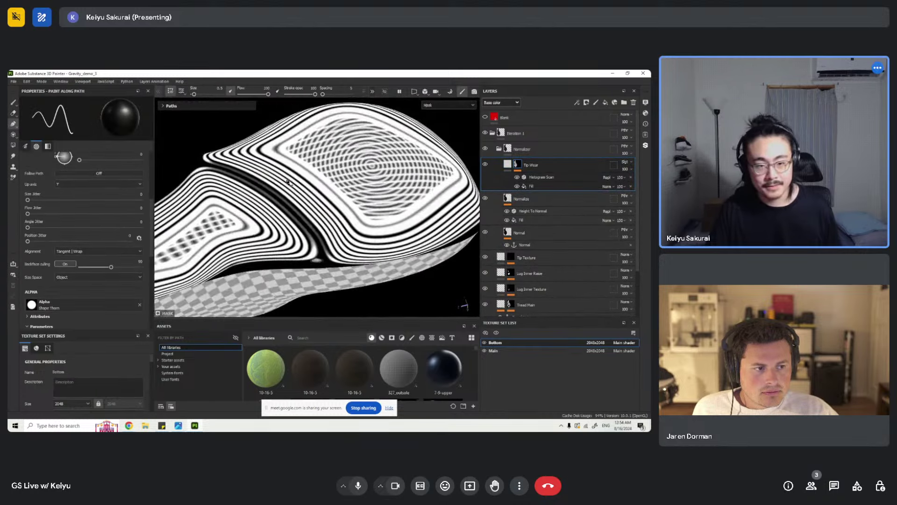
pyautogui.click(518, 177)
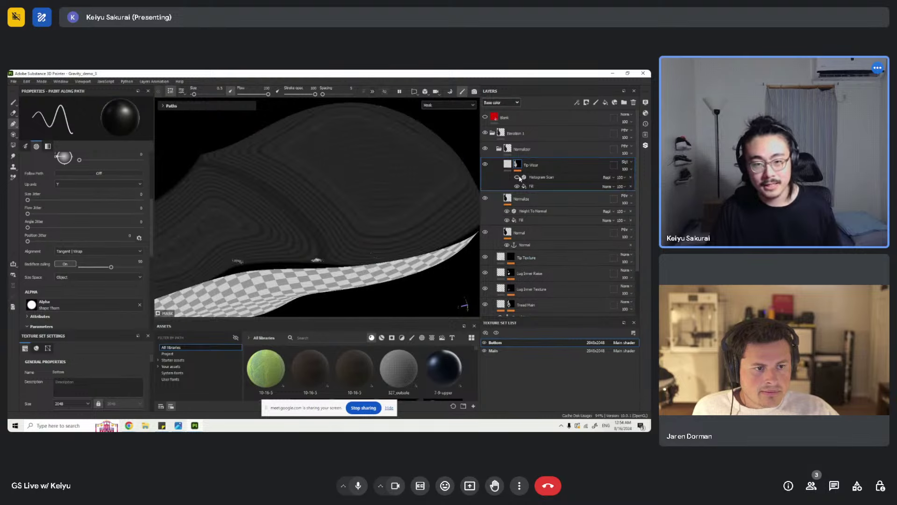
pyautogui.click(517, 177)
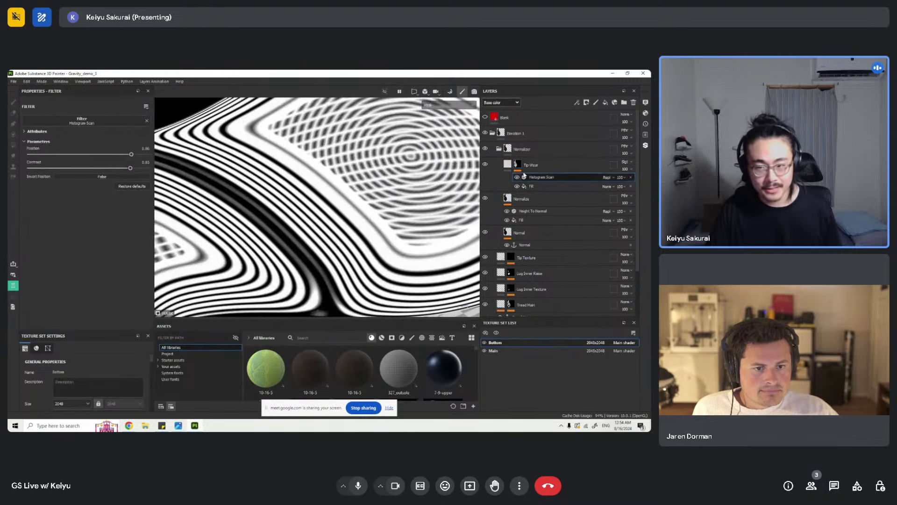
# - Return to the Tip Wear fill in material view and check its base color and blending mode options without changing them
pyautogui.click(511, 166)
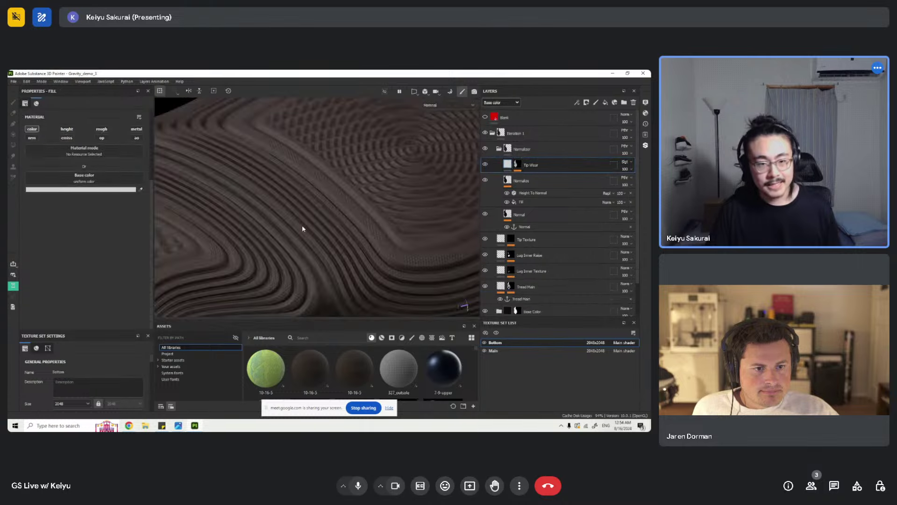
pyautogui.click(117, 192)
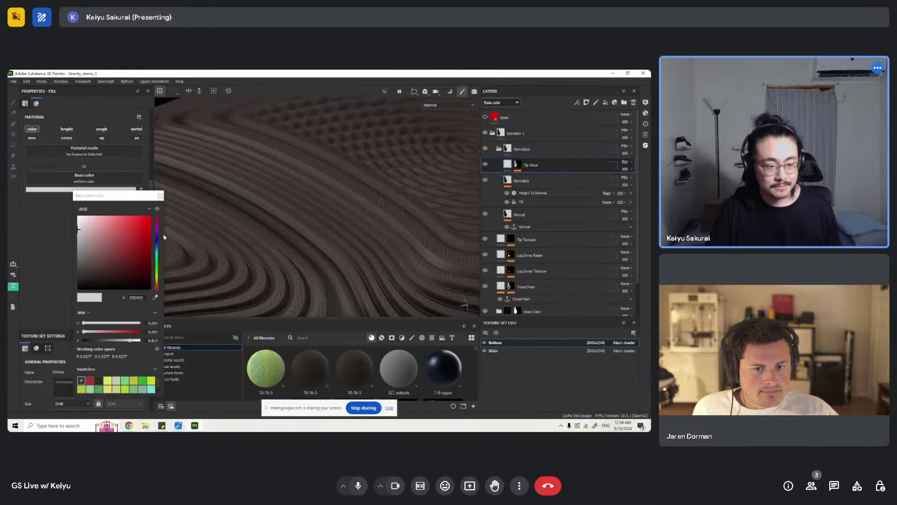
pyautogui.click(203, 209)
pyautogui.click(627, 162)
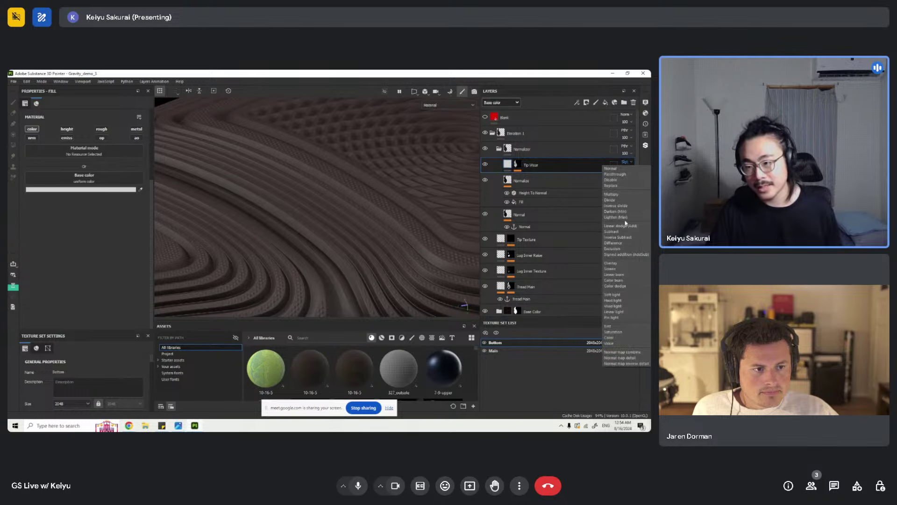
pyautogui.click(399, 217)
pyautogui.scroll(3, 372, 217)
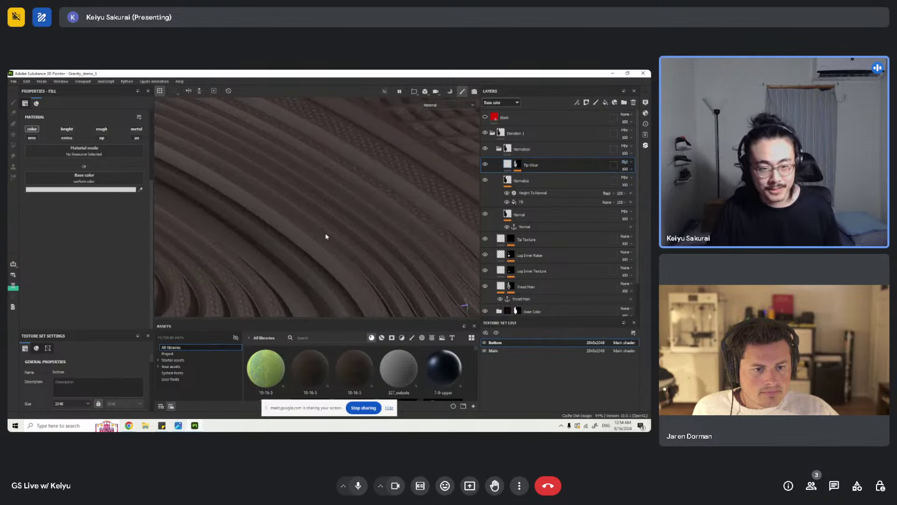
pyautogui.keyDown('alt'); pyautogui.moveTo(327, 236); pyautogui.dragTo(332, 262); pyautogui.keyUp('alt')
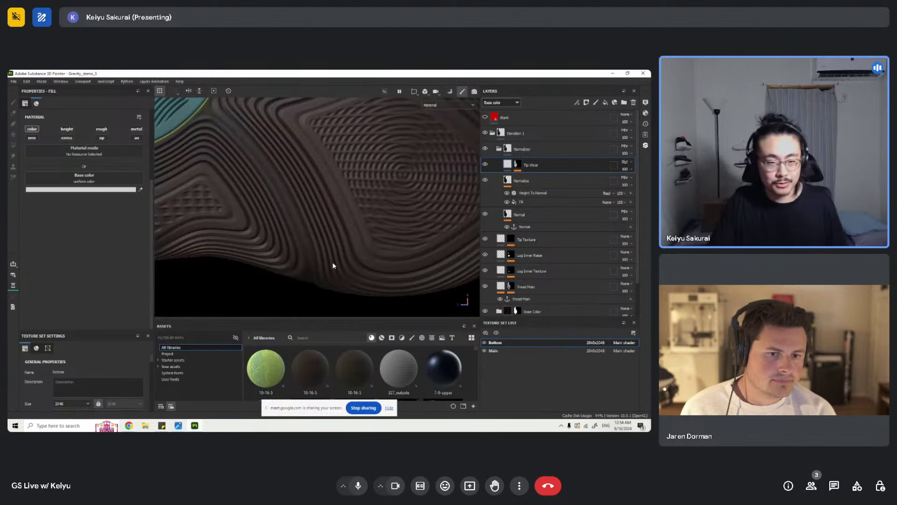
# - Save the project and view the tread ridges at a low angle
pyautogui.hotkey('ctrl', 's')
pyautogui.keyDown('alt'); pyautogui.moveTo(393, 164); pyautogui.dragTo(268, 218); pyautogui.keyUp('alt')
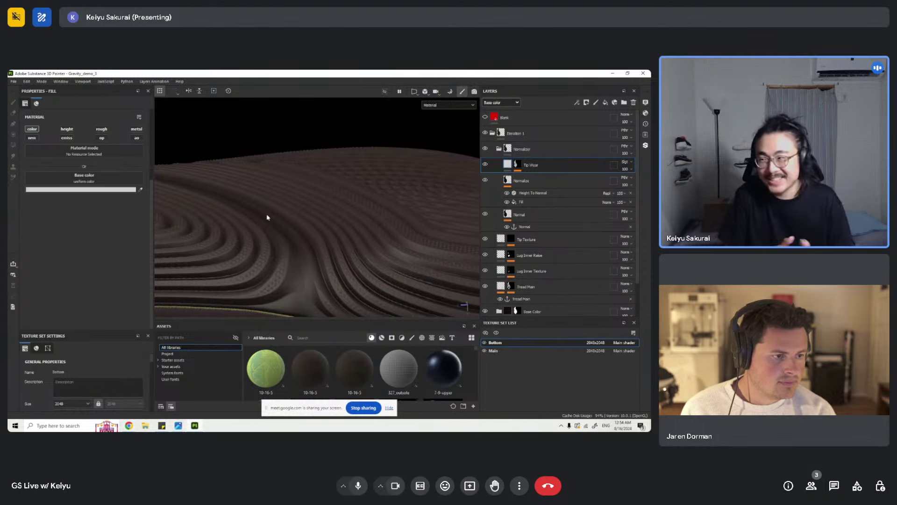
pyautogui.keyDown('alt'); pyautogui.moveTo(282, 204); pyautogui.dragTo(262, 271); pyautogui.keyUp('alt')
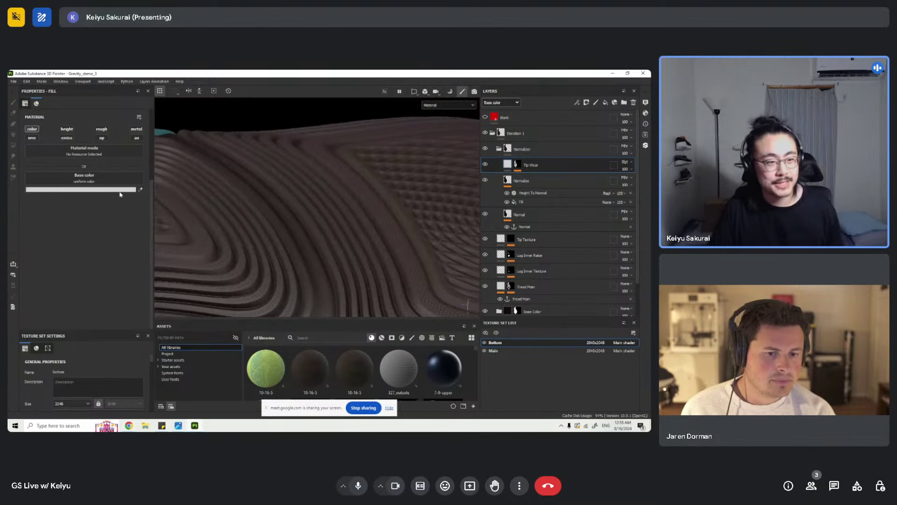
# - Try a different base color on the Tip Wear fill and undo the change
pyautogui.click(119, 190)
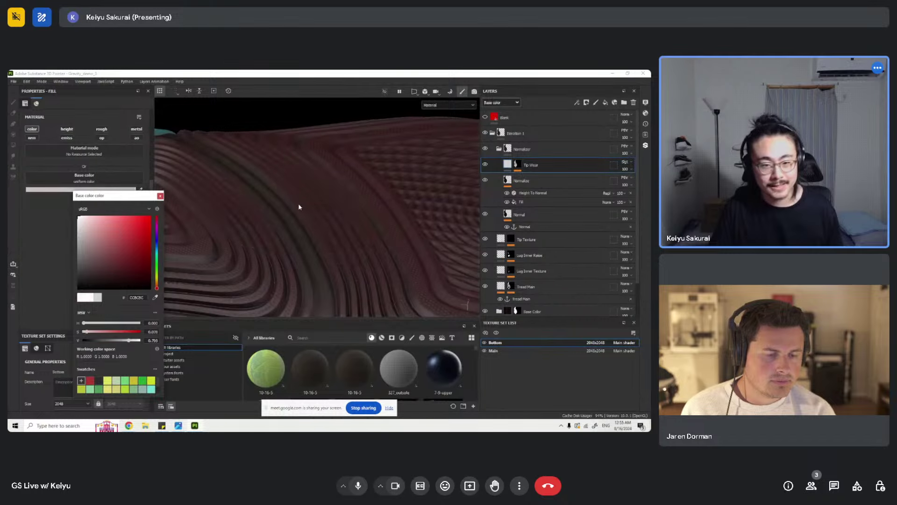
pyautogui.moveTo(316, 230)
pyautogui.keyDown('alt'); pyautogui.mouseDown()
pyautogui.moveTo(326, 243)
pyautogui.moveTo(327, 199)
pyautogui.moveTo(323, 277)
pyautogui.moveTo(321, 213)
pyautogui.mouseUp(); pyautogui.keyUp('alt')
pyautogui.hotkey('ctrl', 'z')
pyautogui.click(160, 196)
# - Collapse the Normalizer folder and bring the shoe's side profile into view
pyautogui.click(518, 149)
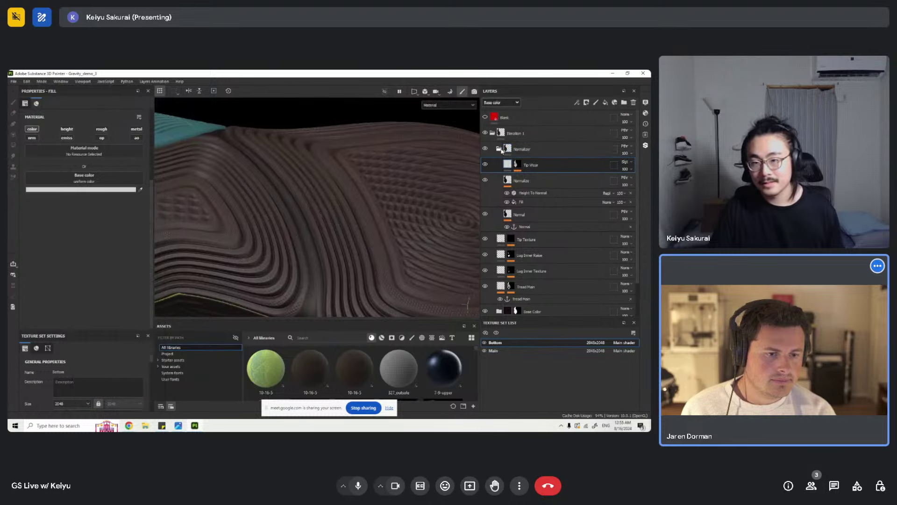
pyautogui.click(498, 148)
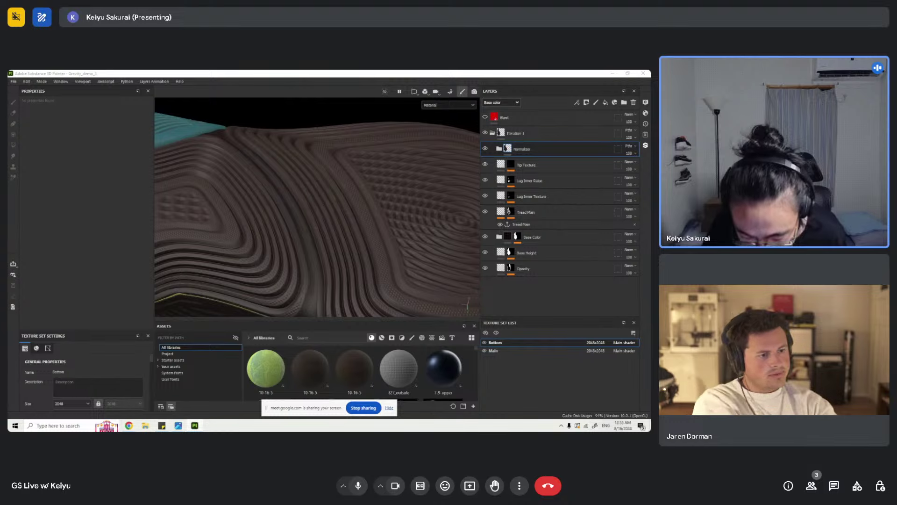
pyautogui.moveTo(335, 189)
pyautogui.keyDown('alt'); pyautogui.mouseDown()
pyautogui.moveTo(327, 287)
pyautogui.moveTo(329, 250)
pyautogui.moveTo(332, 260)
pyautogui.mouseUp(); pyautogui.keyUp('alt')
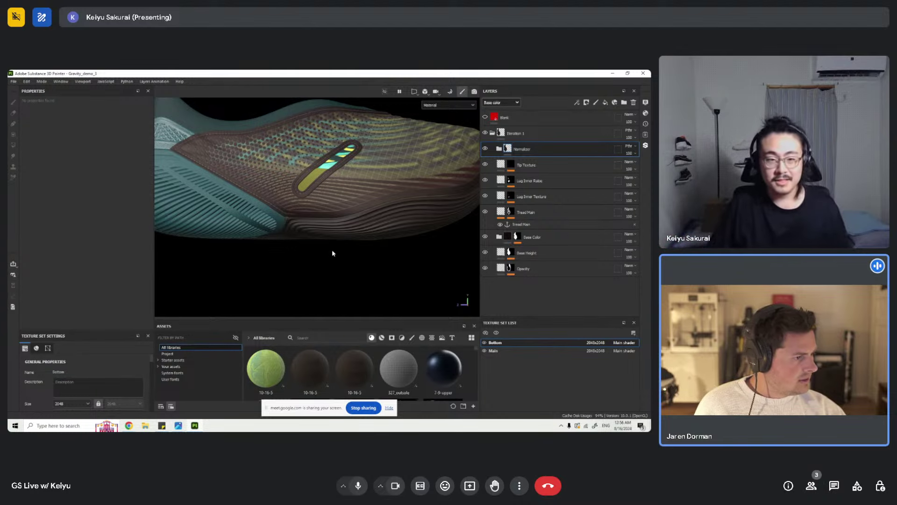
pyautogui.scroll(-4, 331, 264)
pyautogui.moveTo(331, 226)
pyautogui.keyDown('alt'); pyautogui.mouseDown()
pyautogui.moveTo(337, 170)
pyautogui.moveTo(345, 194)
pyautogui.moveTo(331, 226)
pyautogui.mouseUp(); pyautogui.keyUp('alt')
pyautogui.scroll(3, 331, 224)
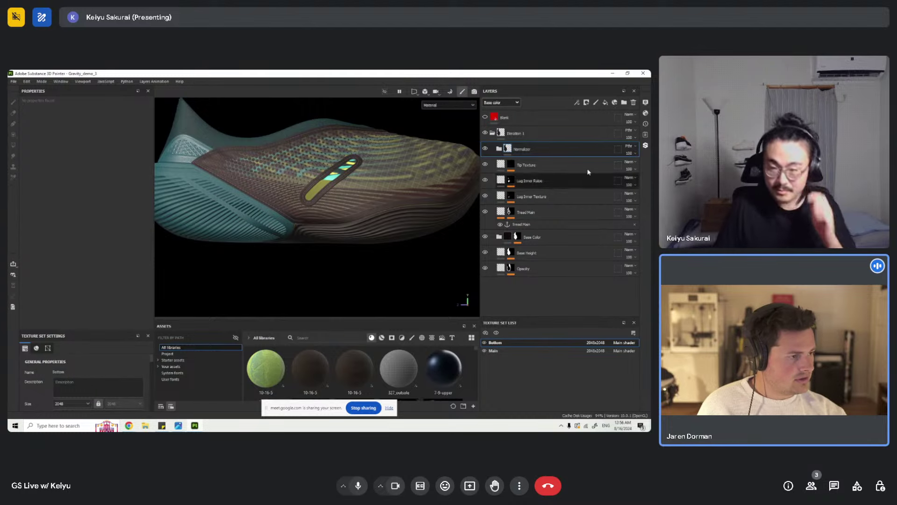
# - Collapse the Iteration 1 folder, switch to the Main texture set and locate the mask layers in its Base Masks folder
pyautogui.click(493, 133)
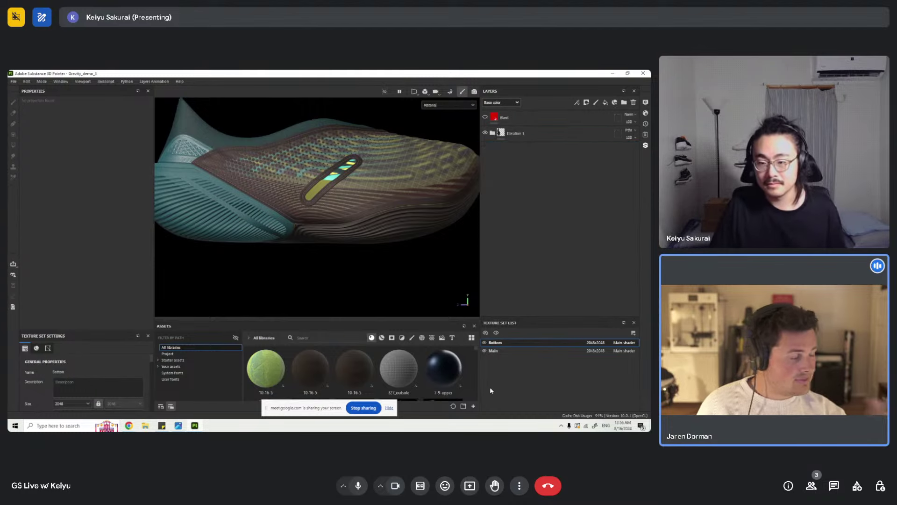
pyautogui.click(502, 351)
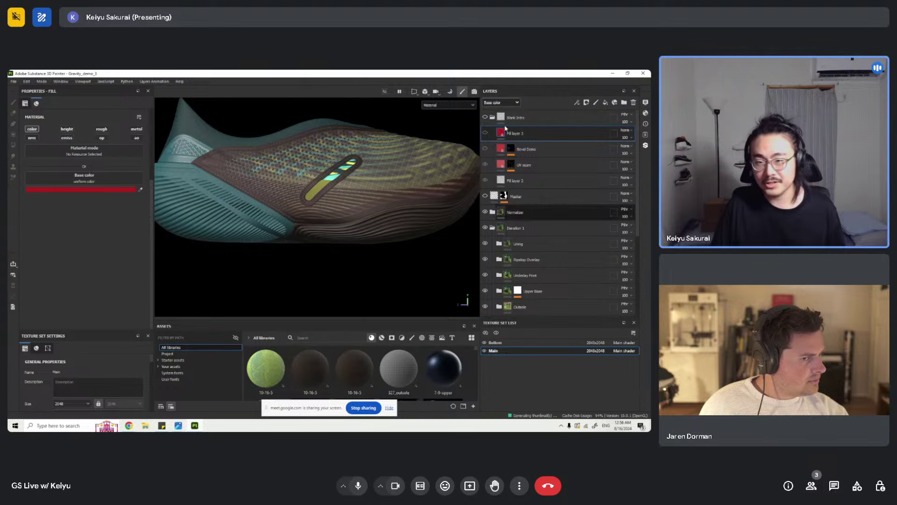
pyautogui.scroll(-5, 500, 154)
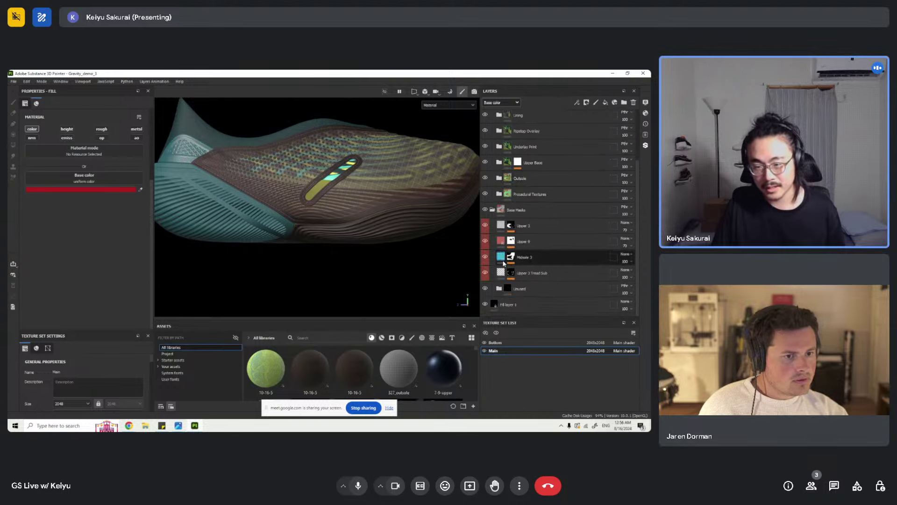
pyautogui.click(492, 209)
pyautogui.click(492, 275)
pyautogui.scroll(-3, 511, 199)
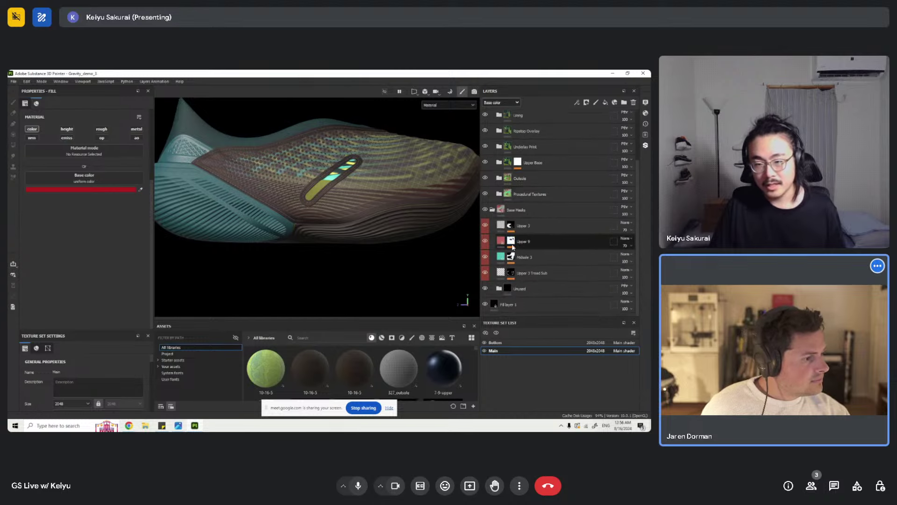
# - View the Upper 9 mask in isolation, followed by the Upper 3 mask with its effect stack
pyautogui.keyDown('alt'); pyautogui.click(511, 241); pyautogui.keyUp('alt')
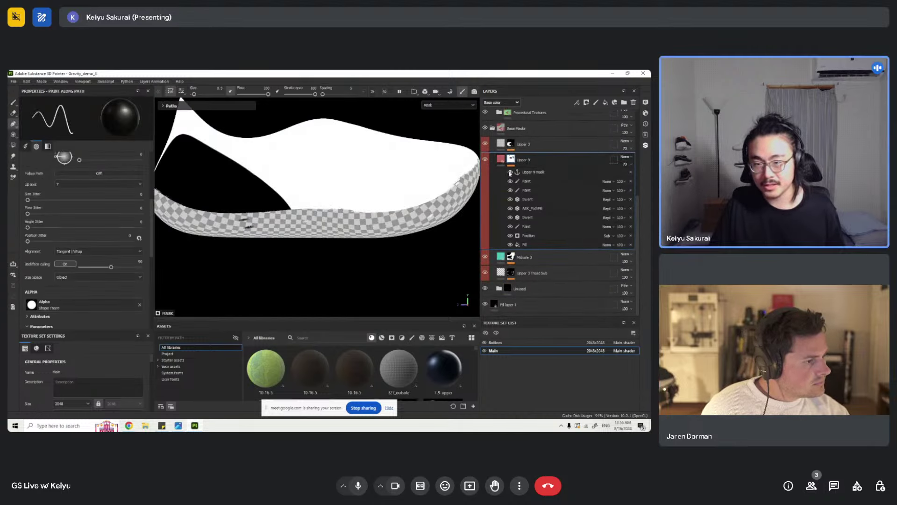
pyautogui.keyDown('alt'); pyautogui.click(511, 159); pyautogui.keyUp('alt')
pyautogui.click(512, 225)
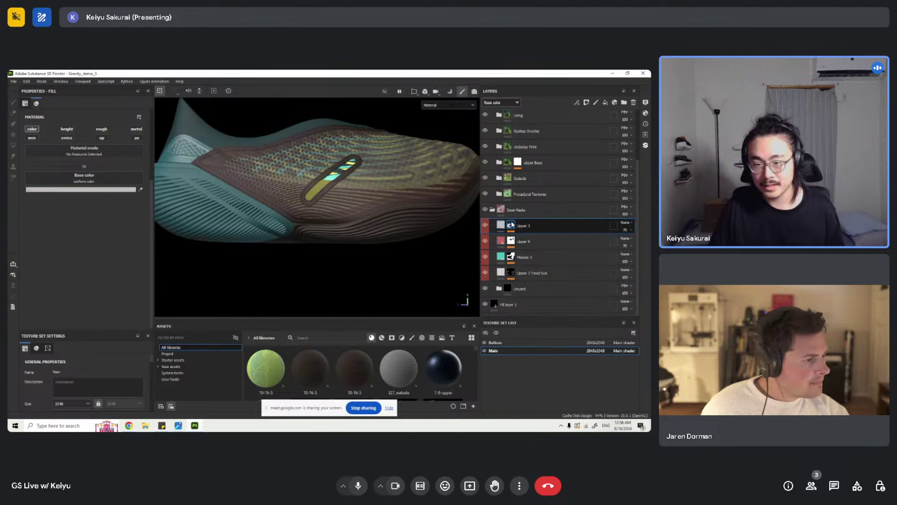
pyautogui.keyDown('alt'); pyautogui.click(511, 225); pyautogui.keyUp('alt')
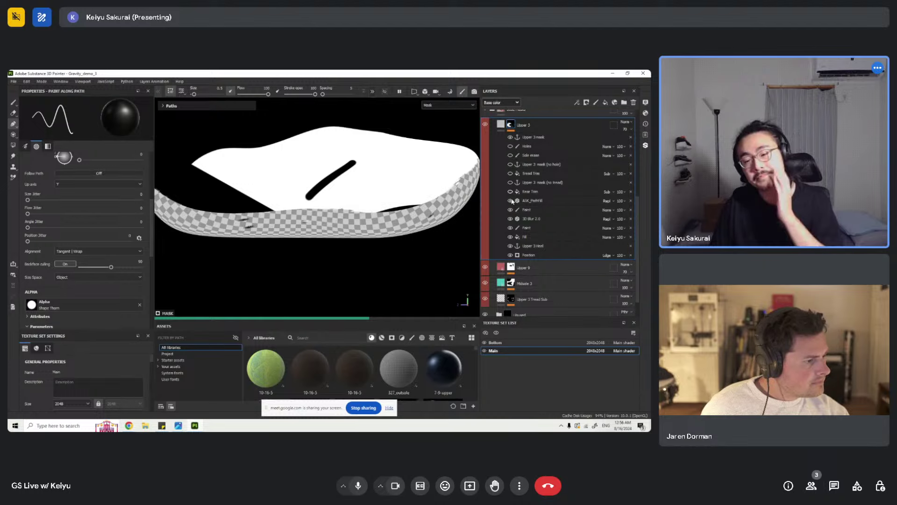
# - Switch off the path fill, paint and blur effects in the Upper 3 mask one by one to inspect how it is built up
pyautogui.click(510, 201)
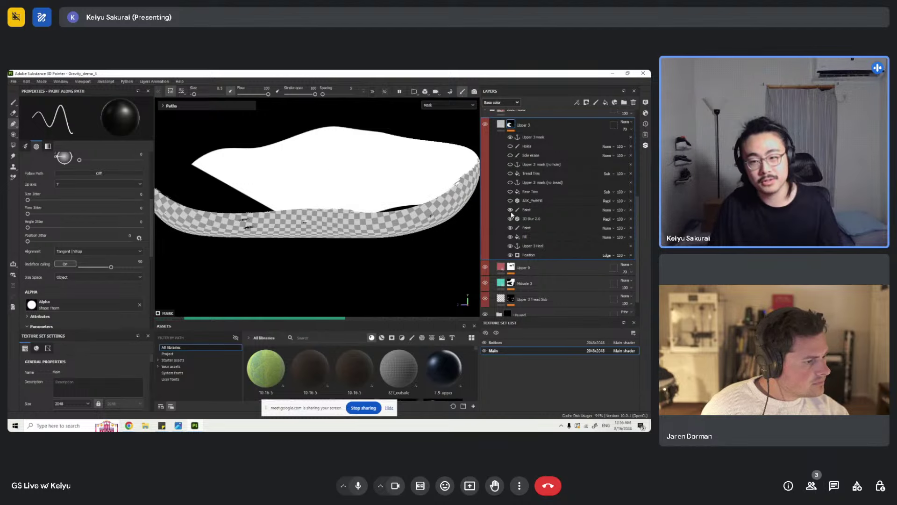
pyautogui.click(511, 238)
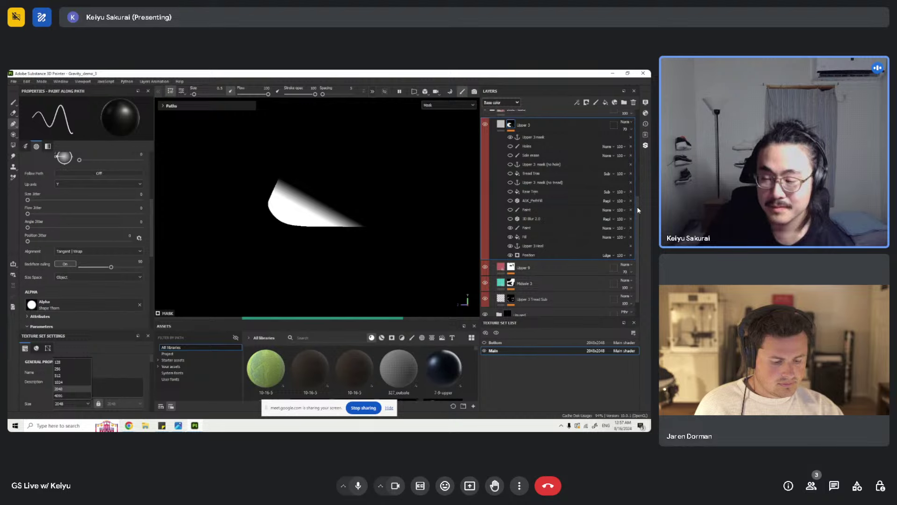
pyautogui.click(66, 407)
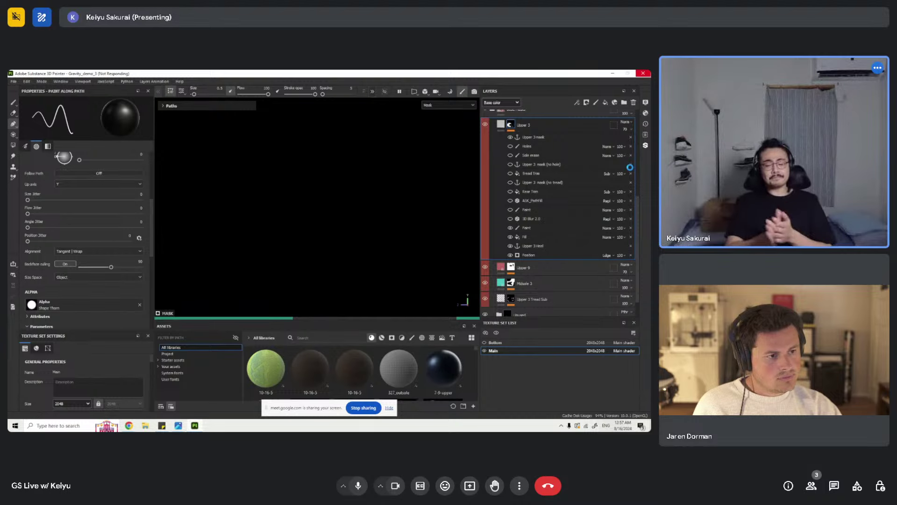
pyautogui.click(603, 183)
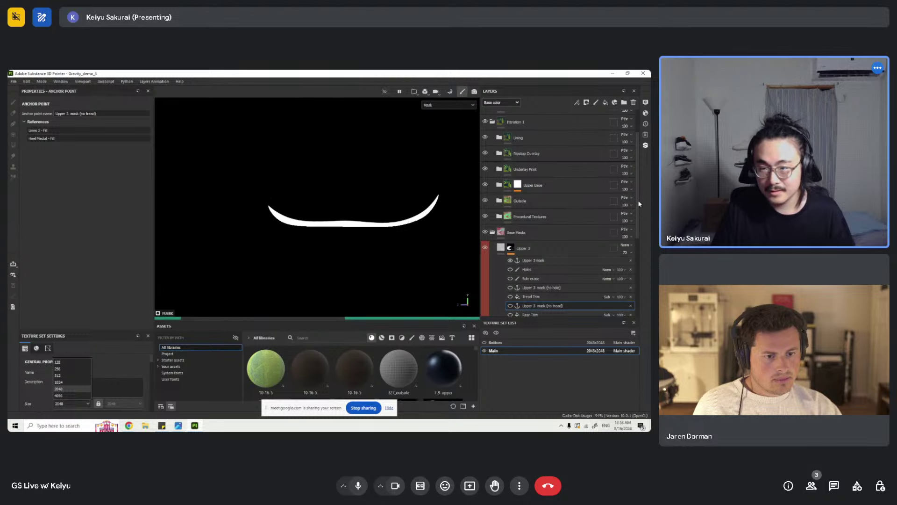
# - Add a color-only fill layer at the top of the layer stack, with a black mask containing a paint effect
pyautogui.scroll(2, 640, 204)
pyautogui.click(562, 119)
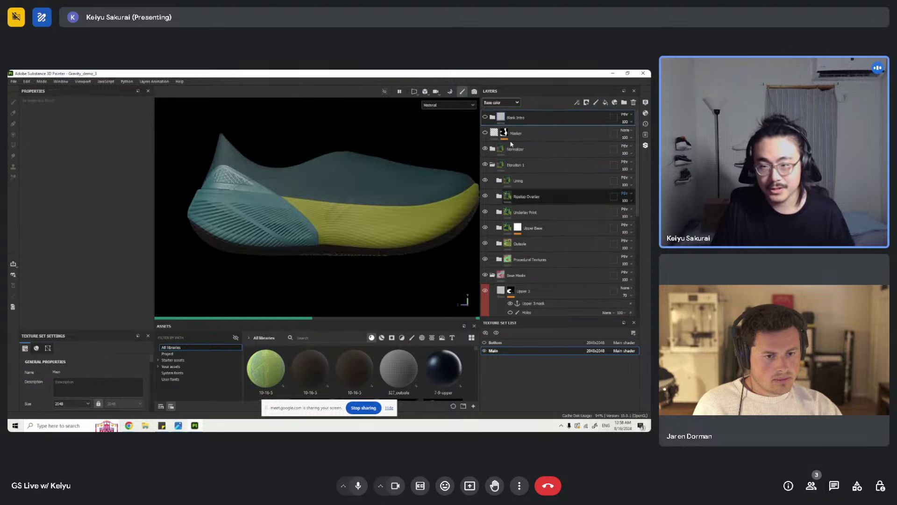
pyautogui.click(605, 103)
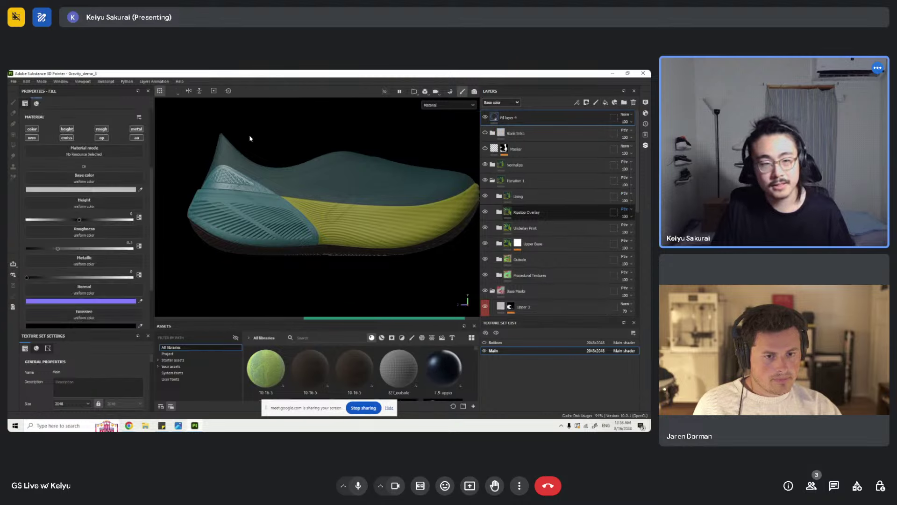
pyautogui.rightClick(526, 118)
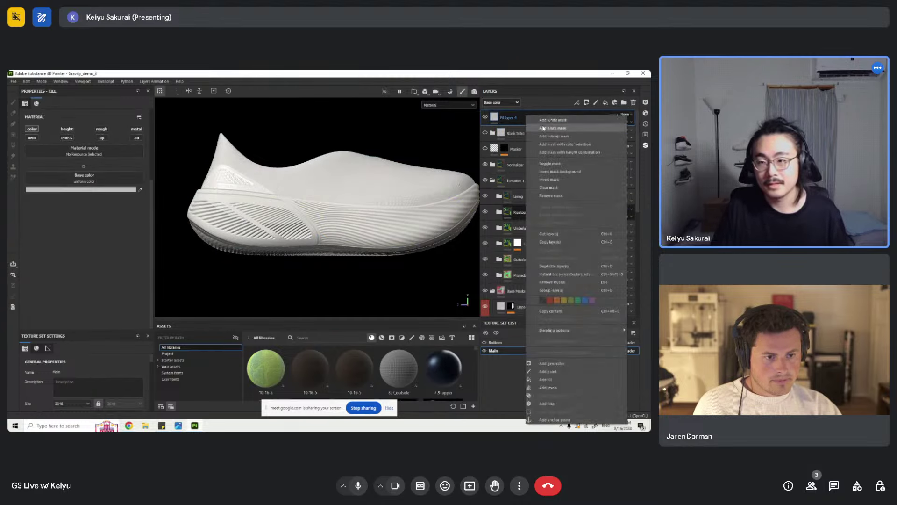
pyautogui.click(537, 138)
pyautogui.rightClick(505, 116)
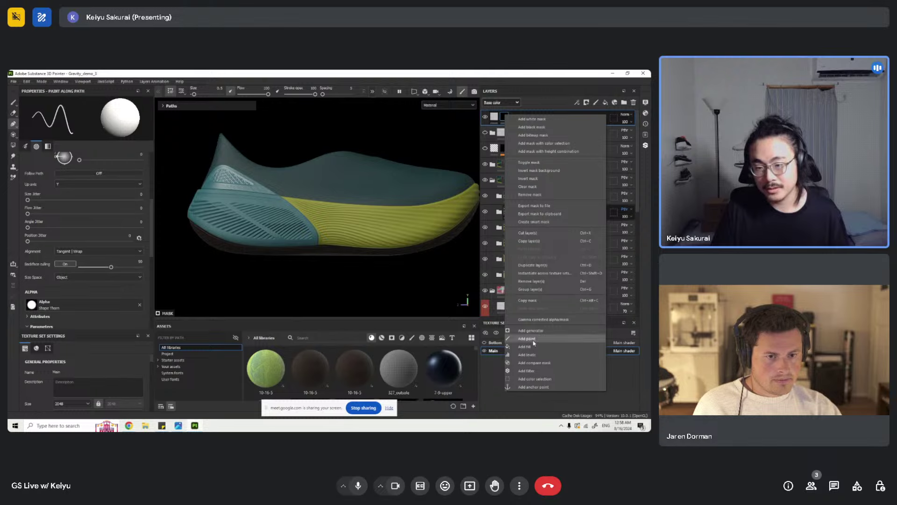
pyautogui.click(527, 338)
# - Try a freehand brush stroke on the new layer's mask in mask view and undo it
pyautogui.scroll(2, 312, 194)
pyautogui.press('b')
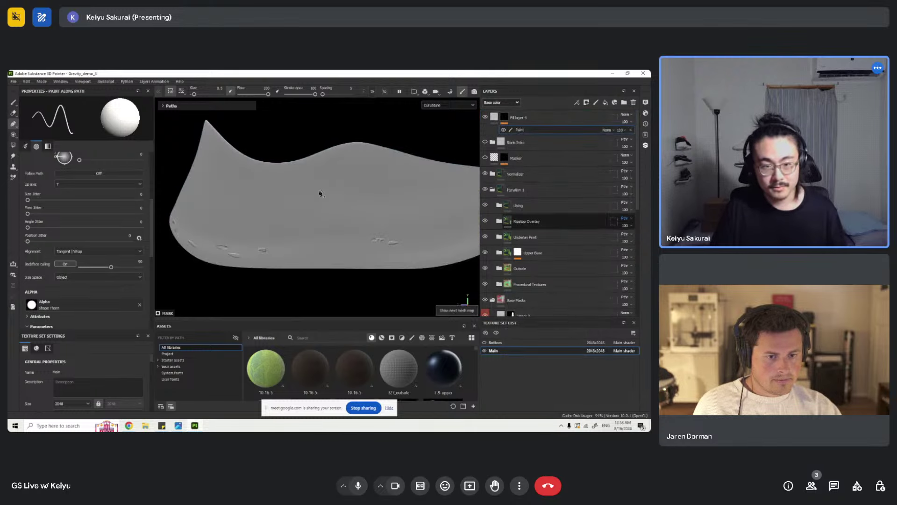
pyautogui.press('m')
pyautogui.press('c')
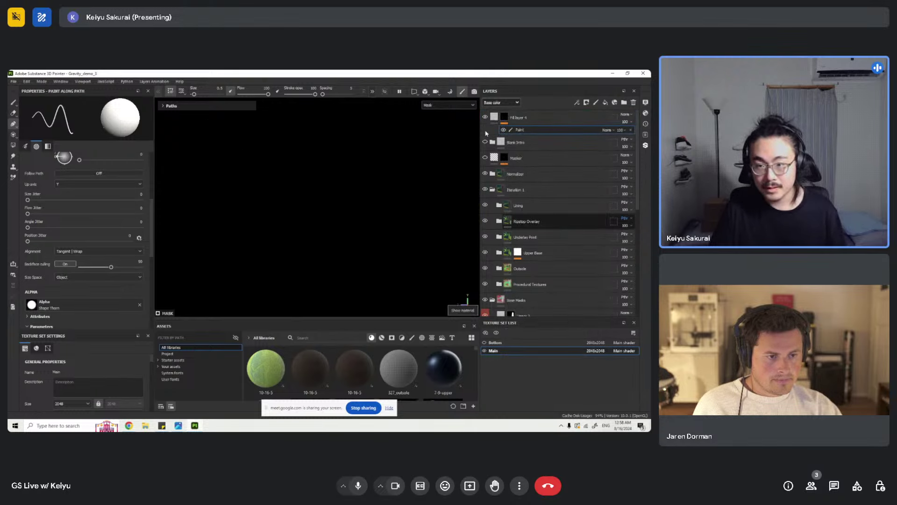
pyautogui.click(12, 103)
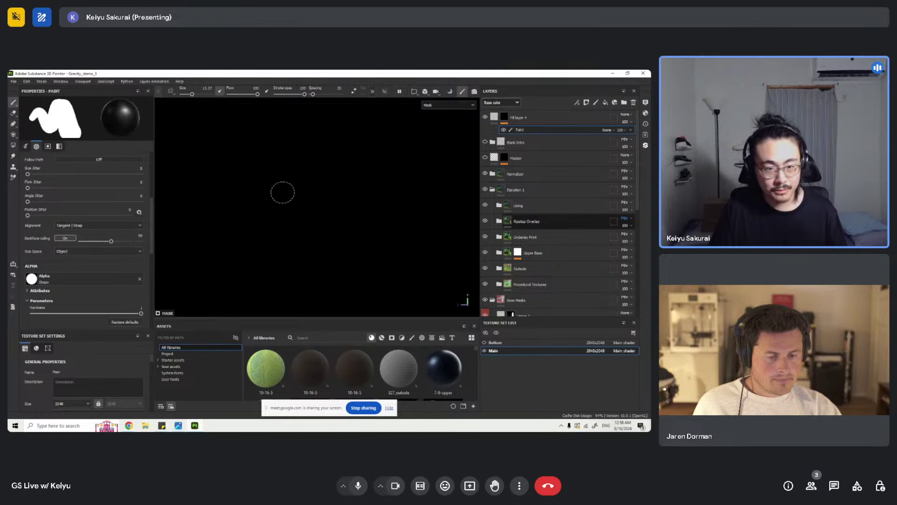
pyautogui.press('x')
pyautogui.moveTo(262, 187)
pyautogui.mouseDown()
pyautogui.moveTo(353, 187)
pyautogui.moveTo(366, 201)
pyautogui.moveTo(312, 189)
pyautogui.mouseUp()
pyautogui.hotkey('ctrl', 'z')
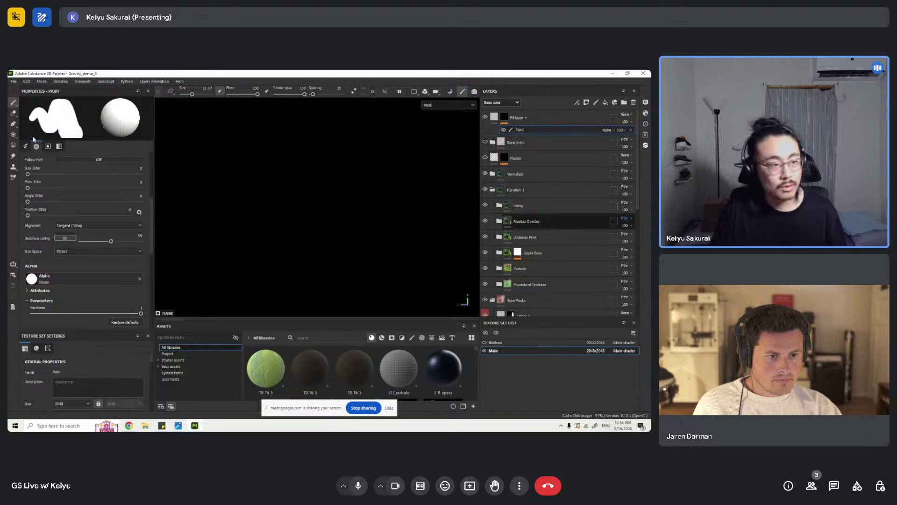
# - Draw a closed, roughly circular white path across the side of the upper with the material displayed
pyautogui.click(13, 124)
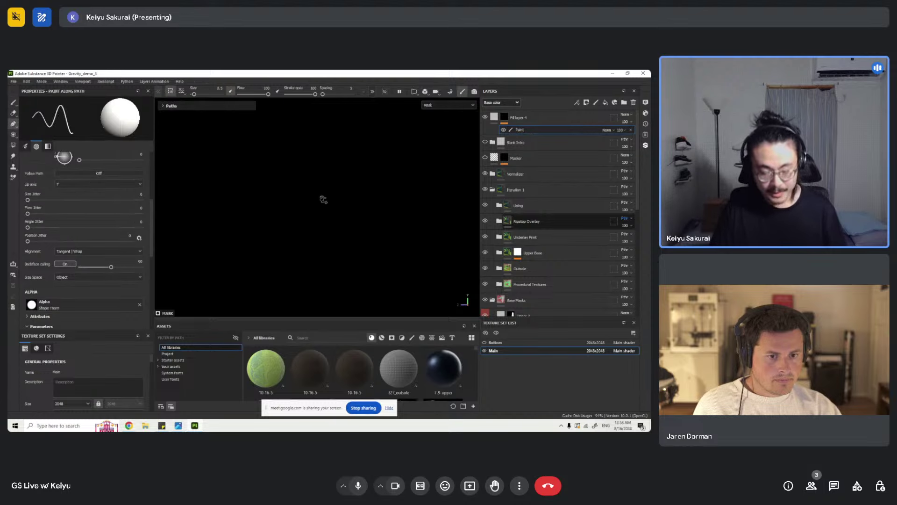
pyautogui.press('m')
pyautogui.moveTo(330, 222)
pyautogui.mouseDown()
pyautogui.moveTo(331, 212)
pyautogui.moveTo(412, 200)
pyautogui.moveTo(412, 171)
pyautogui.moveTo(328, 164)
pyautogui.mouseUp()
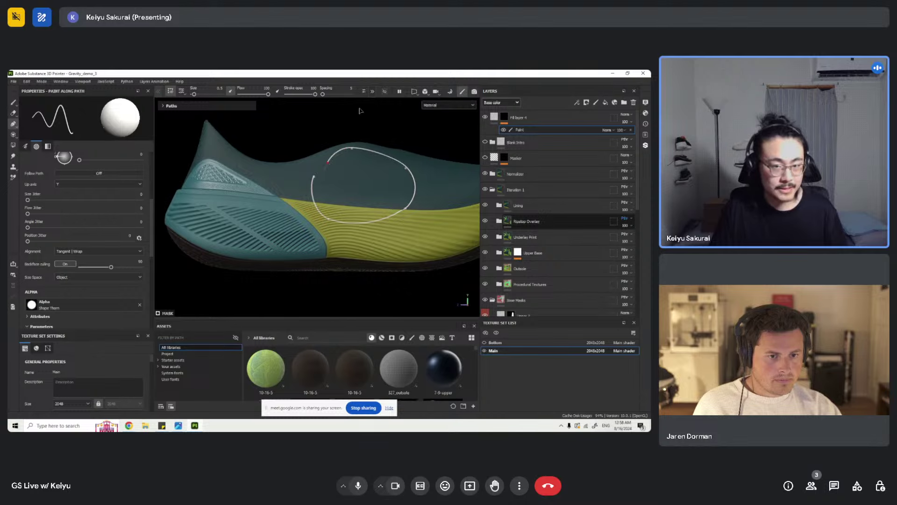
pyautogui.click(372, 92)
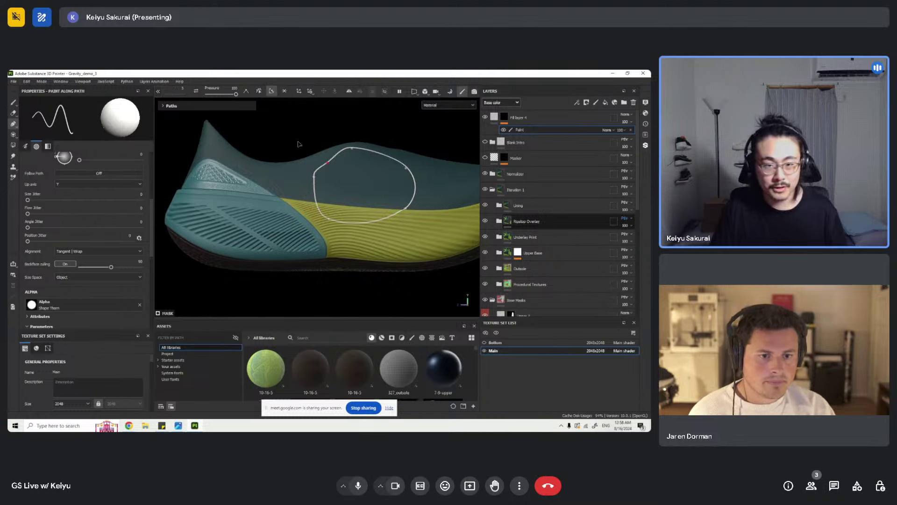
# - Add a filter above the mask's paint effect and assign it the ASK_PathFill filter
pyautogui.rightClick(533, 130)
pyautogui.click(561, 259)
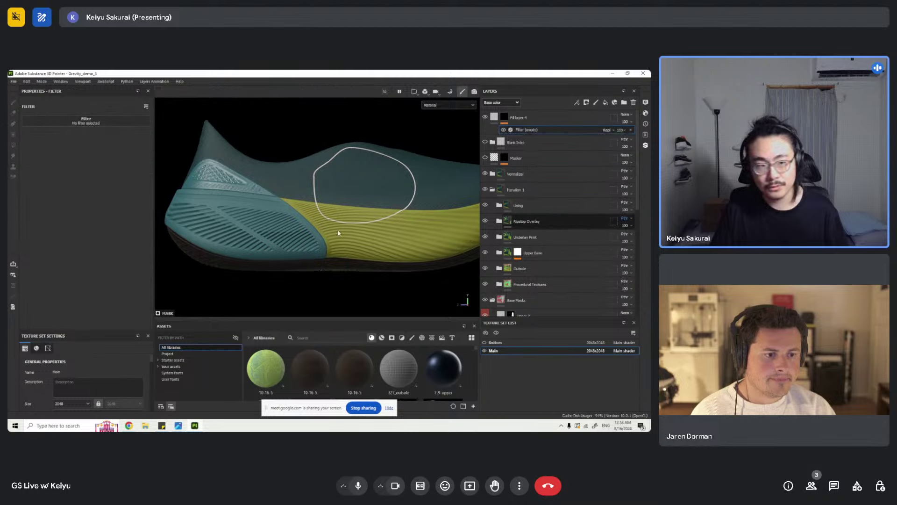
pyautogui.click(75, 124)
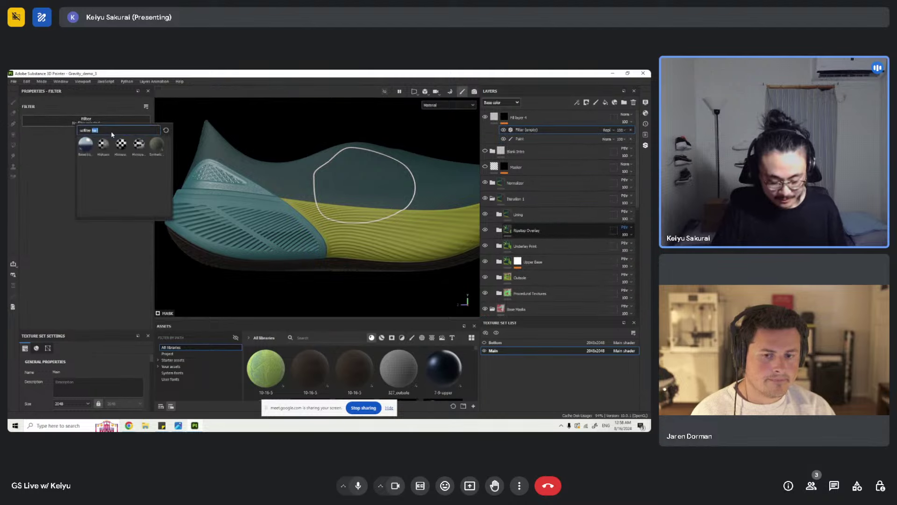
pyautogui.write('ask')
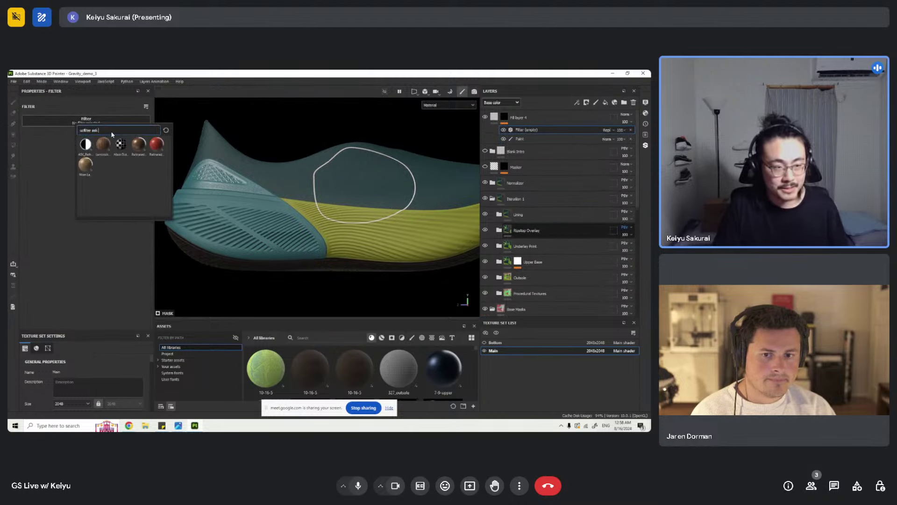
pyautogui.click(88, 142)
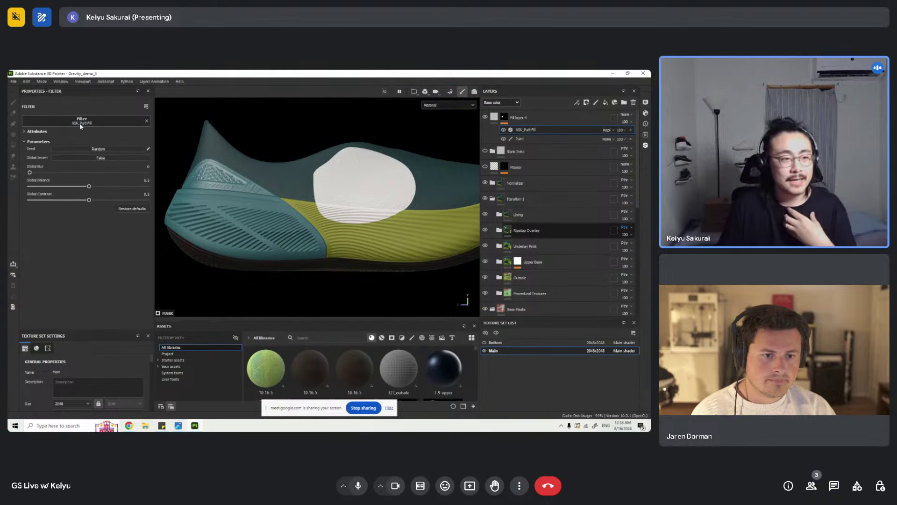
# - Compare the closed path on the upper with the ASK_PathFill filter switched off and on
pyautogui.scroll(5, 298, 226)
pyautogui.scroll(-4, 349, 205)
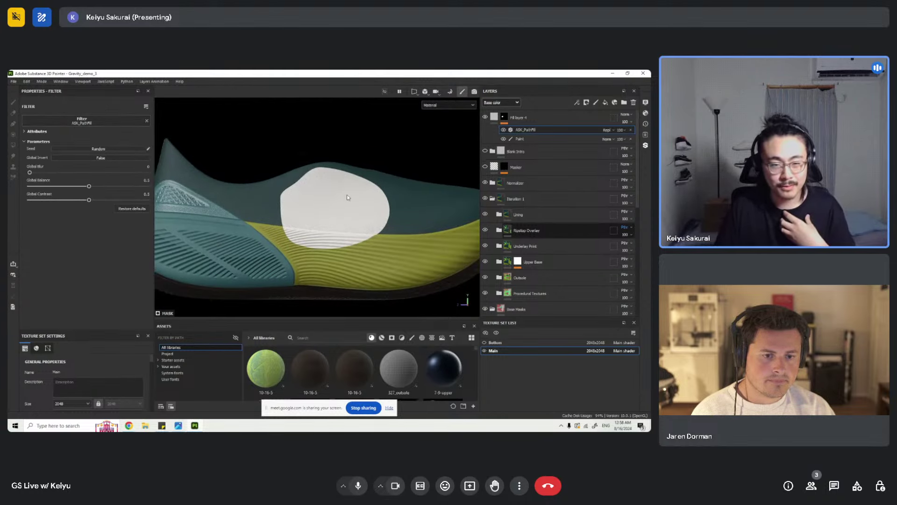
pyautogui.scroll(2, 346, 194)
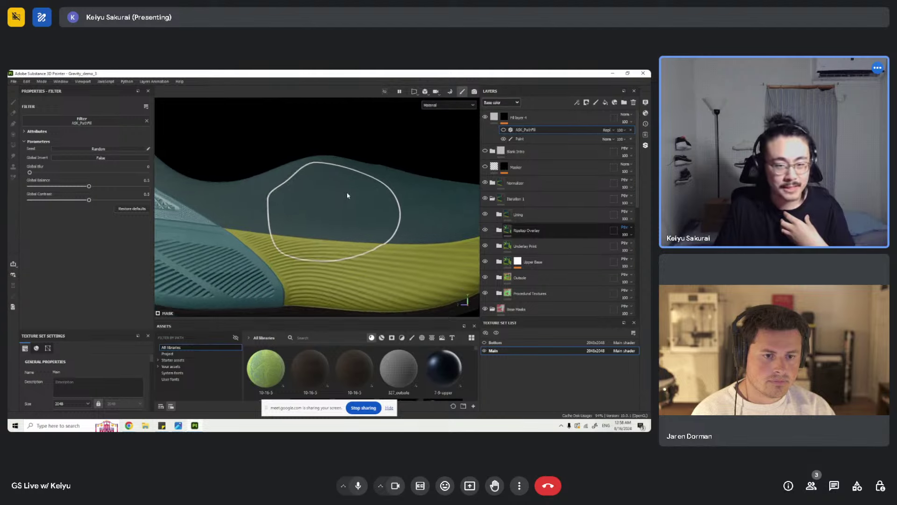
pyautogui.scroll(1, 347, 196)
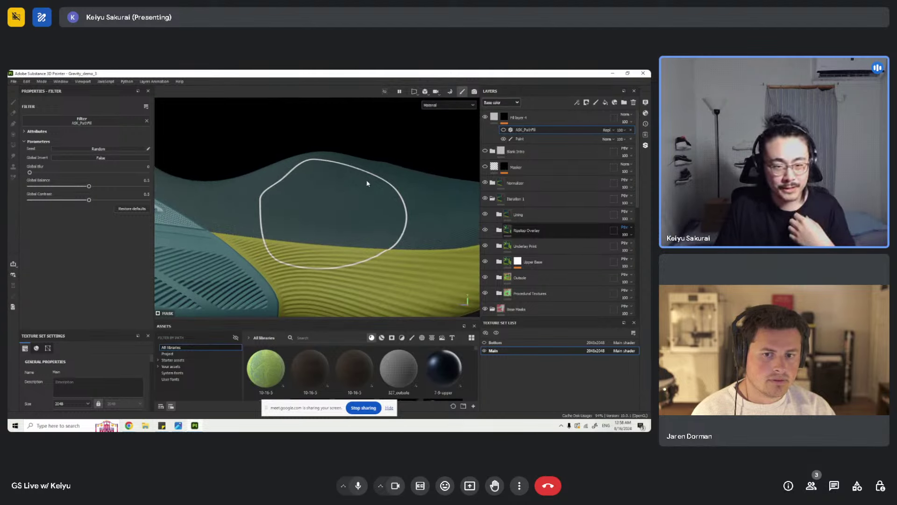
pyautogui.click(520, 139)
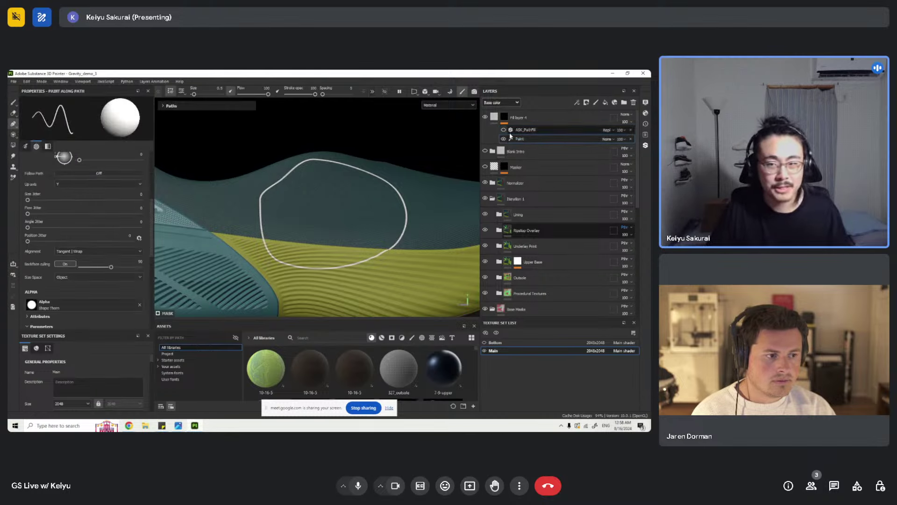
pyautogui.click(531, 131)
pyautogui.keyDown('alt'); pyautogui.moveTo(327, 215); pyautogui.dragTo(306, 238); pyautogui.keyUp('alt')
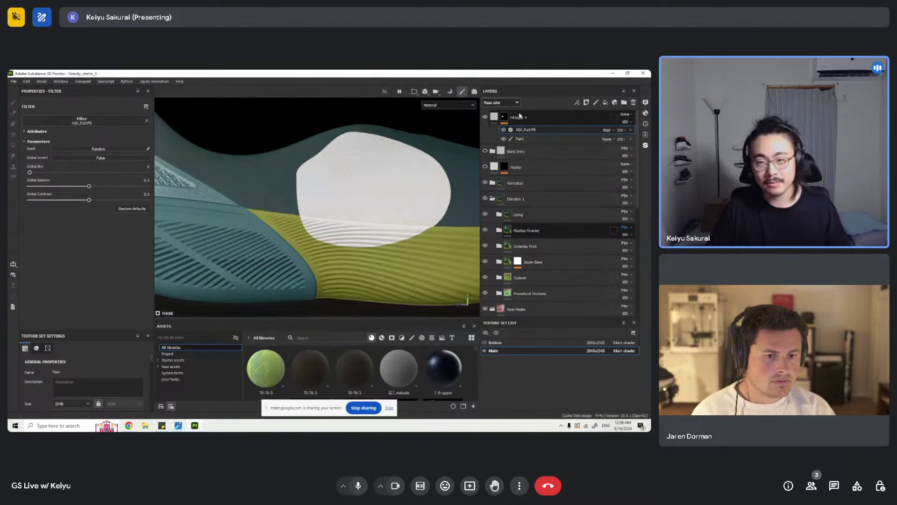
# - Delete the demonstration fill layer containing the filled circular path from the top of the stack
pyautogui.click(520, 139)
pyautogui.scroll(-3, 288, 173)
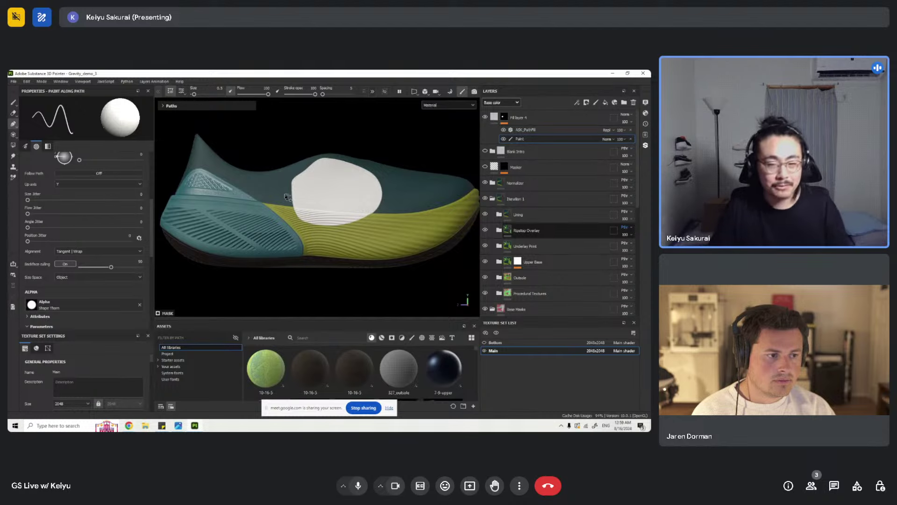
pyautogui.scroll(-6, 491, 215)
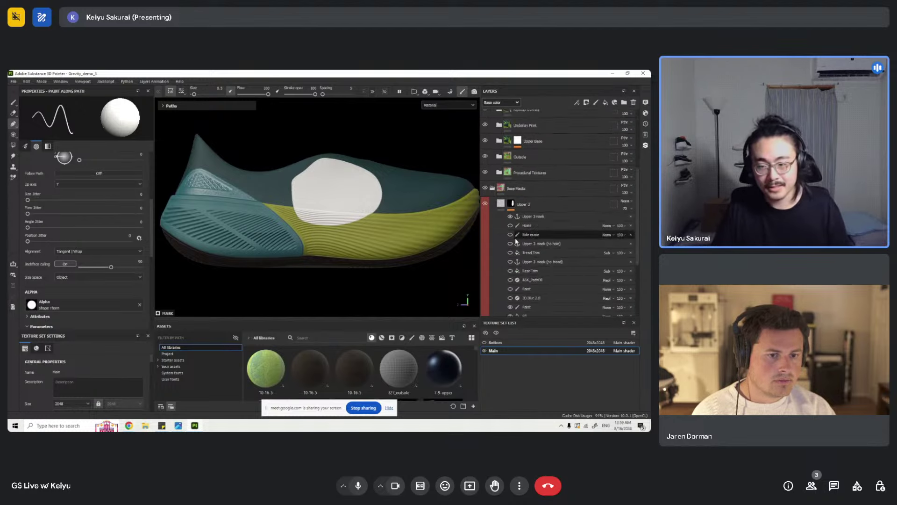
pyautogui.scroll(6, 516, 230)
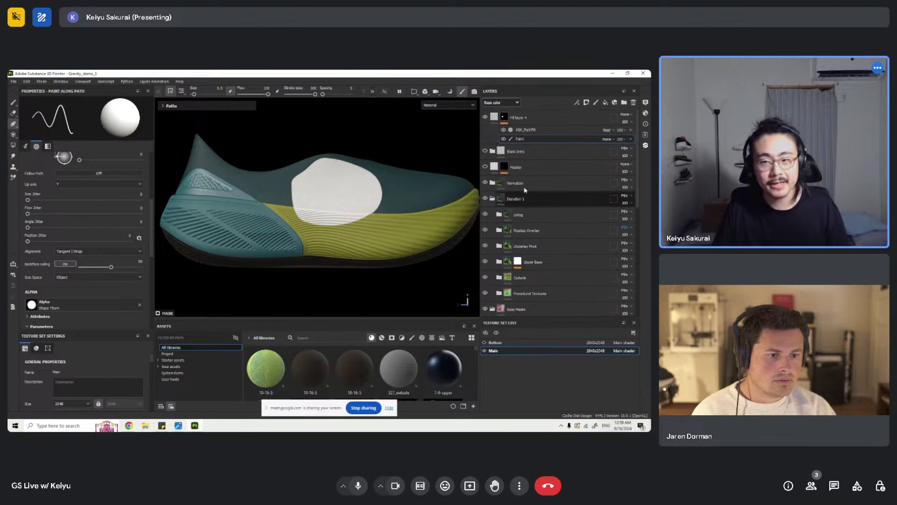
pyautogui.click(557, 121)
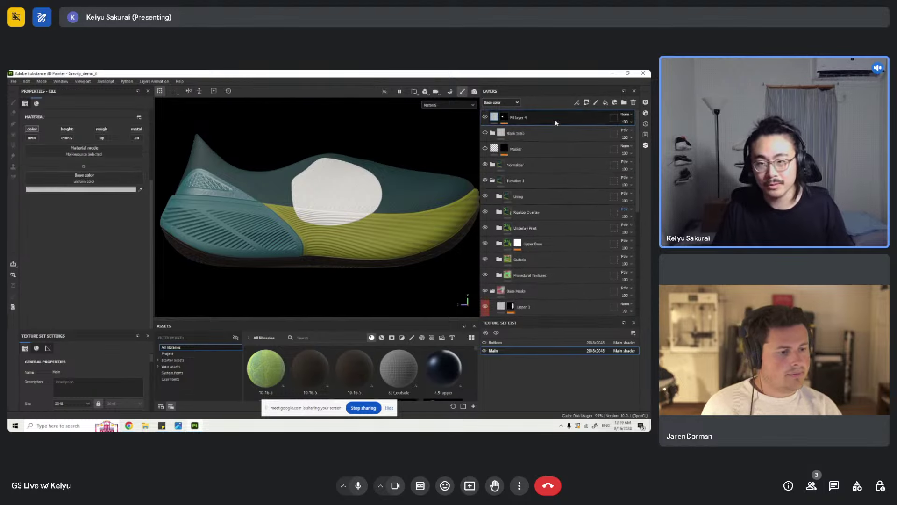
pyautogui.click(633, 102)
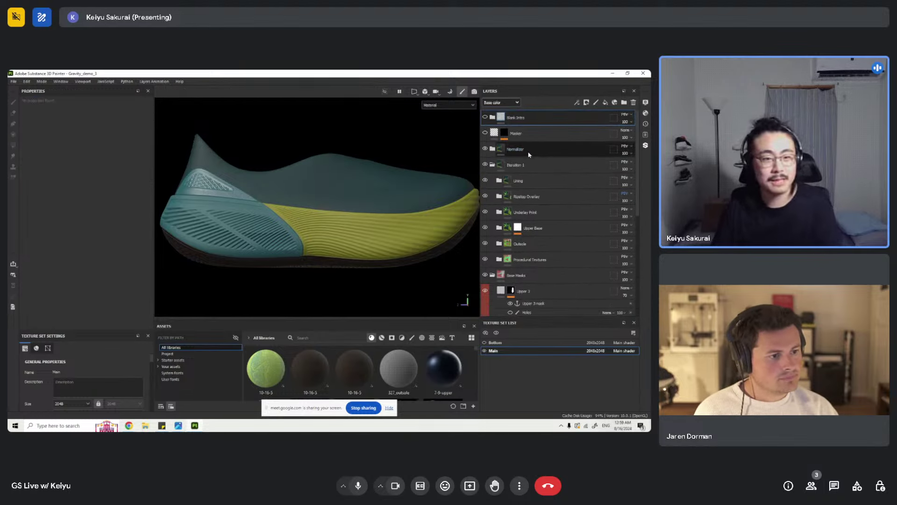
# - Set the Main texture set's size to 1024
pyautogui.scroll(-5, 538, 185)
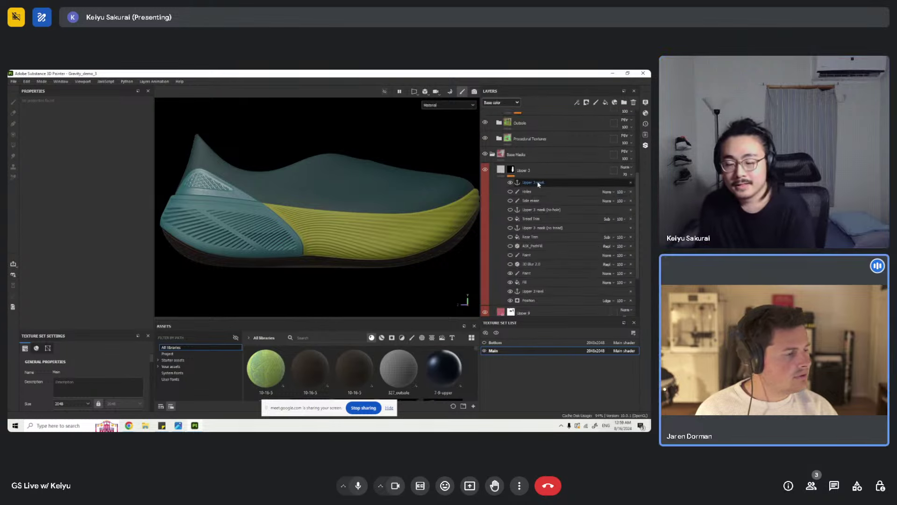
pyautogui.click(80, 403)
pyautogui.click(76, 386)
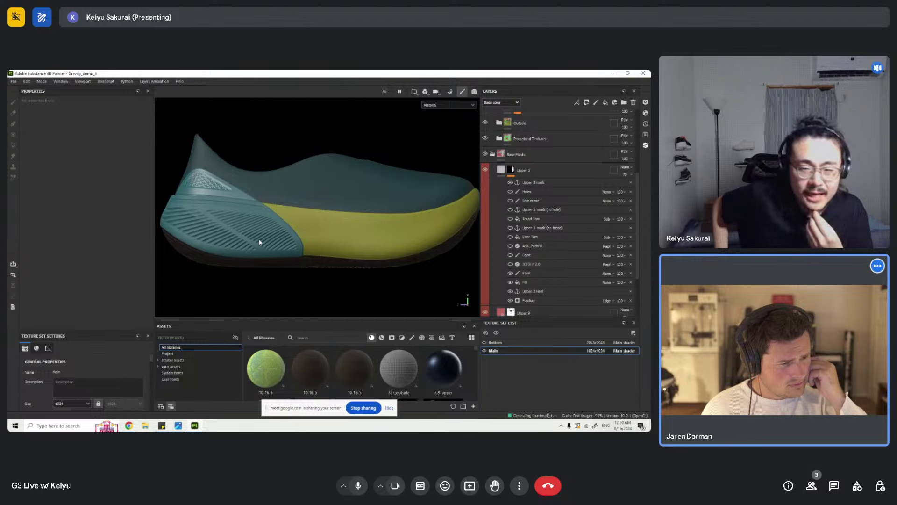
# - Switch the hidden effects of the Upper 3 mask back on and display that mask in isolation
pyautogui.click(510, 209)
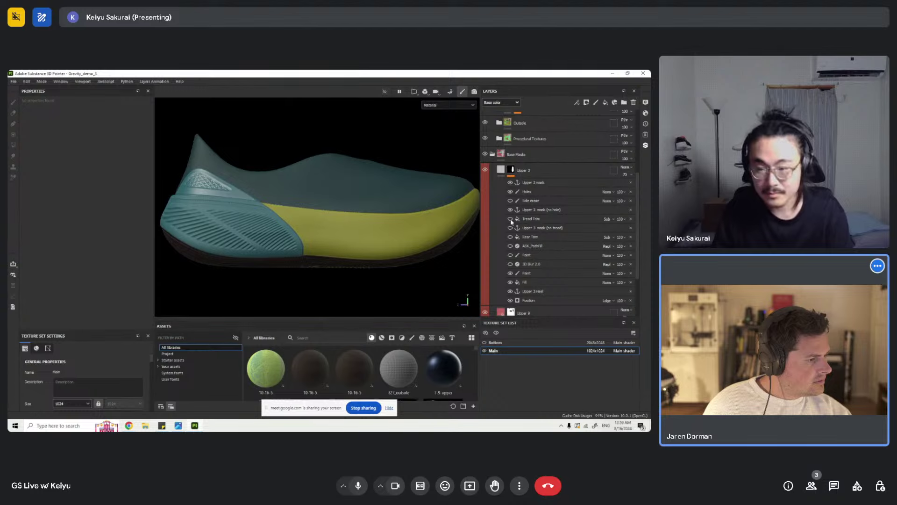
pyautogui.keyDown('alt'); pyautogui.moveTo(360, 234); pyautogui.dragTo(346, 235); pyautogui.keyUp('alt')
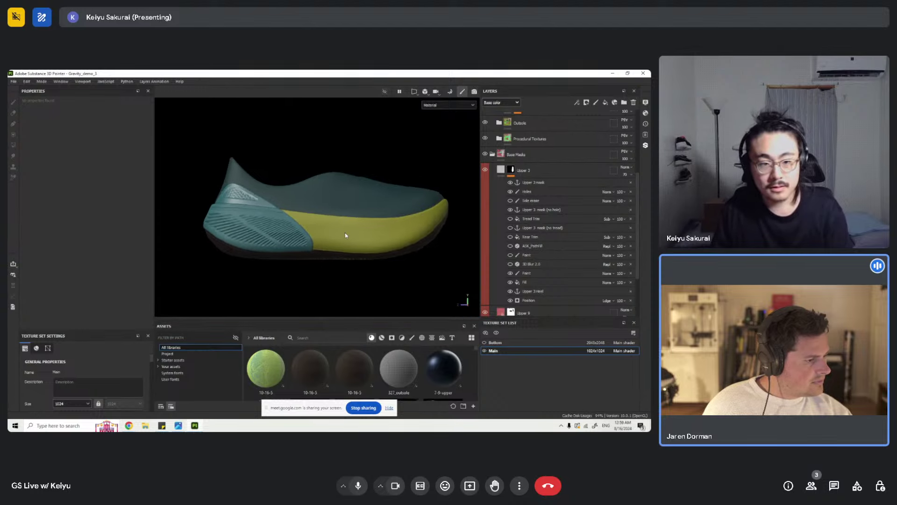
pyautogui.keyDown('alt'); pyautogui.click(512, 172); pyautogui.keyUp('alt')
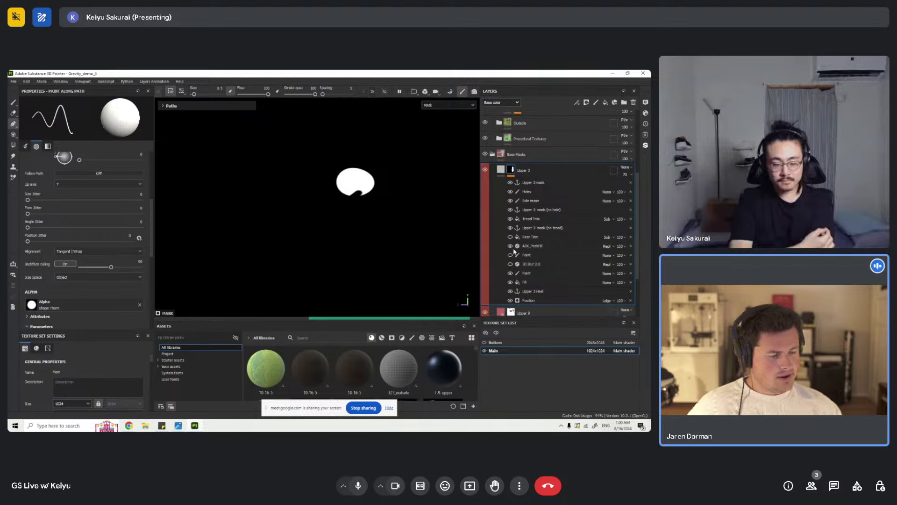
pyautogui.click(511, 246)
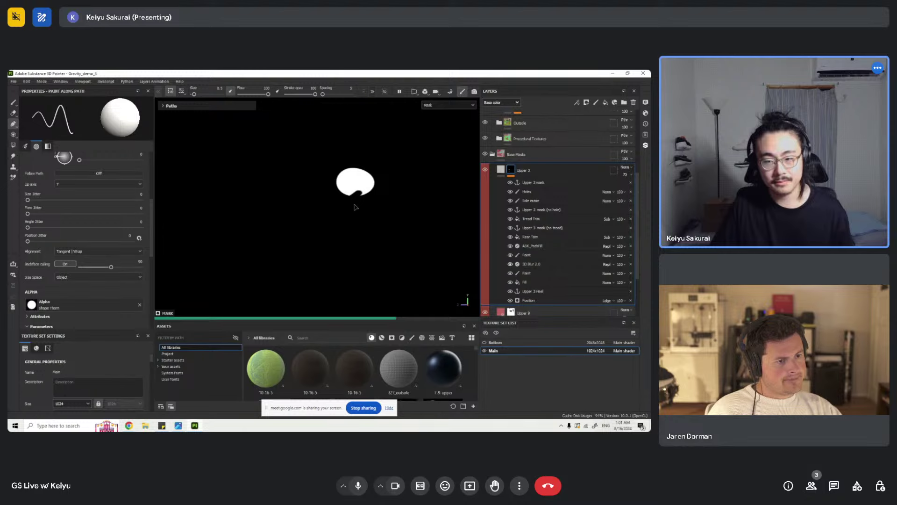
# - Examine the Main texture set's UV islands in the 2D view, from the upper and lining pieces to the outsole
pyautogui.keyDown('alt'); pyautogui.moveTo(356, 207); pyautogui.dragTo(357, 208); pyautogui.keyUp('alt')
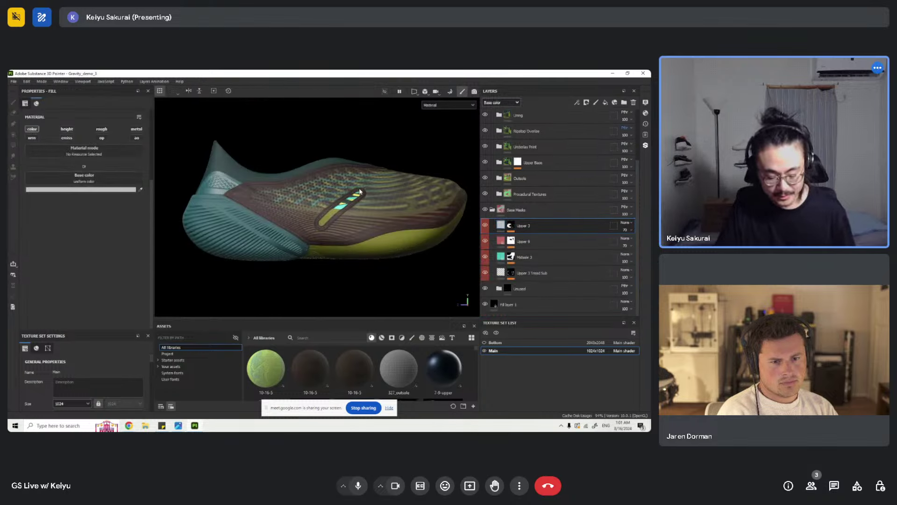
pyautogui.press('F2')
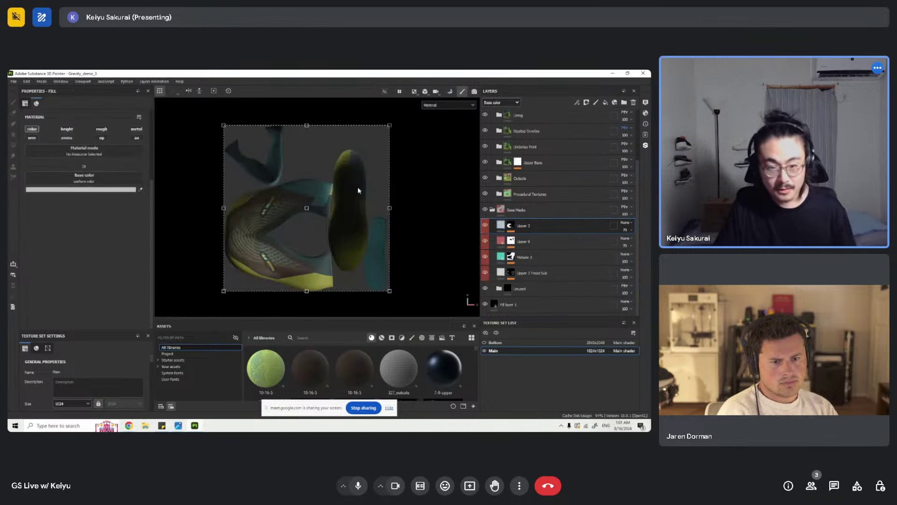
pyautogui.scroll(5, 324, 222)
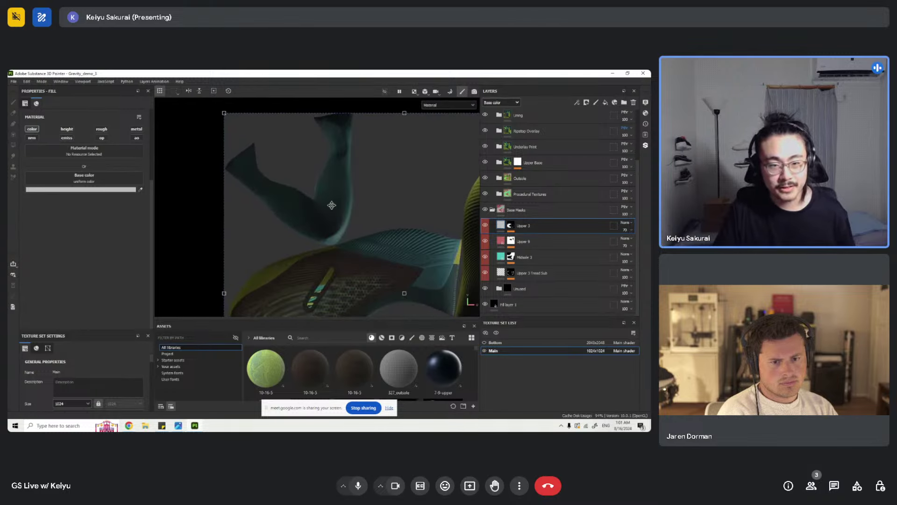
pyautogui.scroll(2, 295, 163)
pyautogui.scroll(3, 300, 162)
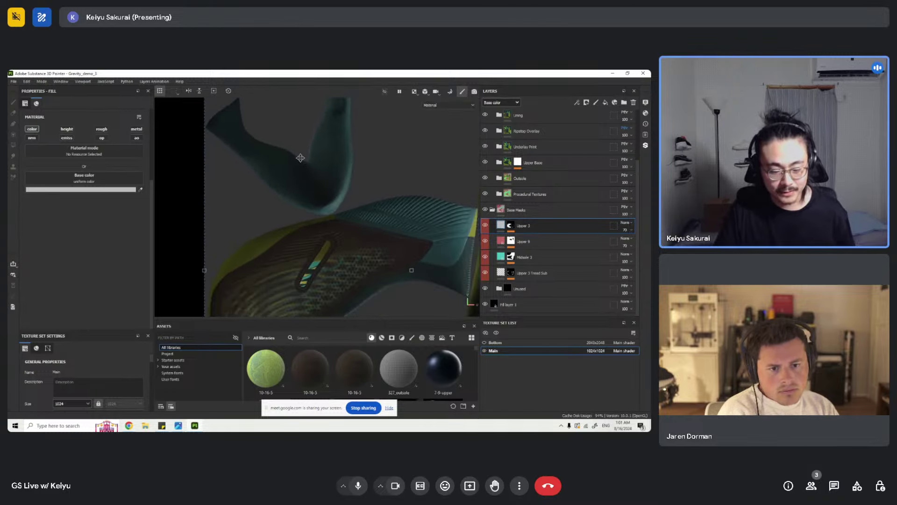
pyautogui.scroll(2, 333, 170)
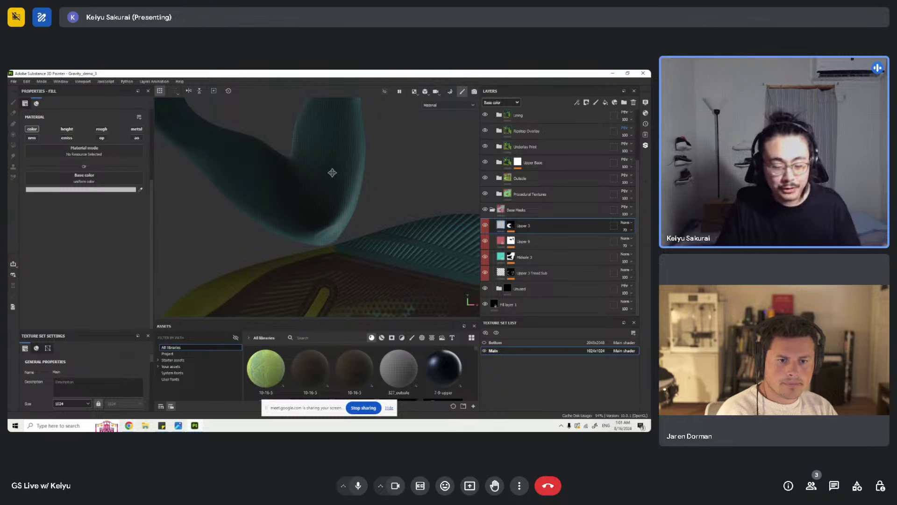
pyautogui.scroll(-2, 332, 173)
pyautogui.scroll(-2, 257, 147)
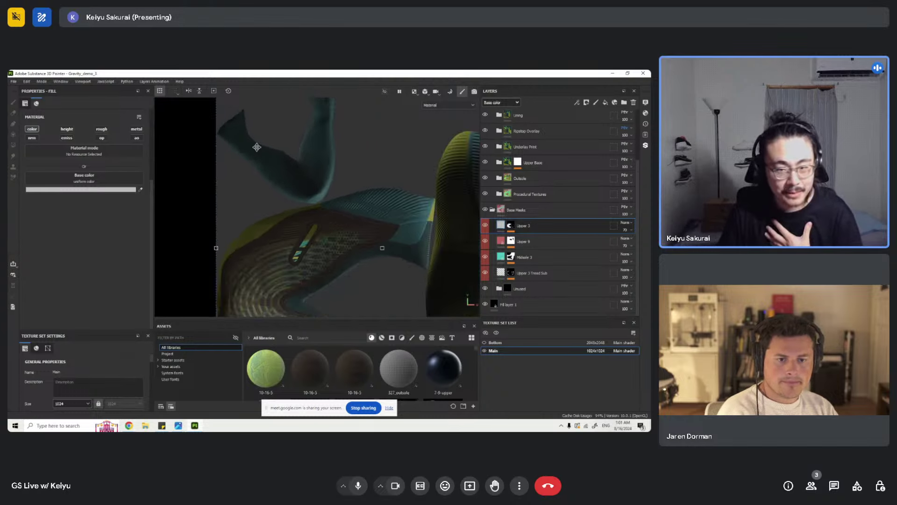
pyautogui.scroll(-2, 257, 147)
pyautogui.scroll(1, 254, 223)
pyautogui.scroll(-2, 254, 224)
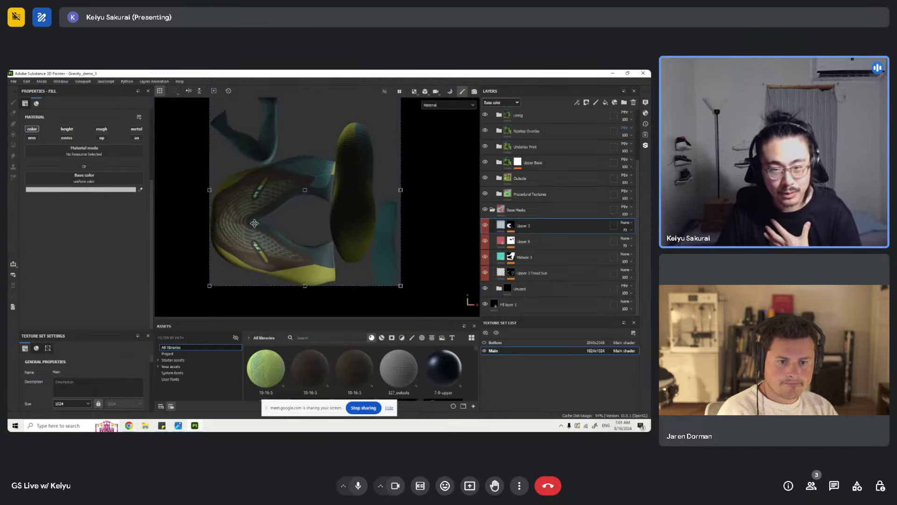
pyautogui.scroll(2, 326, 173)
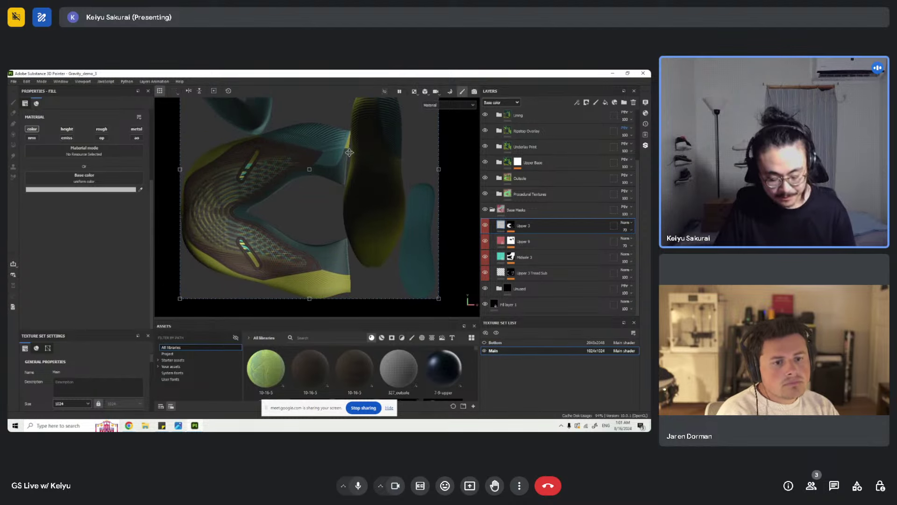
# - Return to the 3D view and show the Bottom texture set together with Main on the shoe
pyautogui.press('F2')
pyautogui.click(484, 343)
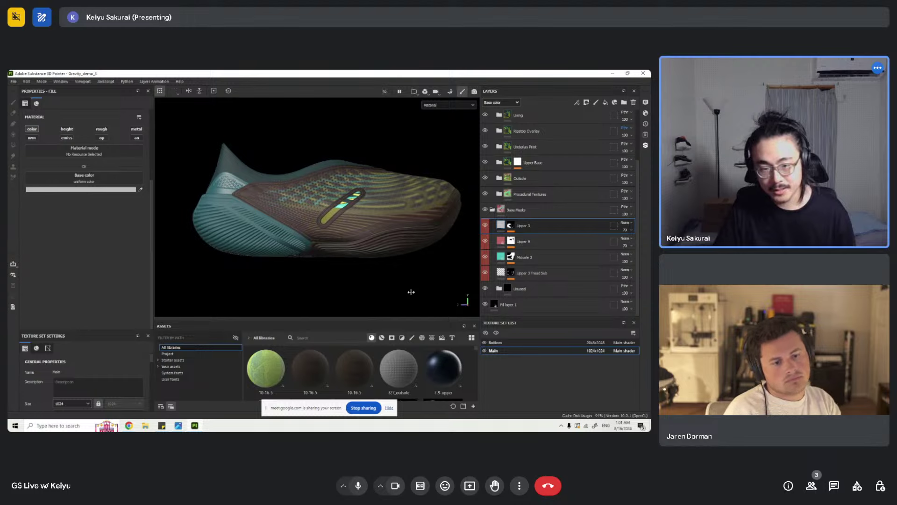
pyautogui.keyDown('alt'); pyautogui.moveTo(386, 206); pyautogui.dragTo(310, 264); pyautogui.keyUp('alt')
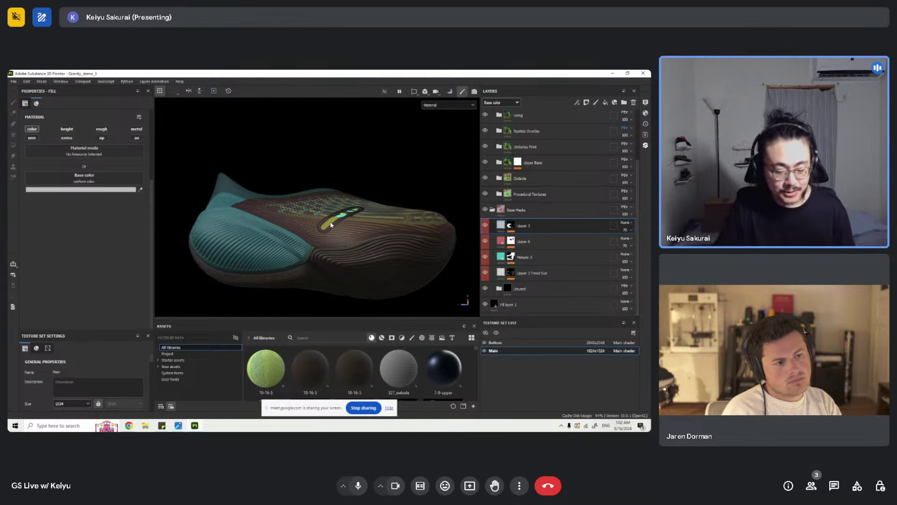
pyautogui.scroll(3, 331, 224)
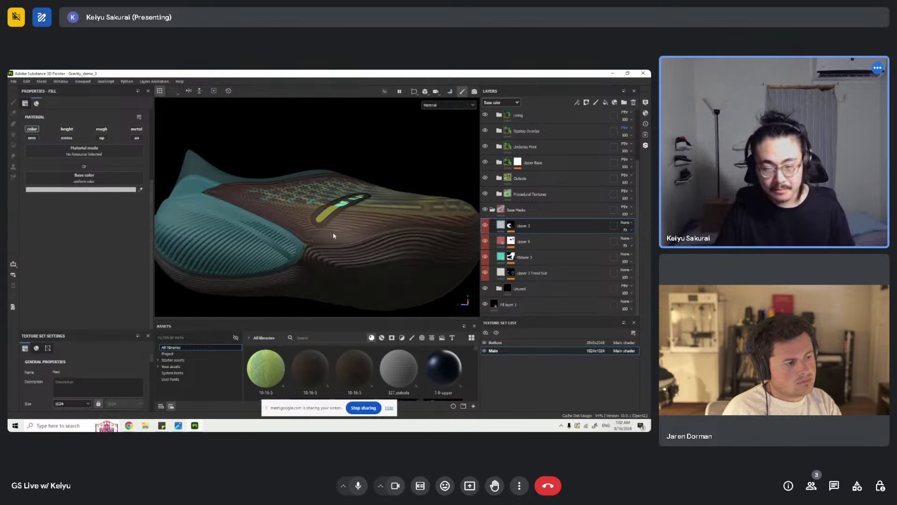
pyautogui.scroll(-3, 333, 233)
pyautogui.keyDown('alt'); pyautogui.moveTo(342, 207); pyautogui.dragTo(347, 218); pyautogui.keyUp('alt')
pyautogui.scroll(2, 348, 210)
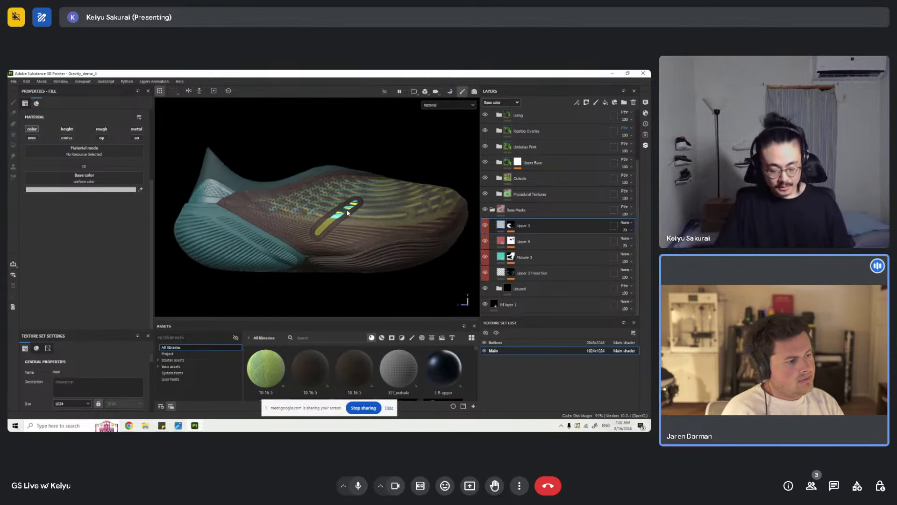
pyautogui.scroll(2, 347, 213)
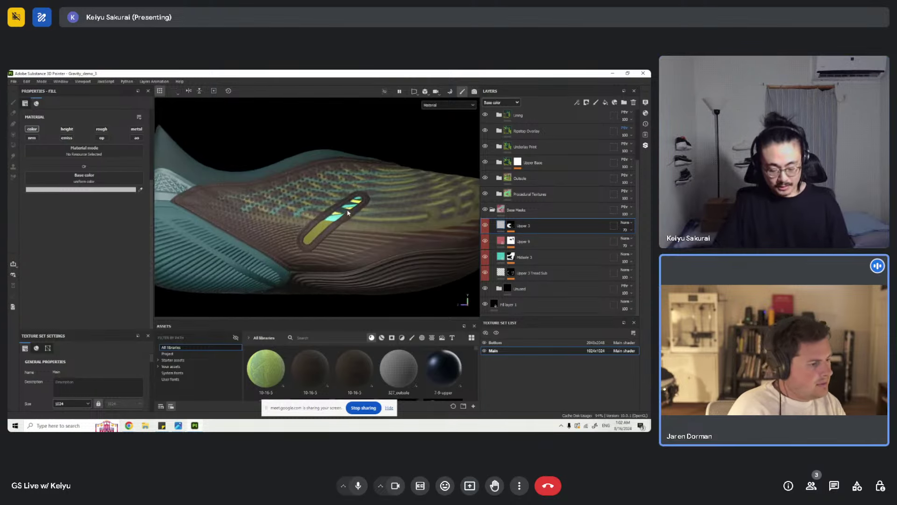
# - Compare the upper in the UV layout and in 3D, then inspect the transition from upper to sole
pyautogui.press('F2')
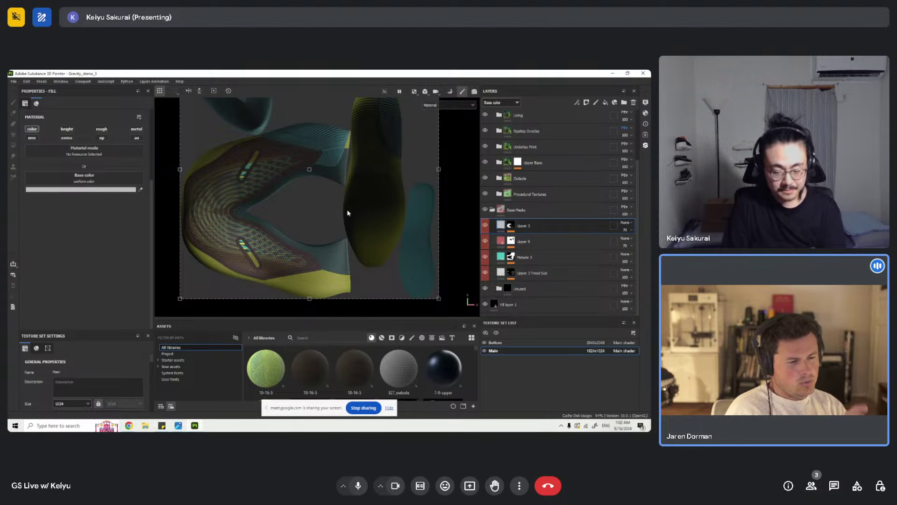
pyautogui.press('F2')
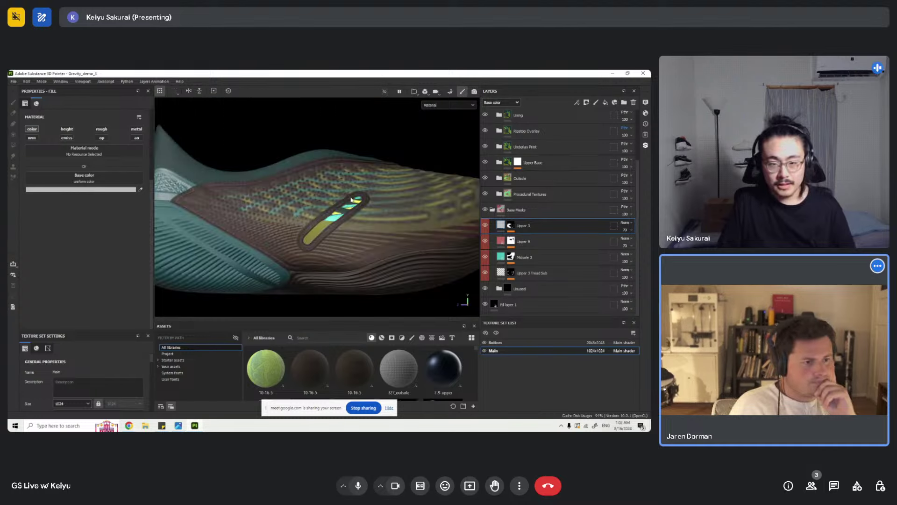
pyautogui.scroll(-5, 347, 213)
pyautogui.scroll(4, 352, 214)
pyautogui.scroll(-3, 523, 221)
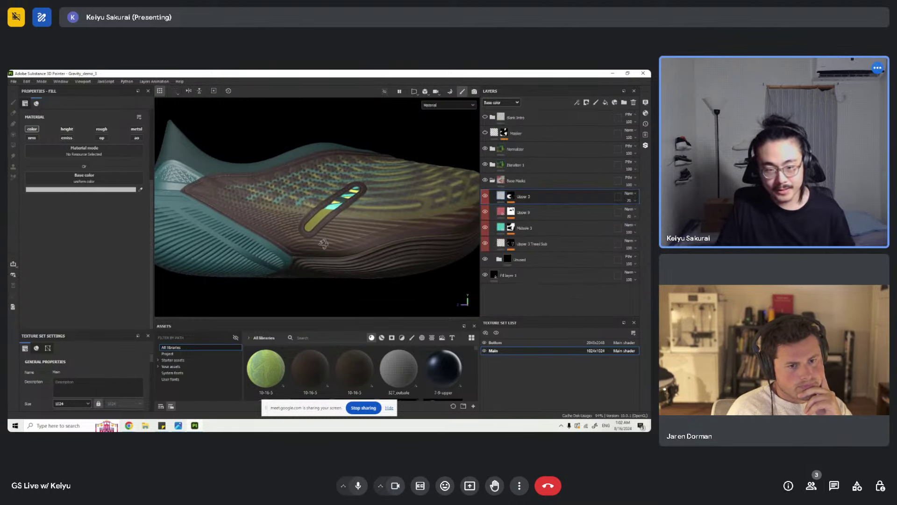
pyautogui.keyDown('alt'); pyautogui.moveTo(323, 244); pyautogui.dragTo(292, 238); pyautogui.keyUp('alt')
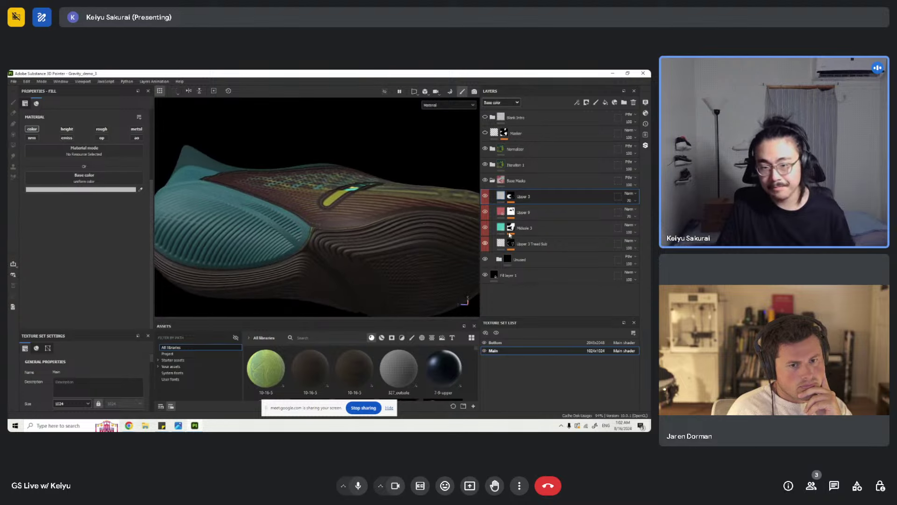
pyautogui.keyDown('alt'); pyautogui.moveTo(346, 234); pyautogui.dragTo(394, 241); pyautogui.keyUp('alt')
pyautogui.click(485, 351)
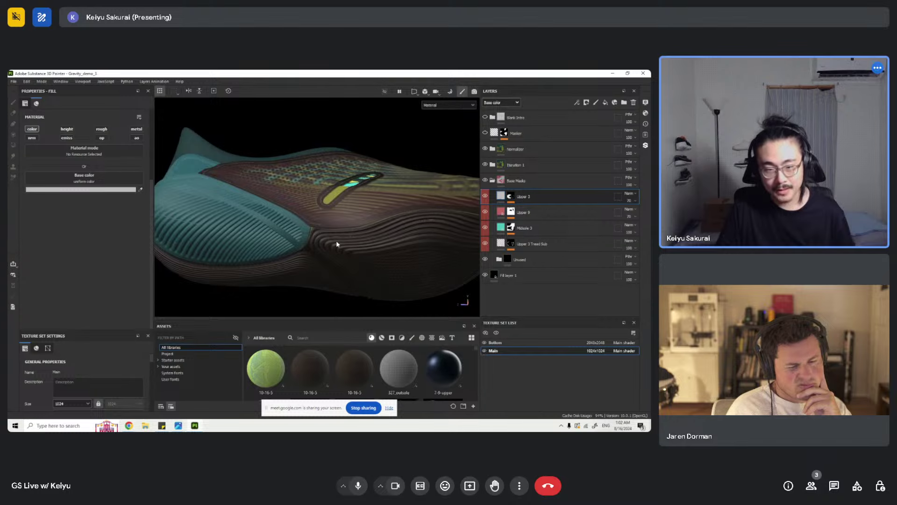
# - Examine the ribbed heel tread up close and in relation to the whole shoe
pyautogui.scroll(-5, 337, 243)
pyautogui.keyDown('alt'); pyautogui.moveTo(301, 216); pyautogui.dragTo(221, 201); pyautogui.keyUp('alt')
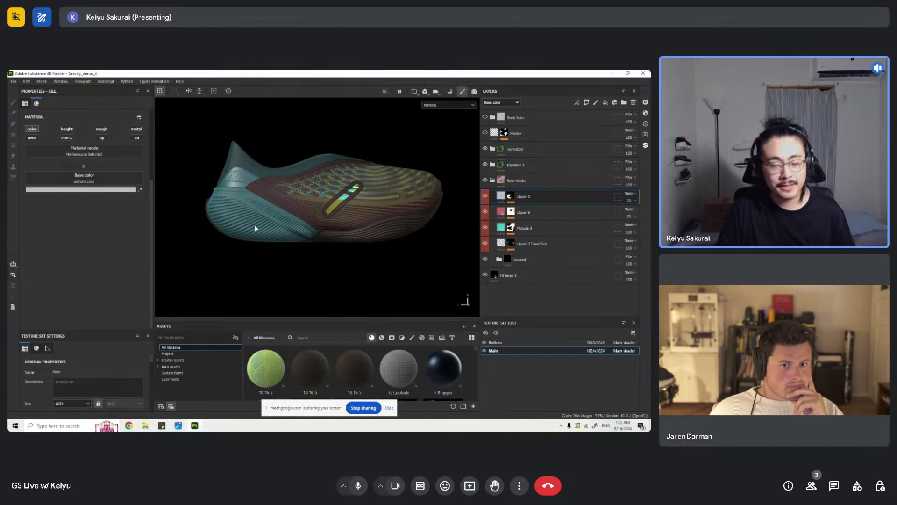
pyautogui.keyDown('alt'); pyautogui.moveTo(255, 228); pyautogui.dragTo(338, 200); pyautogui.keyUp('alt')
pyautogui.scroll(5, 330, 224)
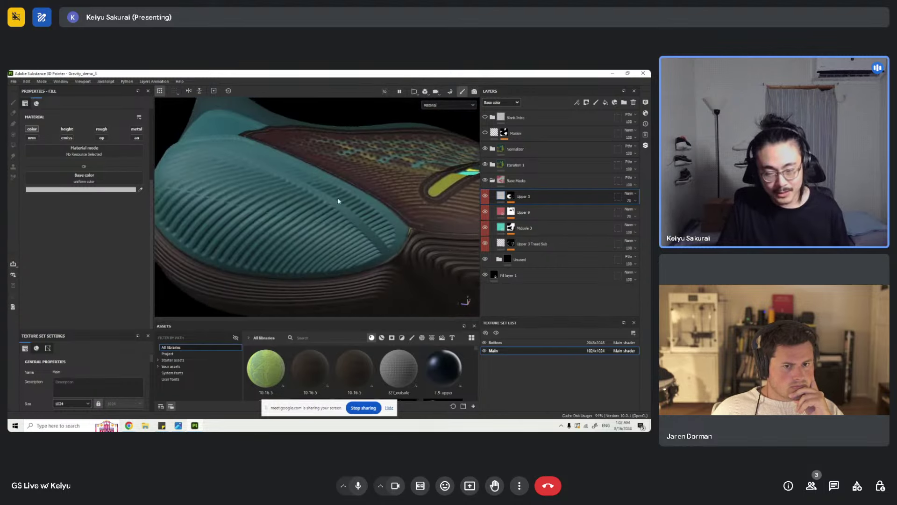
pyautogui.scroll(-5, 330, 252)
pyautogui.keyDown('alt'); pyautogui.moveTo(330, 252); pyautogui.dragTo(296, 206); pyautogui.keyUp('alt')
pyautogui.scroll(7, 304, 239)
pyautogui.scroll(-5, 302, 218)
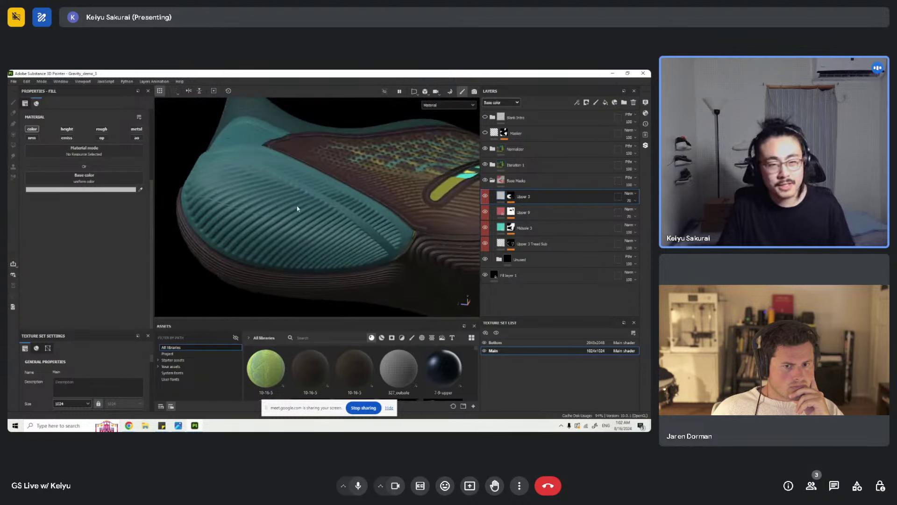
pyautogui.scroll(3, 263, 230)
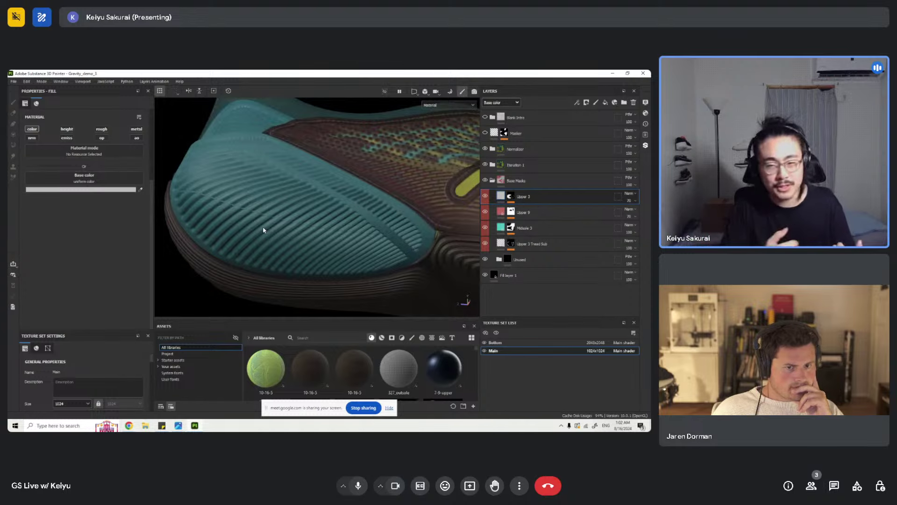
pyautogui.scroll(-5, 263, 227)
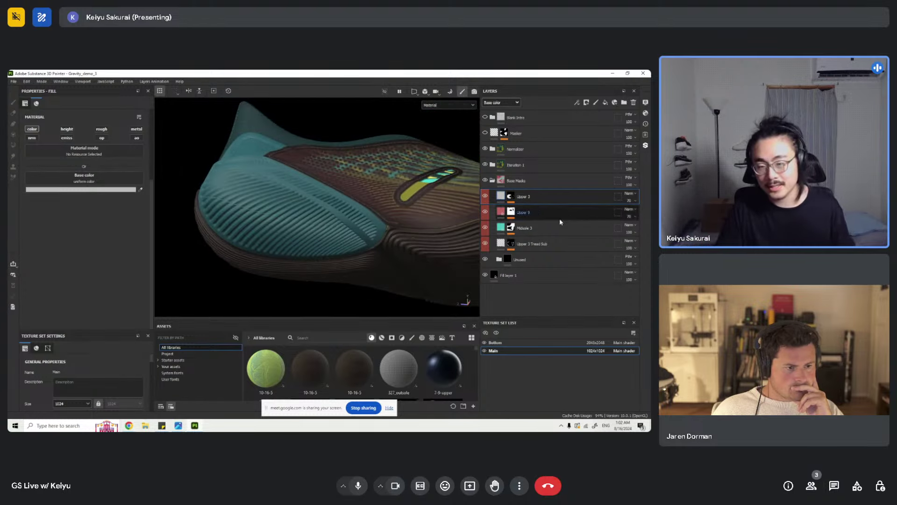
# - Expand the Iteration 1 and Procedural Textures groups and display the Gradient Lines mask in isolation
pyautogui.click(494, 165)
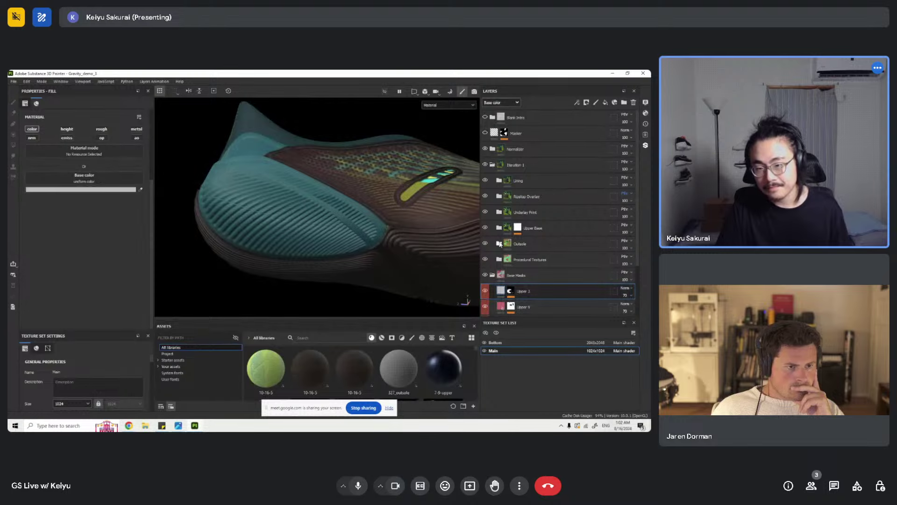
pyautogui.click(500, 259)
pyautogui.scroll(-1, 509, 237)
pyautogui.keyDown('alt'); pyautogui.click(518, 236); pyautogui.keyUp('alt')
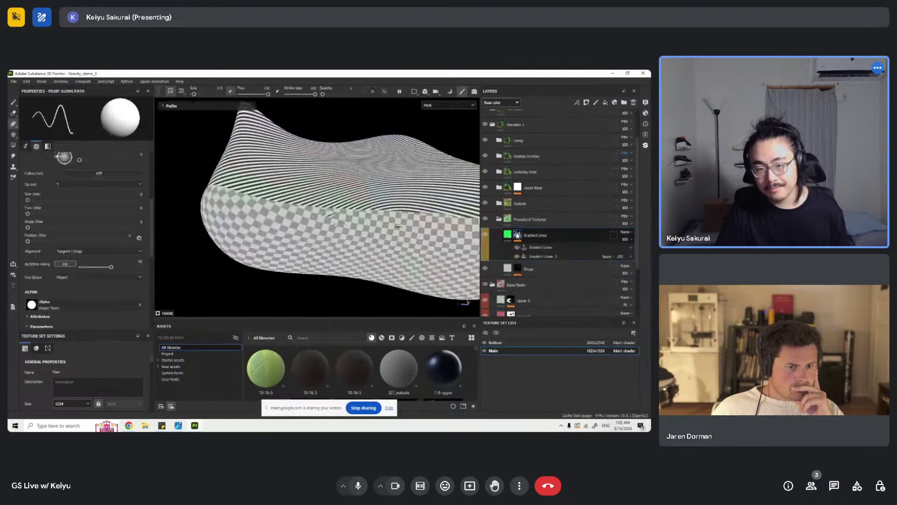
# - Review the Gradient Lines anchor point's references and the Gradient Linear 3 fill's parameters, then return to the material view
pyautogui.click(541, 247)
pyautogui.scroll(-5, 472, 232)
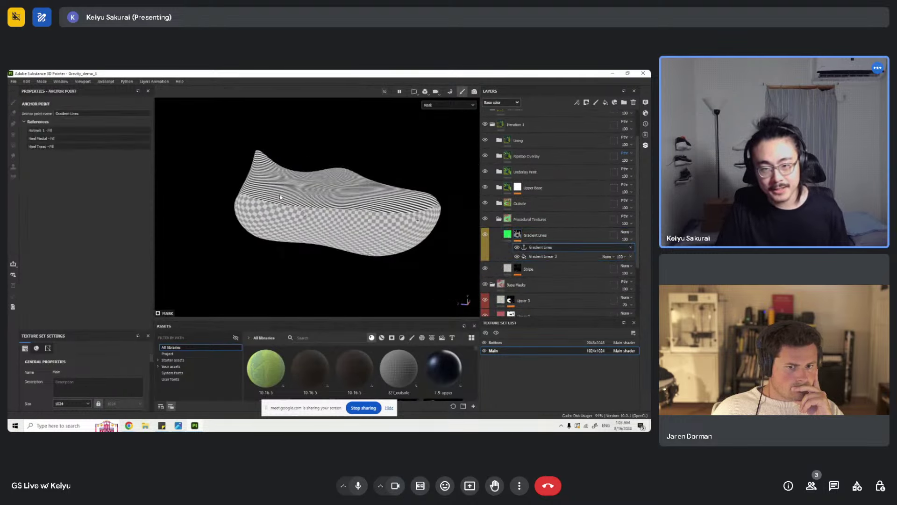
pyautogui.keyDown('alt'); pyautogui.moveTo(414, 214); pyautogui.dragTo(449, 211); pyautogui.keyUp('alt')
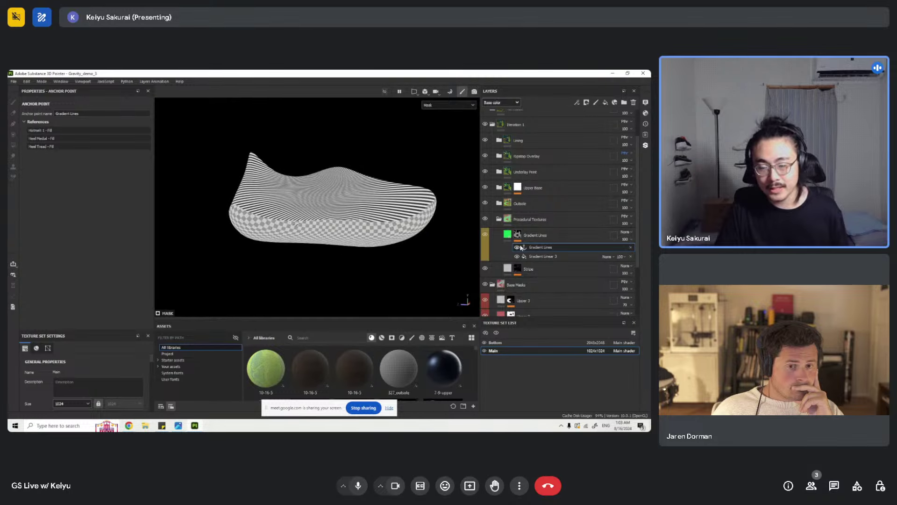
pyautogui.click(542, 256)
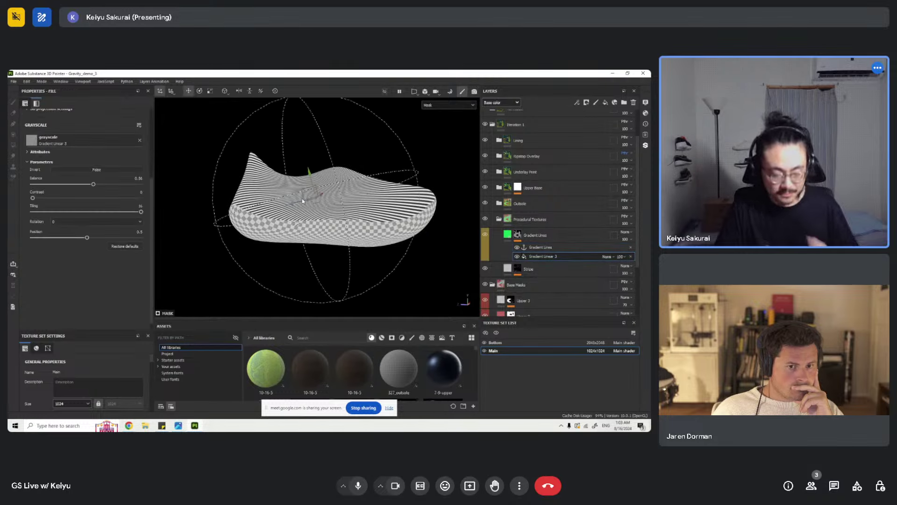
pyautogui.scroll(6, 300, 209)
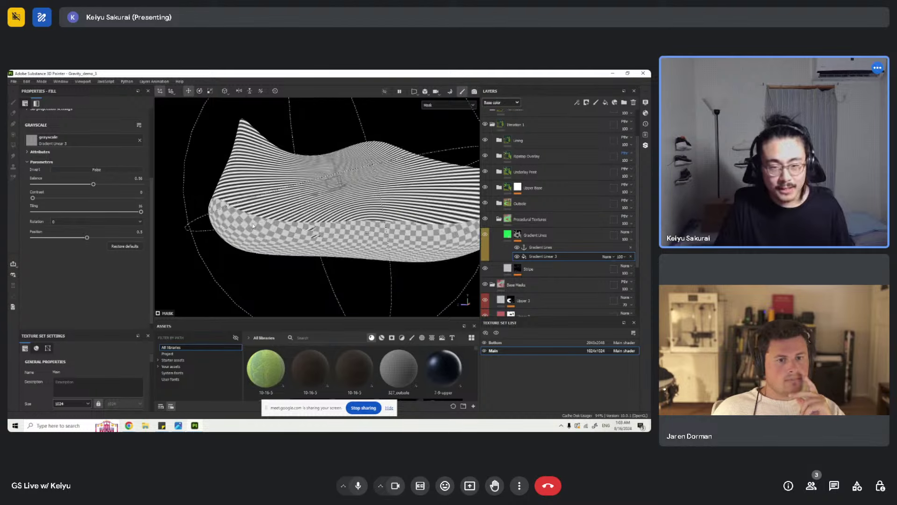
pyautogui.click(535, 235)
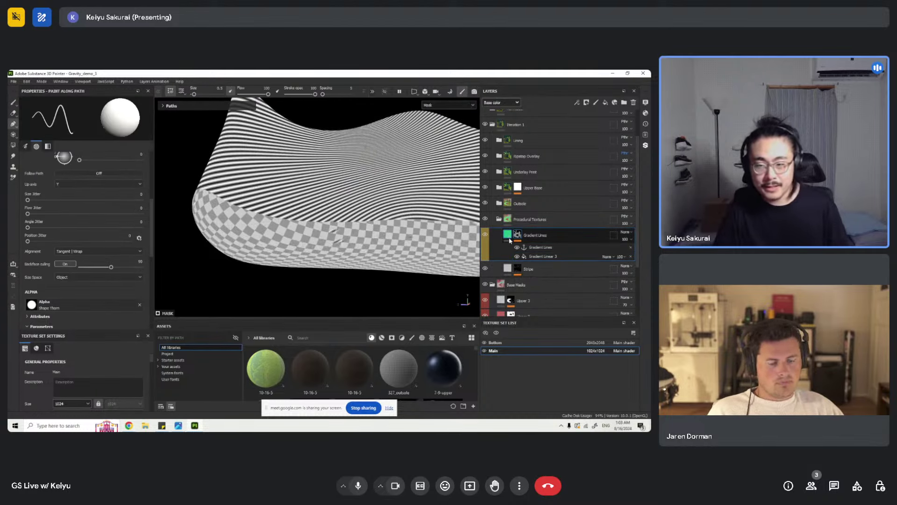
pyautogui.scroll(-5, 259, 242)
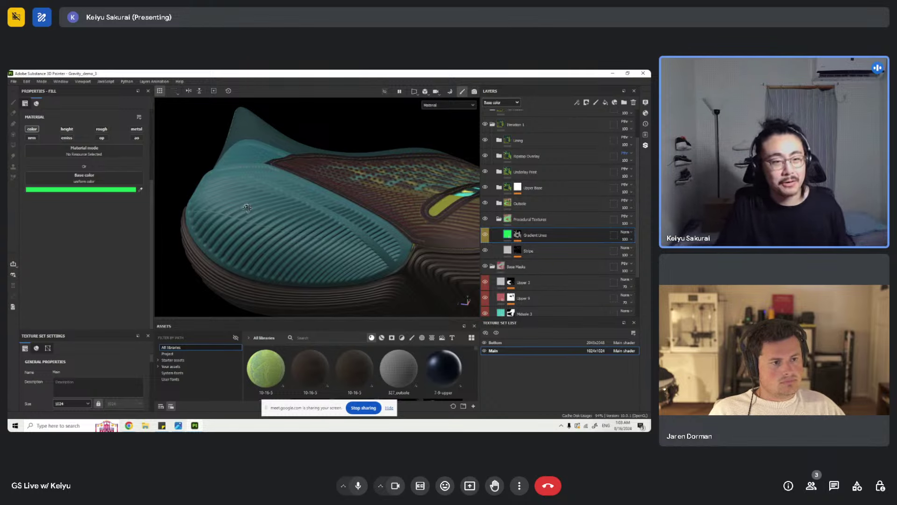
# - Inspect the line pattern on the shoe from the heel, the top and the underside
pyautogui.keyDown('alt'); pyautogui.moveTo(247, 207); pyautogui.dragTo(196, 202); pyautogui.keyUp('alt')
pyautogui.moveTo(293, 224)
pyautogui.keyDown('alt'); pyautogui.mouseDown()
pyautogui.moveTo(369, 279)
pyautogui.moveTo(298, 231)
pyautogui.mouseUp(); pyautogui.keyUp('alt')
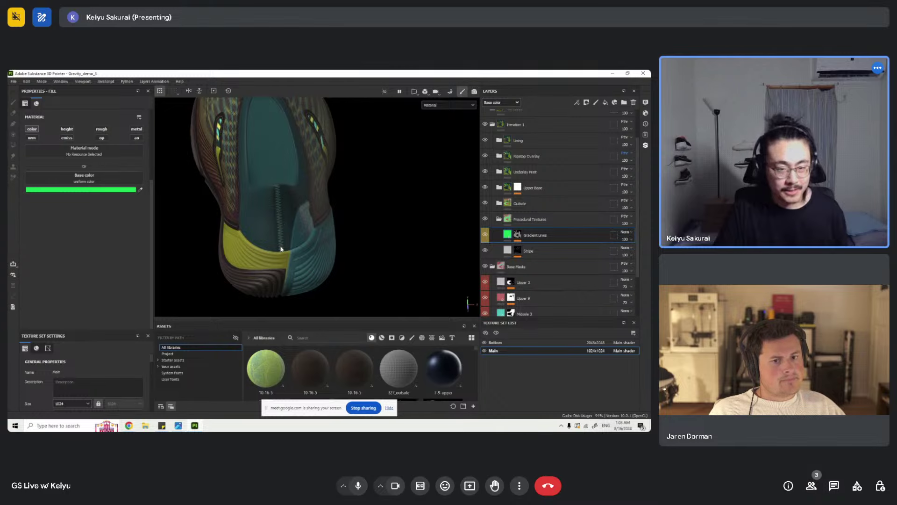
pyautogui.moveTo(280, 249)
pyautogui.keyDown('alt'); pyautogui.mouseDown()
pyautogui.moveTo(360, 191)
pyautogui.moveTo(324, 210)
pyautogui.moveTo(280, 175)
pyautogui.moveTo(301, 233)
pyautogui.moveTo(260, 228)
pyautogui.mouseUp(); pyautogui.keyUp('alt')
pyautogui.moveTo(337, 204)
pyautogui.keyDown('alt'); pyautogui.mouseDown()
pyautogui.moveTo(376, 229)
pyautogui.moveTo(366, 216)
pyautogui.mouseUp(); pyautogui.keyUp('alt')
pyautogui.scroll(5, 351, 220)
pyautogui.scroll(-5, 351, 219)
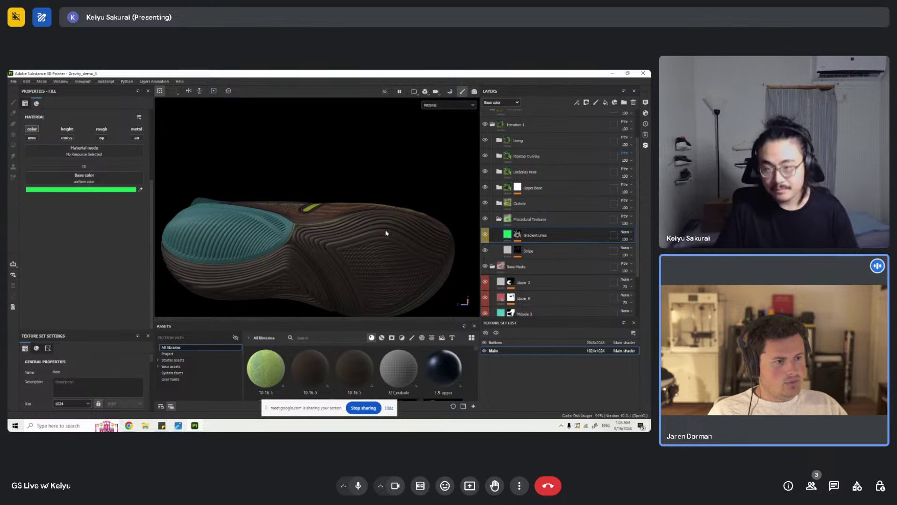
# - Collapse the Iteration 1 and Base Masks groups in the layer stack
pyautogui.scroll(1, 496, 140)
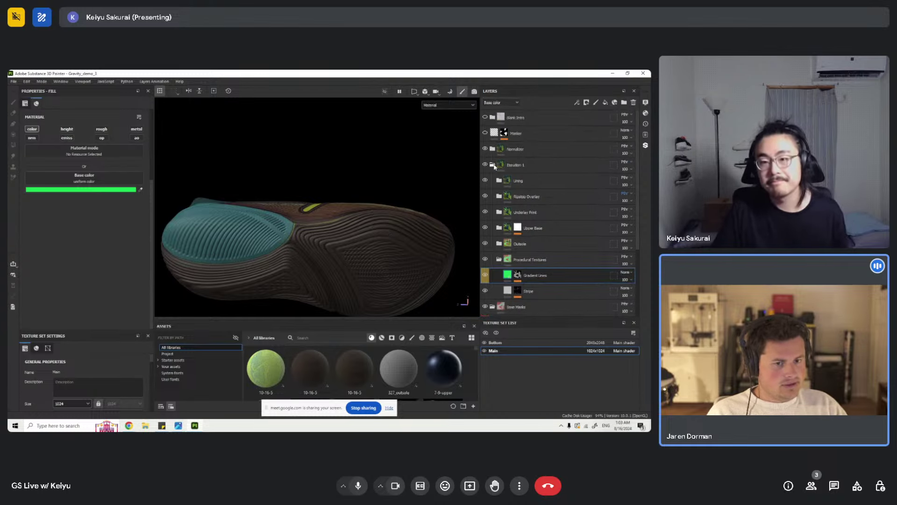
pyautogui.click(493, 166)
pyautogui.click(492, 180)
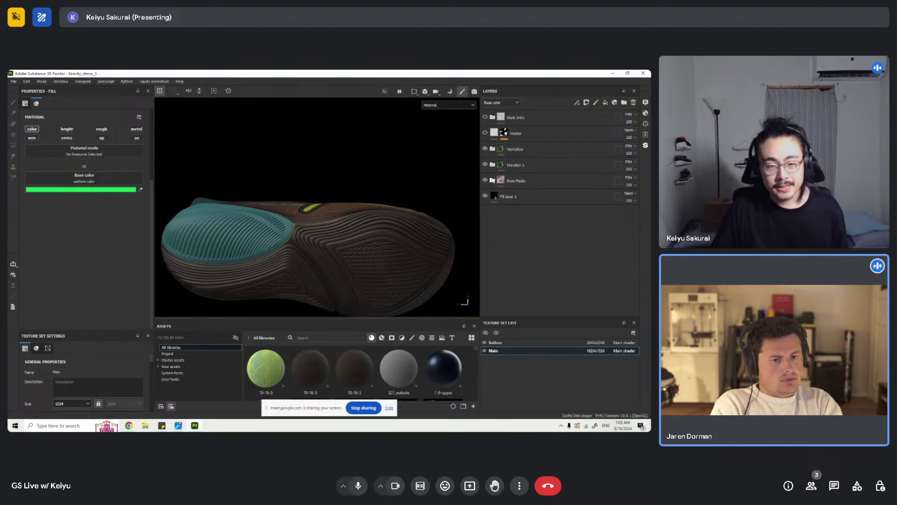
# - Make the Bottom texture set active, show its Blank layer and hide the Main set to view the sole mesh in isolation
pyautogui.keyDown('alt'); pyautogui.moveTo(359, 201); pyautogui.dragTo(362, 225); pyautogui.keyUp('alt')
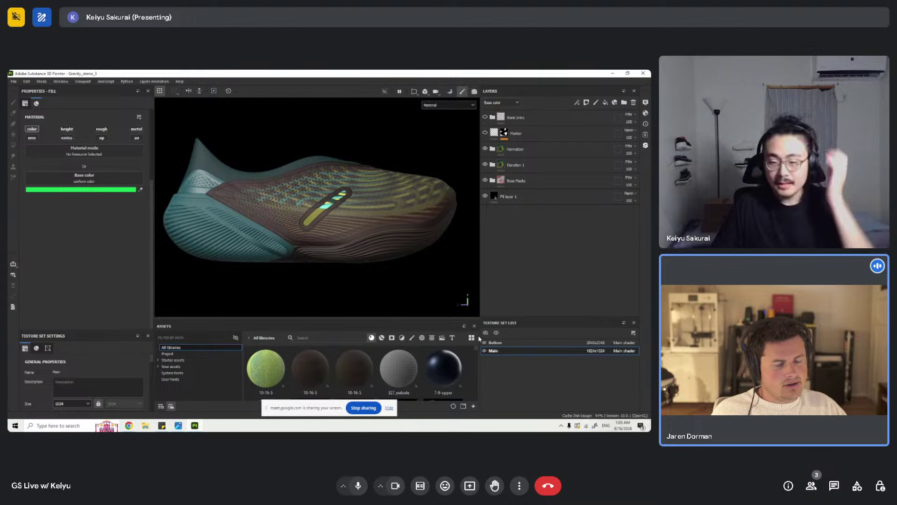
pyautogui.click(515, 343)
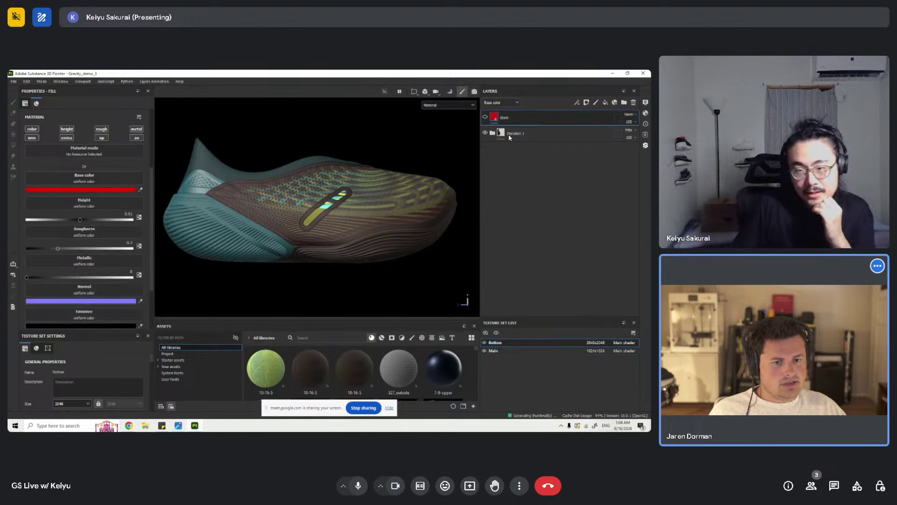
pyautogui.click(486, 117)
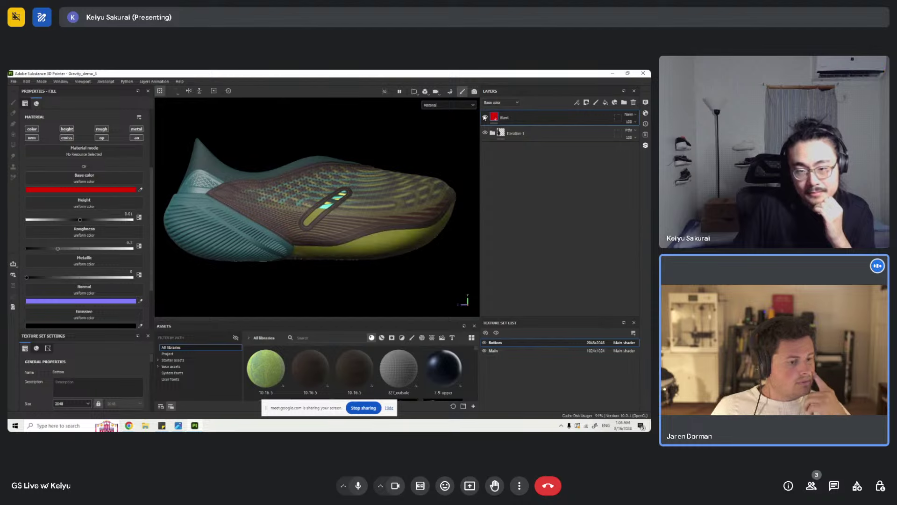
pyautogui.click(484, 351)
pyautogui.scroll(-3, 277, 194)
pyautogui.scroll(3, 283, 204)
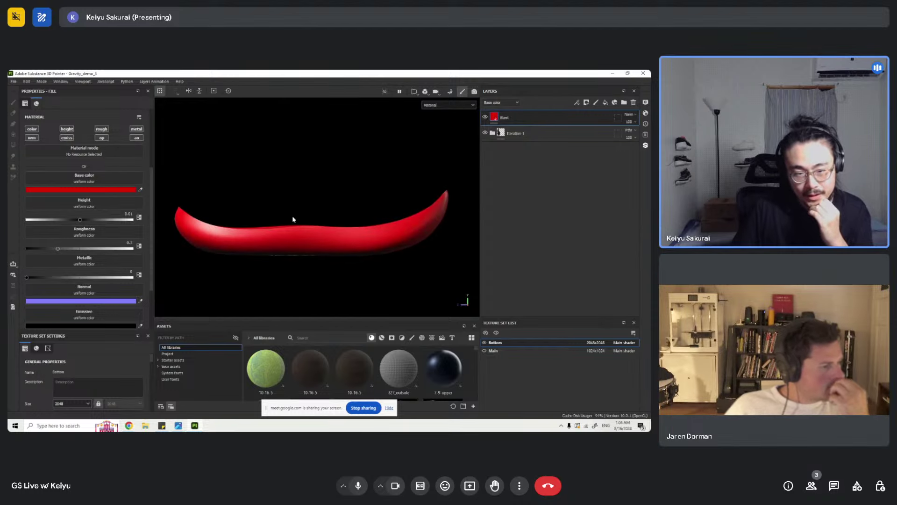
pyautogui.keyDown('alt'); pyautogui.moveTo(344, 231); pyautogui.dragTo(281, 226); pyautogui.keyUp('alt')
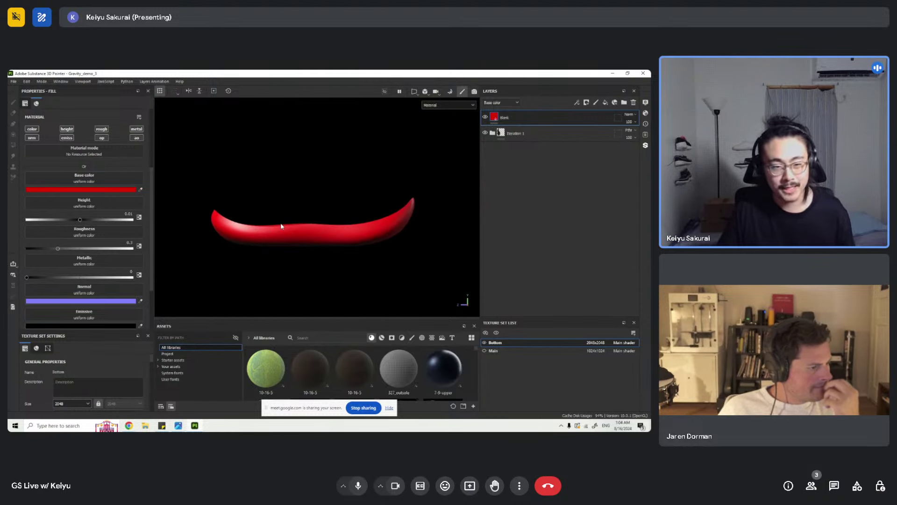
# - Show the Main texture set to compare the sole with the whole shoe, and hide it again
pyautogui.scroll(3, 281, 227)
pyautogui.click(484, 351)
pyautogui.scroll(1, 355, 252)
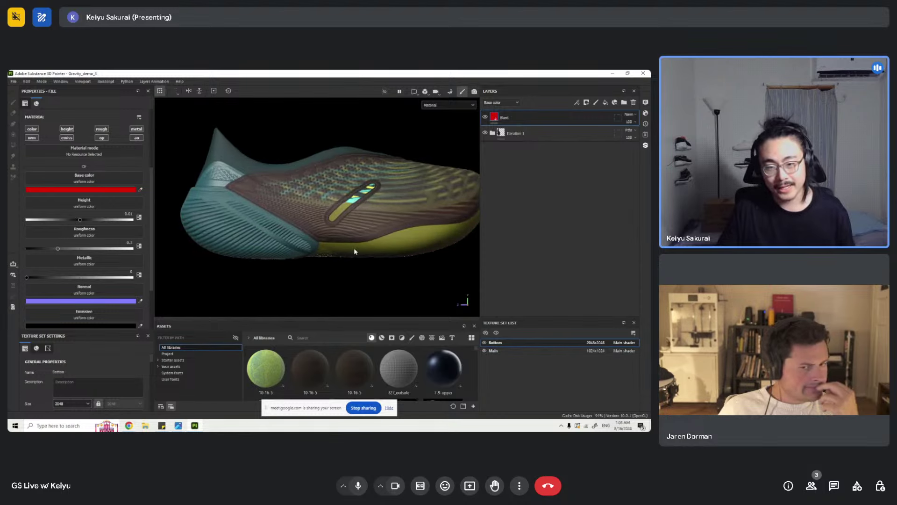
pyautogui.scroll(2, 354, 252)
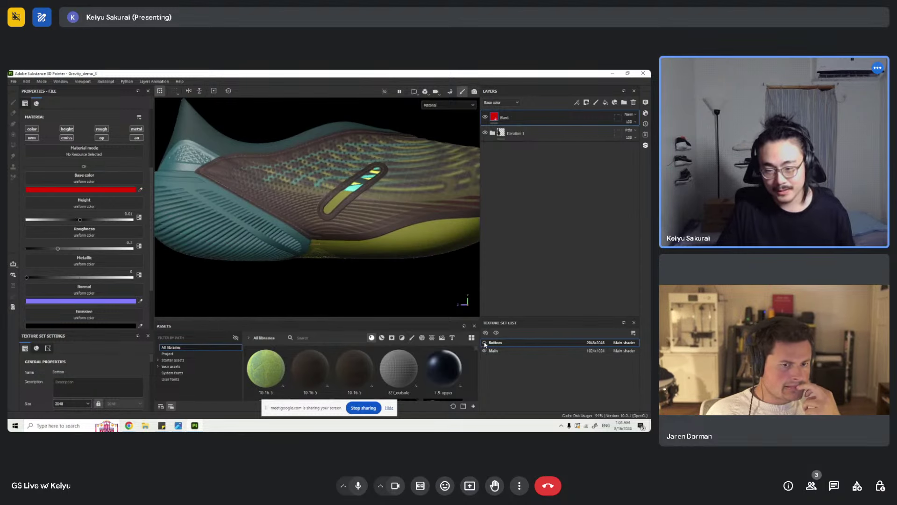
pyautogui.click(485, 351)
pyautogui.scroll(-2, 271, 198)
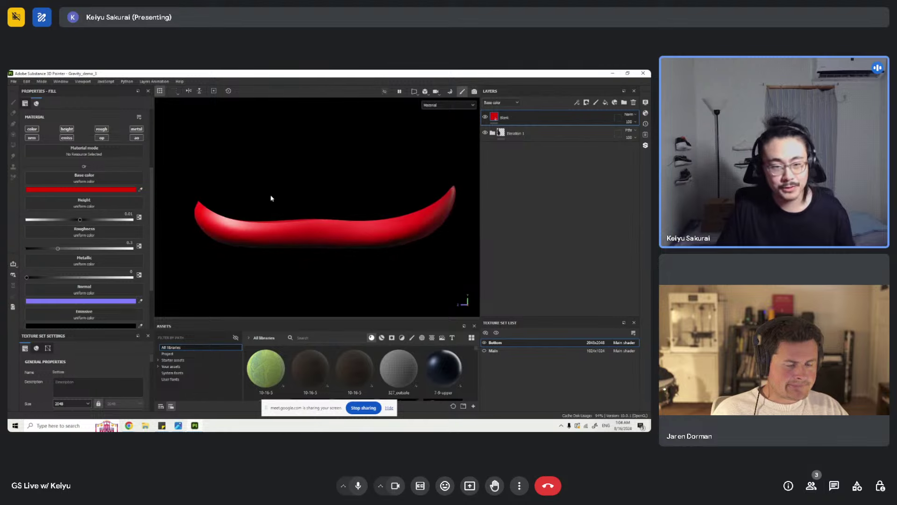
# - Swap the visible texture set from Bottom to Main and make Main active, with the heel in view
pyautogui.click(485, 342)
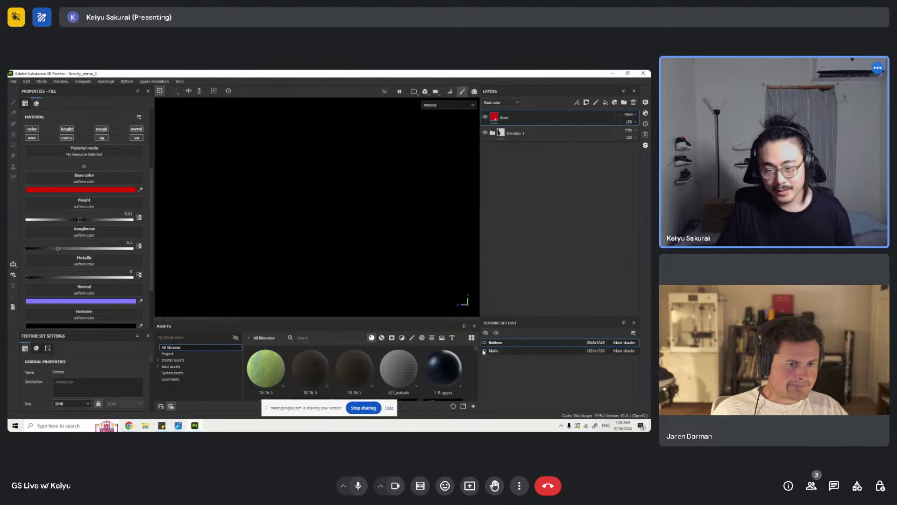
pyautogui.click(484, 351)
pyautogui.scroll(2, 252, 168)
pyautogui.keyDown('alt'); pyautogui.moveTo(252, 168); pyautogui.dragTo(331, 211); pyautogui.keyUp('alt')
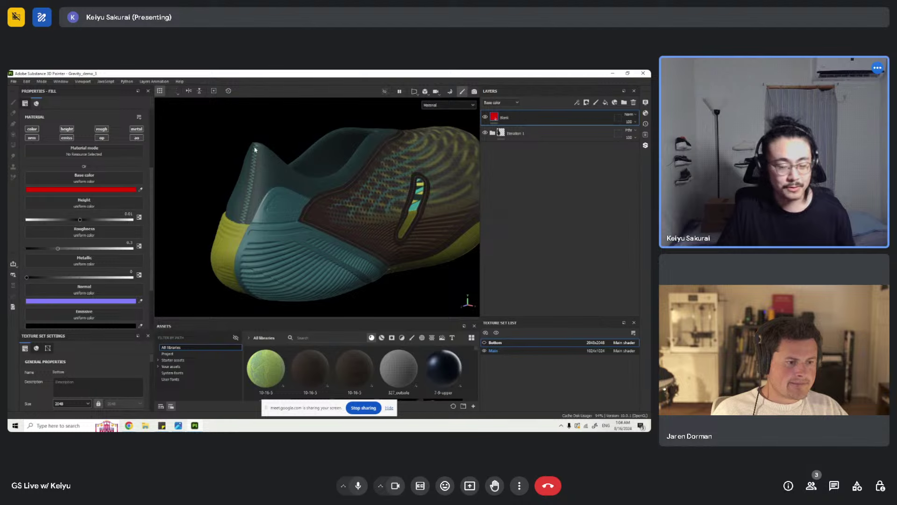
pyautogui.click(494, 350)
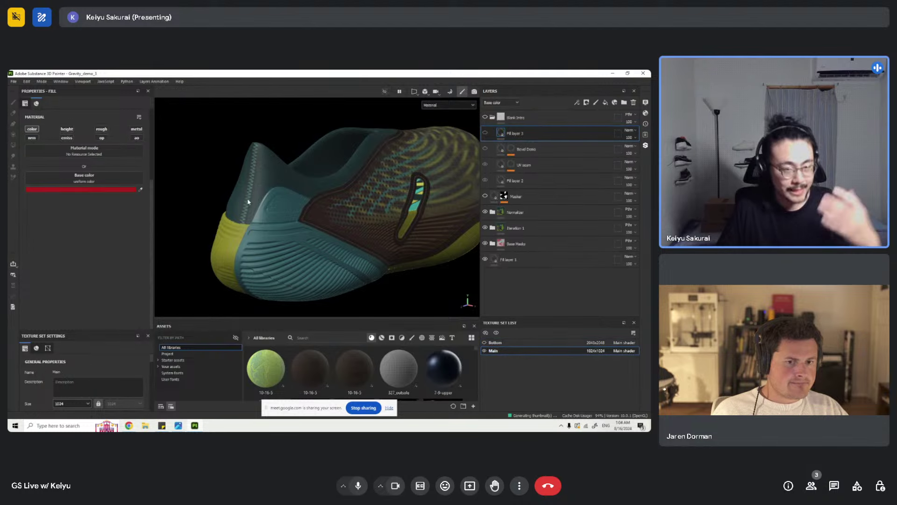
# - Show the Blank Intro group to examine the seam lines at the heel, then hide it to compare with the textured upper
pyautogui.click(485, 118)
pyautogui.keyDown('alt'); pyautogui.moveTo(370, 204); pyautogui.dragTo(461, 170); pyautogui.keyUp('alt')
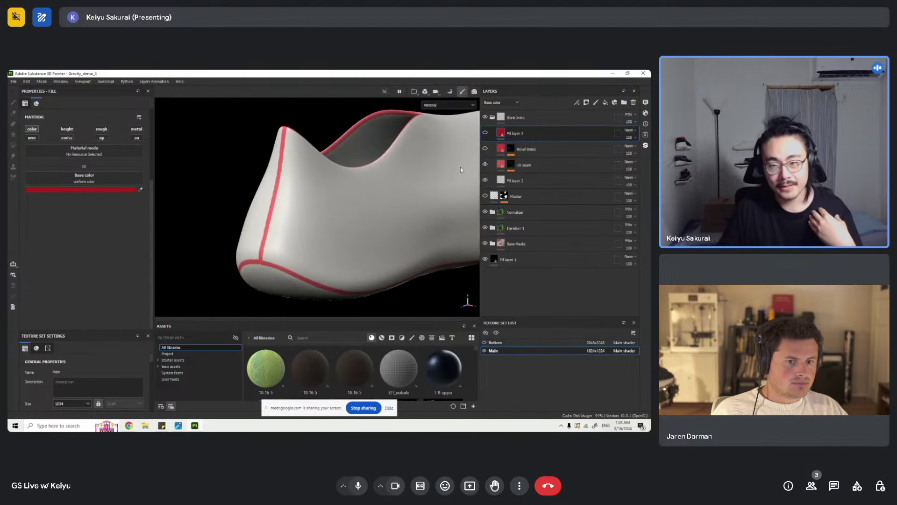
pyautogui.click(485, 118)
pyautogui.keyDown('alt'); pyautogui.moveTo(332, 201); pyautogui.dragTo(208, 200); pyautogui.keyUp('alt')
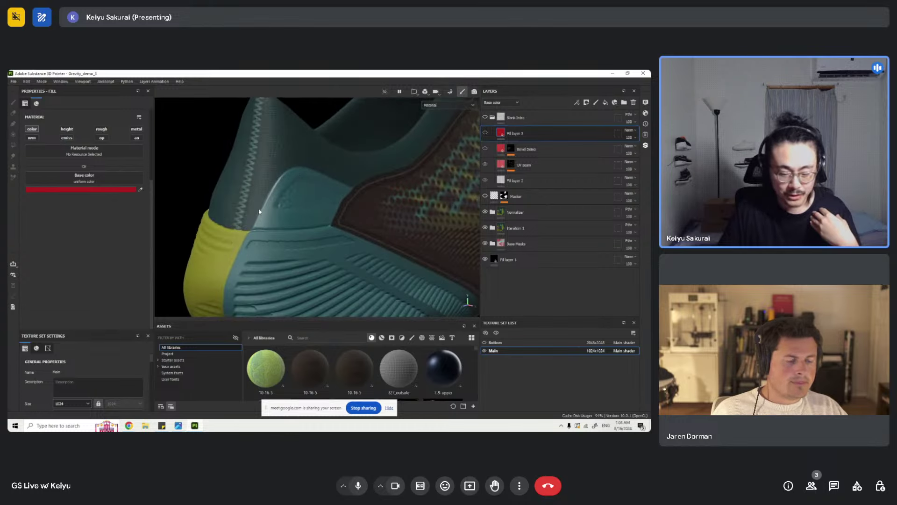
pyautogui.keyDown('alt'); pyautogui.moveTo(260, 203); pyautogui.dragTo(254, 196); pyautogui.keyUp('alt')
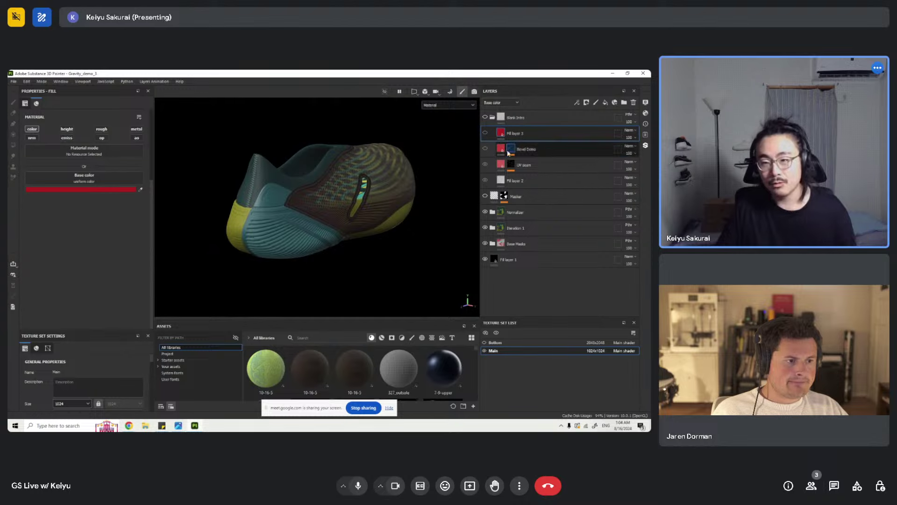
pyautogui.keyDown('alt'); pyautogui.keyDown('shift'); pyautogui.moveTo(313, 185); pyautogui.dragTo(261, 178); pyautogui.keyUp('shift'); pyautogui.keyUp('alt')
pyautogui.keyDown('alt'); pyautogui.moveTo(261, 178); pyautogui.dragTo(551, 180, button='right'); pyautogui.keyUp('alt')
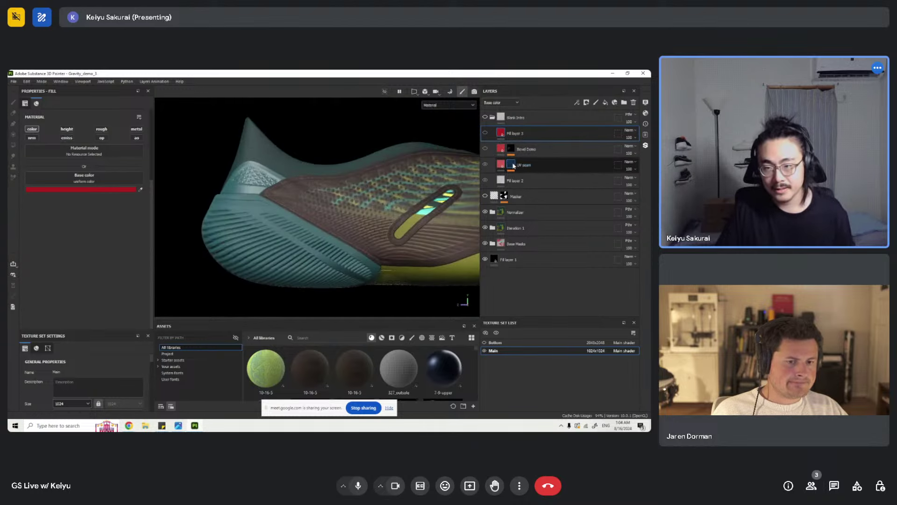
# - Display the UV seam layer's mask, select its Paint effect and show the Blank Intro group
pyautogui.keyDown('alt'); pyautogui.click(512, 166); pyautogui.keyUp('alt')
pyautogui.click(530, 177)
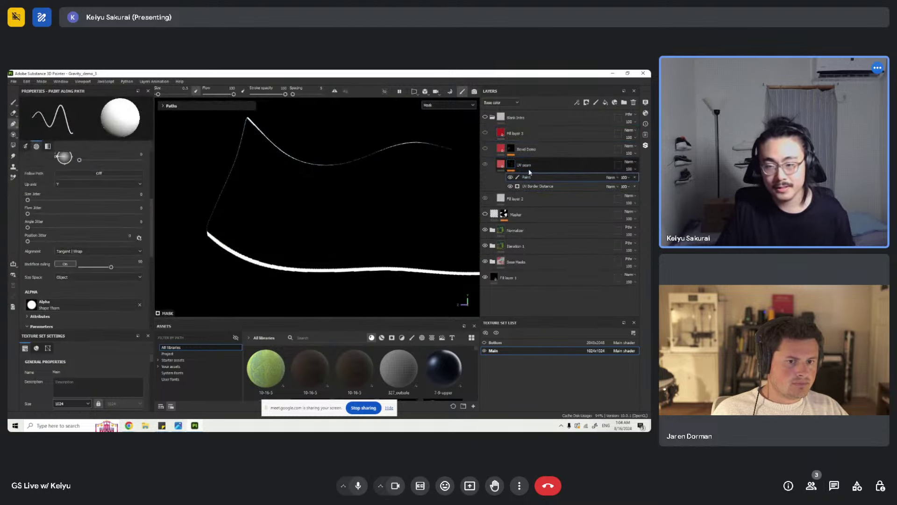
pyautogui.click(486, 118)
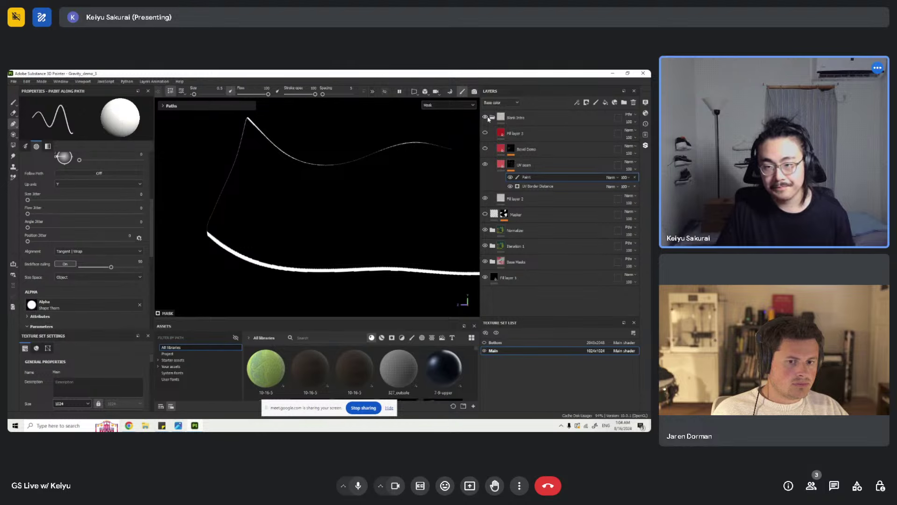
# - Set Polygon Fill to white in quad mode and fill the heel area of the UV seam layer's mask
pyautogui.click(13, 145)
pyautogui.keyDown('alt'); pyautogui.moveTo(262, 201); pyautogui.dragTo(179, 254); pyautogui.keyUp('alt')
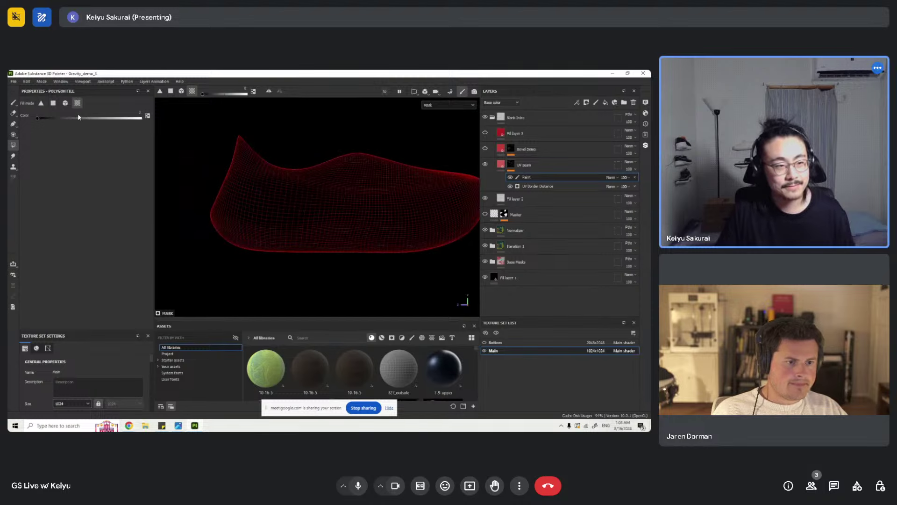
pyautogui.moveTo(79, 117); pyautogui.dragTo(170, 122)
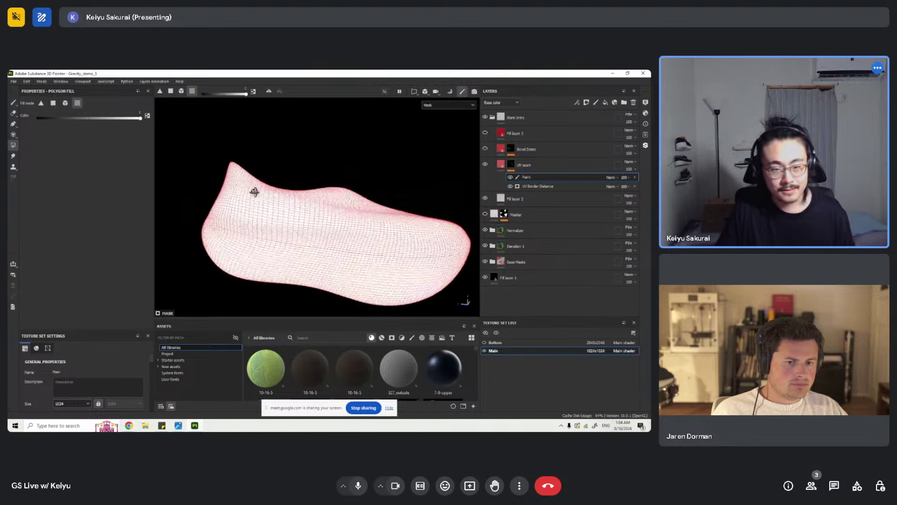
pyautogui.click(240, 223)
pyautogui.click(53, 103)
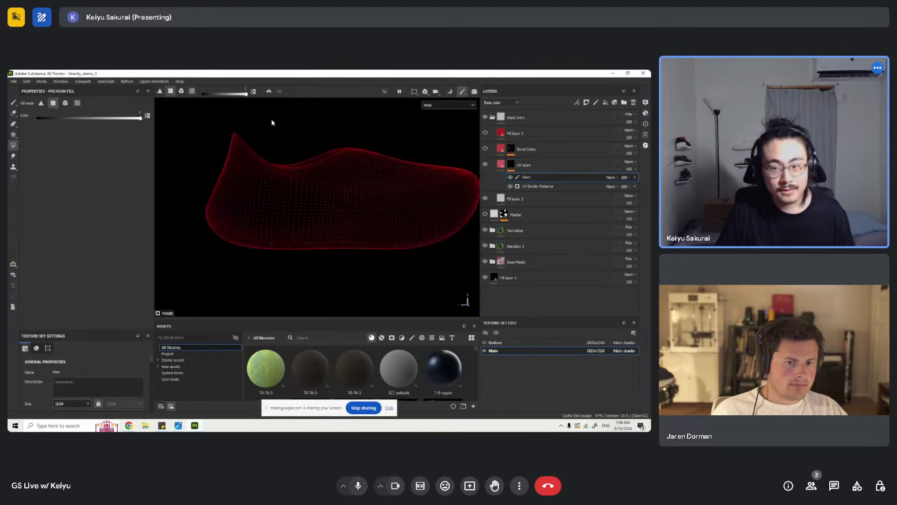
pyautogui.moveTo(272, 122); pyautogui.dragTo(271, 210)
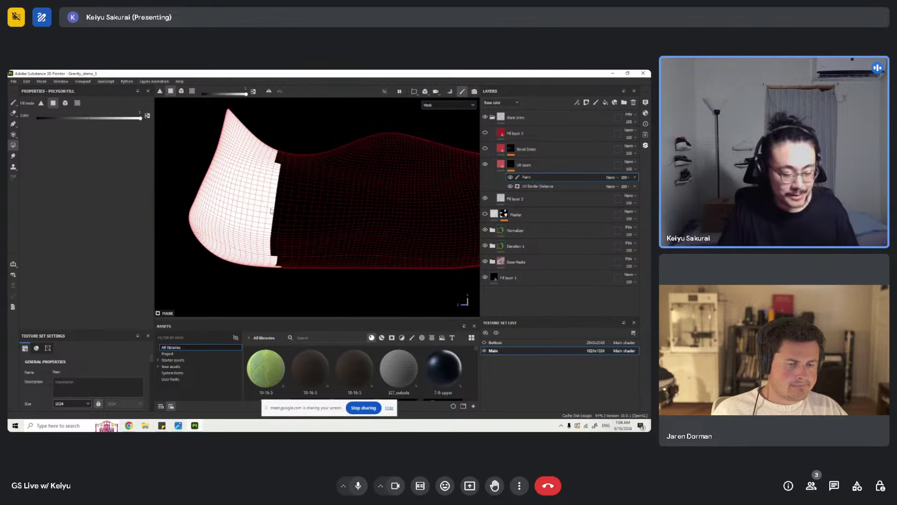
pyautogui.keyDown('alt'); pyautogui.moveTo(307, 187); pyautogui.dragTo(374, 178); pyautogui.keyUp('alt')
# - Return to the material view, hide the UV seam layer, then collapse and hide the Blank Intro group
pyautogui.click(490, 170)
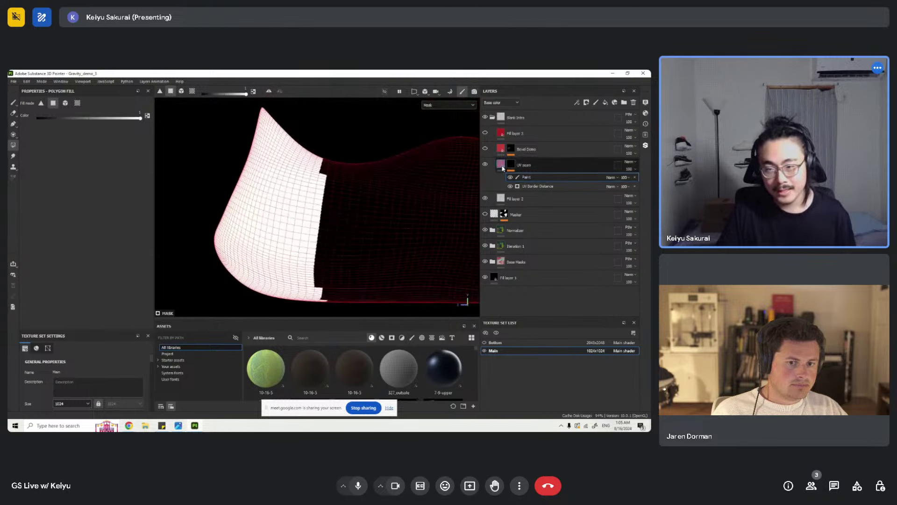
pyautogui.click(485, 164)
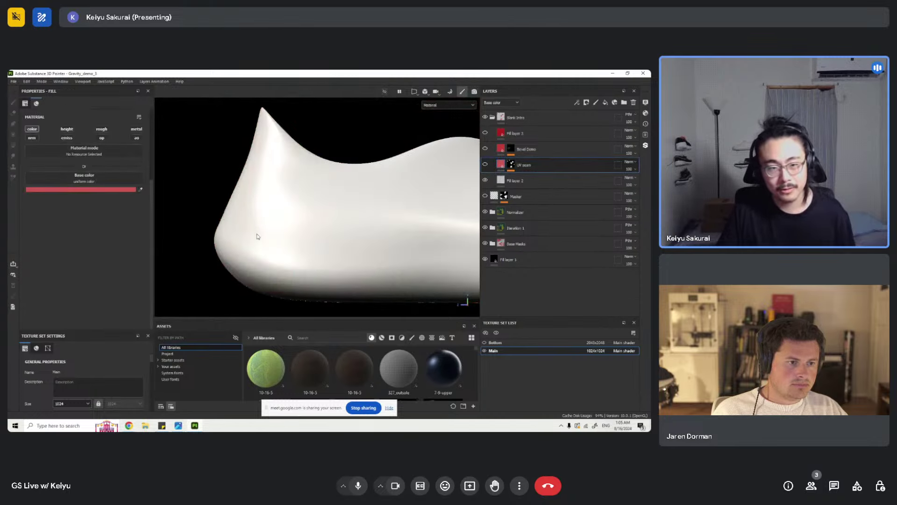
pyautogui.click(496, 121)
pyautogui.click(493, 118)
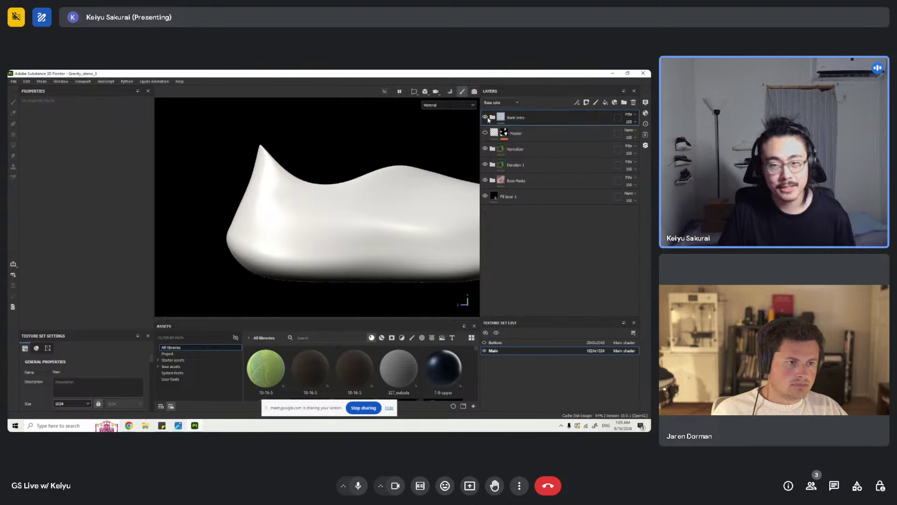
pyautogui.click(486, 117)
# - Show the Bottom texture set again, make it active and hide its Blank layer
pyautogui.scroll(3, 306, 212)
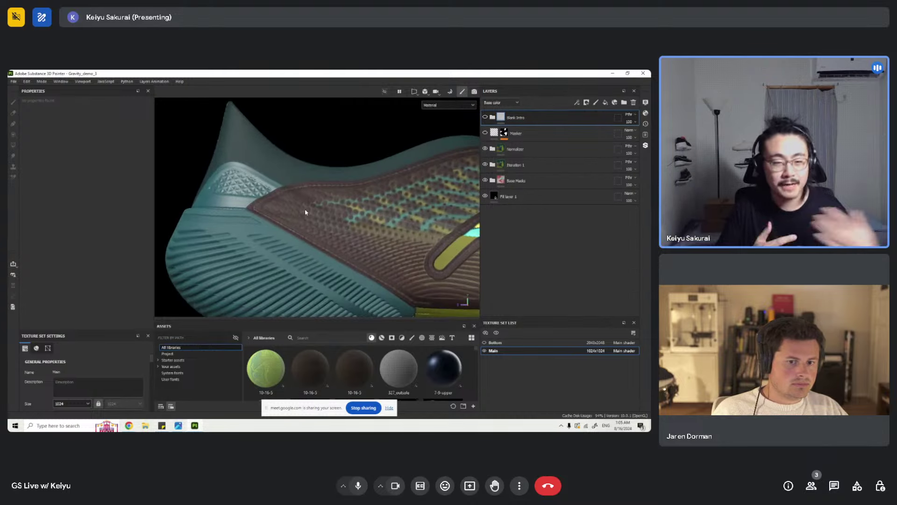
pyautogui.scroll(-3, 274, 216)
pyautogui.scroll(2, 275, 216)
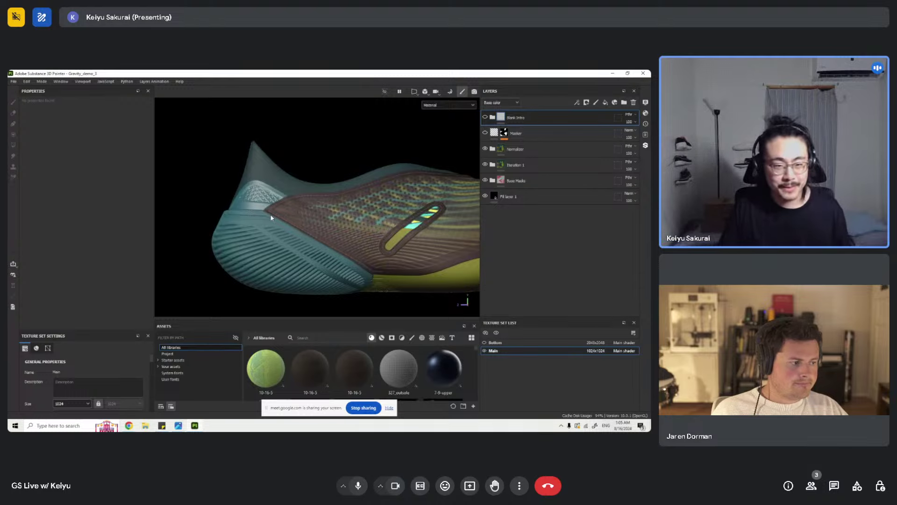
pyautogui.moveTo(477, 253); pyautogui.dragTo(350, 215, button='middle')
pyautogui.press('f')
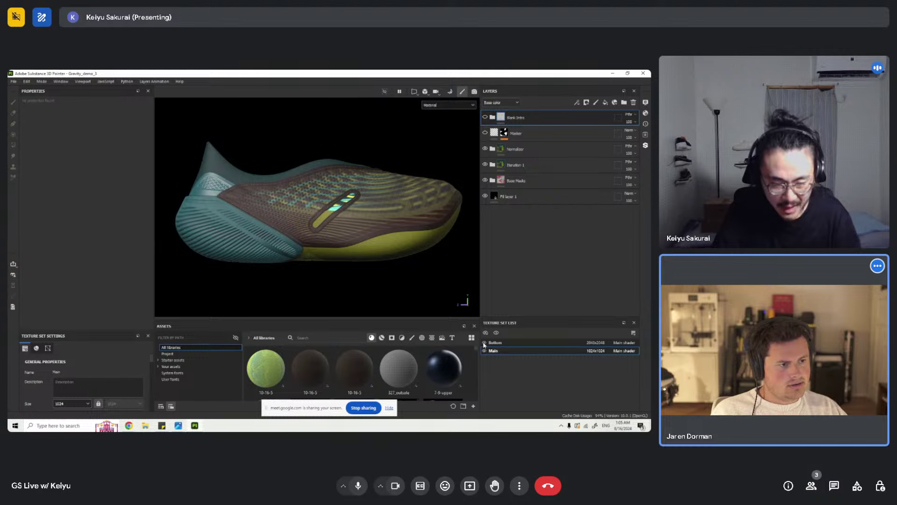
pyautogui.click(512, 343)
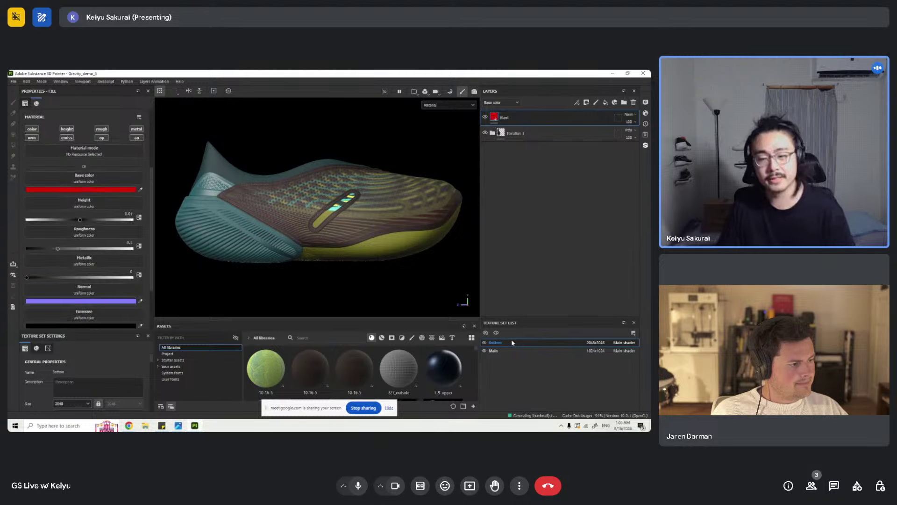
pyautogui.click(486, 117)
# - Inspect the tread from the side and underside of the shoe, with the Bottom set's Iteration 1 group expanded
pyautogui.scroll(-3, 357, 248)
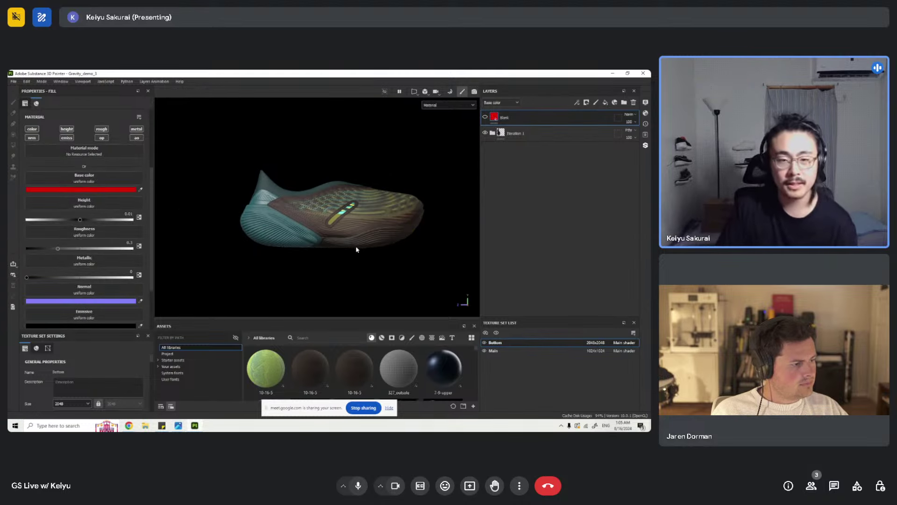
pyautogui.scroll(4, 358, 249)
pyautogui.scroll(-3, 357, 249)
pyautogui.scroll(5, 357, 249)
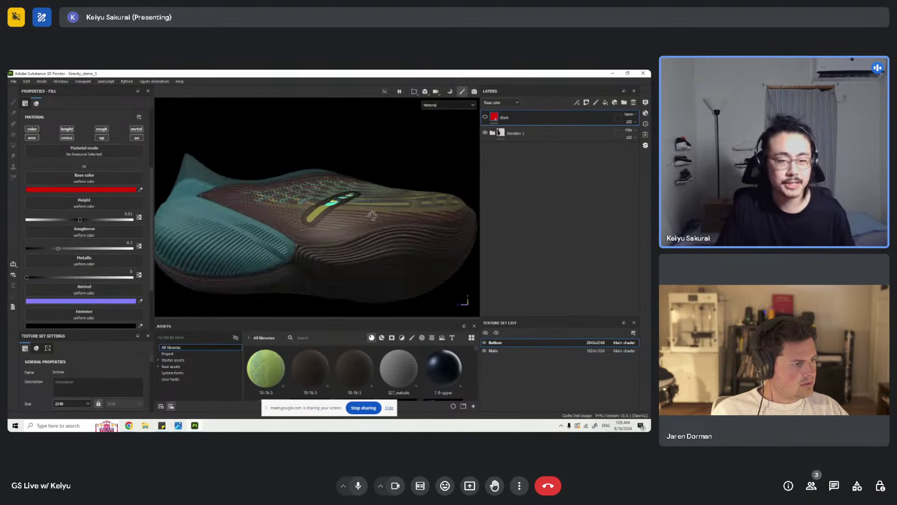
pyautogui.scroll(-2, 374, 252)
pyautogui.scroll(2, 376, 254)
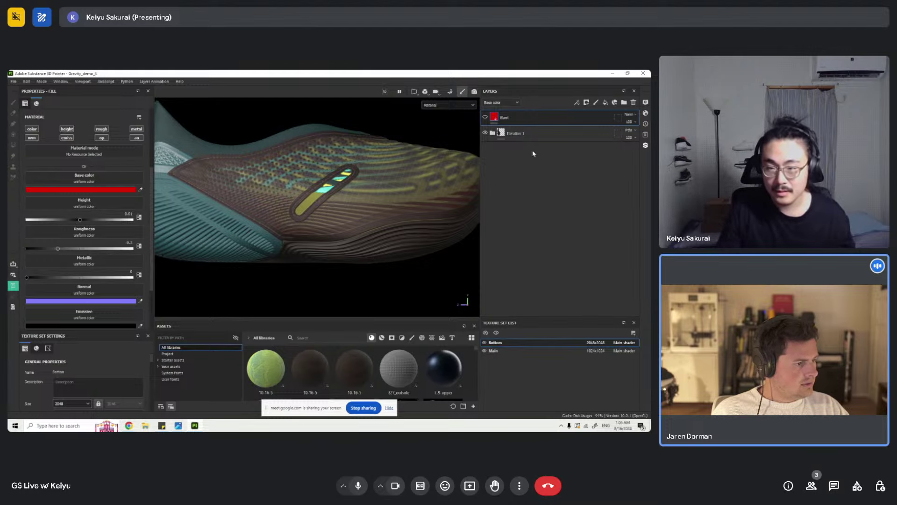
pyautogui.click(493, 133)
pyautogui.moveTo(336, 216)
pyautogui.keyDown('alt'); pyautogui.mouseDown()
pyautogui.moveTo(315, 184)
pyautogui.moveTo(314, 154)
pyautogui.moveTo(309, 183)
pyautogui.moveTo(331, 282)
pyautogui.mouseUp(); pyautogui.keyUp('alt')
pyautogui.scroll(2, 331, 282)
pyautogui.keyDown('alt'); pyautogui.moveTo(330, 282); pyautogui.dragTo(333, 243, button='middle'); pyautogui.keyUp('alt')
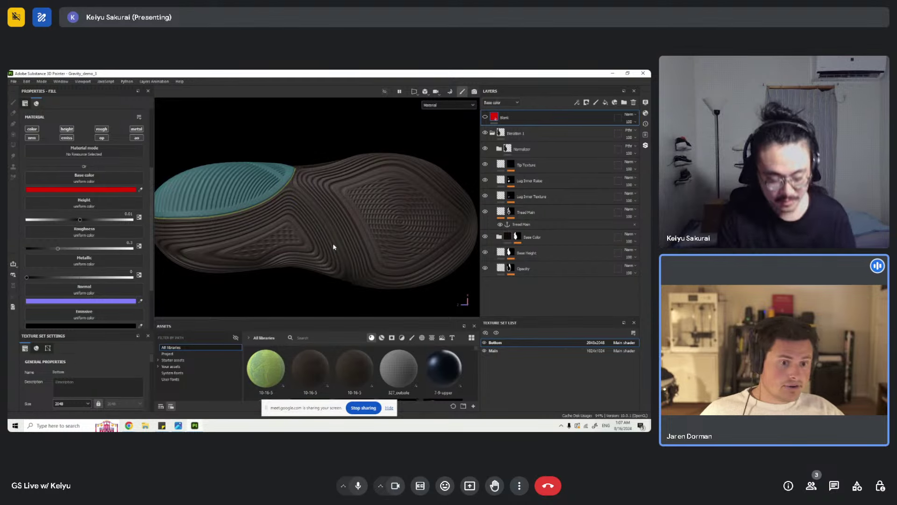
pyautogui.keyDown('alt'); pyautogui.moveTo(330, 166); pyautogui.dragTo(335, 254); pyautogui.keyUp('alt')
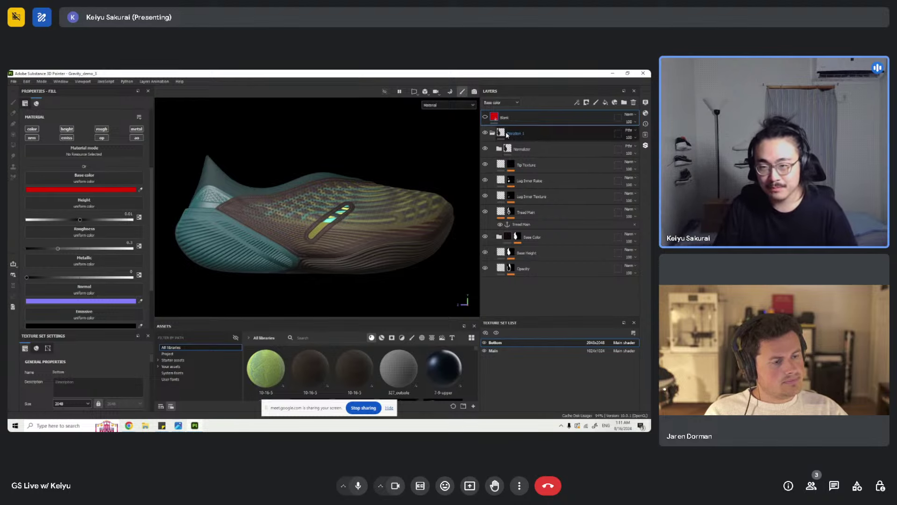
# - Collapse the Iteration 1 group and review its Create smart material option along with the enlarged asset library
pyautogui.doubleClick(554, 131)
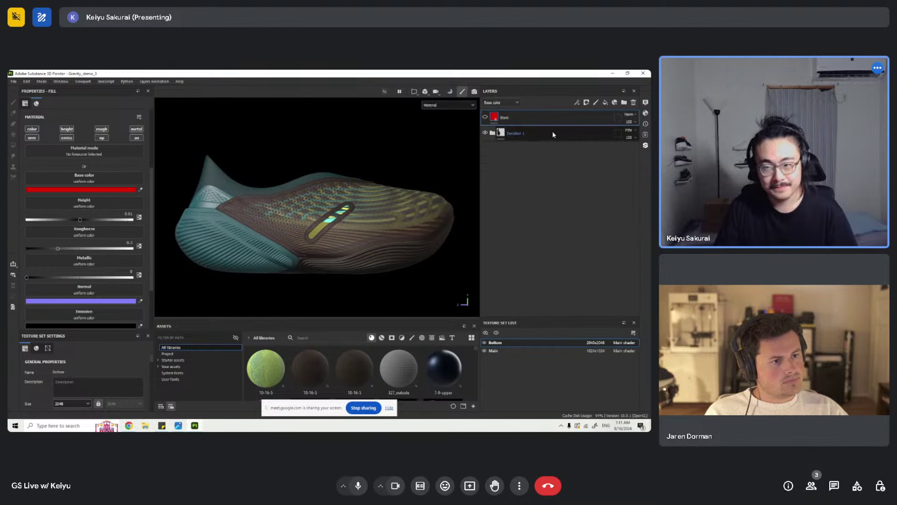
pyautogui.click(553, 134)
pyautogui.rightClick(535, 129)
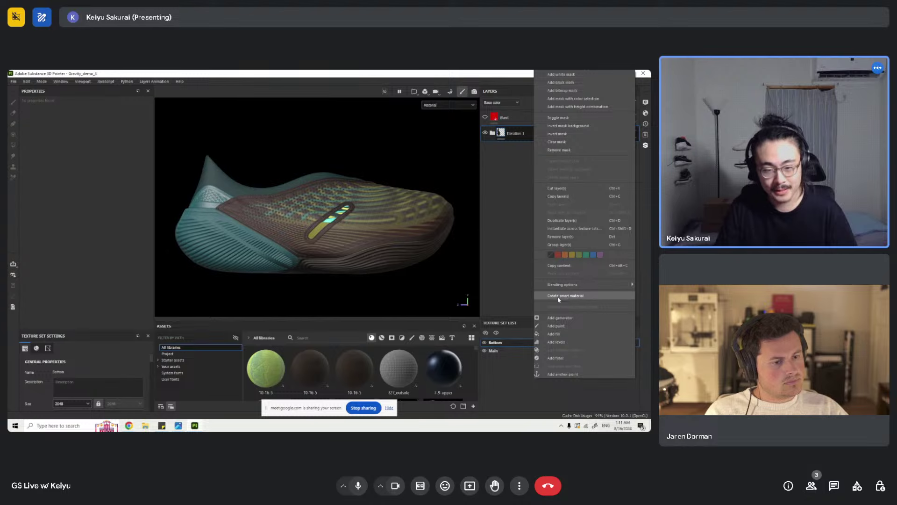
pyautogui.click(495, 247)
pyautogui.moveTo(317, 319); pyautogui.dragTo(316, 206)
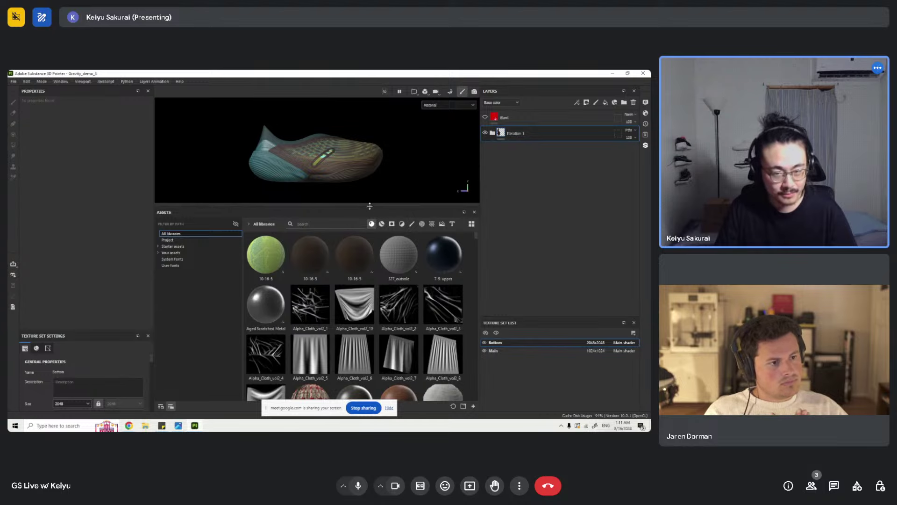
pyautogui.moveTo(370, 205); pyautogui.dragTo(372, 317)
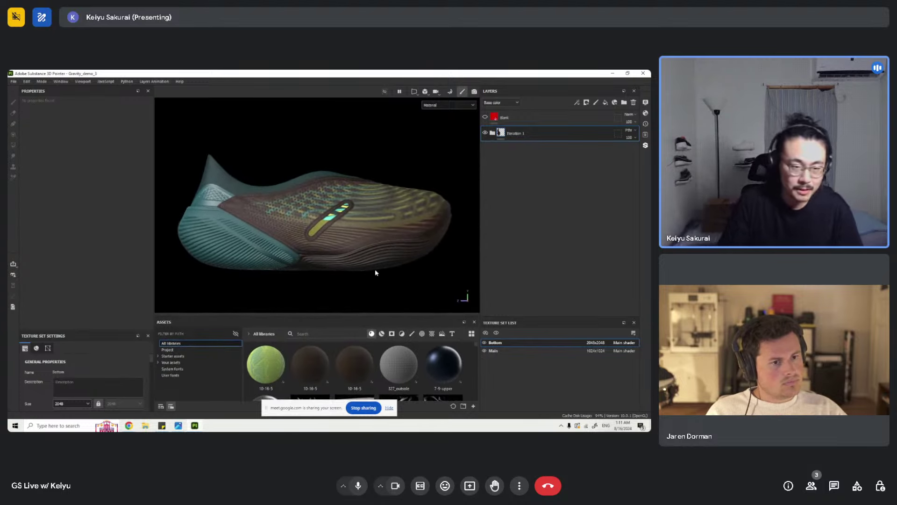